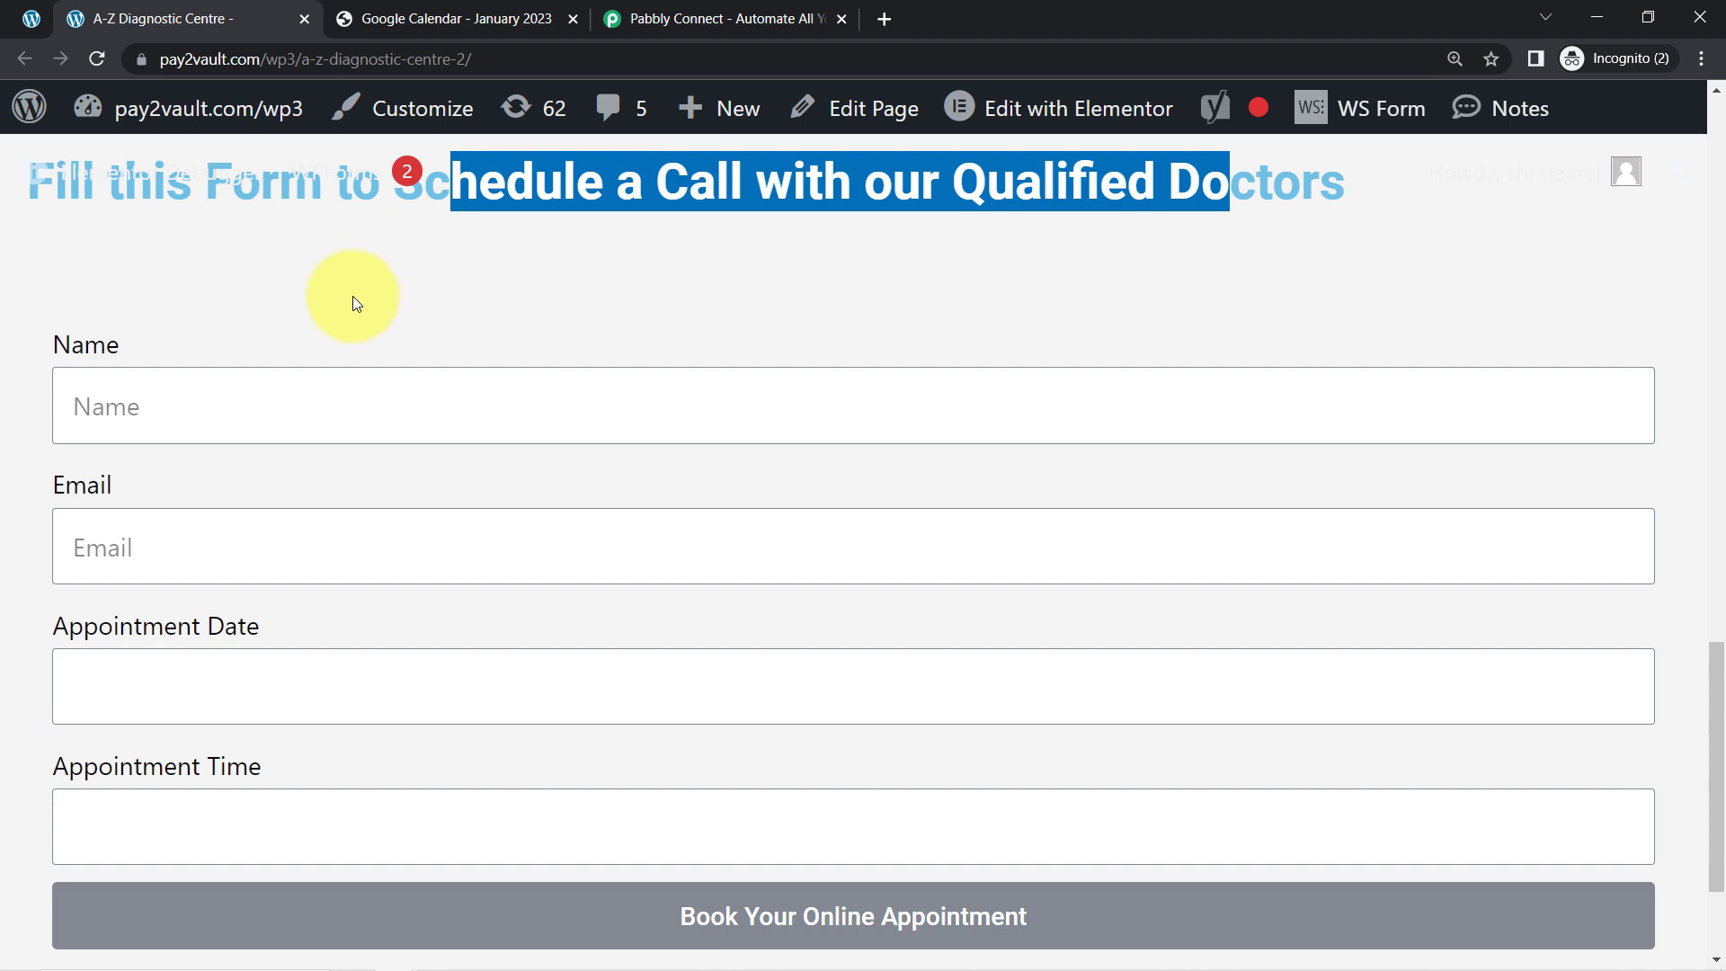
- Switch to the Pabbly Connect website, sign in to the account and open the Pabbly Connect dashboard
drag(731, 4, 467, 11)
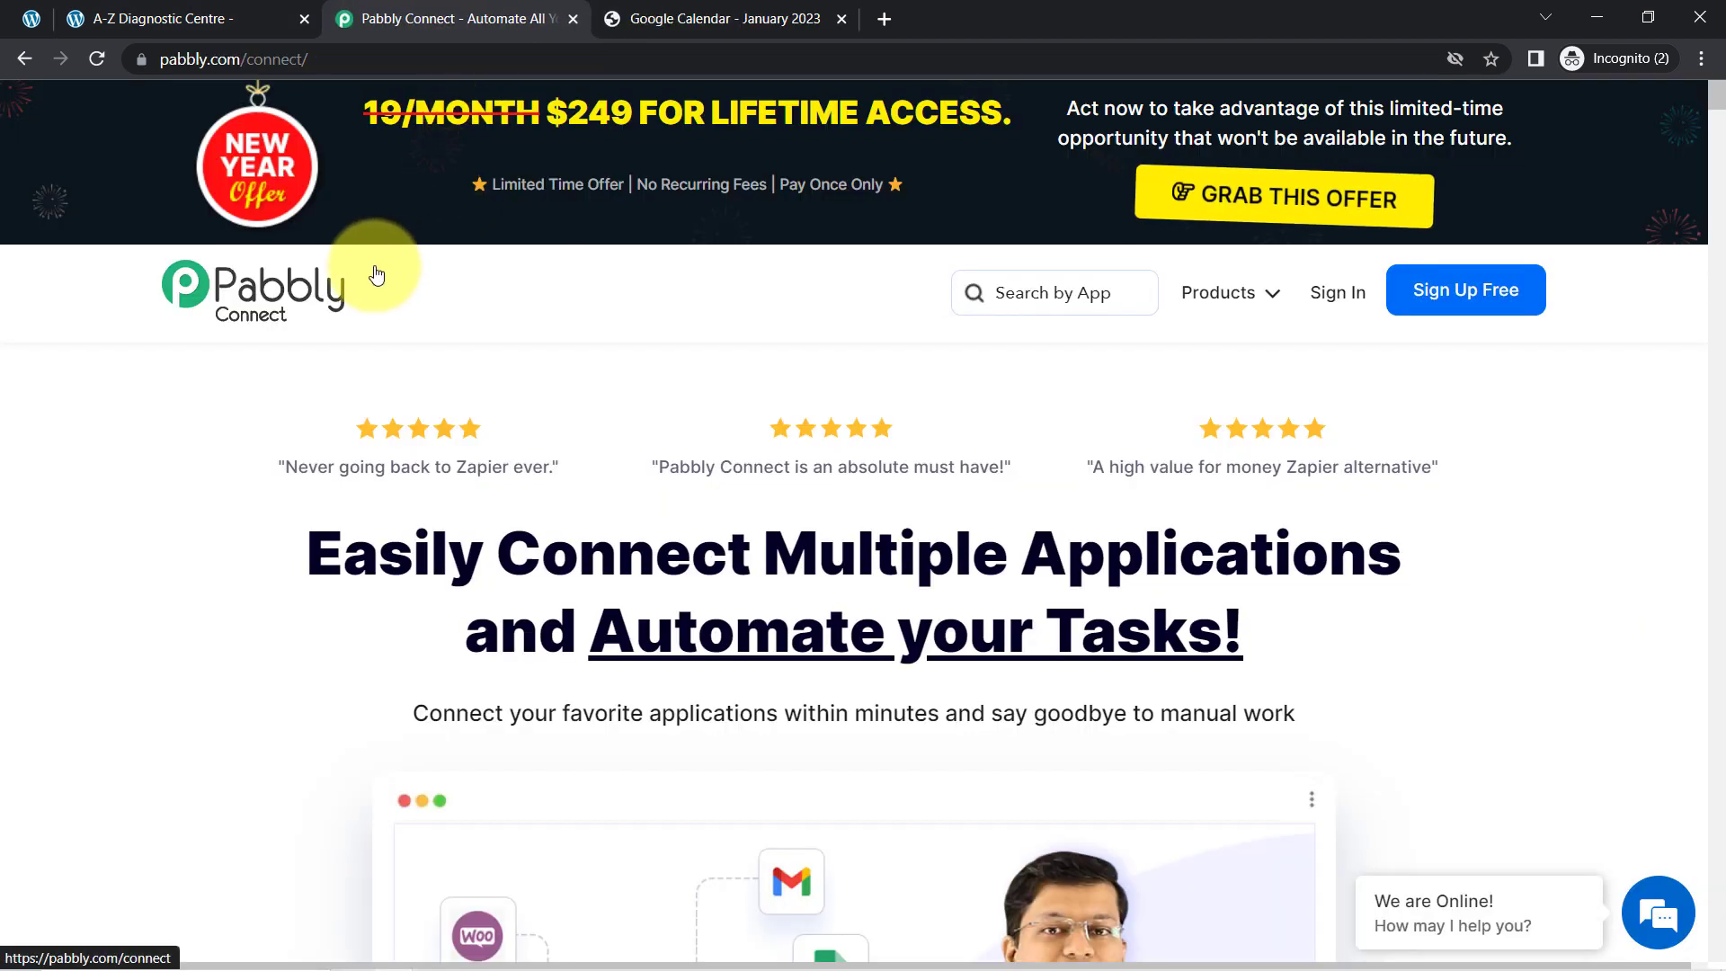
drag(501, 553, 1269, 546)
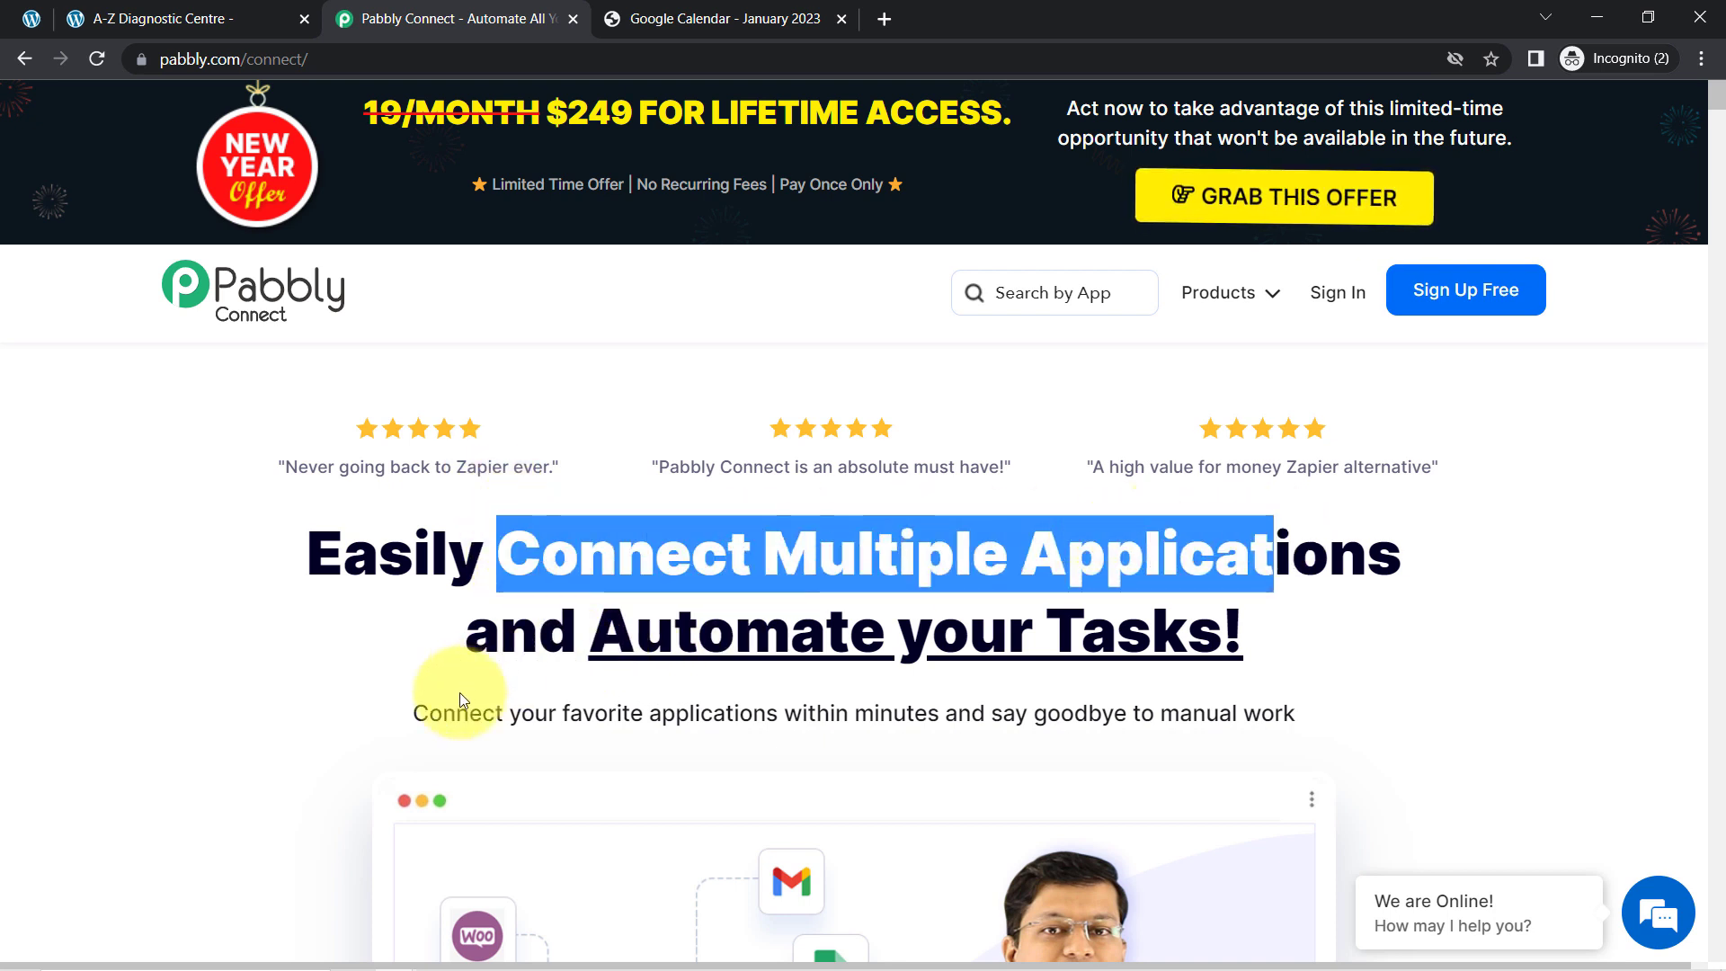
drag(591, 634, 1221, 640)
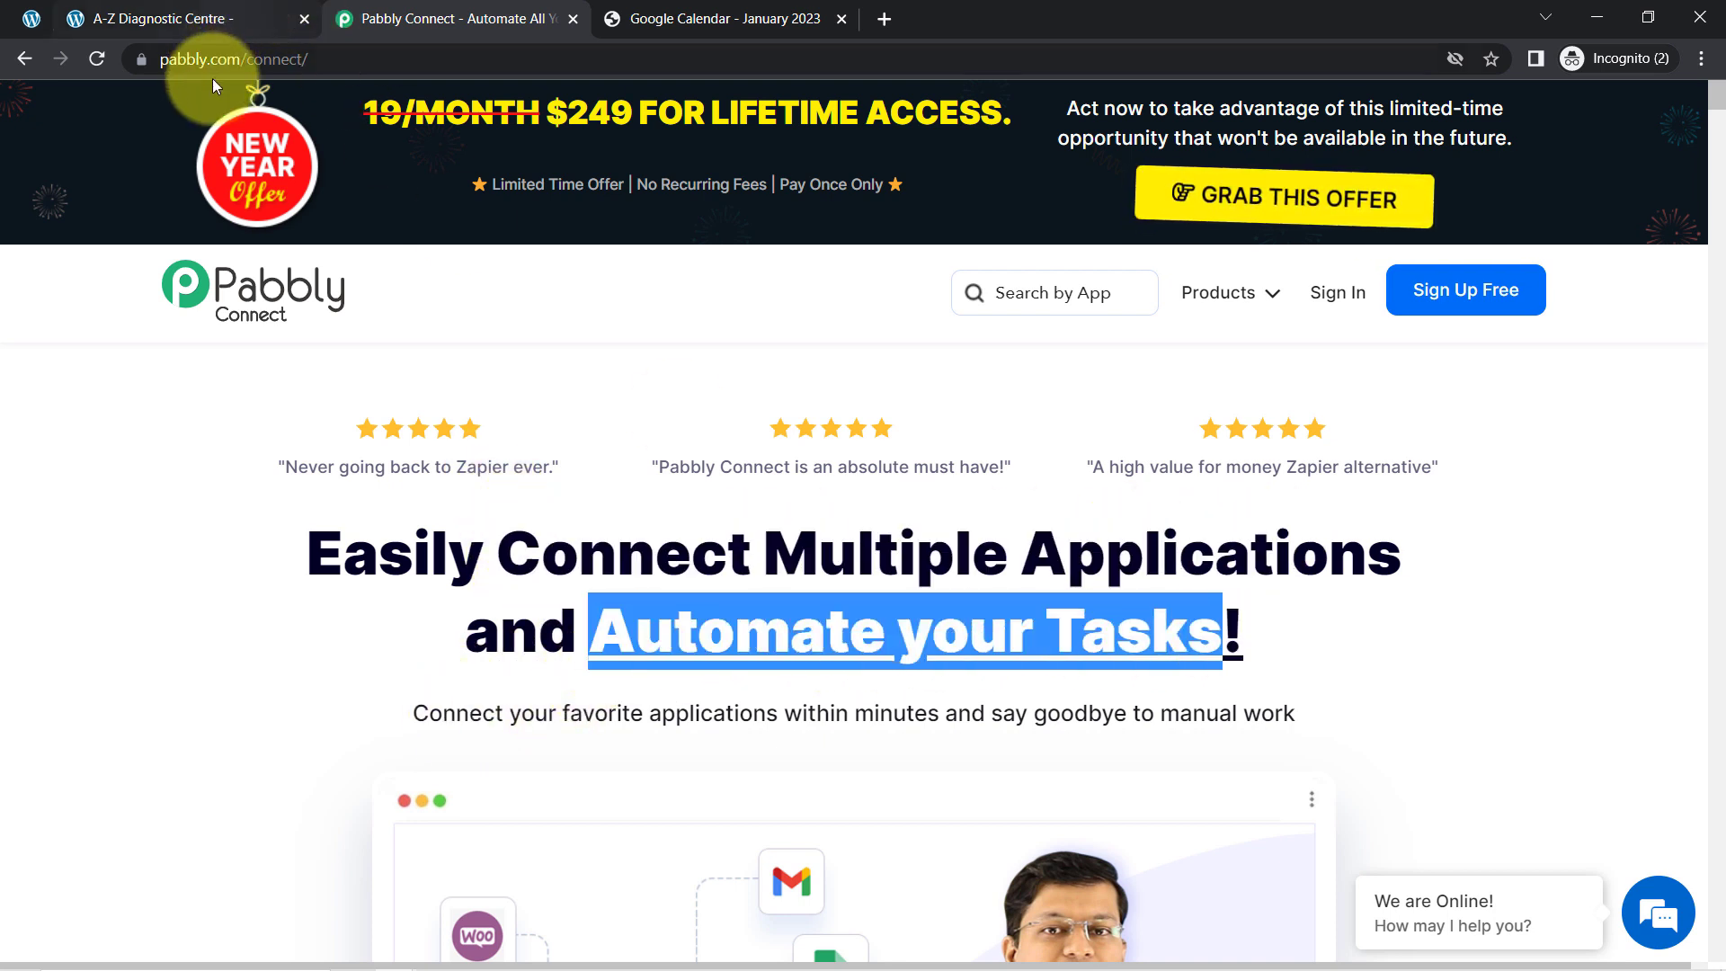
drag(190, 60, 336, 62)
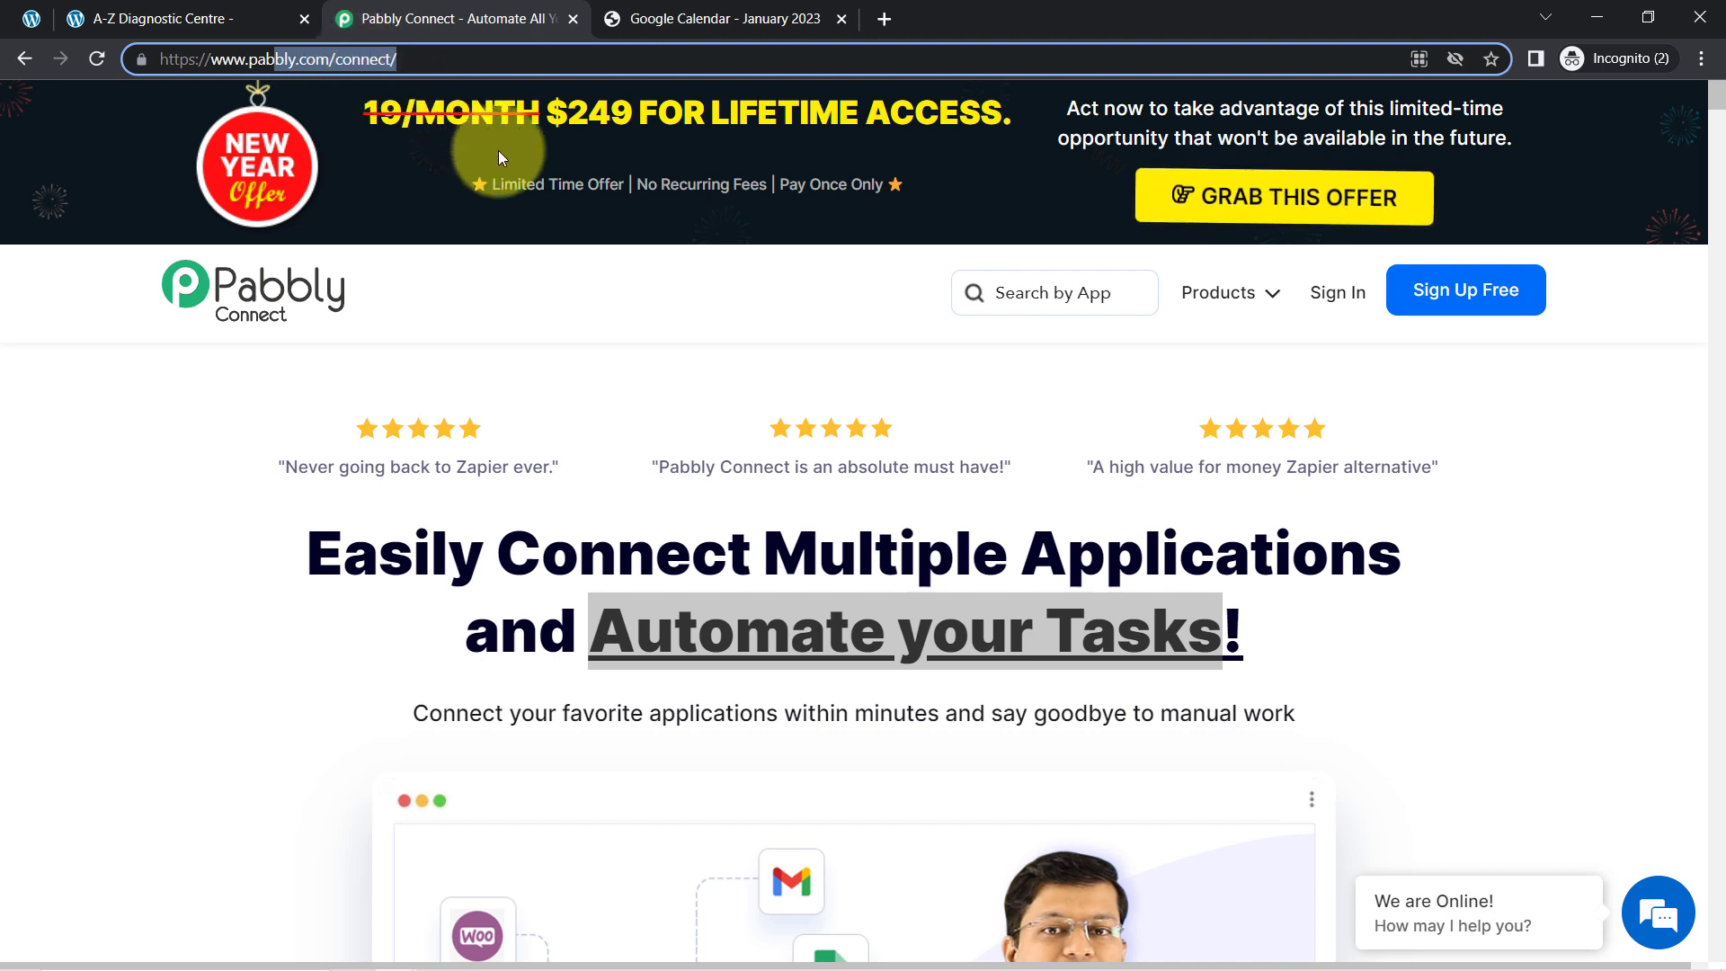
click(1334, 293)
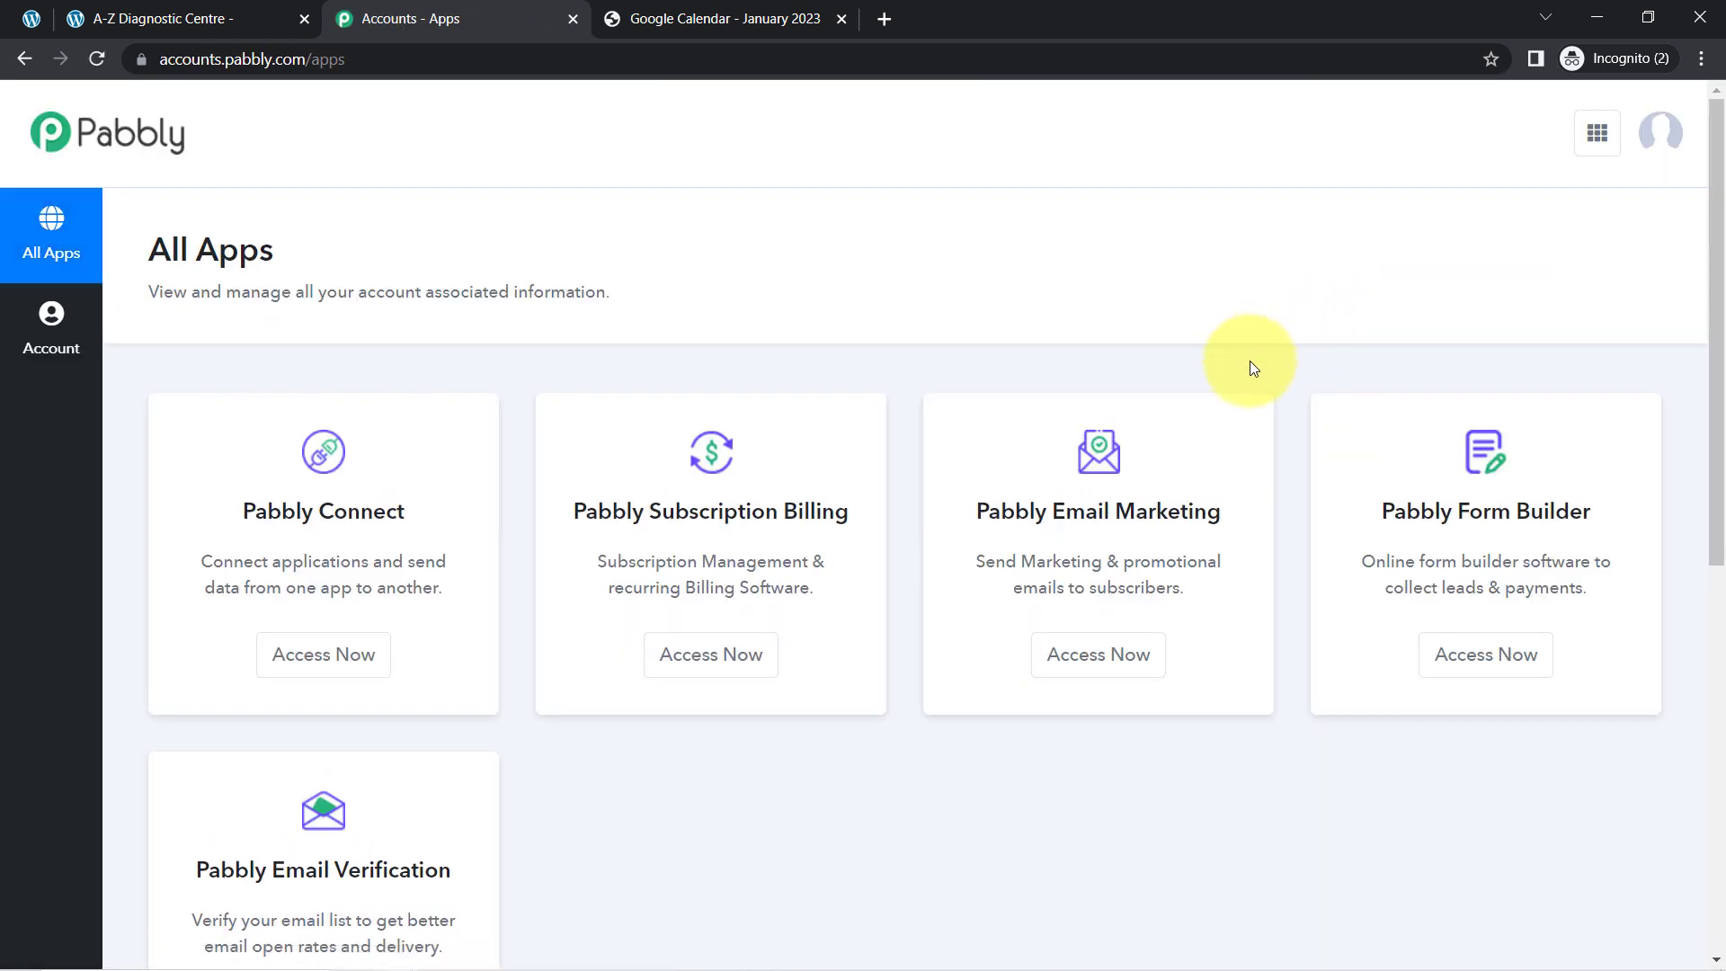
click(296, 655)
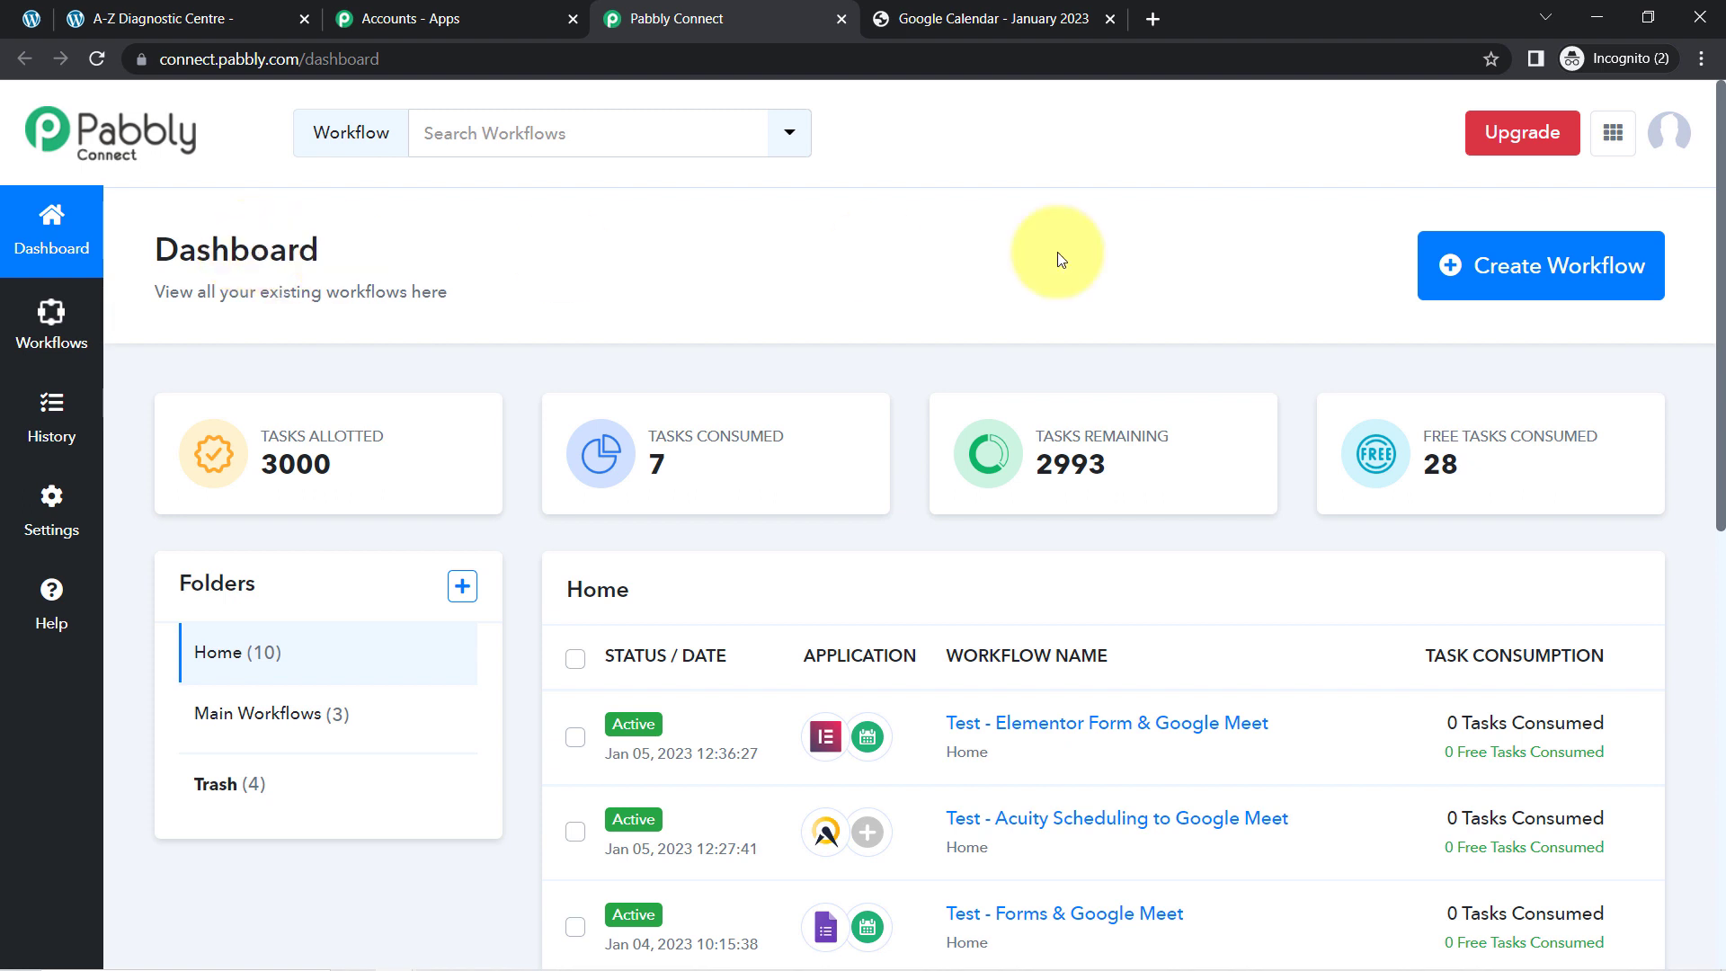
click(1701, 59)
click(1701, 59)
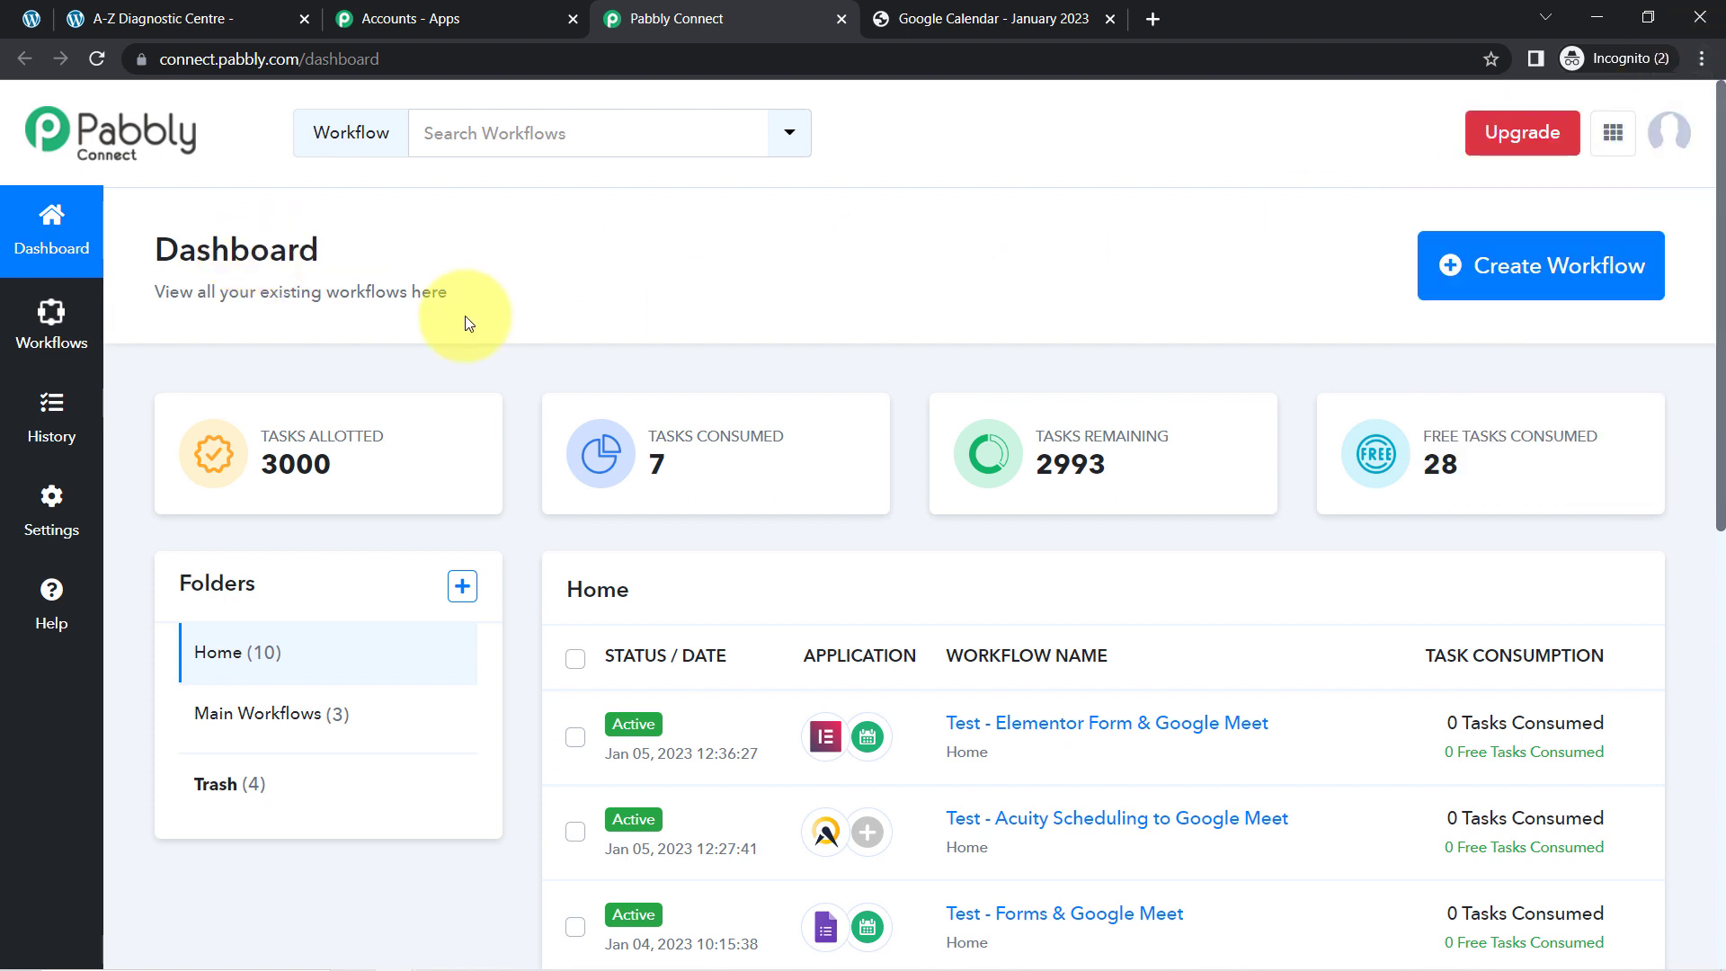
drag(194, 251, 536, 313)
click(551, 313)
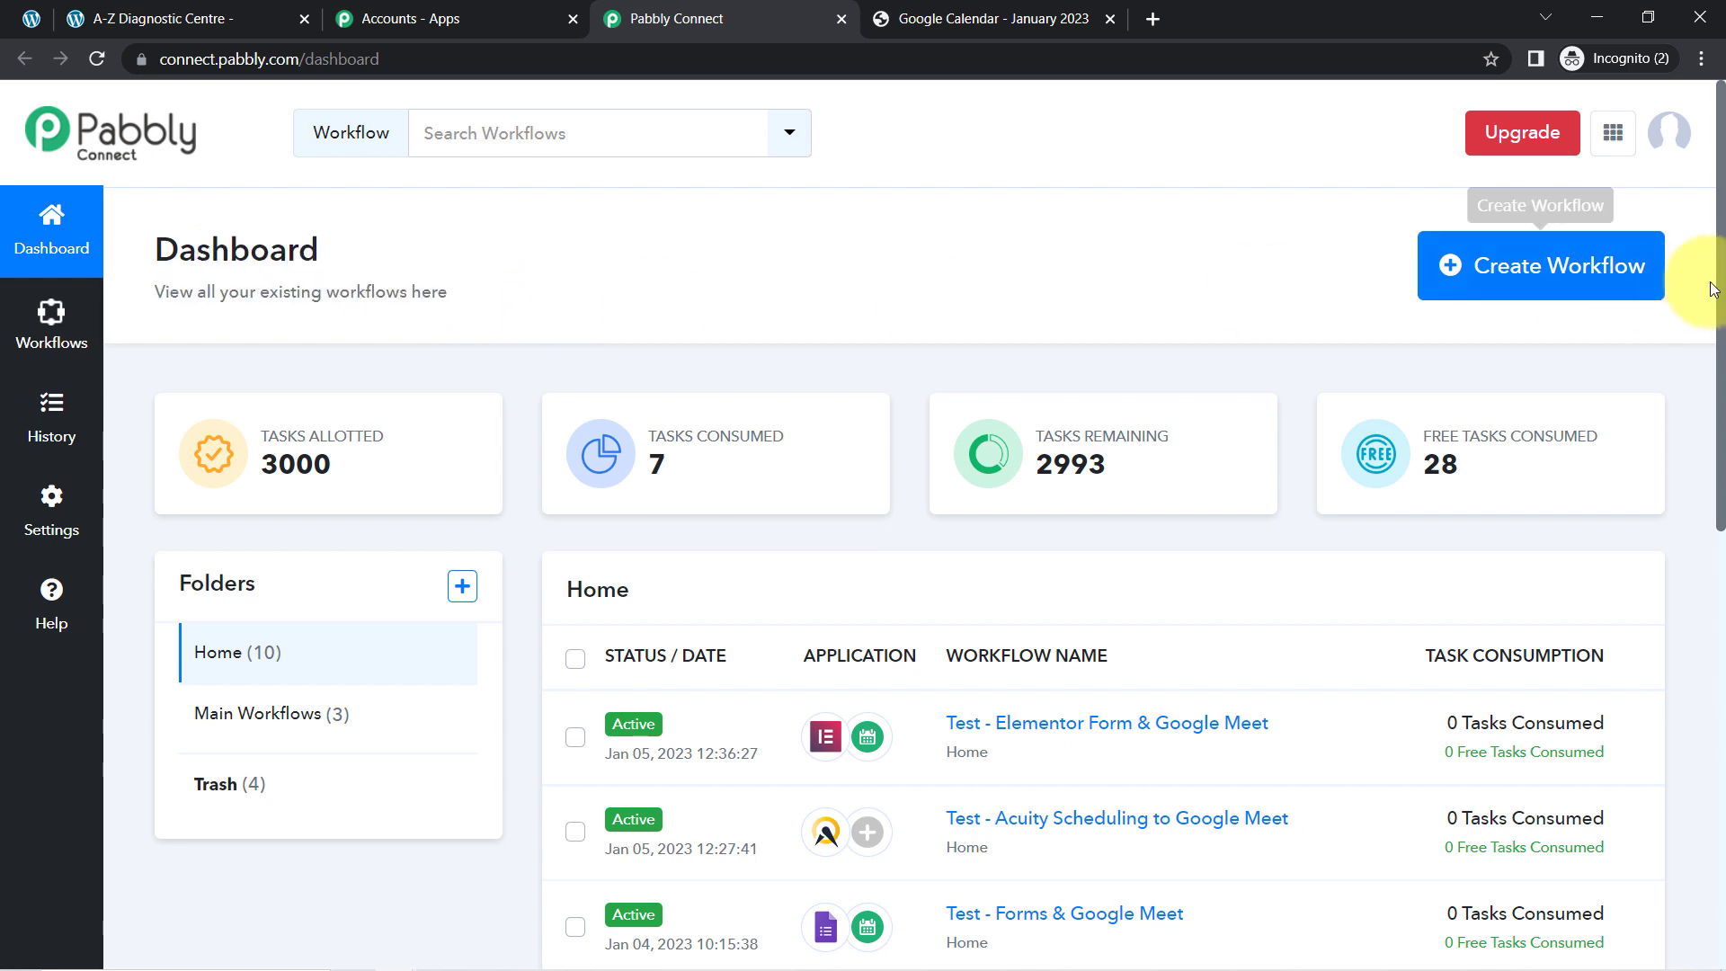
- Create a workflow named "When Elementor Form is Submitted -> Schedule Google Meet Automatically"
click(1587, 266)
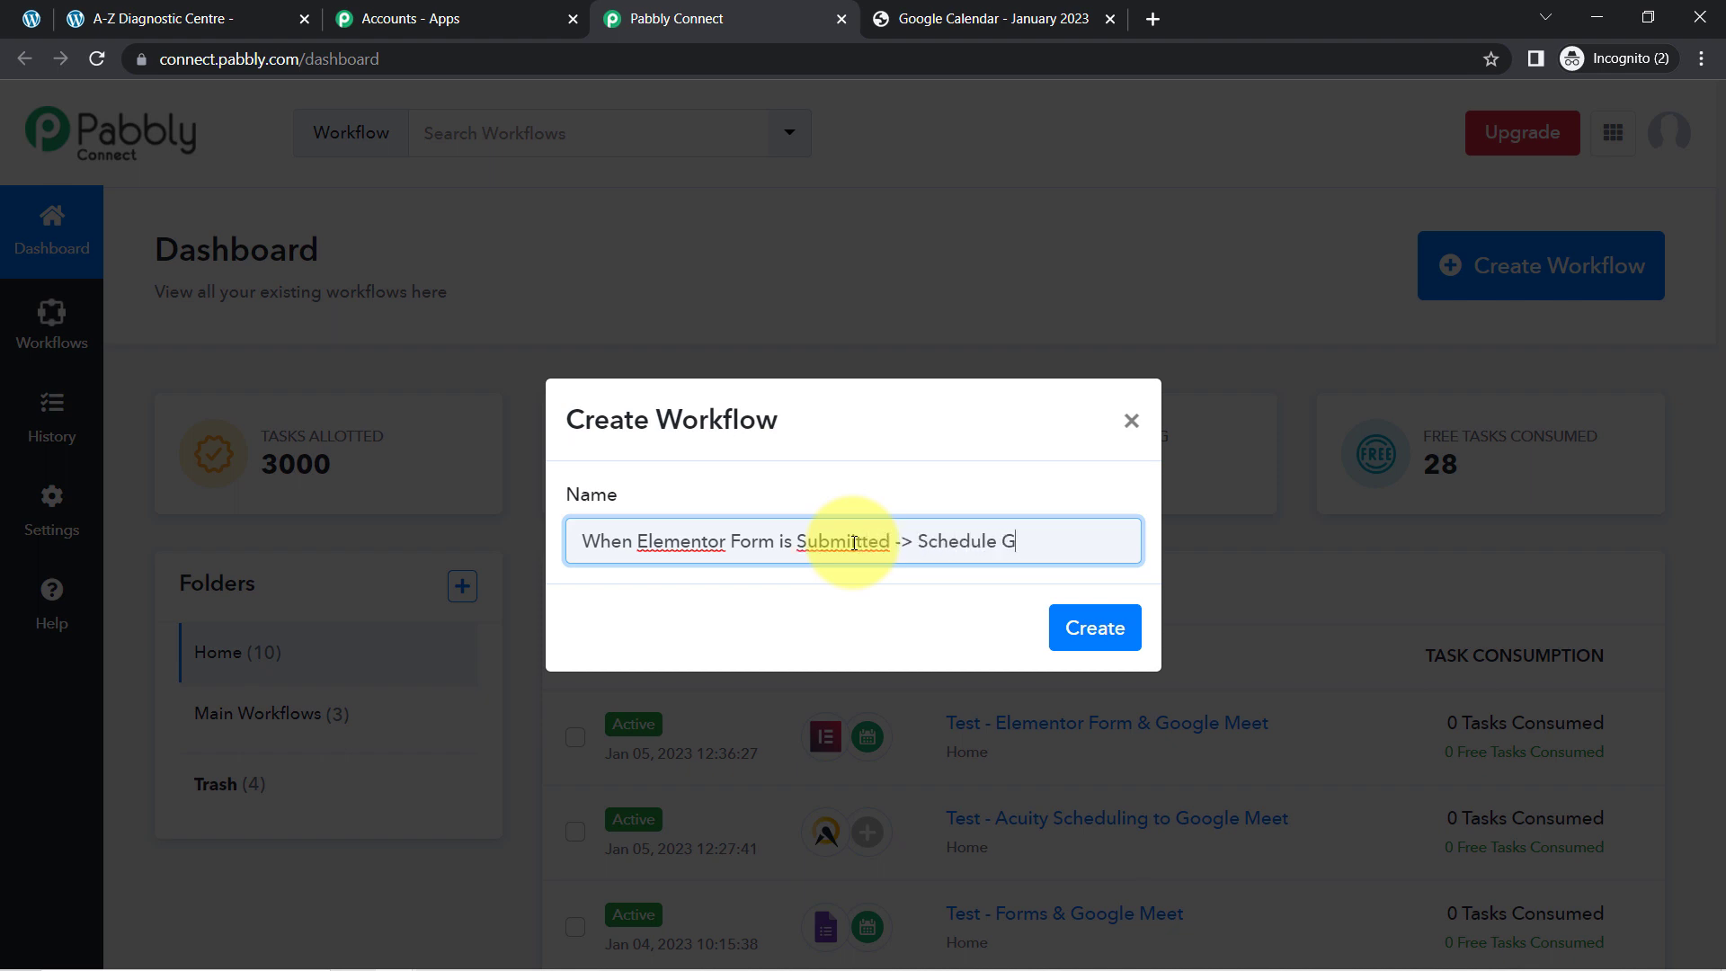
text(et)
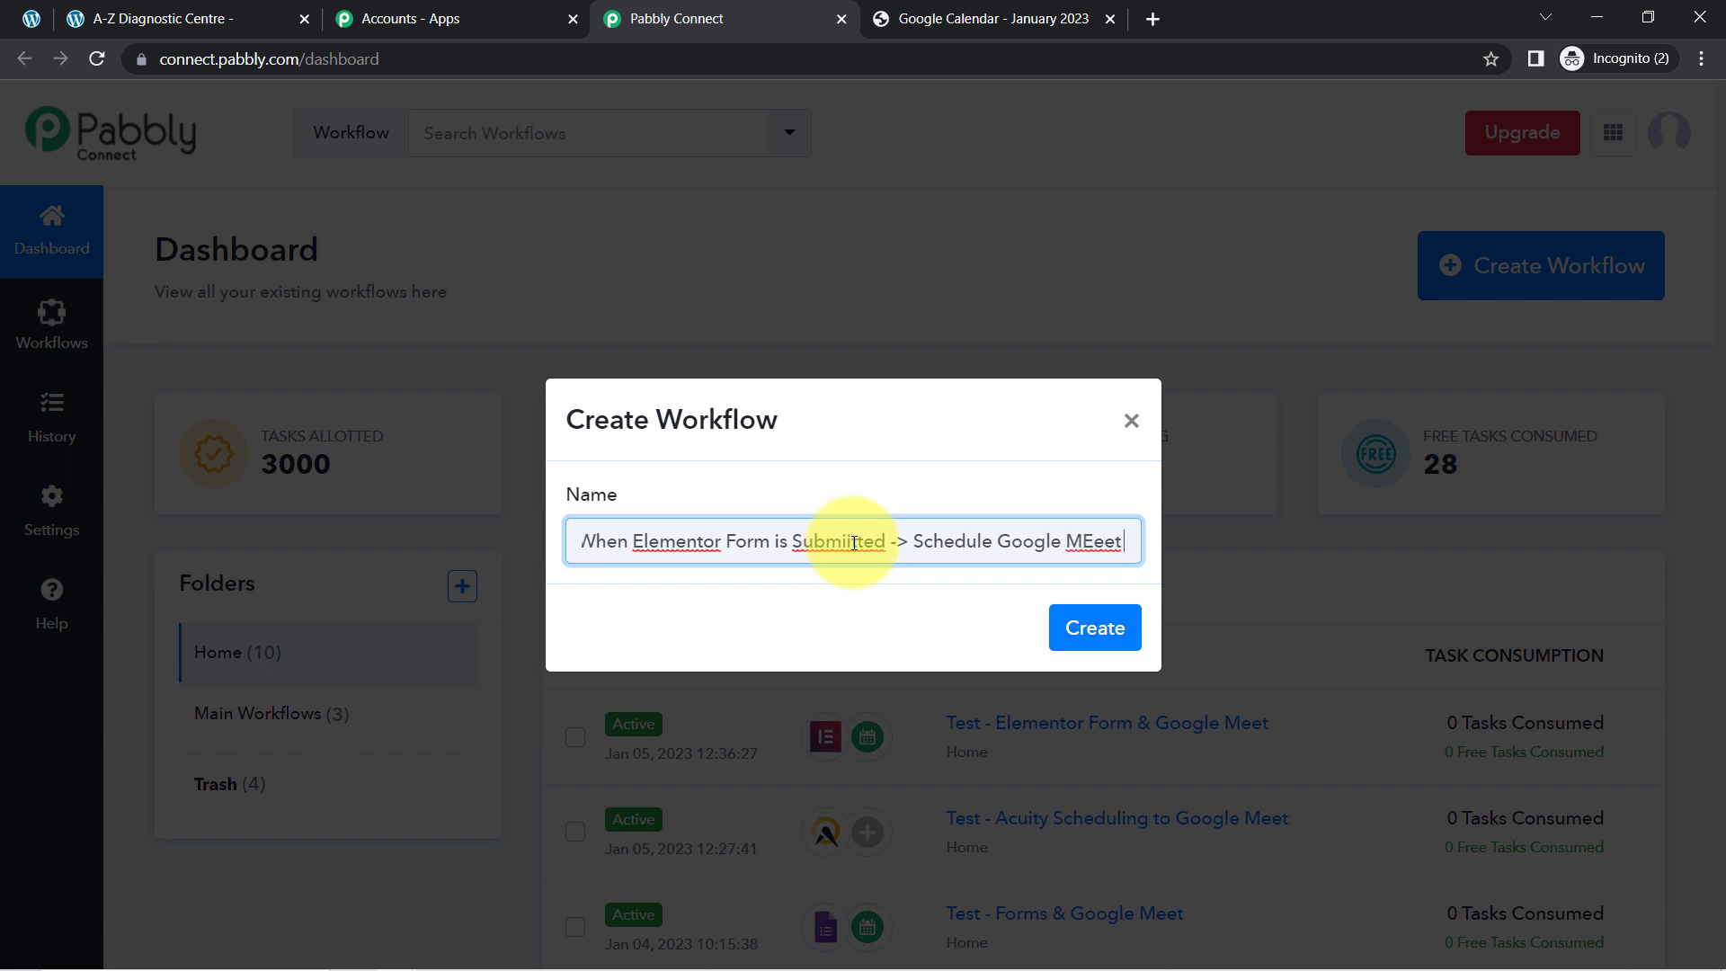
text( Automatically)
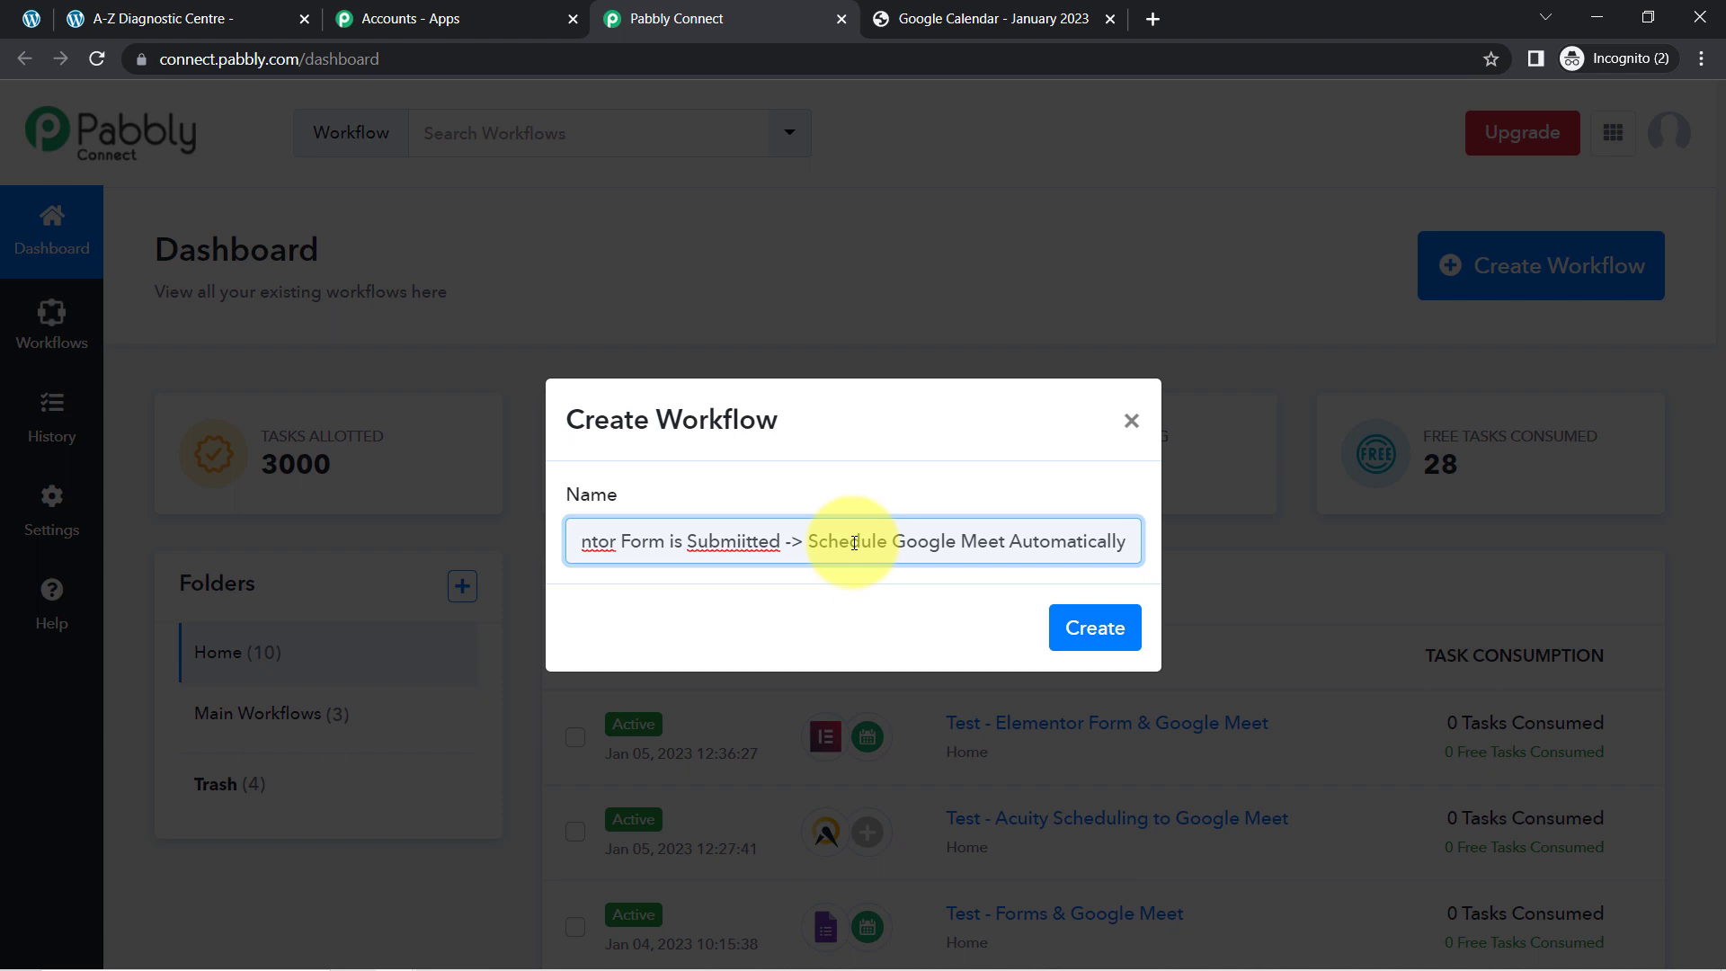
right_click(718, 537)
click(751, 559)
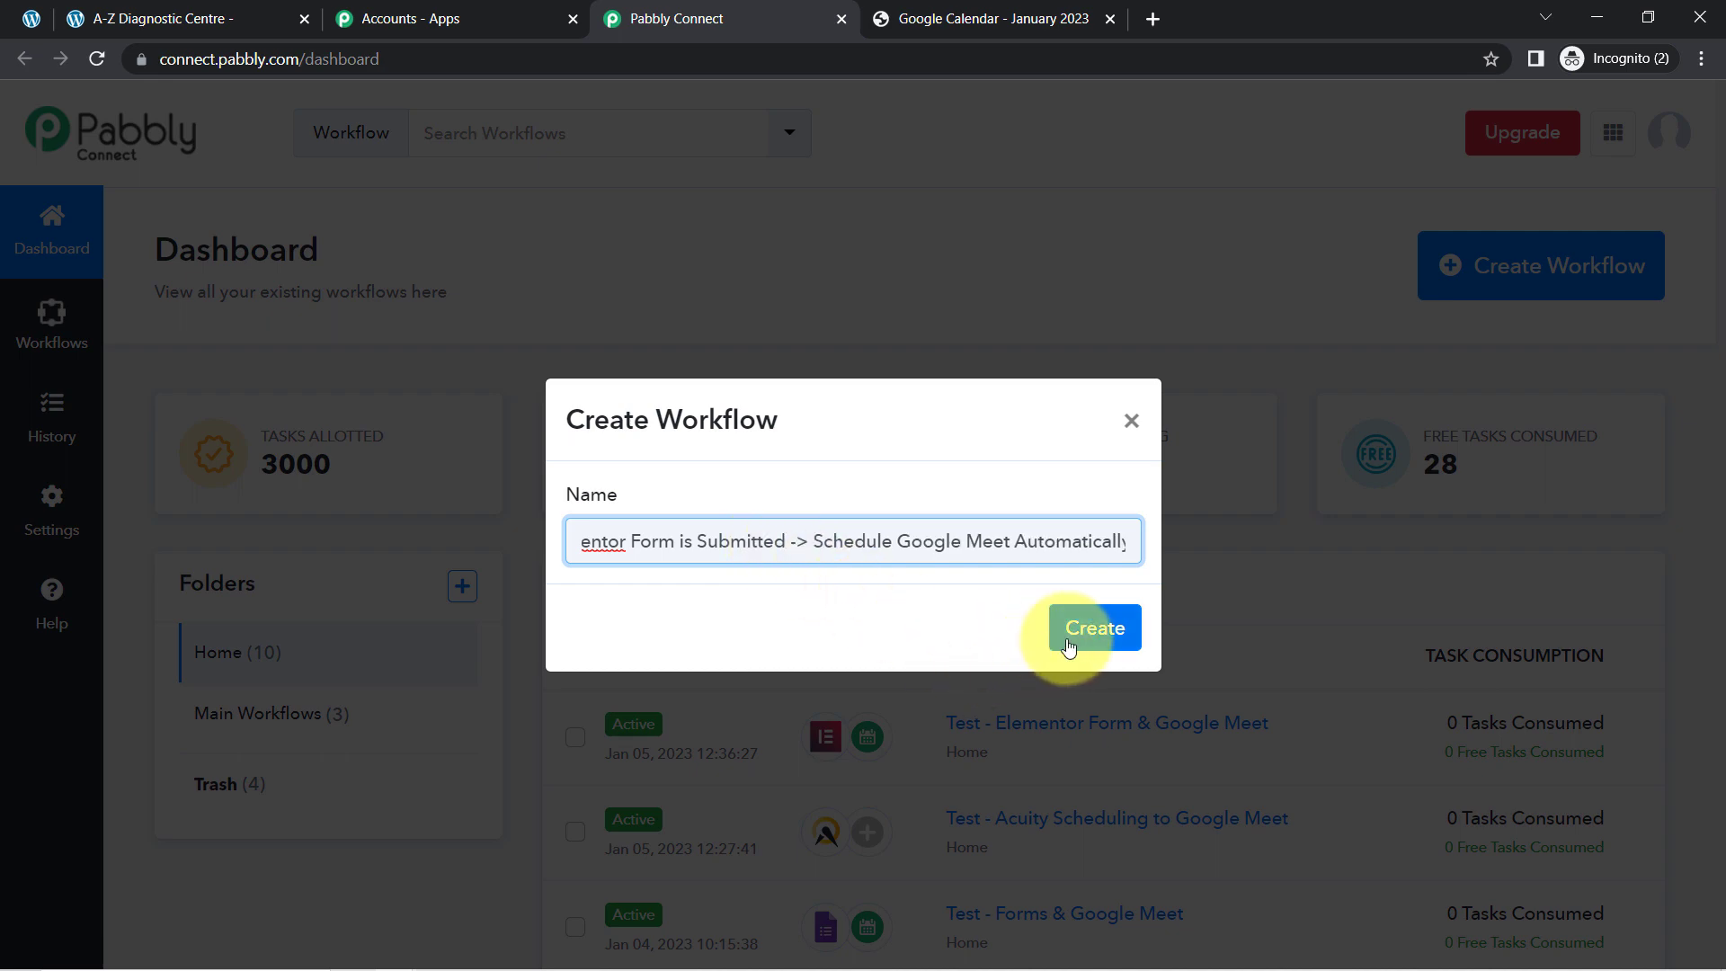
click(1091, 627)
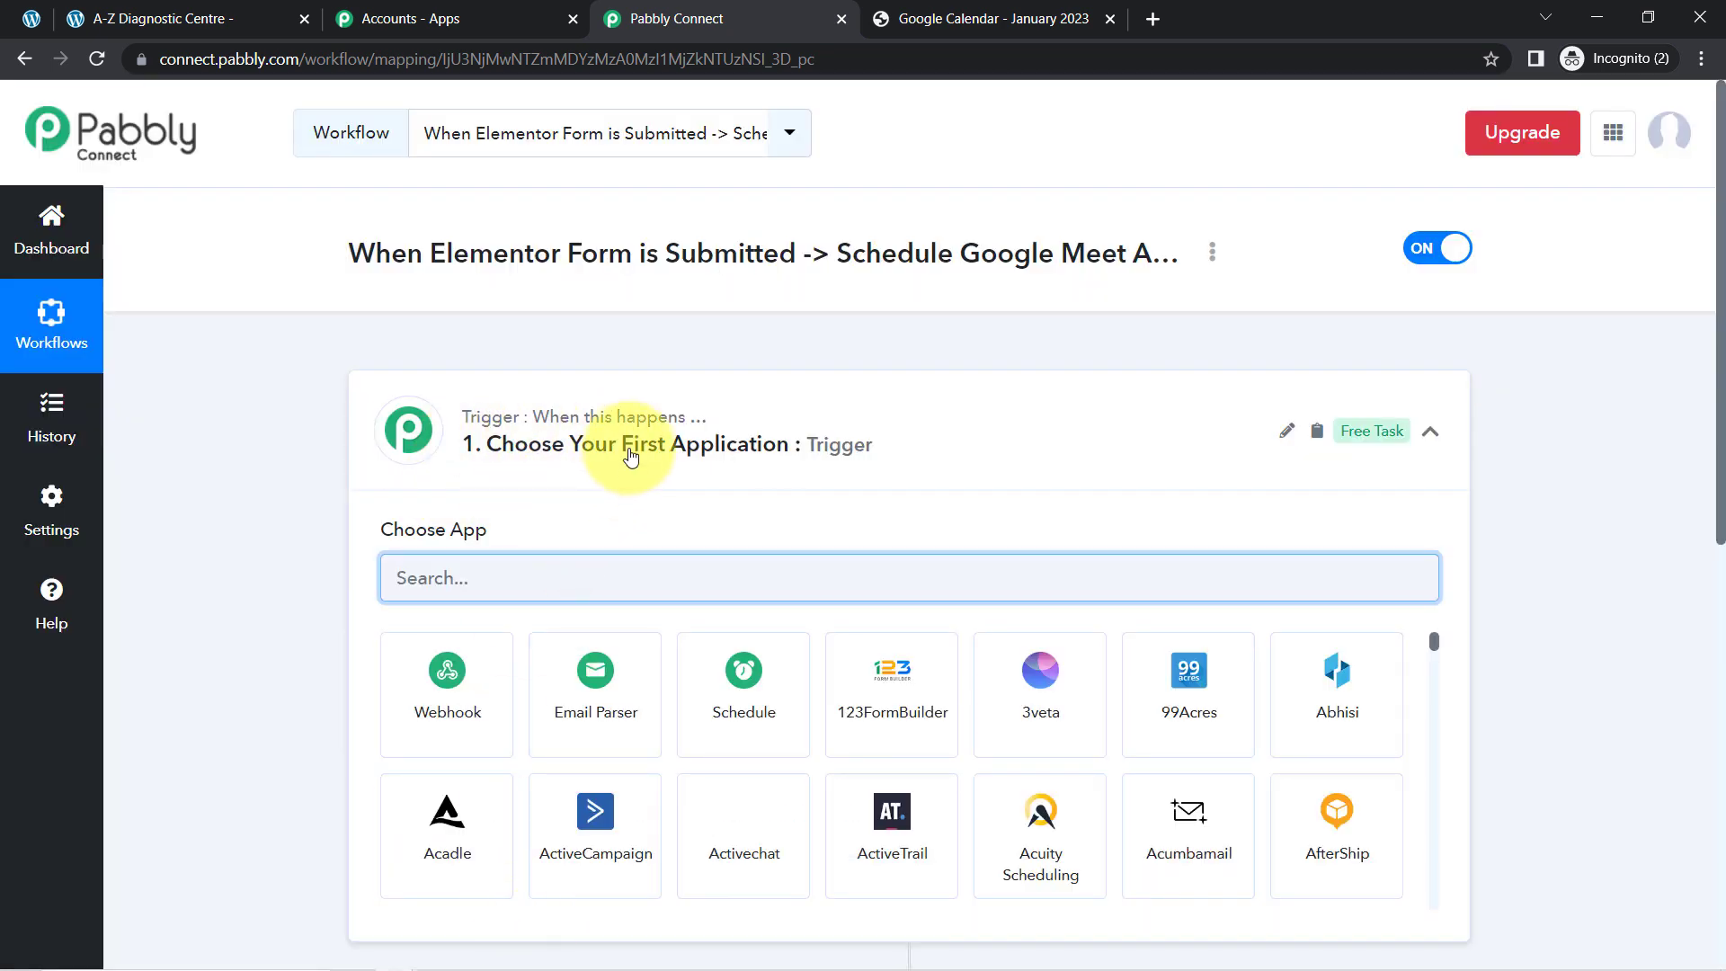
click(584, 450)
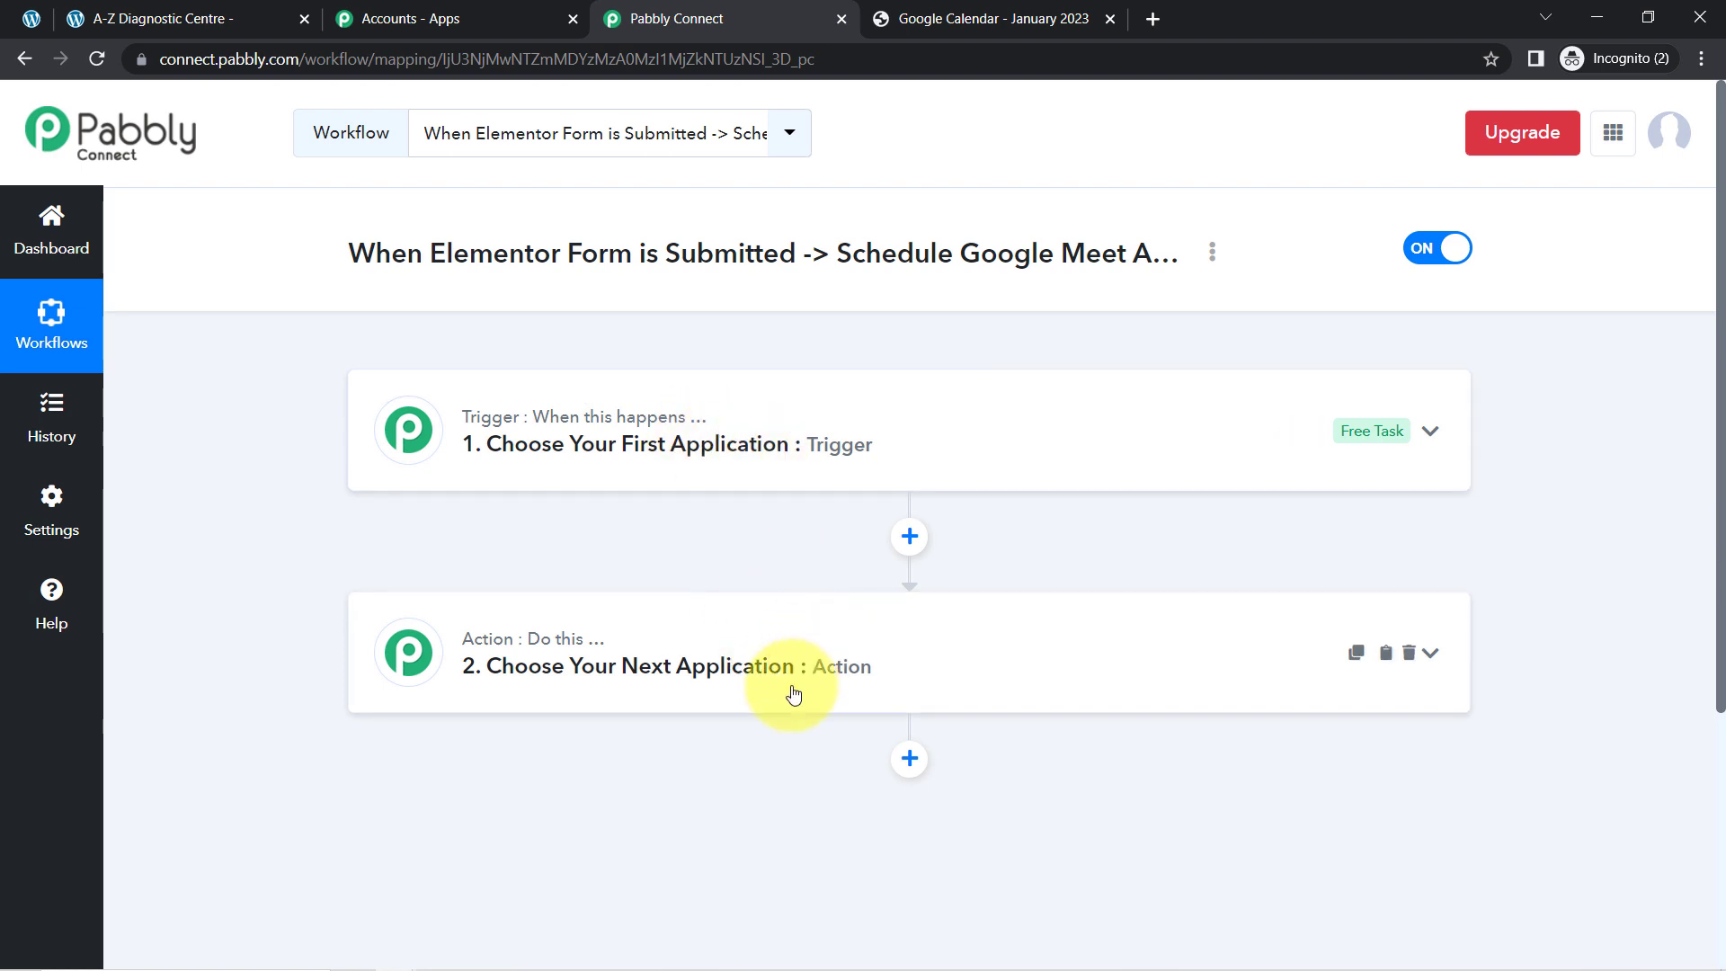
drag(469, 253, 1030, 253)
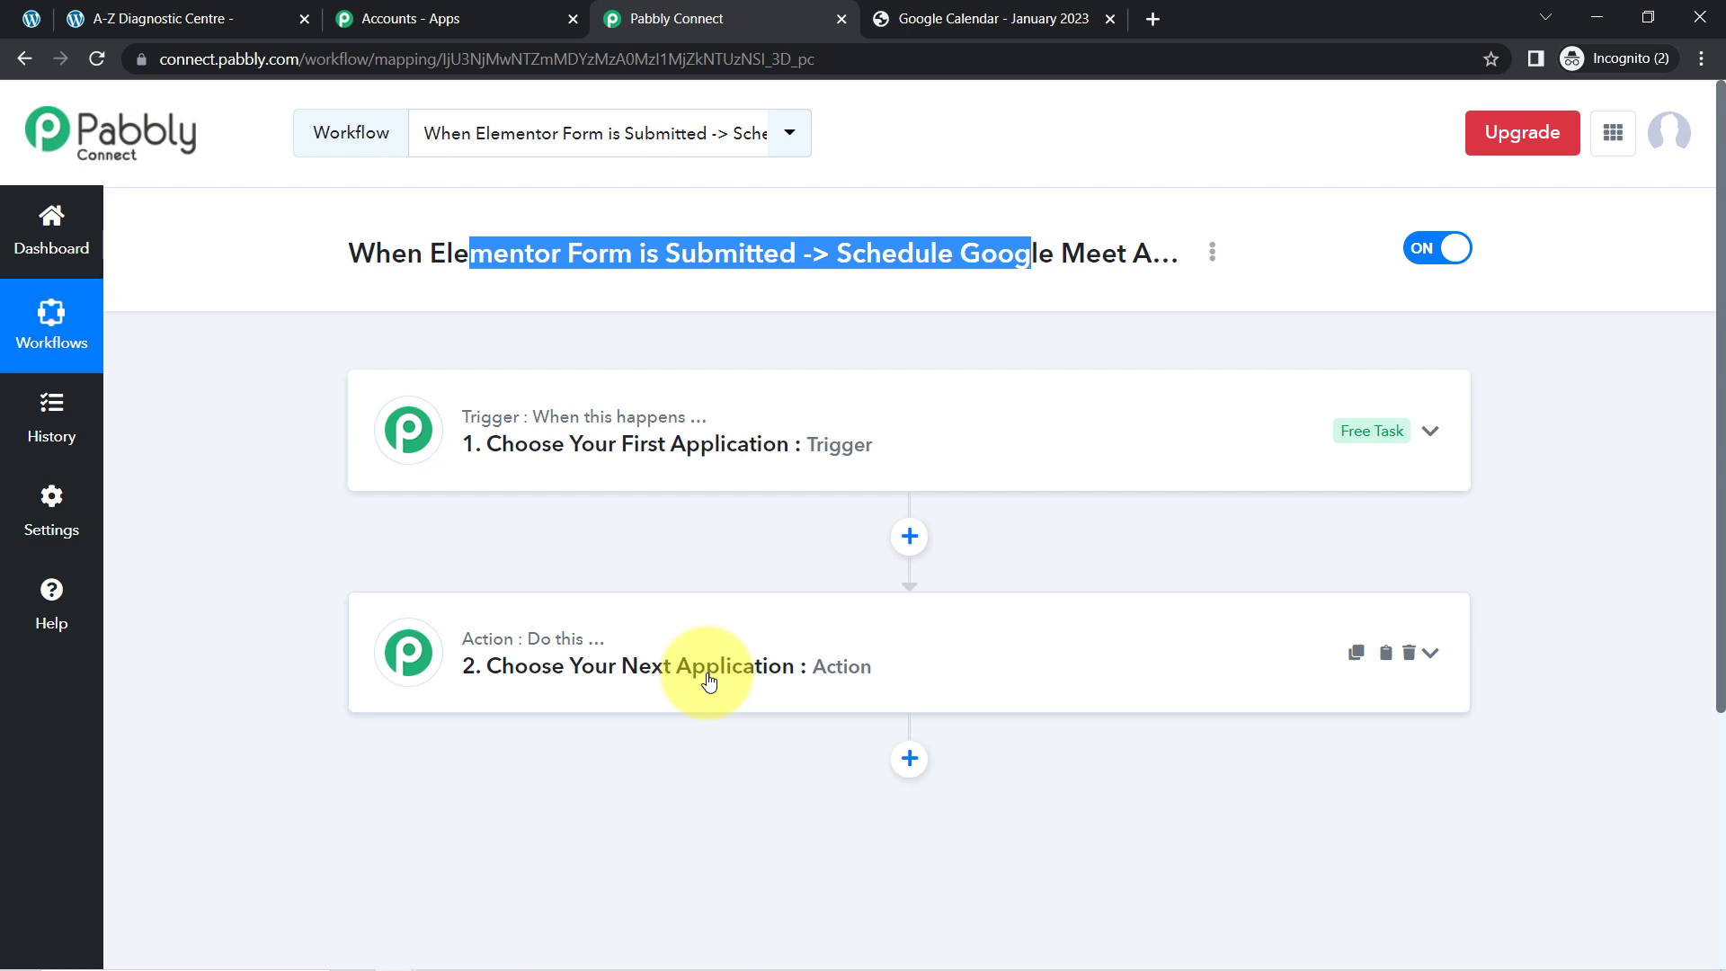
- Set the workflow's trigger app to Elementor and its trigger event to New Form Submission
click(692, 450)
click(527, 583)
text(e)
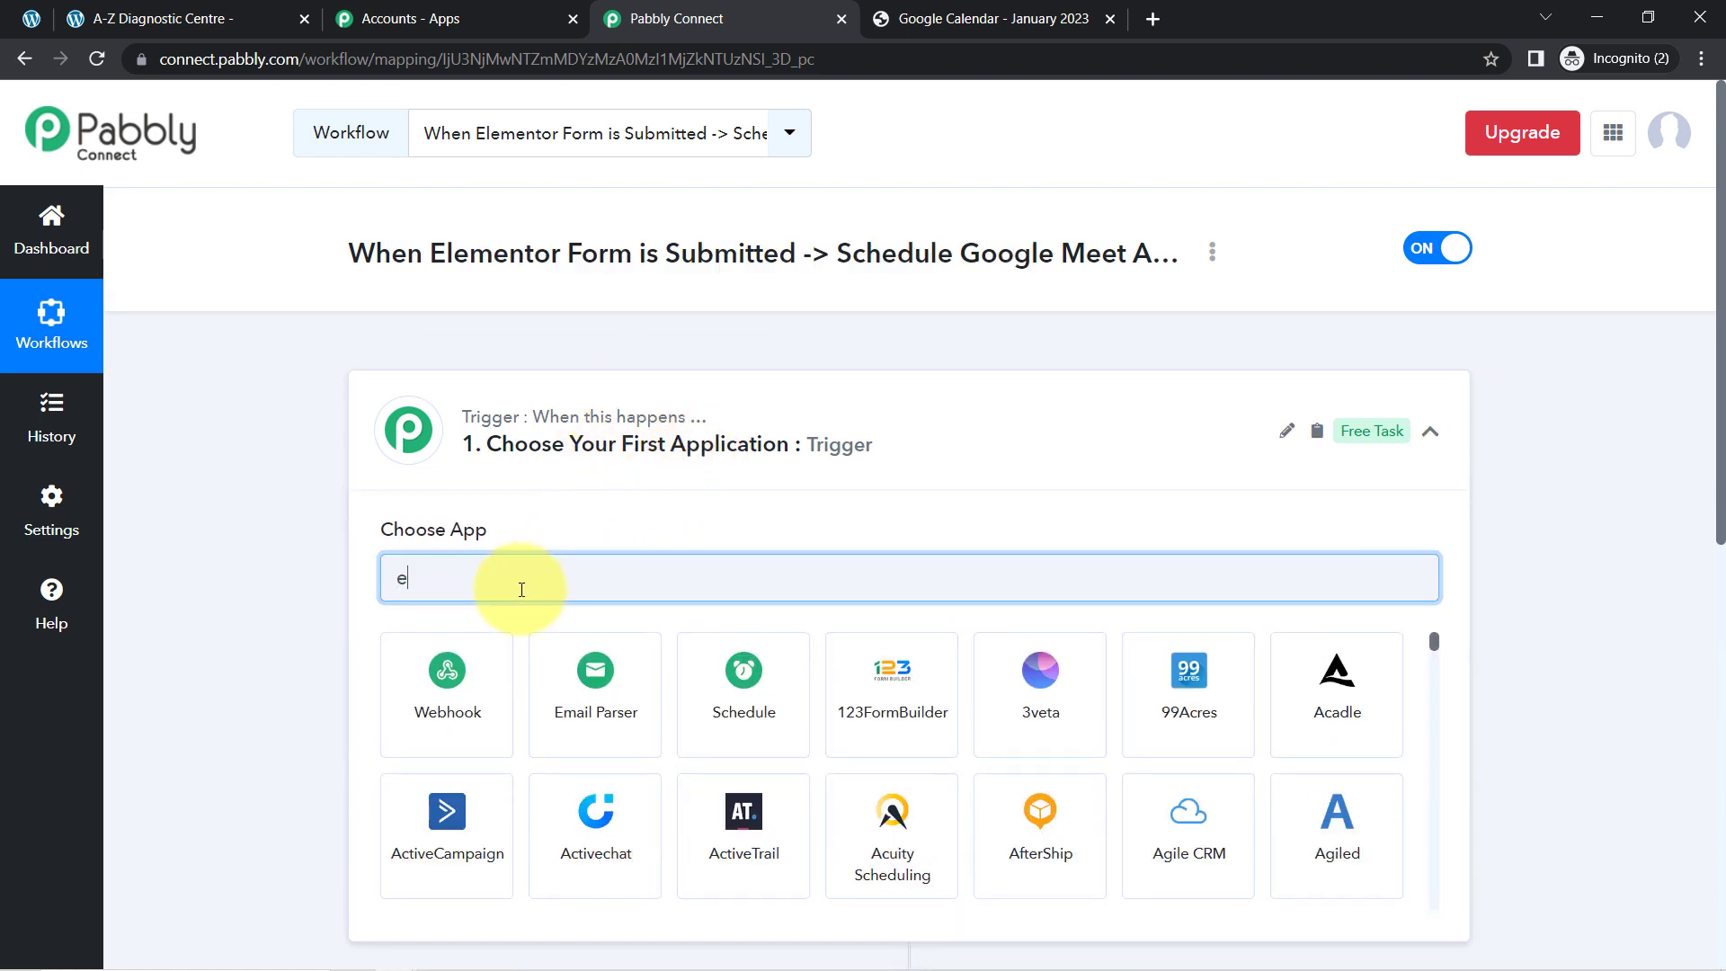
text(leme)
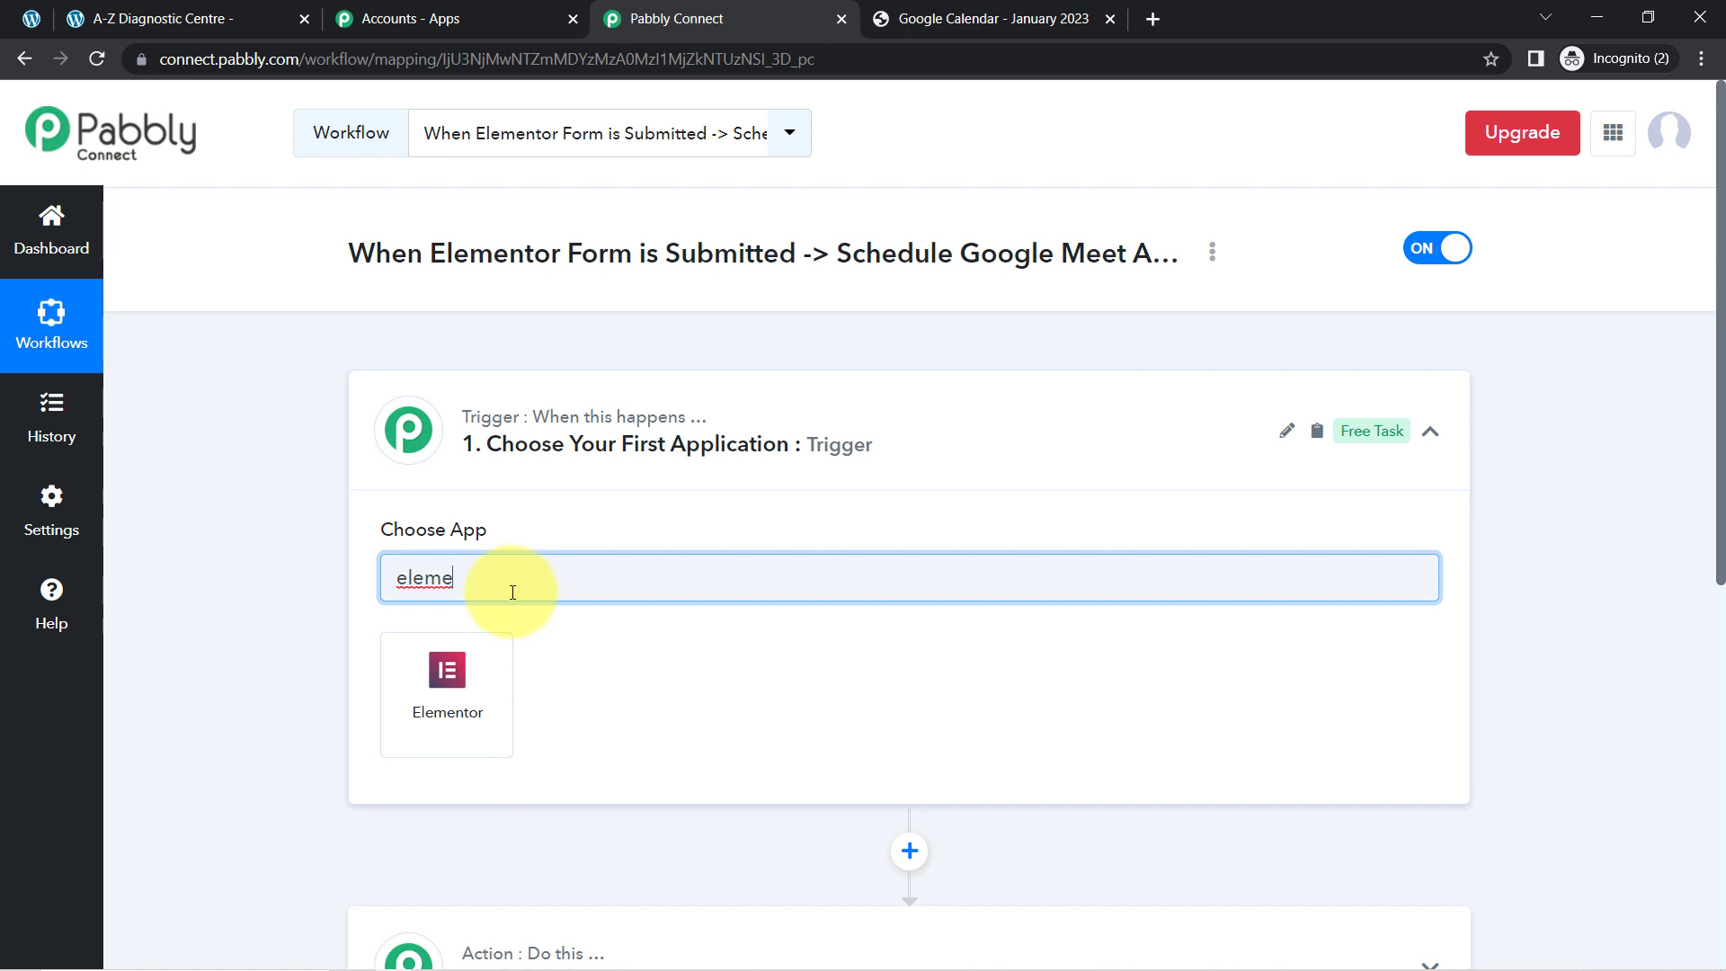
click(469, 694)
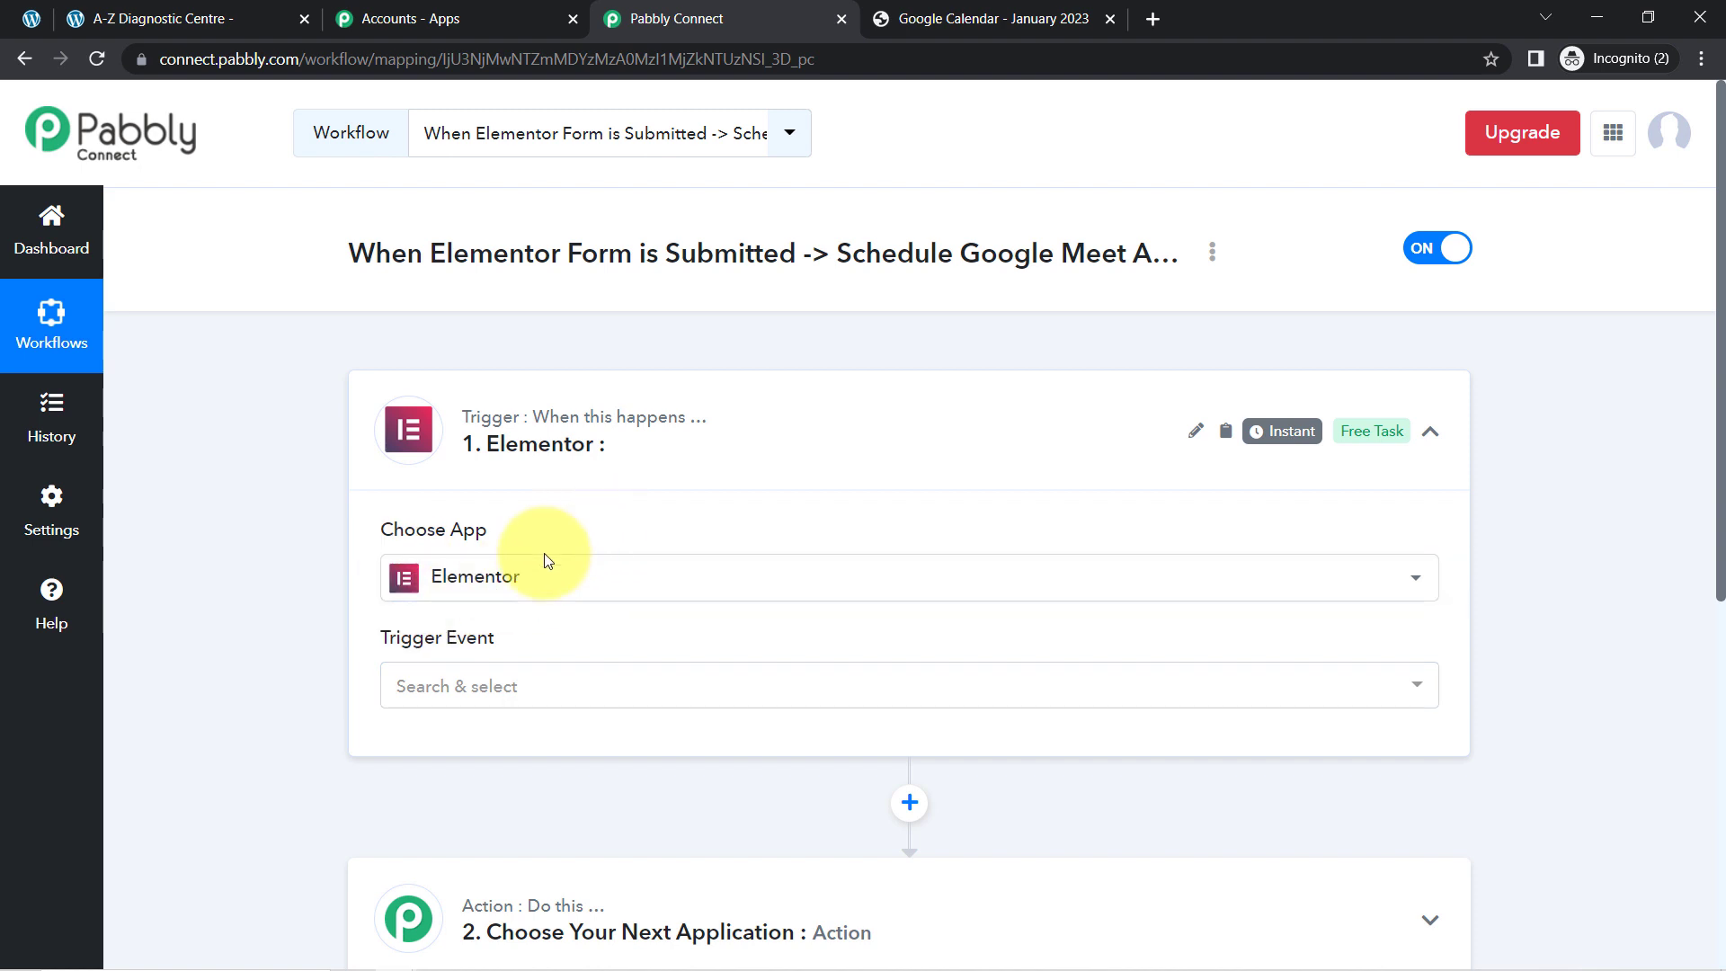
click(462, 684)
click(473, 805)
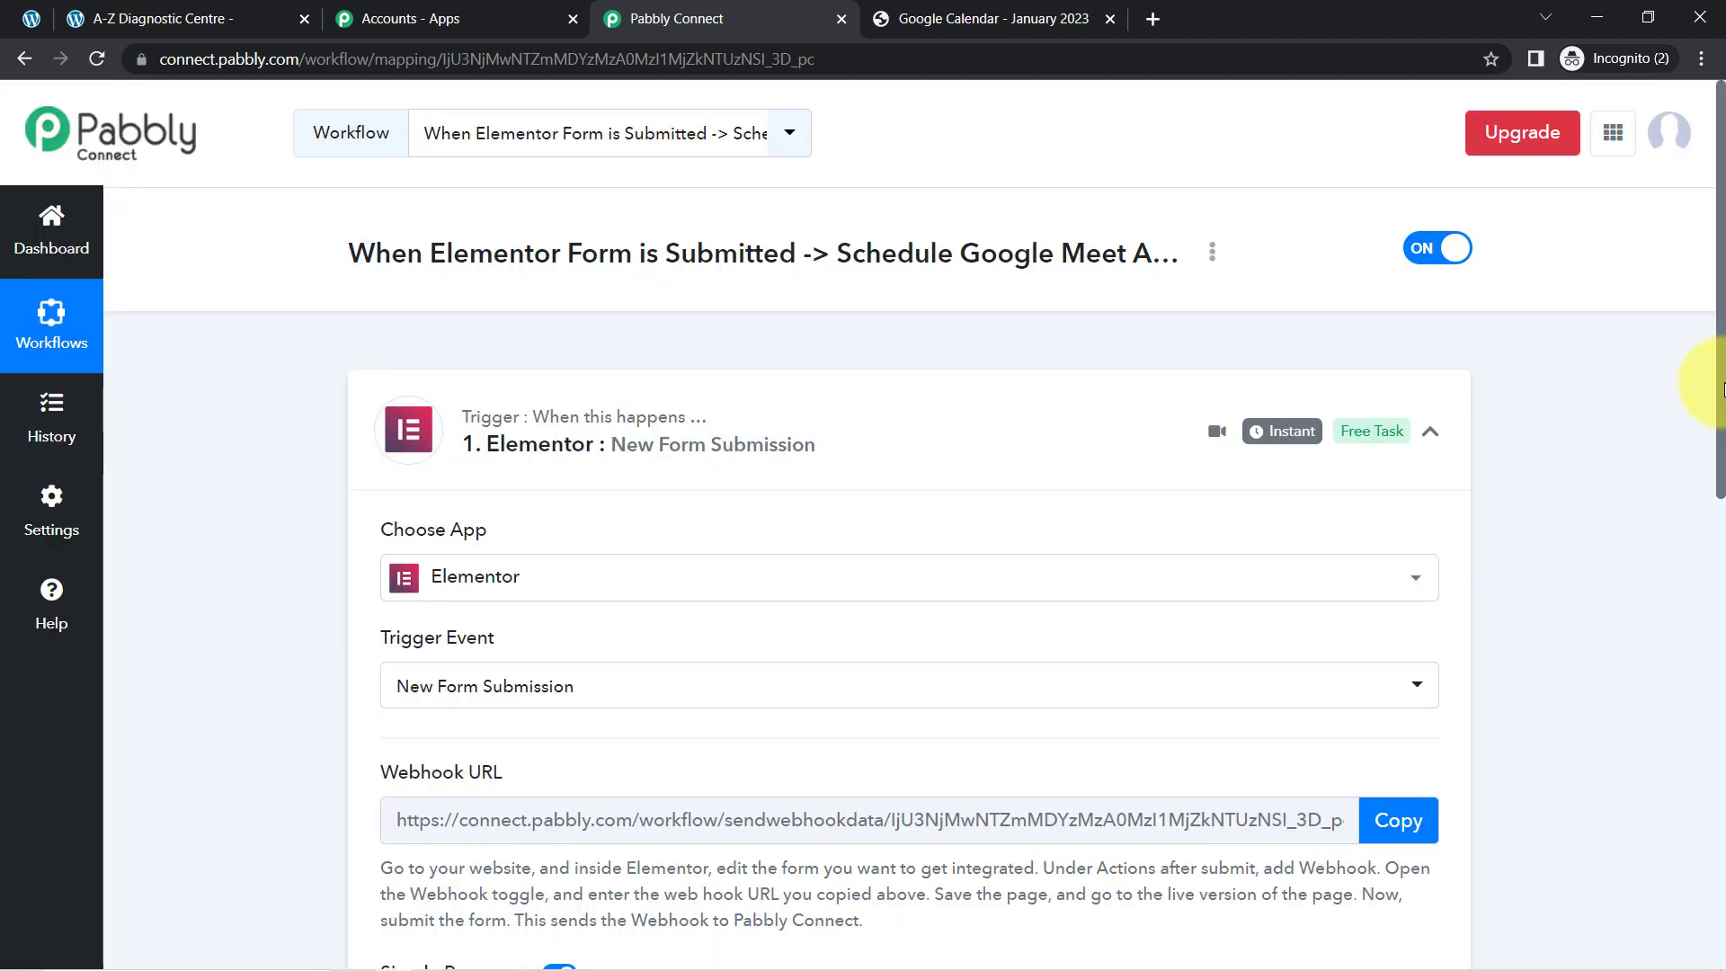
- Review the setup instructions of the Elementor trigger and copy its webhook URL
drag(1721, 389, 1713, 555)
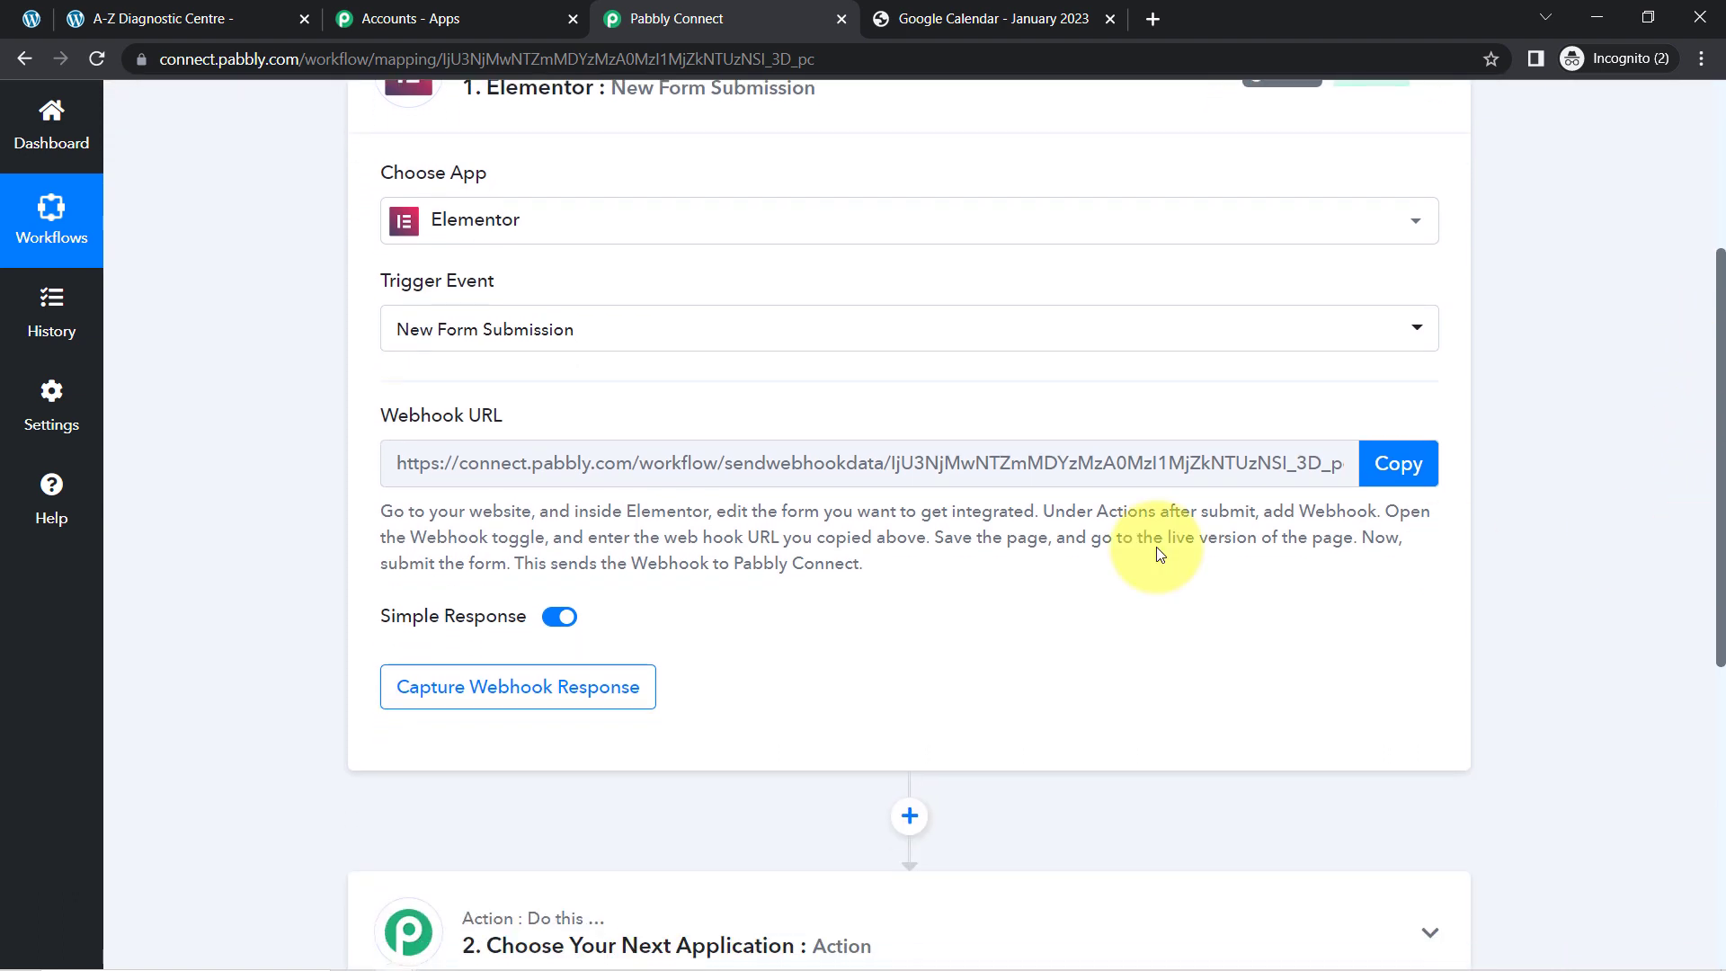
drag(401, 413, 489, 433)
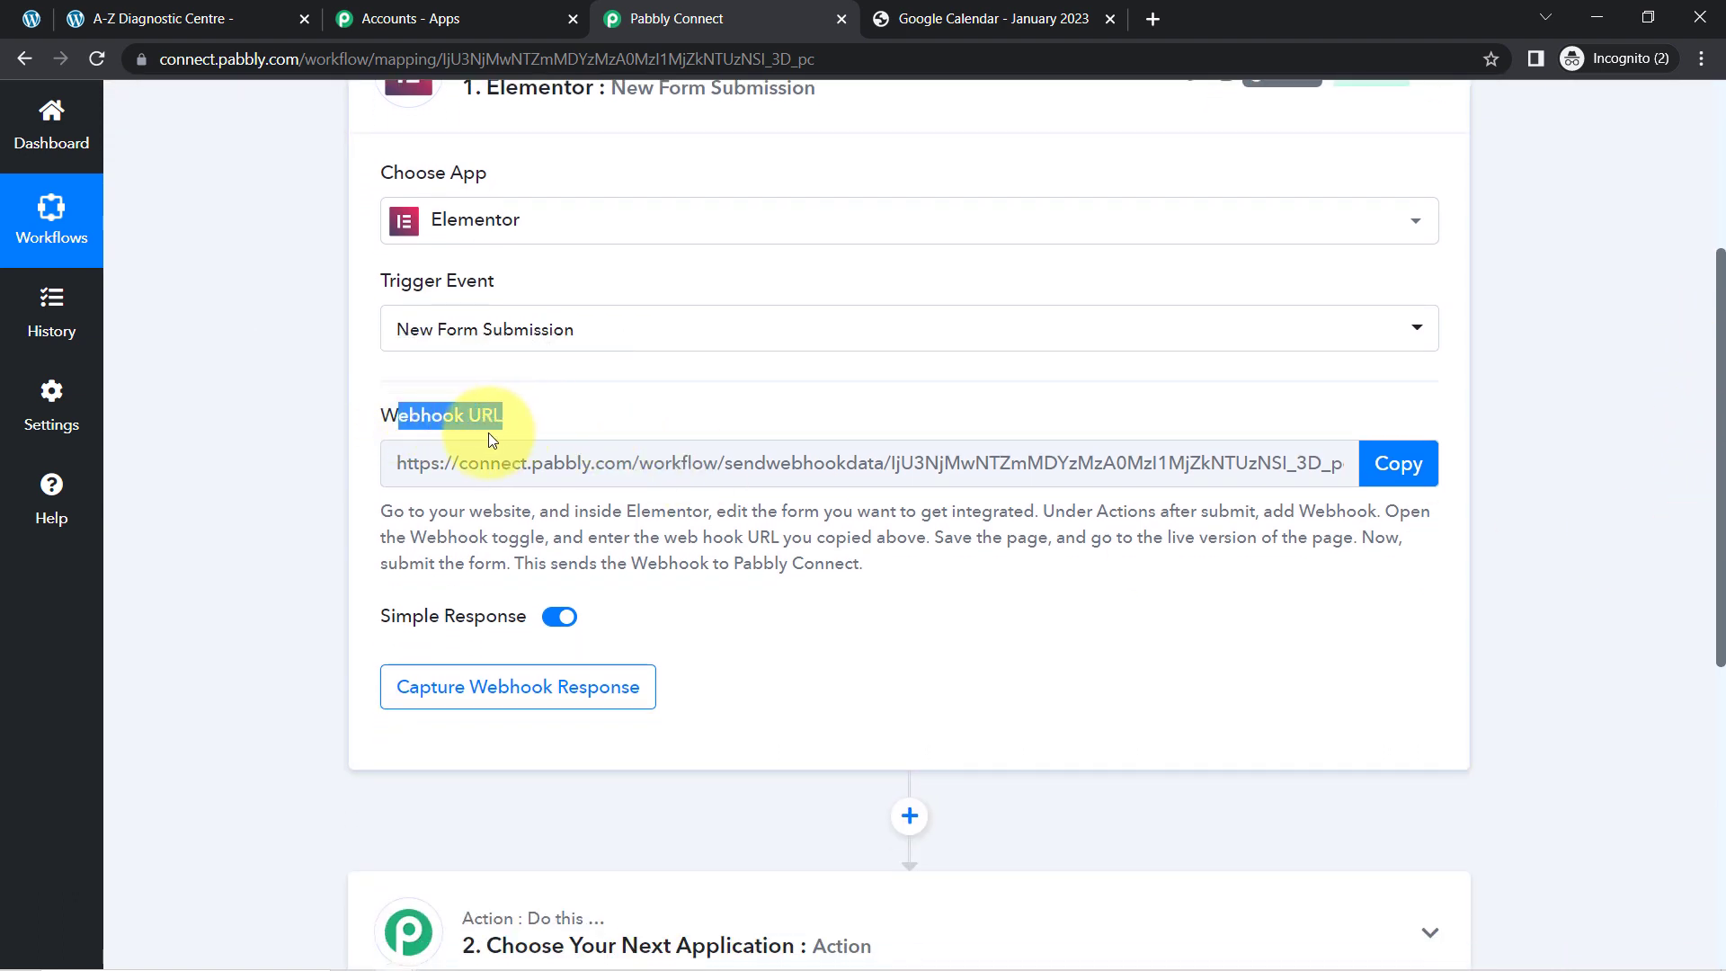
mouse_move(435, 417)
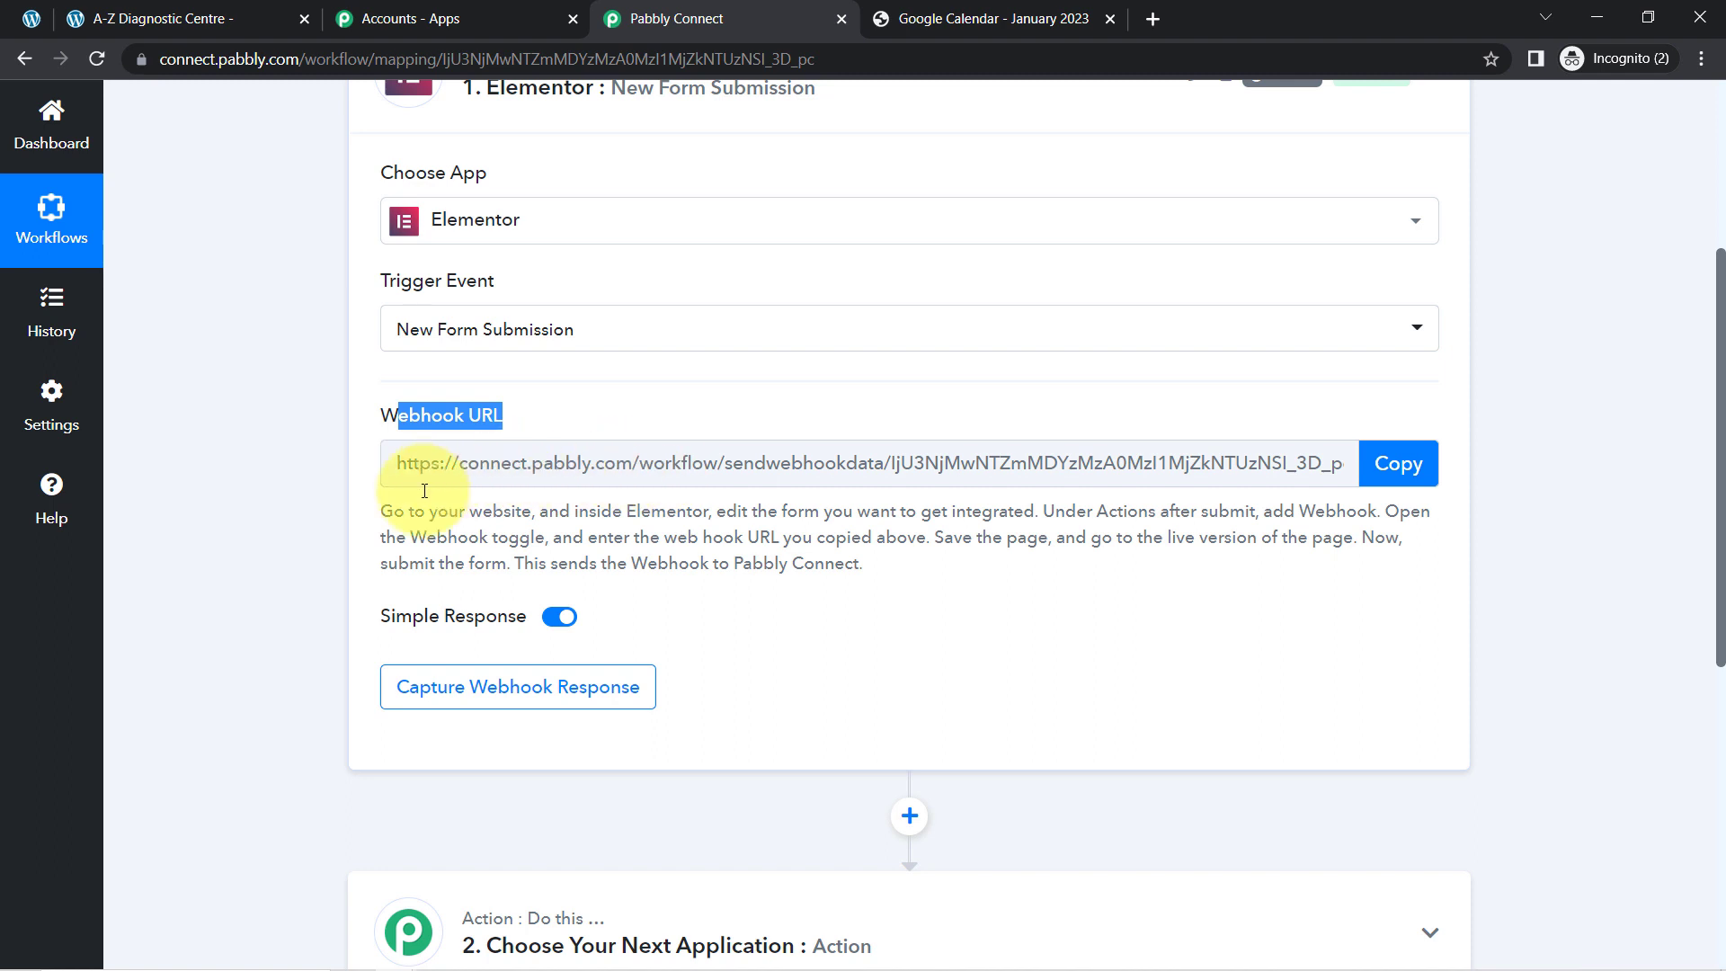
drag(393, 525, 836, 620)
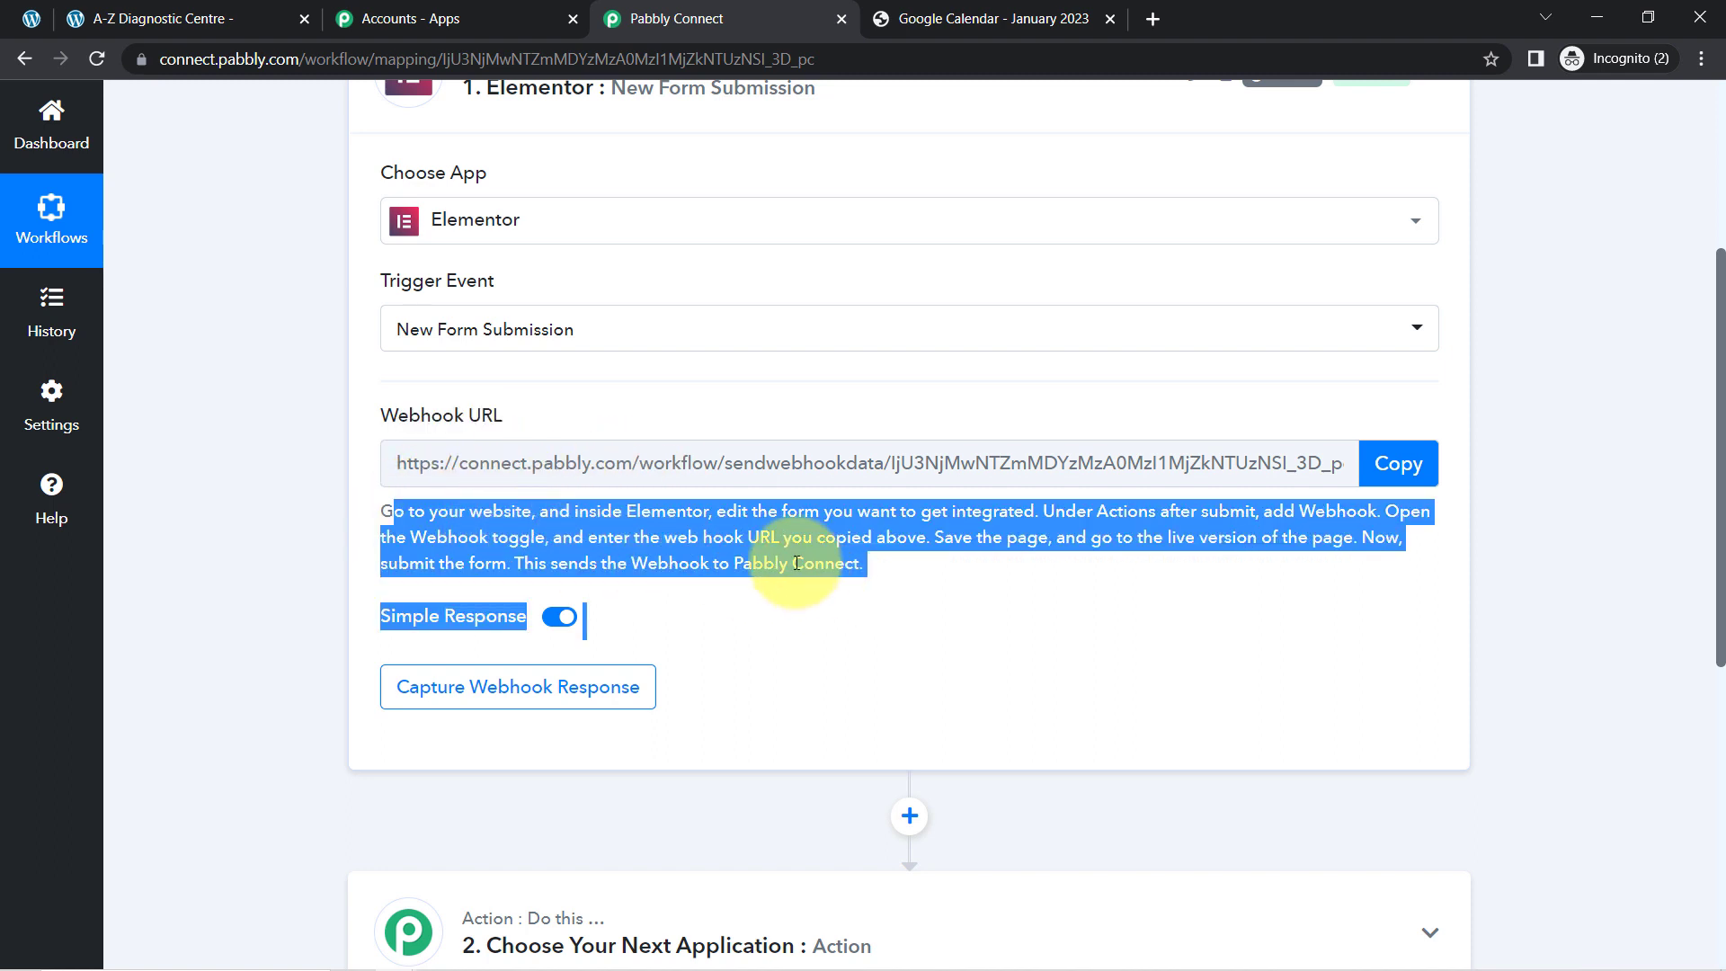
click(795, 562)
click(1402, 465)
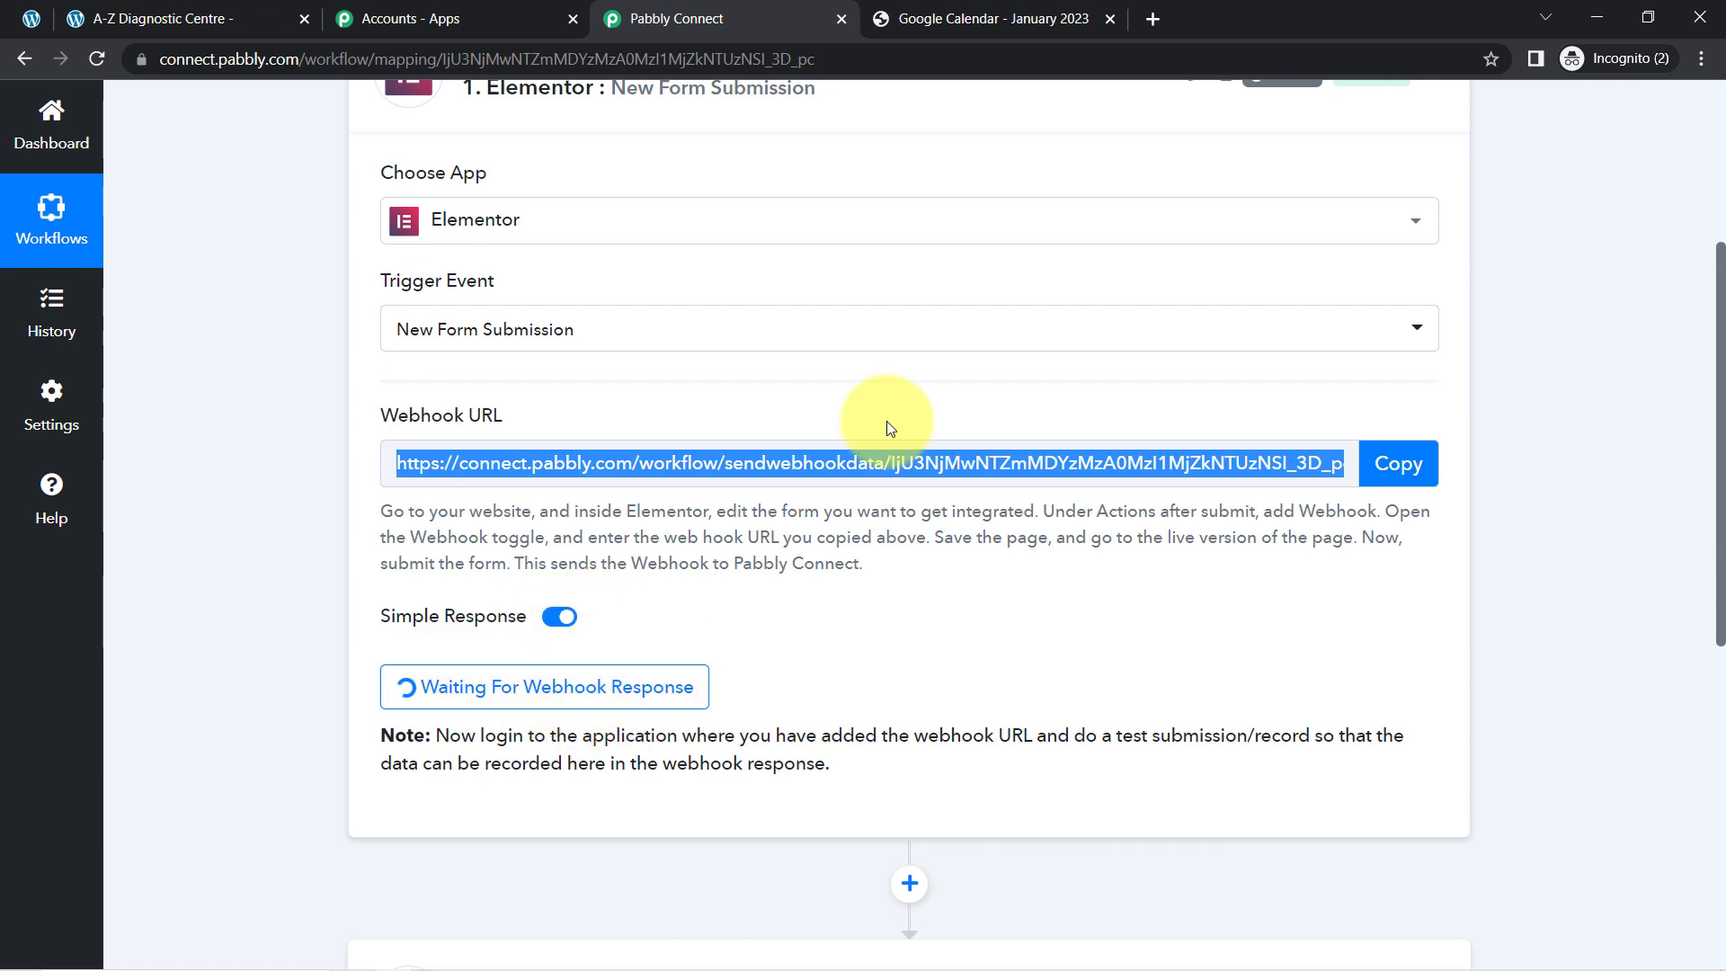
- Switch to the WordPress pages list and open the published A-Z Diagnostic Centre page for editing with Elementor
click(22, 16)
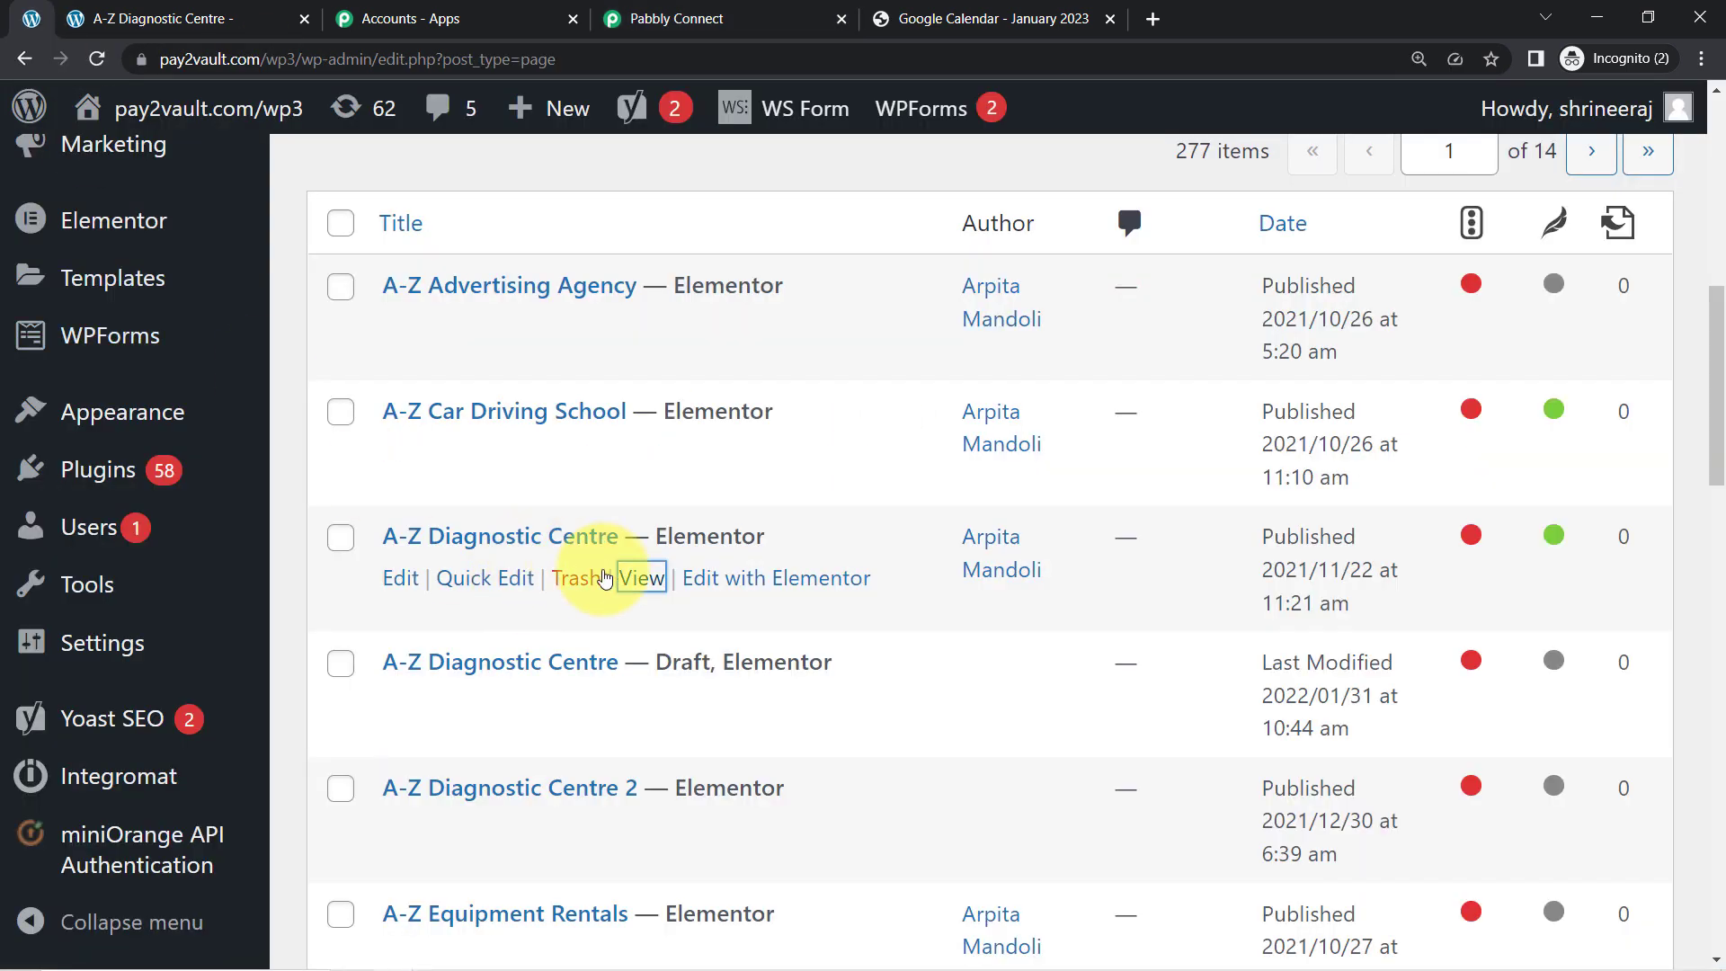
click(729, 589)
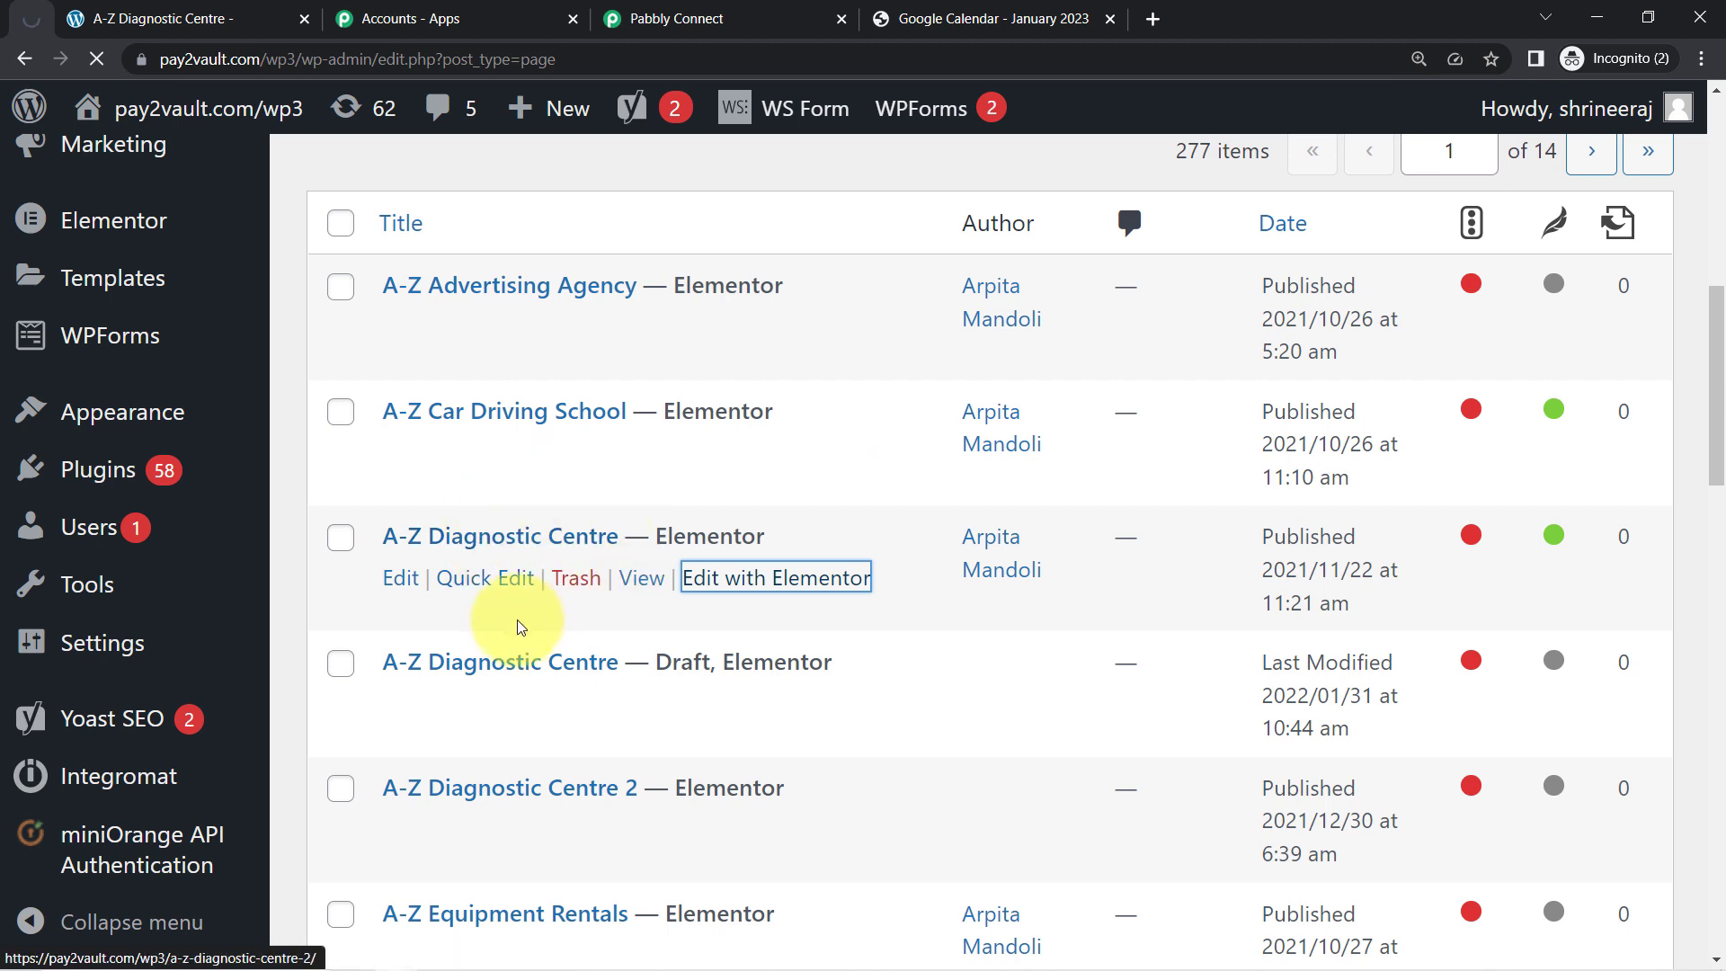
click(1702, 59)
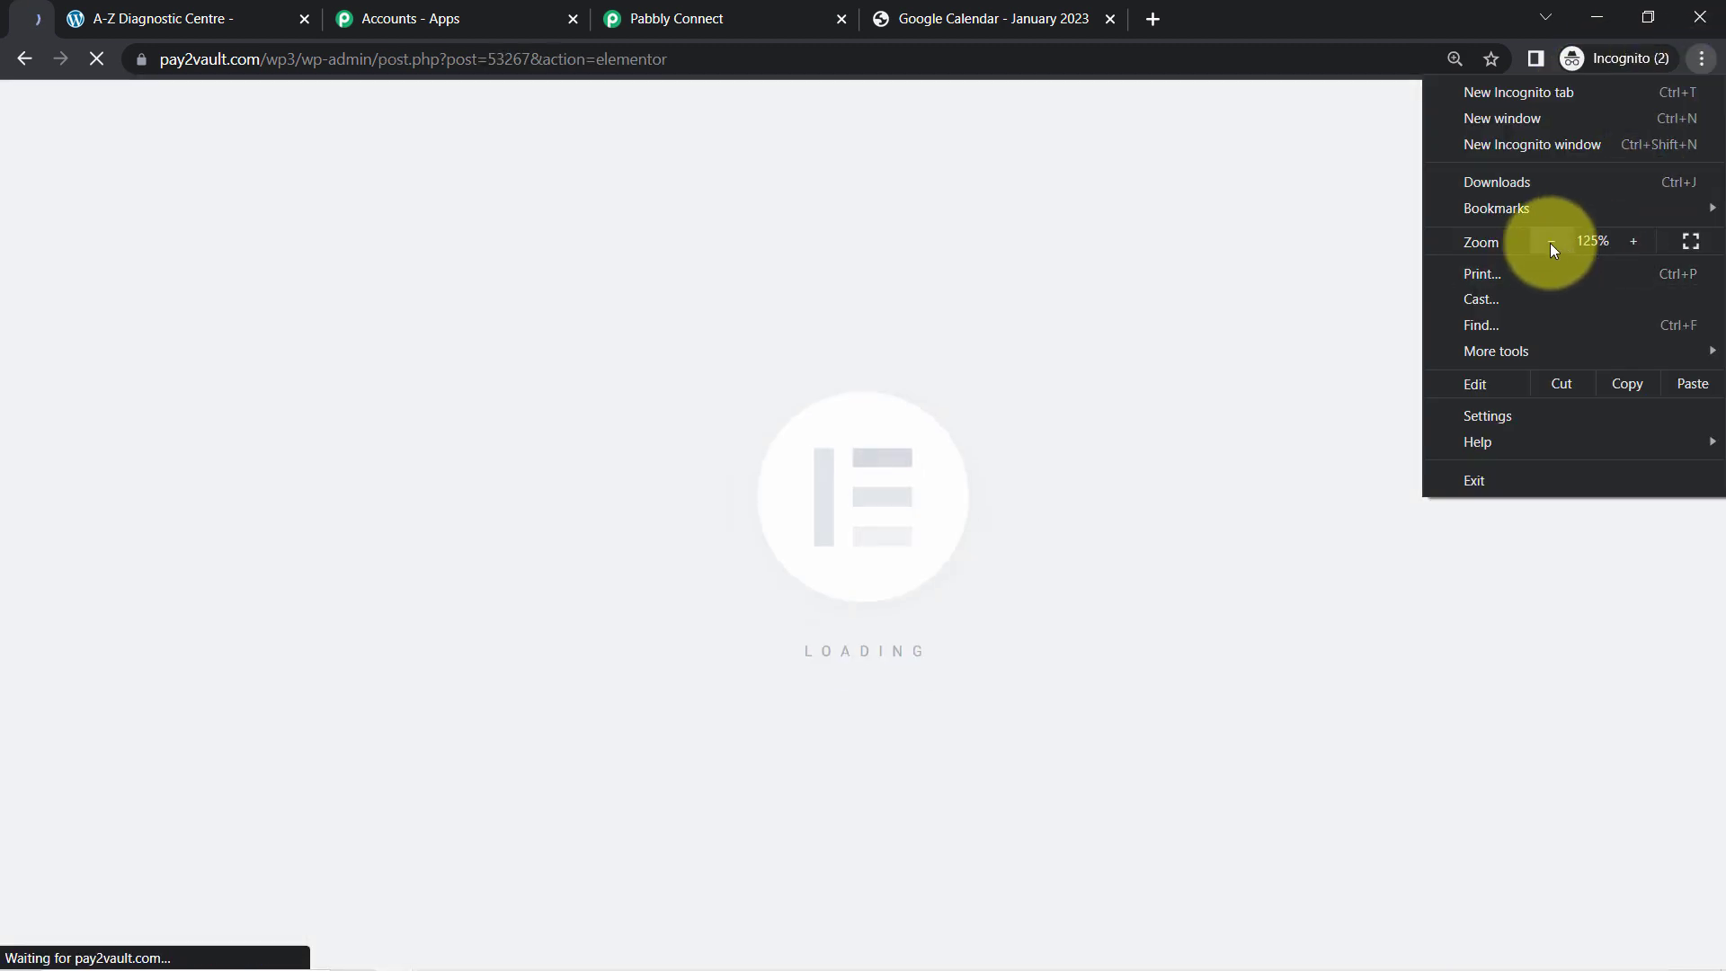
click(1549, 243)
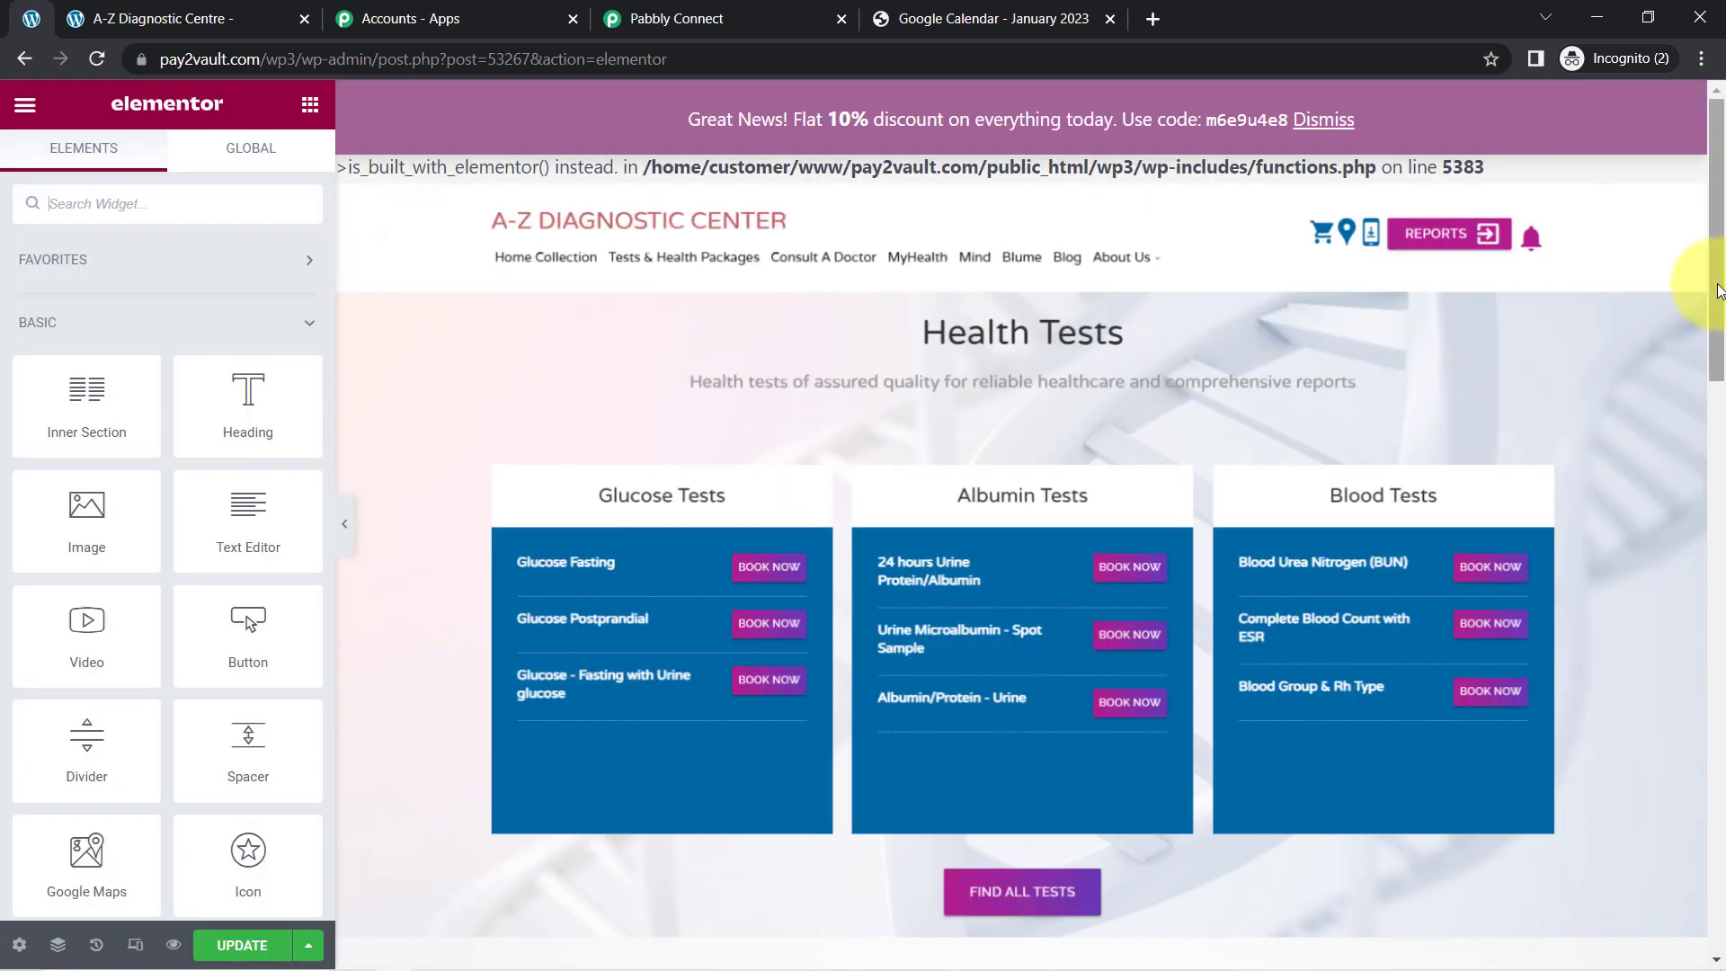
- Select the appointment form at the end of the page and add Webhook to its actions after submit
mouse_move(1716, 289)
mouse_down()
mouse_move(1720, 695)
mouse_move(1695, 725)
mouse_move(1717, 740)
mouse_up()
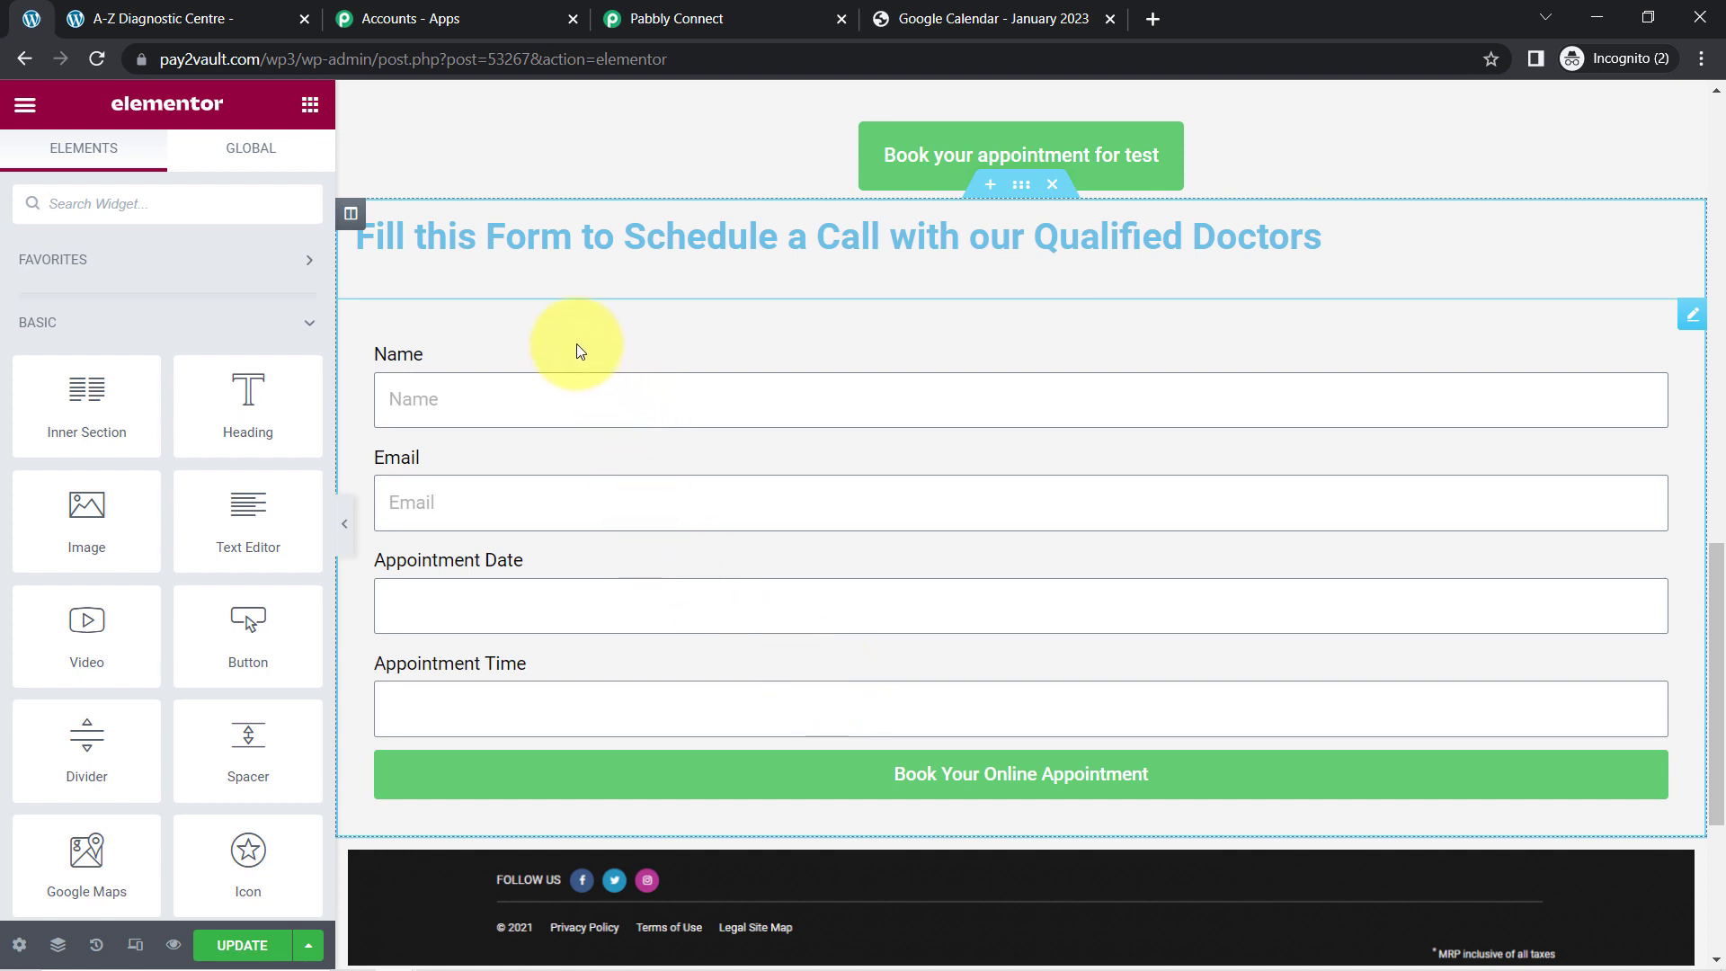
click(563, 367)
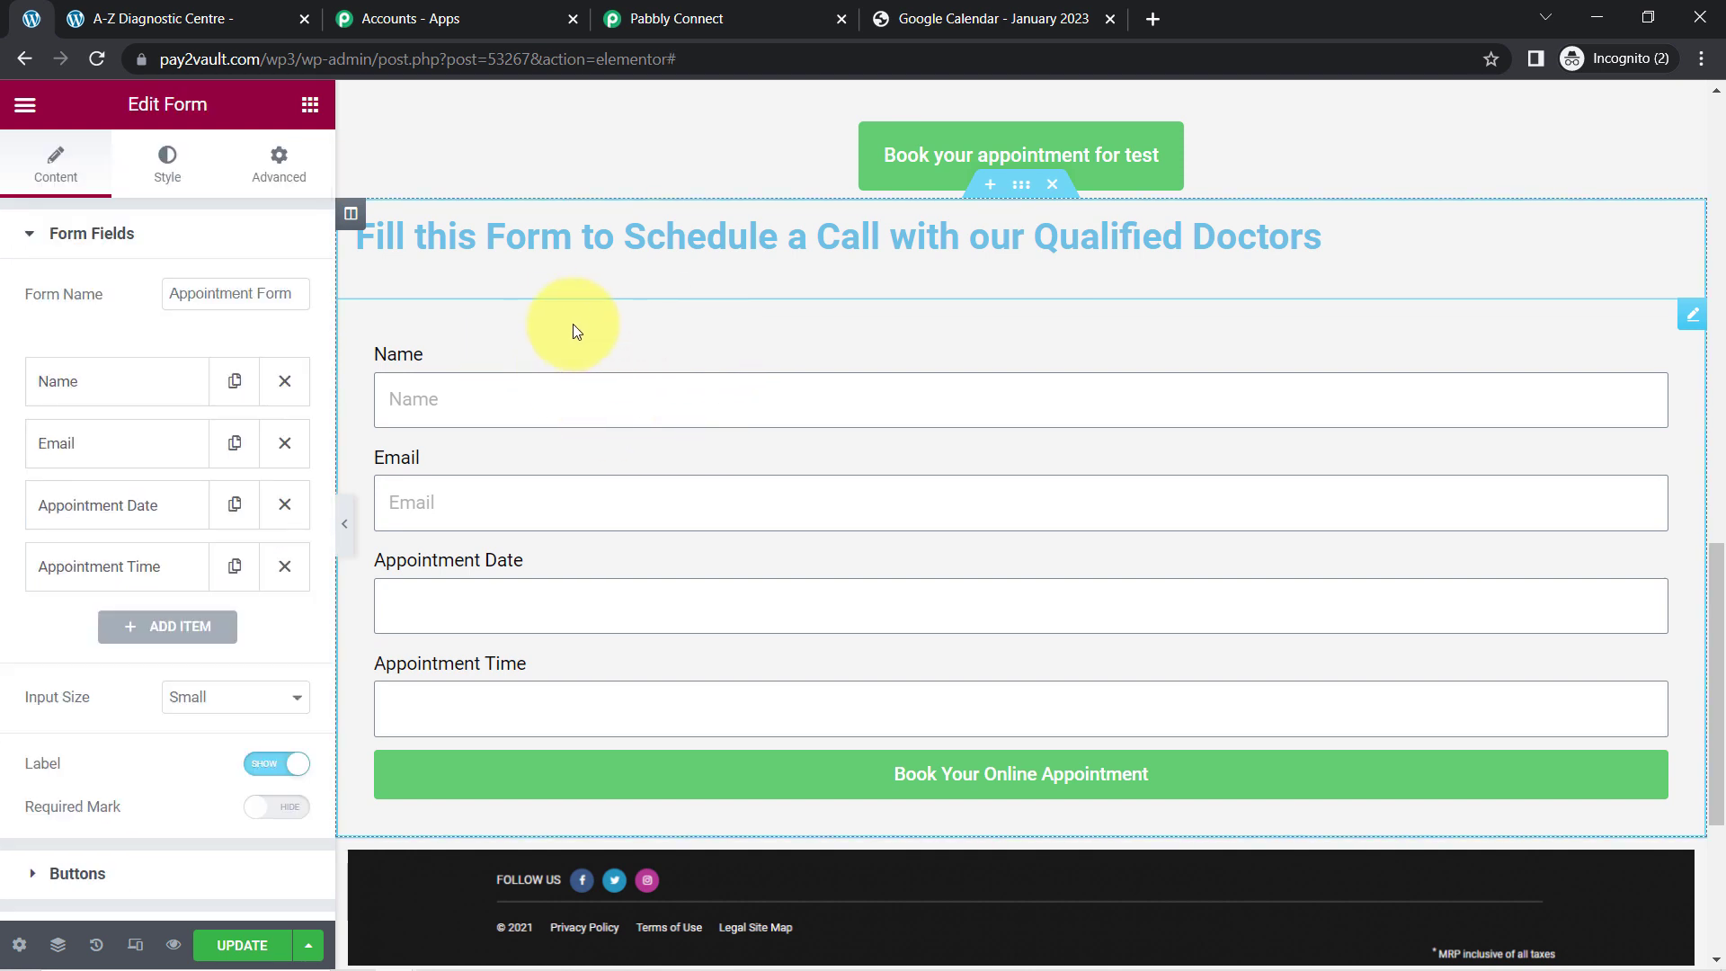
scroll(225, 449, down, 2)
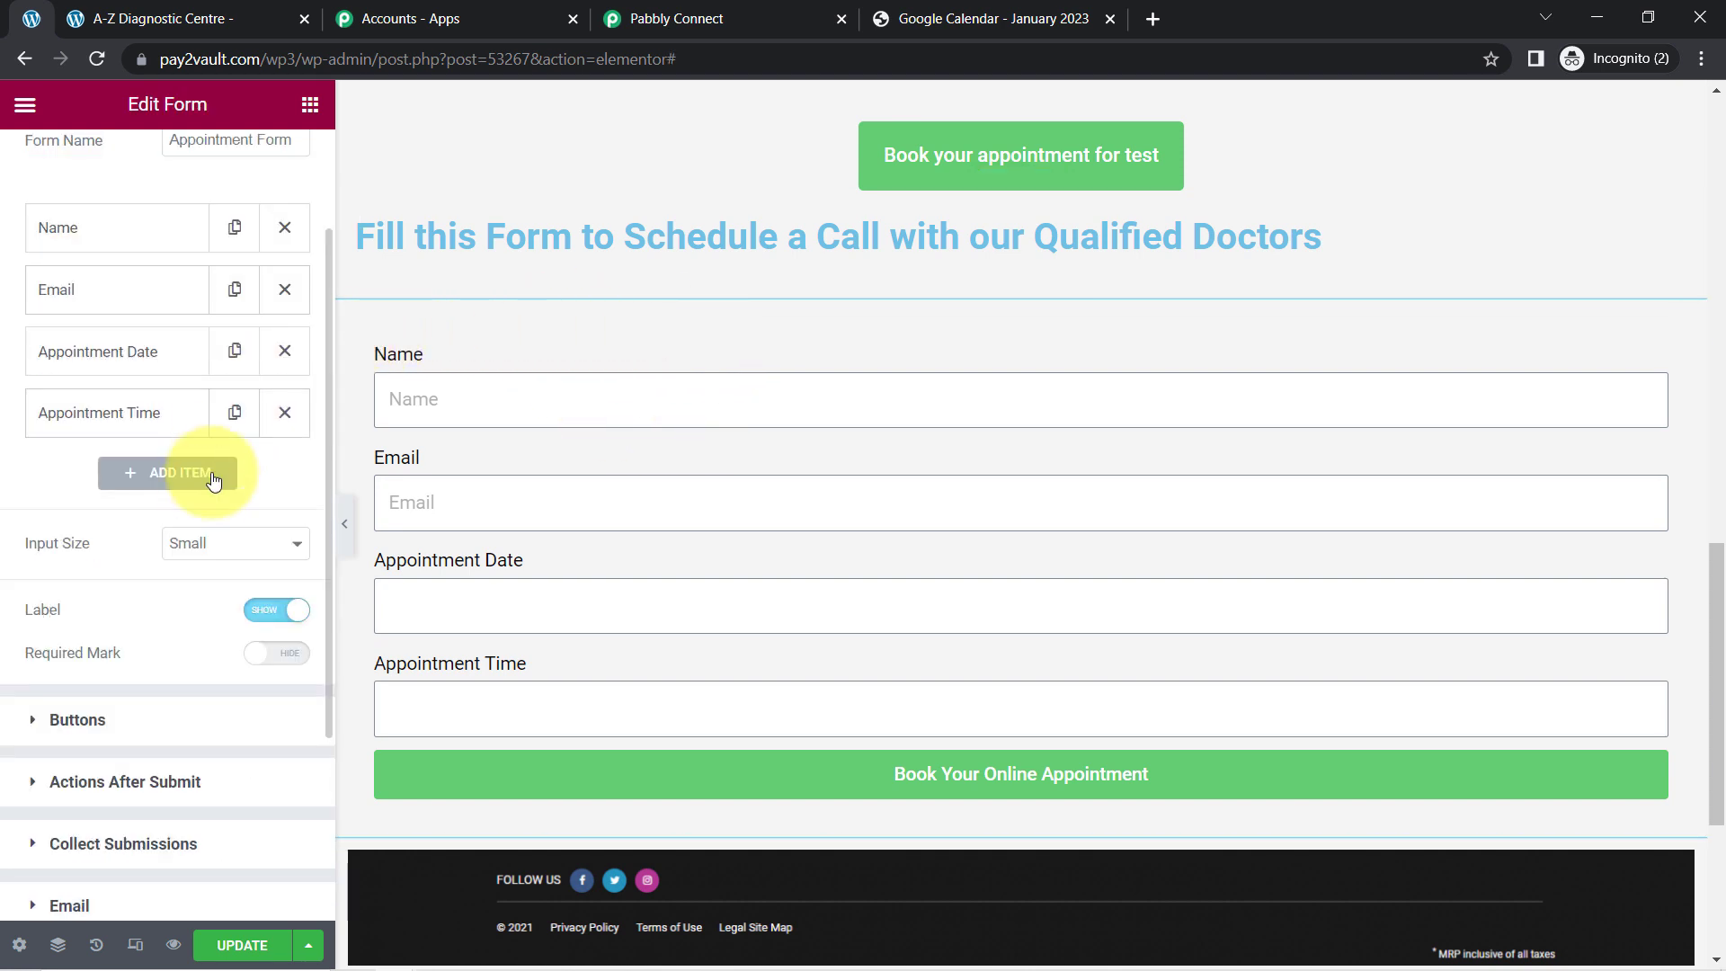
click(67, 791)
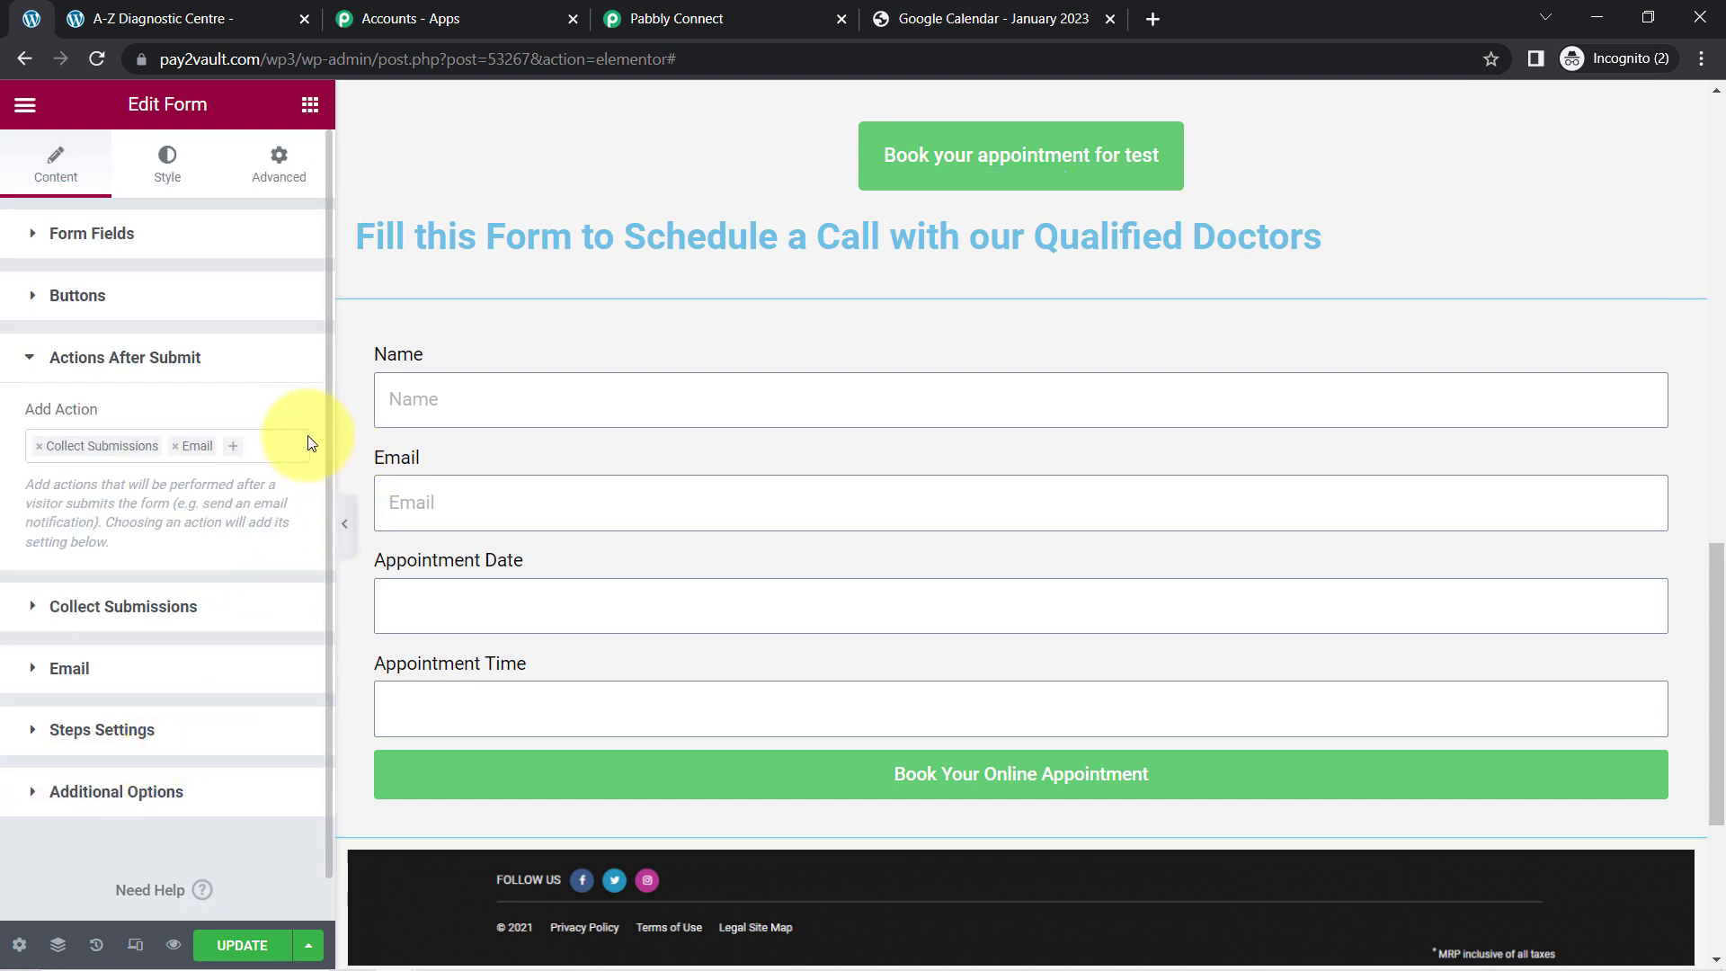
click(180, 446)
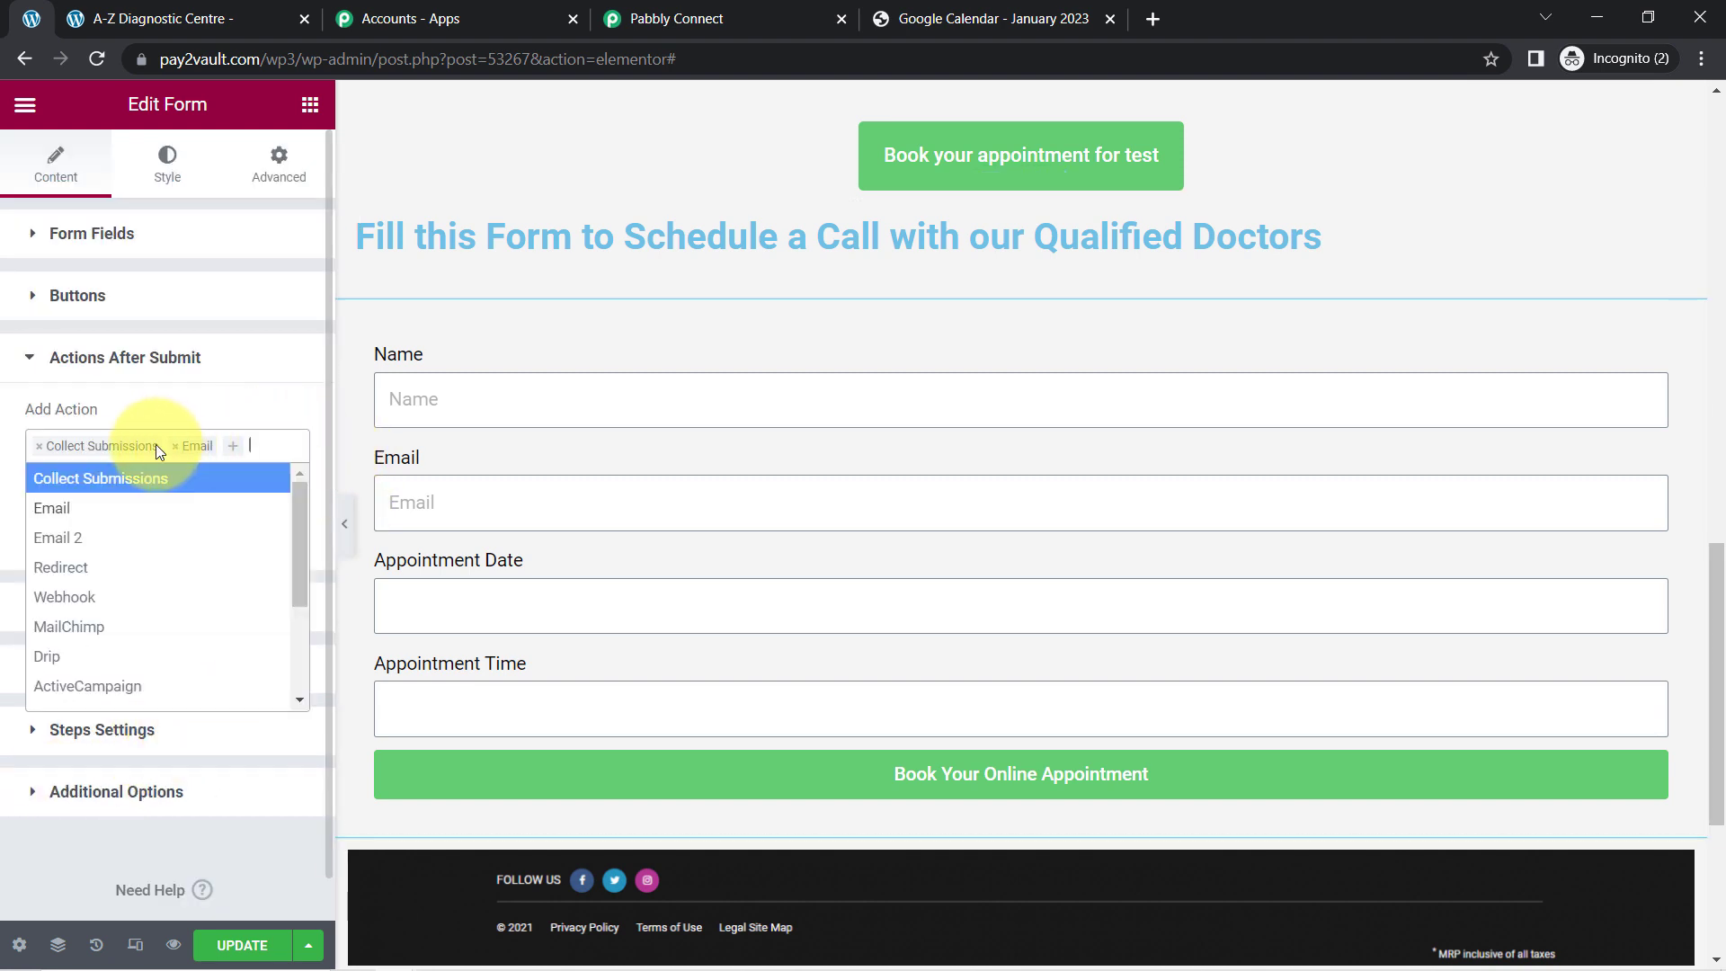
text(W)
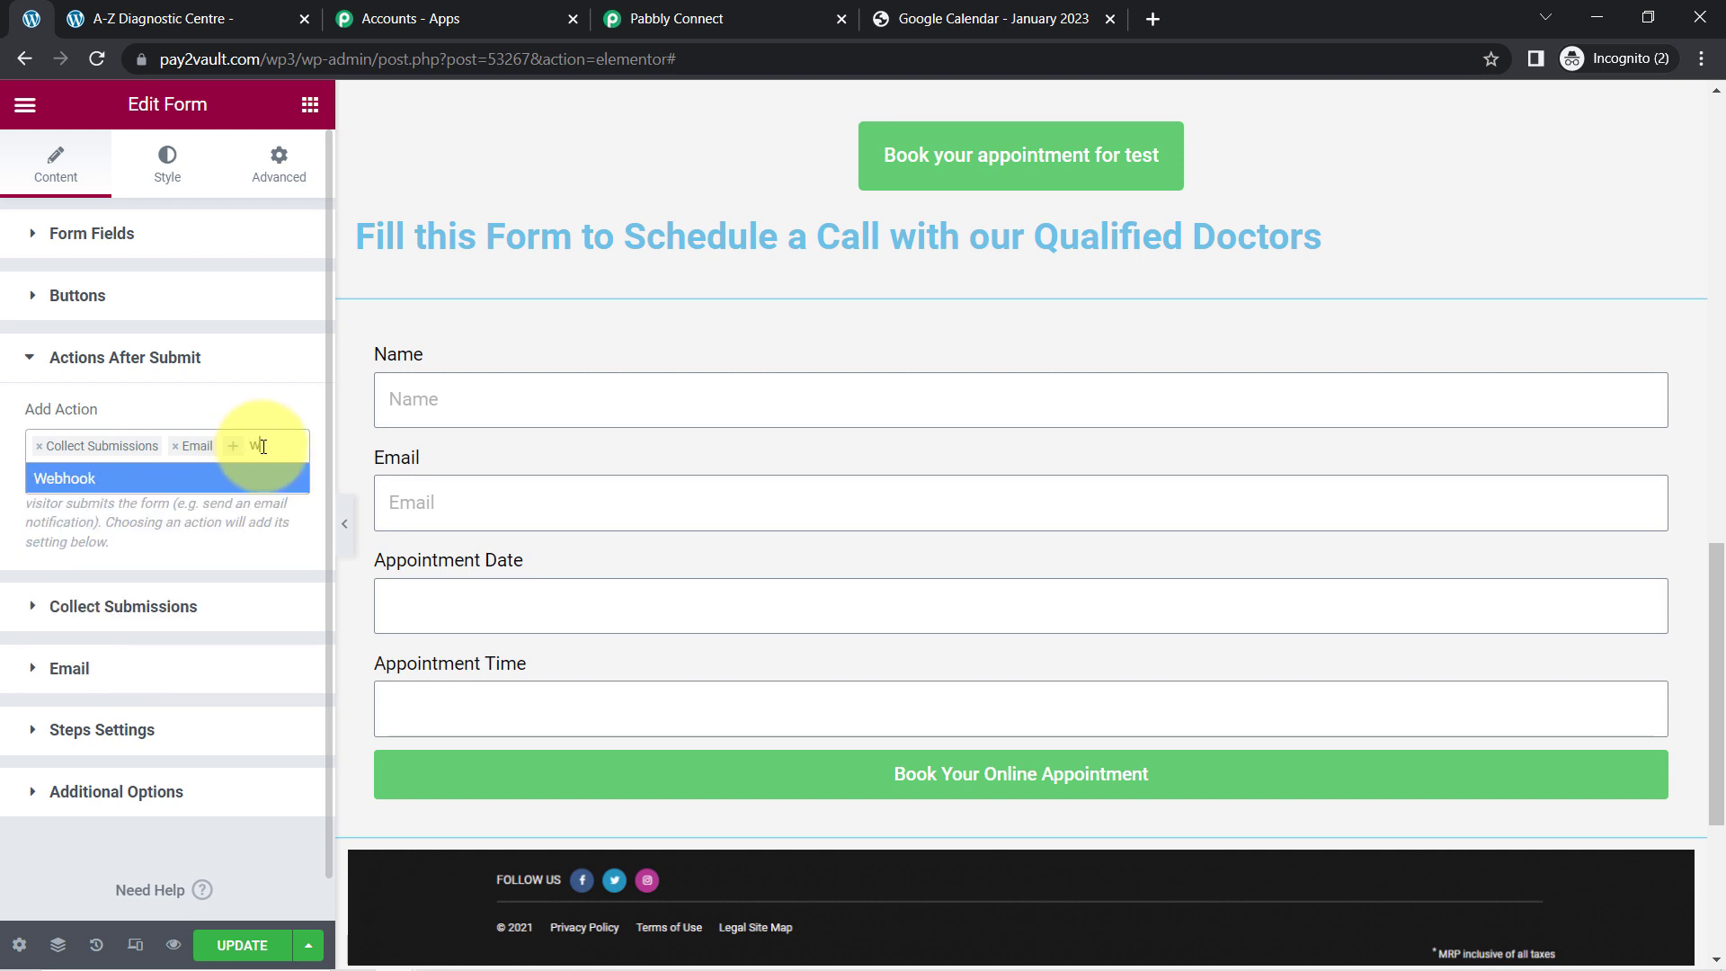
text(ebh)
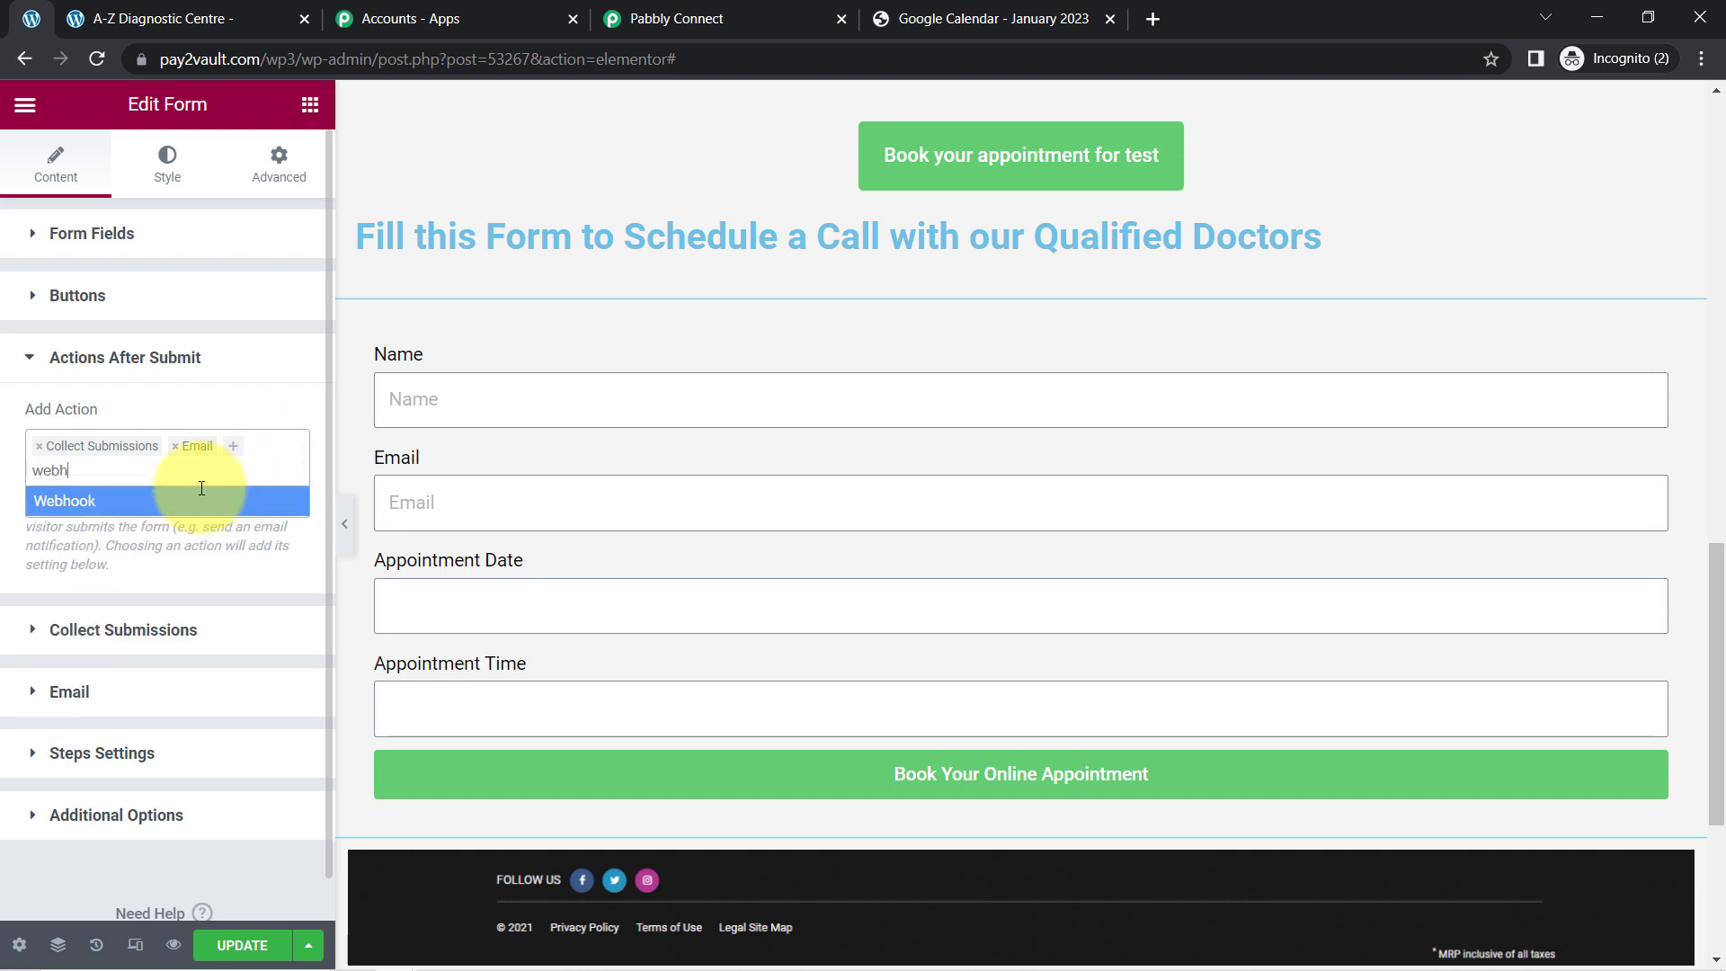
click(48, 501)
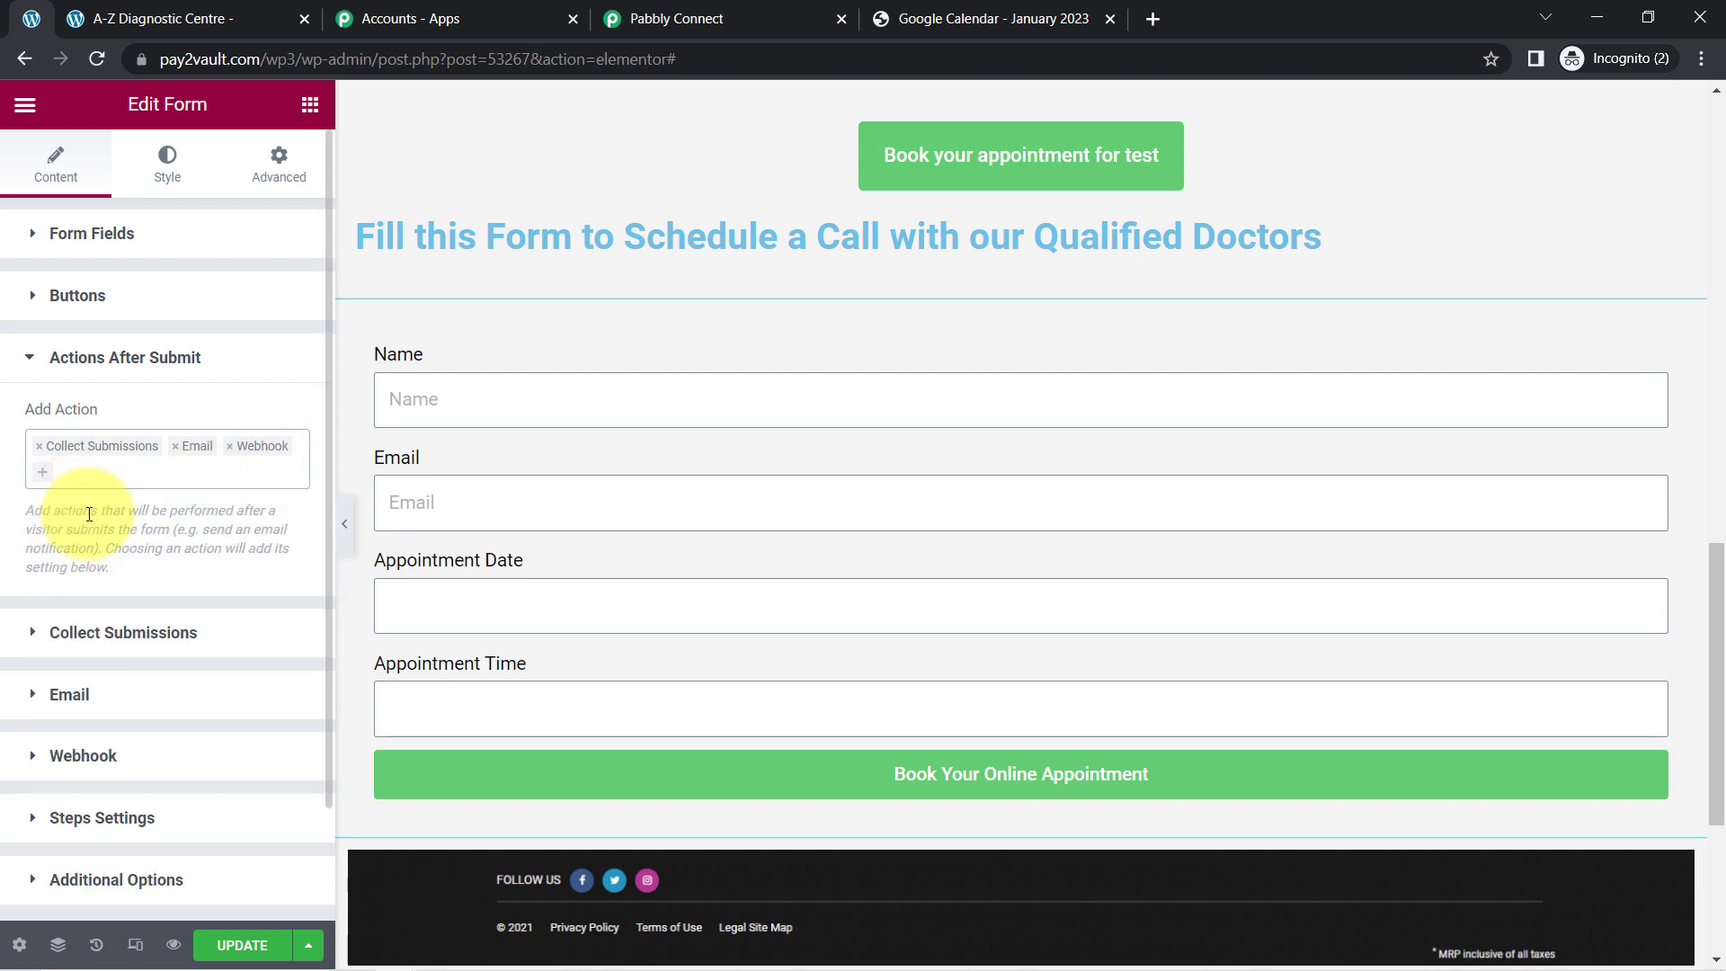
- Paste the webhook URL from Pabbly Connect into the form's Webhook settings and update the page
click(82, 760)
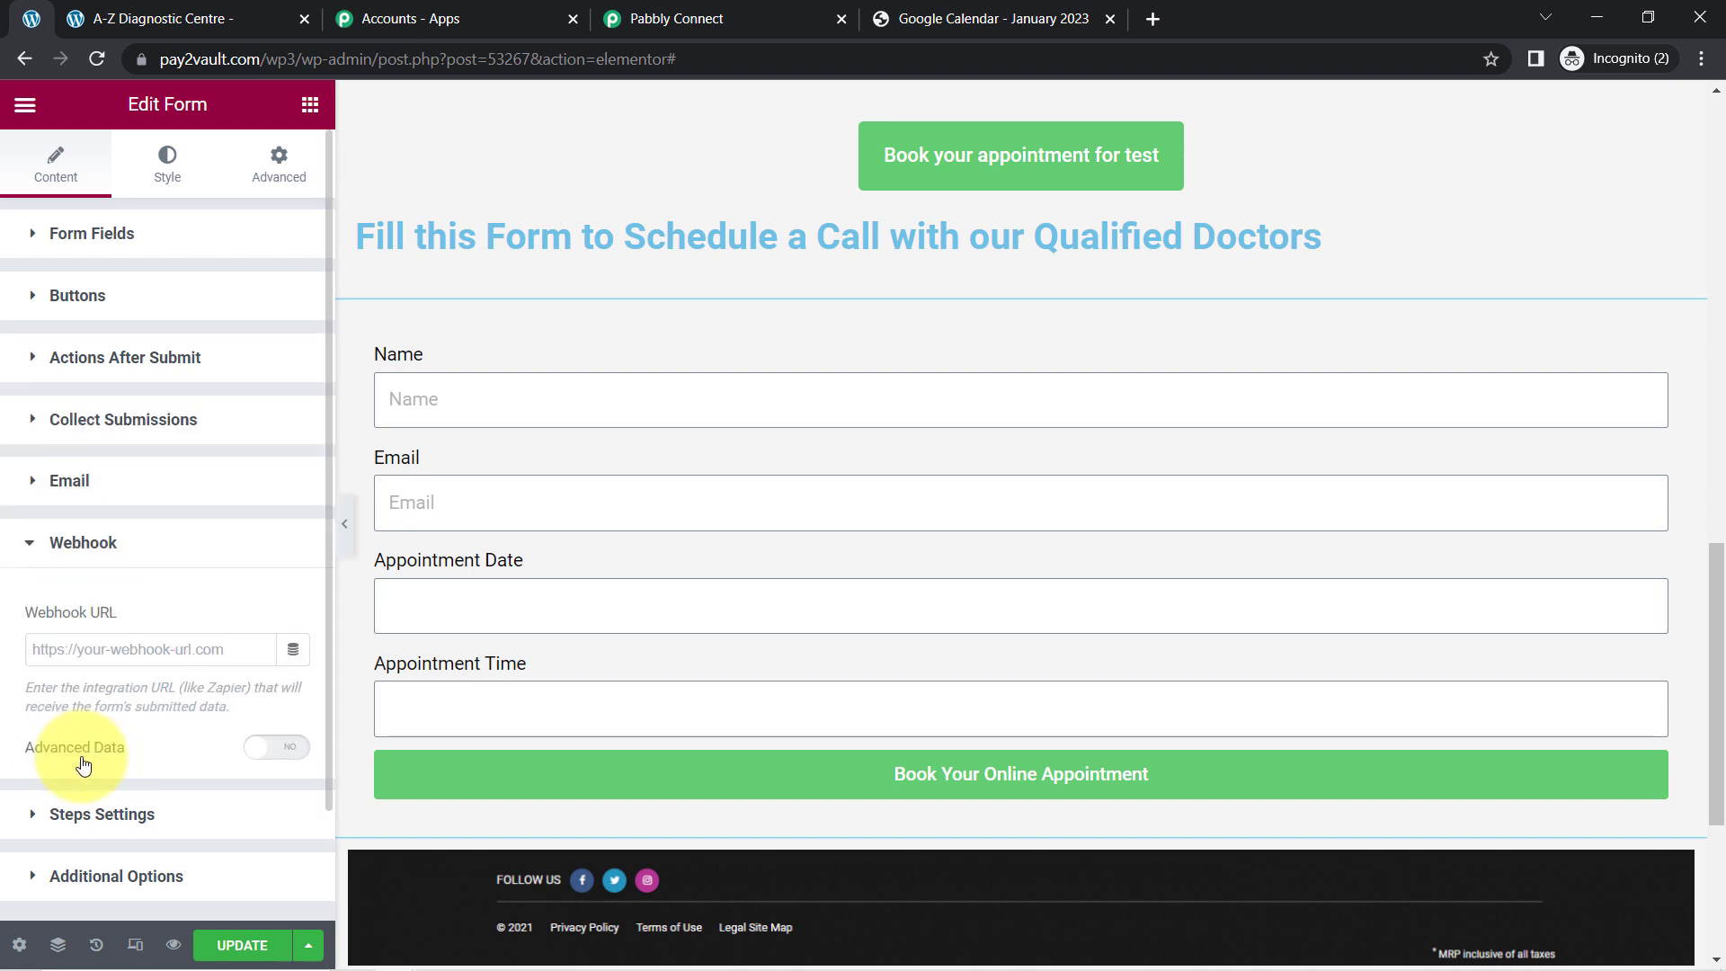
click(89, 649)
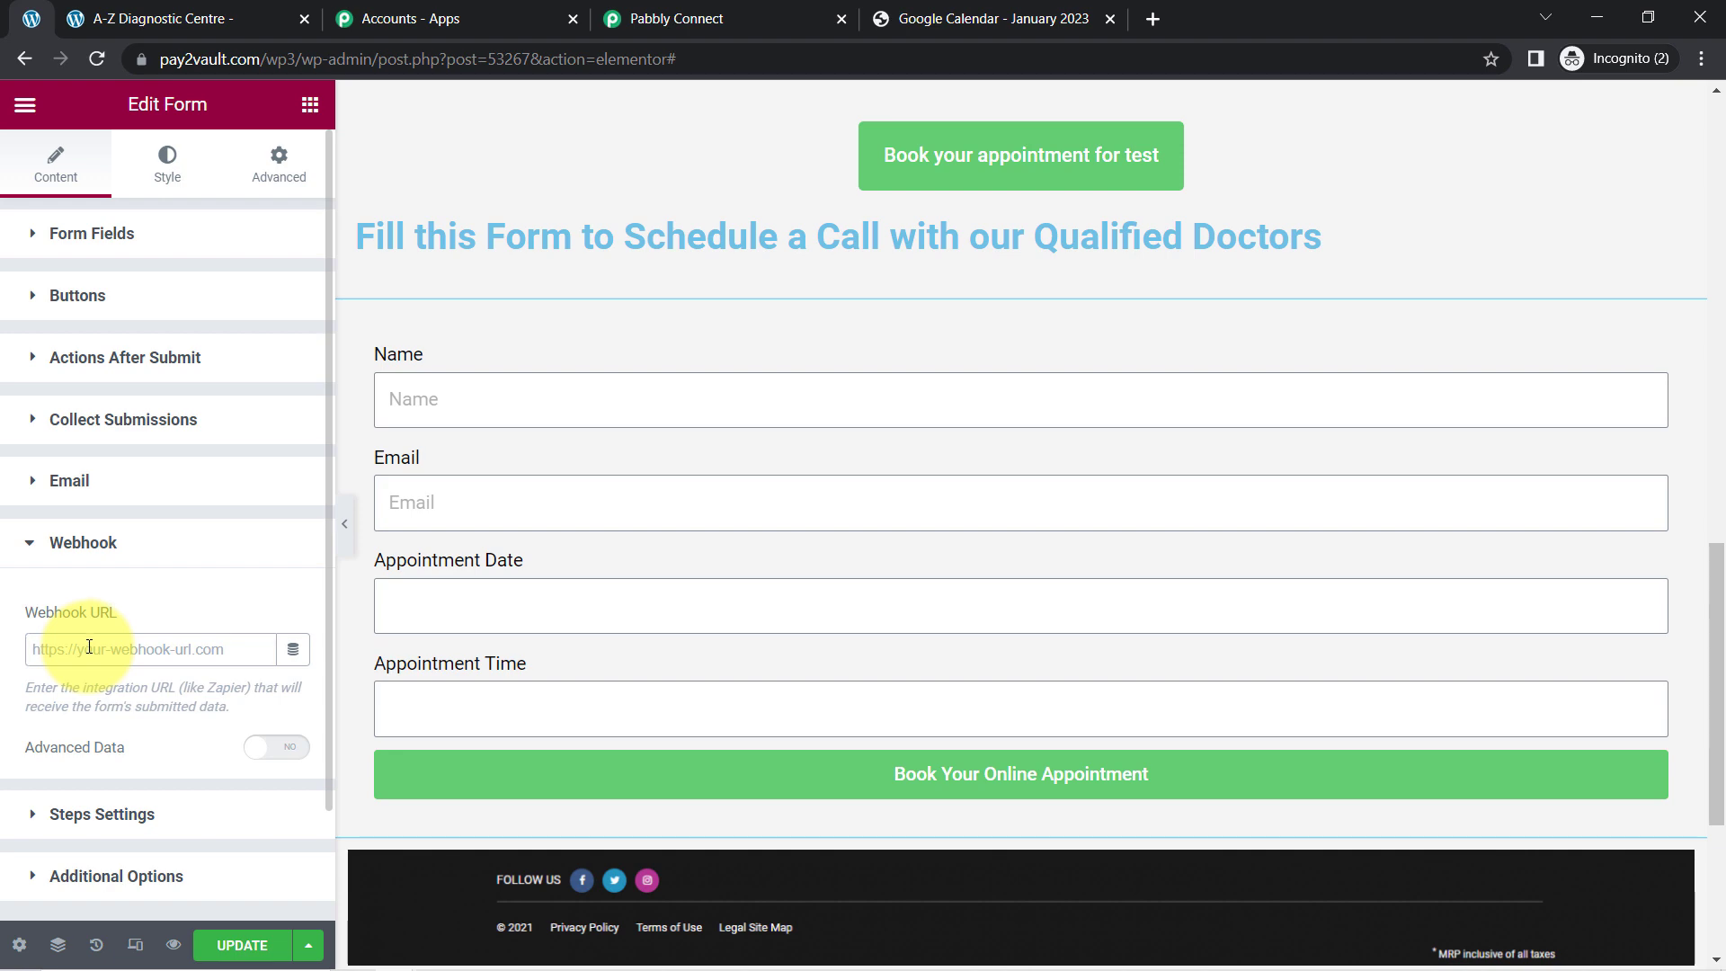
click(648, 19)
click(1404, 483)
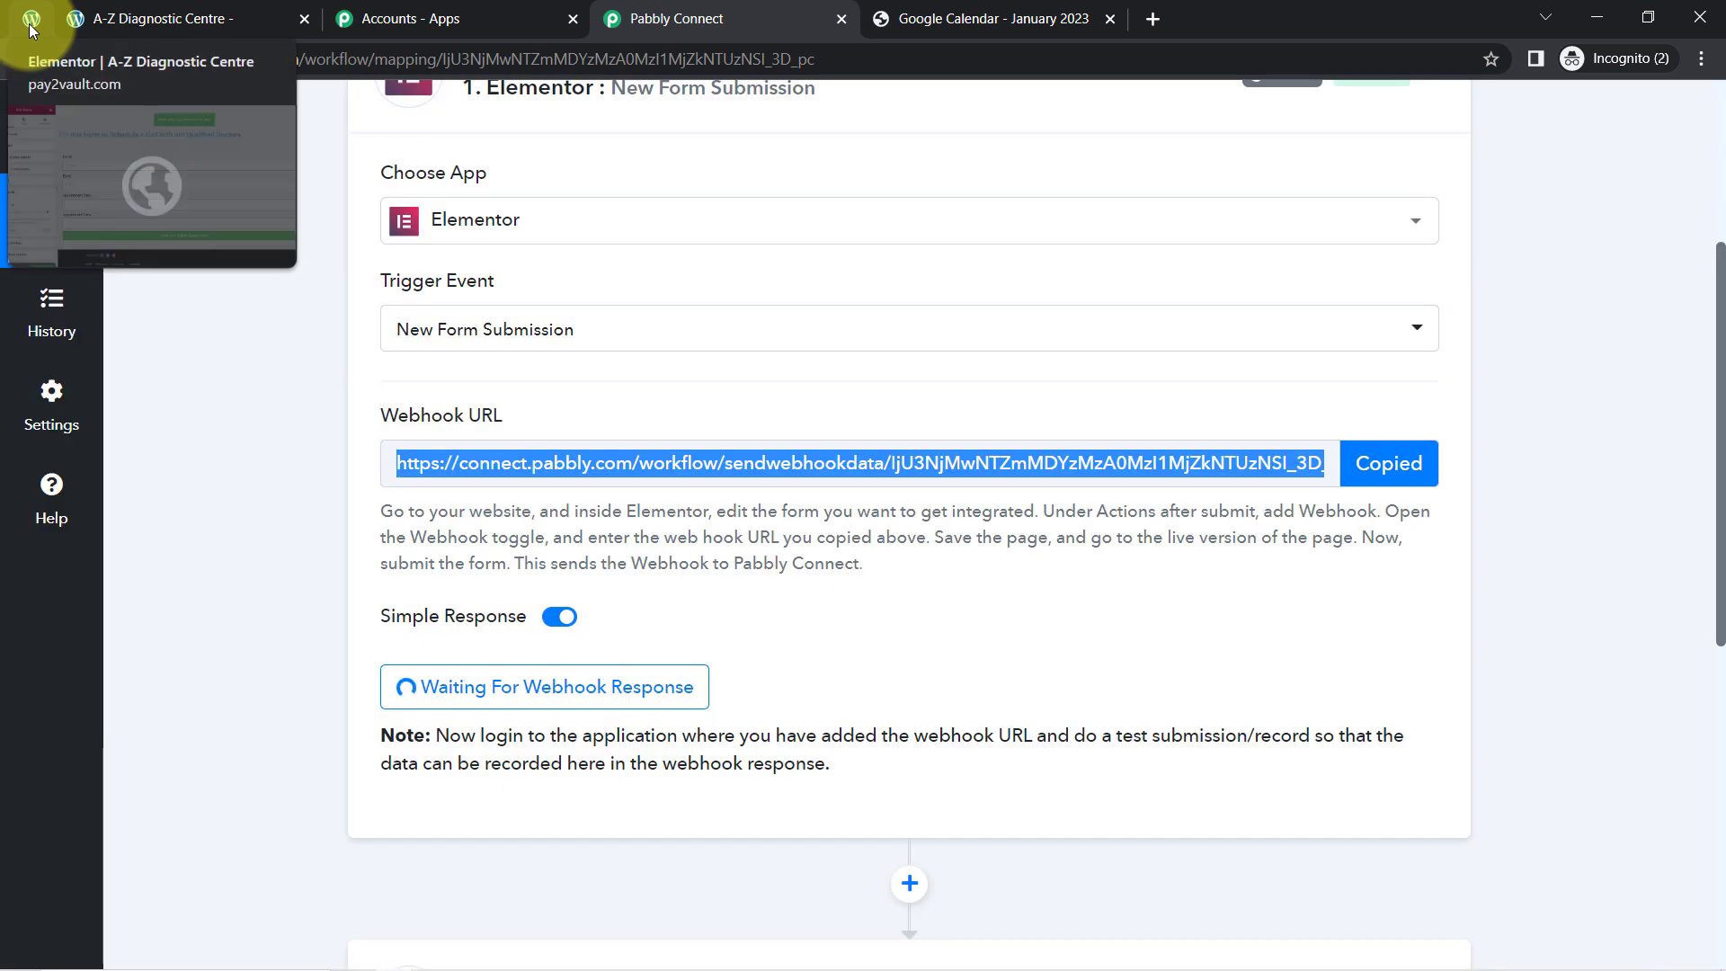
click(29, 23)
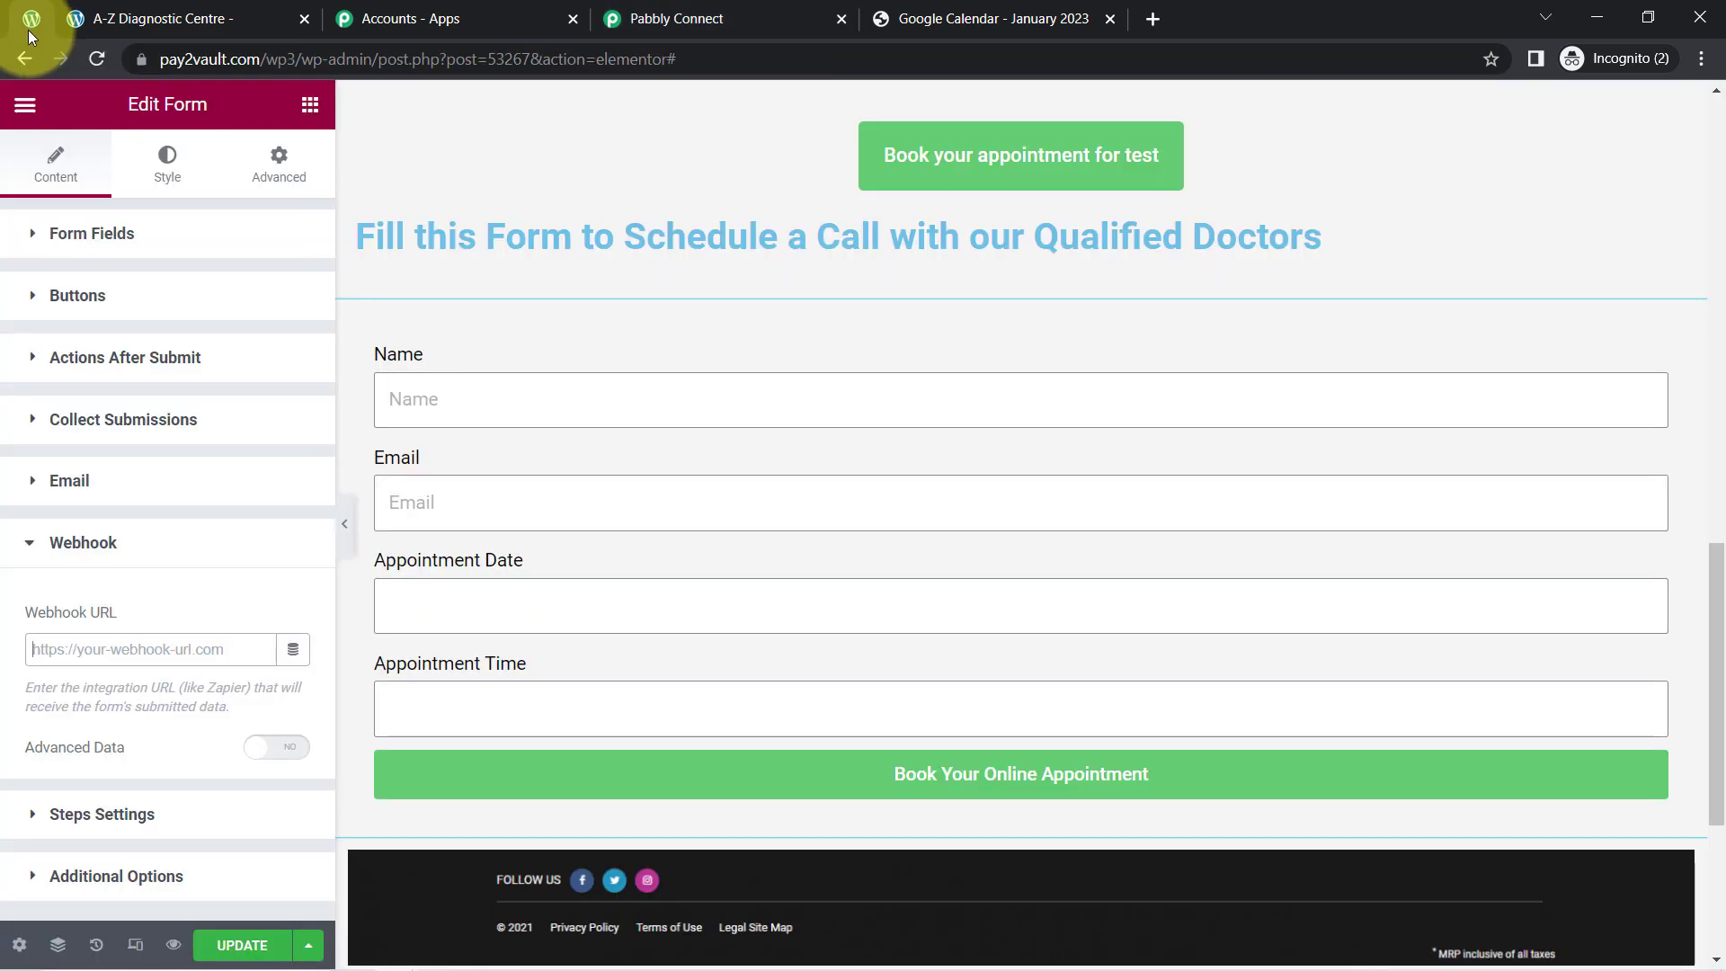
click(91, 651)
key(ctrl+v)
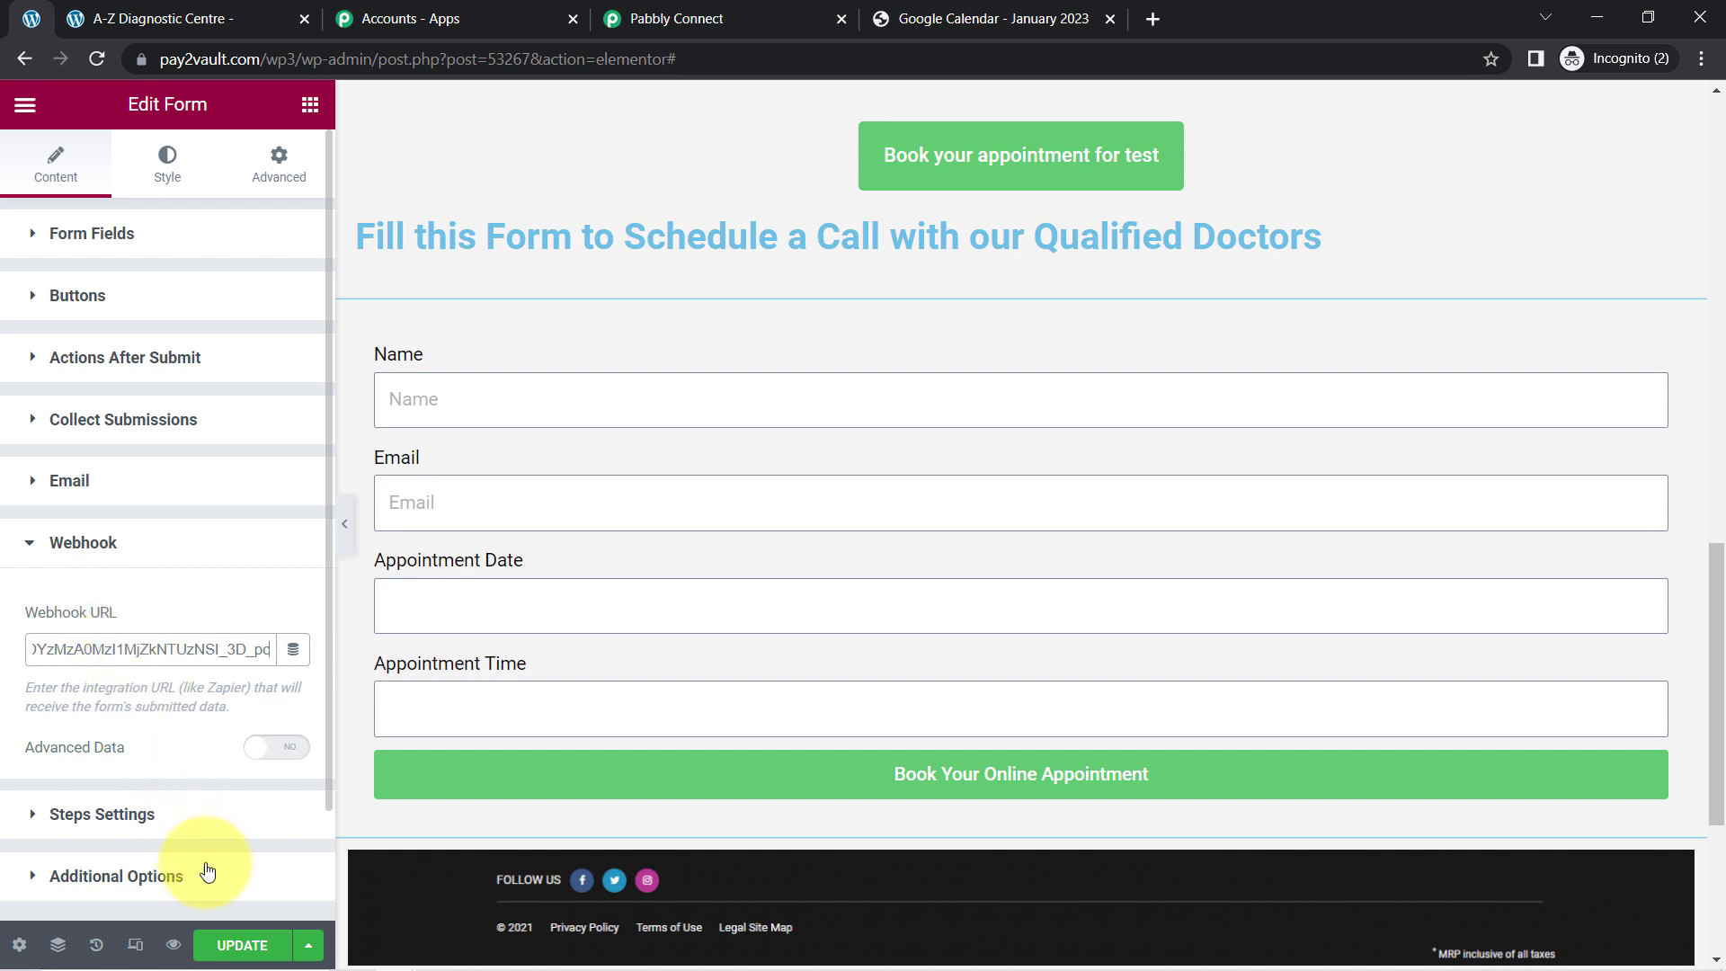
click(231, 945)
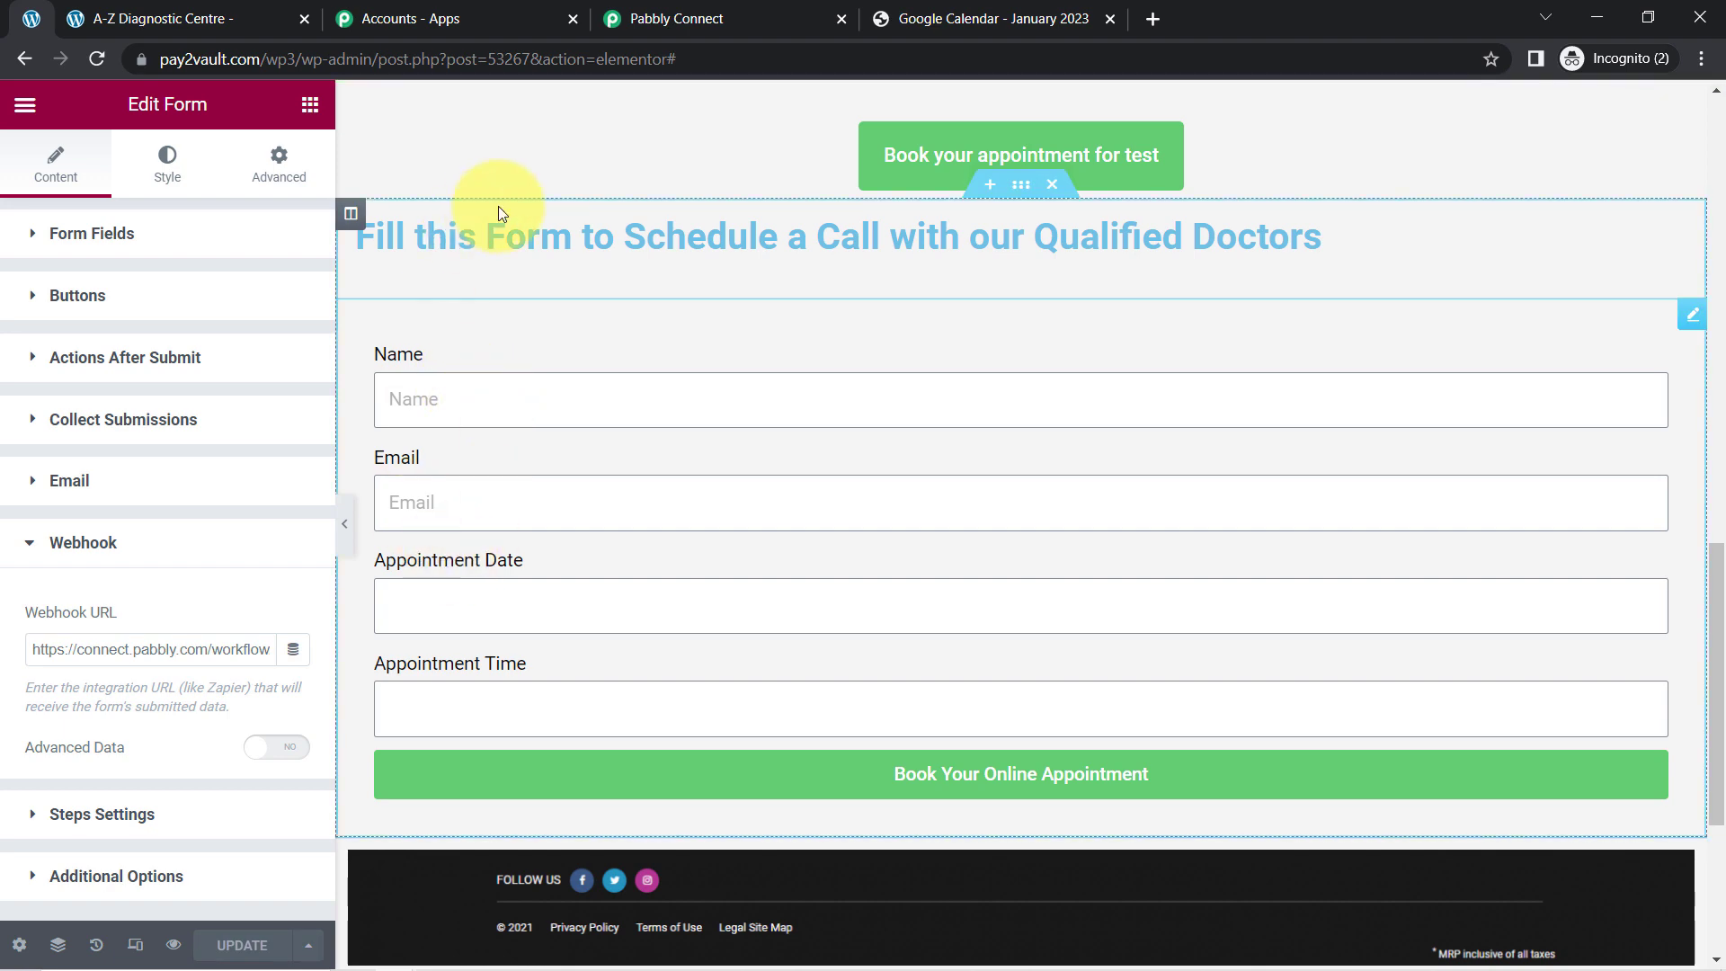
- Switch to Pabbly Connect and read the trigger's note about making a test submission for the webhook response
click(789, 11)
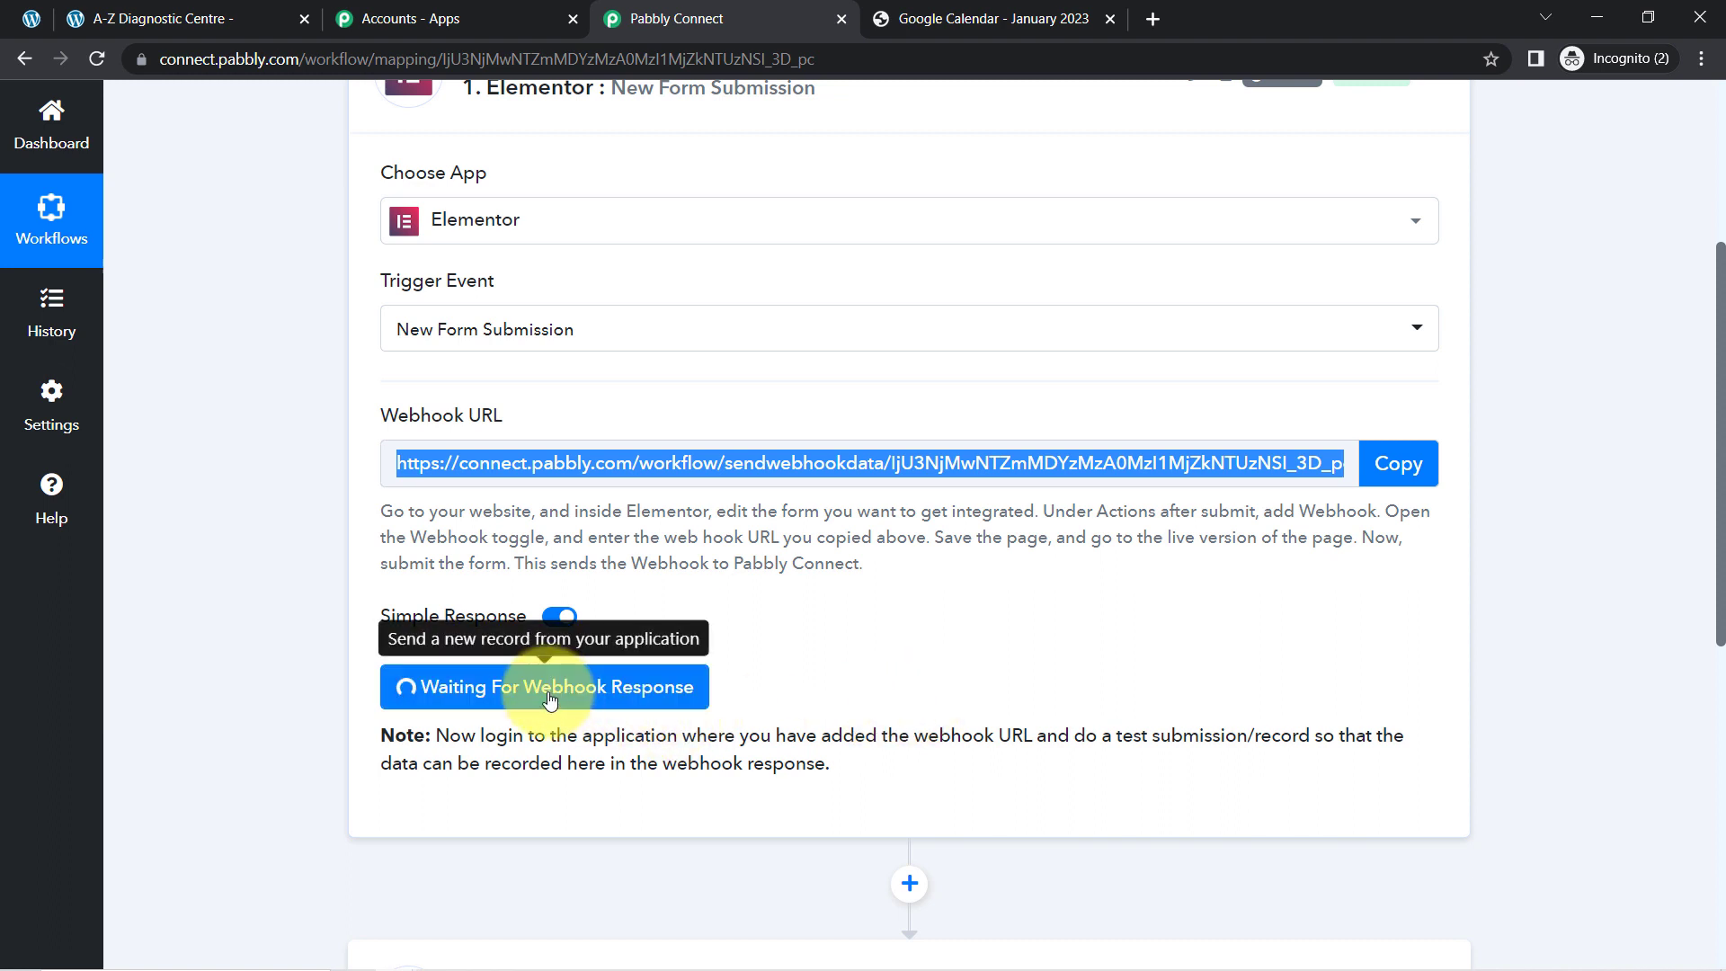
drag(509, 737, 1317, 736)
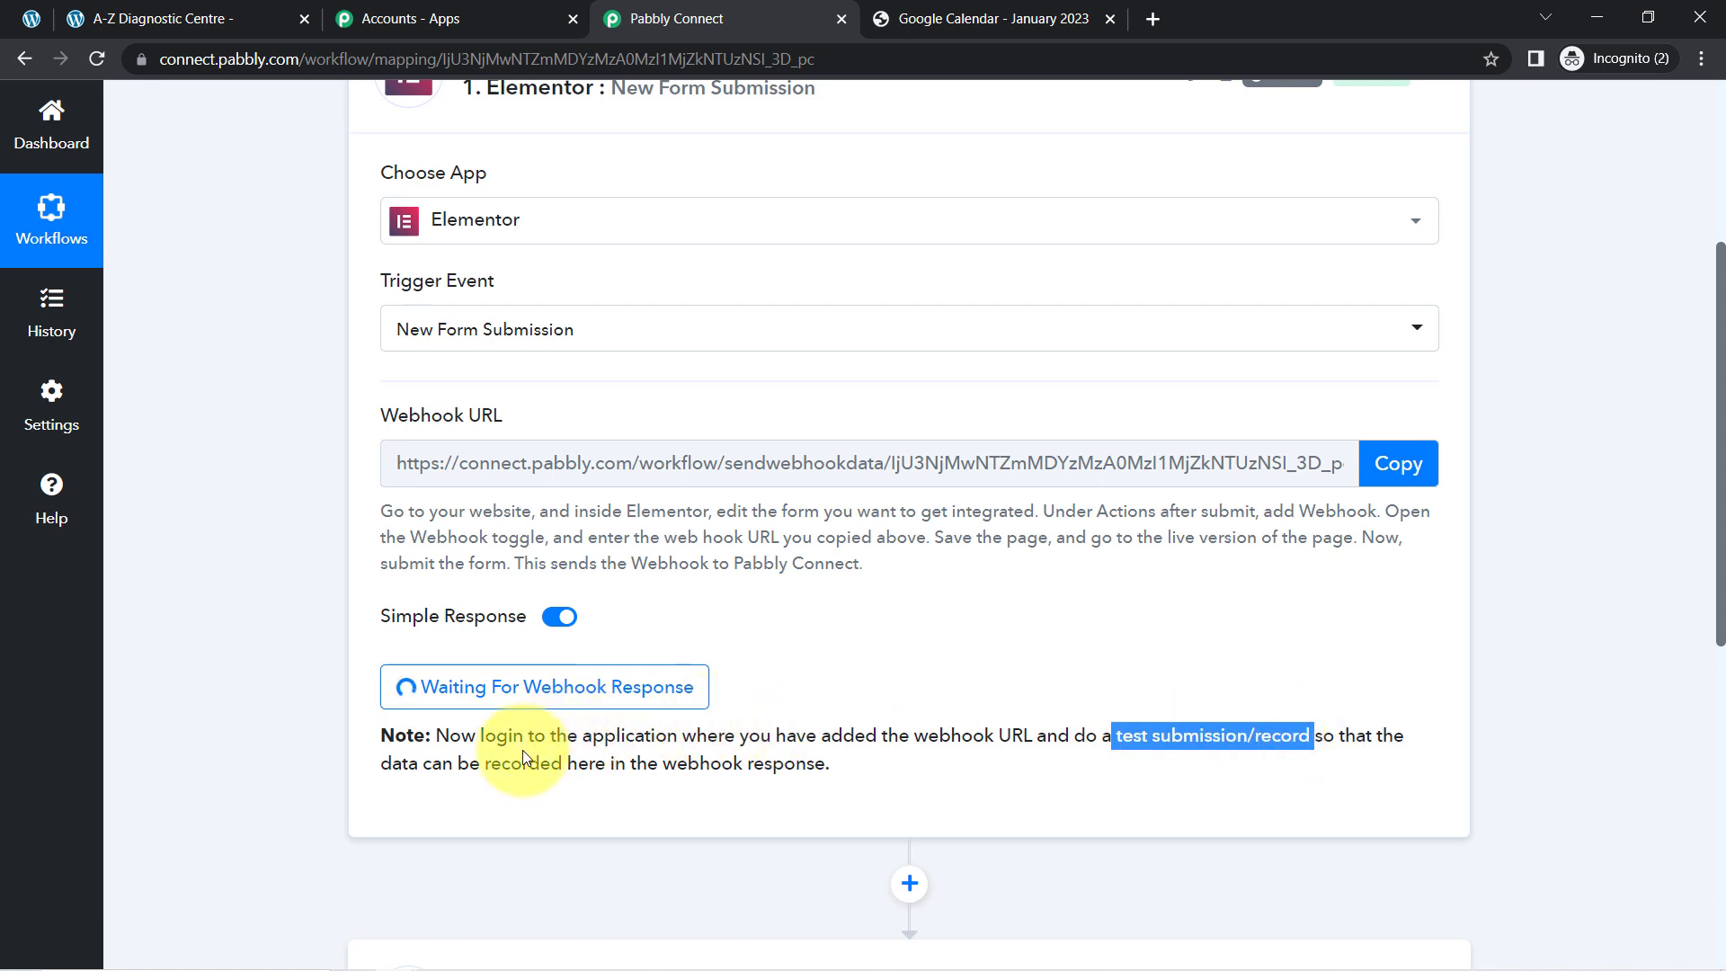
drag(468, 764, 856, 762)
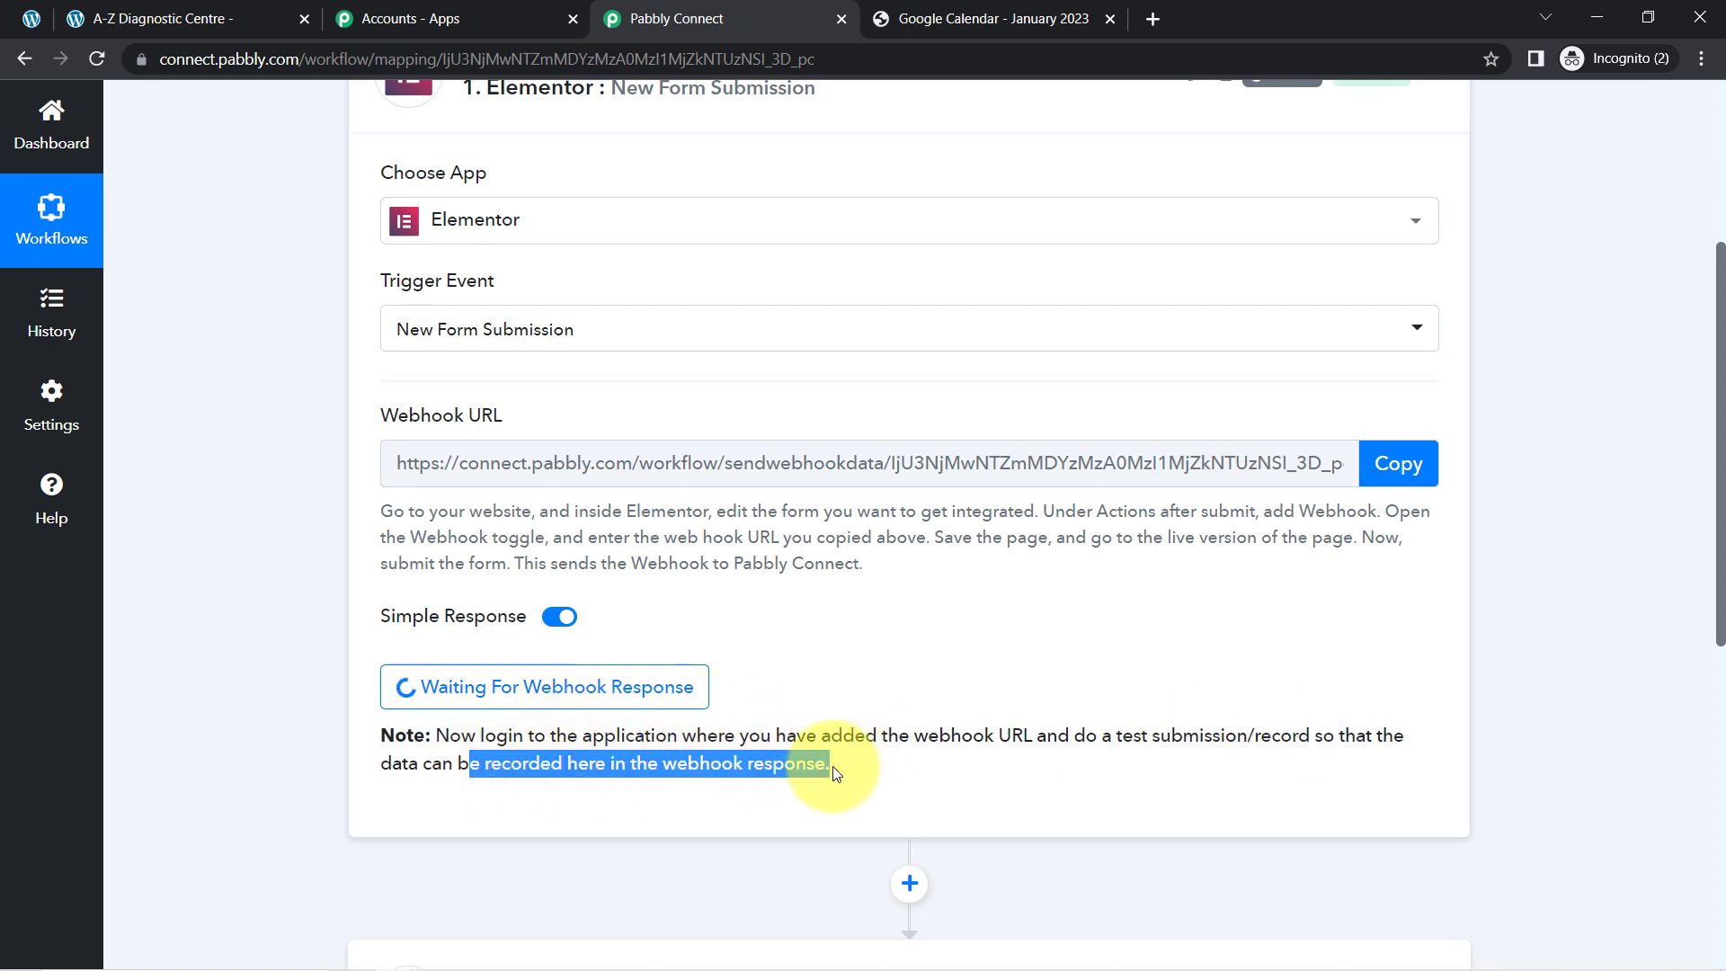
drag(1036, 735, 1311, 737)
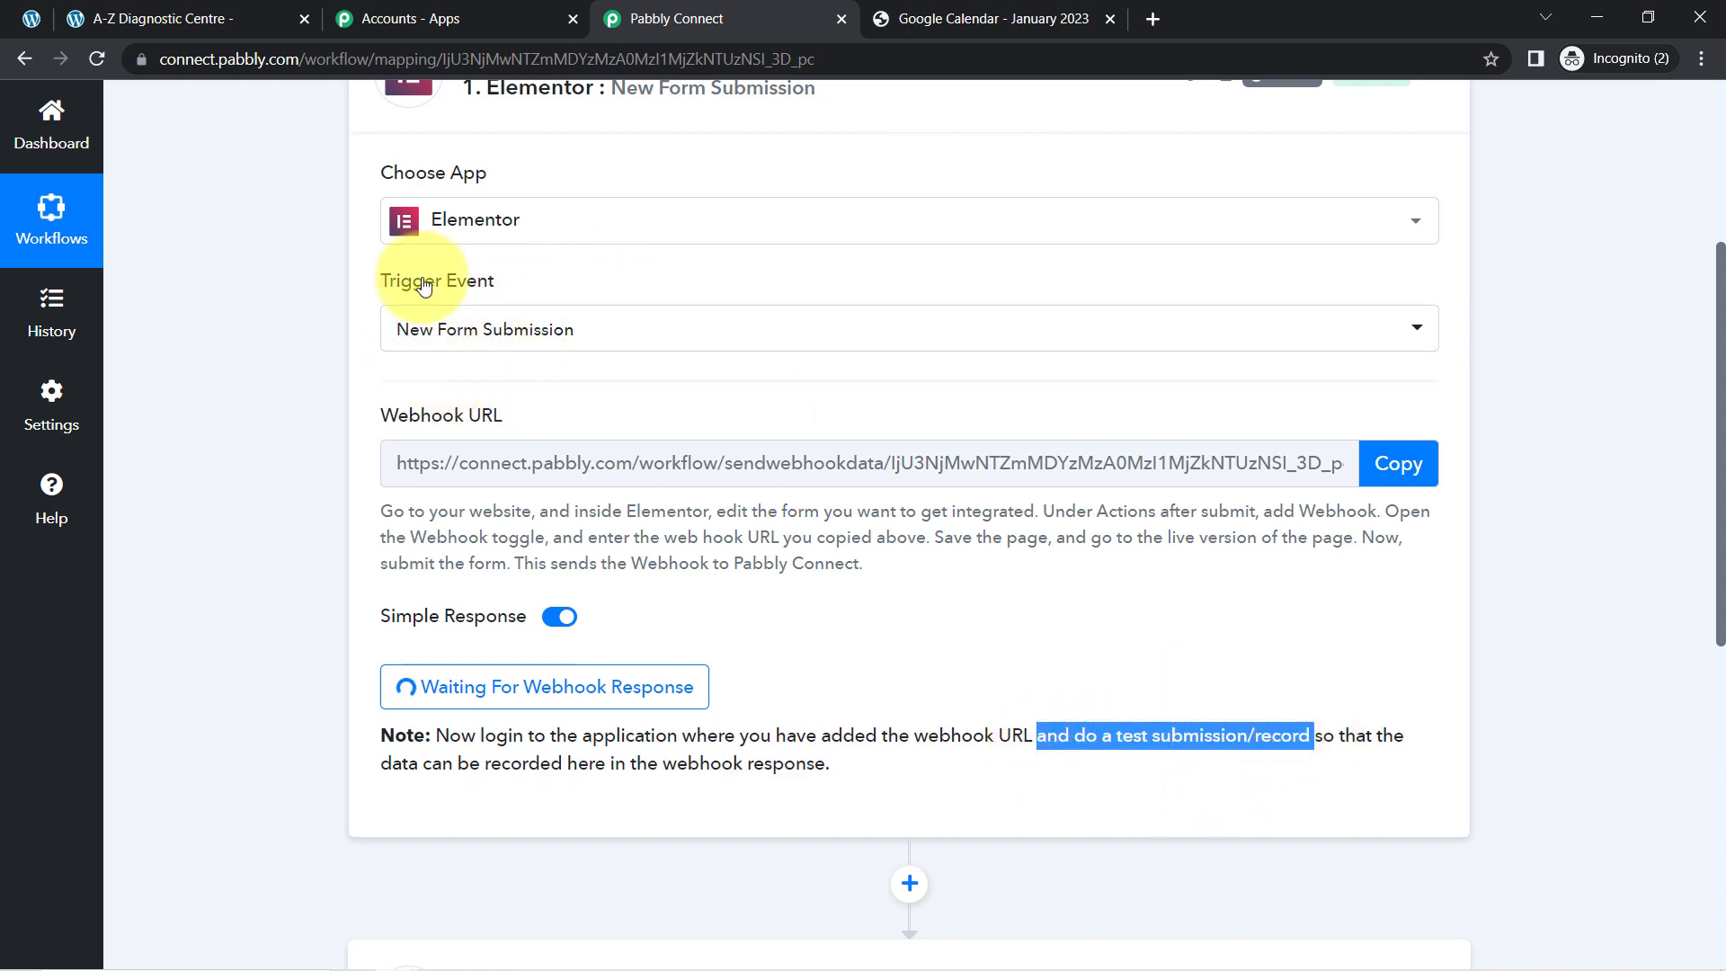
- Return to the Elementor editor, preview the page, and show its appointment form at 125% browser zoom
click(40, 20)
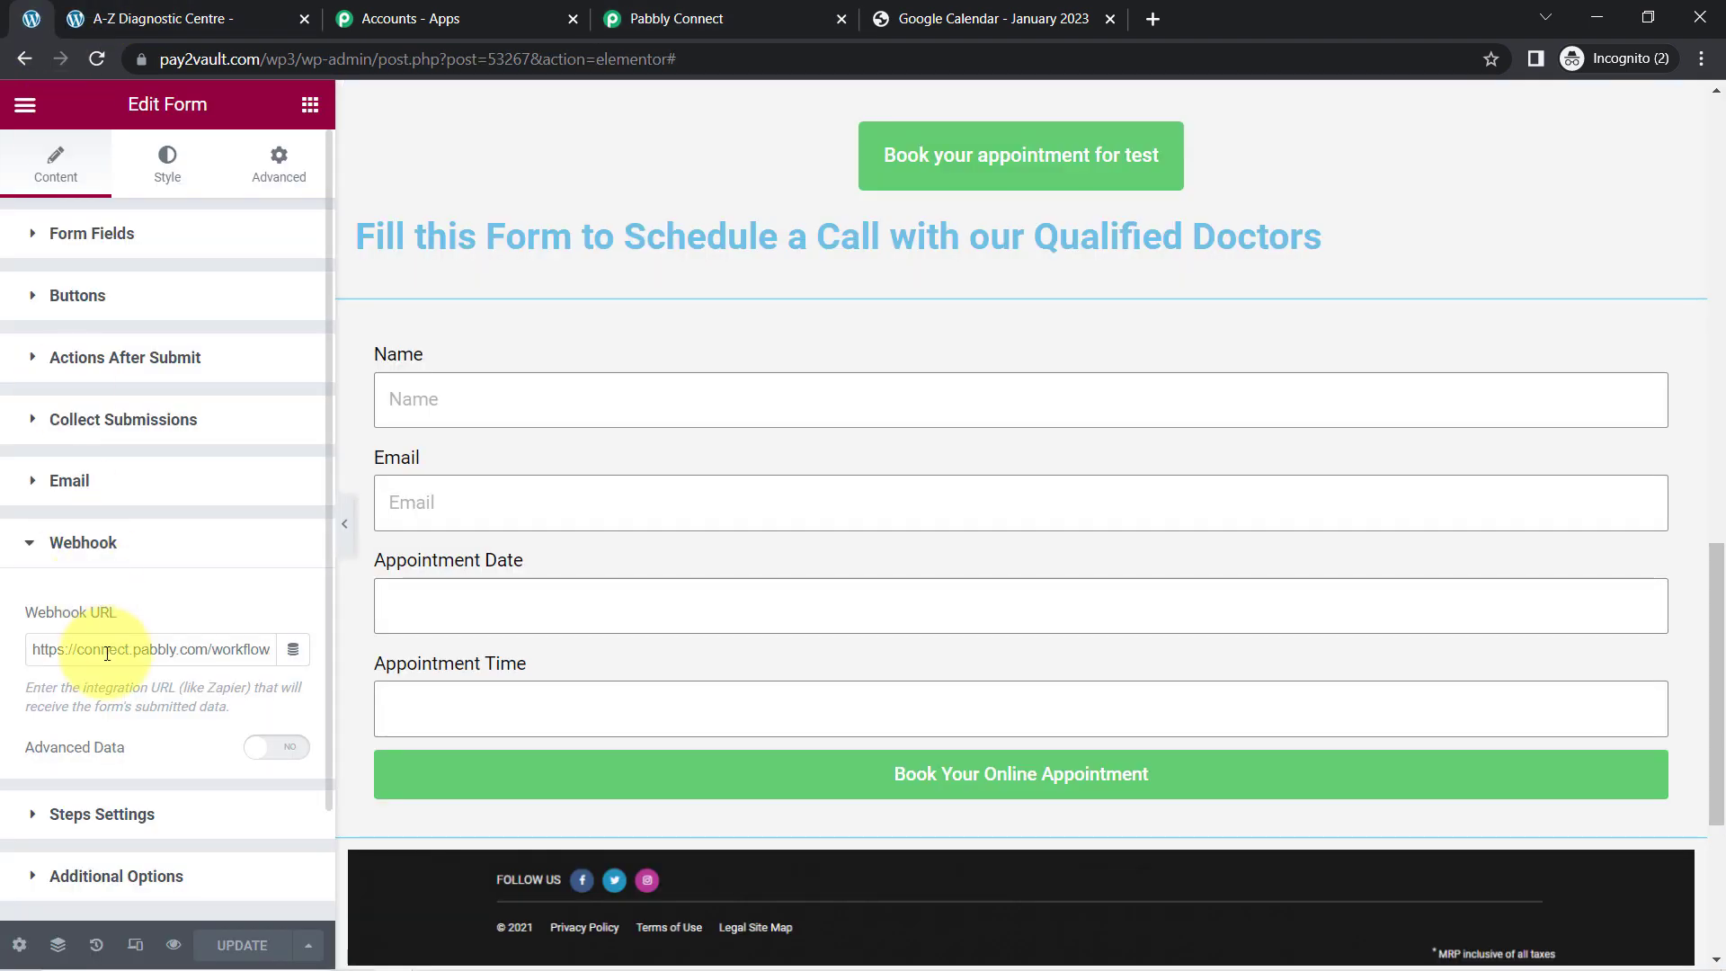
click(174, 945)
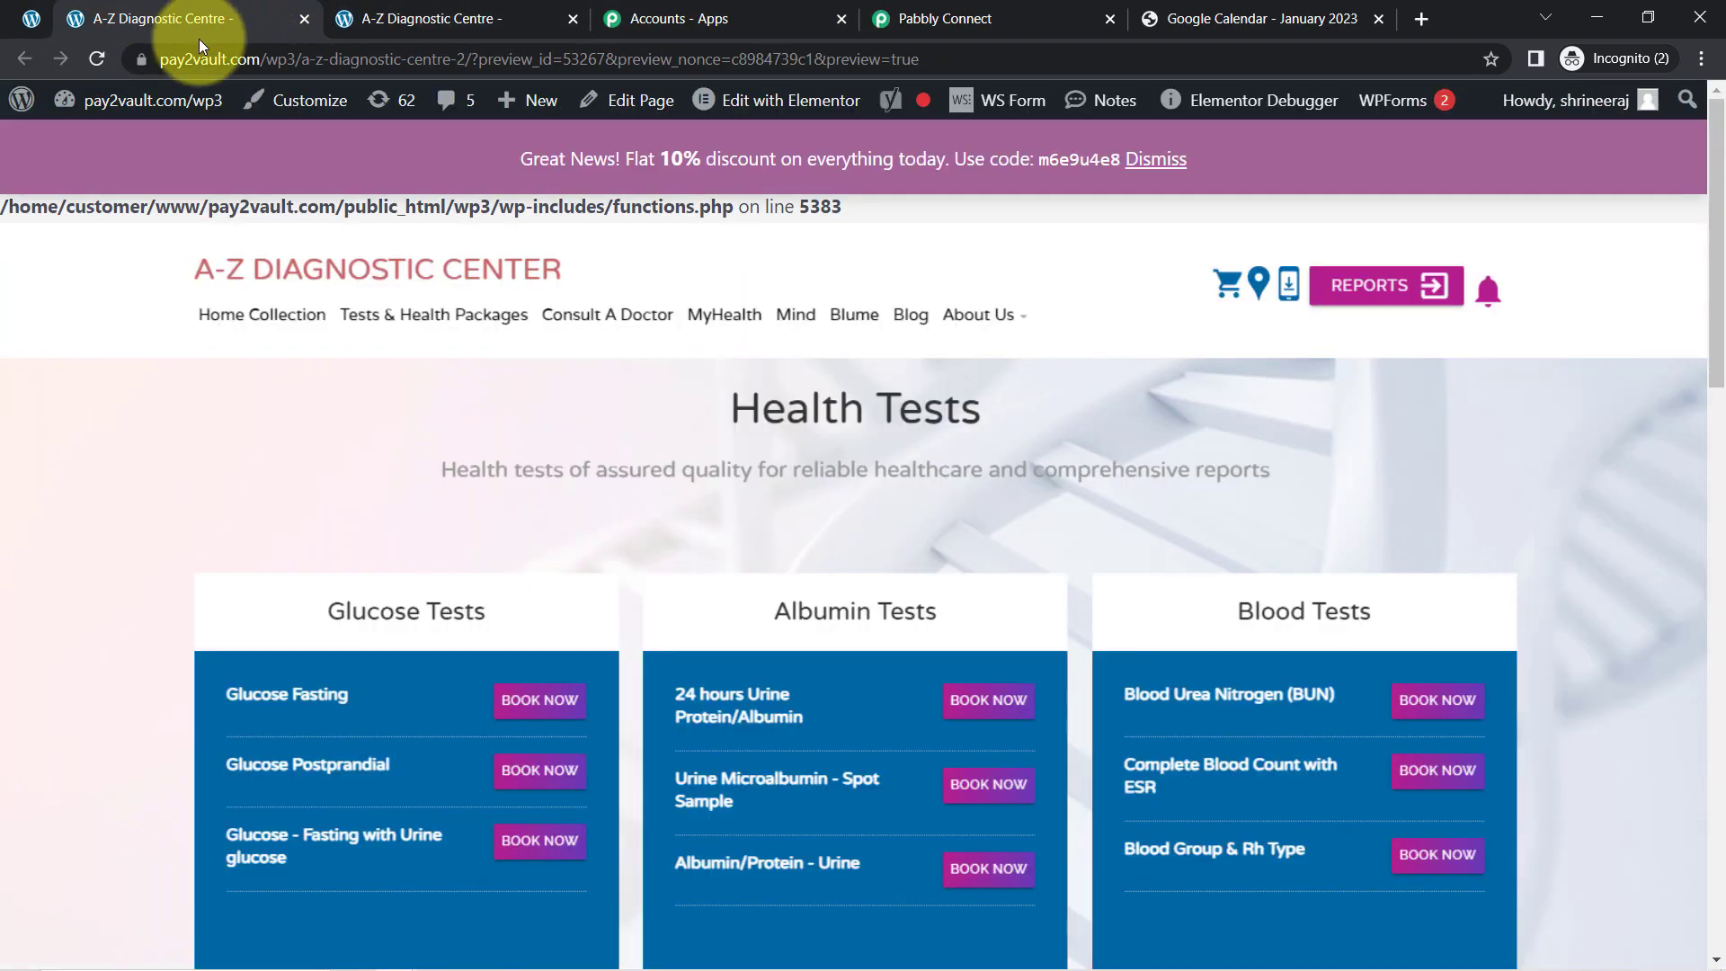
scroll(1713, 359, down, 5)
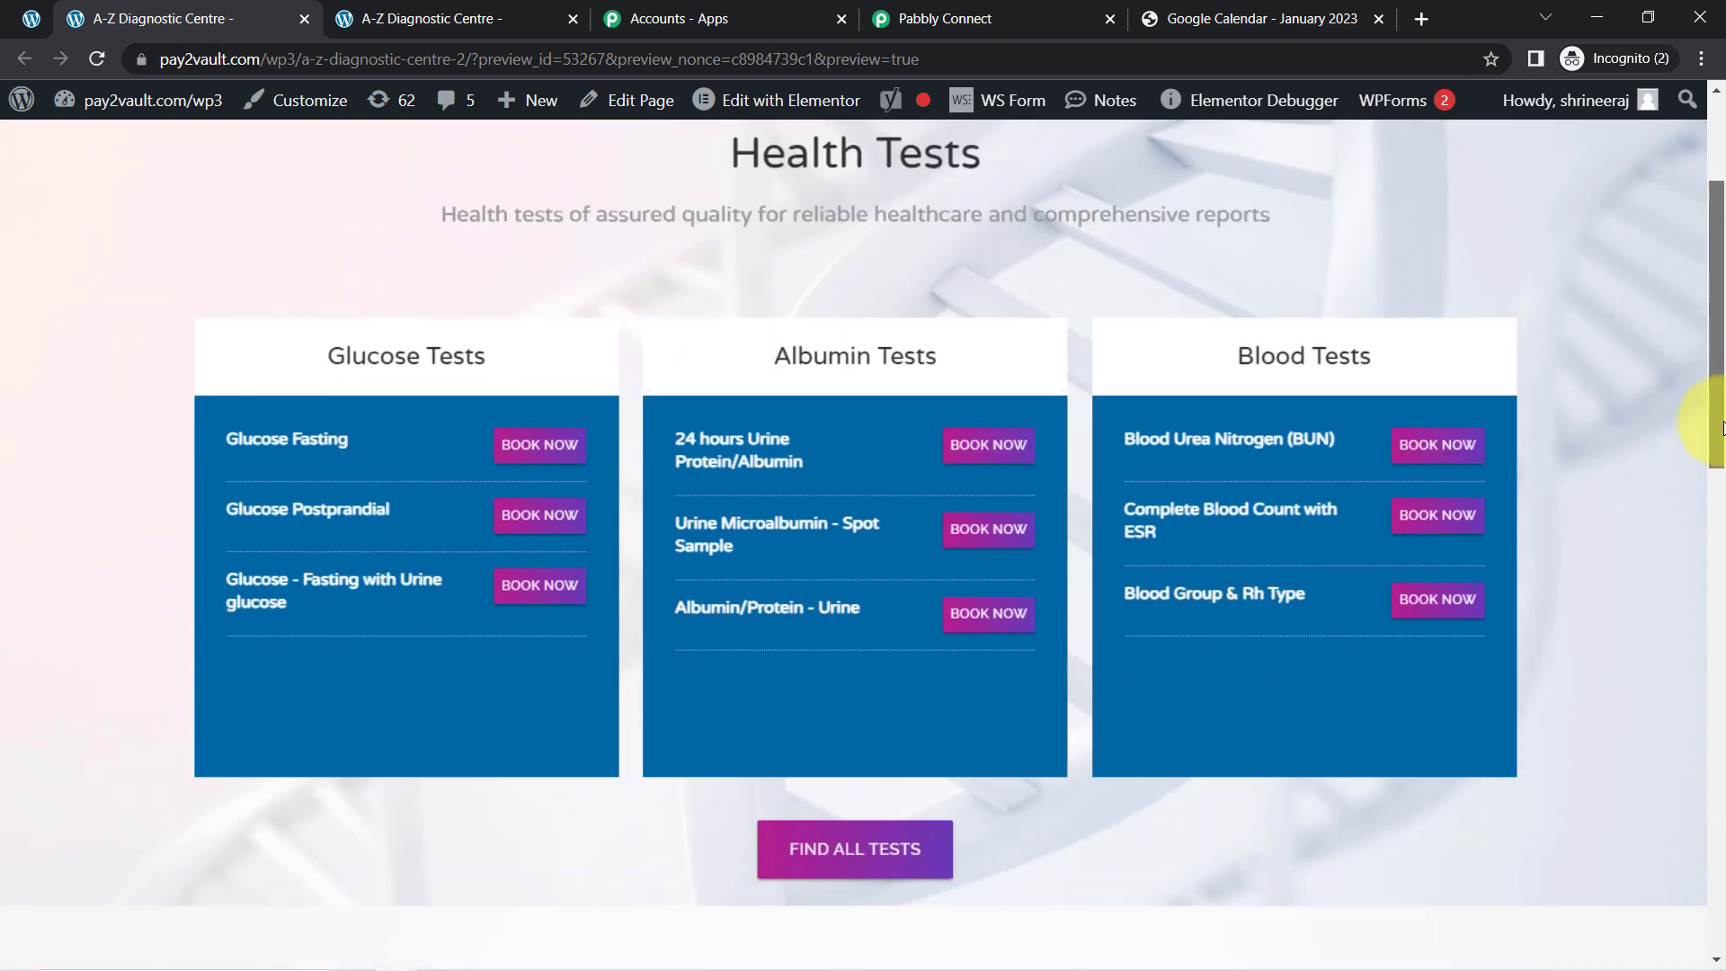
drag(1717, 457, 1721, 867)
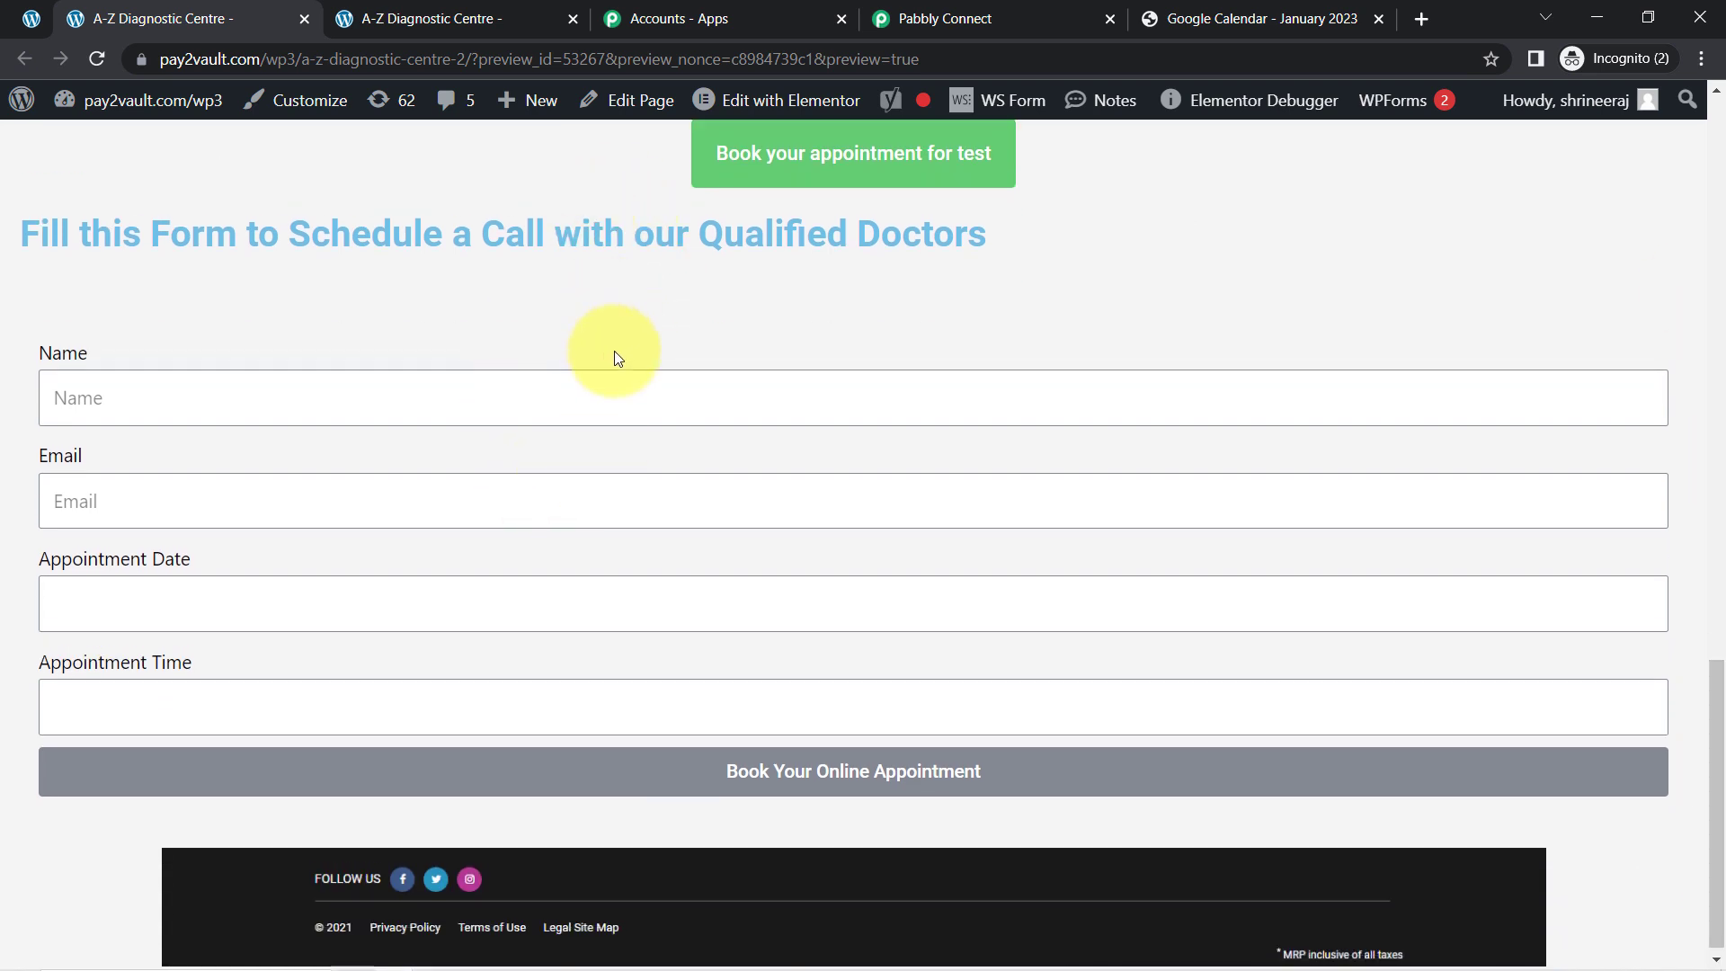
drag(1713, 751, 1713, 756)
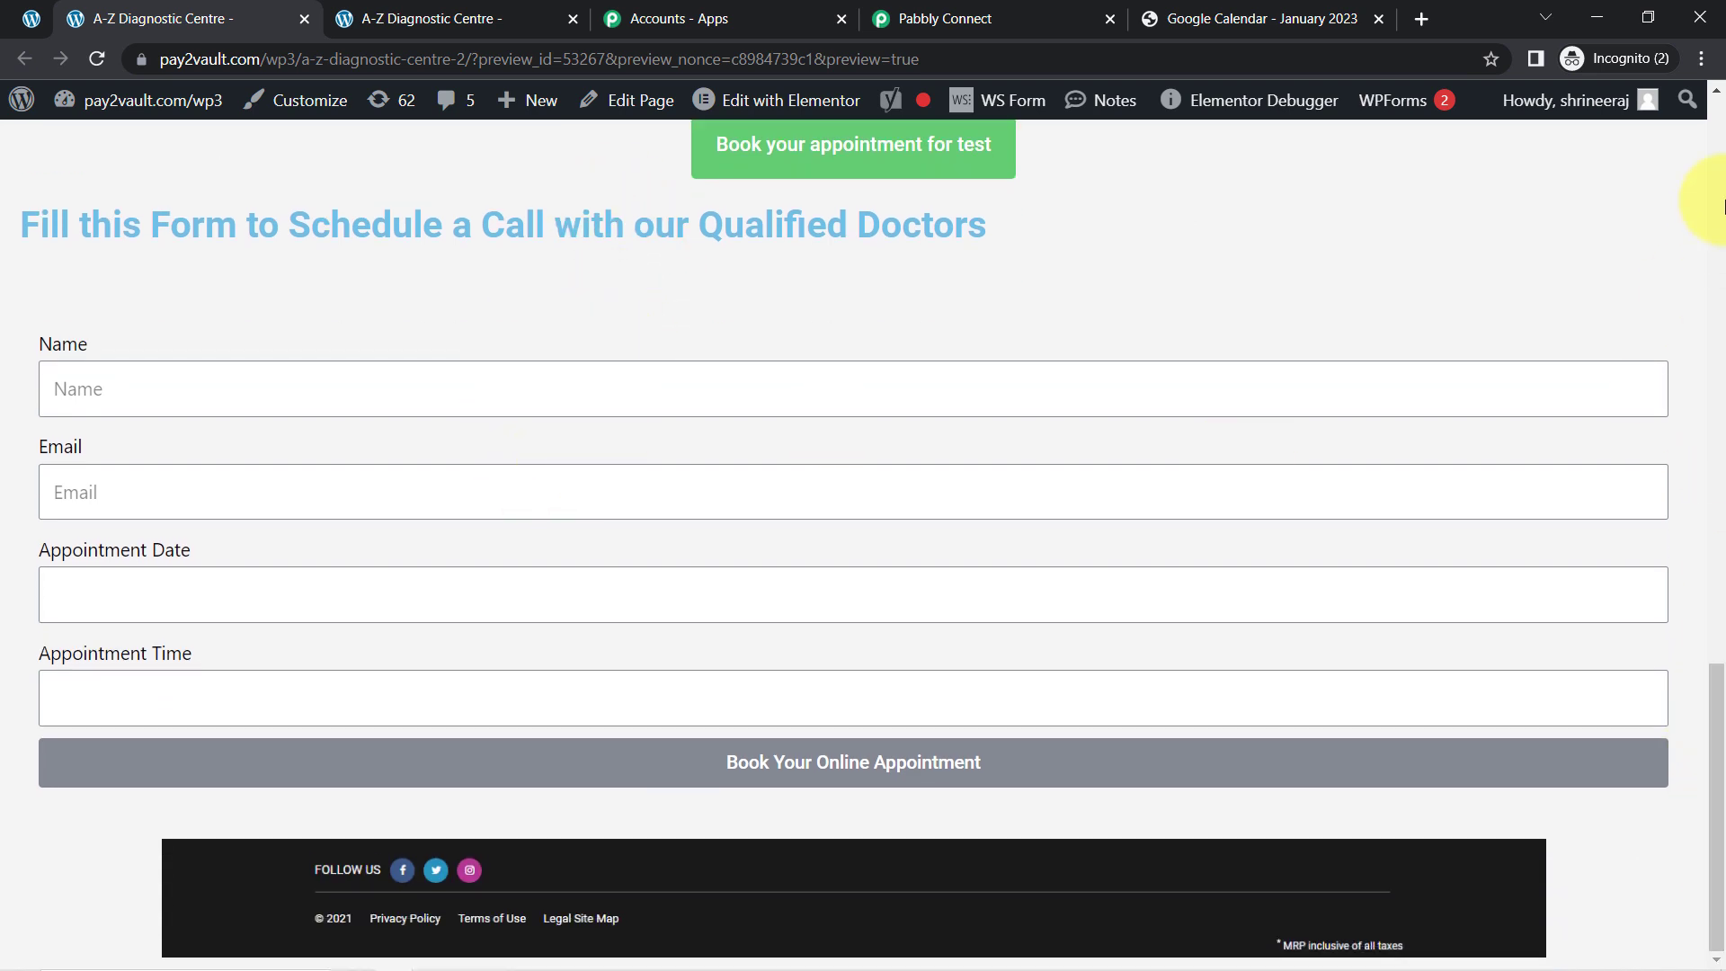
click(1703, 61)
click(1636, 241)
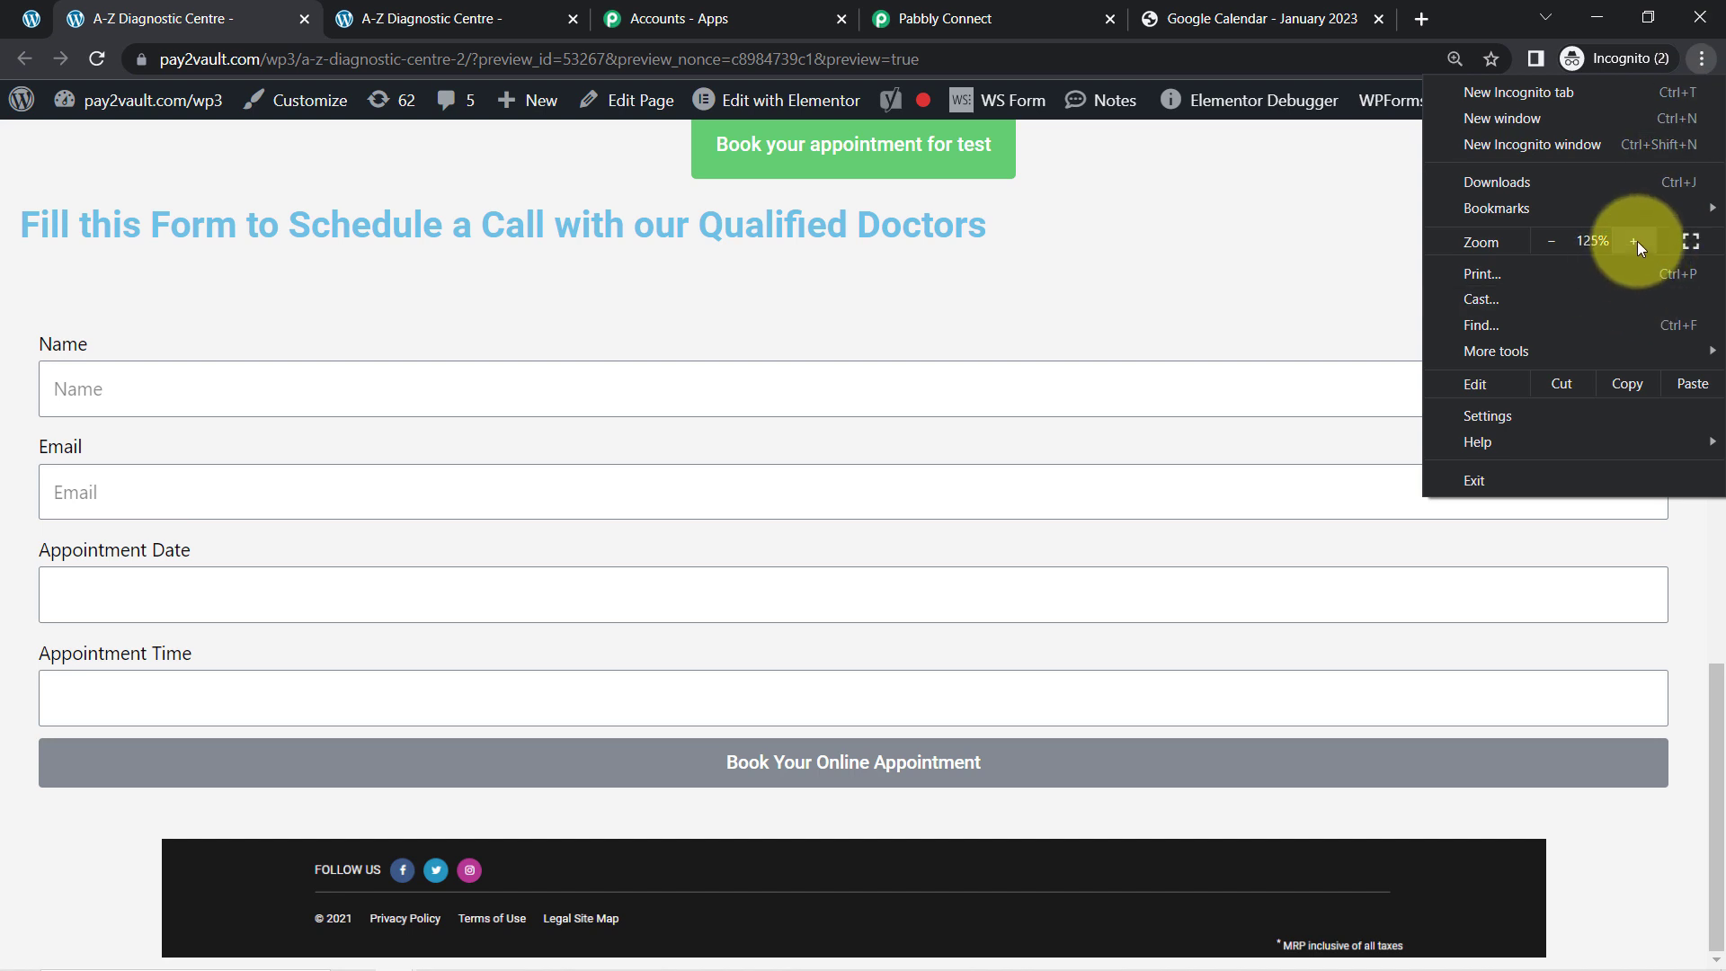
click(1717, 855)
drag(1717, 849, 1717, 826)
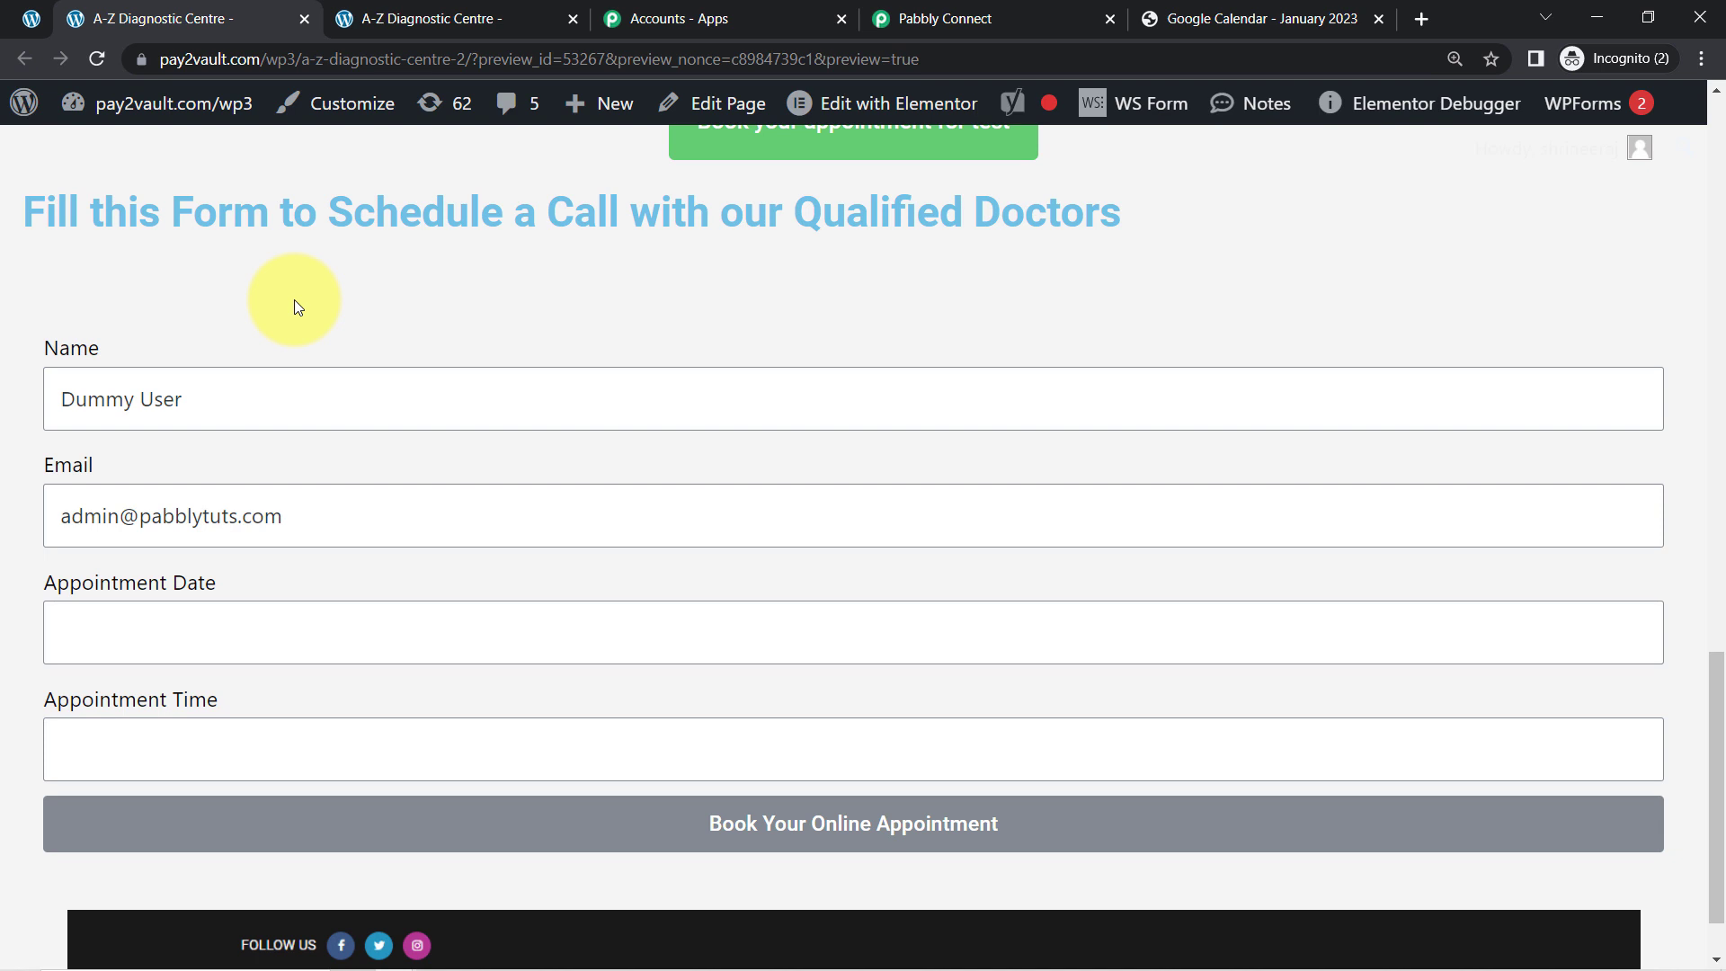
- Fill in a test name and email in the appointment form and set the appointment date to 2023-01-10
drag(117, 394, 219, 401)
drag(121, 514, 404, 504)
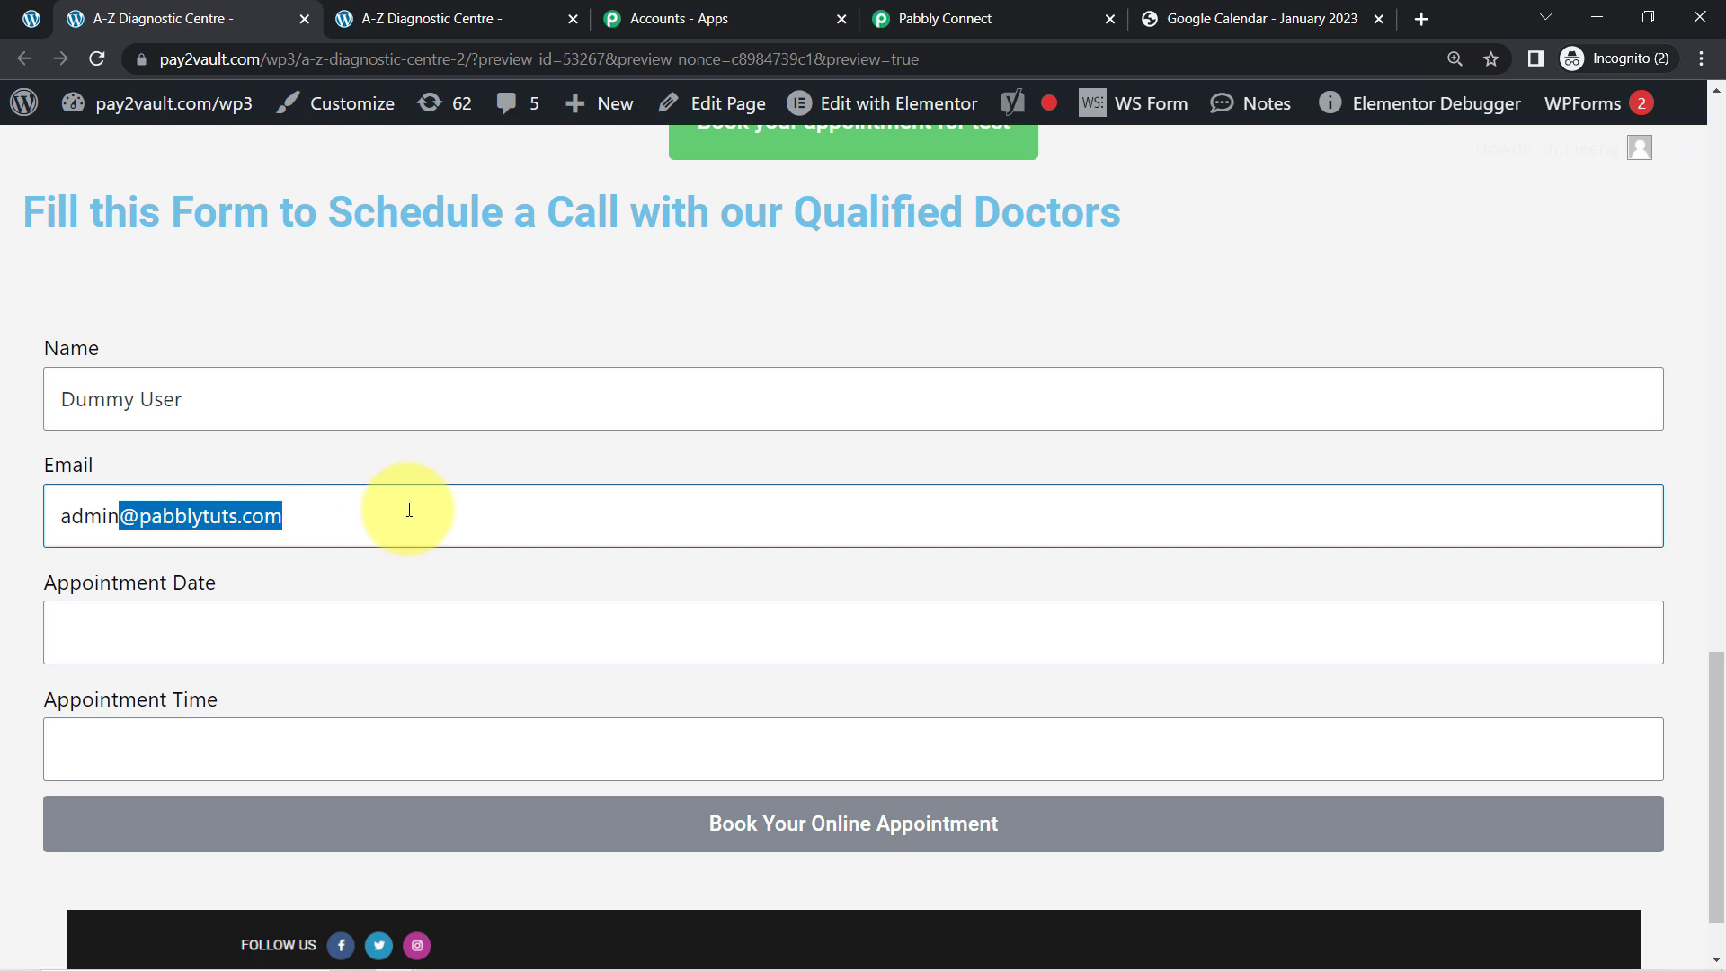
click(126, 635)
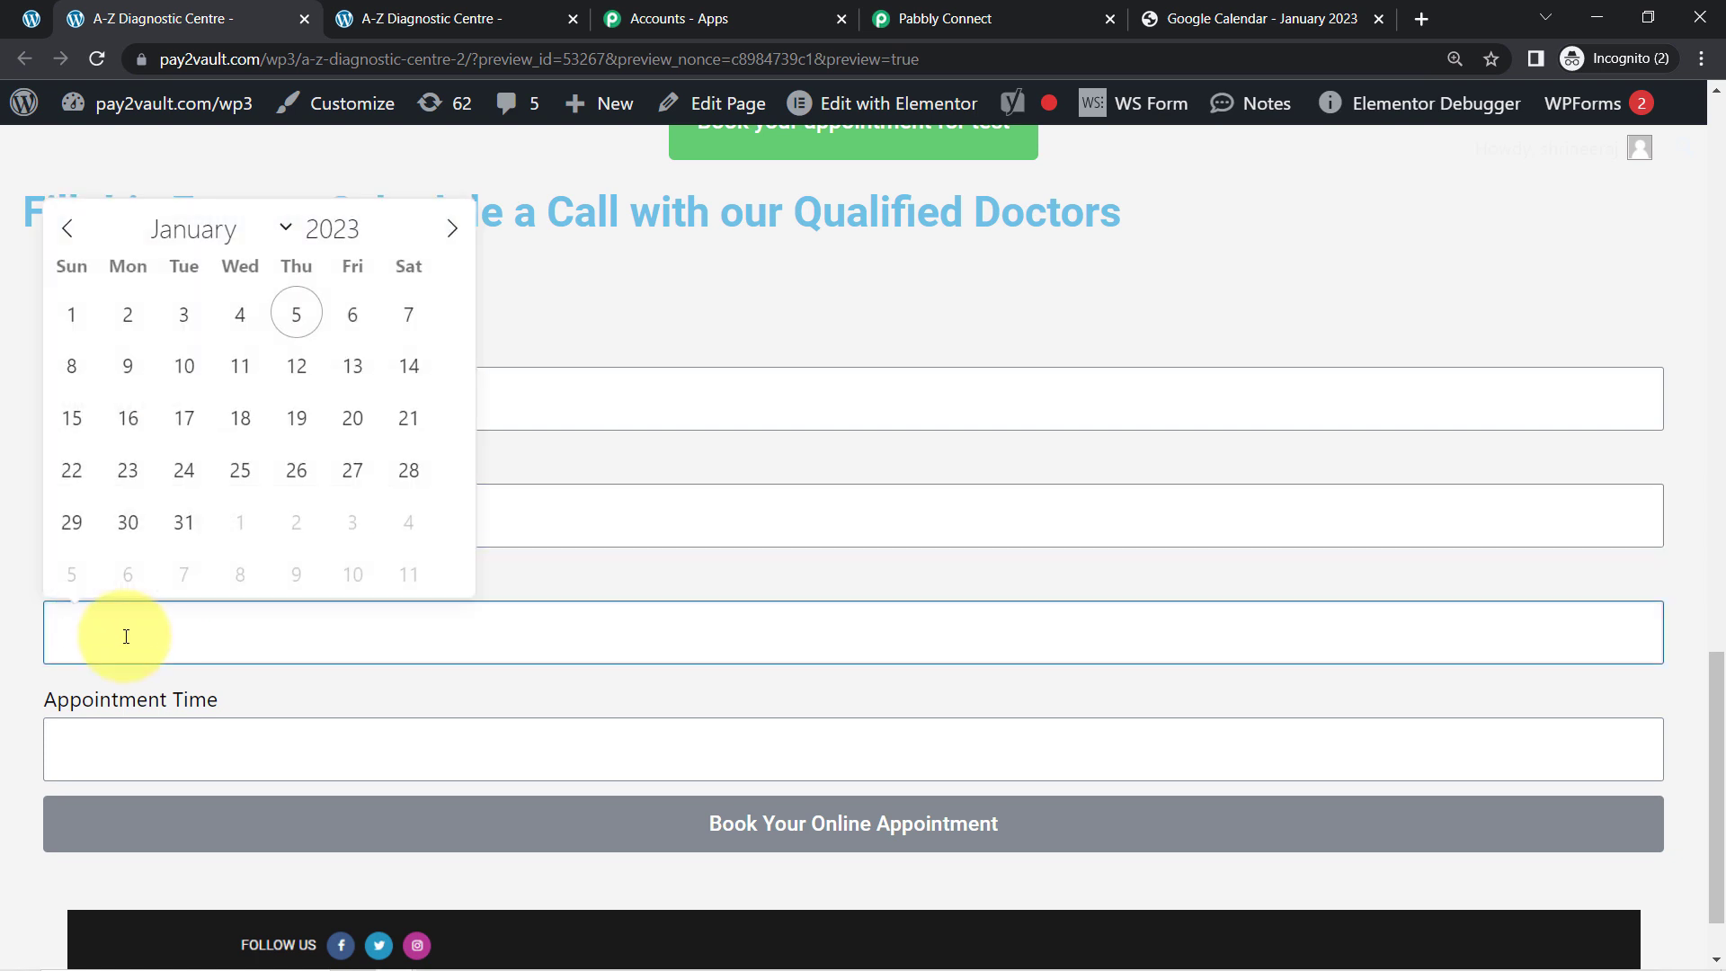
click(184, 364)
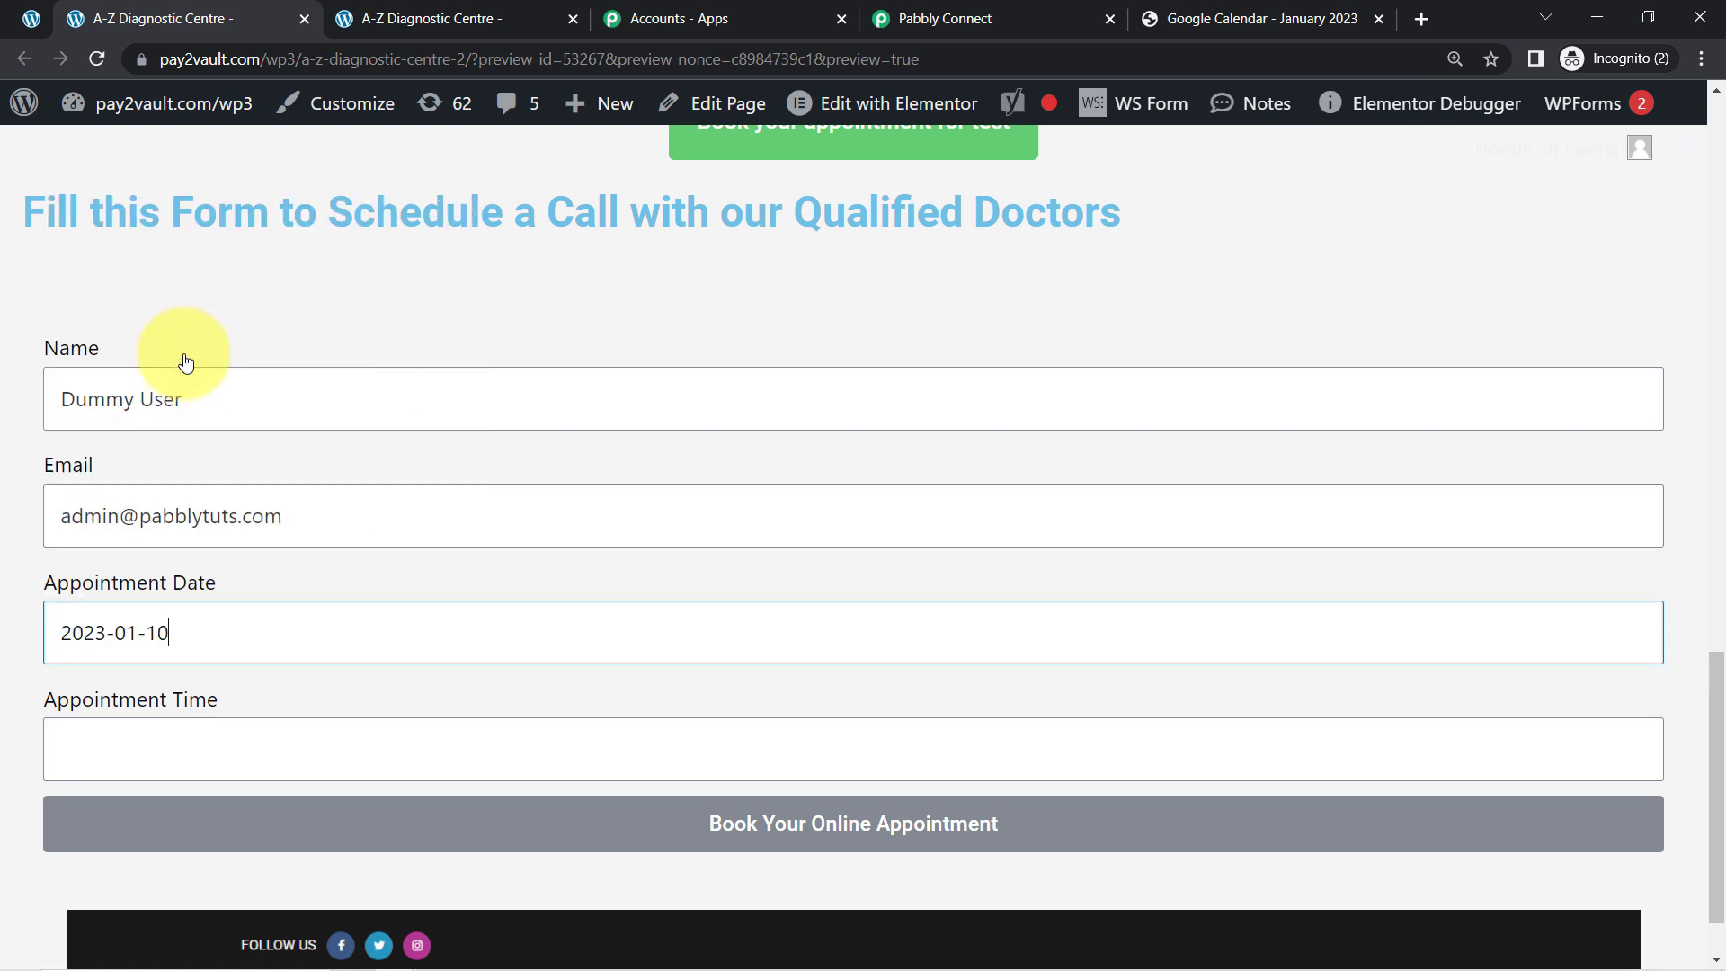
- Set the appointment time to 09:00 AM and submit the online appointment form
click(105, 749)
click(129, 816)
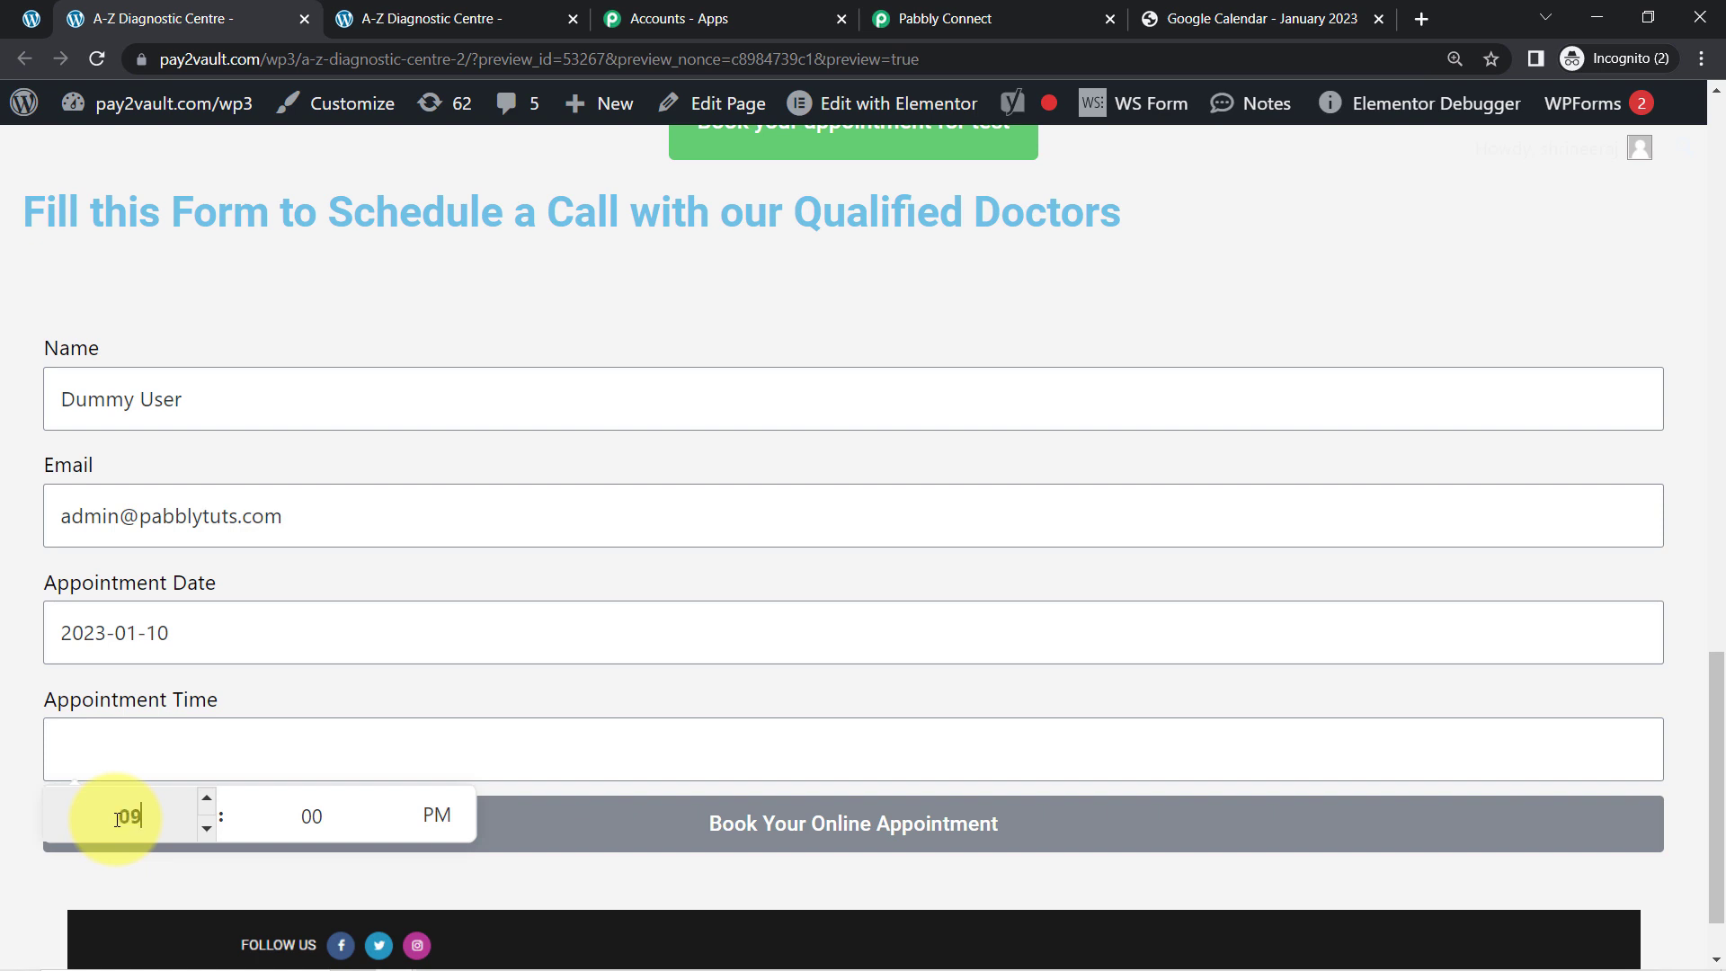
click(310, 815)
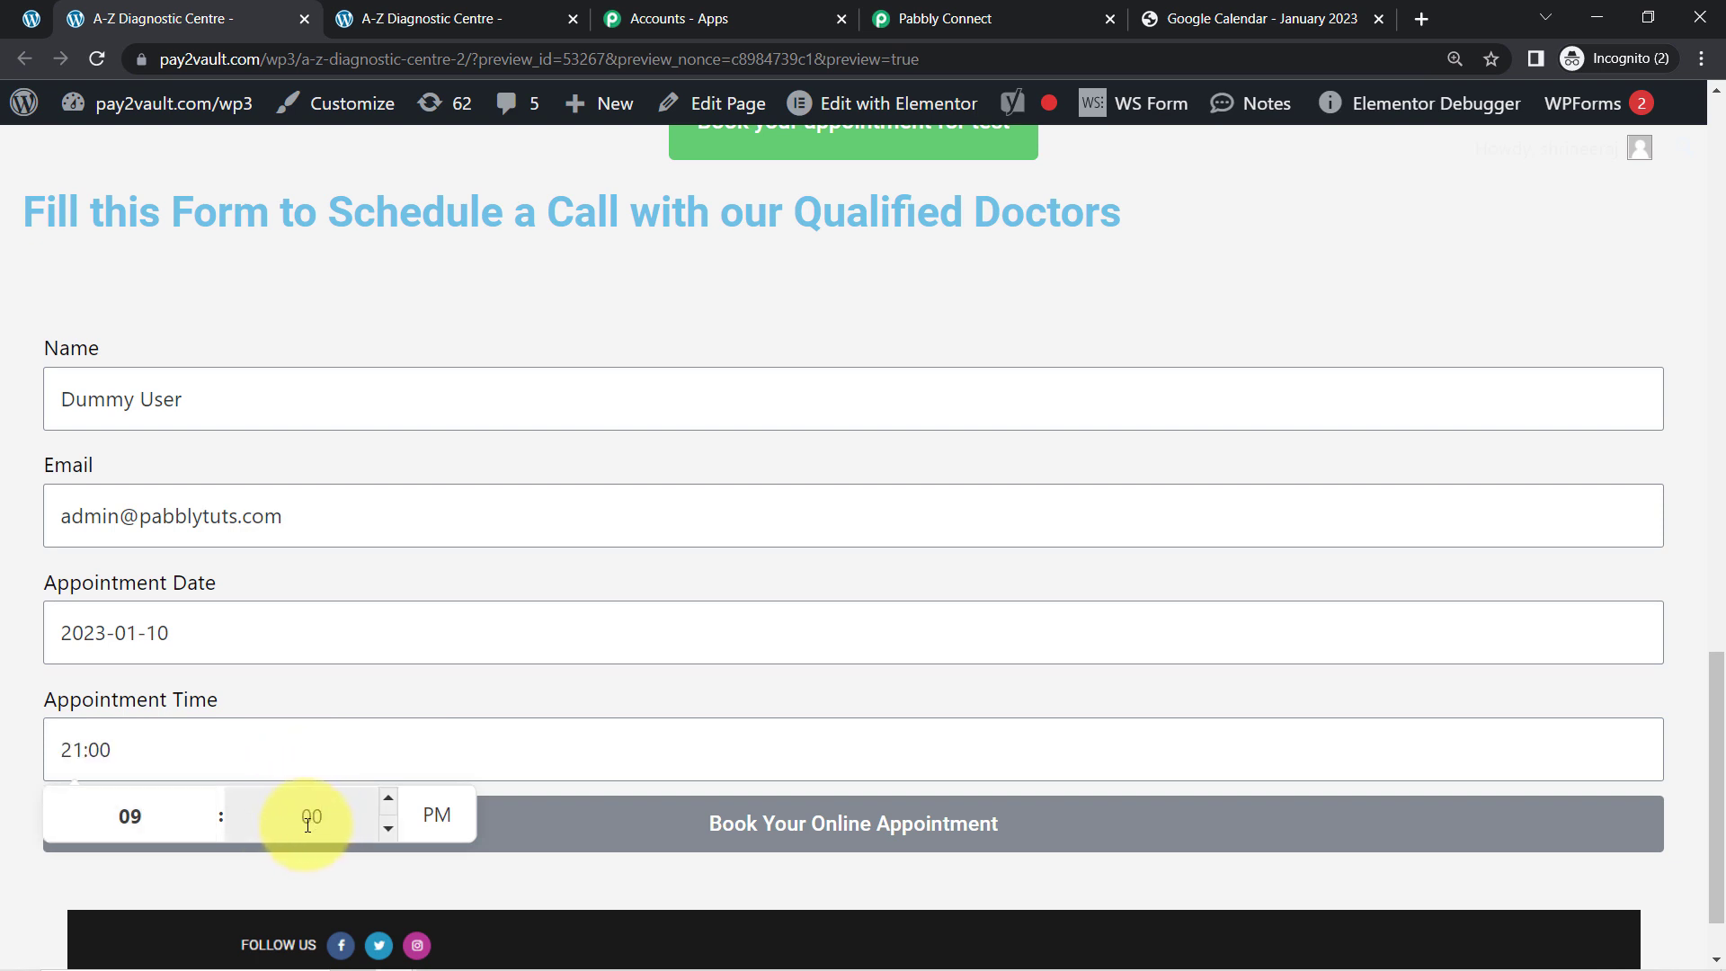
click(434, 818)
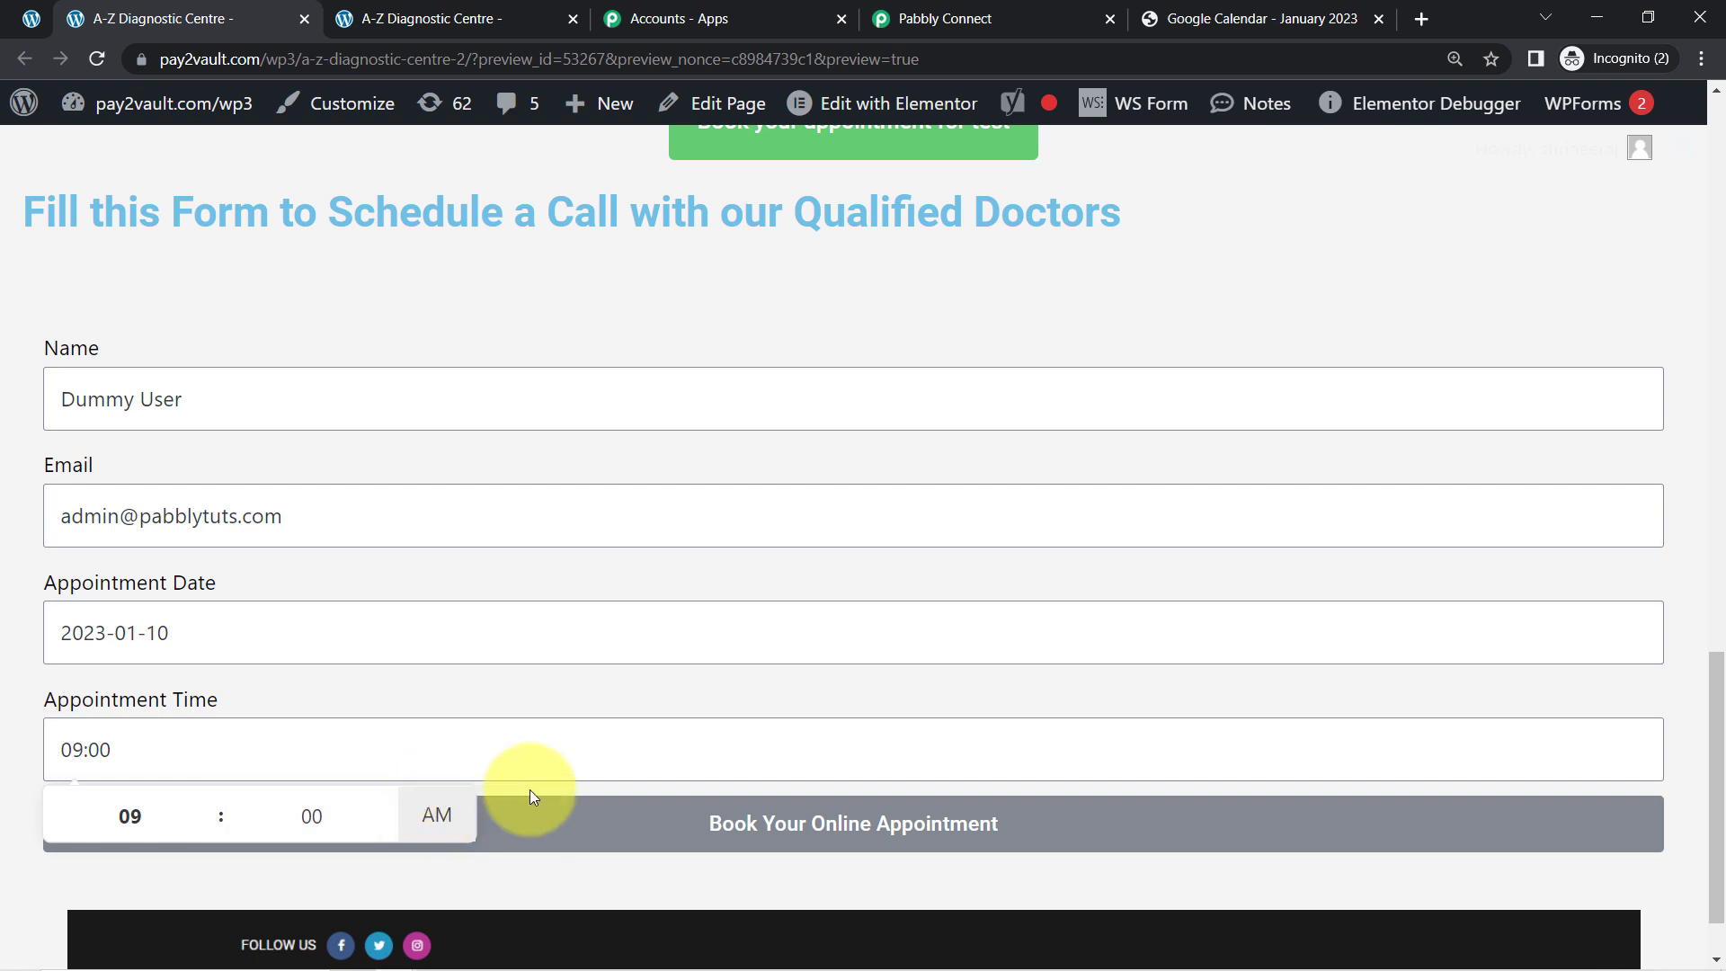
click(714, 860)
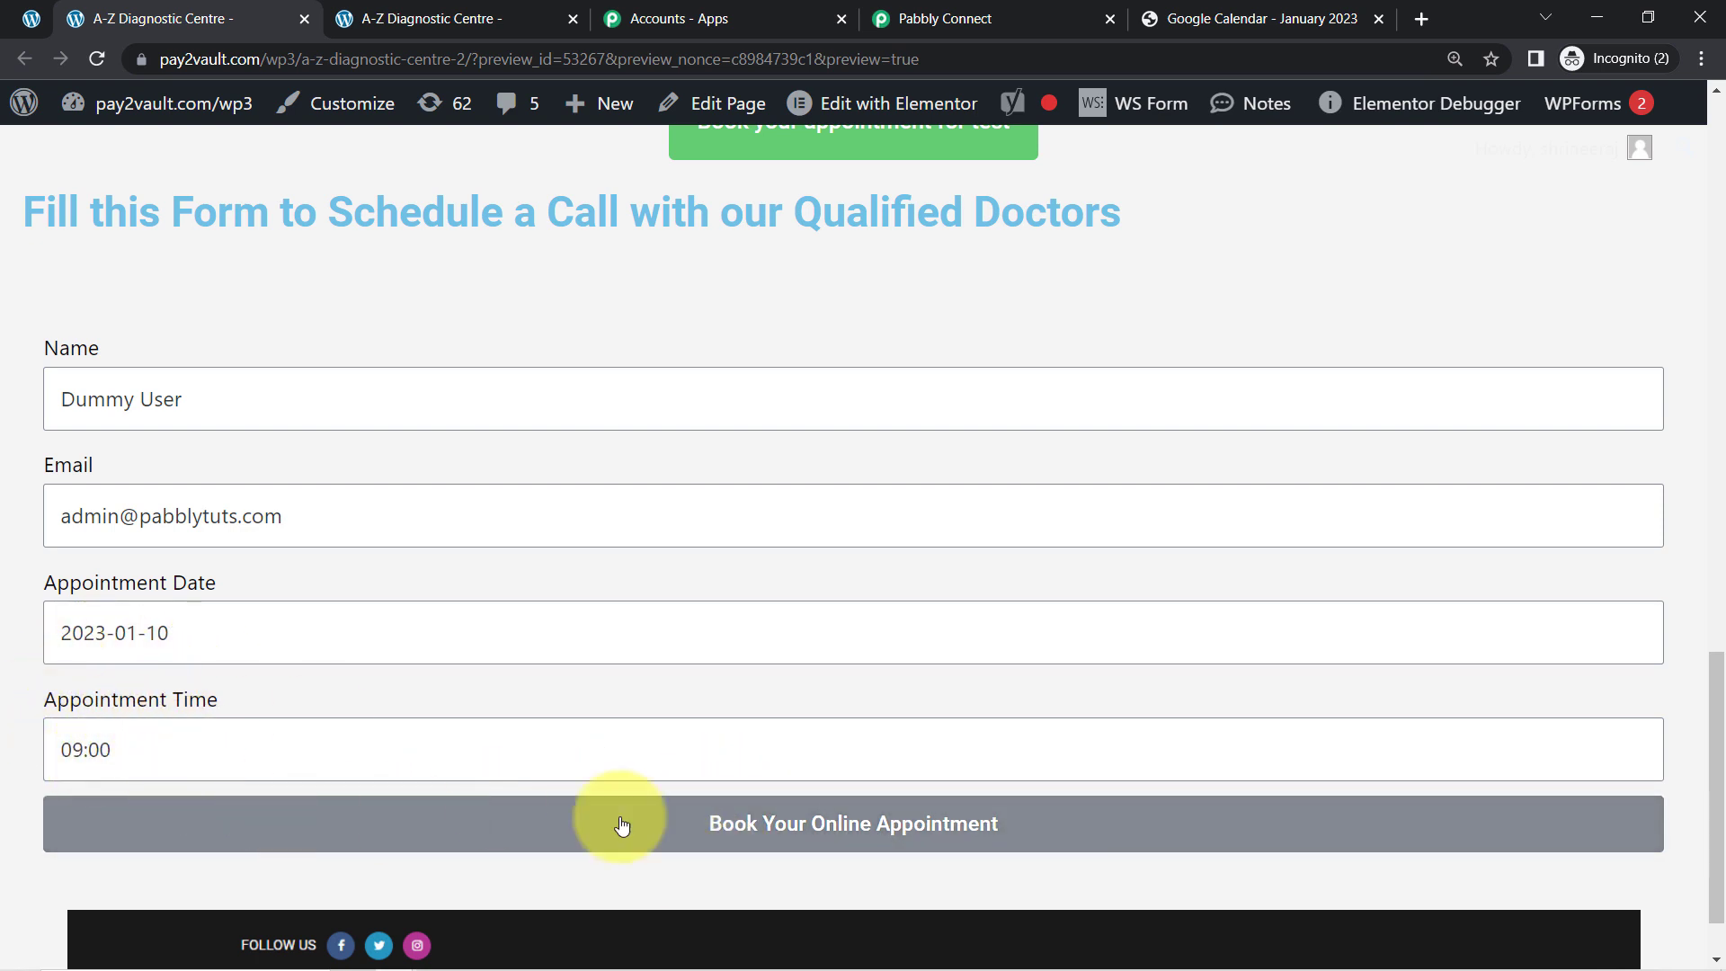
click(814, 823)
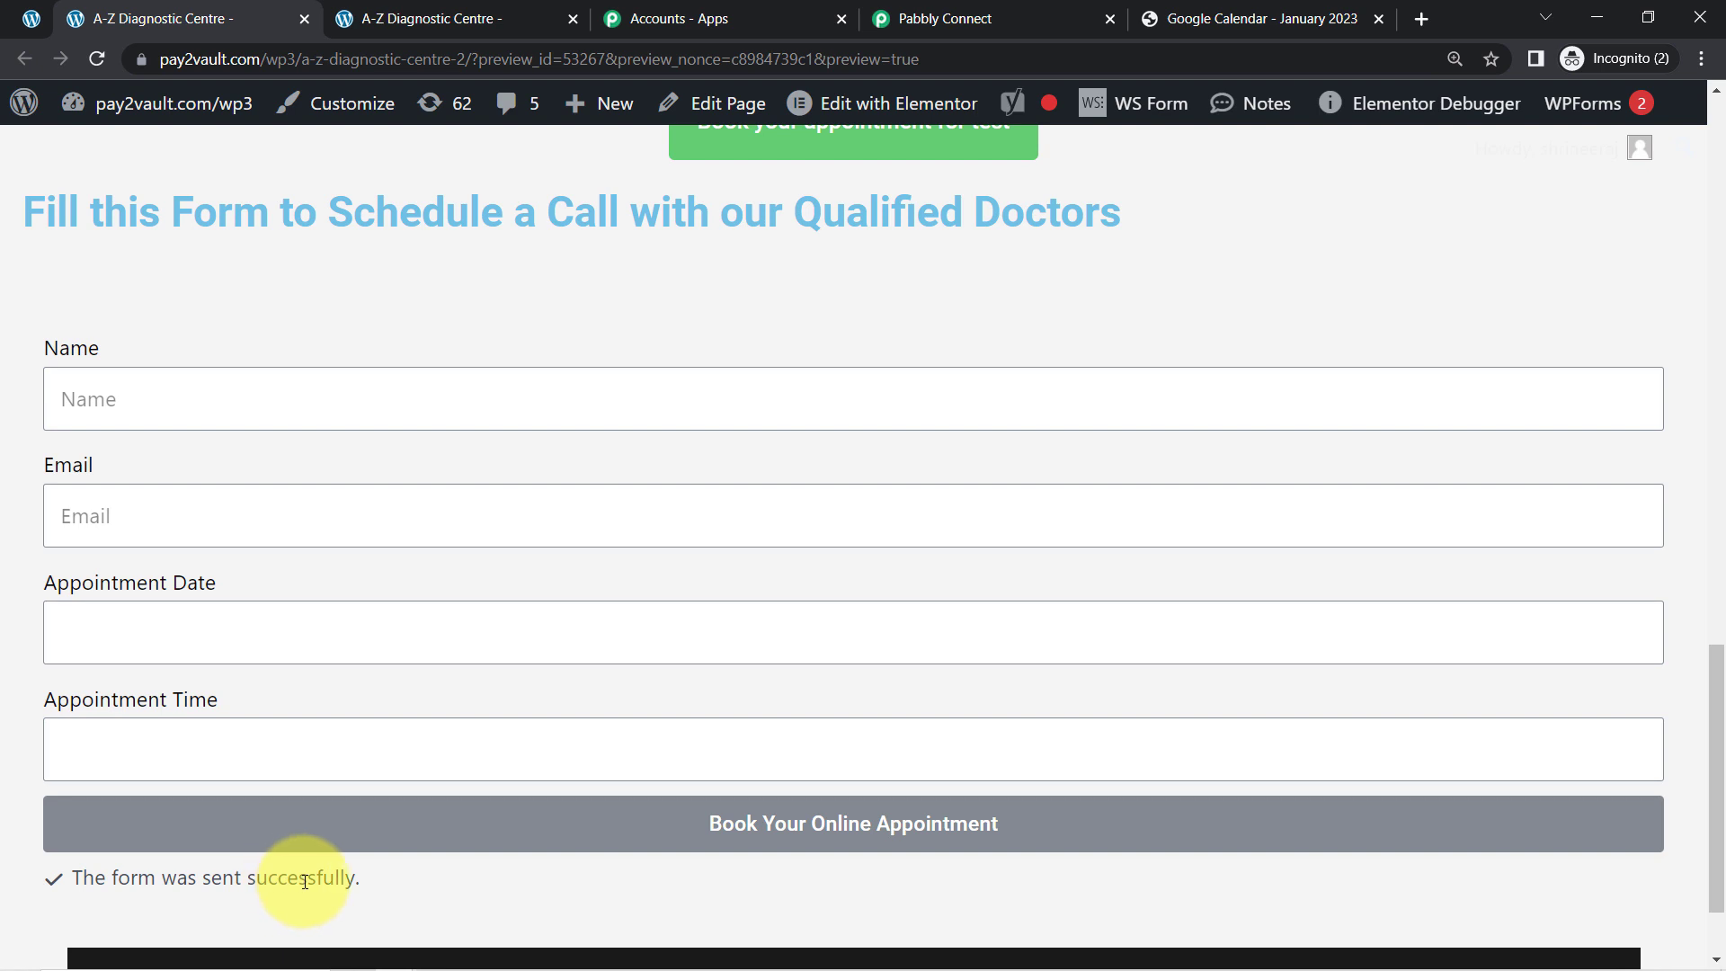
- Switch to Pabbly Connect and examine the form name and submission time in the Elementor trigger's webhook response
click(913, 19)
click(493, 692)
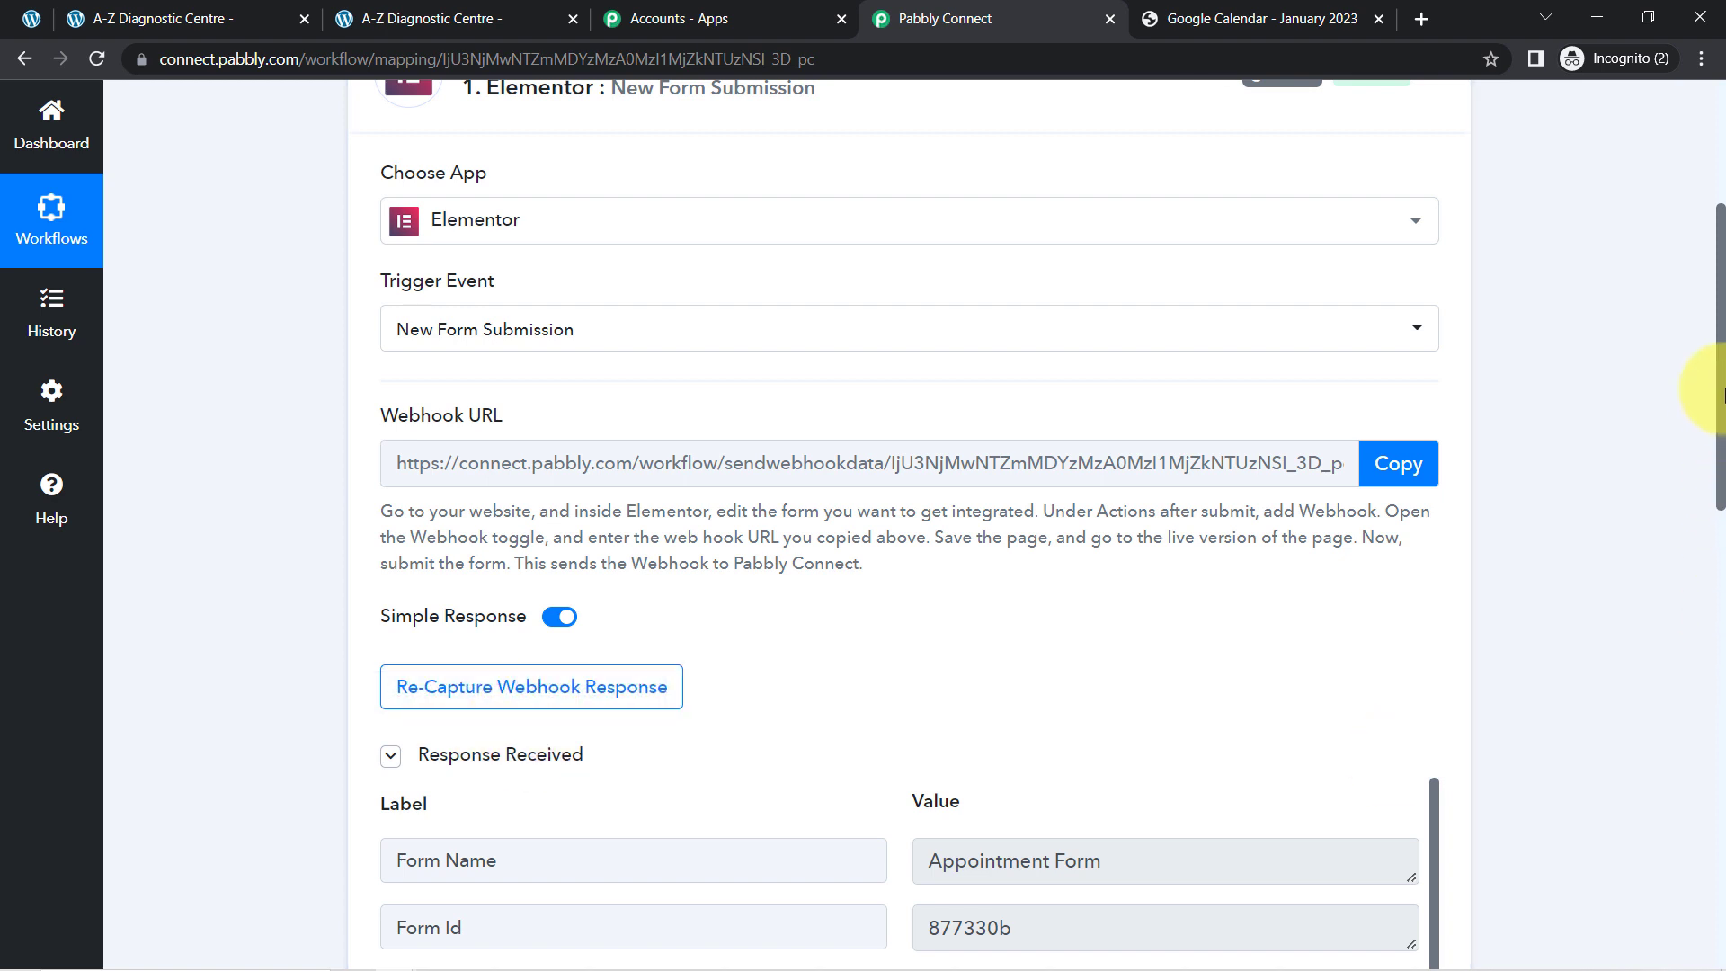
scroll(1721, 391, down, 3)
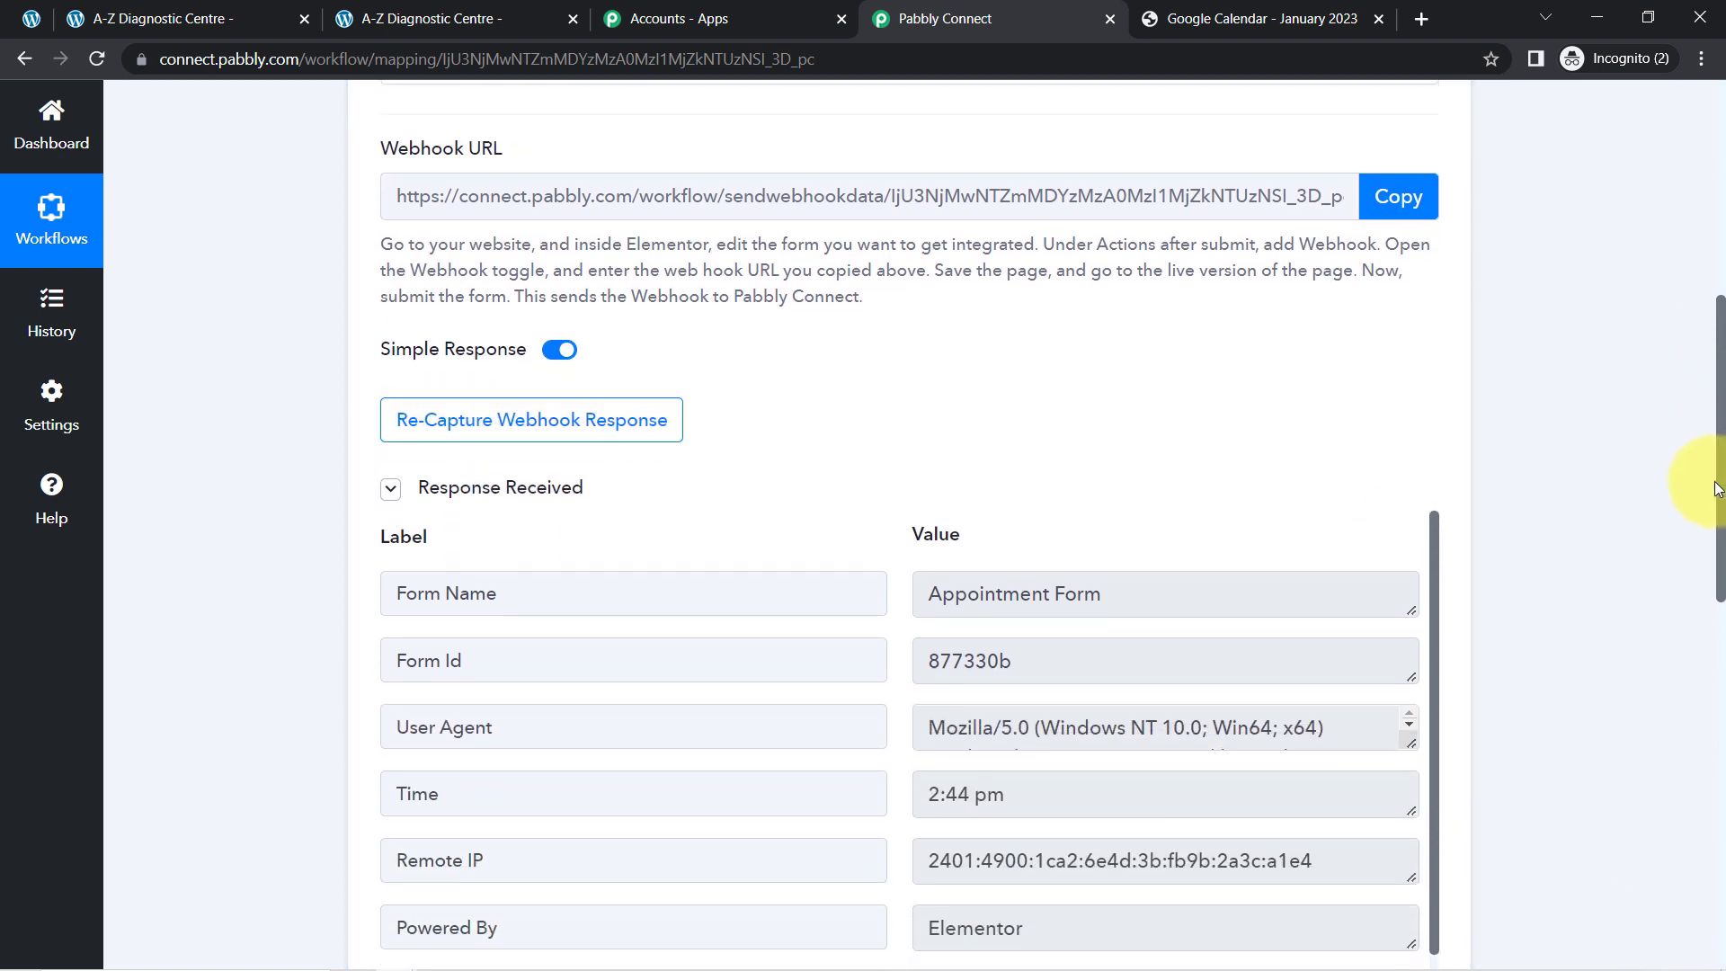
drag(1717, 488, 1704, 604)
drag(952, 258, 1154, 311)
drag(945, 462, 1042, 472)
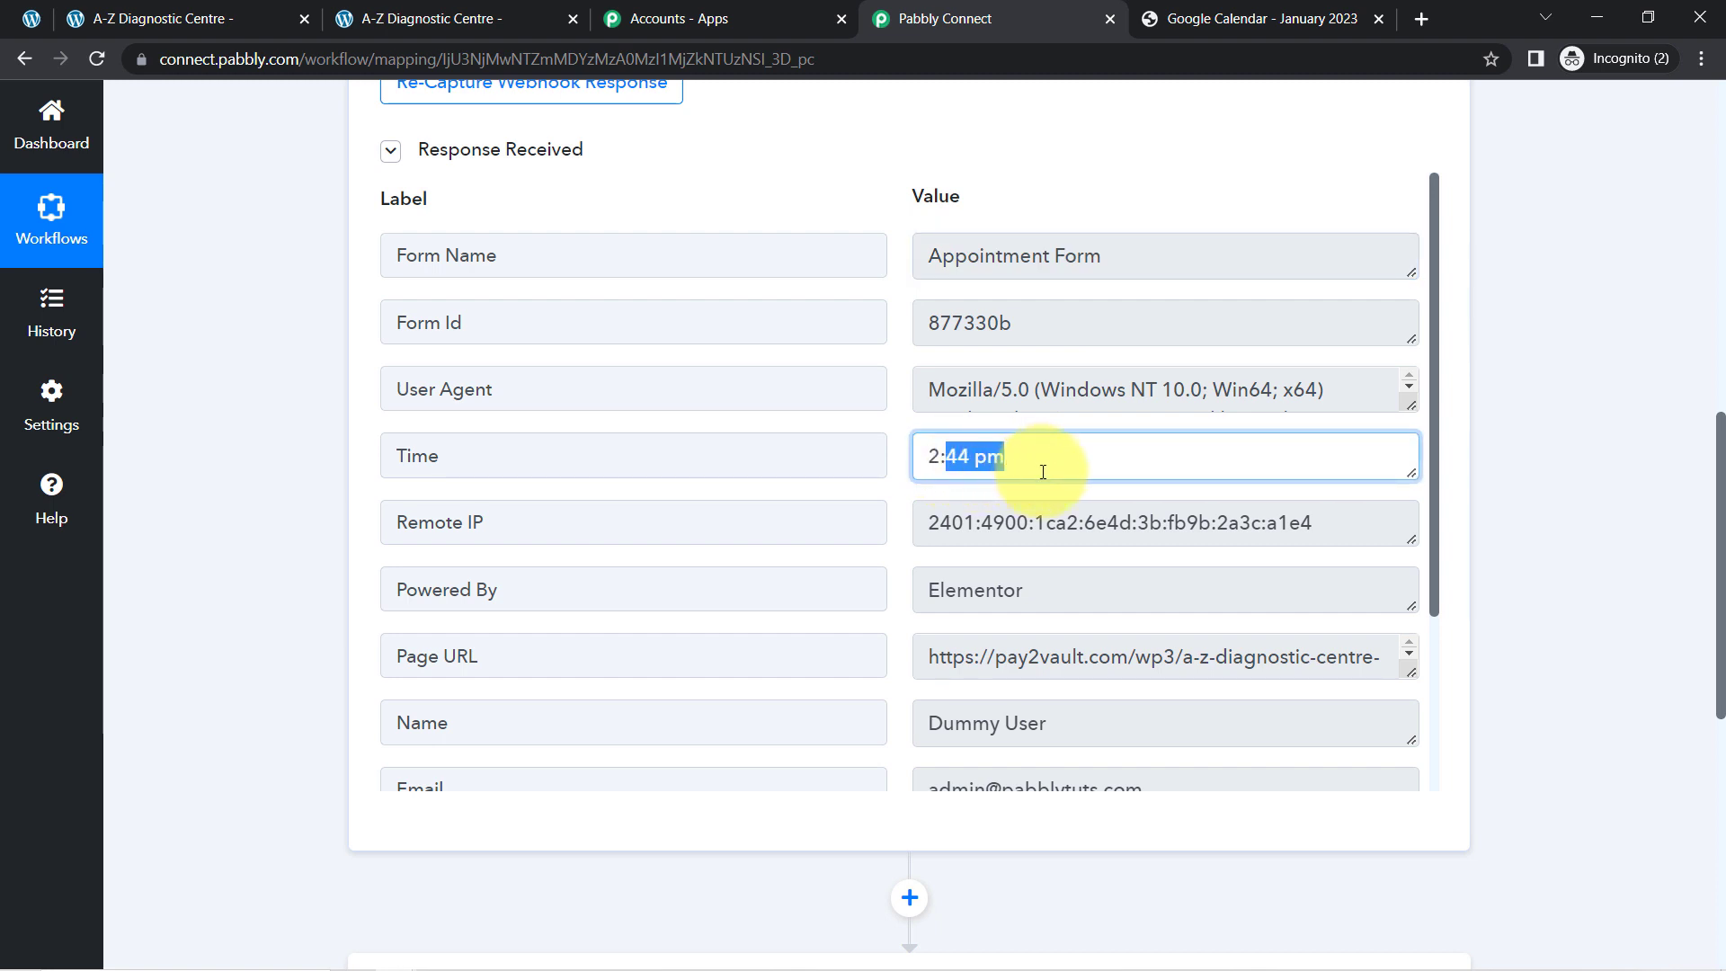
drag(929, 454, 1408, 615)
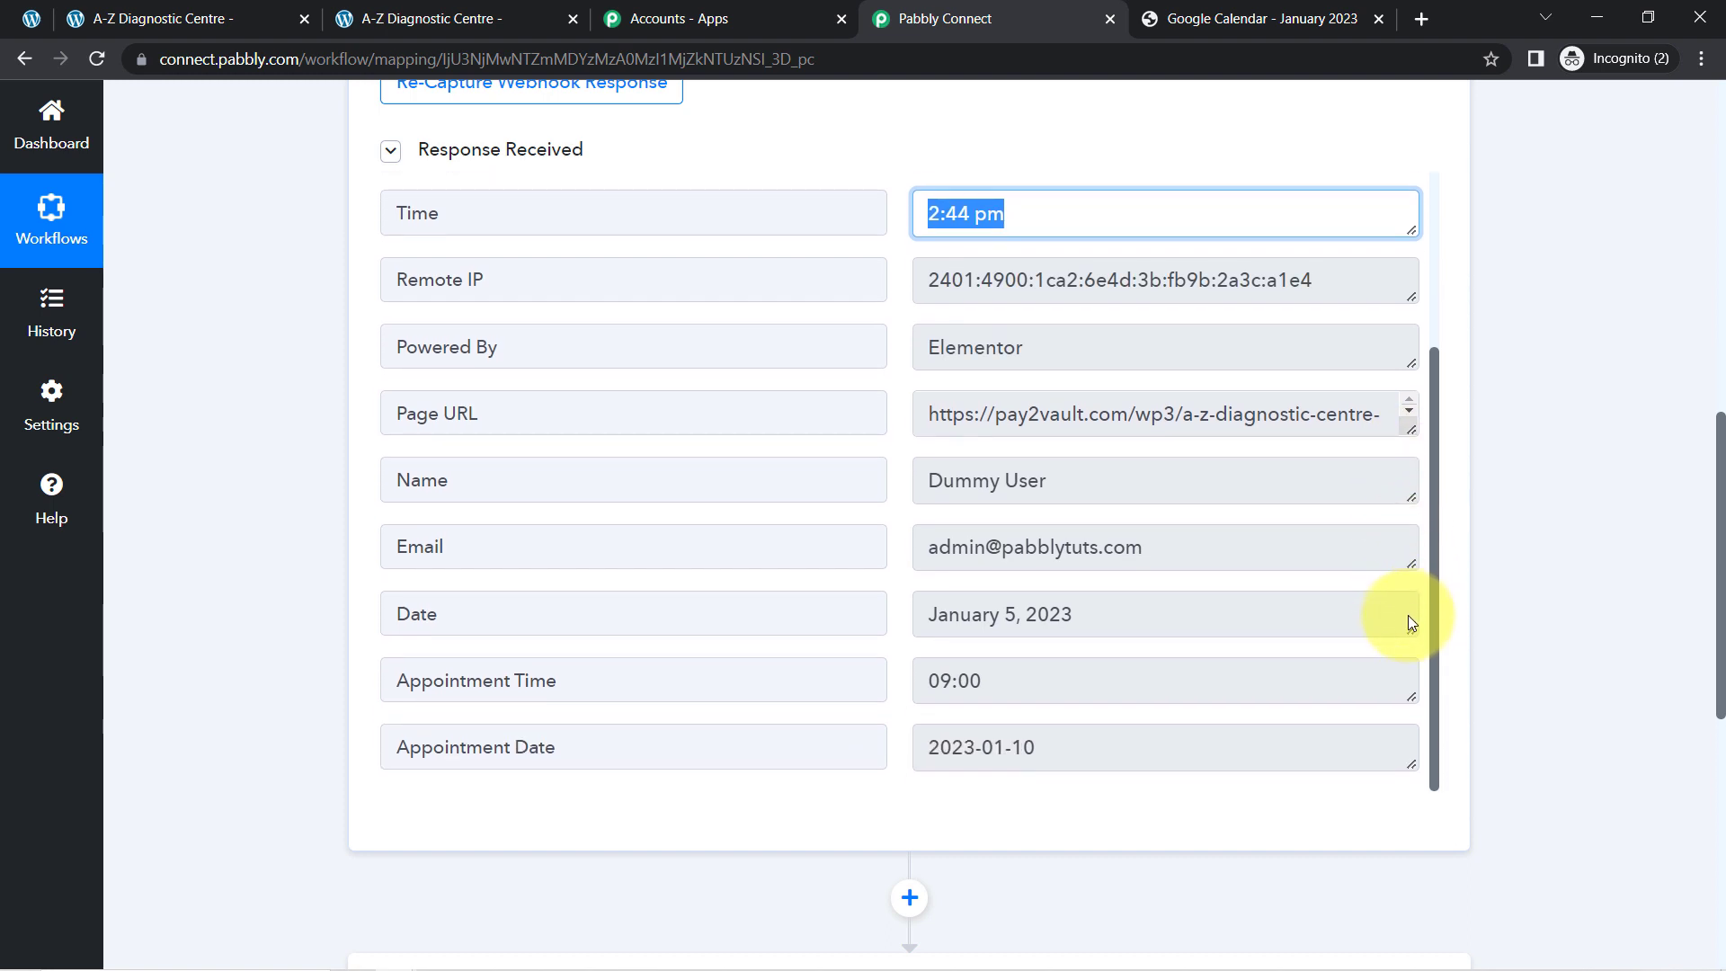
- Check the appointment time, appointment date, submission date, email and name values in the received response
drag(985, 680, 929, 680)
drag(1040, 748, 939, 748)
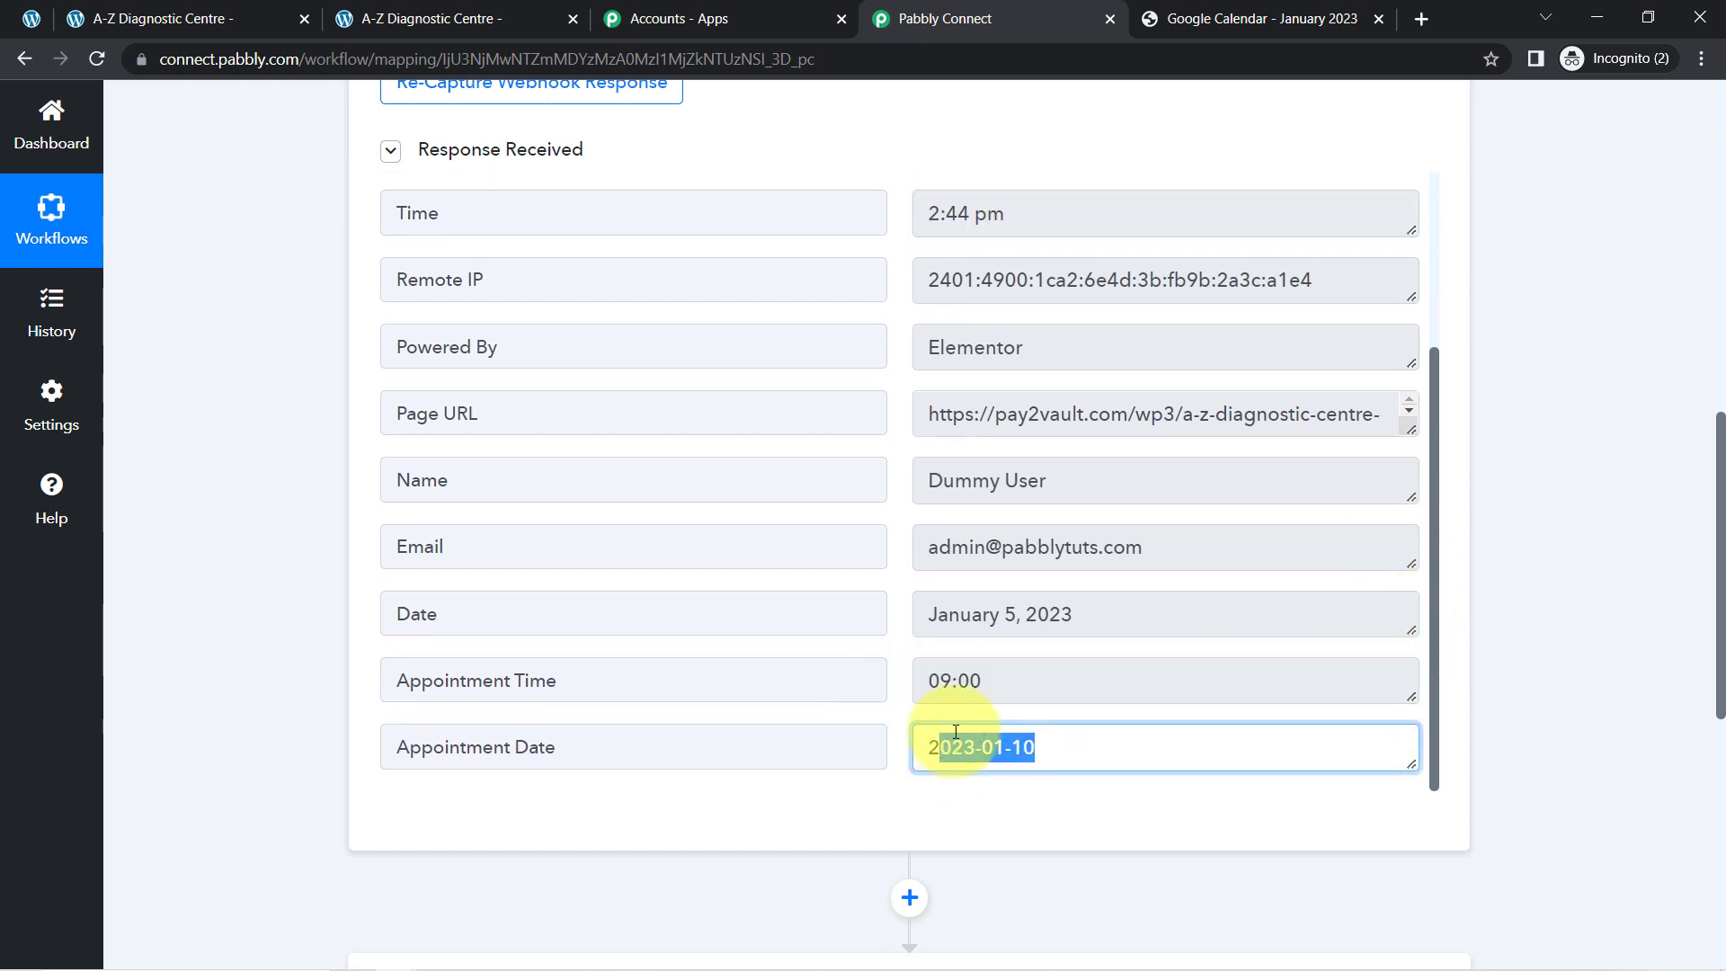
drag(1025, 604, 946, 640)
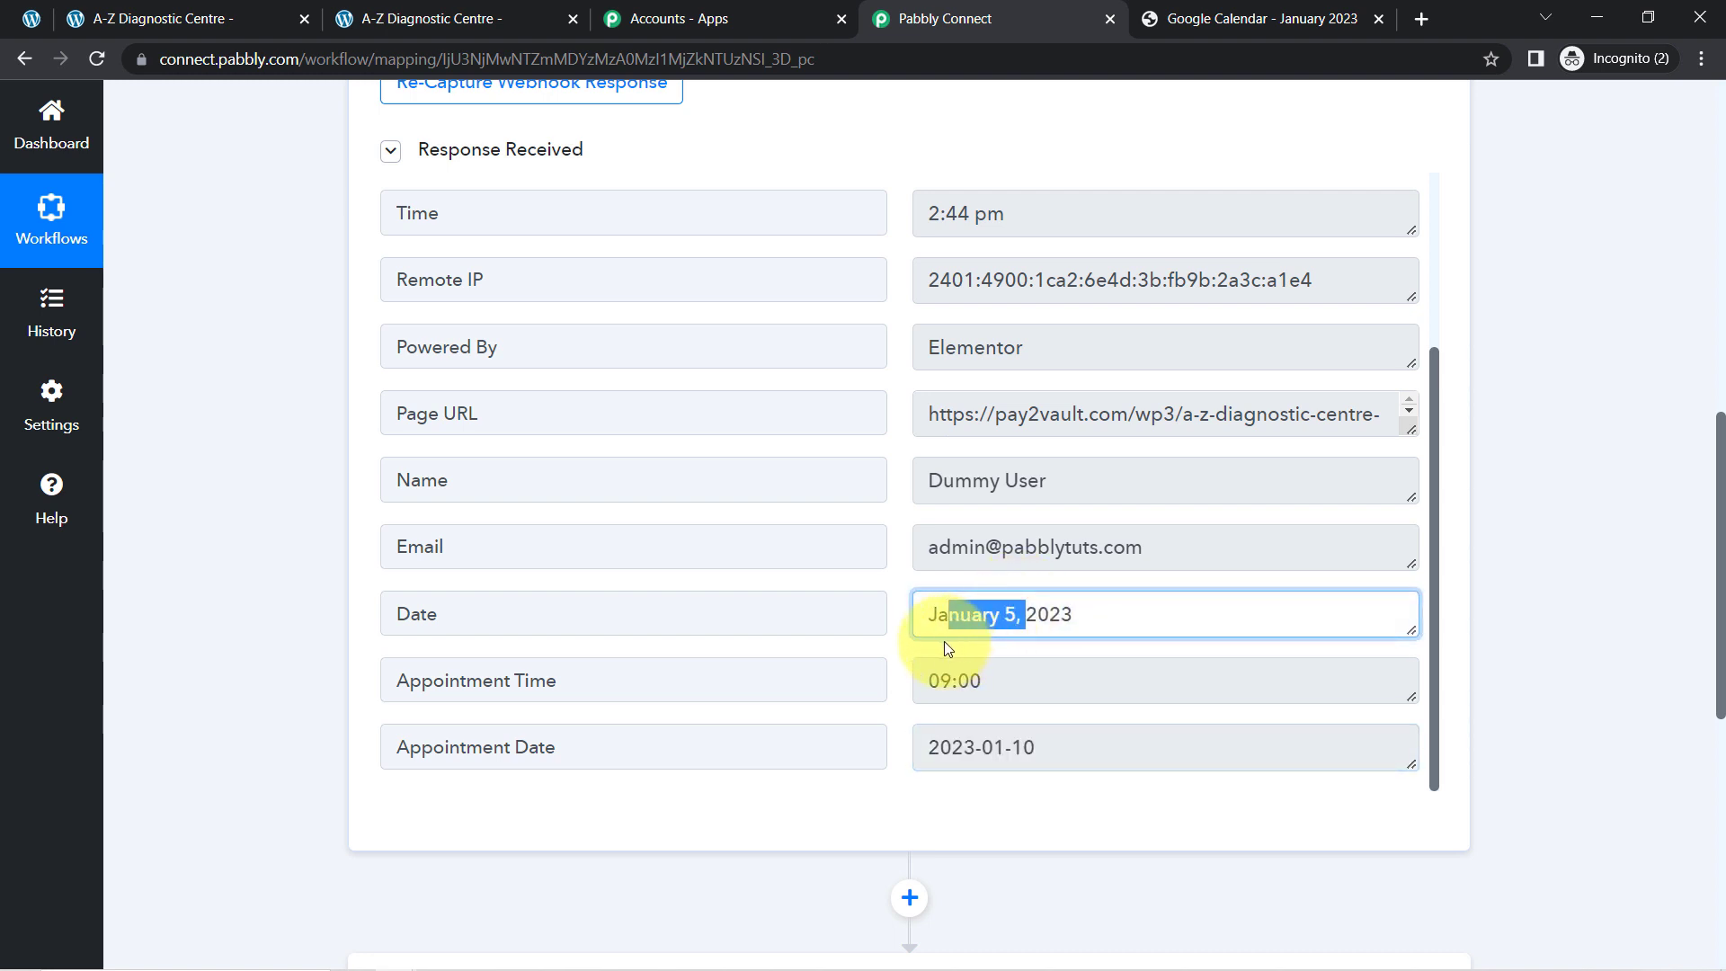
drag(931, 550, 1117, 542)
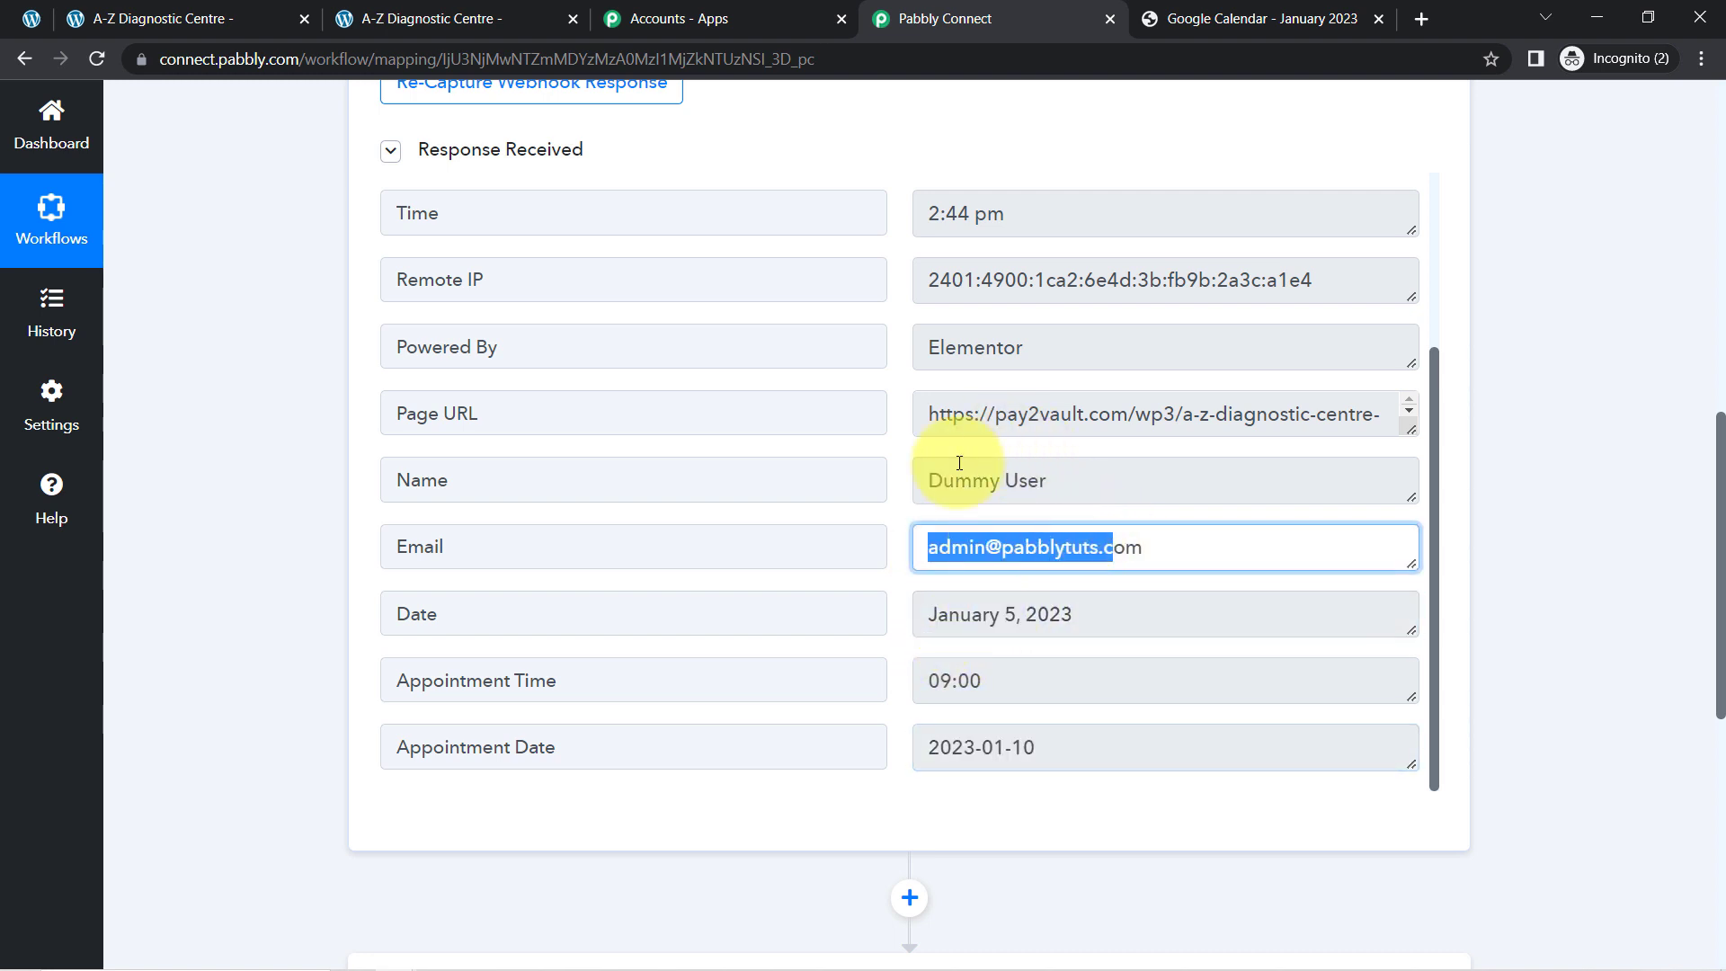
drag(955, 481, 1055, 470)
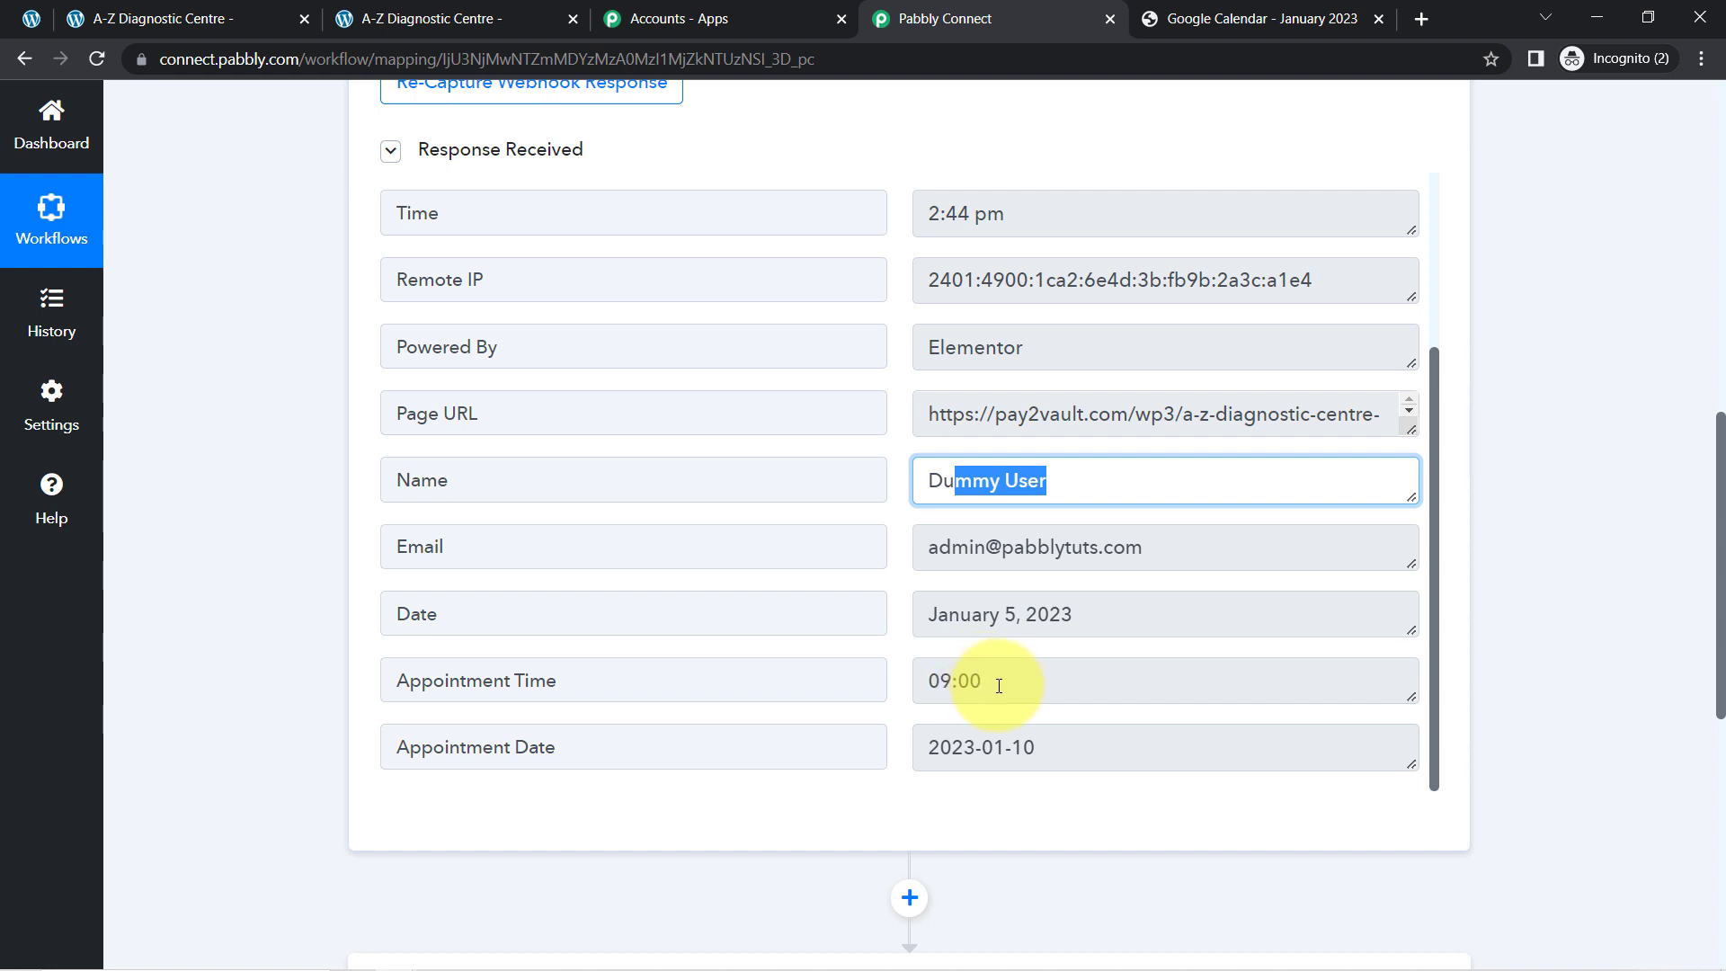
drag(998, 686, 925, 683)
drag(1038, 747, 971, 748)
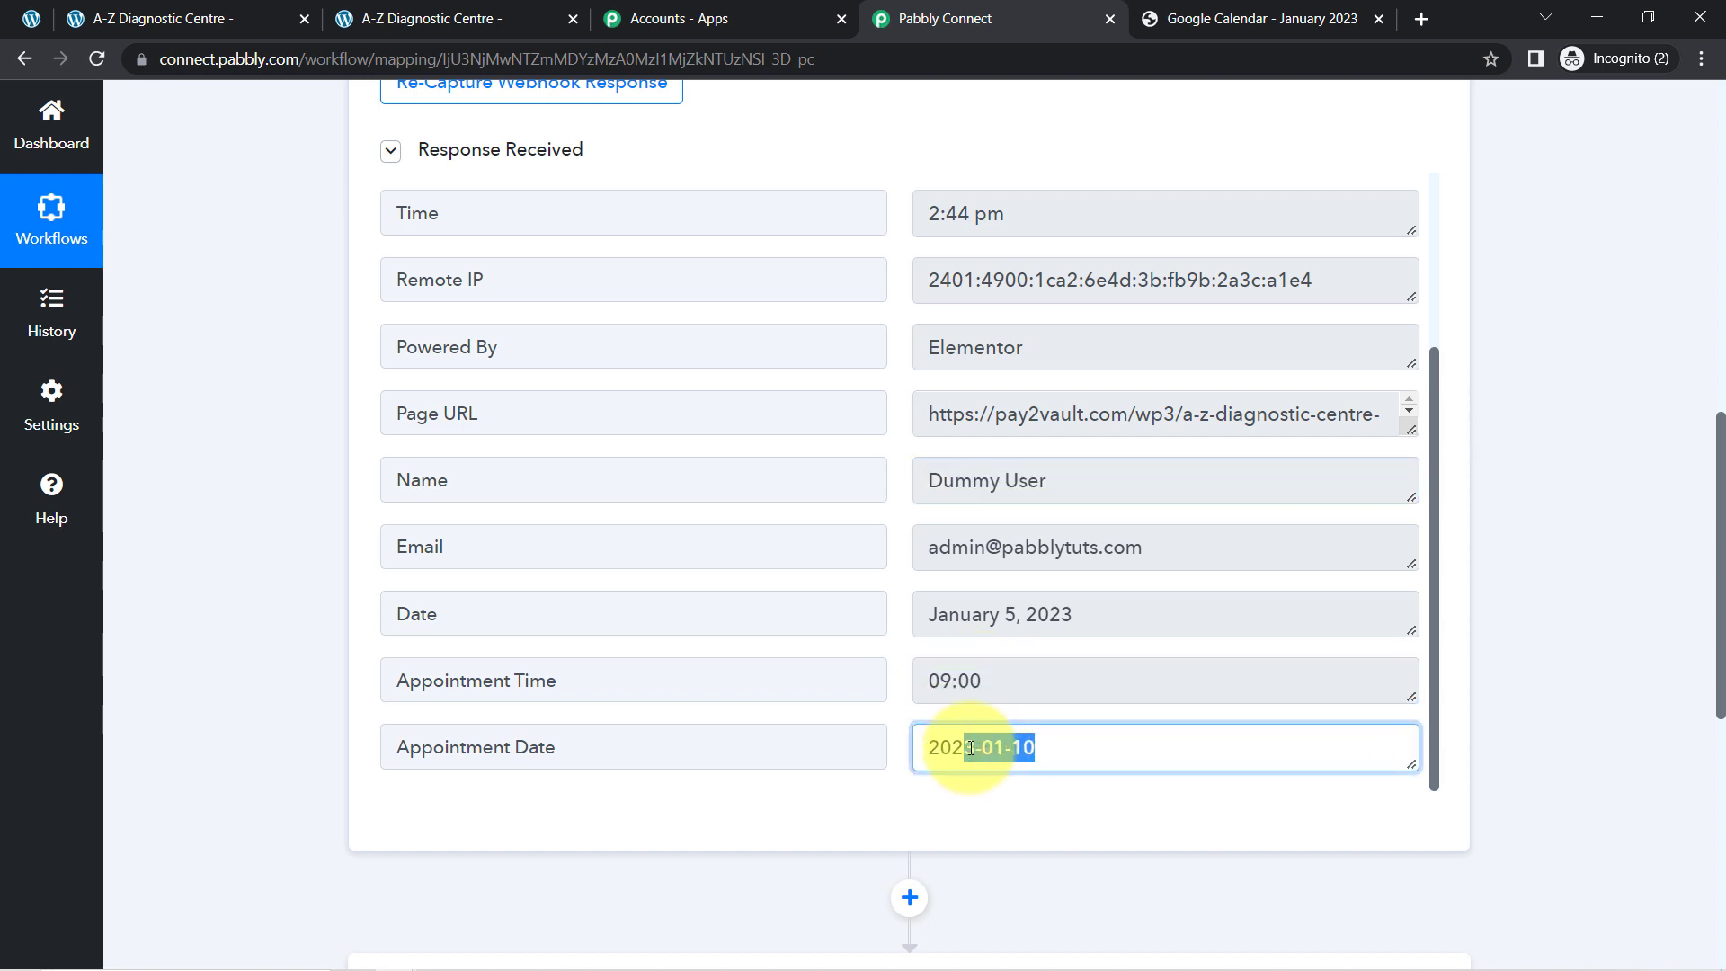
triple_click(1009, 546)
triple_click(992, 490)
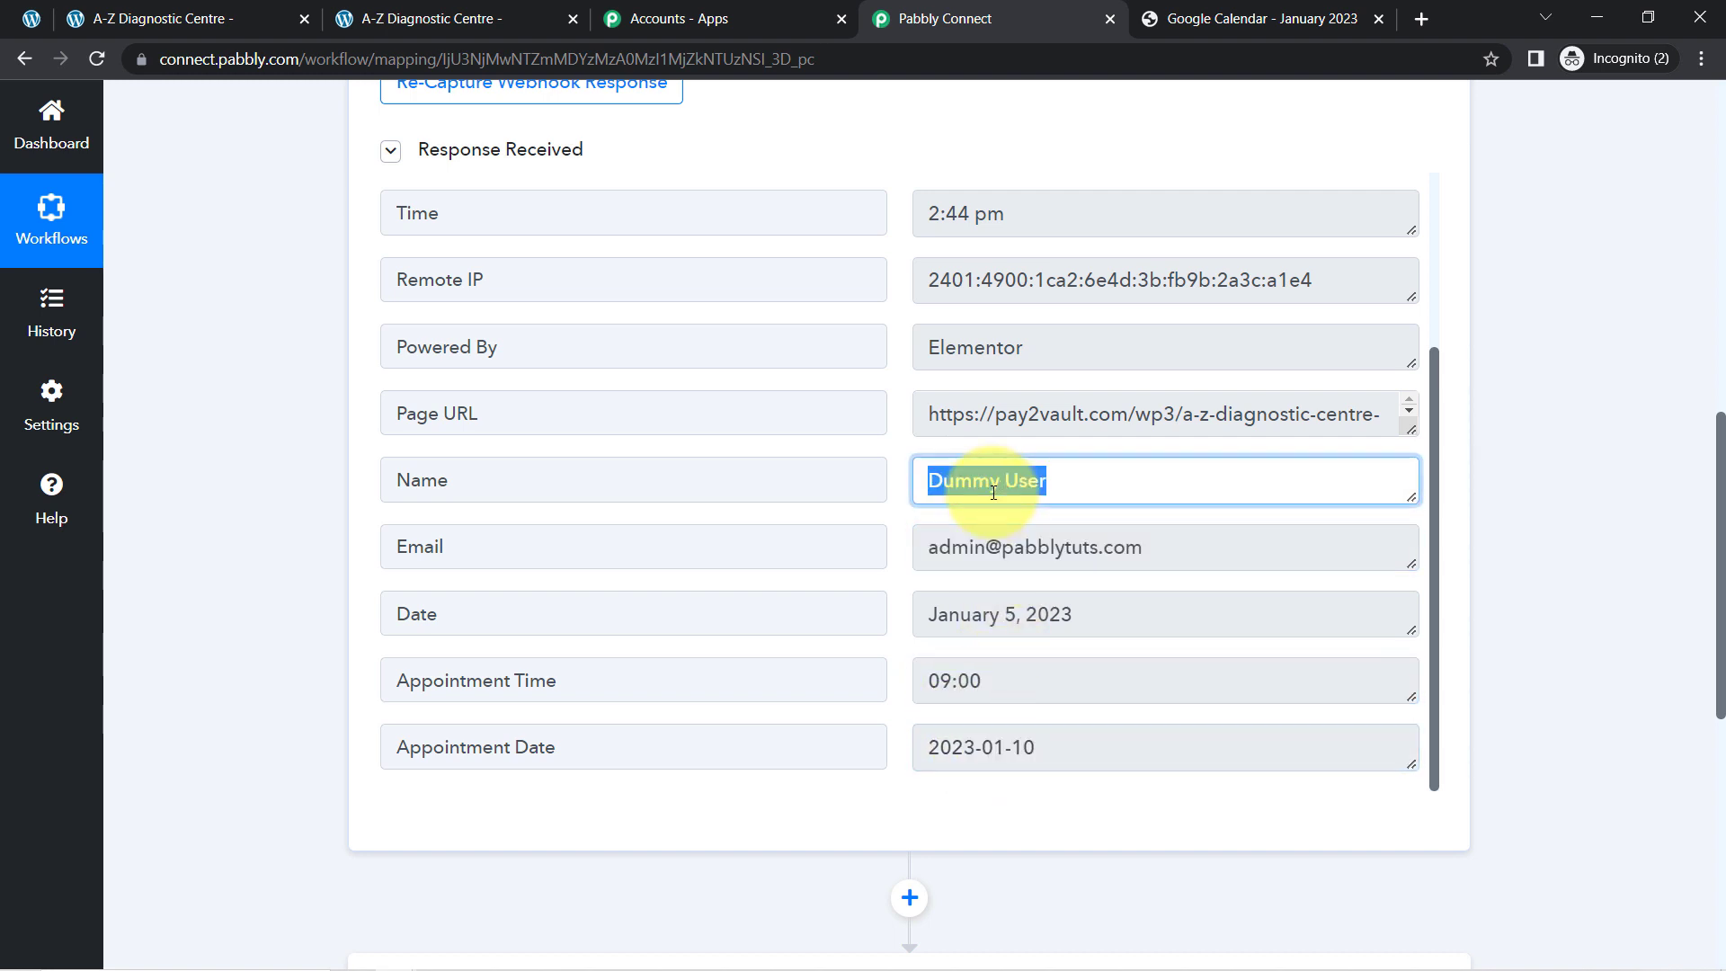
- Set the workflow's action app to Google Meet with Schedule a Meeting as the action event
scroll(1712, 494, down, 8)
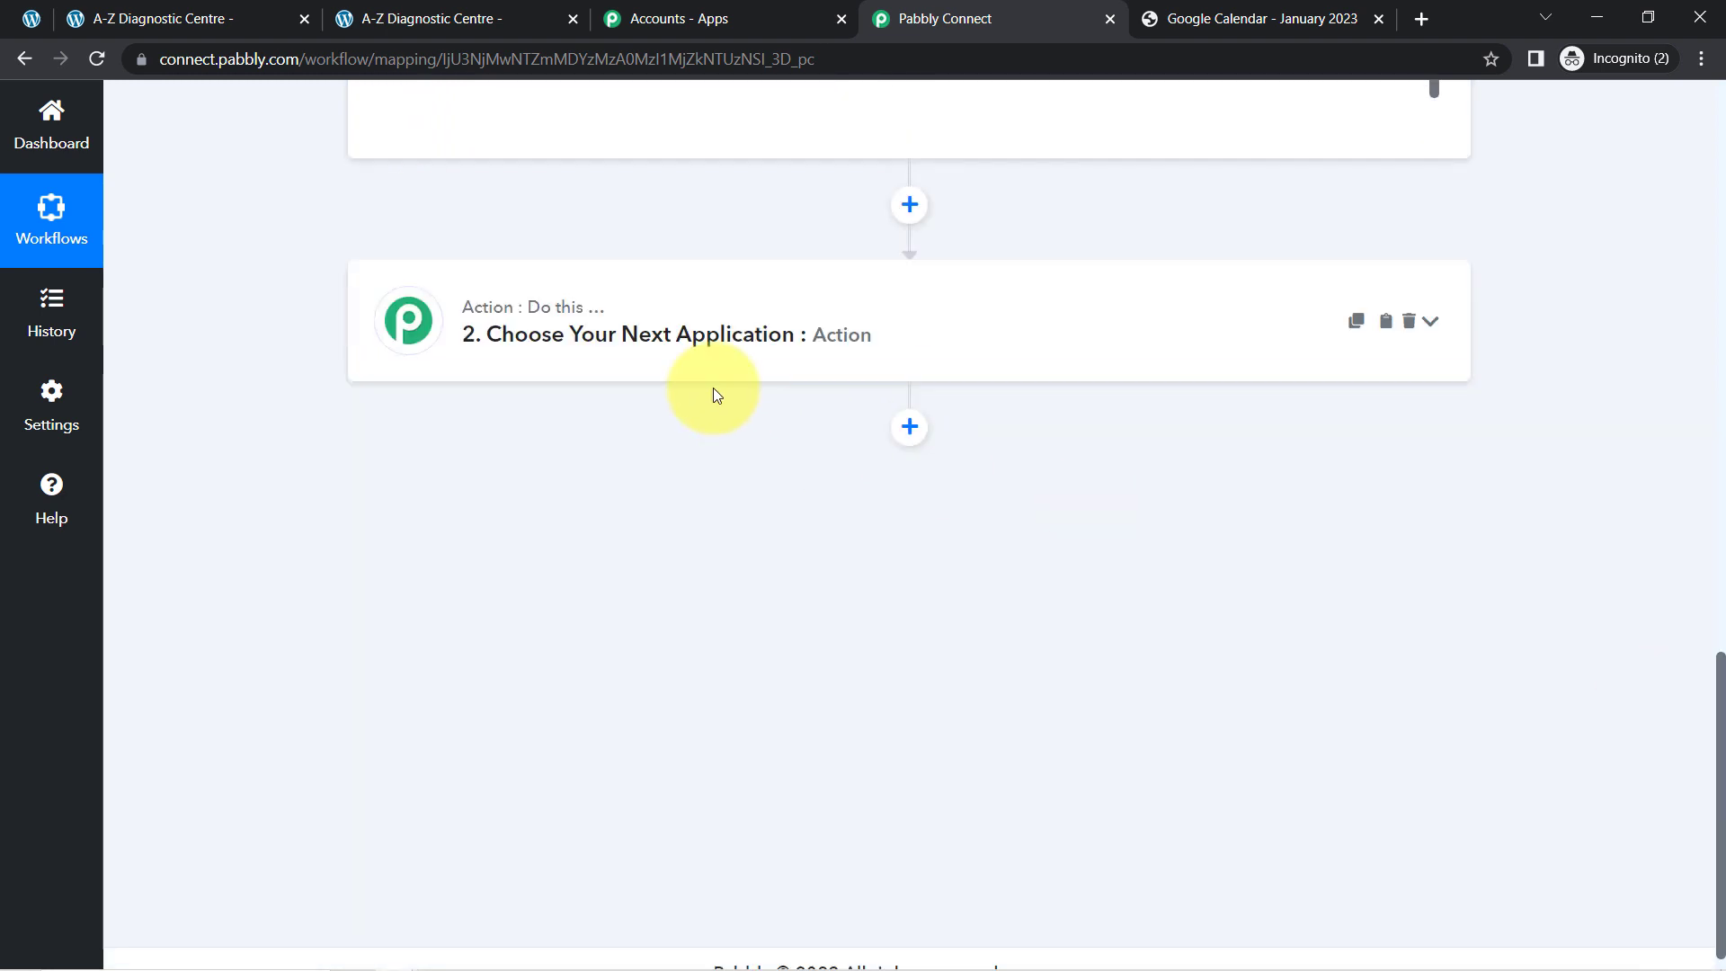
click(614, 306)
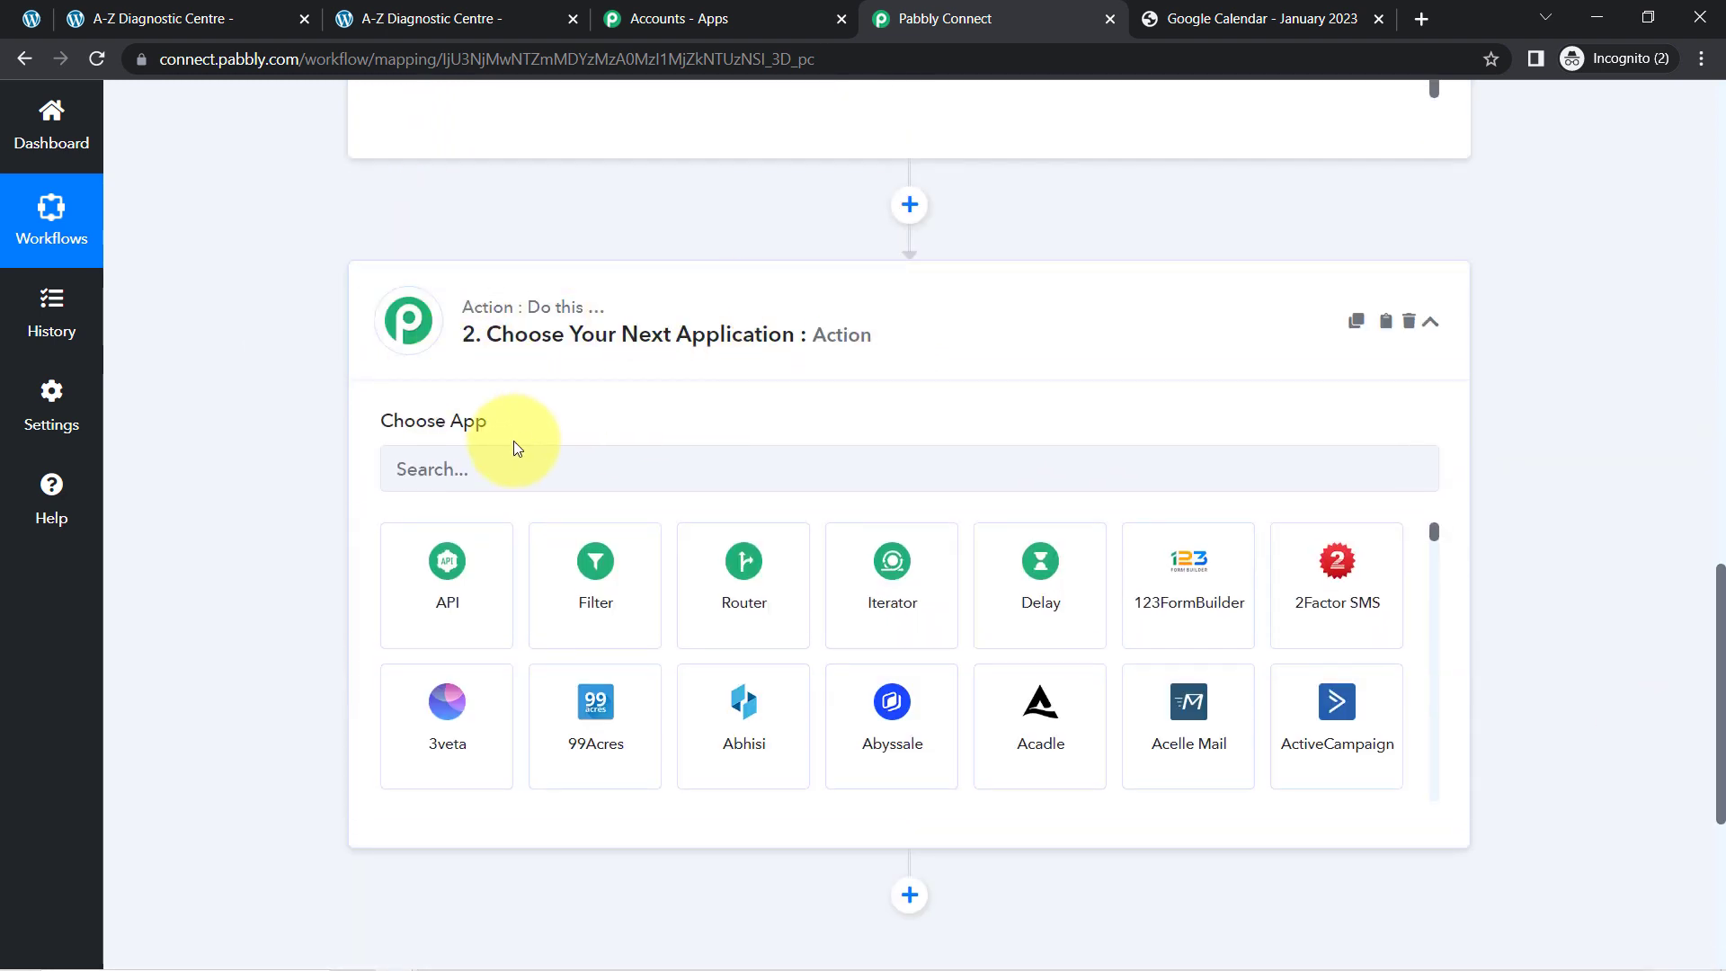
click(524, 475)
text(goo)
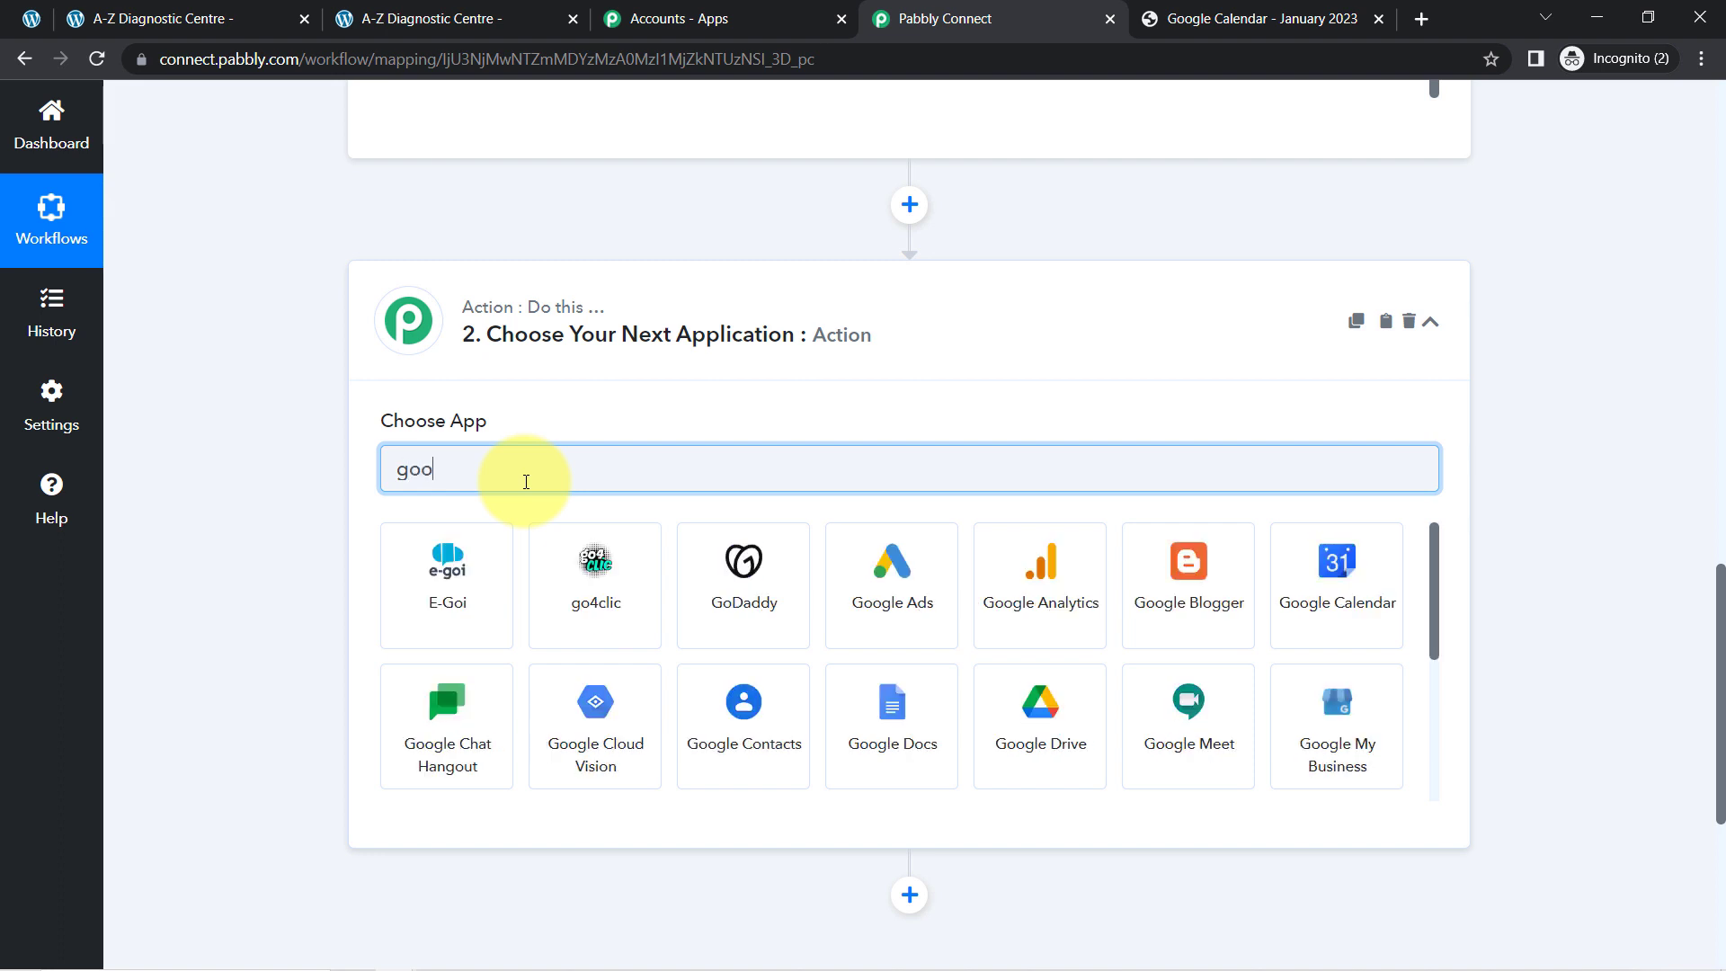
text(gle mee)
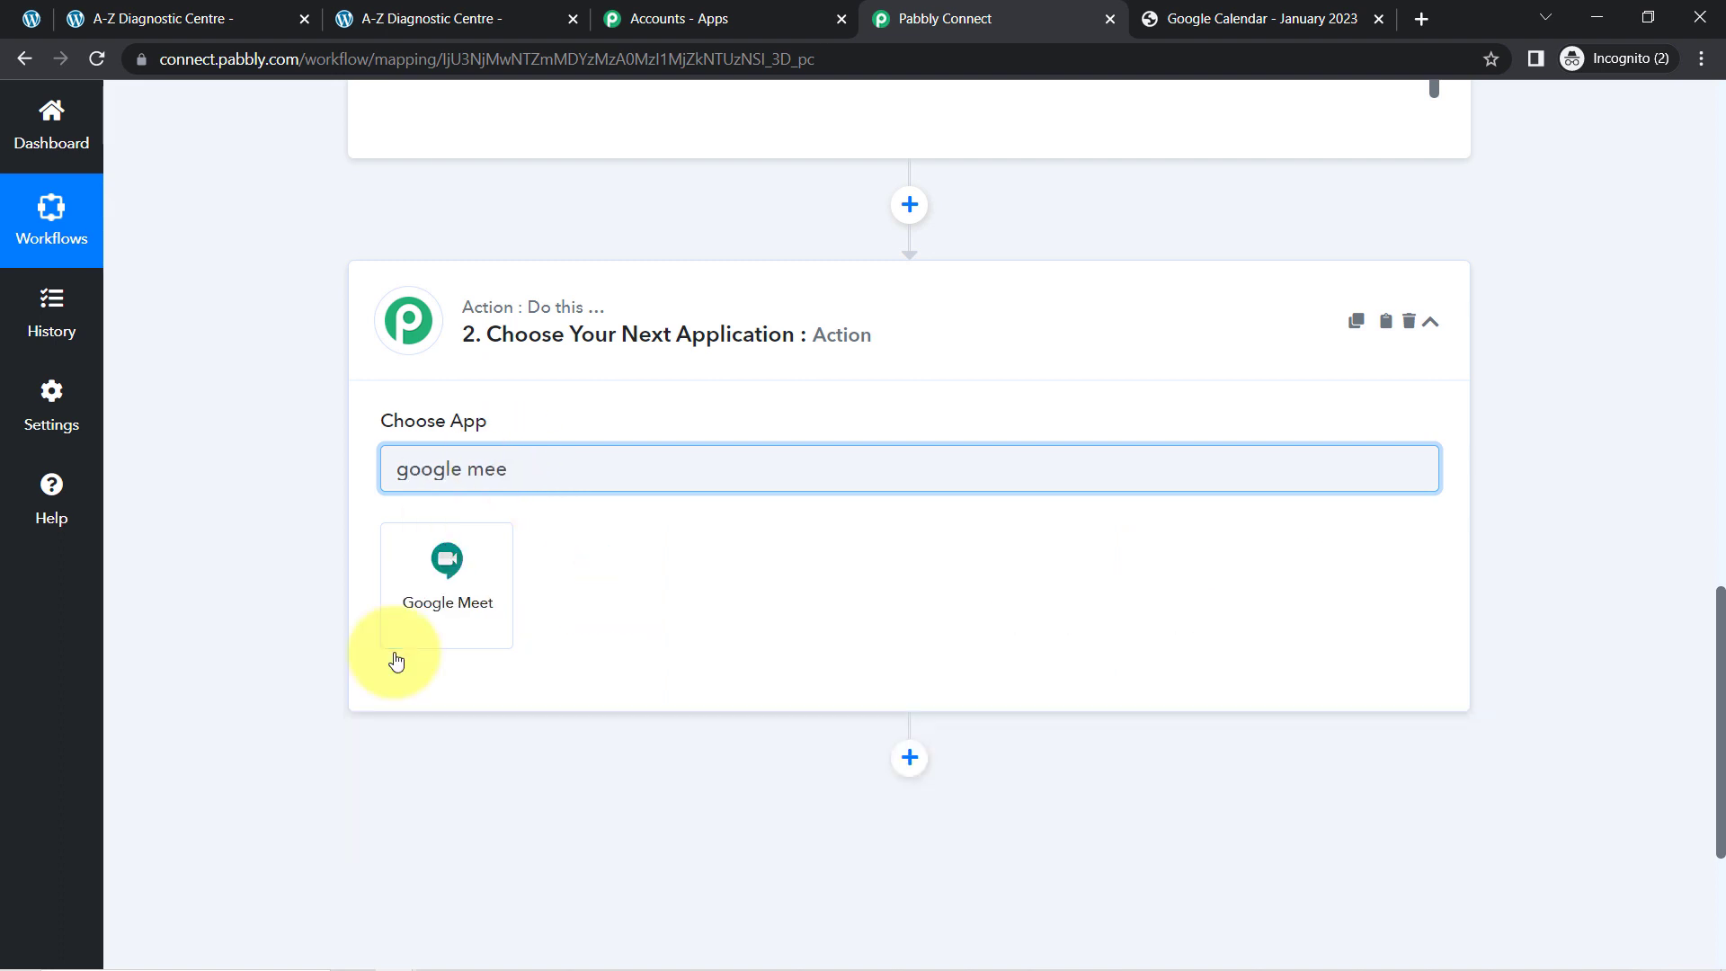
click(427, 589)
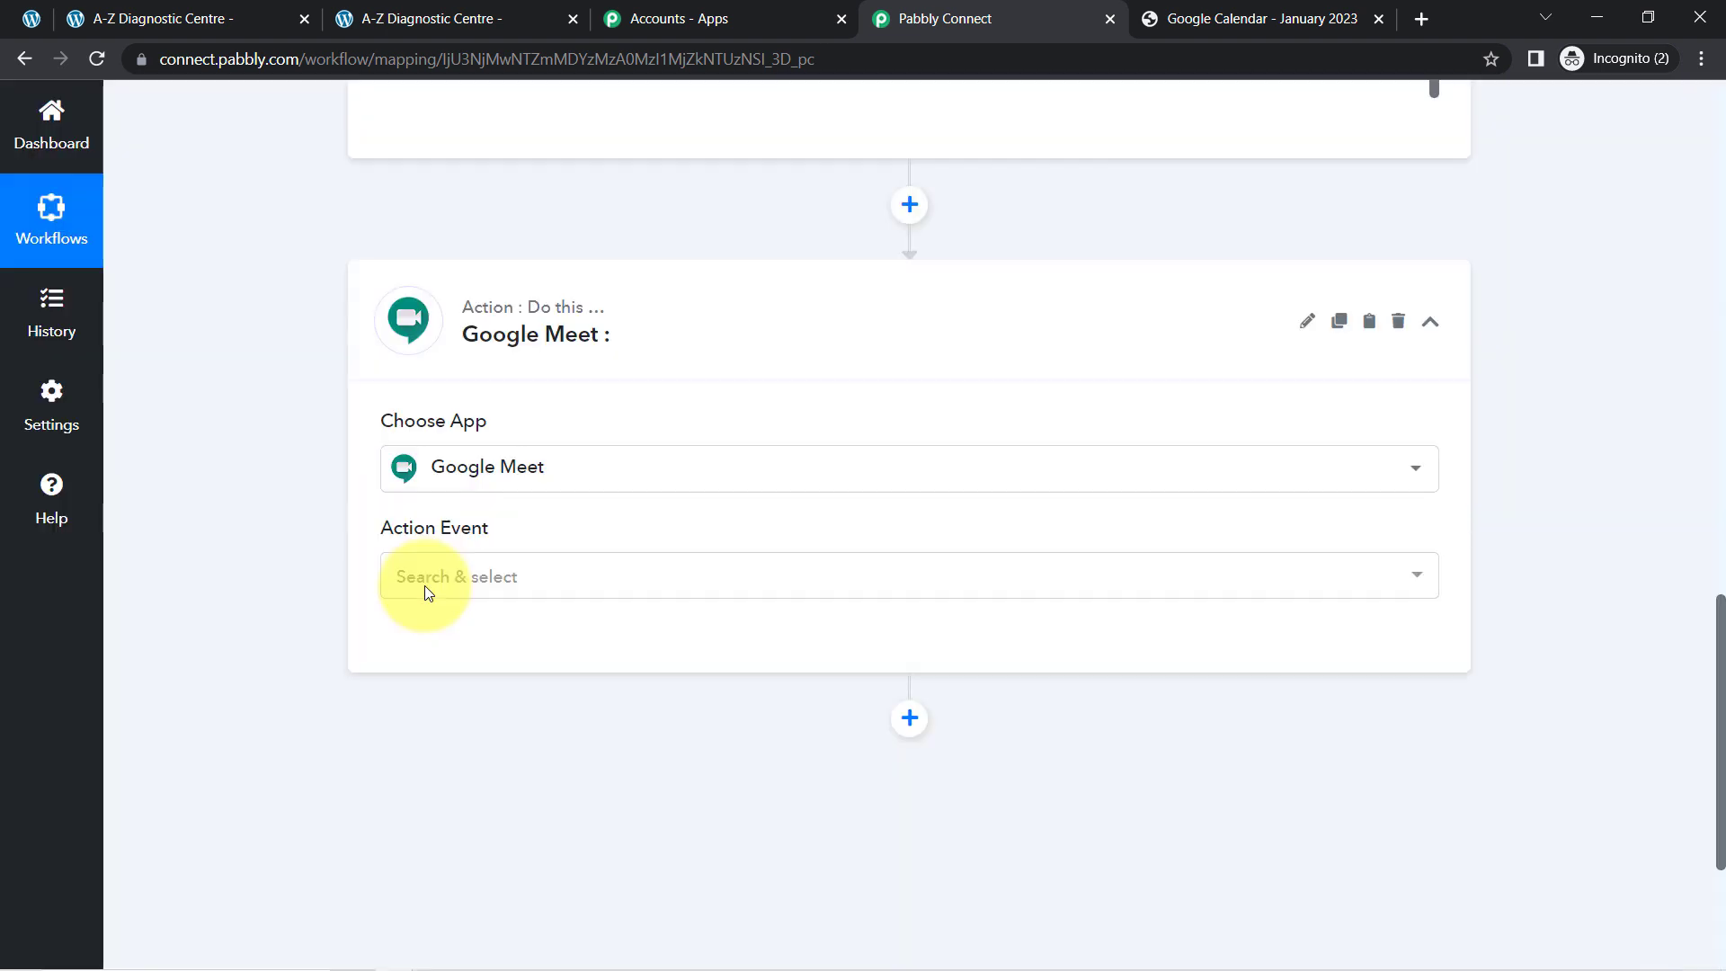
click(430, 587)
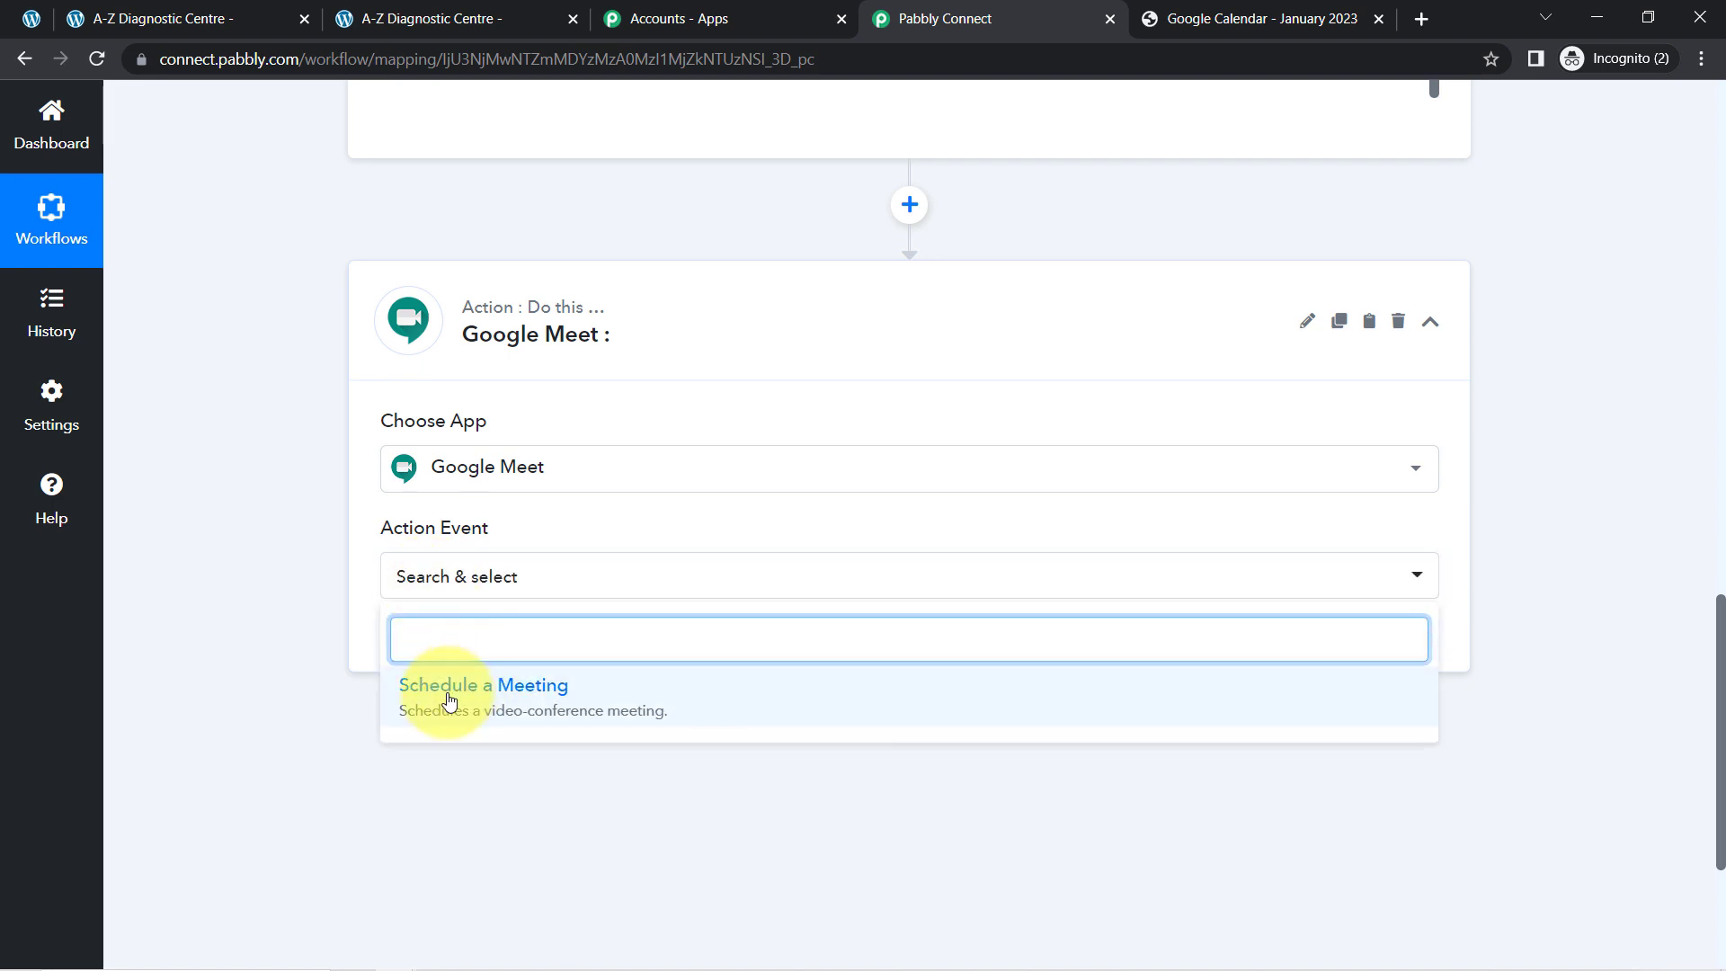
click(444, 694)
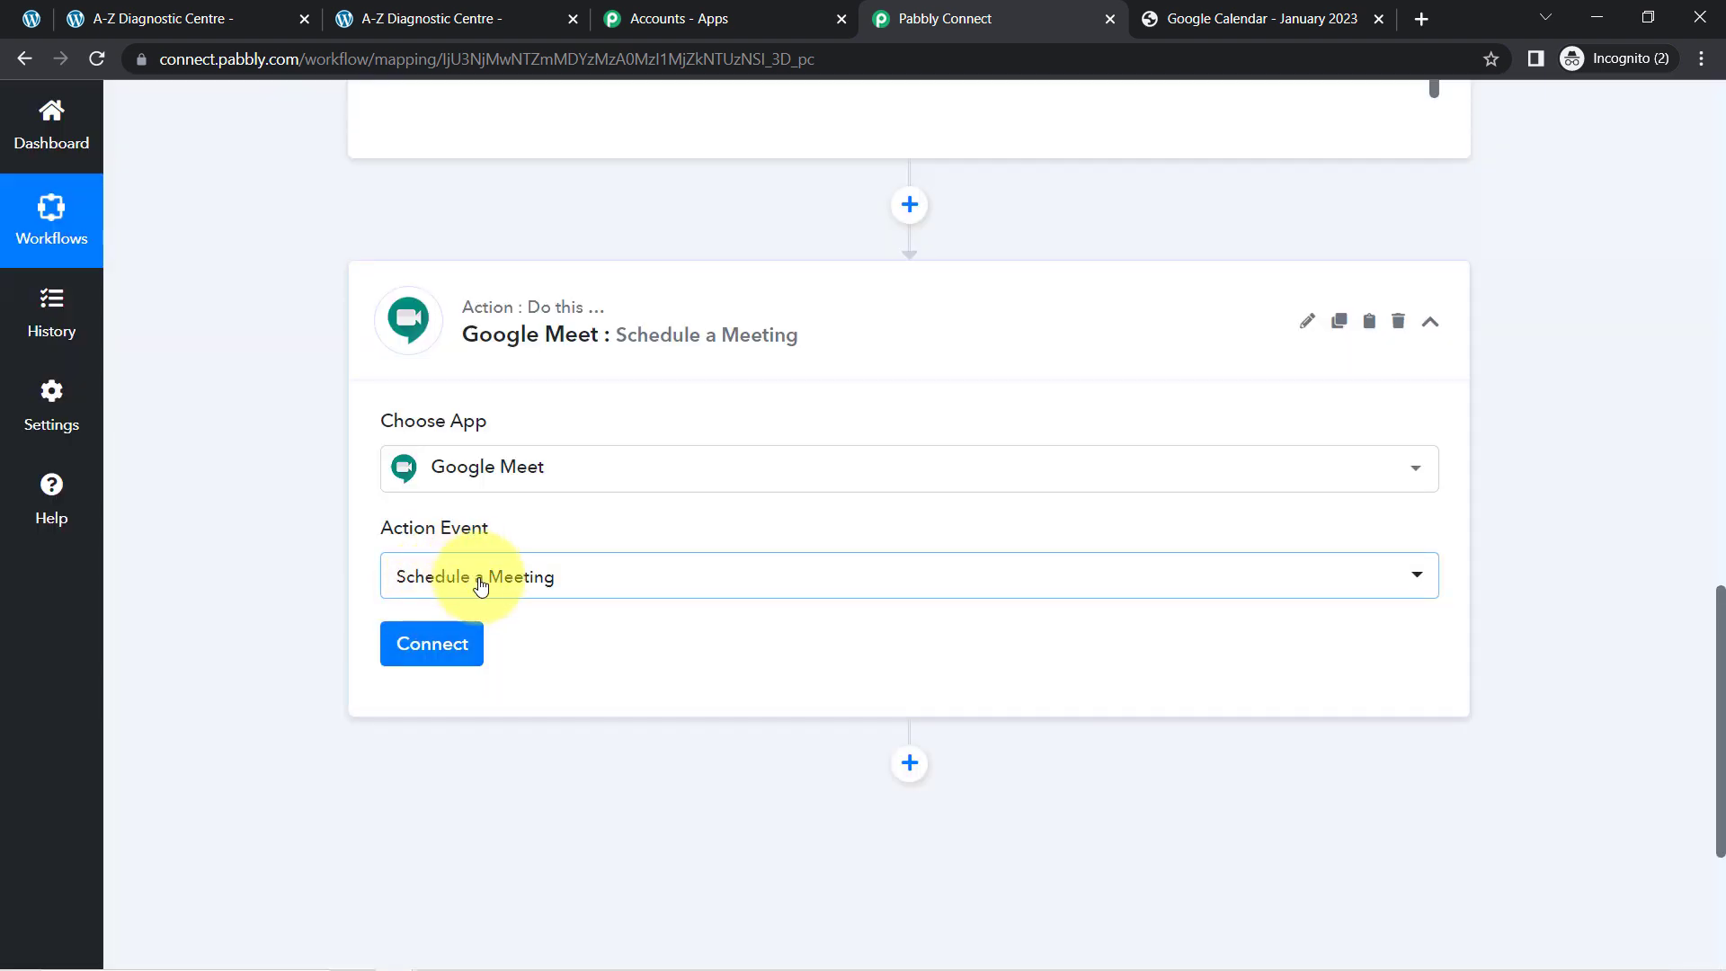
- Connect the Google Meet action using the existing connection Google Meet #2
click(432, 644)
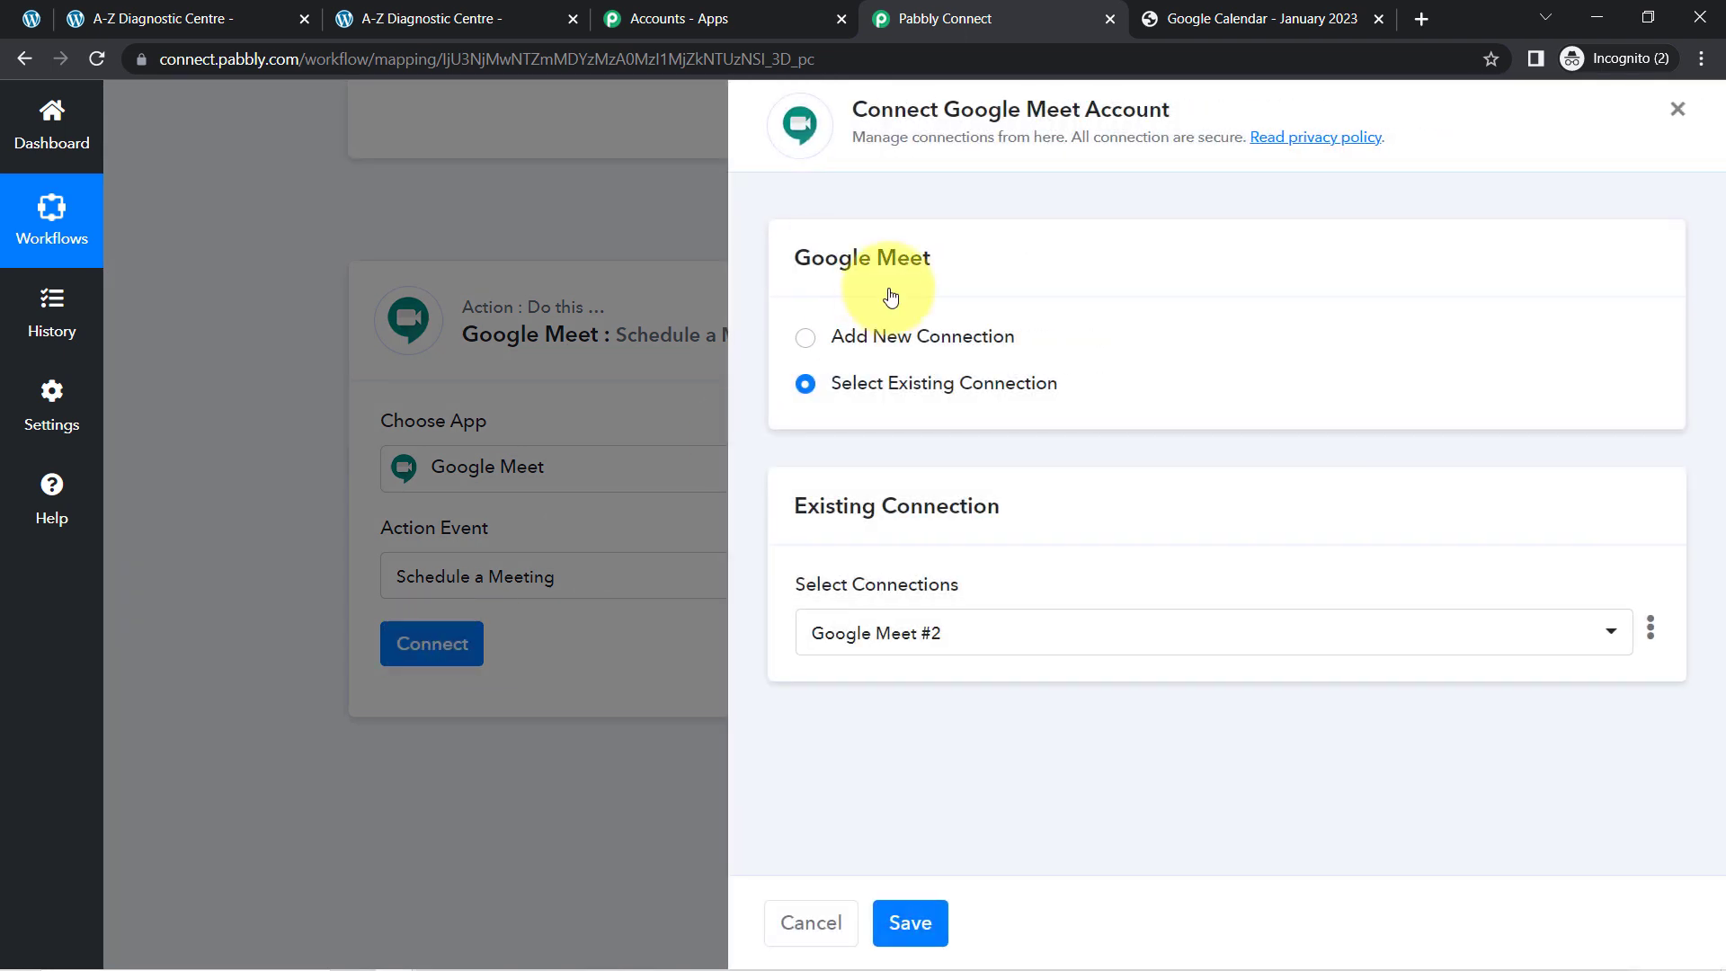
click(876, 345)
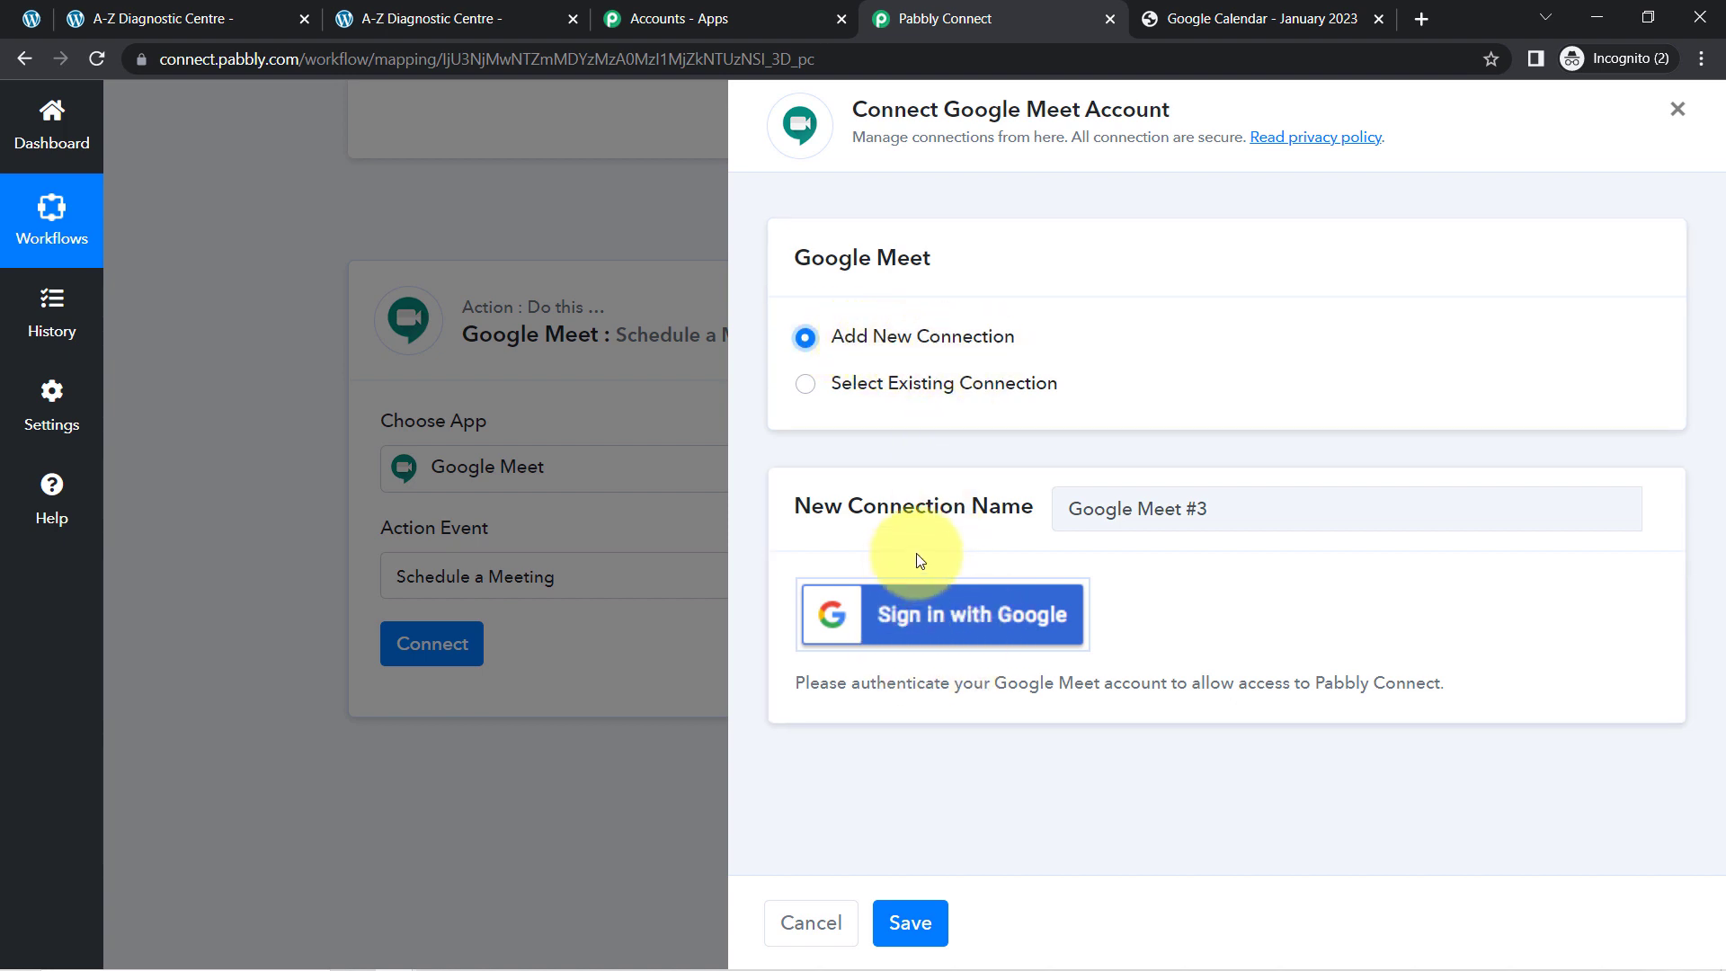
click(949, 387)
click(904, 919)
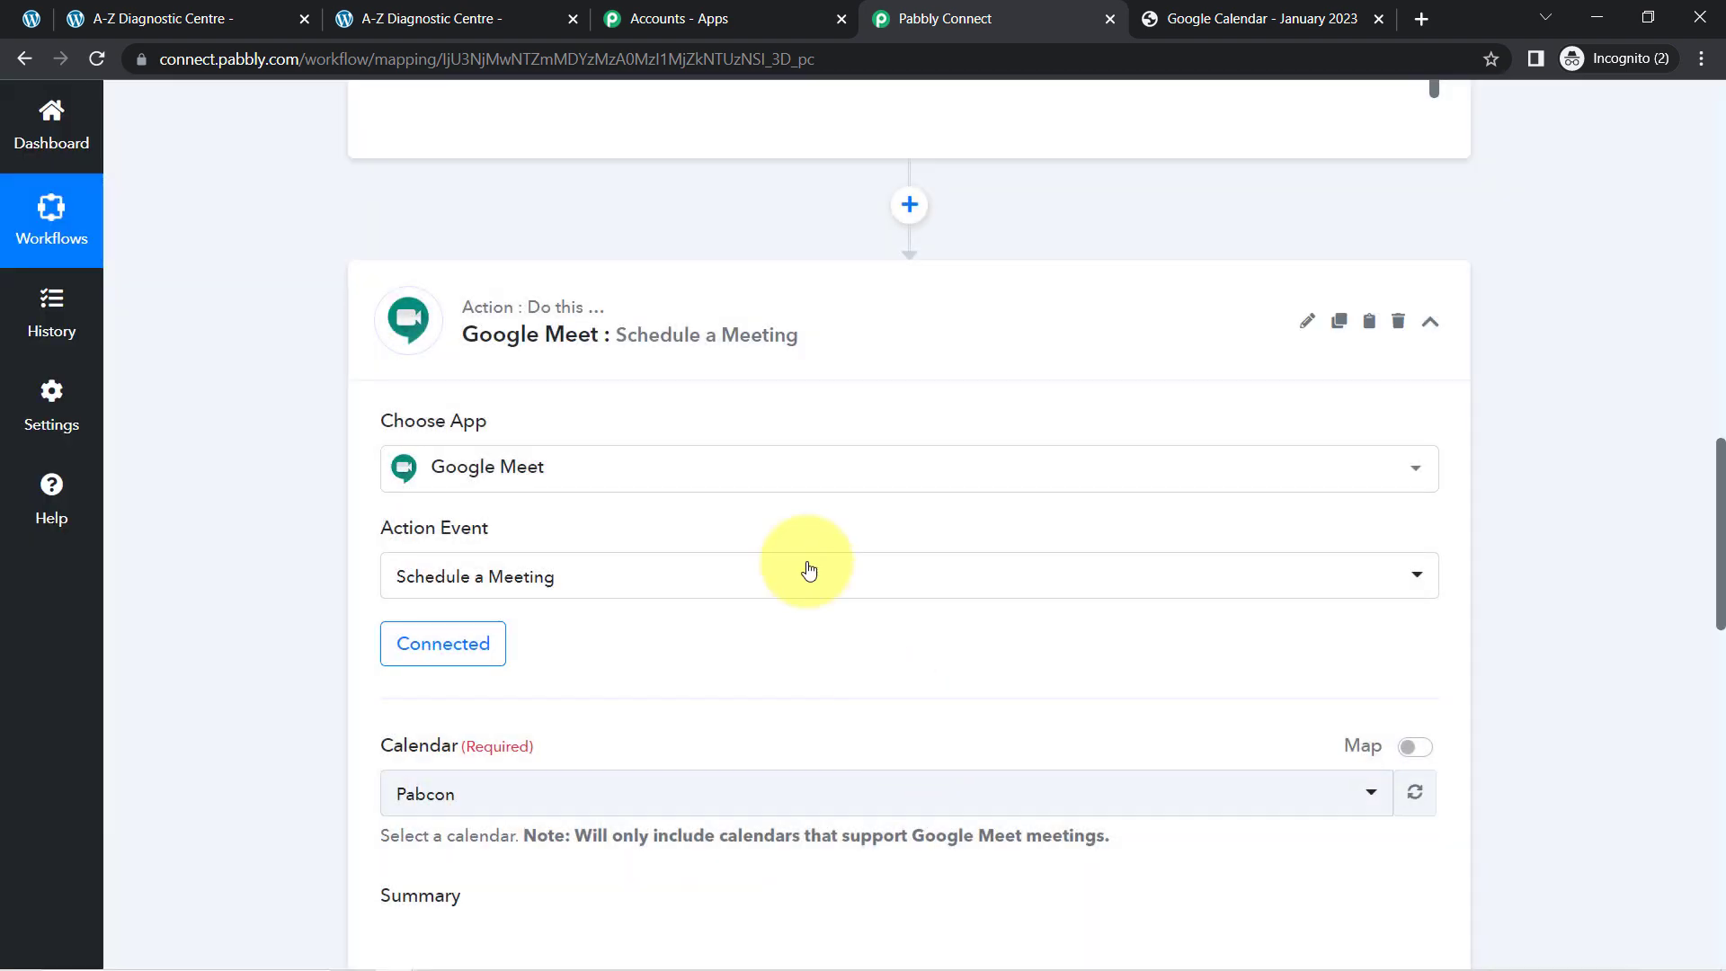
- Look up the Pabcon calendar in Google Calendar and select Pabcon as the meeting's calendar in Pabbly Connect
scroll(1720, 539, down, 1)
scroll(1720, 539, down, 4)
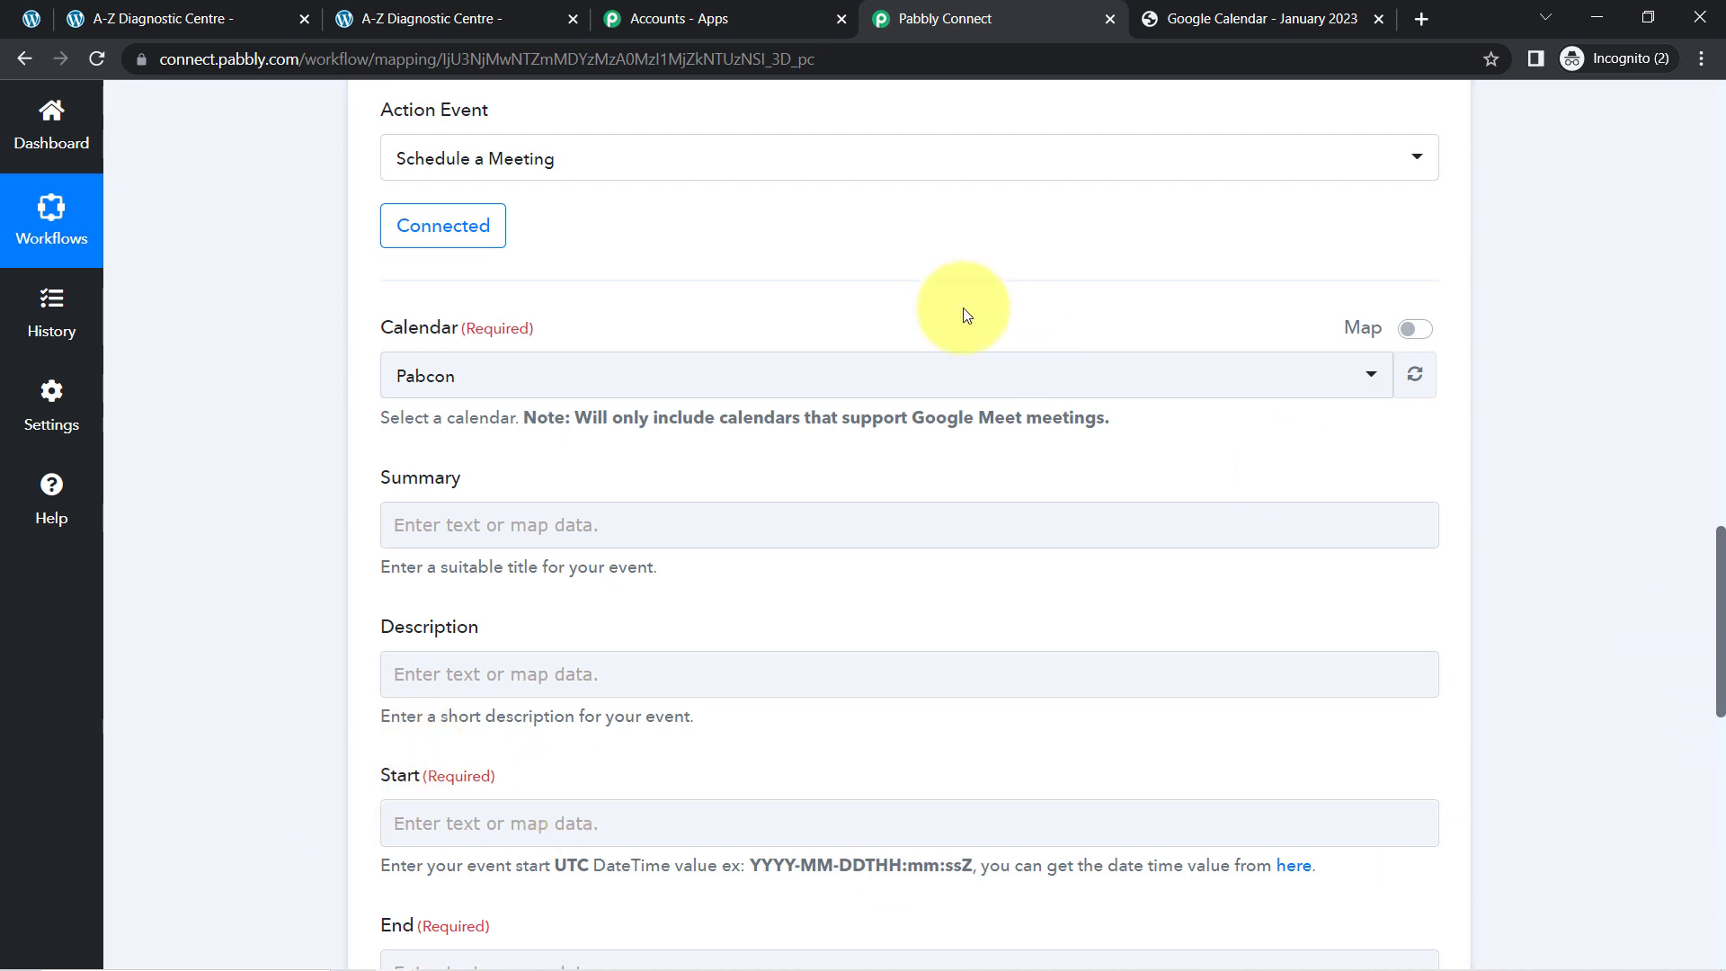
click(426, 372)
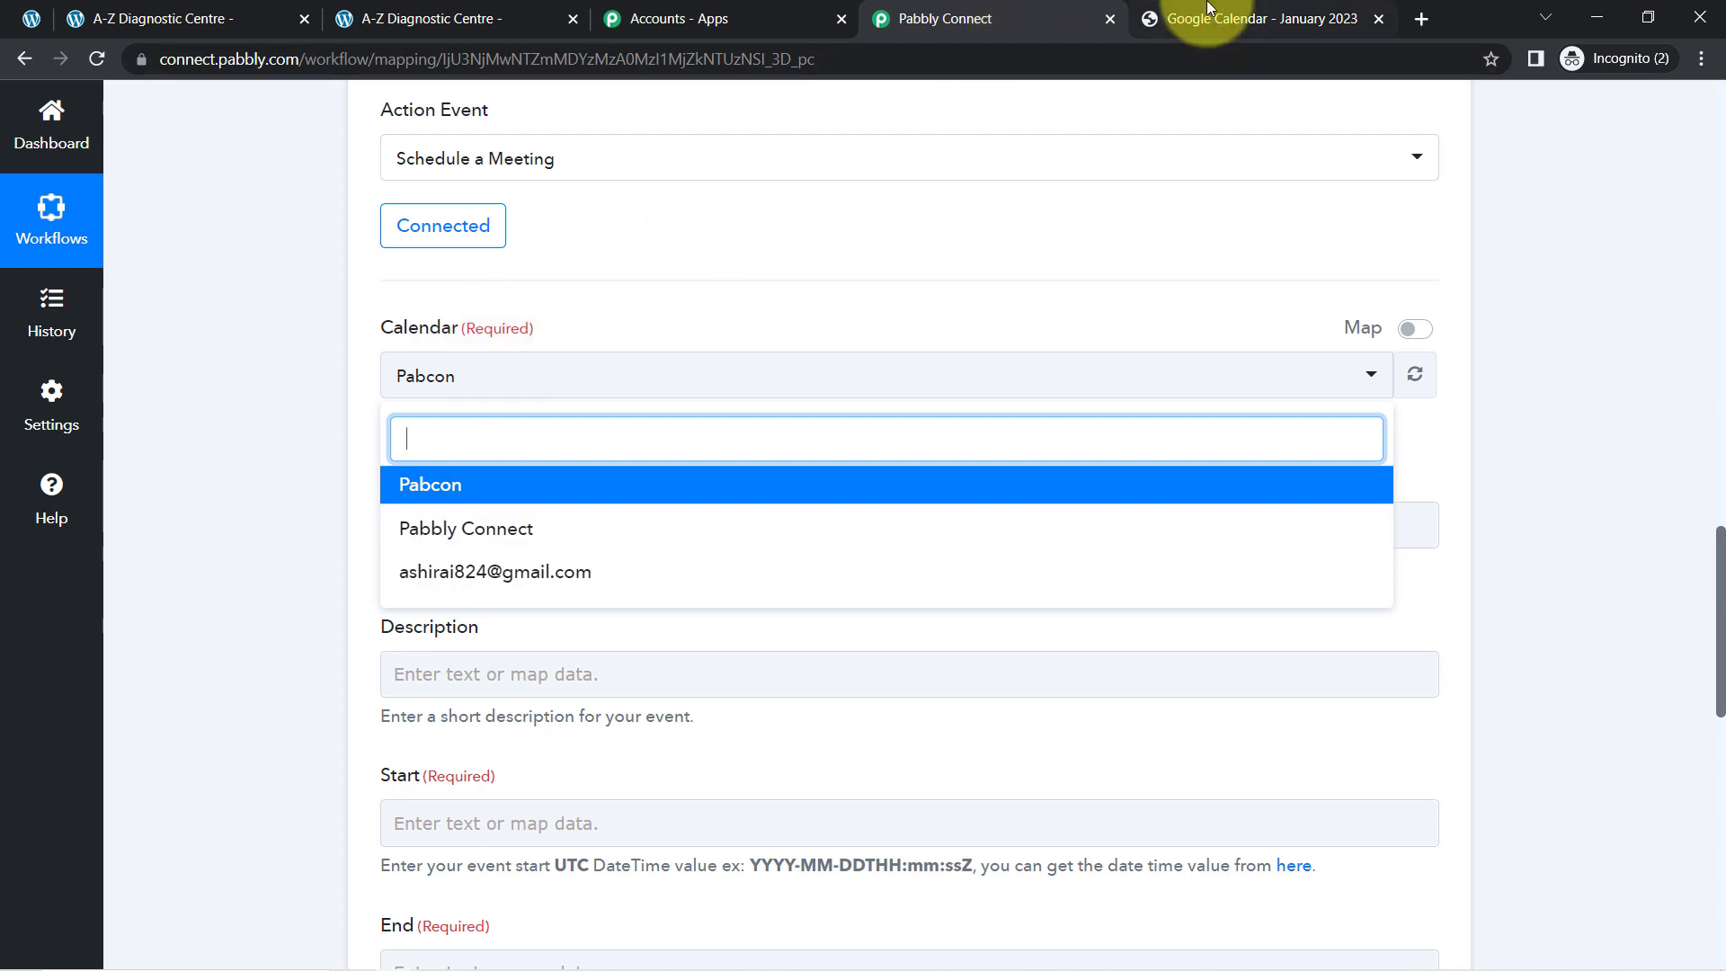
click(1259, 19)
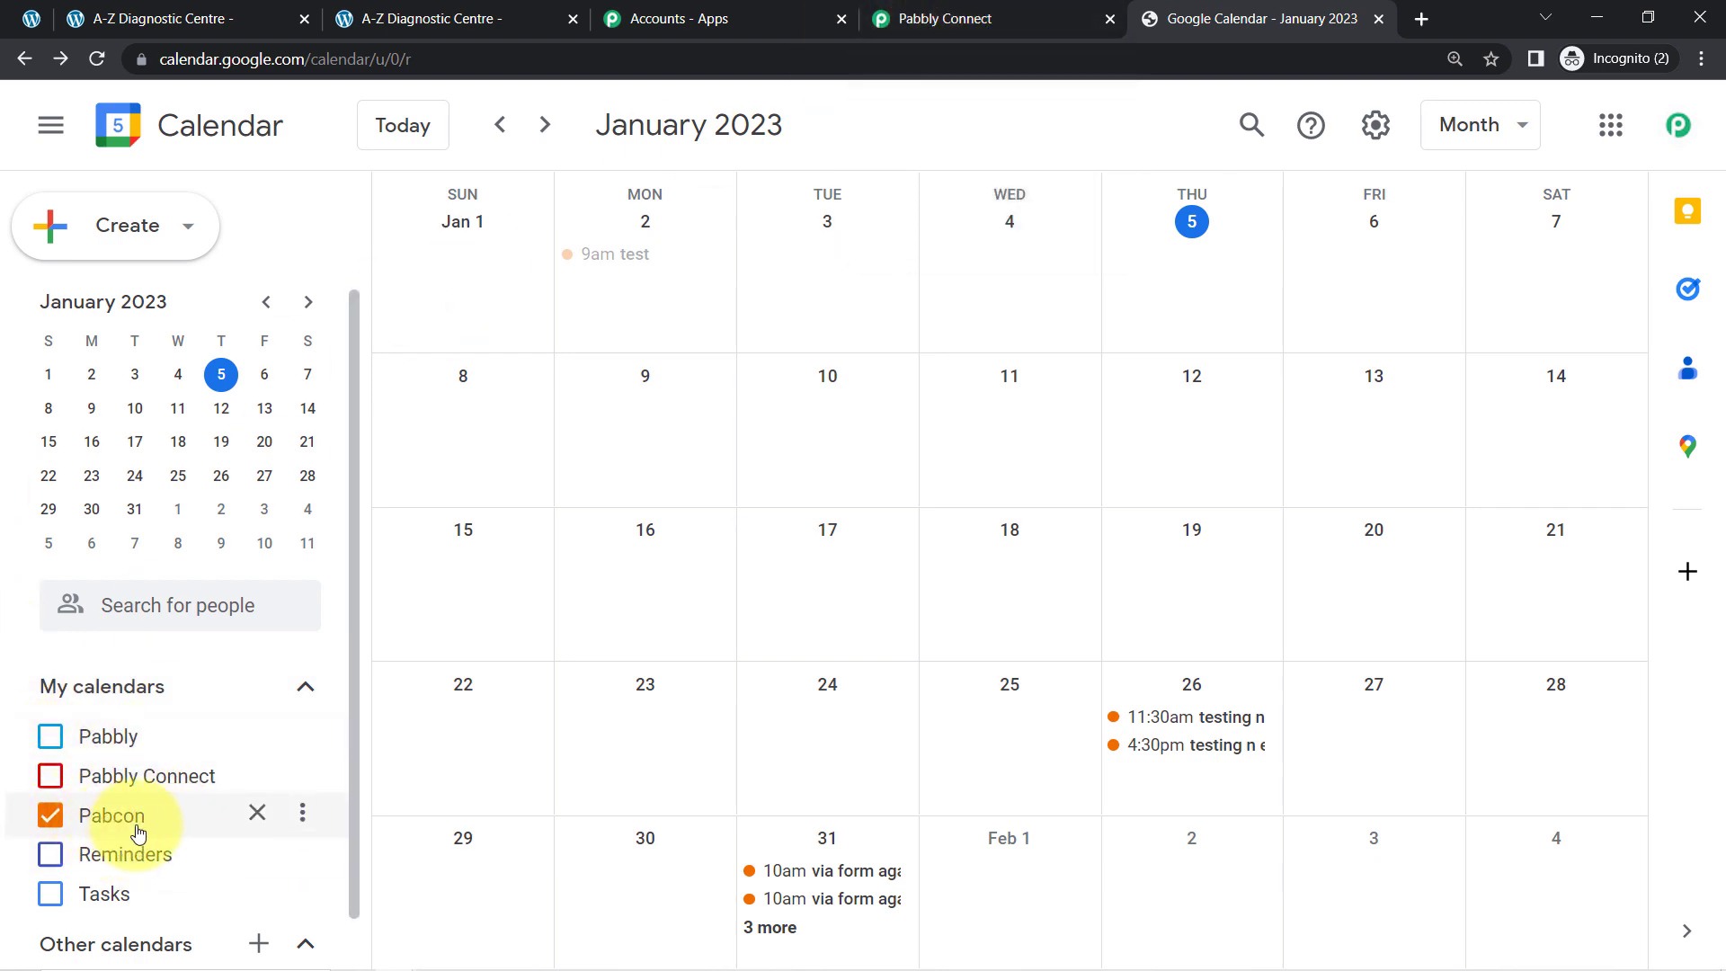
click(926, 19)
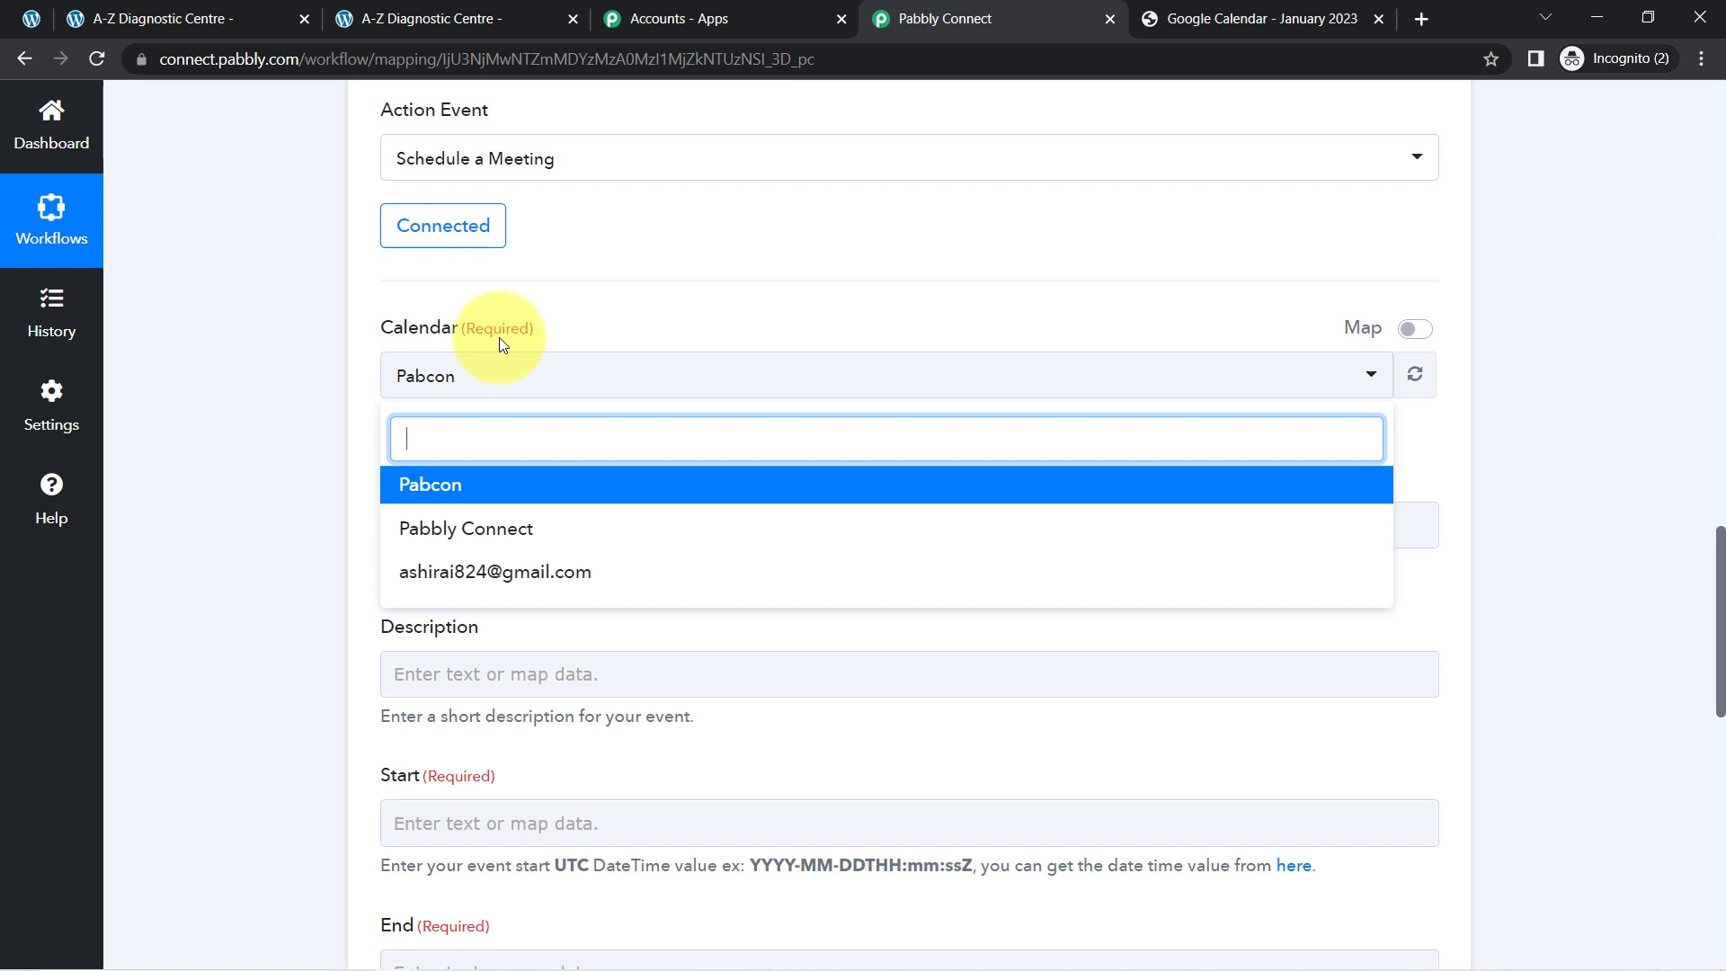
click(407, 490)
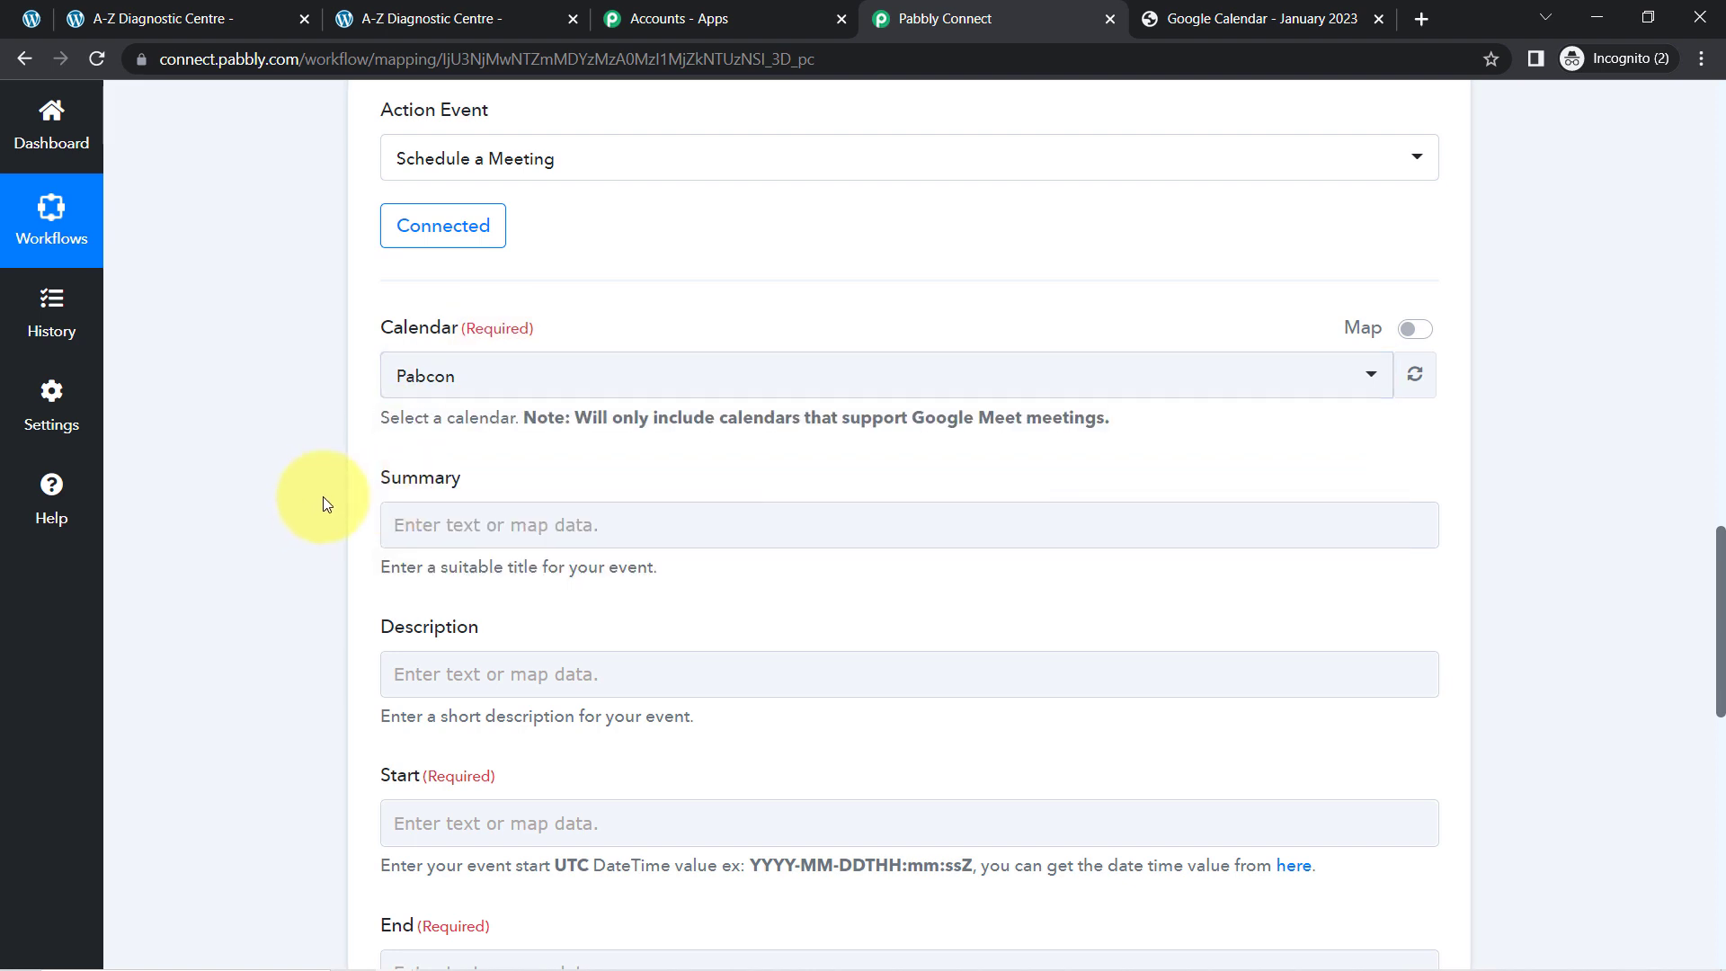
- Enter "A New Appointmenet is Scheduled for" as the meeting summary
click(410, 545)
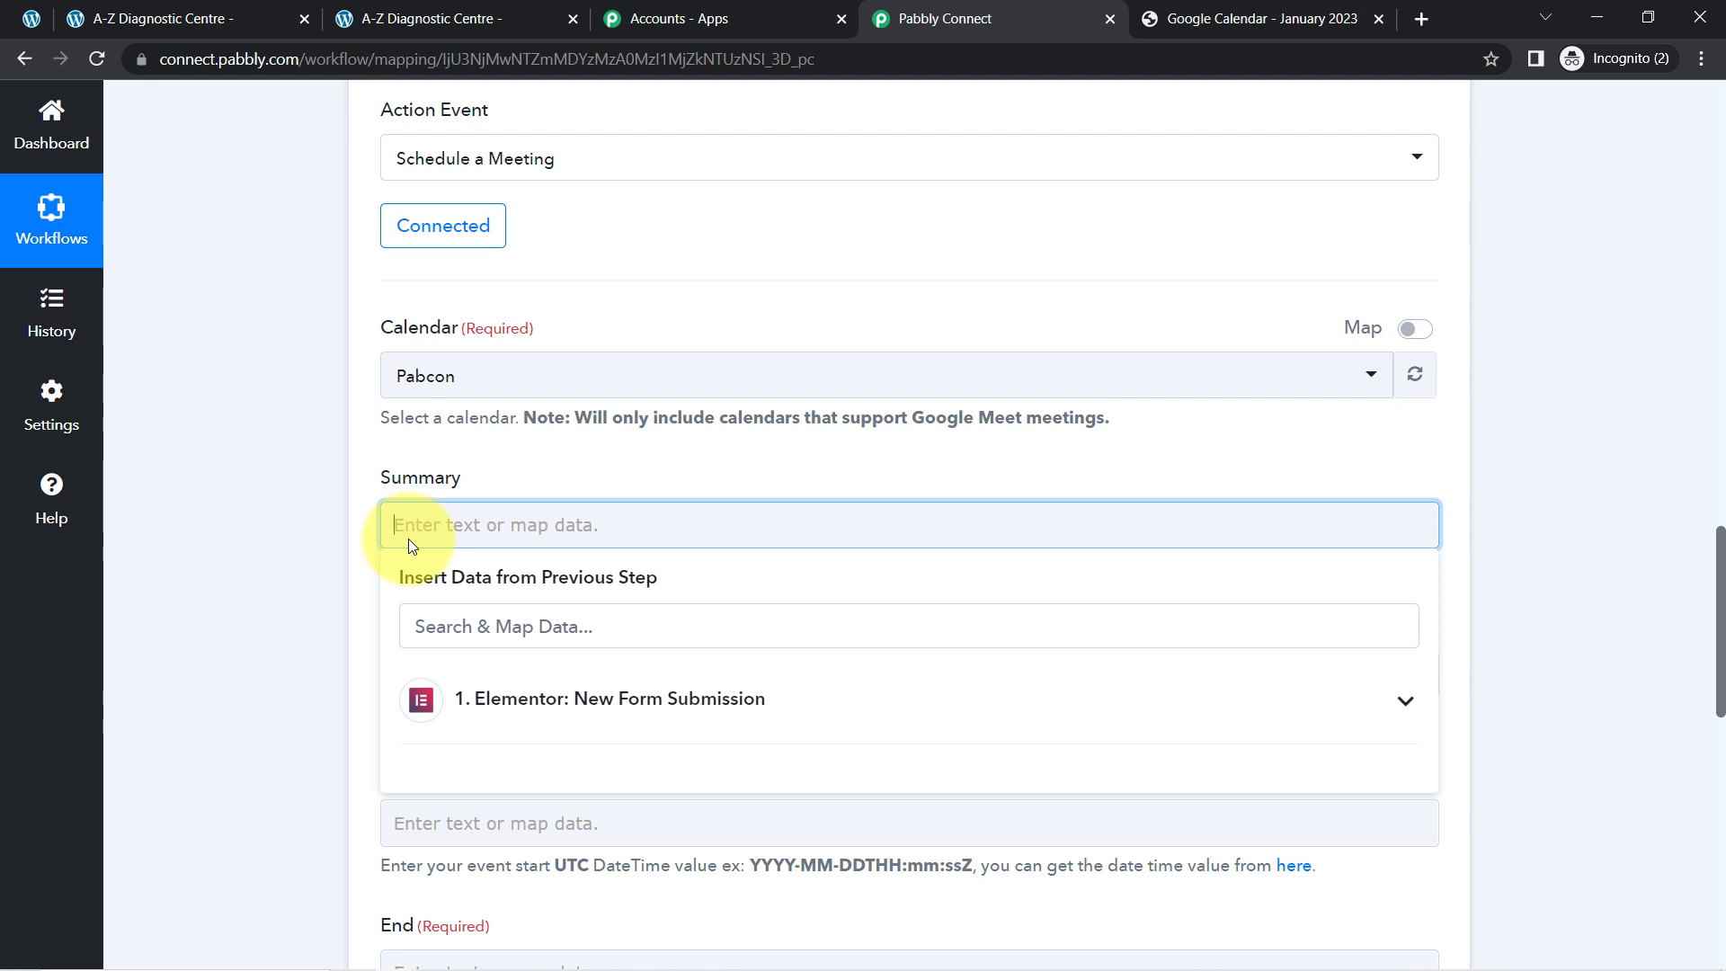
text(A New Appointmenet is Sche)
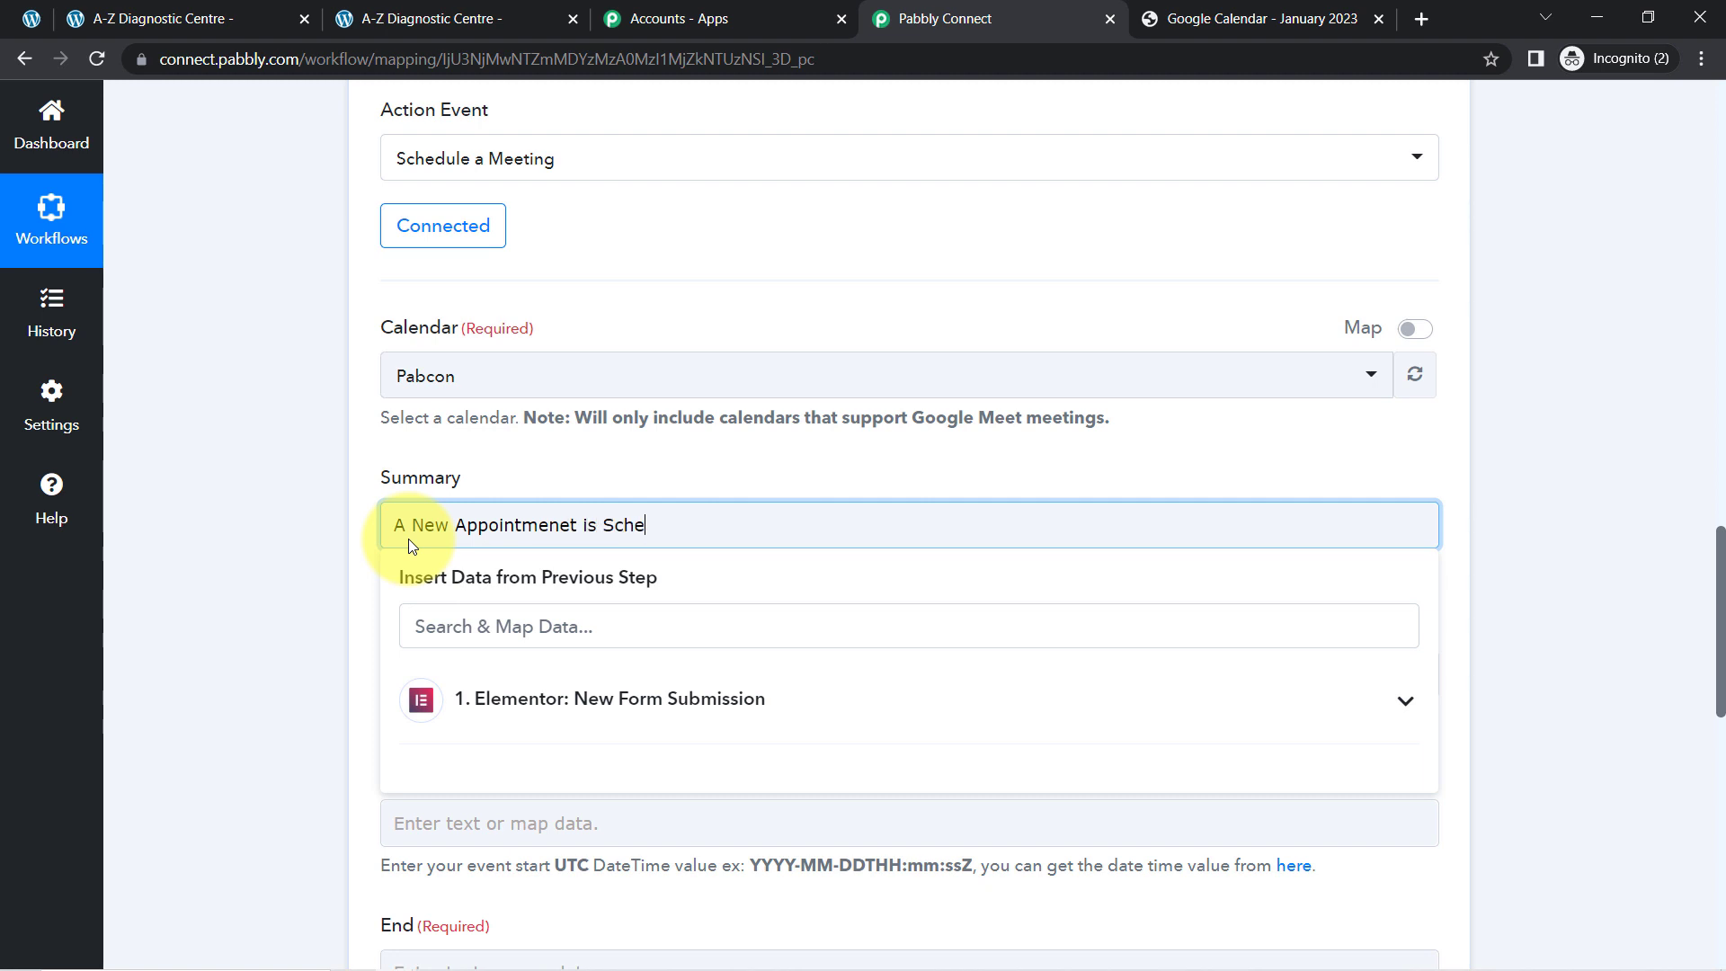
text(d)
key(BackSpace)
text(duled for)
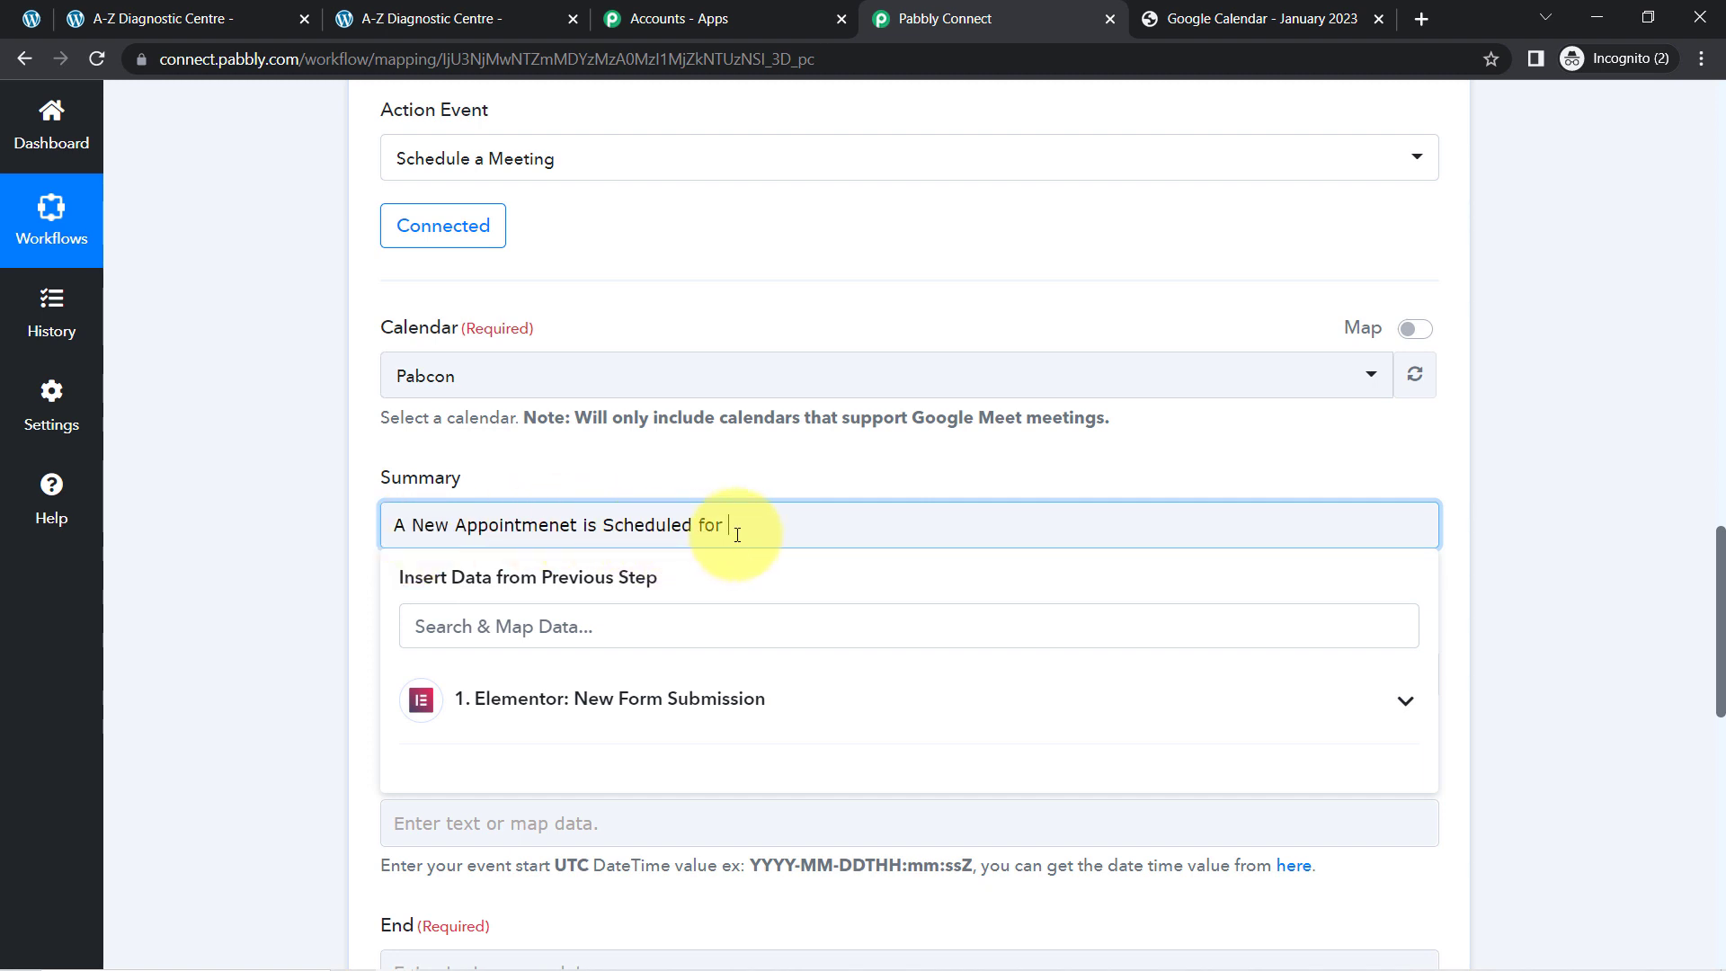
- Append the Name value from the Elementor form submission to the end of the meeting summary
click(1720, 586)
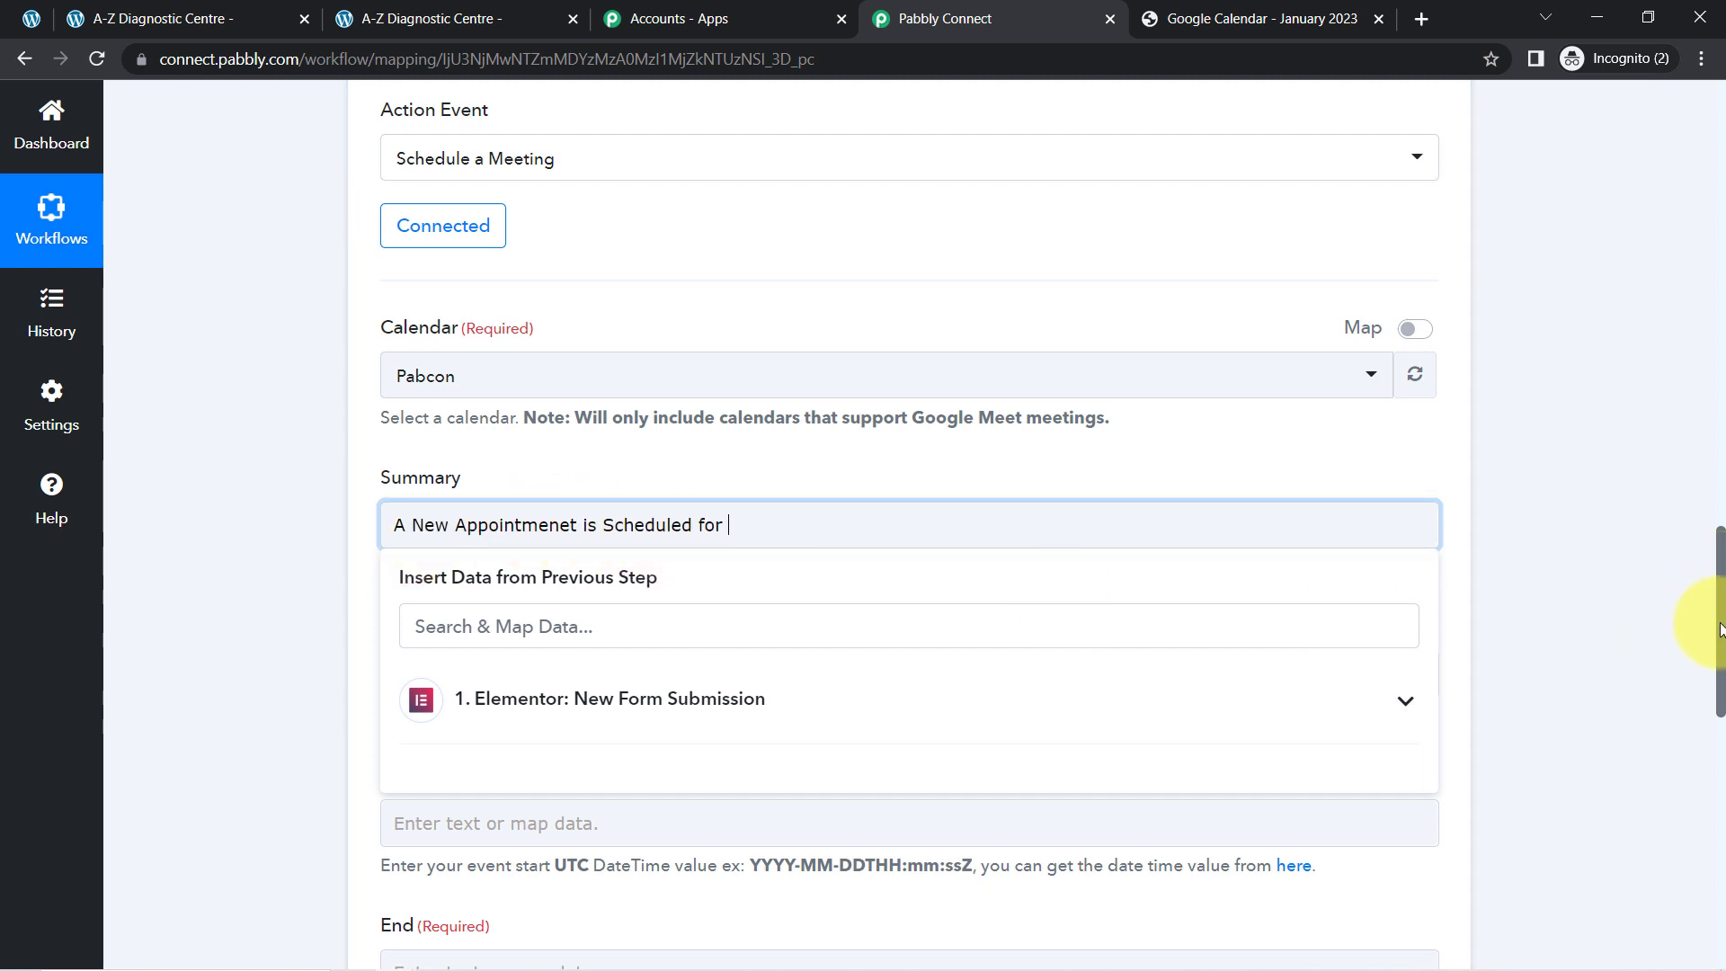
drag(1720, 629, 1695, 423)
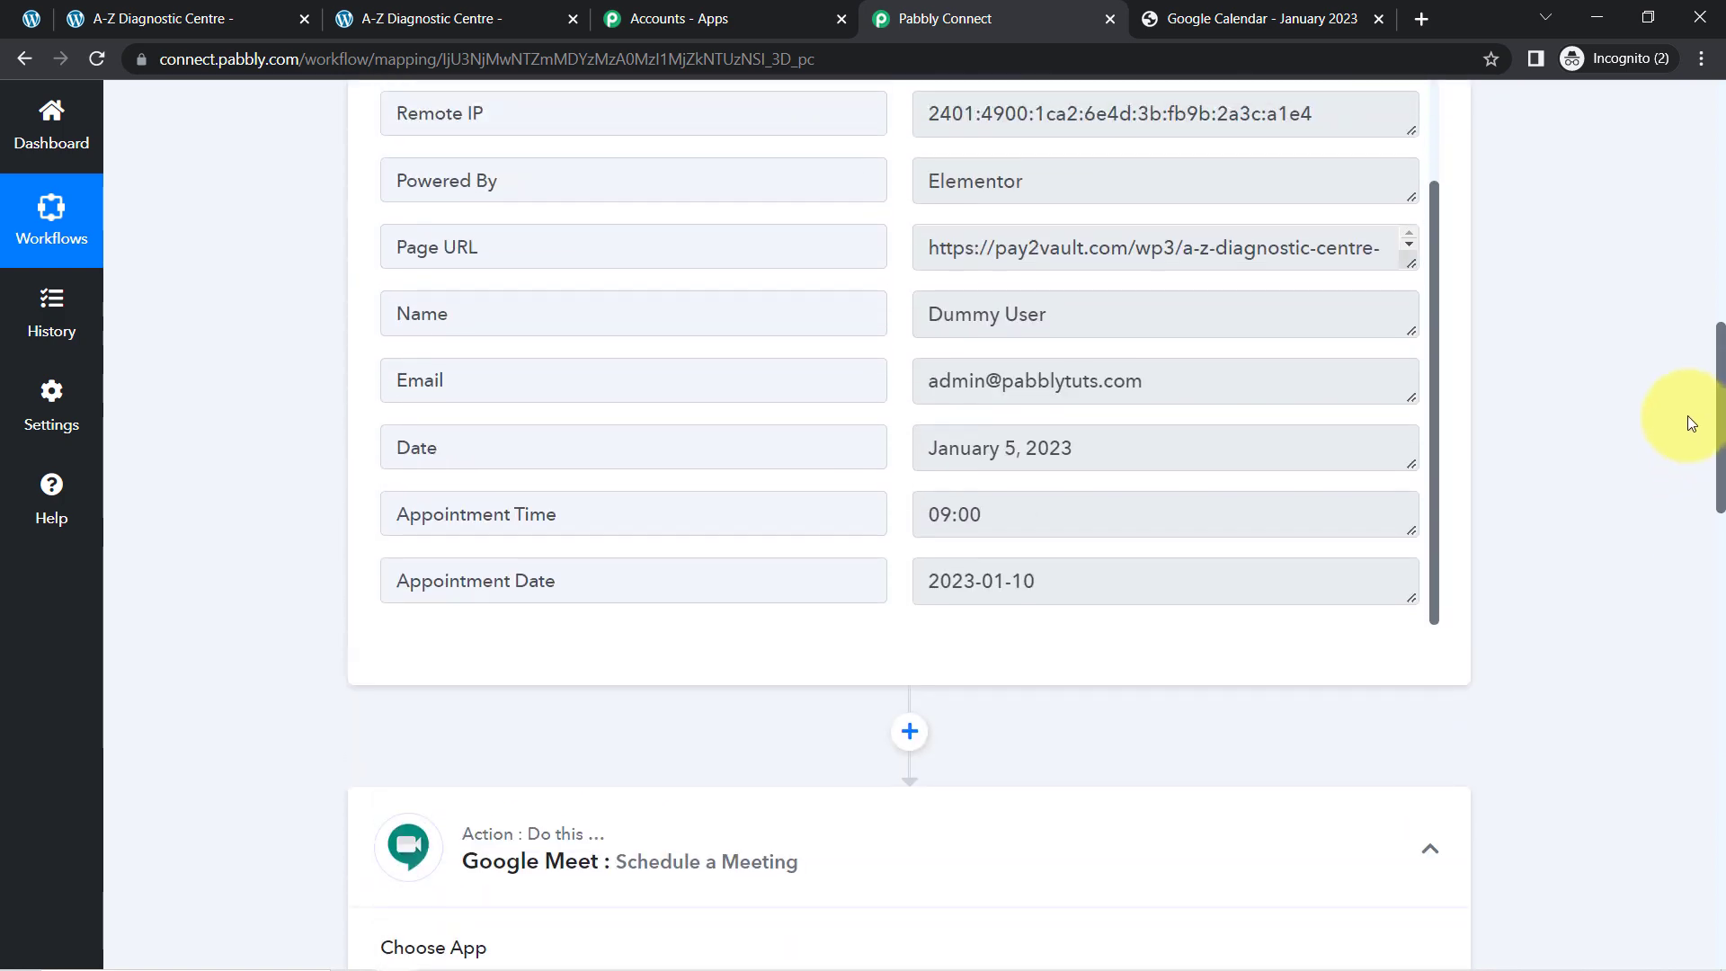
drag(989, 314, 1048, 313)
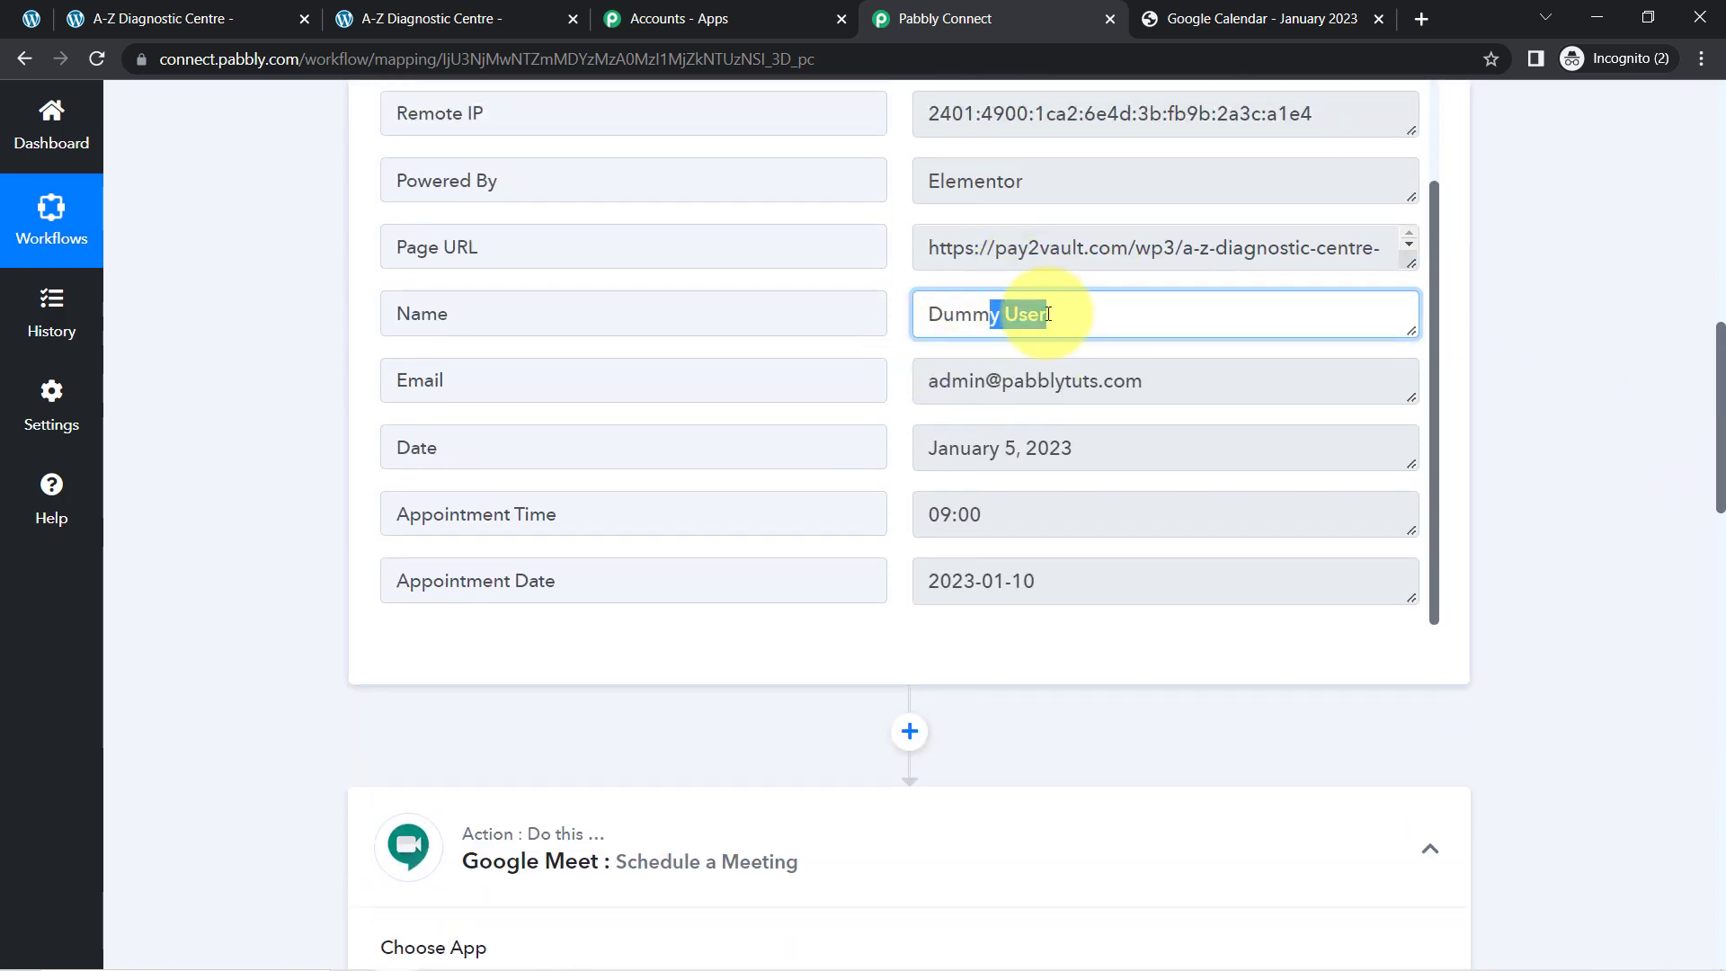
drag(1721, 350, 1720, 567)
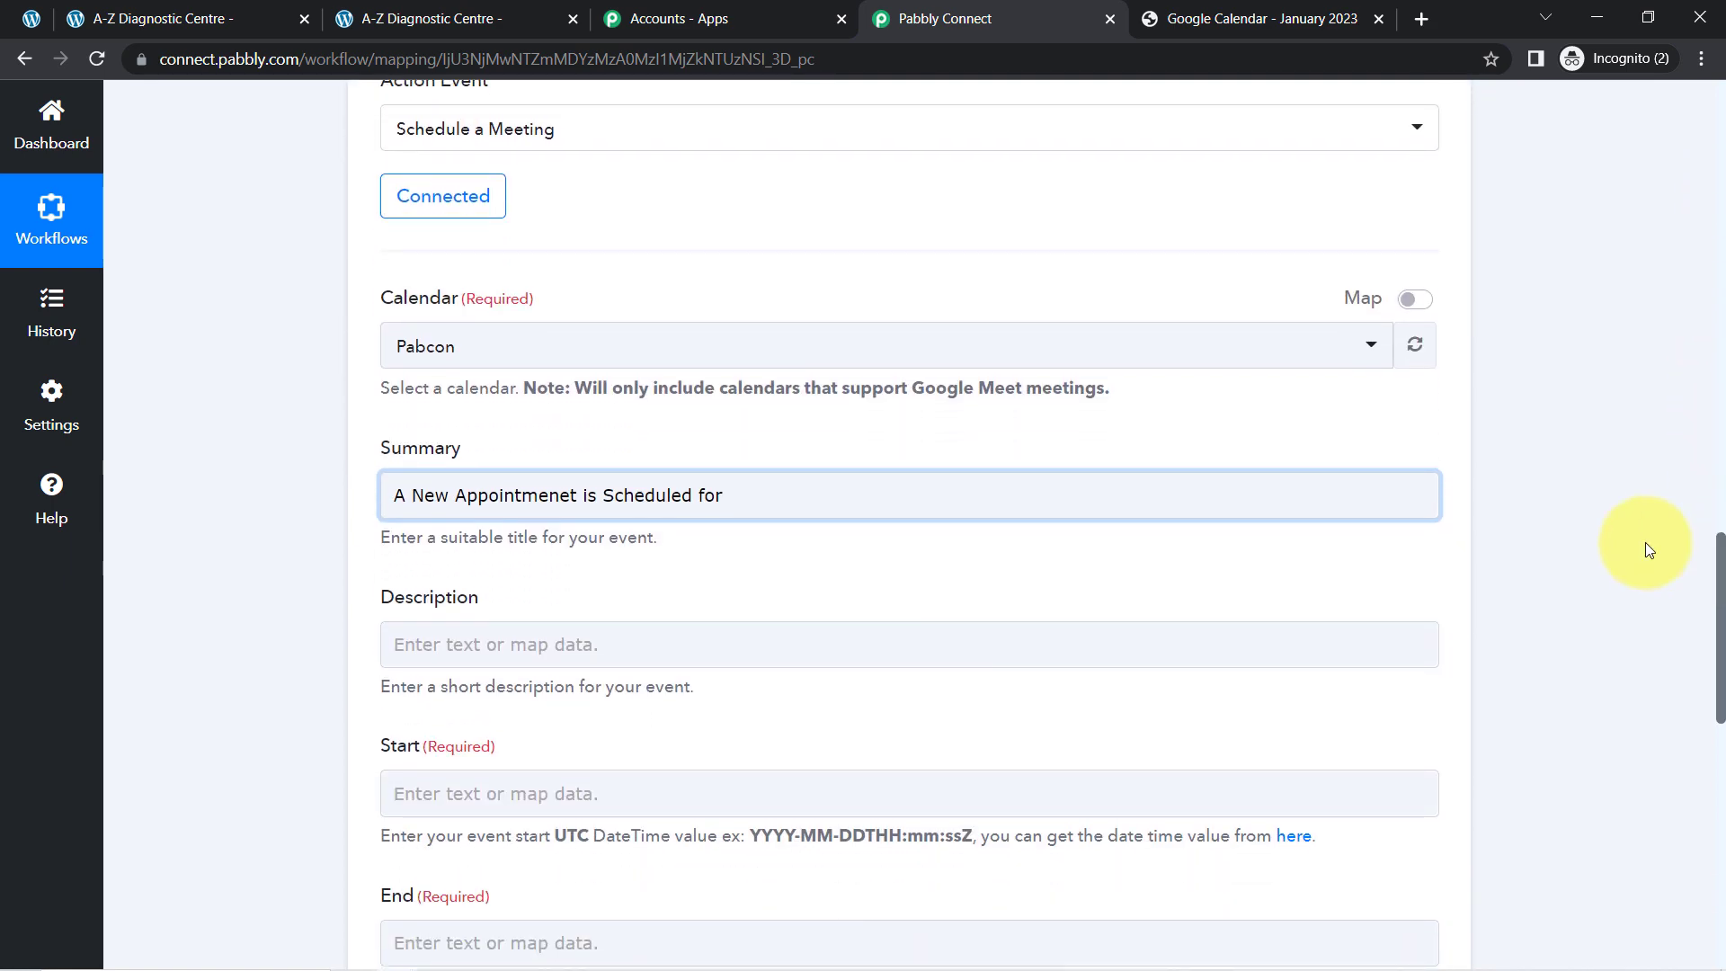
click(767, 501)
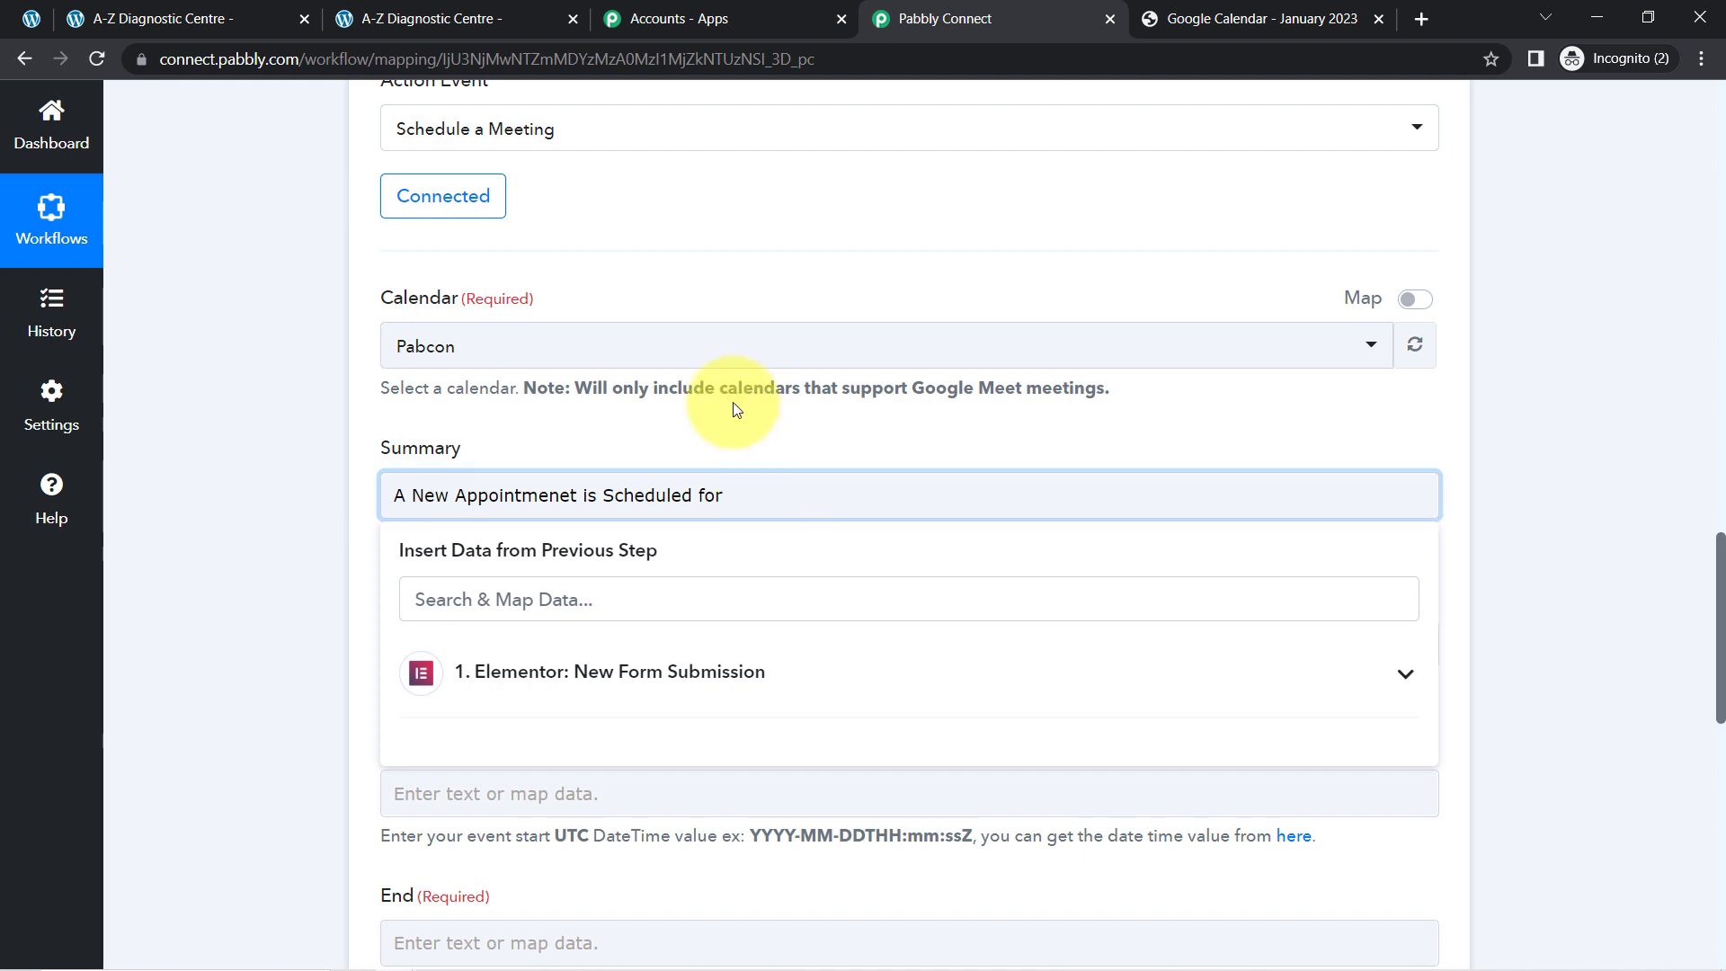
click(676, 678)
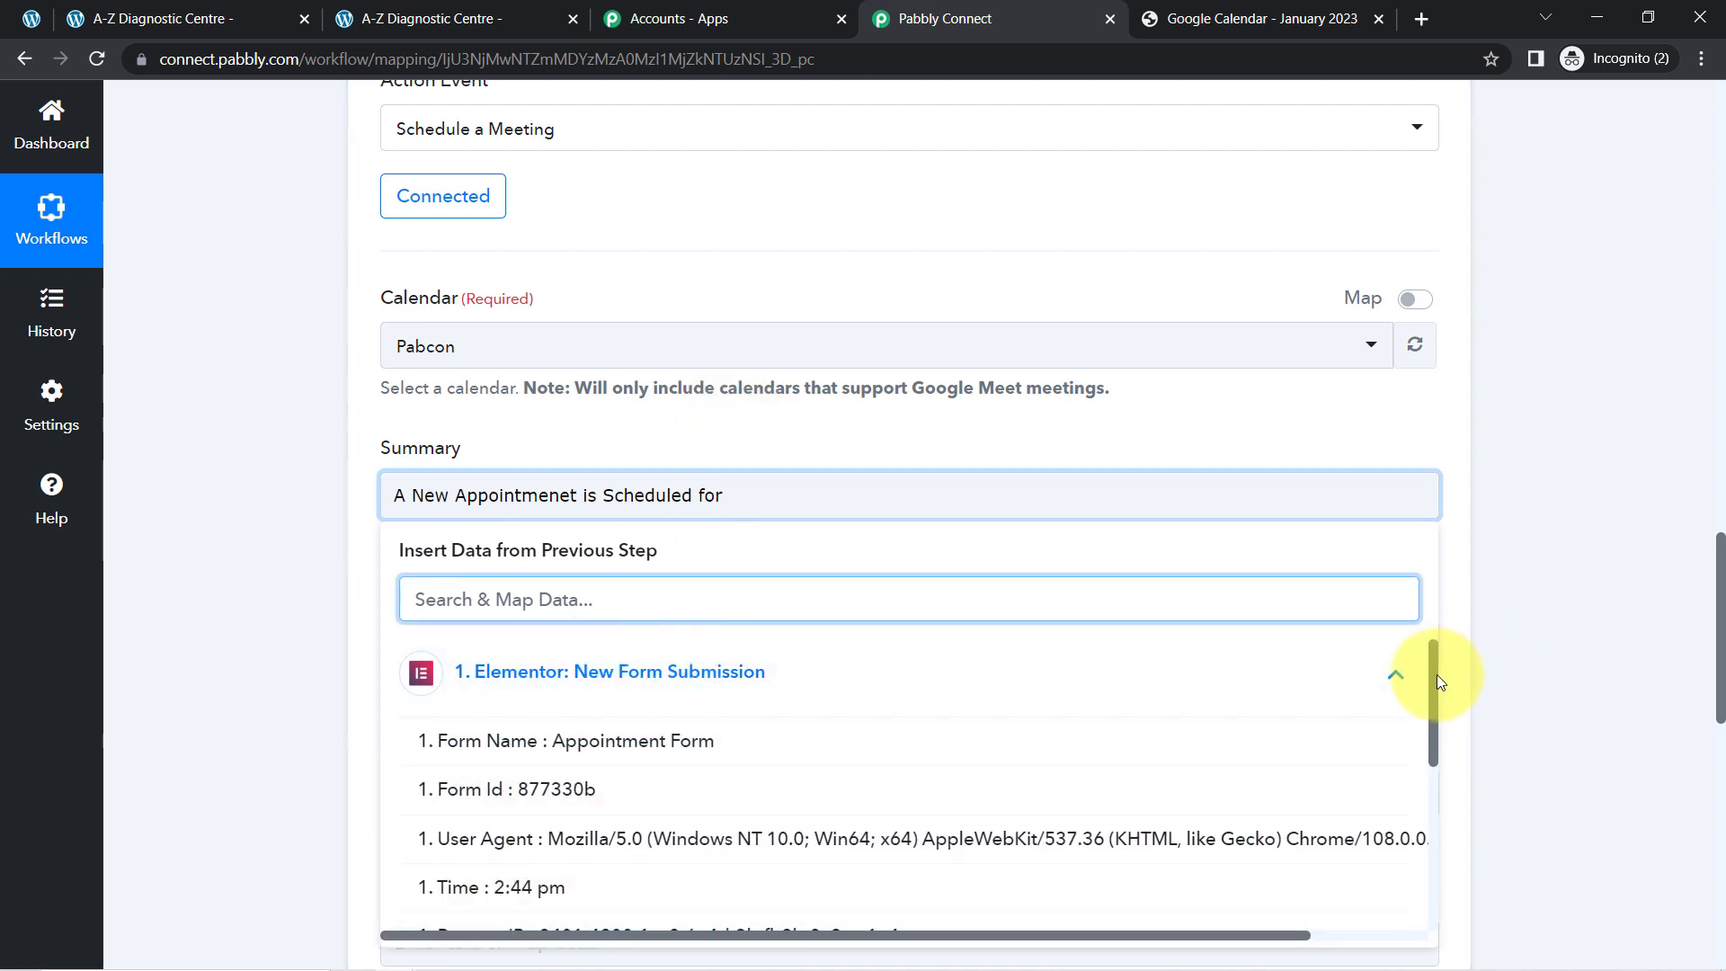
drag(1435, 674, 1435, 838)
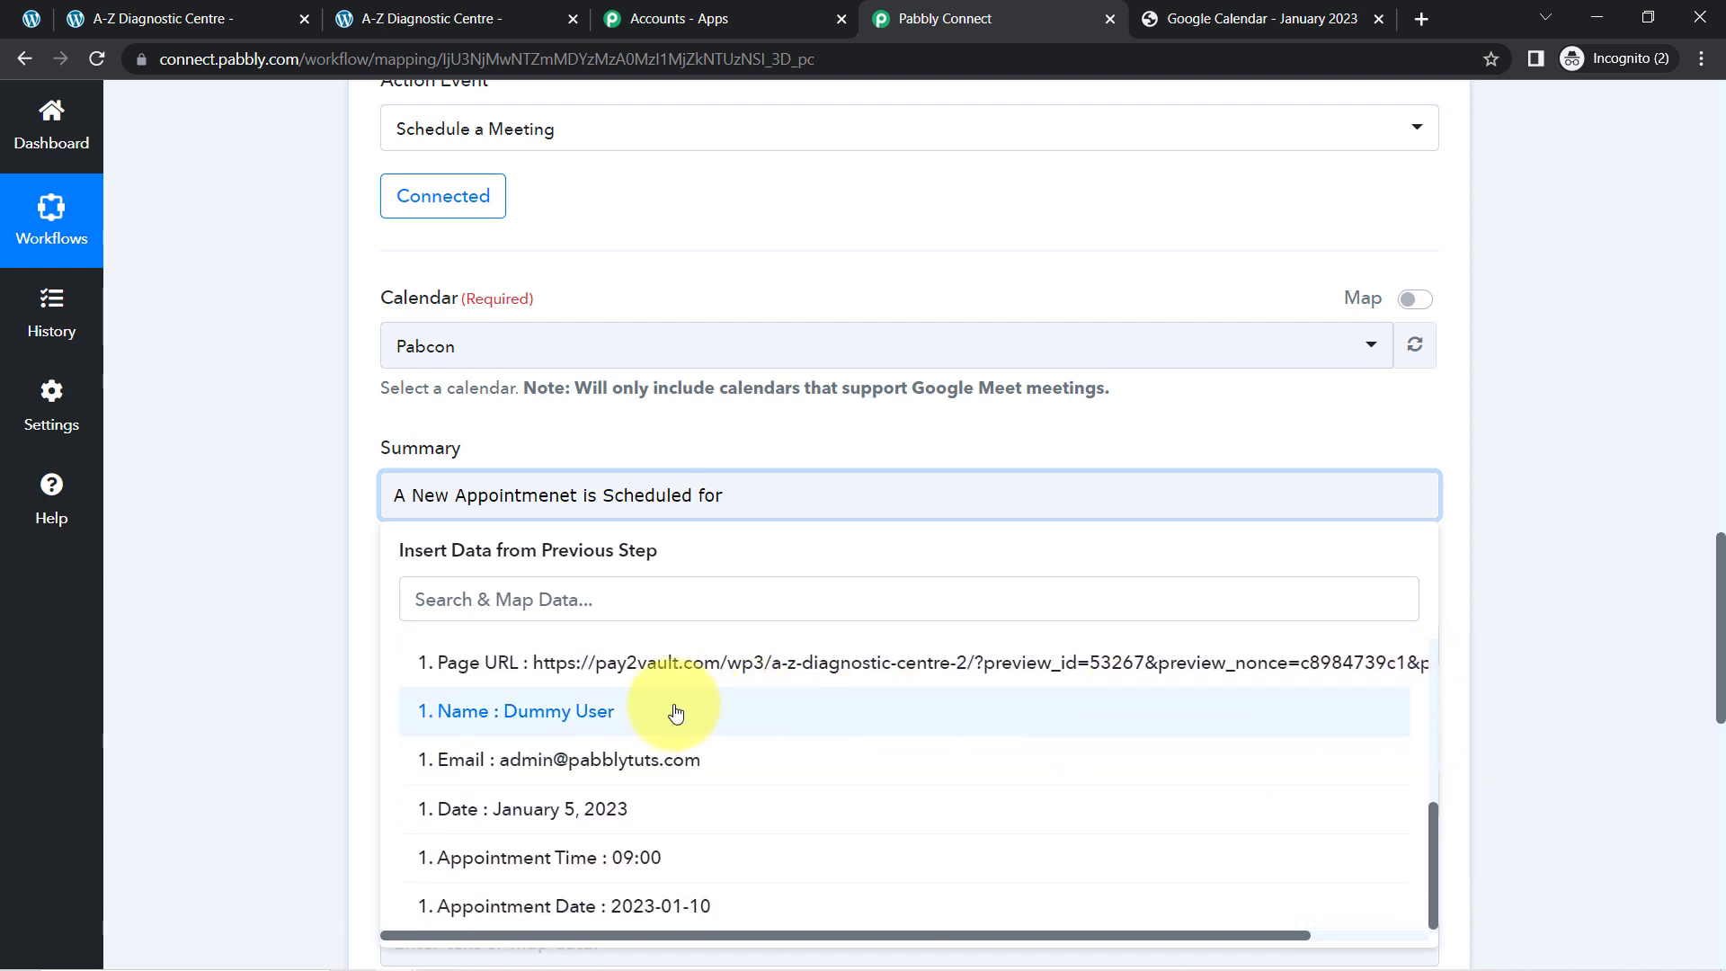
click(596, 711)
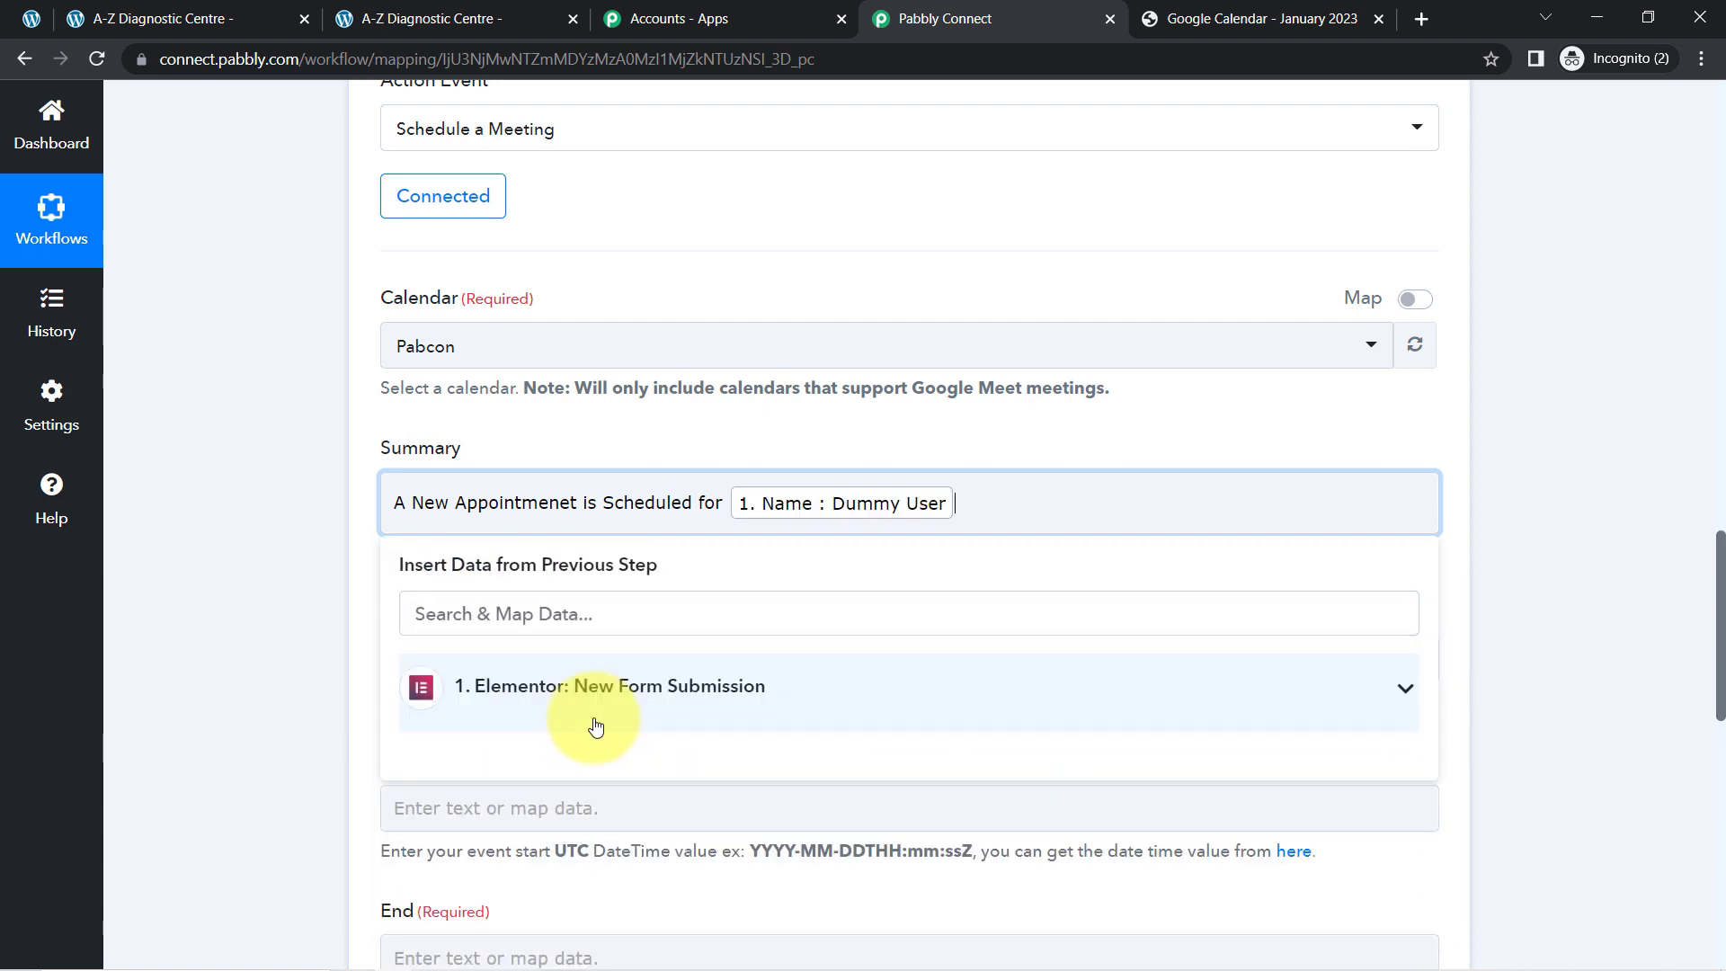
click(284, 661)
- Correct the misspelled word in the meeting summary to "Appointment"
click(543, 503)
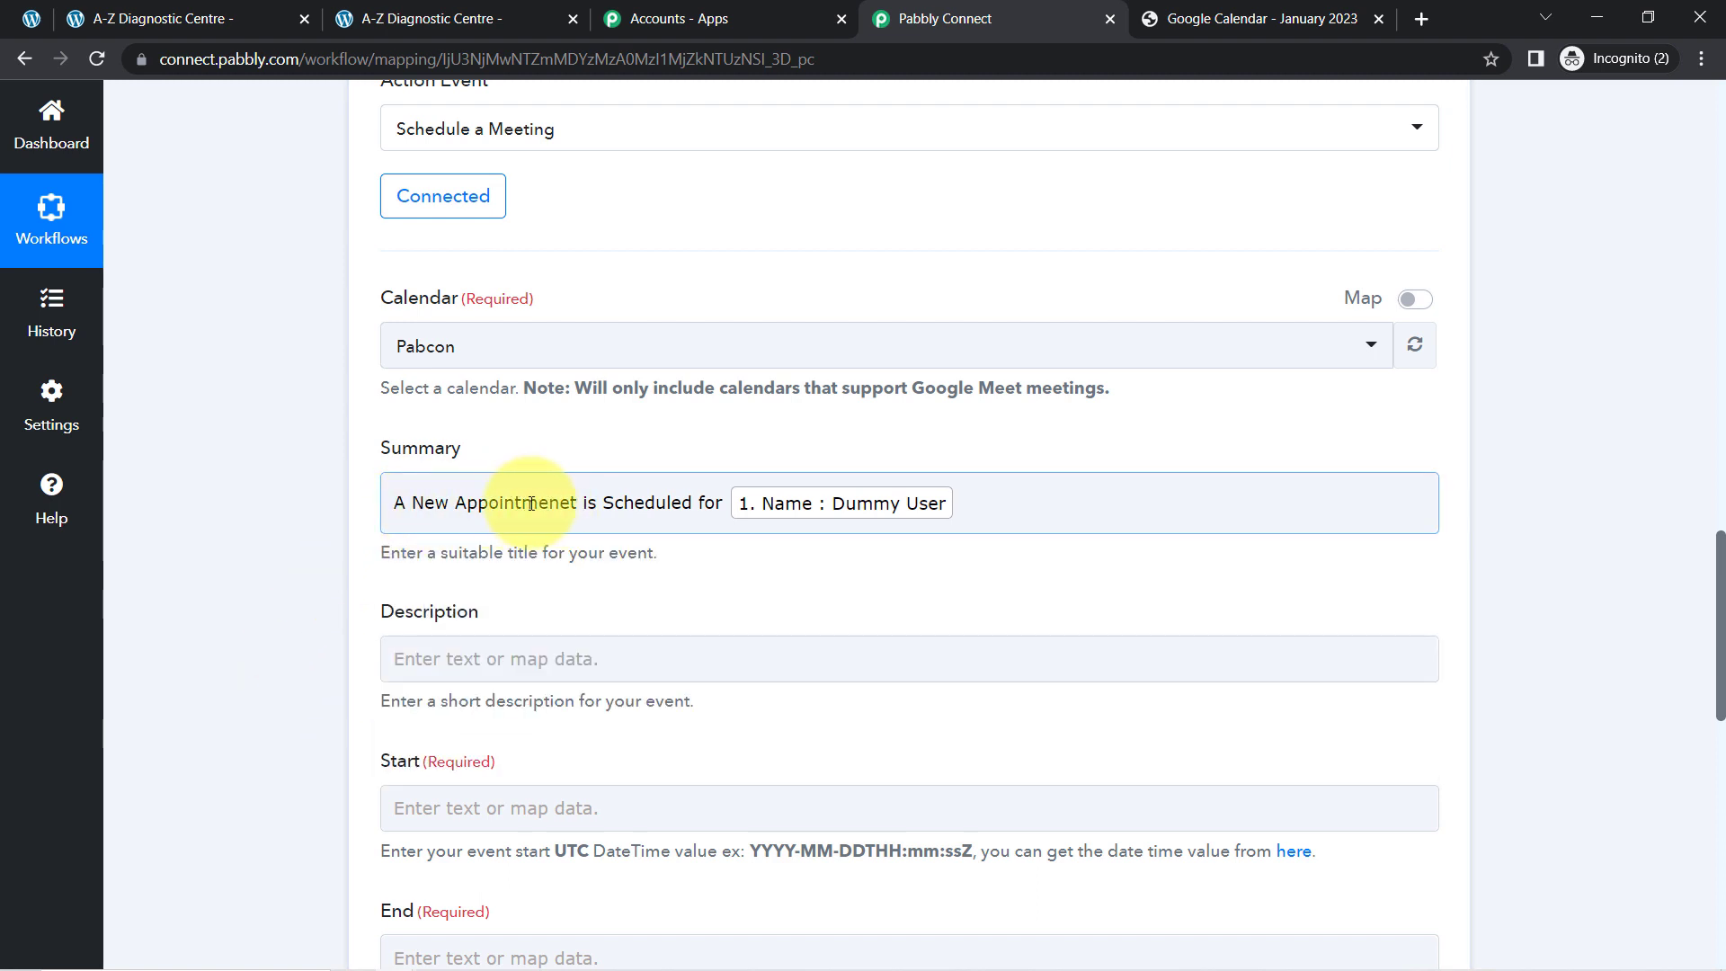
click(540, 503)
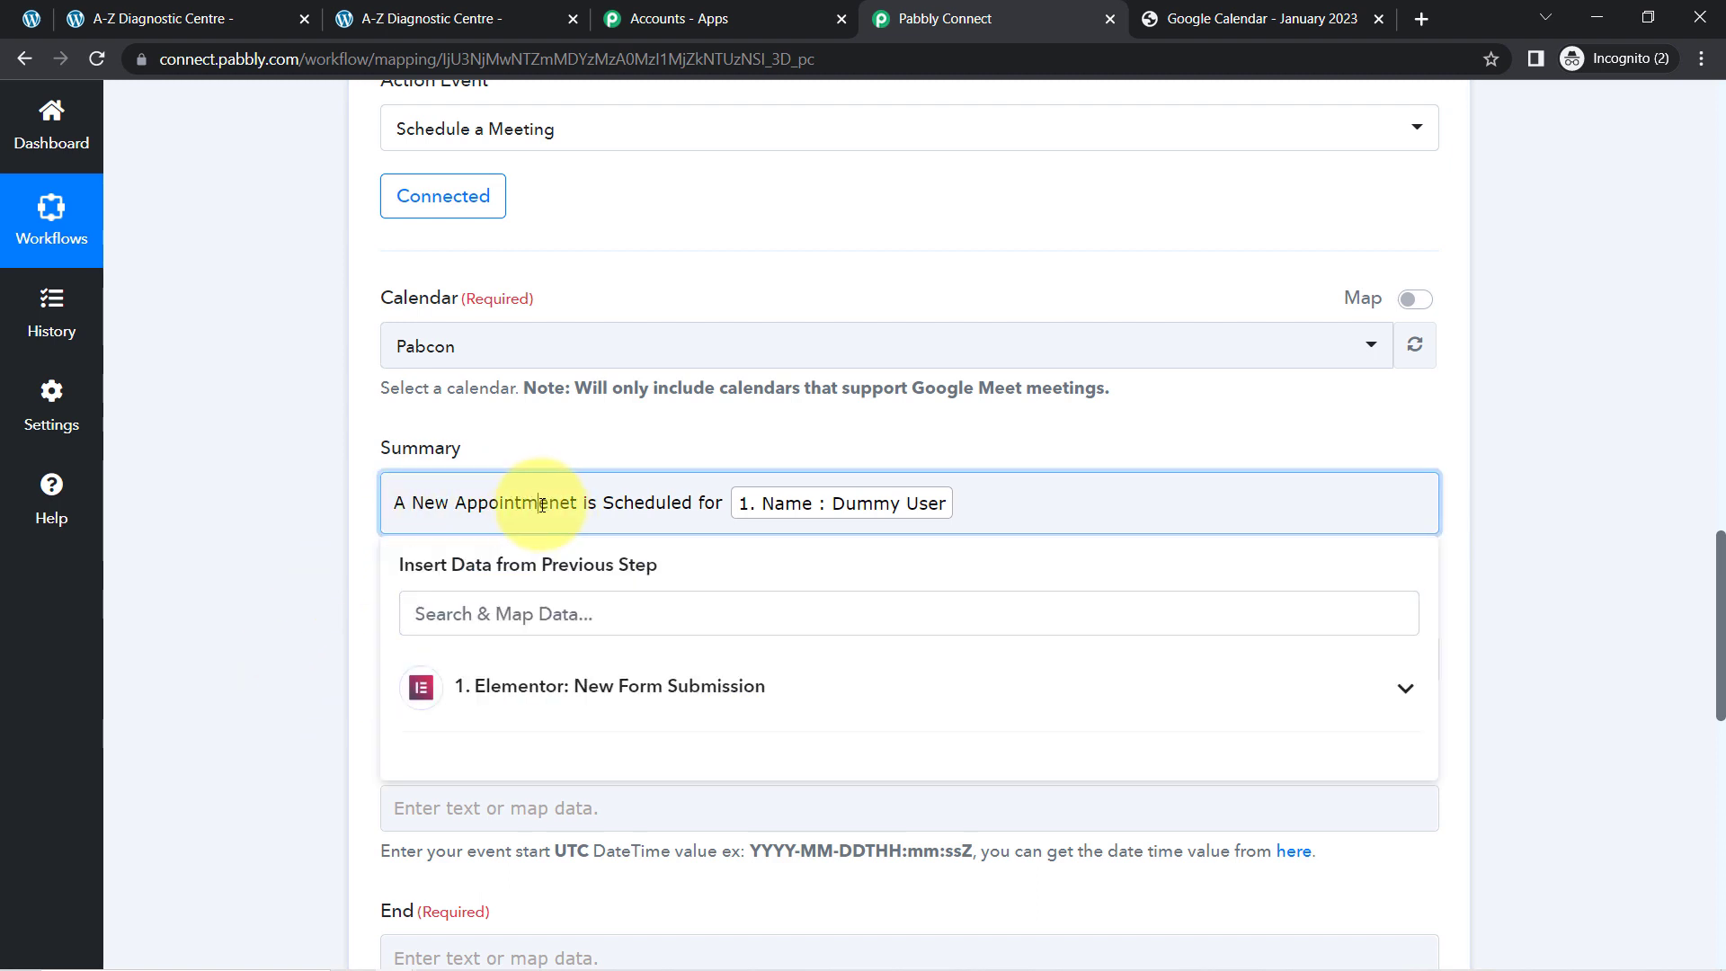
key(BackSpace)
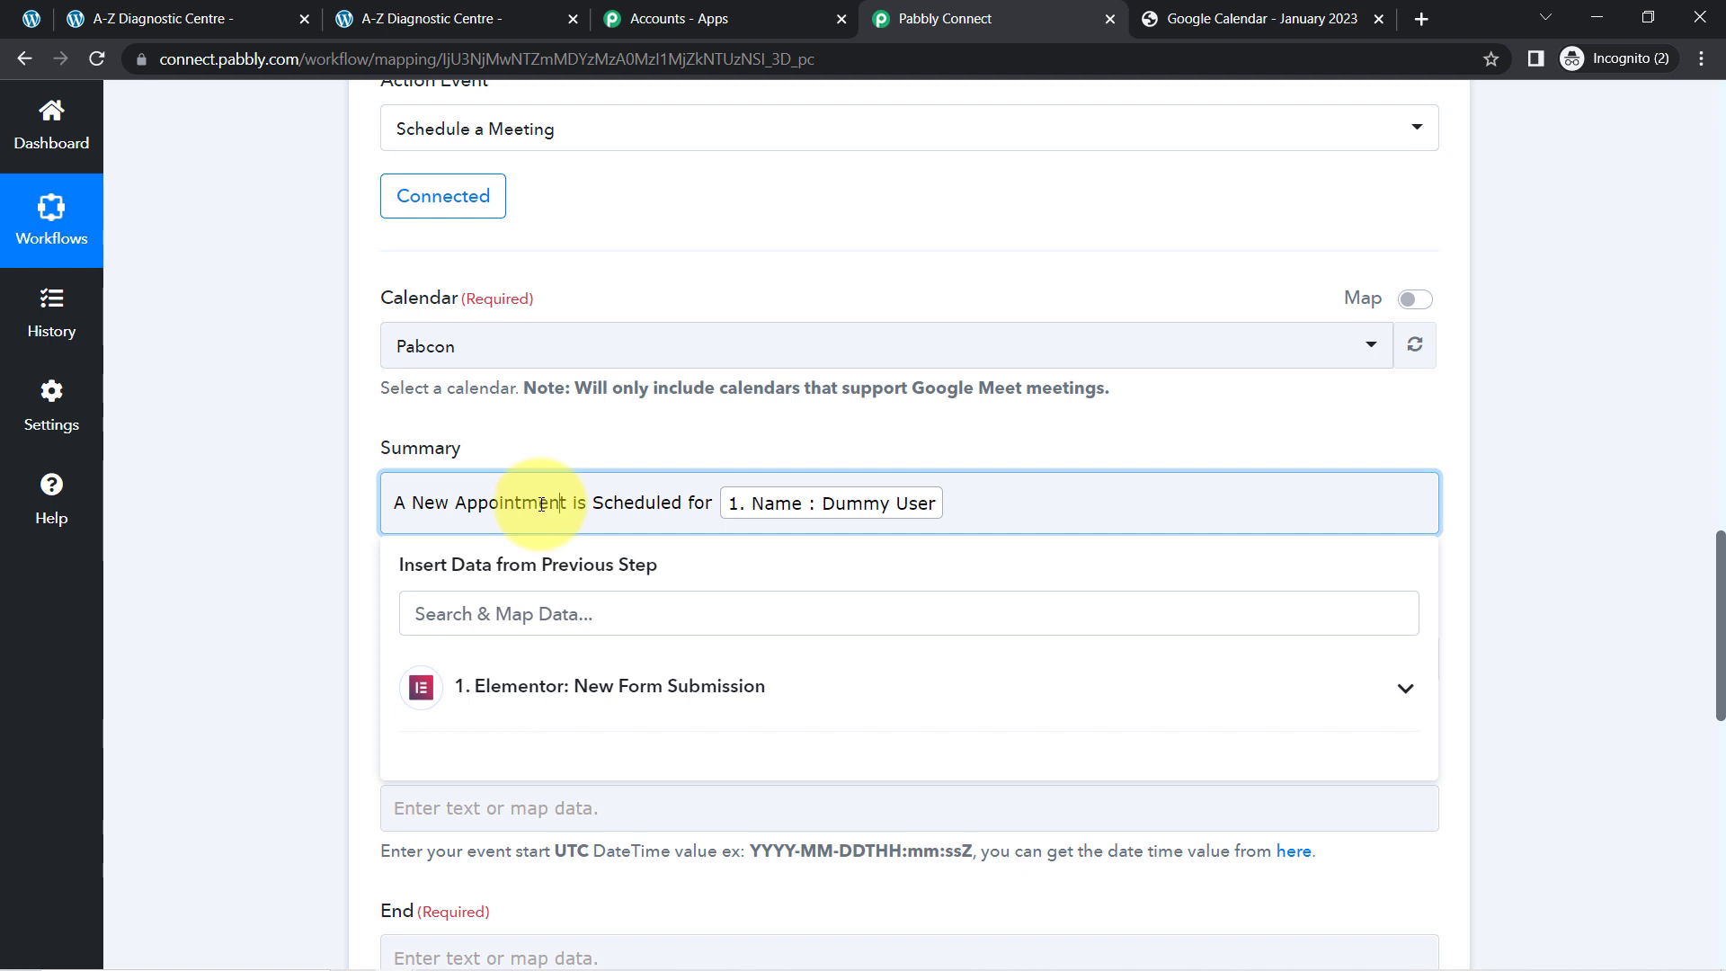
click(246, 617)
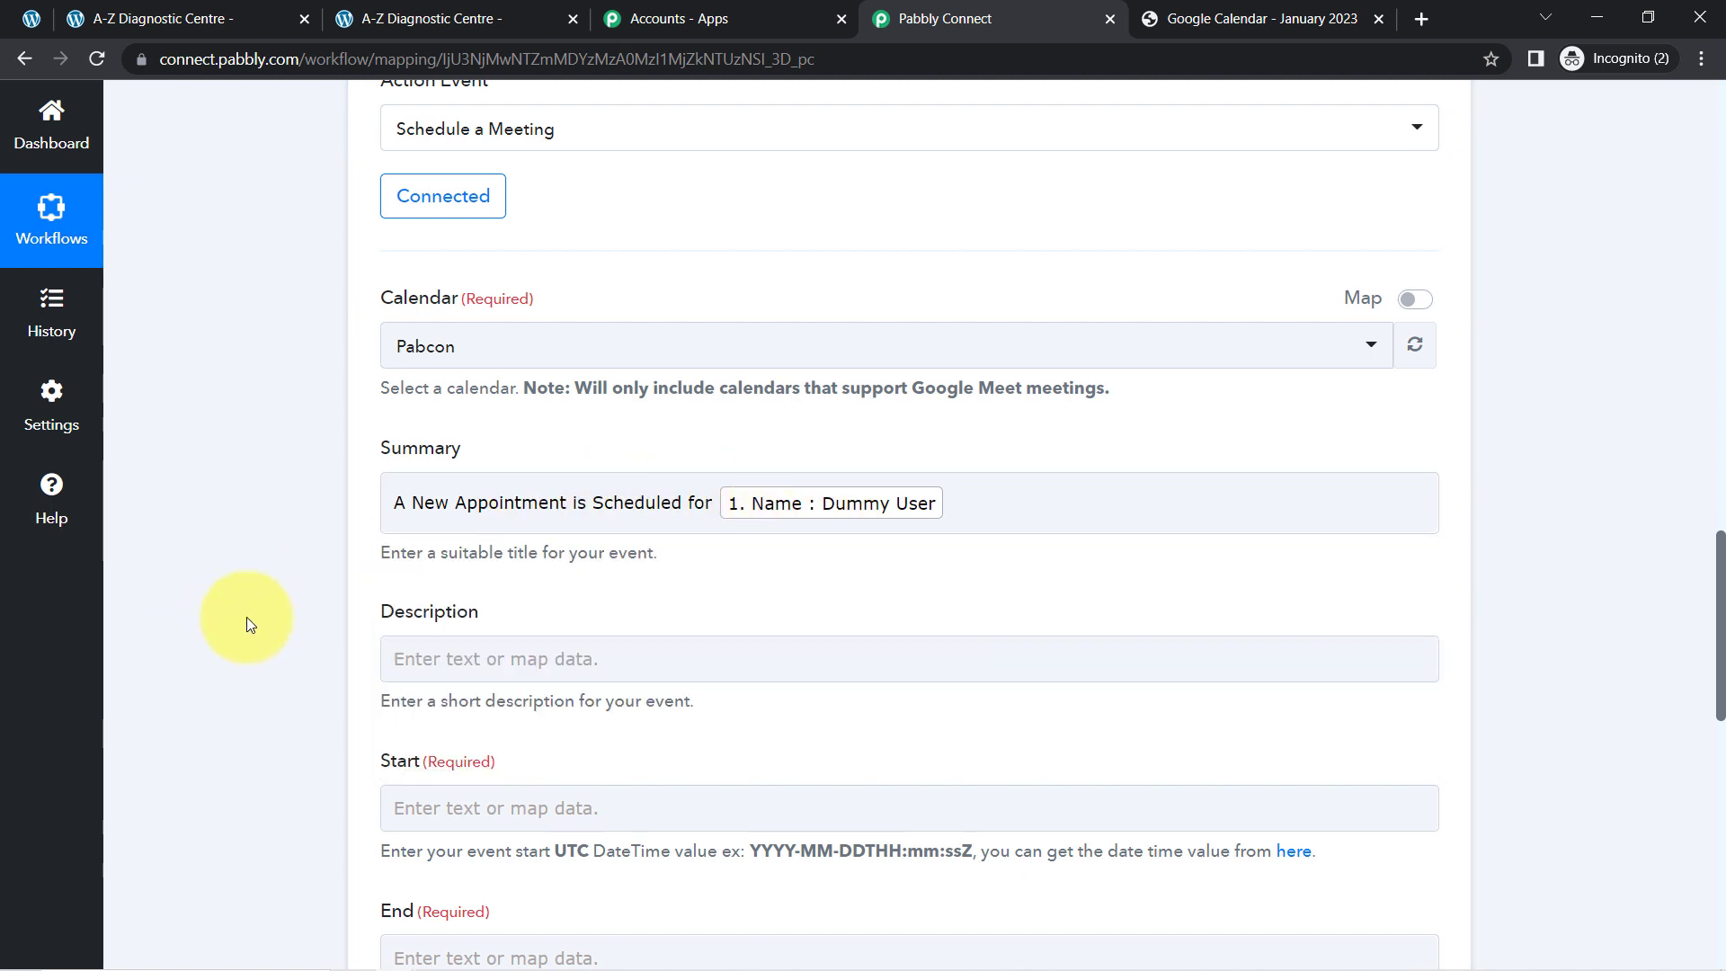
- Copy the summary text "A New Appointment is Scheduled for" into the meeting description
triple_click(449, 513)
key(ctrl+c)
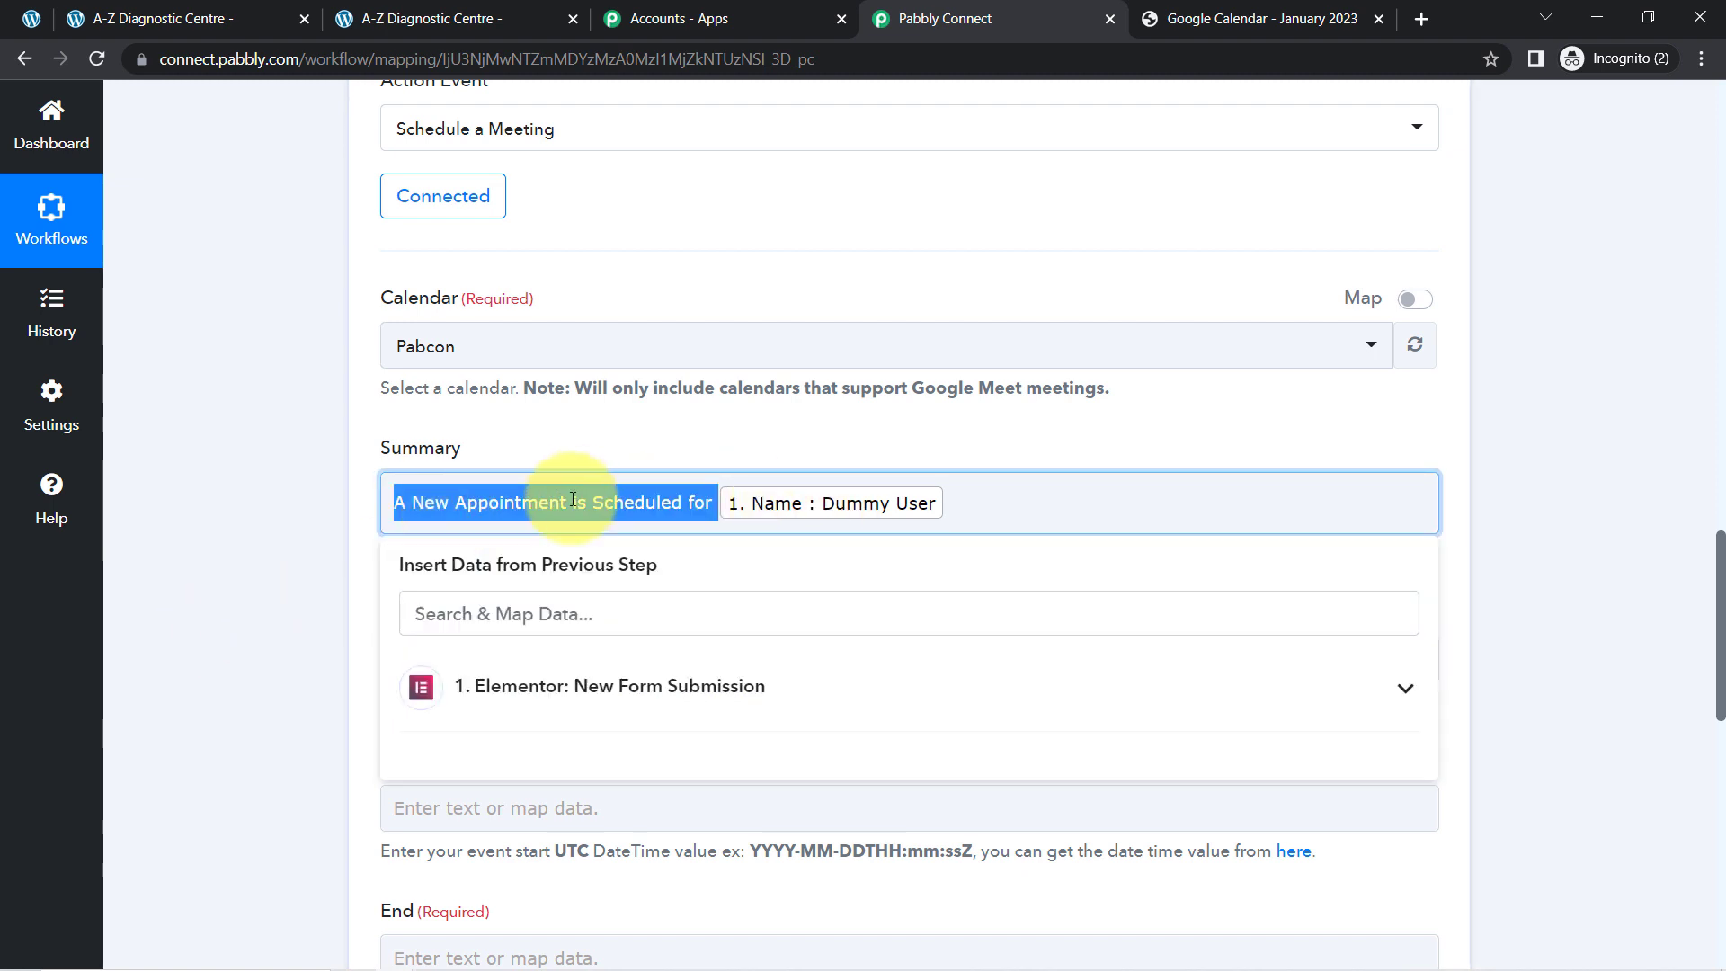
click(258, 710)
click(482, 657)
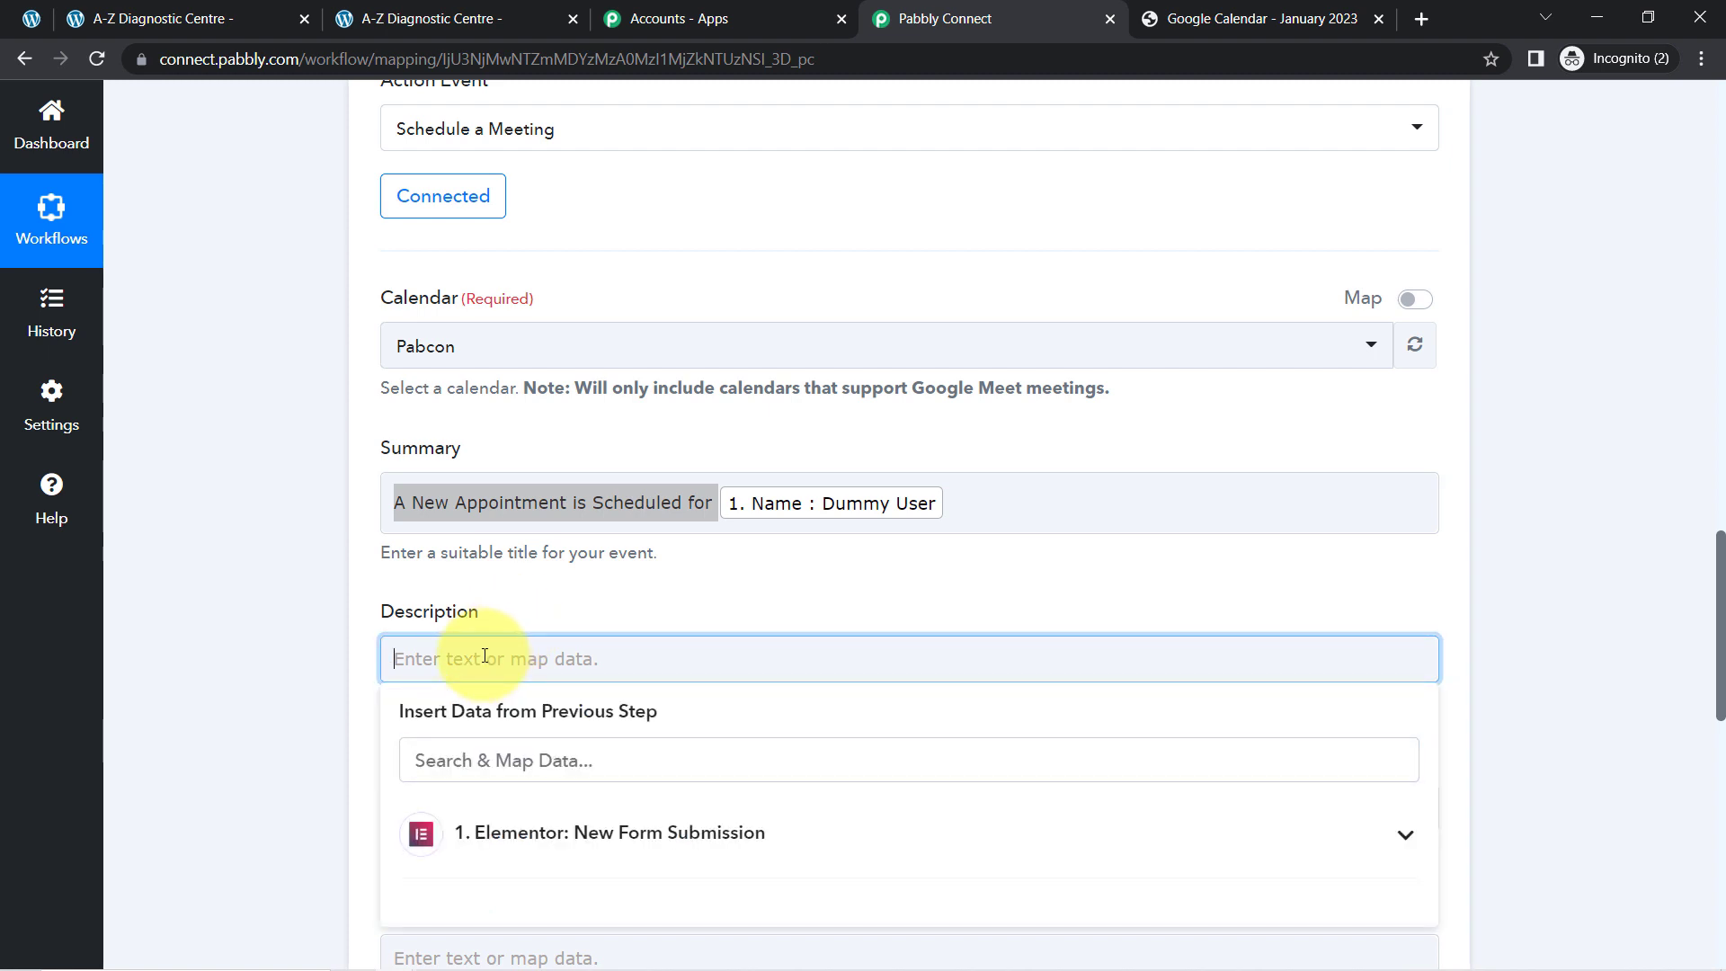
key(ctrl+v)
click(333, 705)
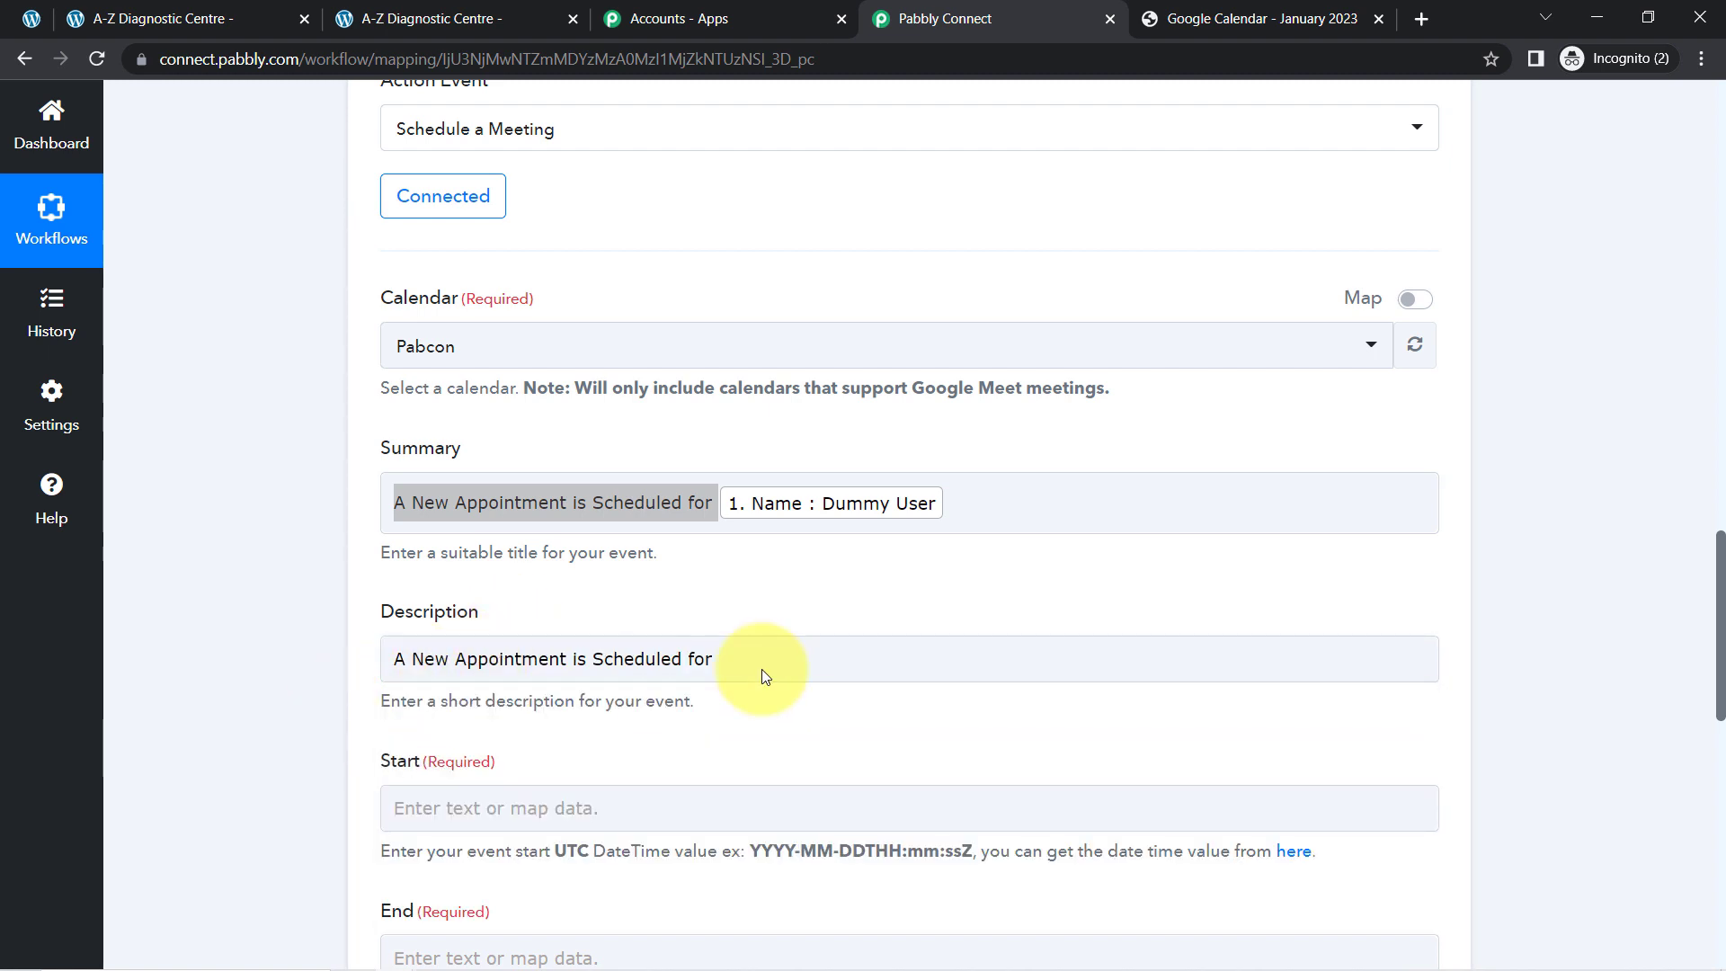
click(1528, 620)
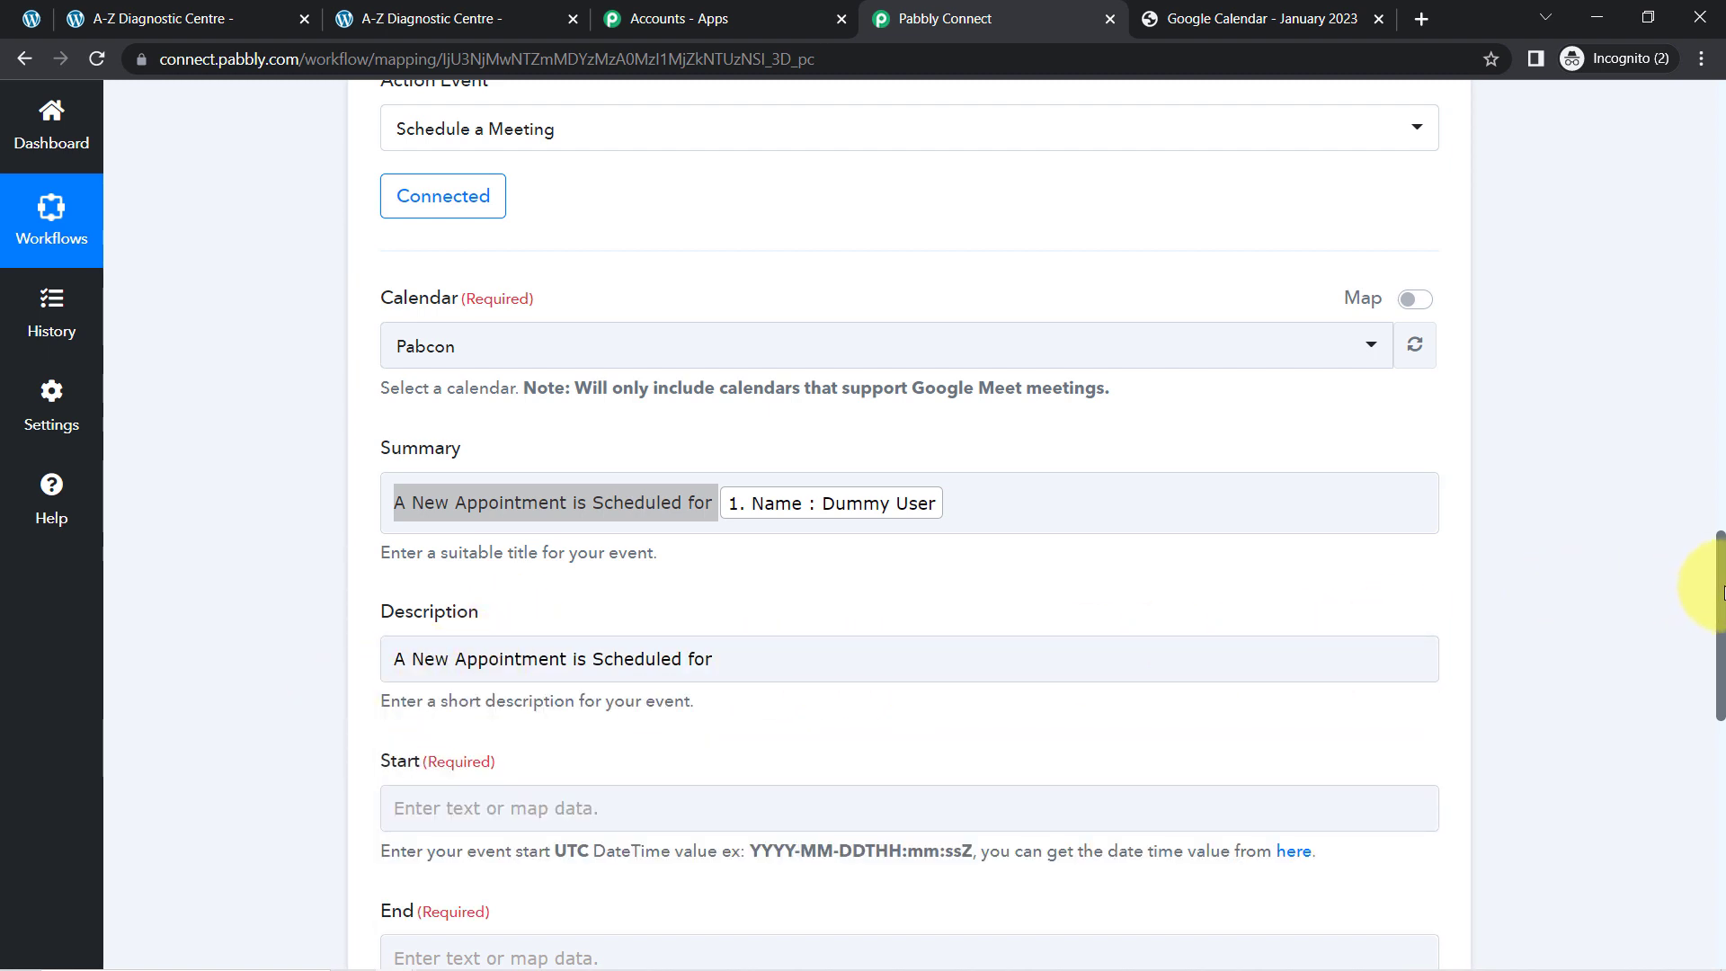
- Append the Email value from the Elementor form submission to the end of the meeting description
scroll(1721, 588, down, 2)
click(748, 492)
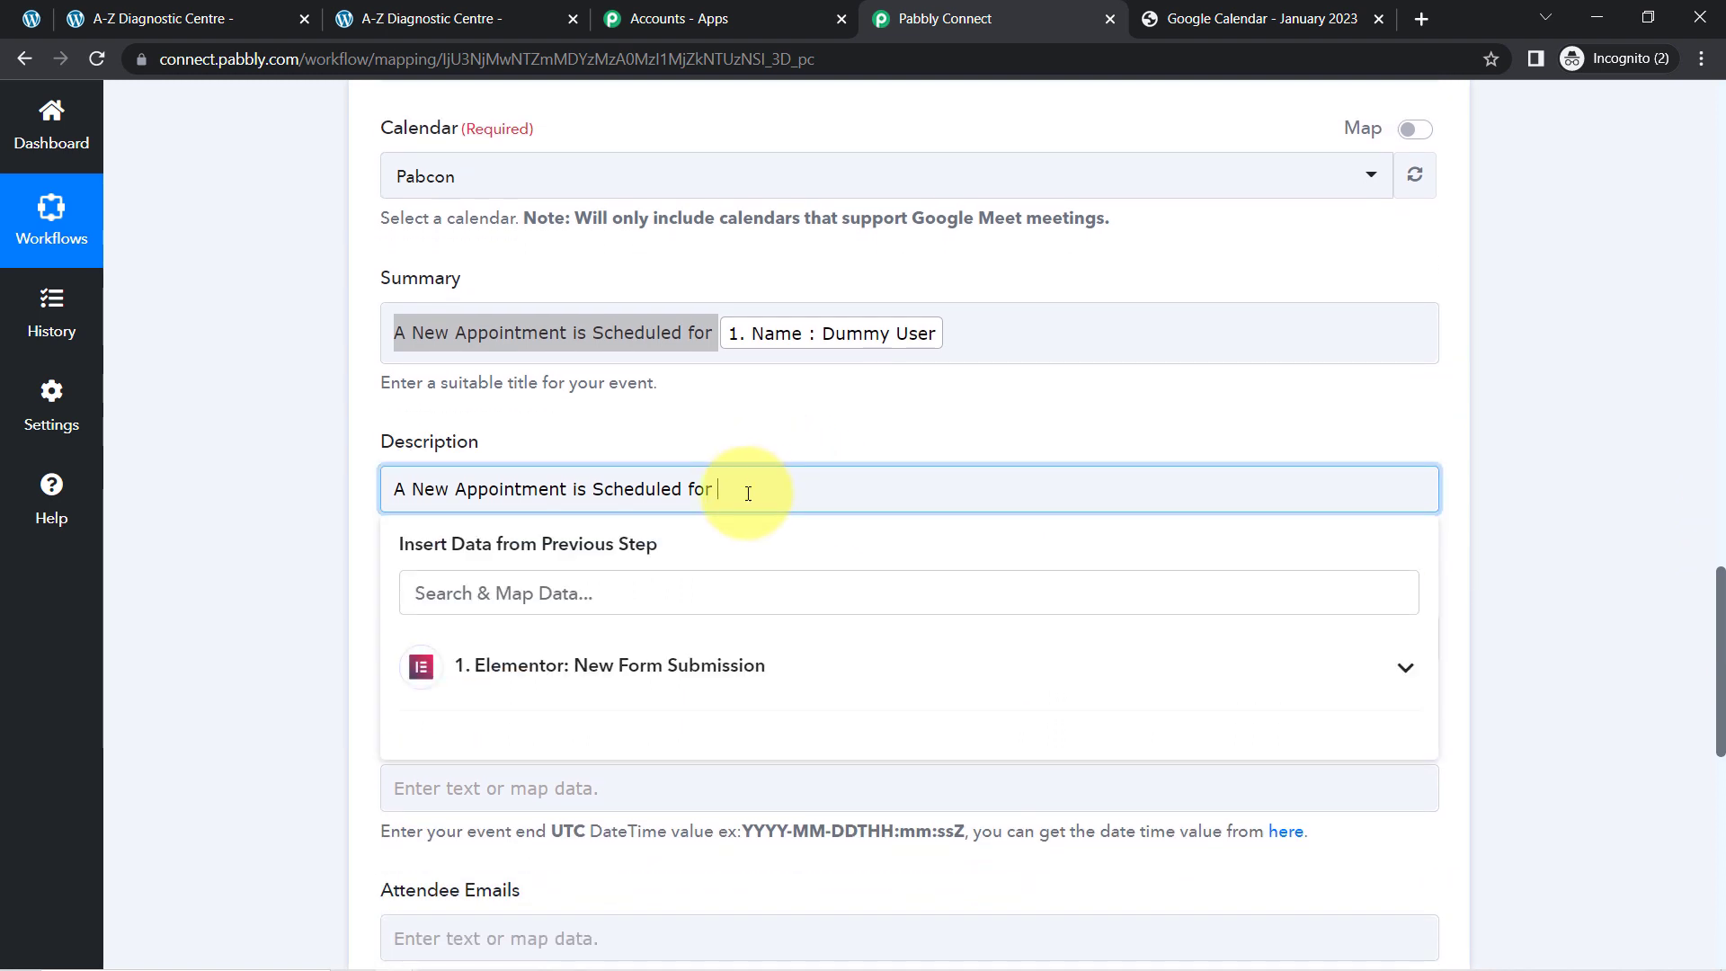
click(605, 595)
text(@)
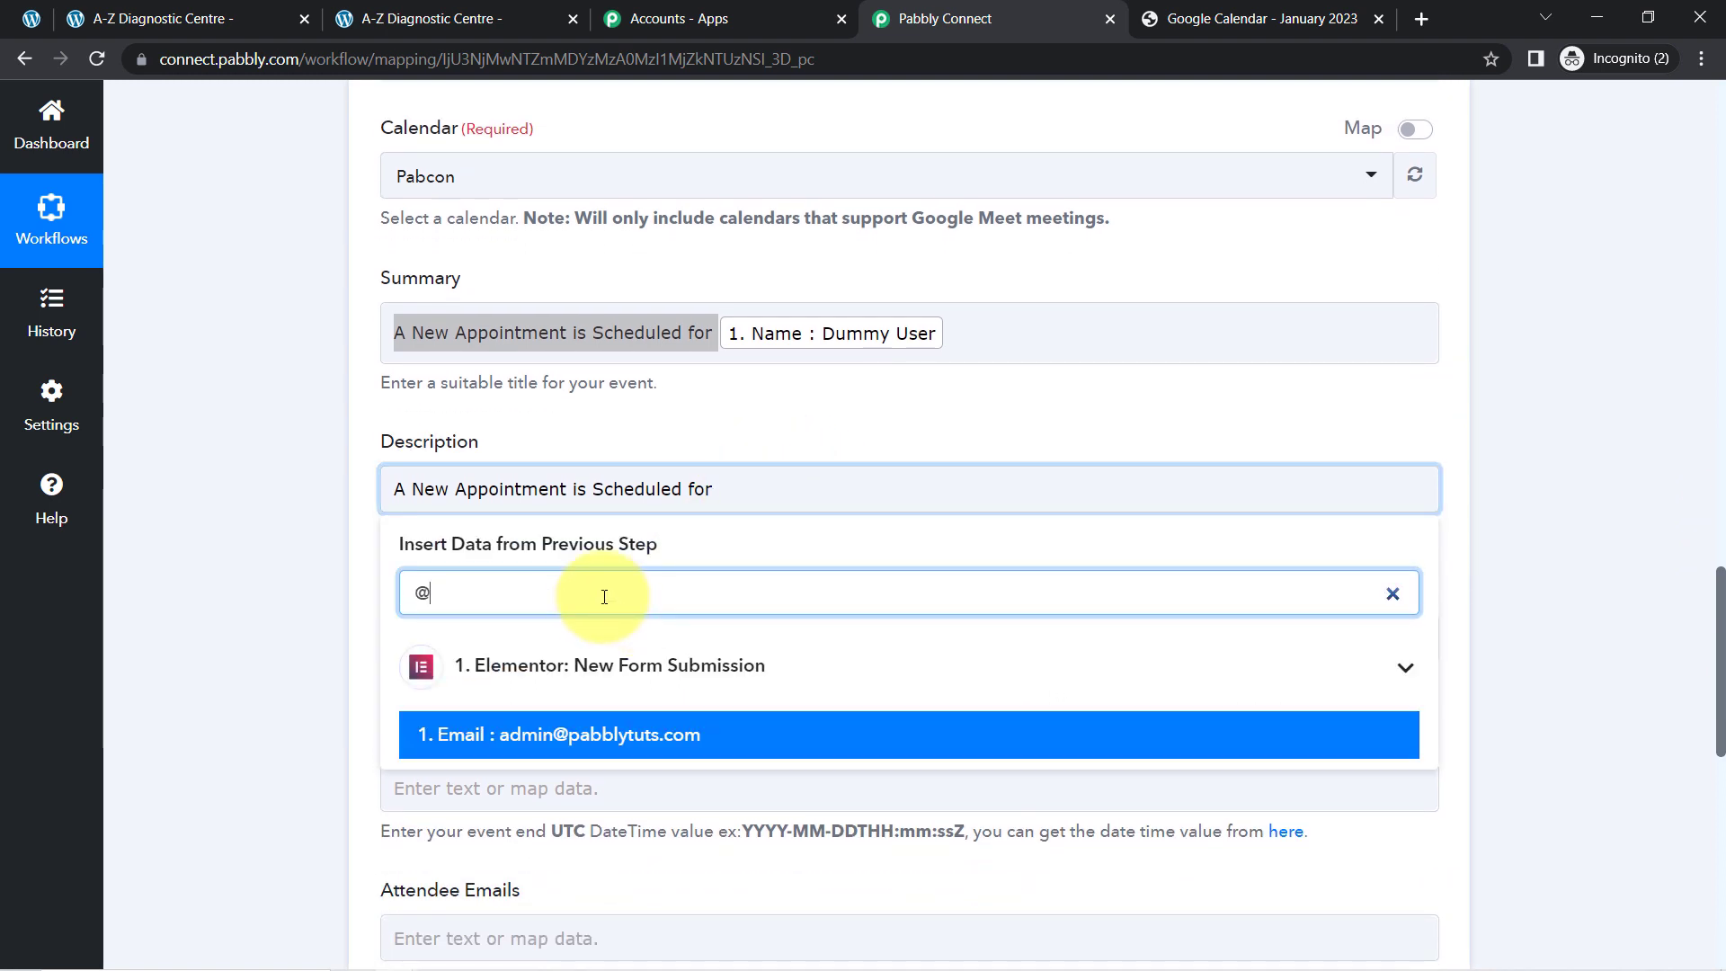
click(553, 736)
click(312, 514)
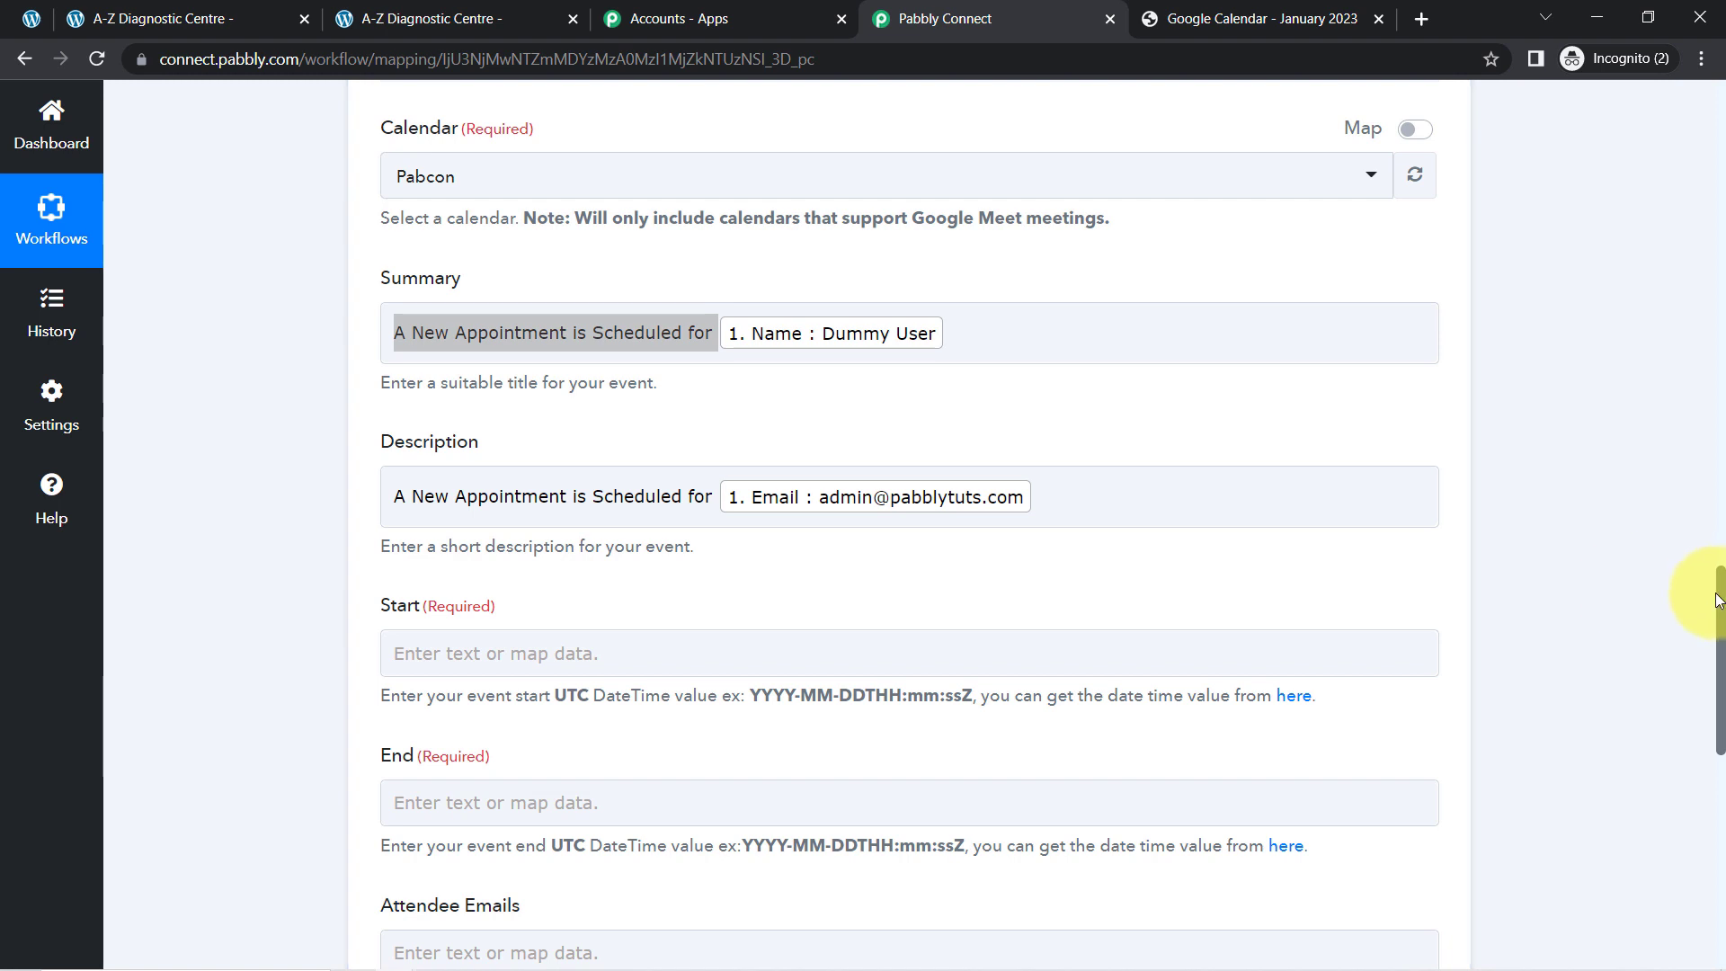
- Examine the Start and End fields' format hints and the date and appointment time in the captured form response
scroll(1720, 601, down, 3)
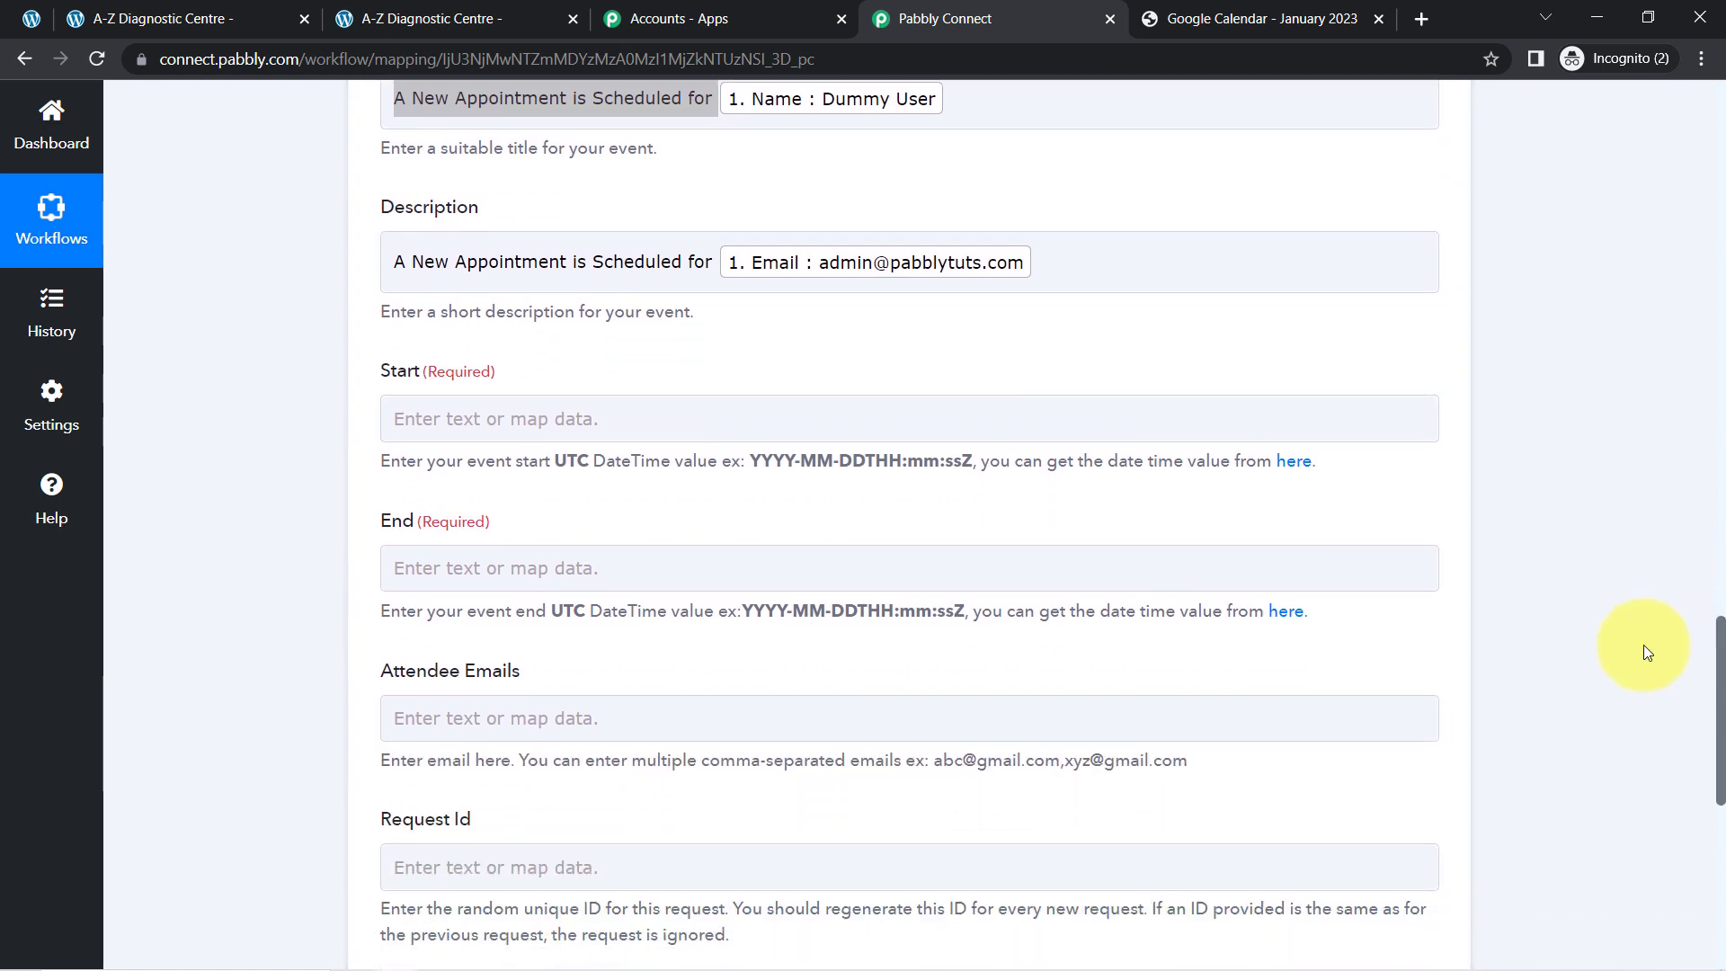
drag(391, 537, 536, 536)
drag(751, 460, 834, 615)
click(741, 607)
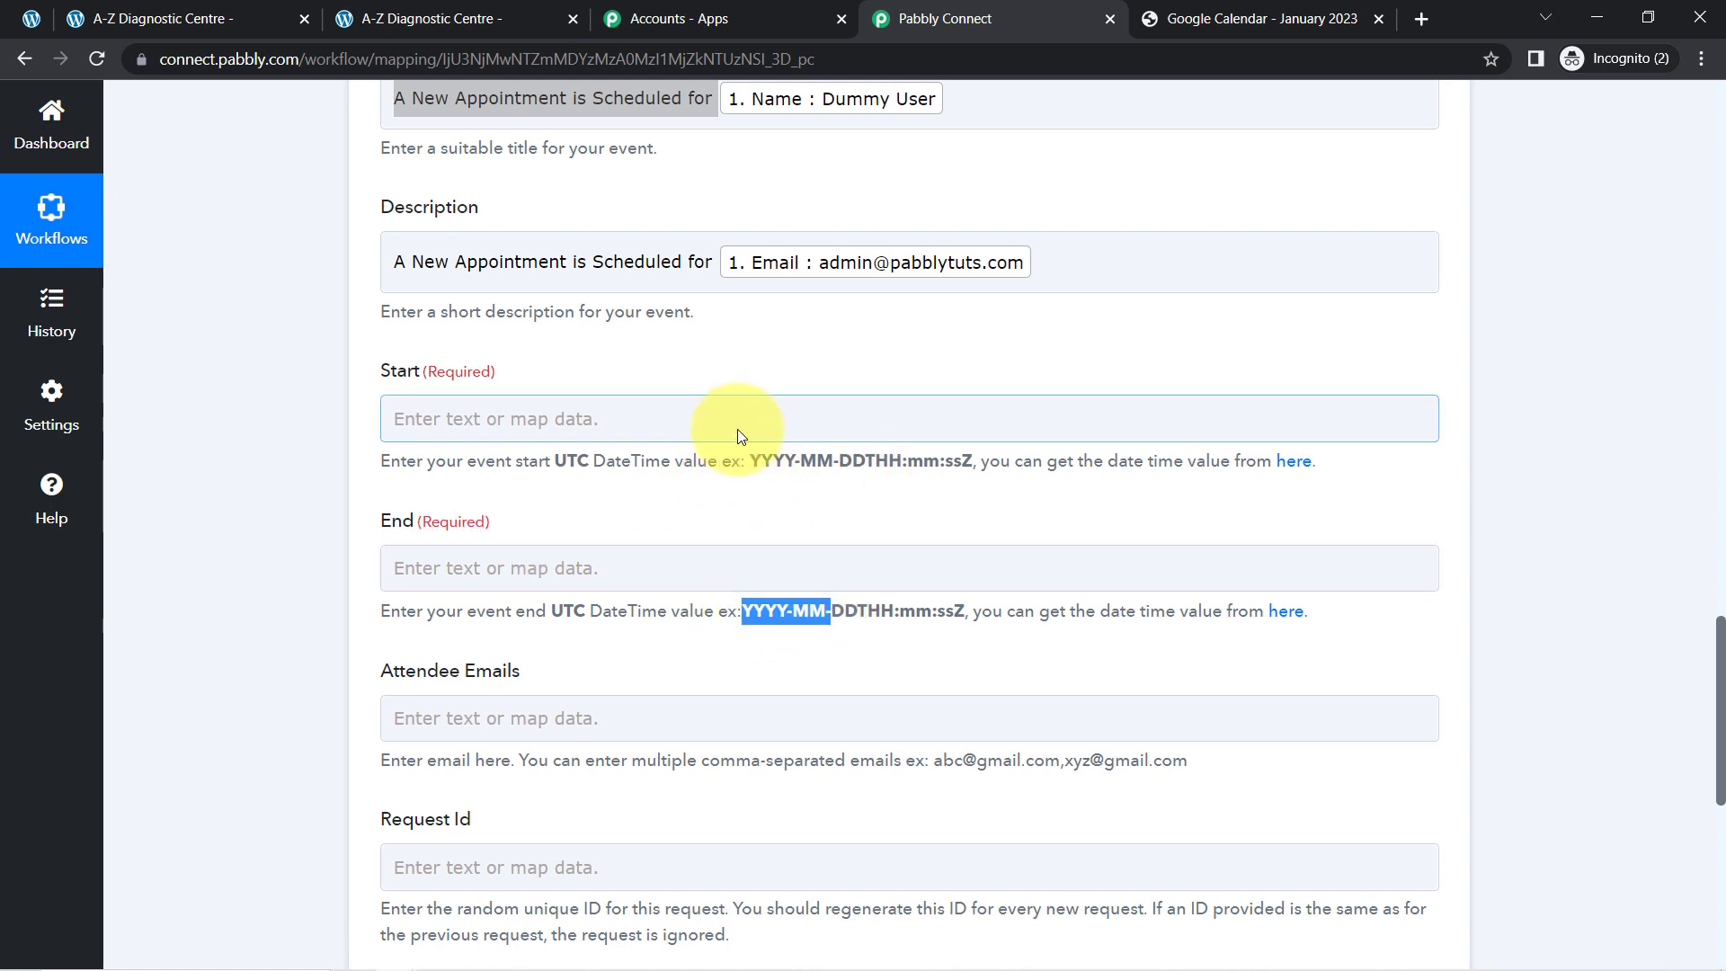
drag(396, 374, 451, 421)
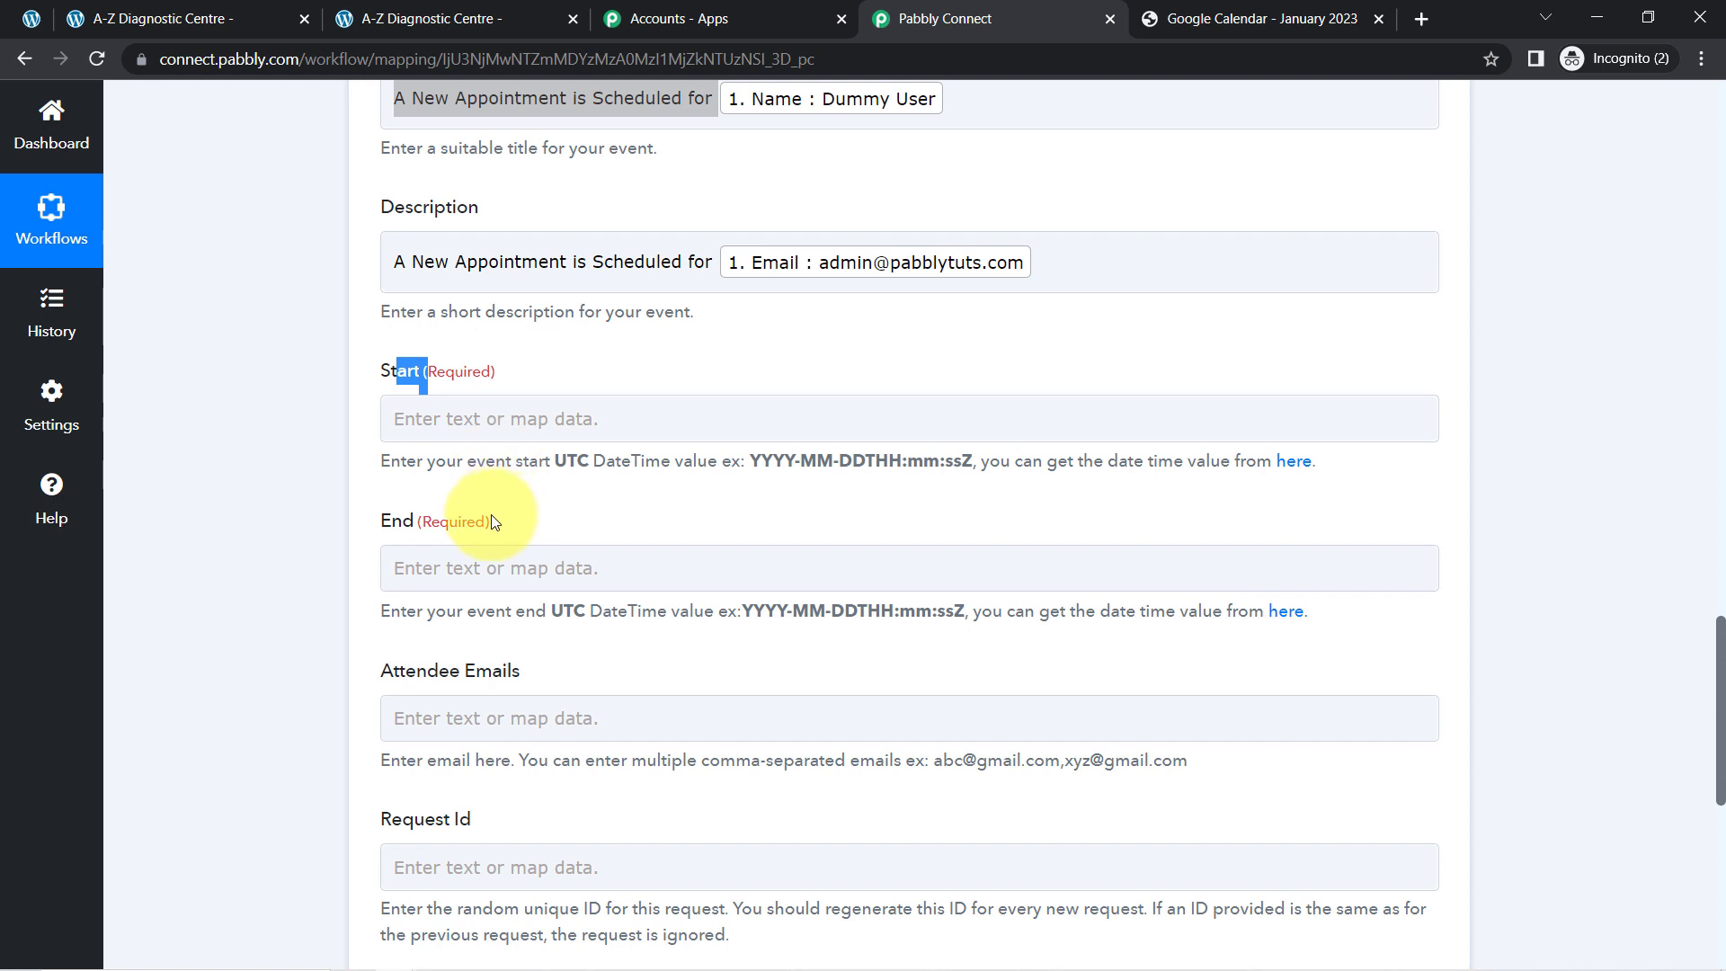
click(758, 513)
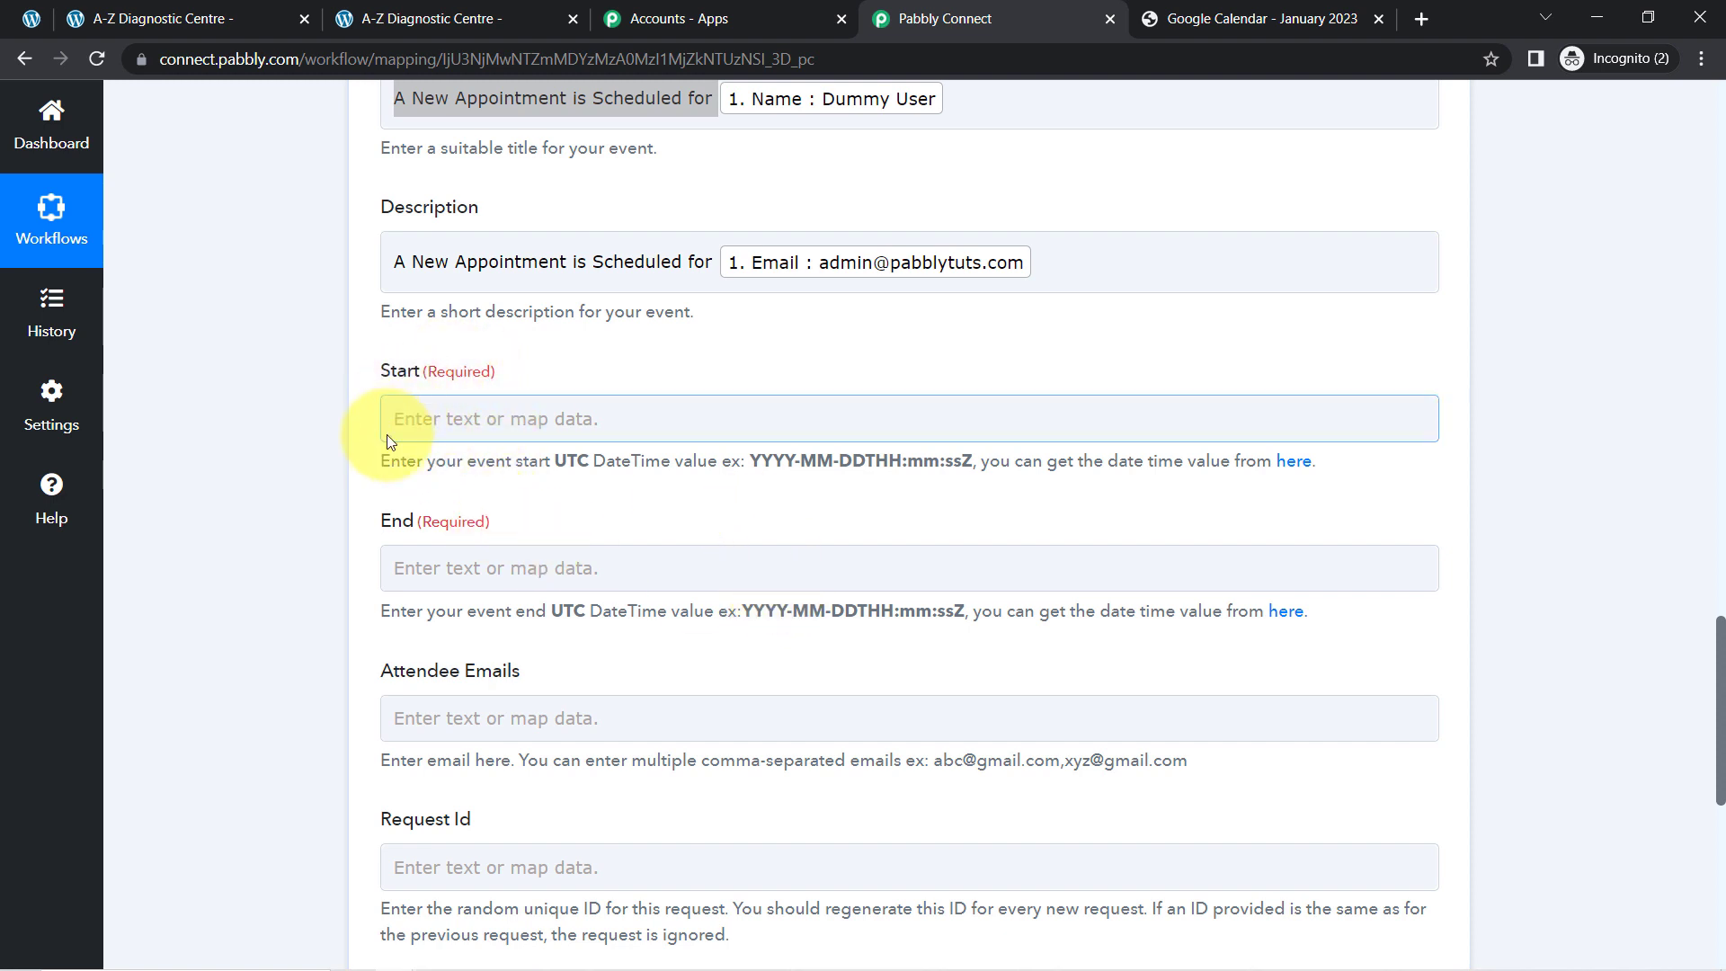
drag(1723, 719, 1684, 397)
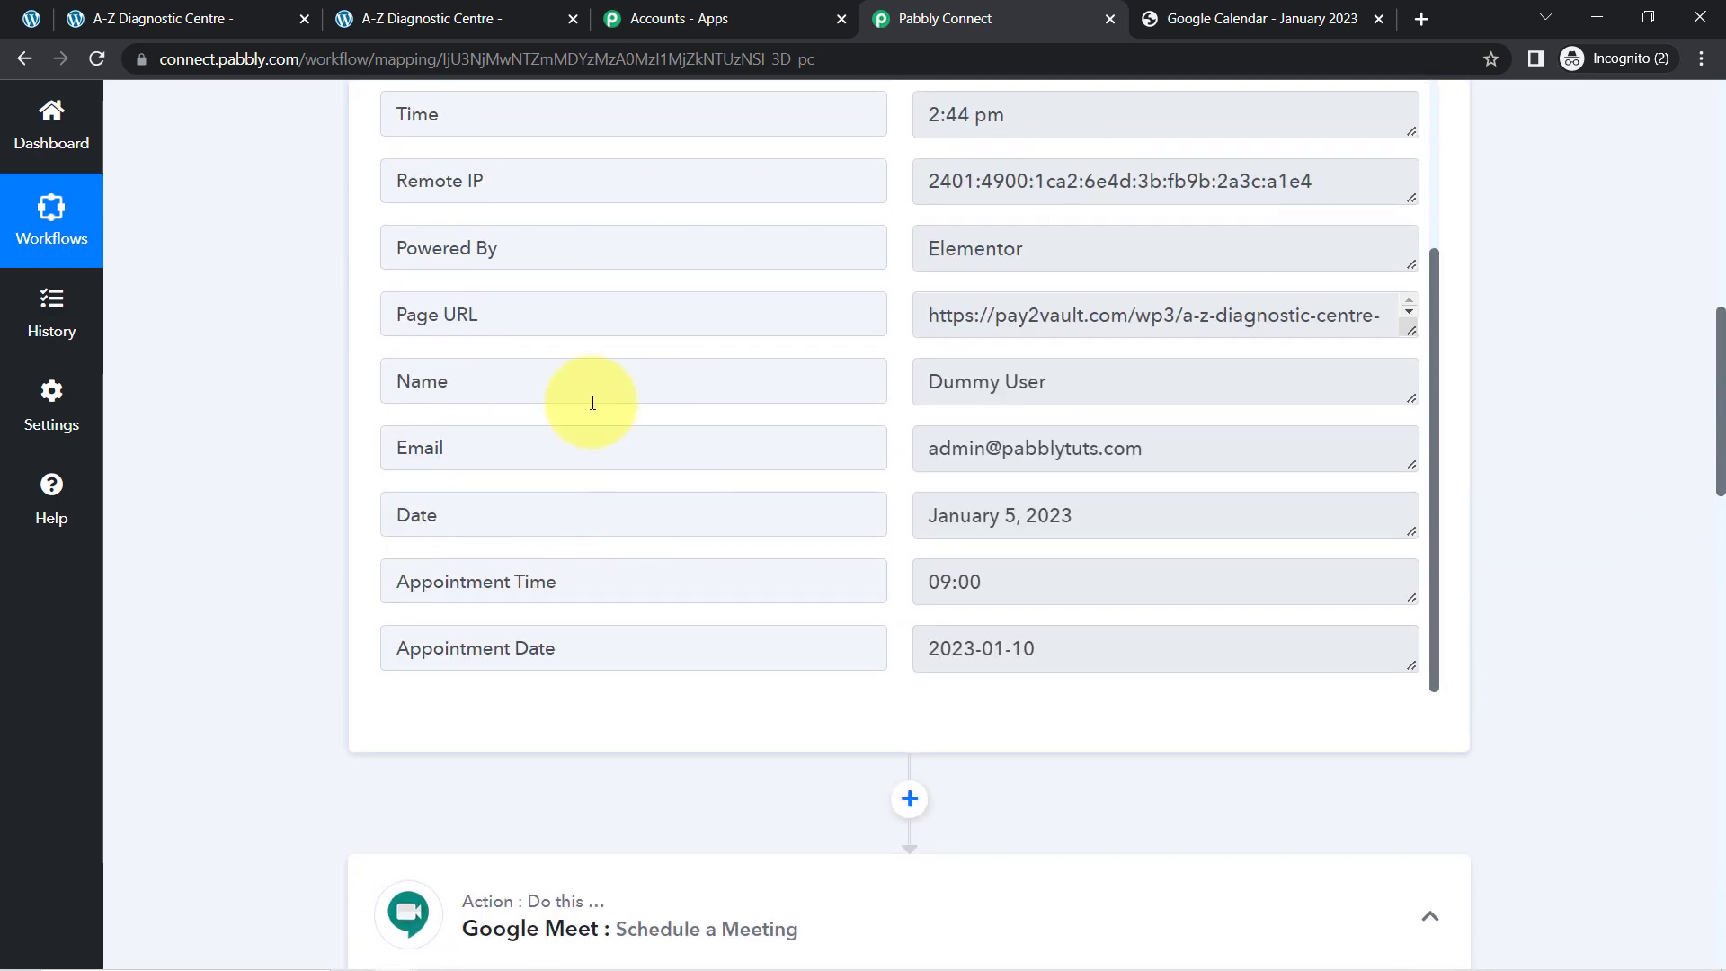
drag(1037, 517, 985, 519)
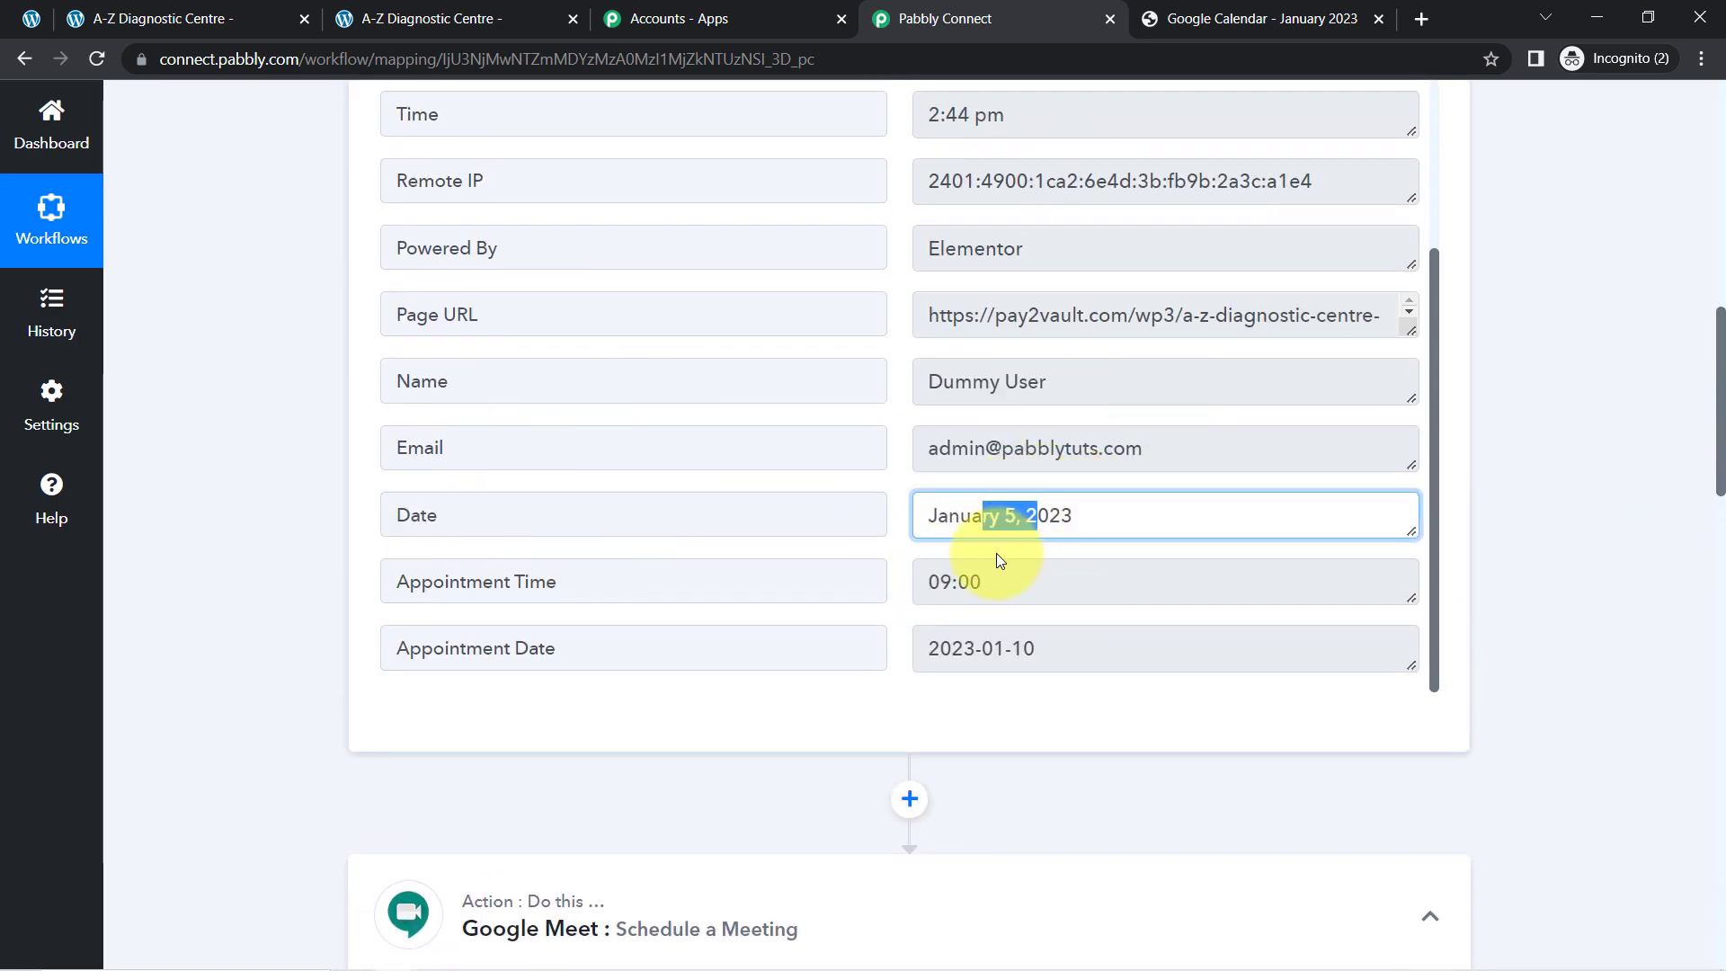
drag(985, 582, 936, 575)
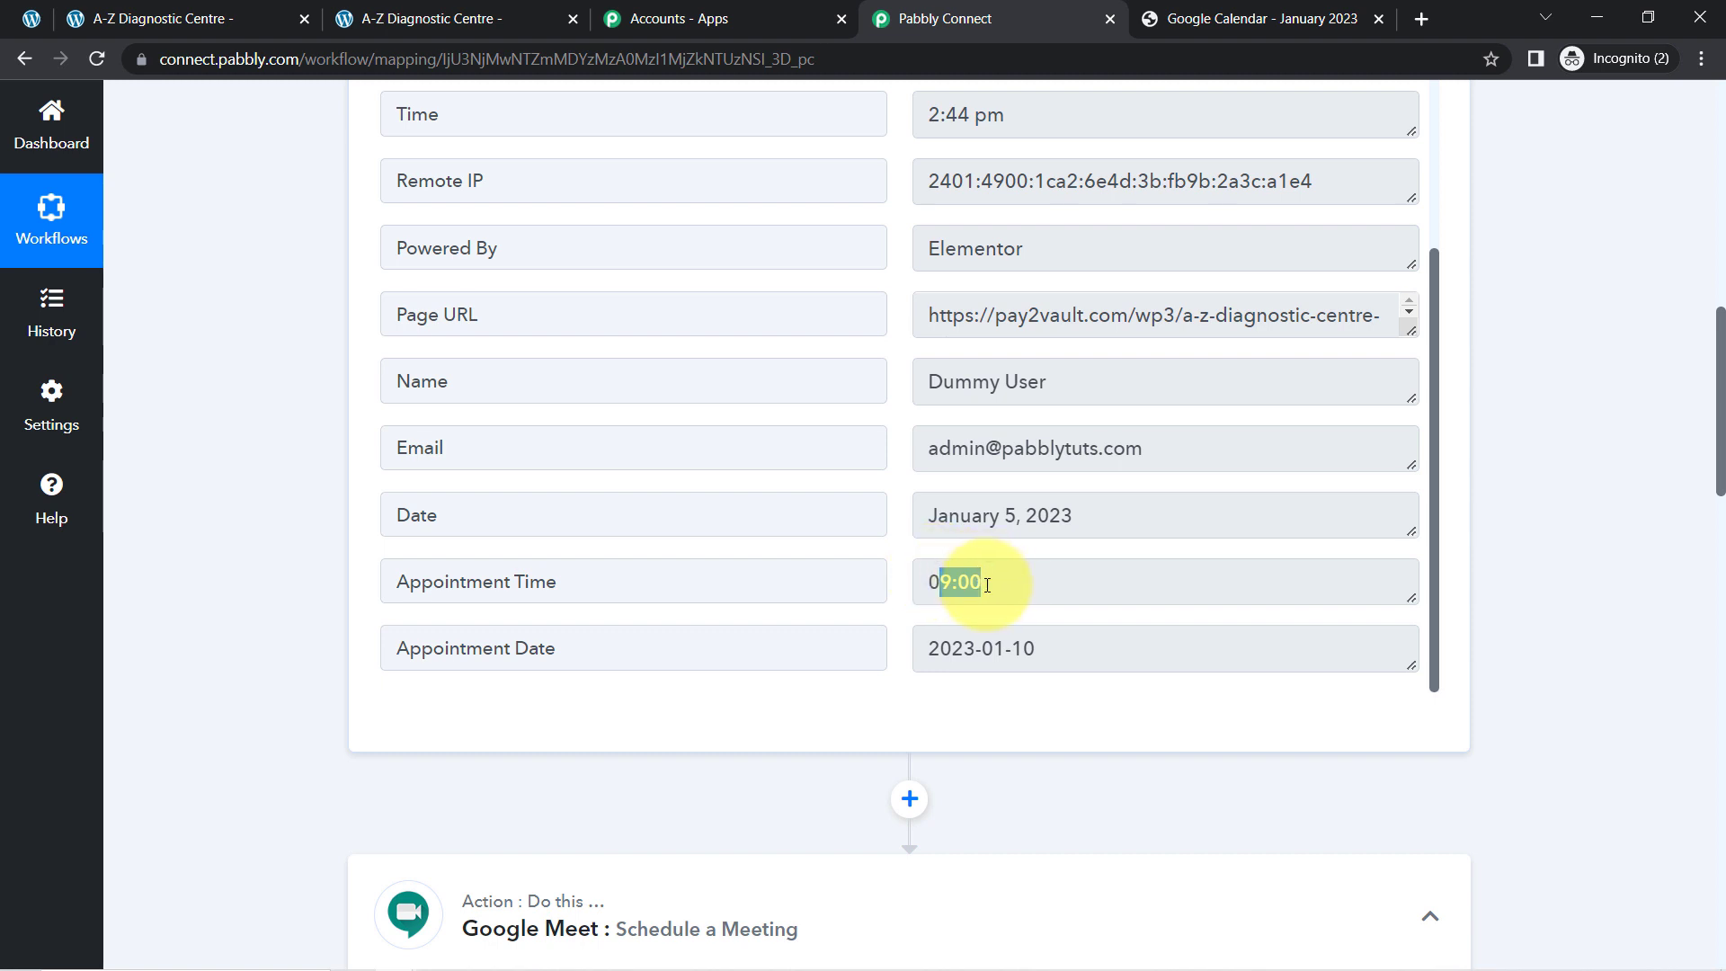
click(950, 532)
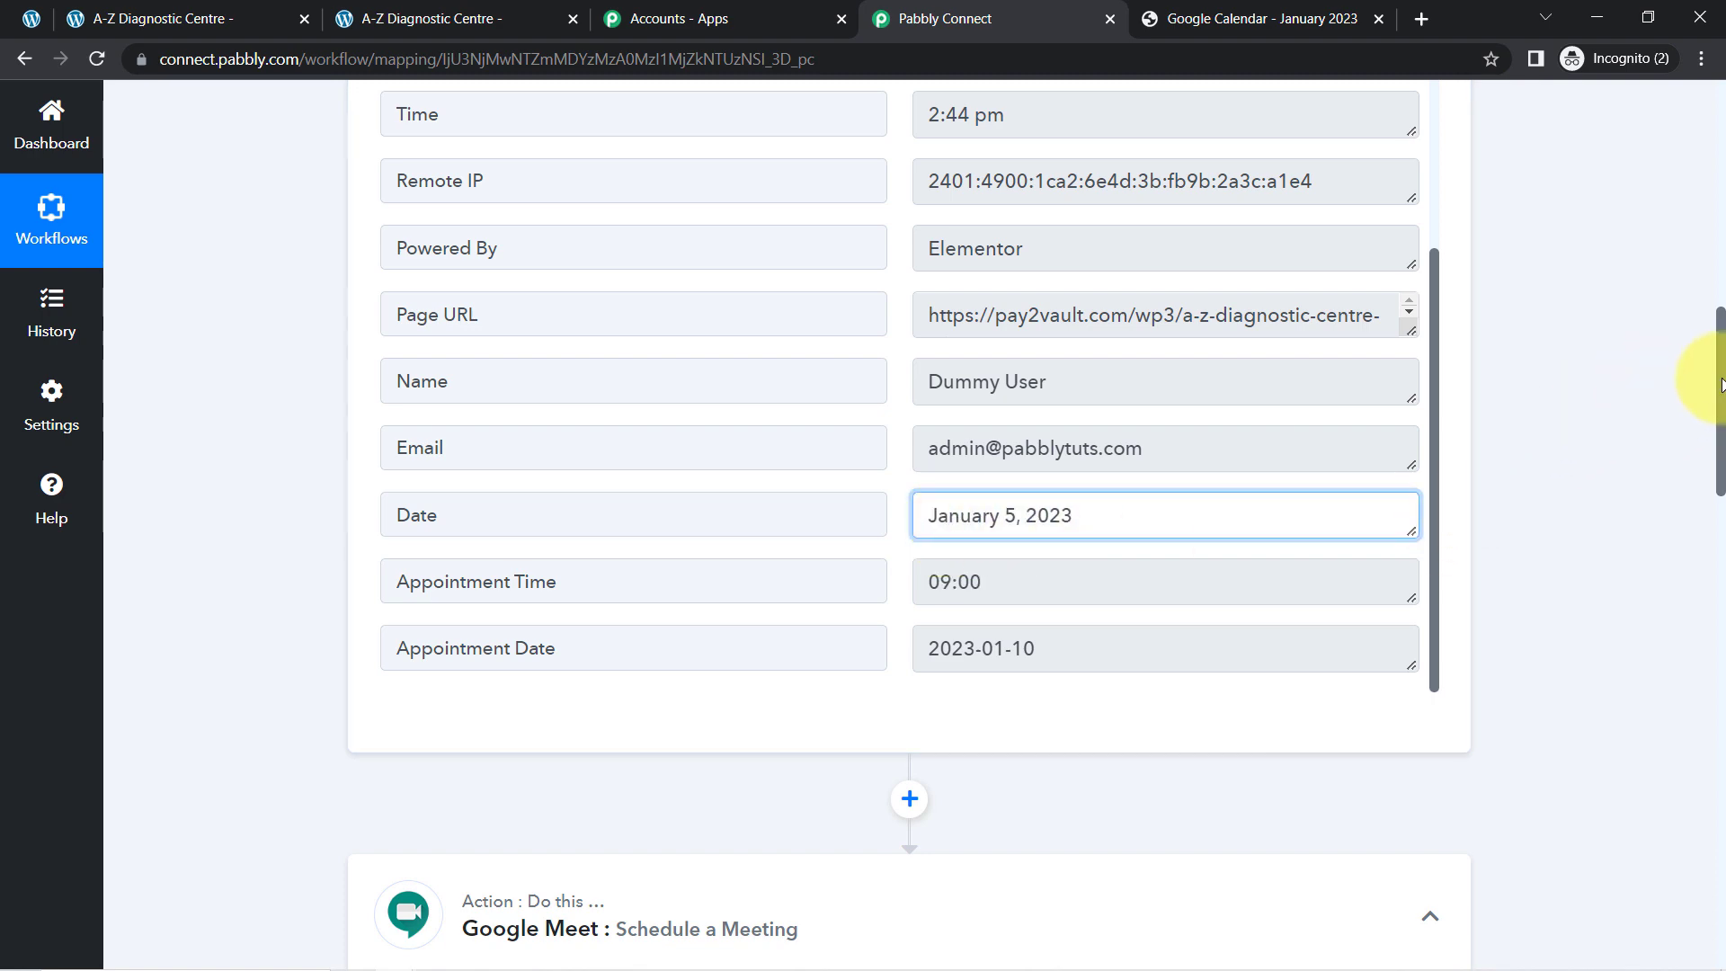
- Compare the Start field's required UTC date-time format with the Appointment Time and Appointment Date values from the form
drag(1718, 406, 1712, 732)
scroll(1712, 732, up, 1)
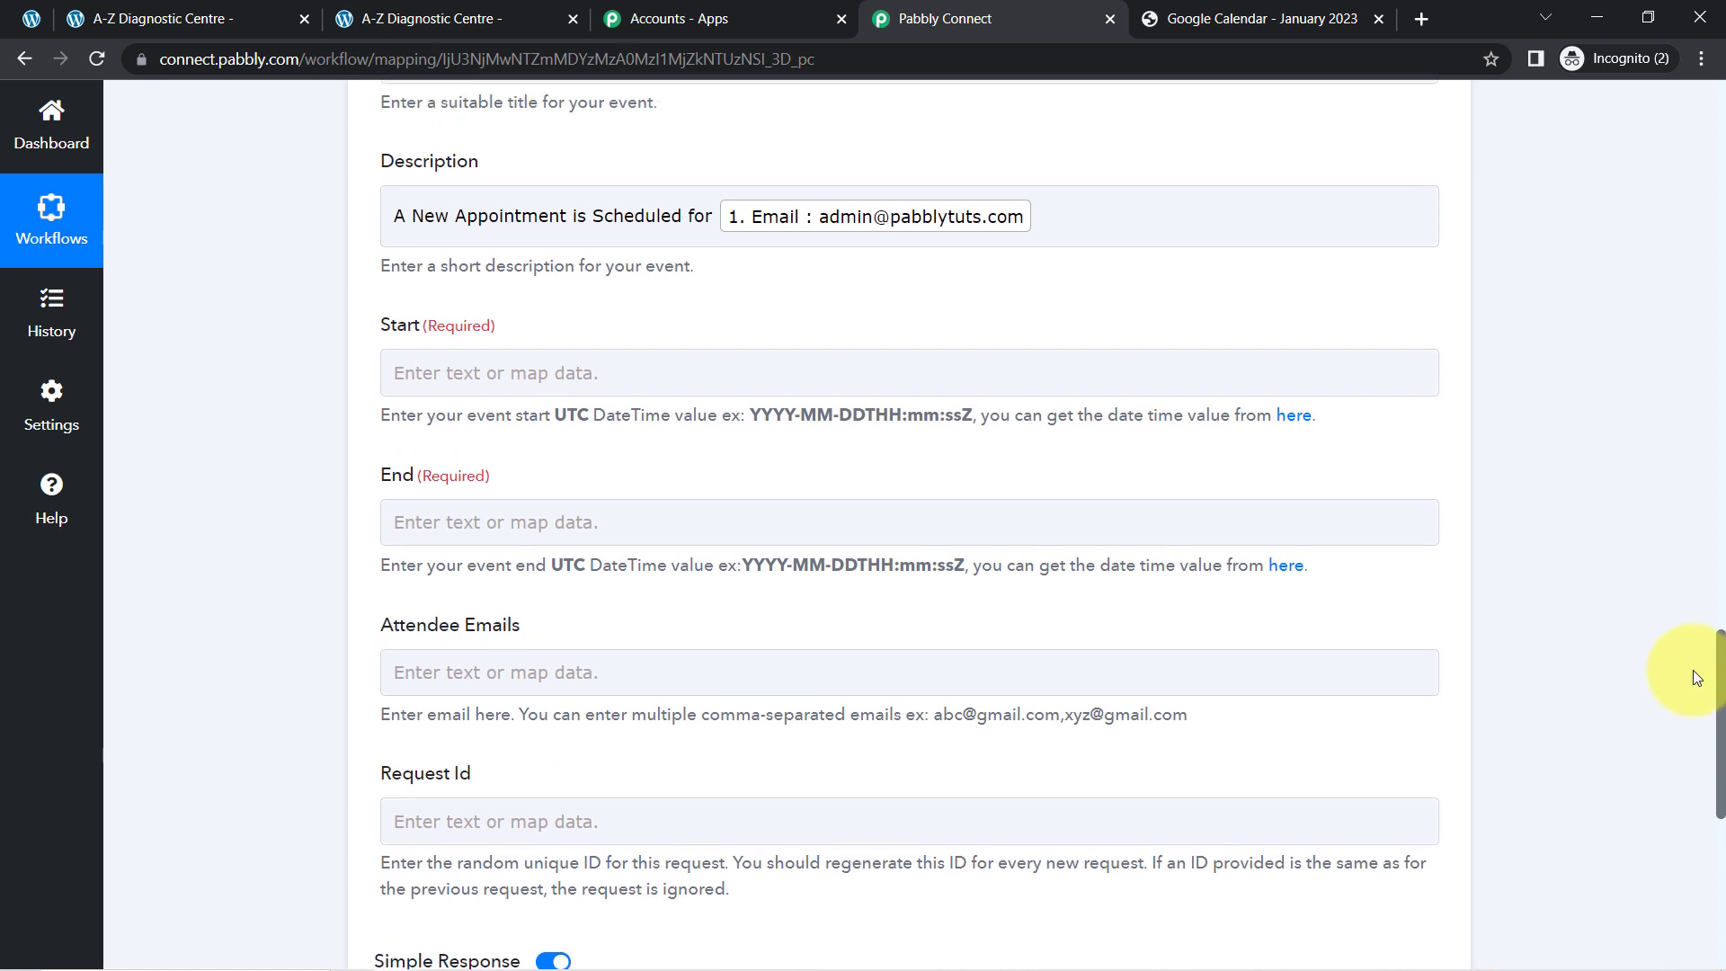
double_click(396, 335)
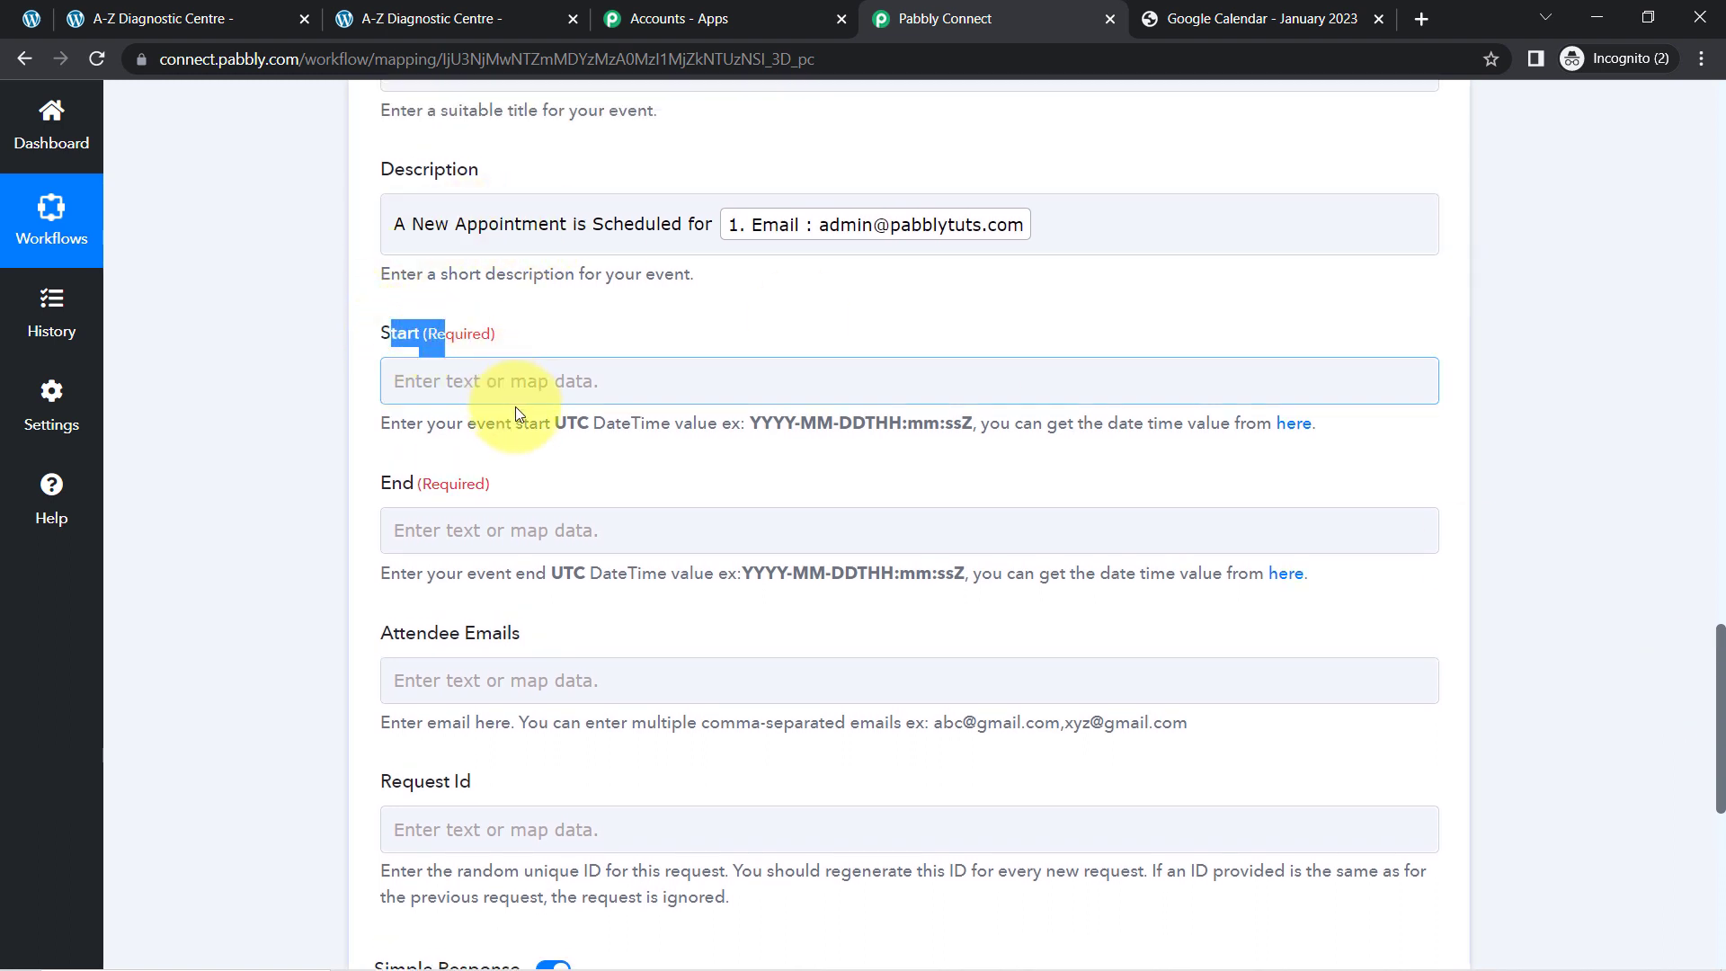
drag(550, 424, 631, 426)
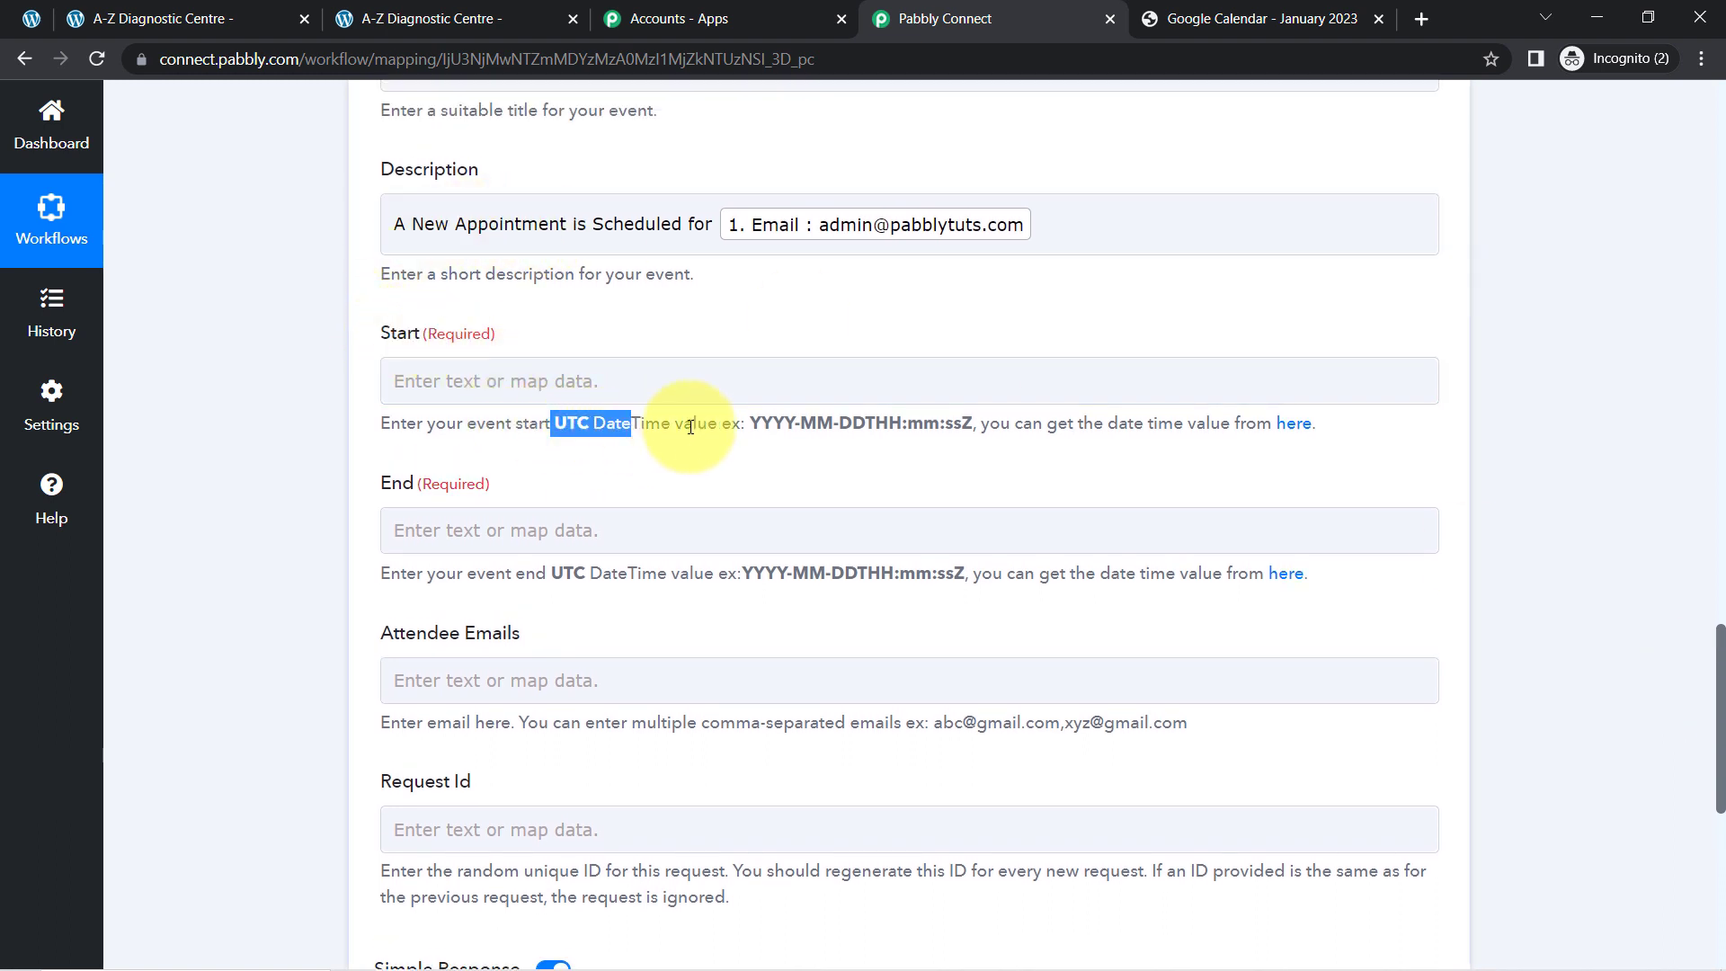
drag(780, 418, 953, 428)
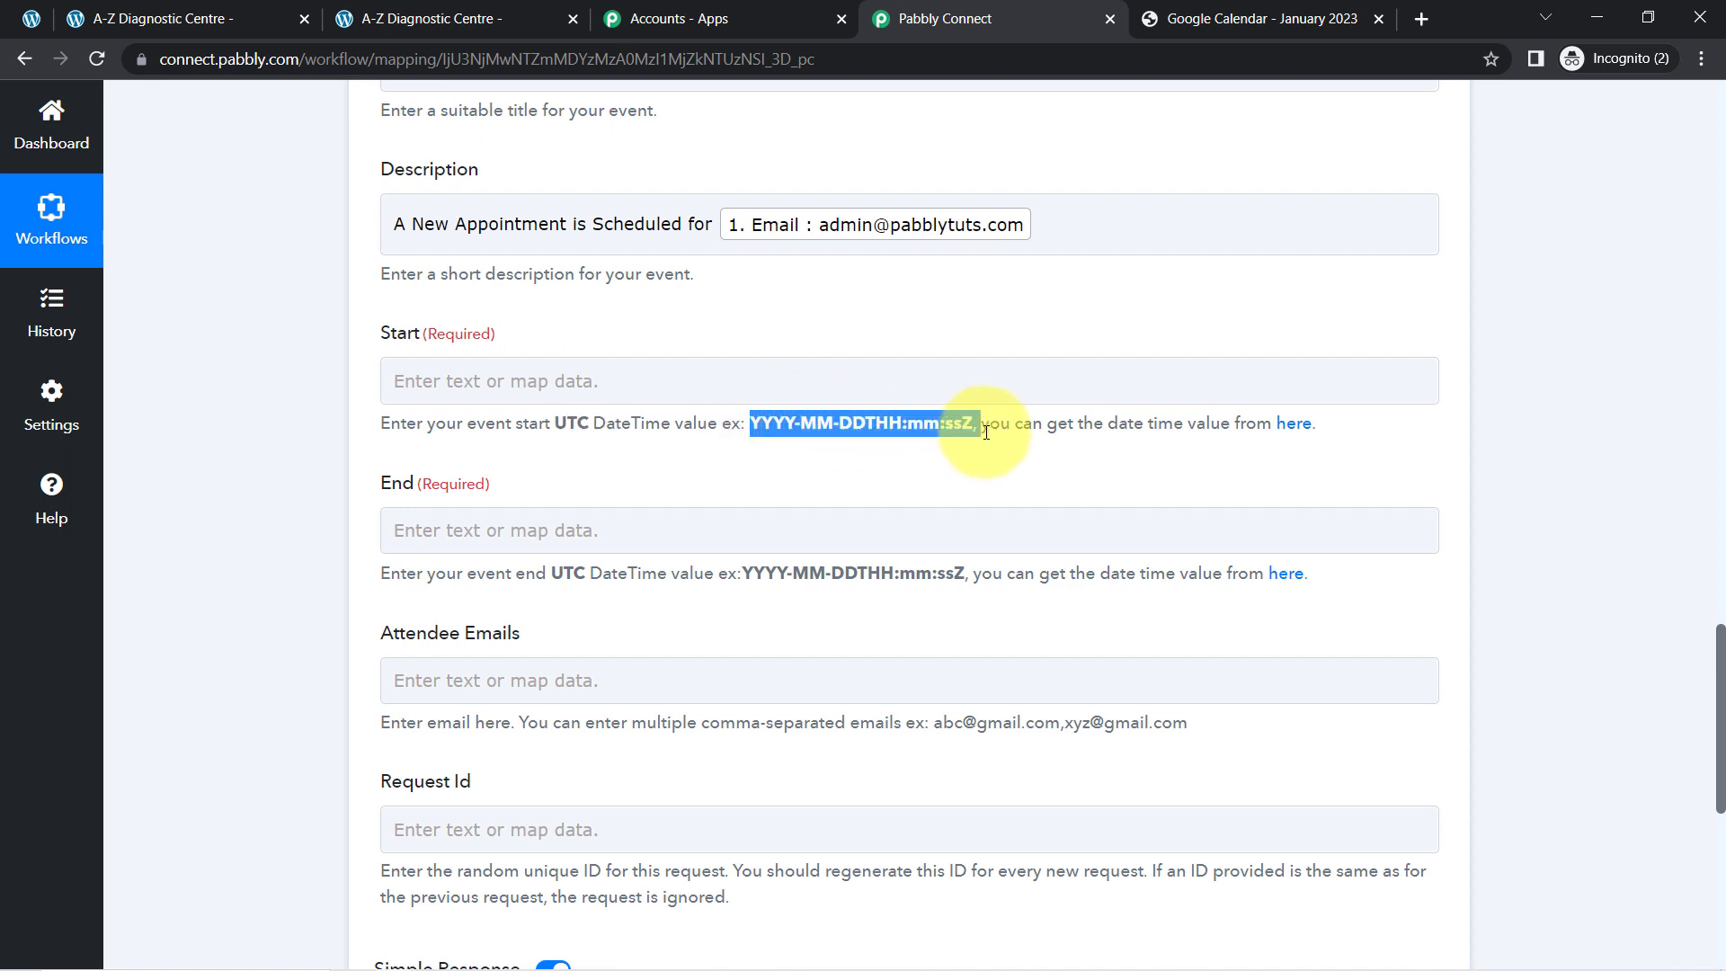
triple_click(948, 429)
click(946, 432)
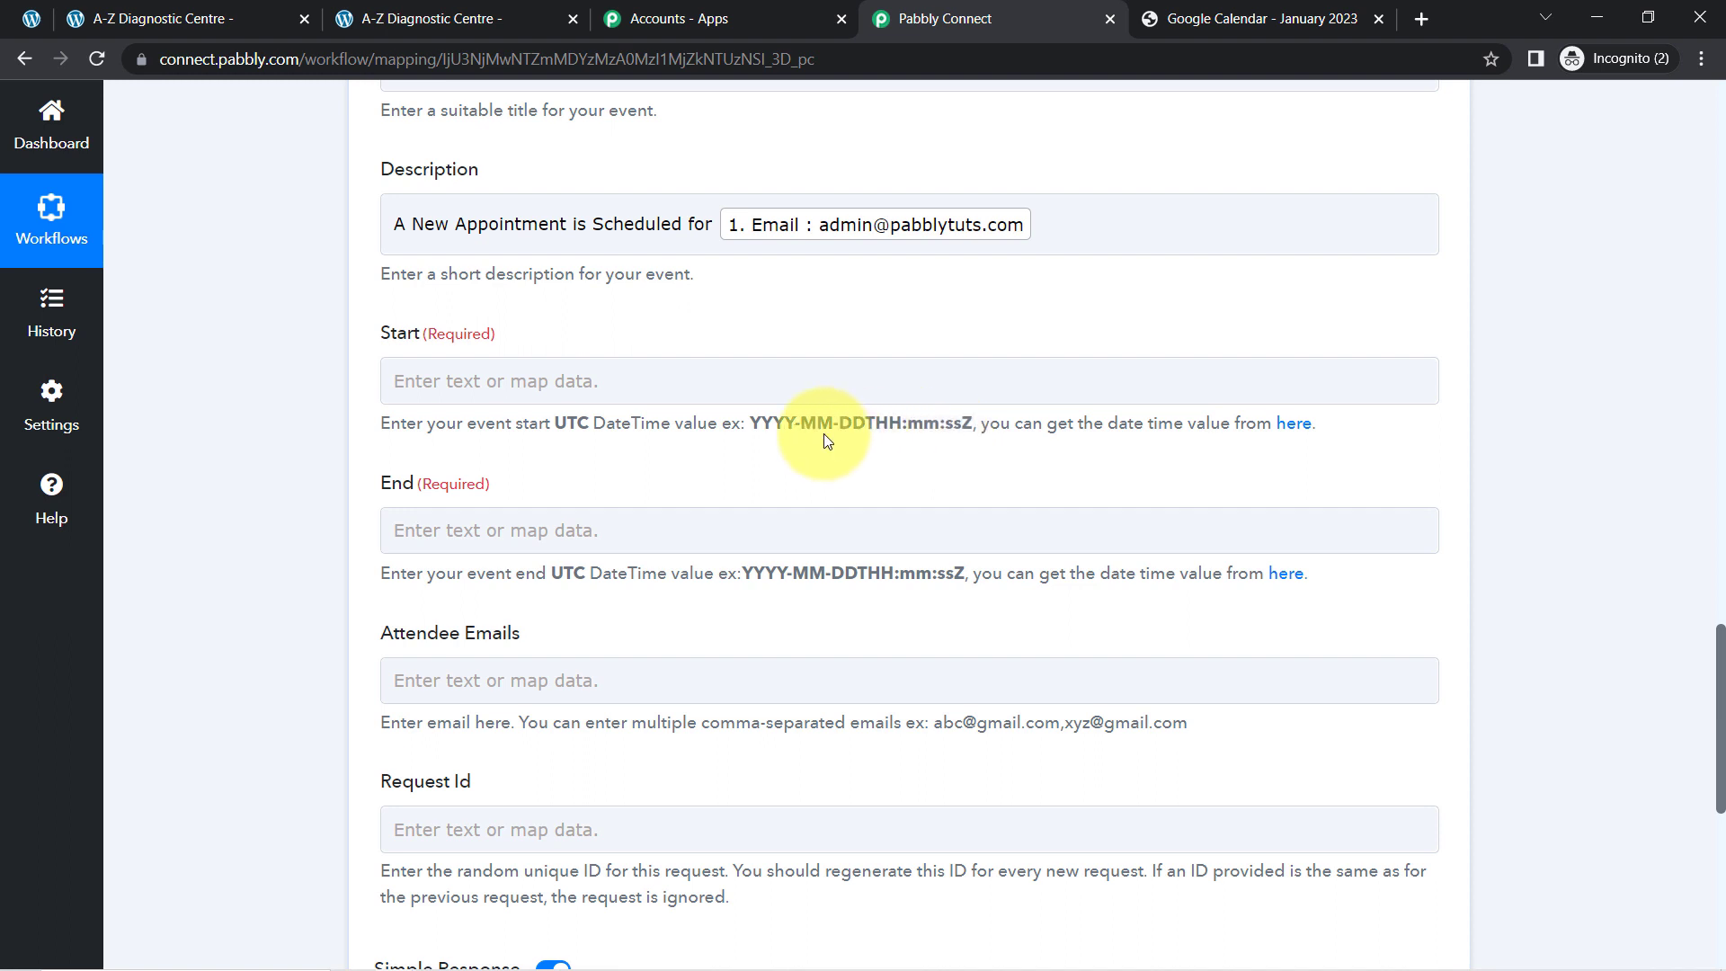
drag(785, 426, 938, 438)
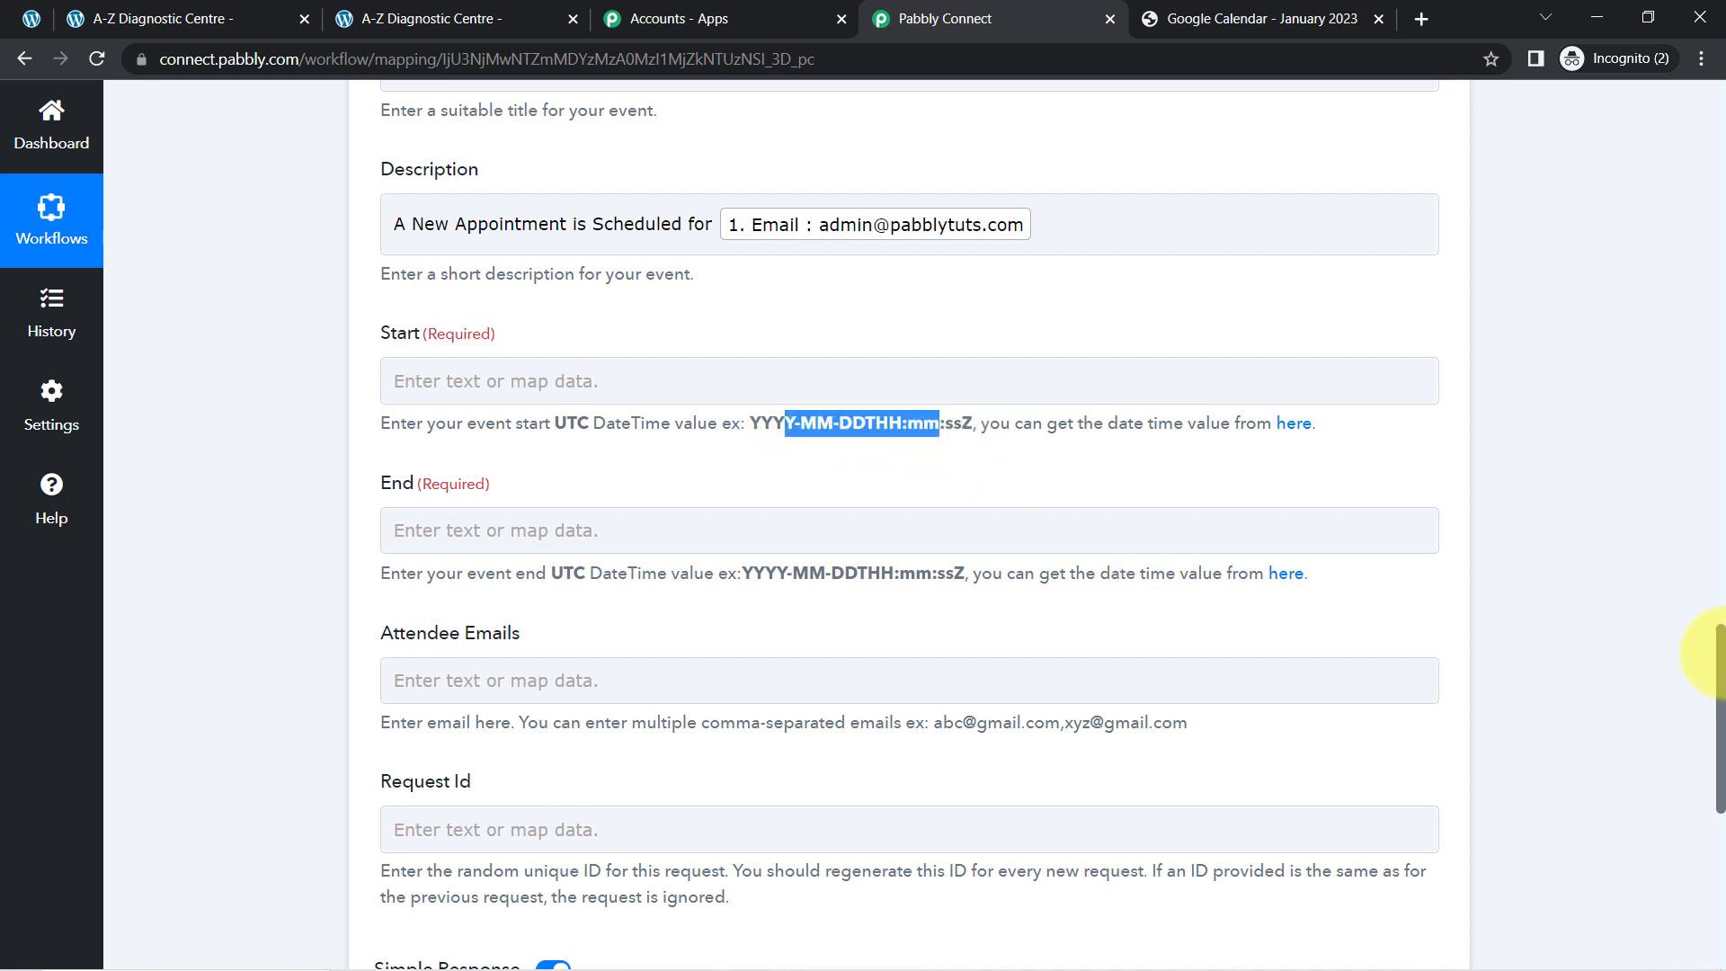
drag(1722, 692, 1677, 410)
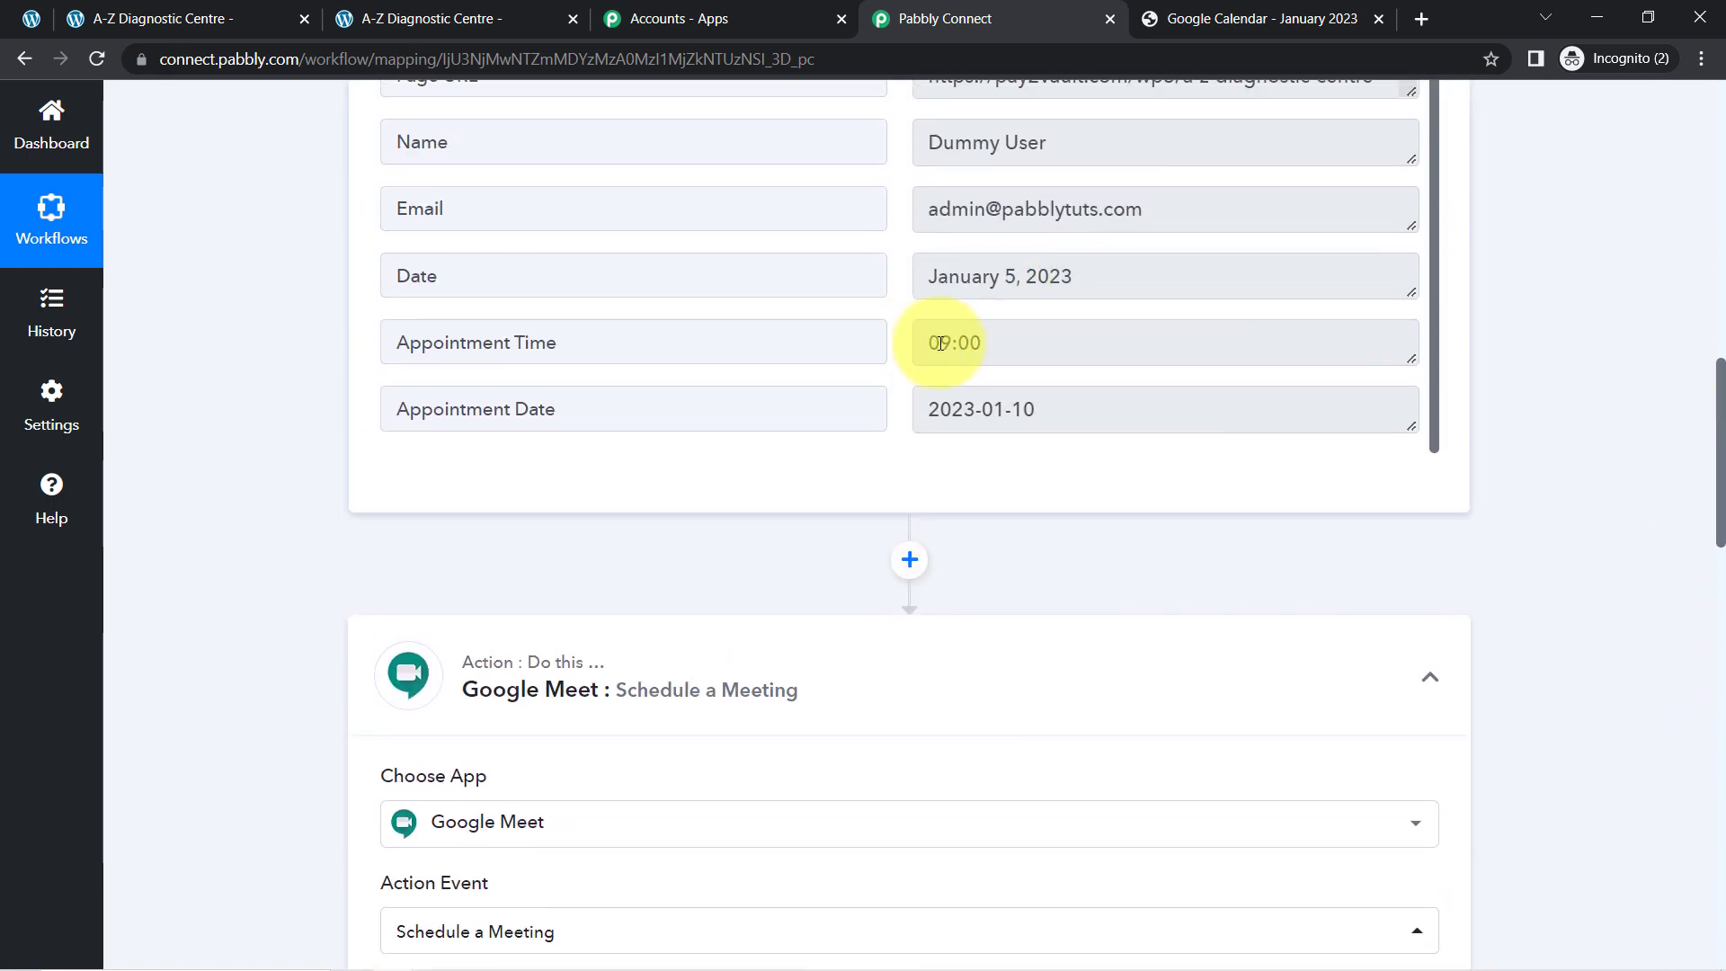
drag(940, 342, 881, 417)
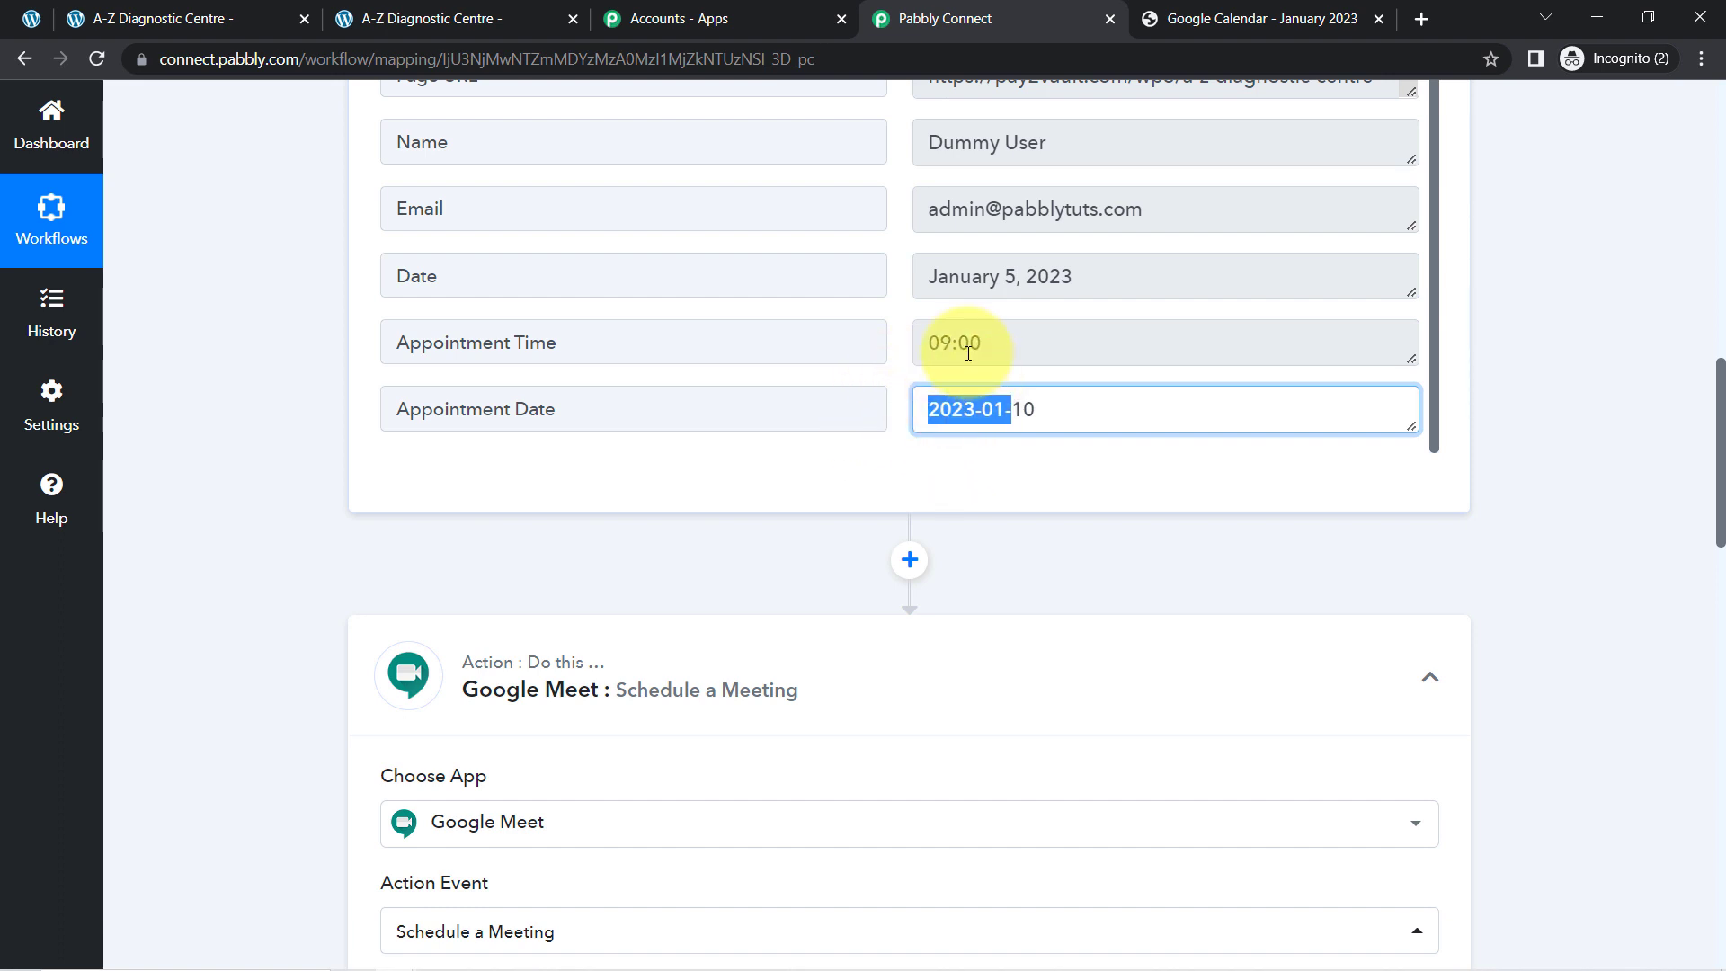
- Insert a Date/Time Formatter by Pabbly action between the Elementor form trigger and the Google Meet action
click(909, 559)
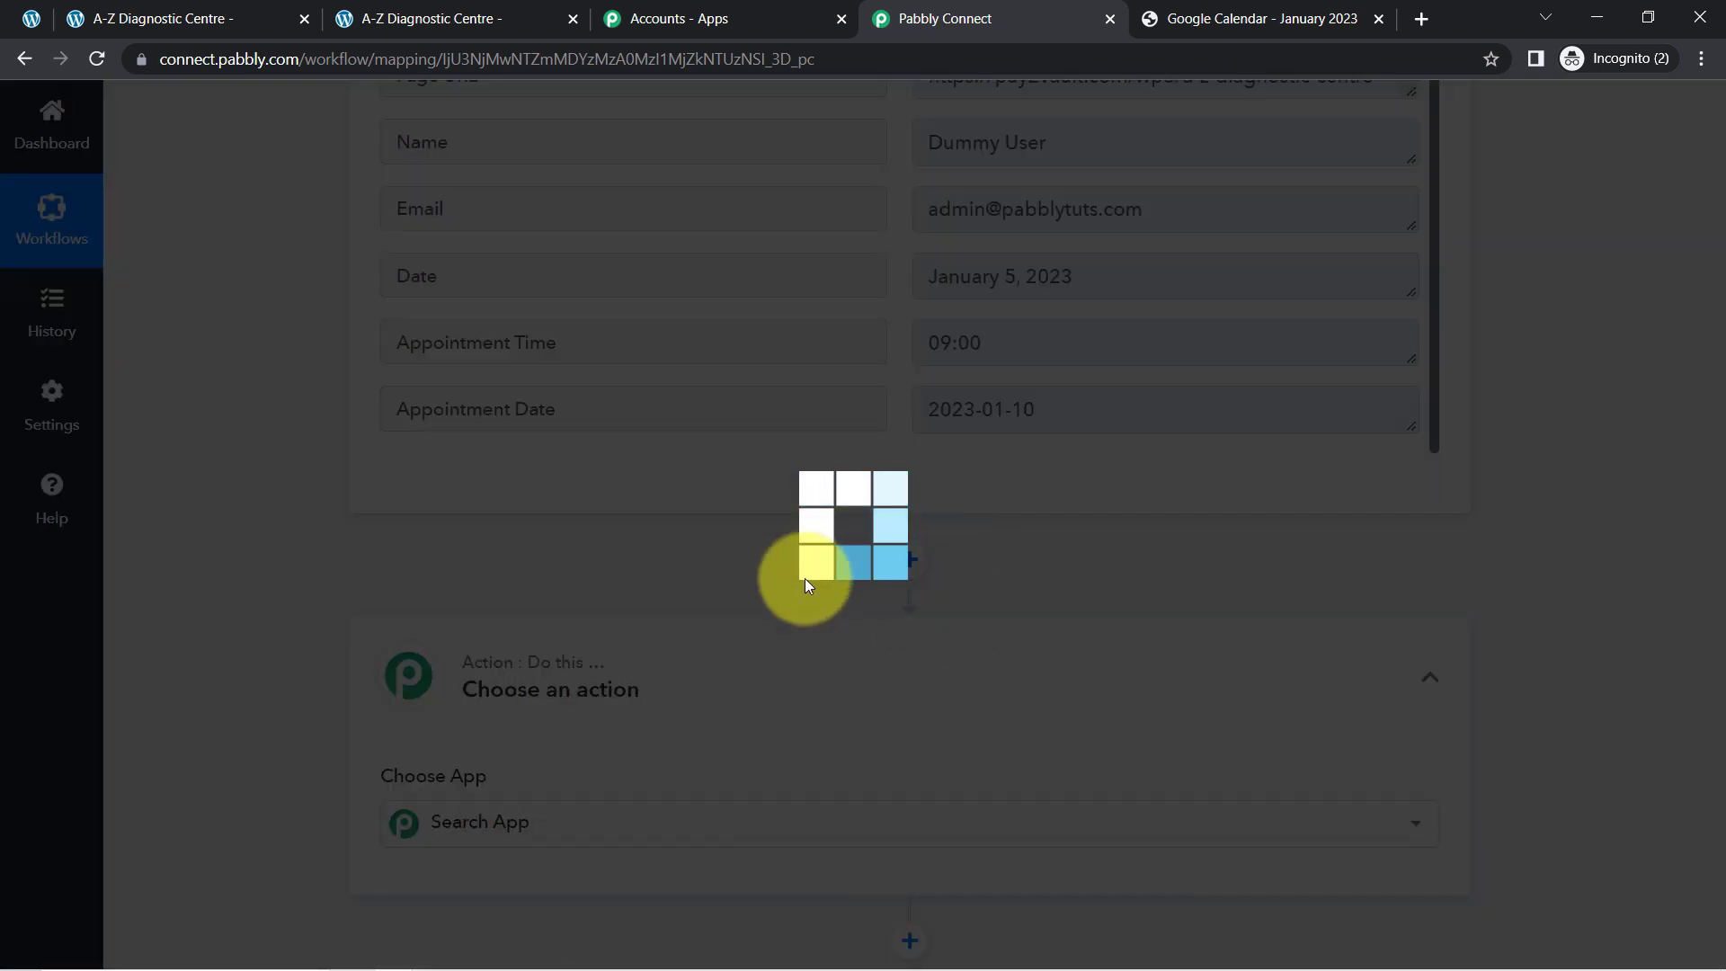
text(date)
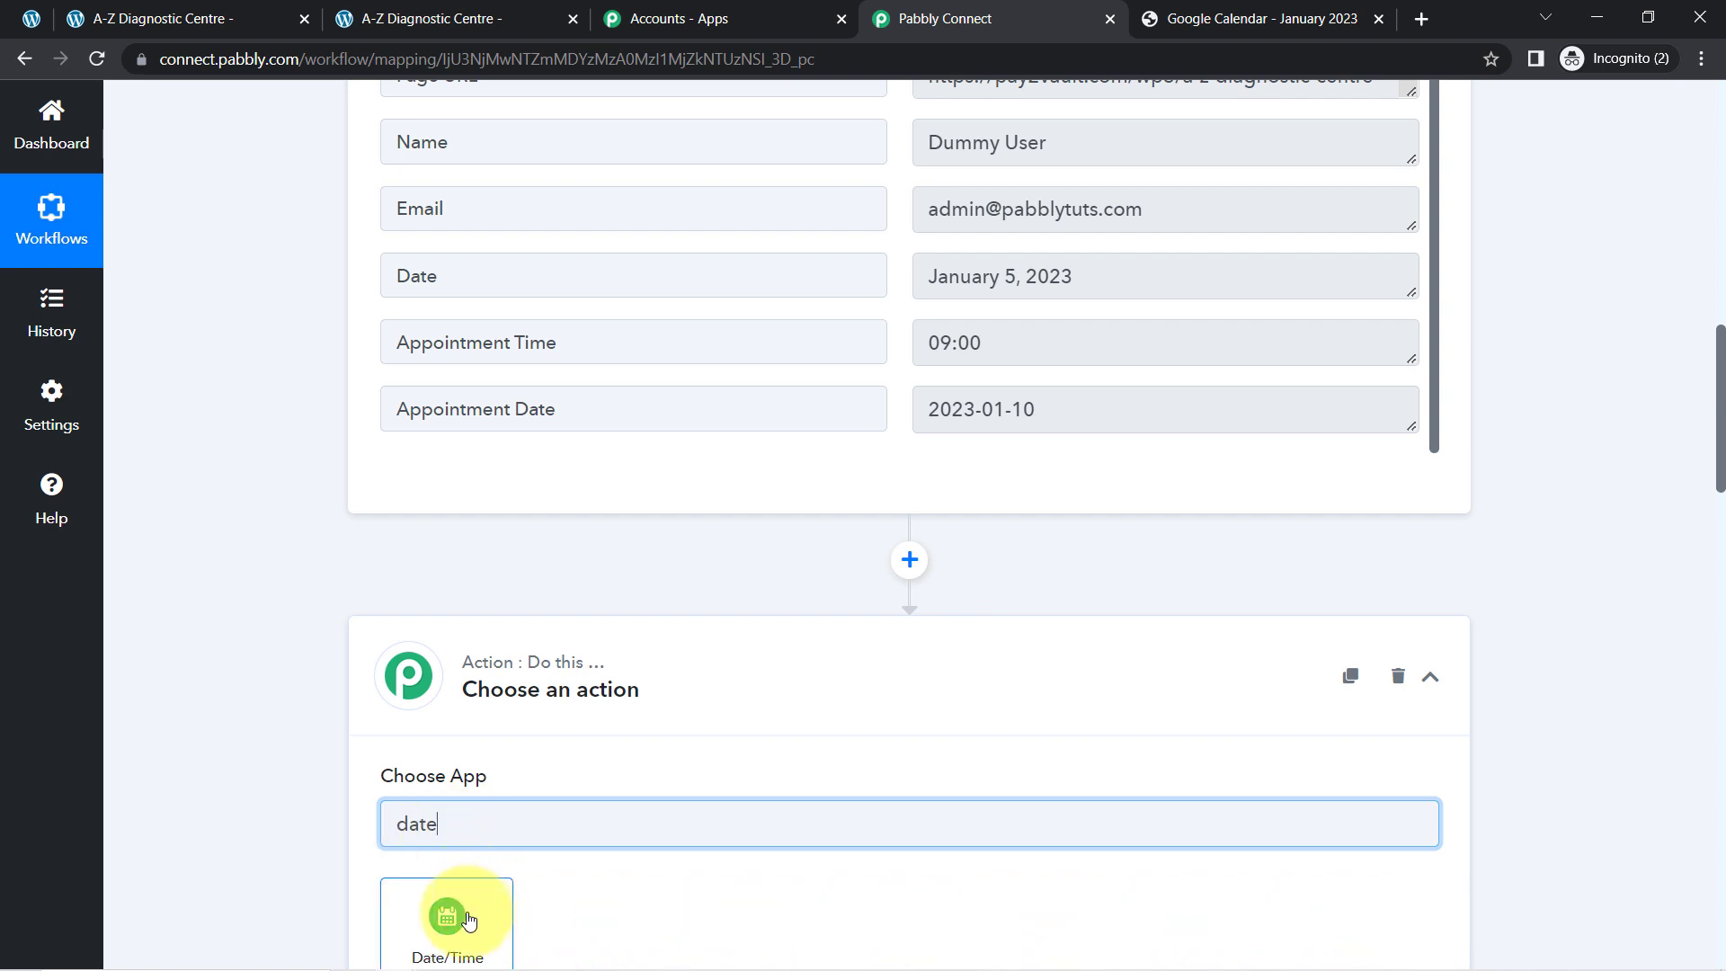
click(465, 924)
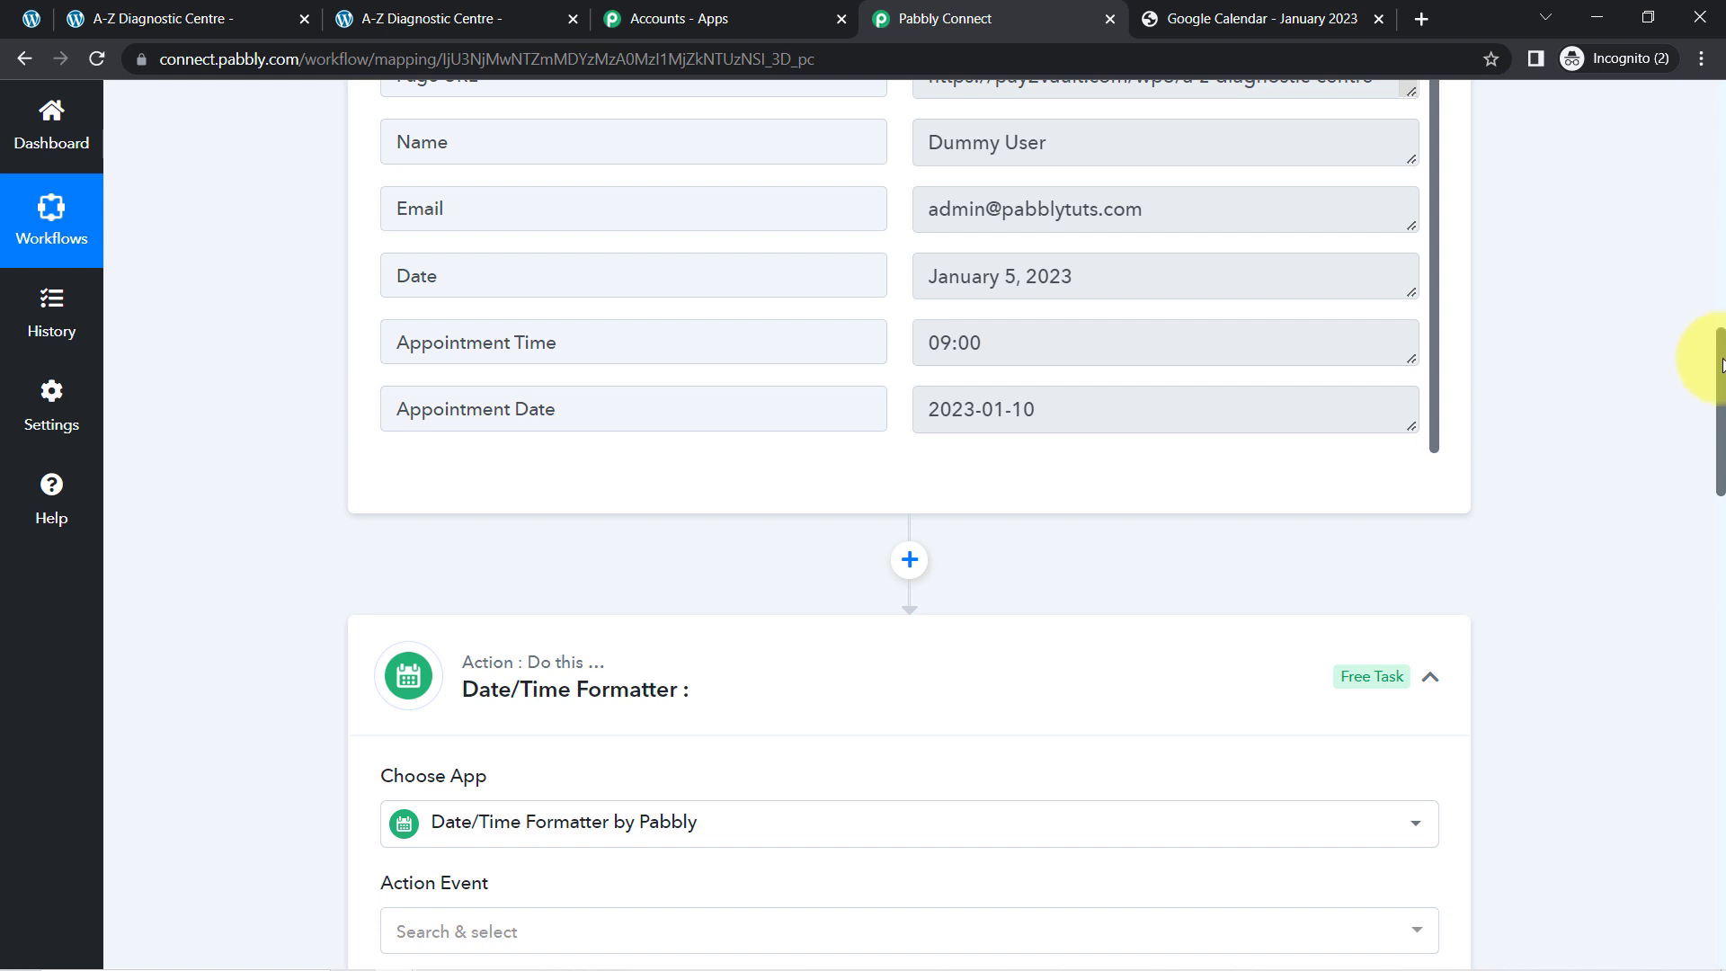
- Choose Format Date with Time Zone as the formatter's action event and connect it
drag(1721, 364, 1721, 436)
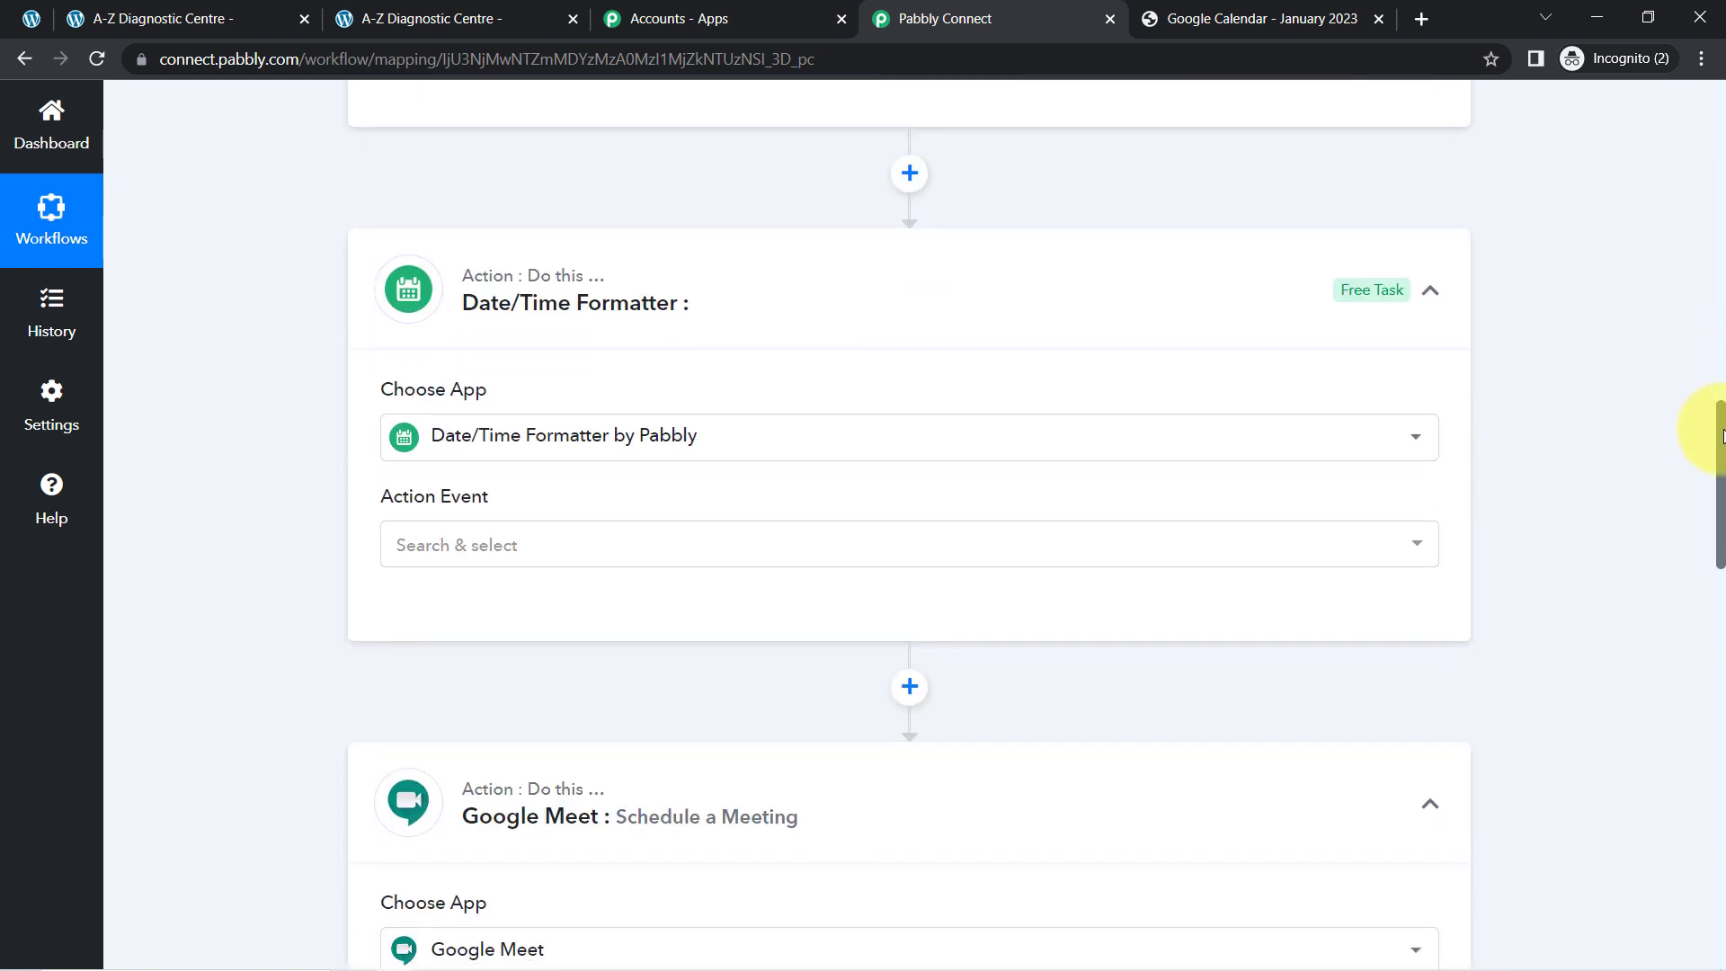
click(439, 561)
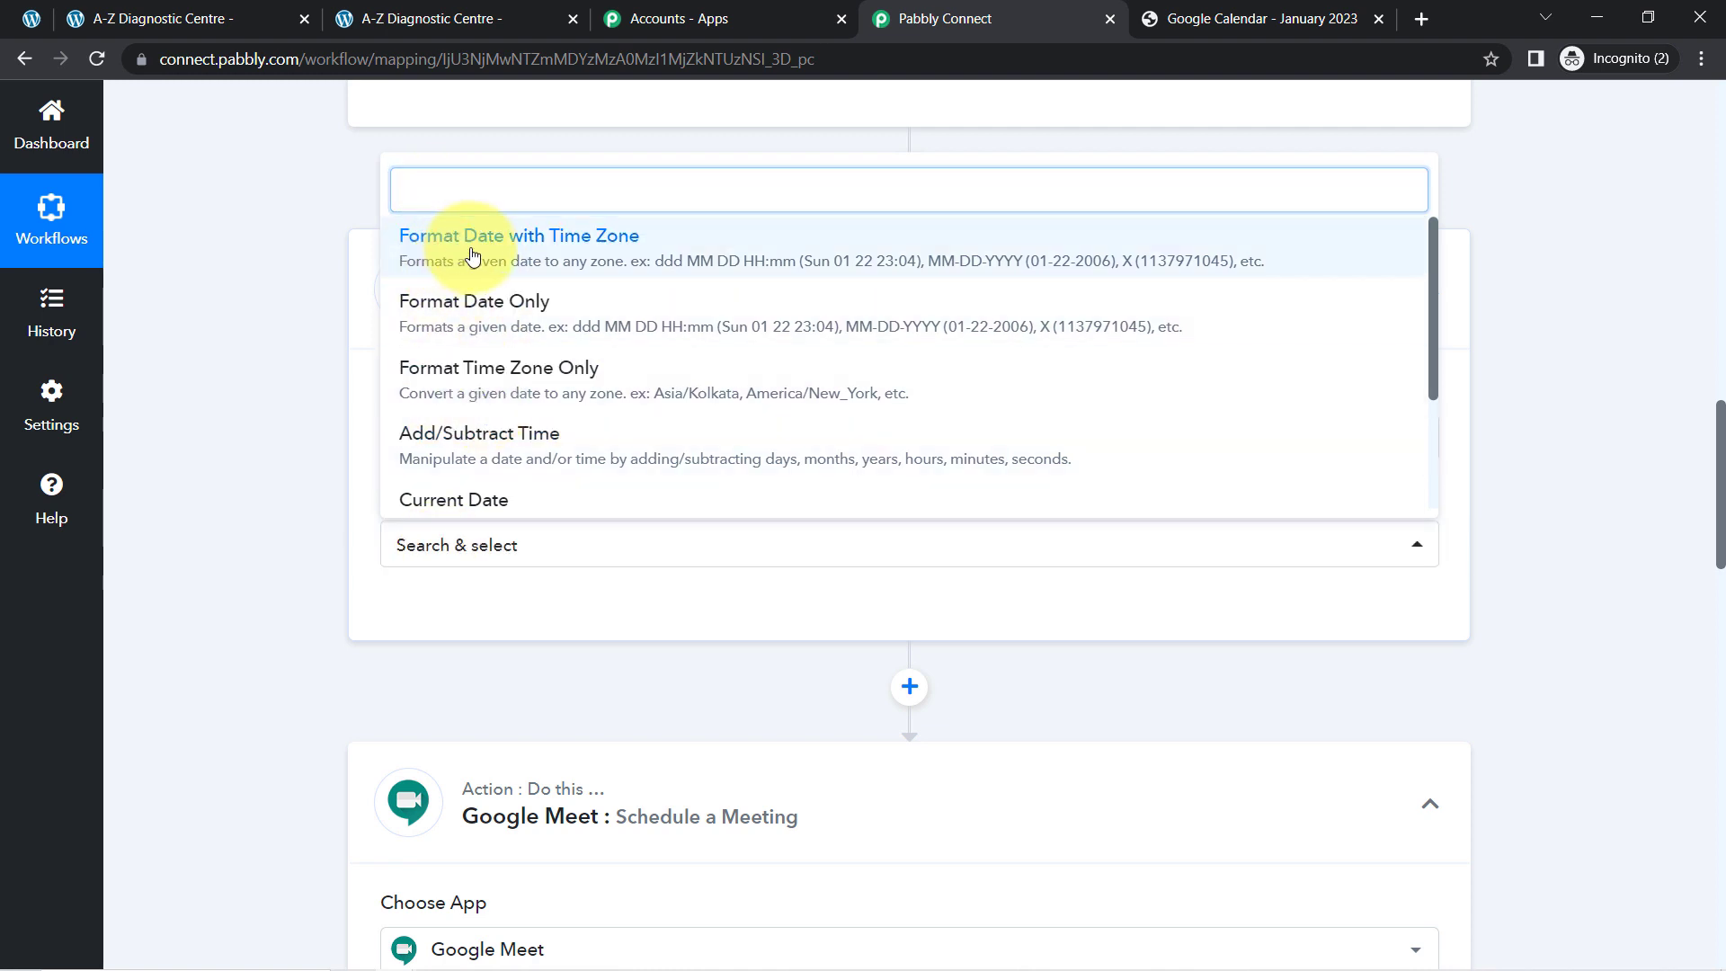
click(472, 258)
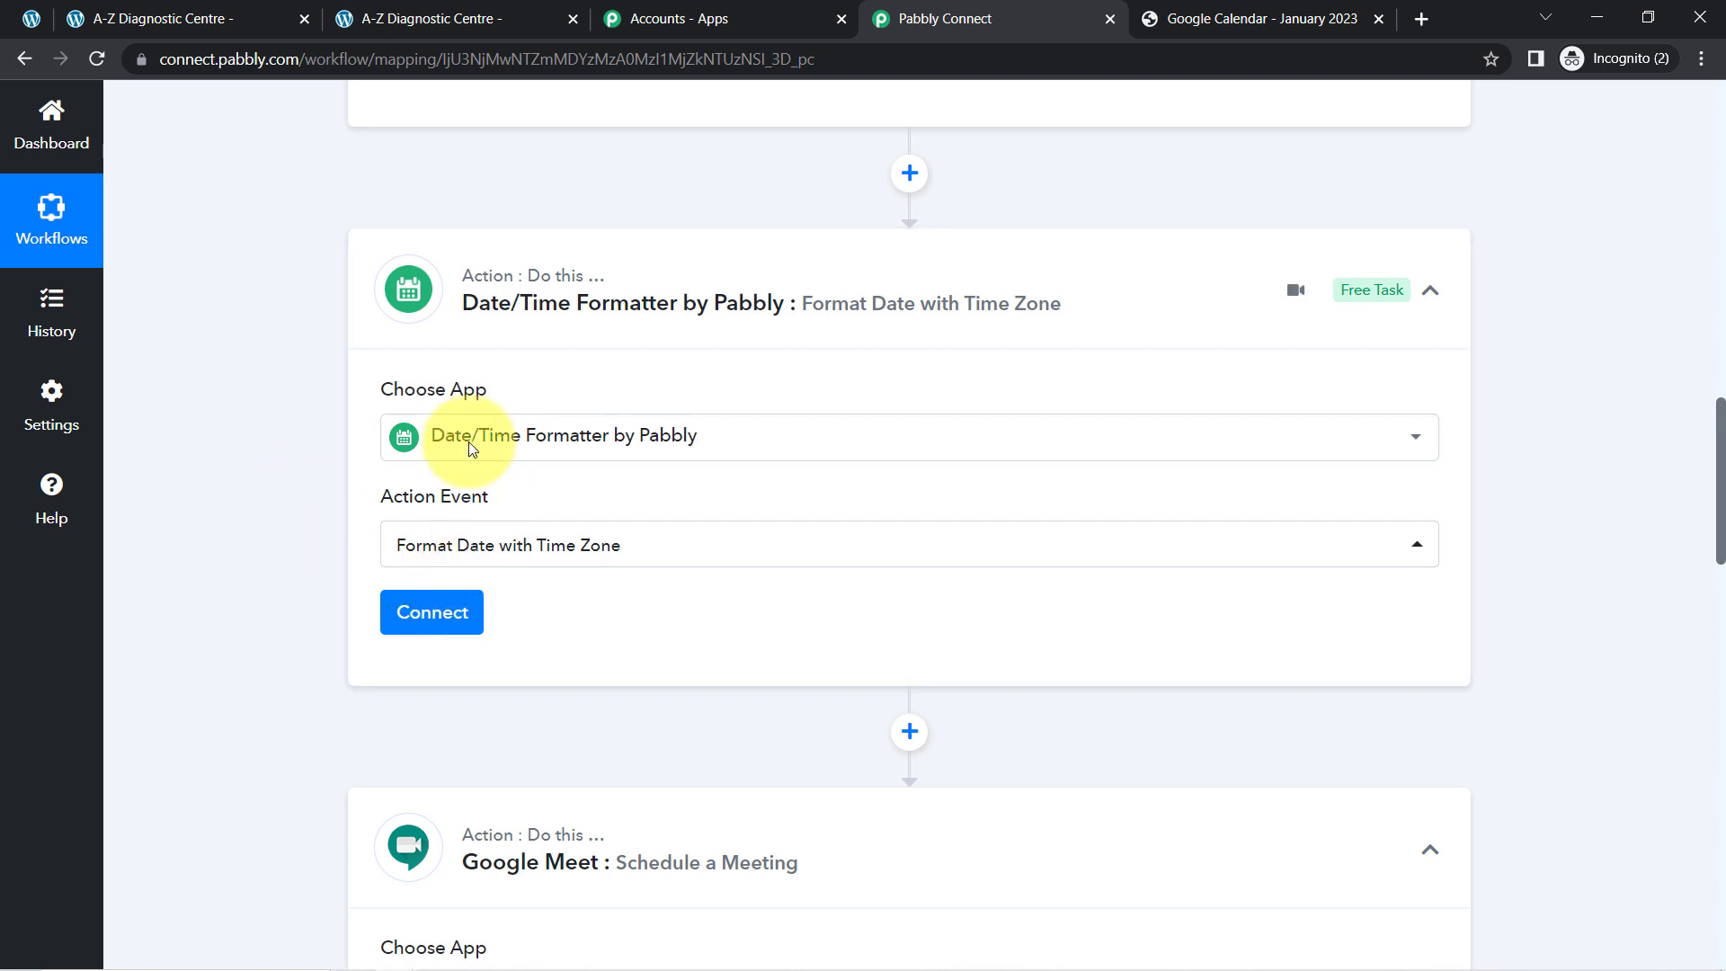
click(443, 626)
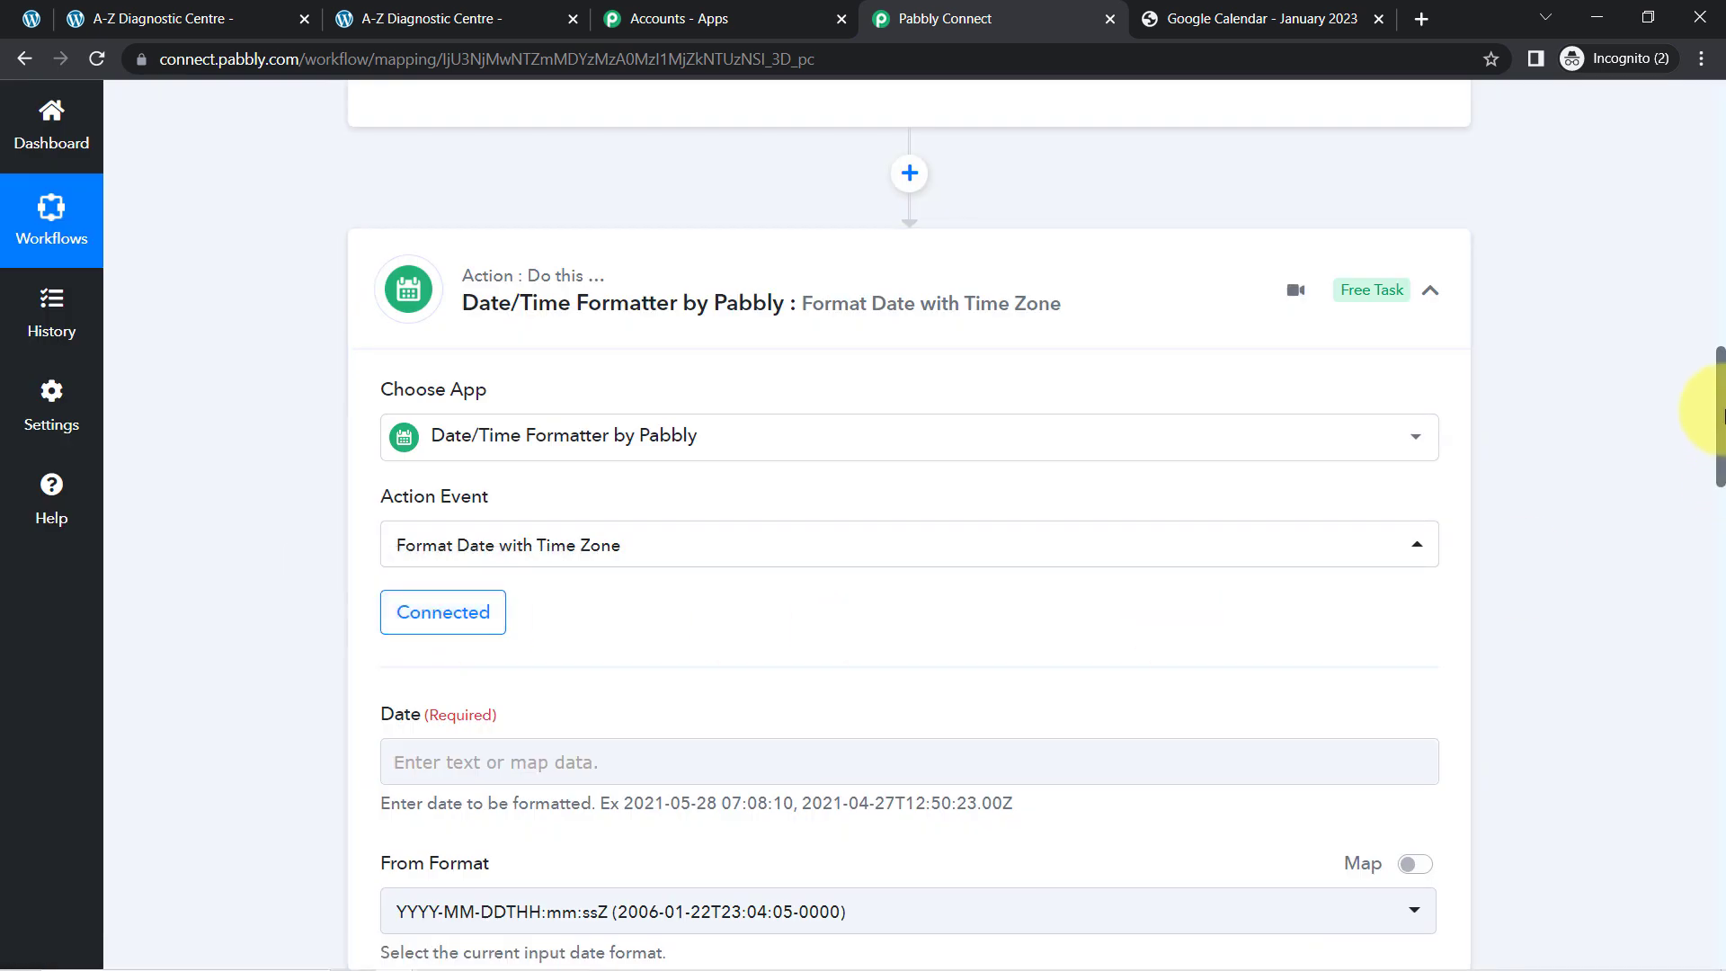
- Map the Date value from the Elementor form submission into the formatter's Date field
scroll(1720, 411, down, 2)
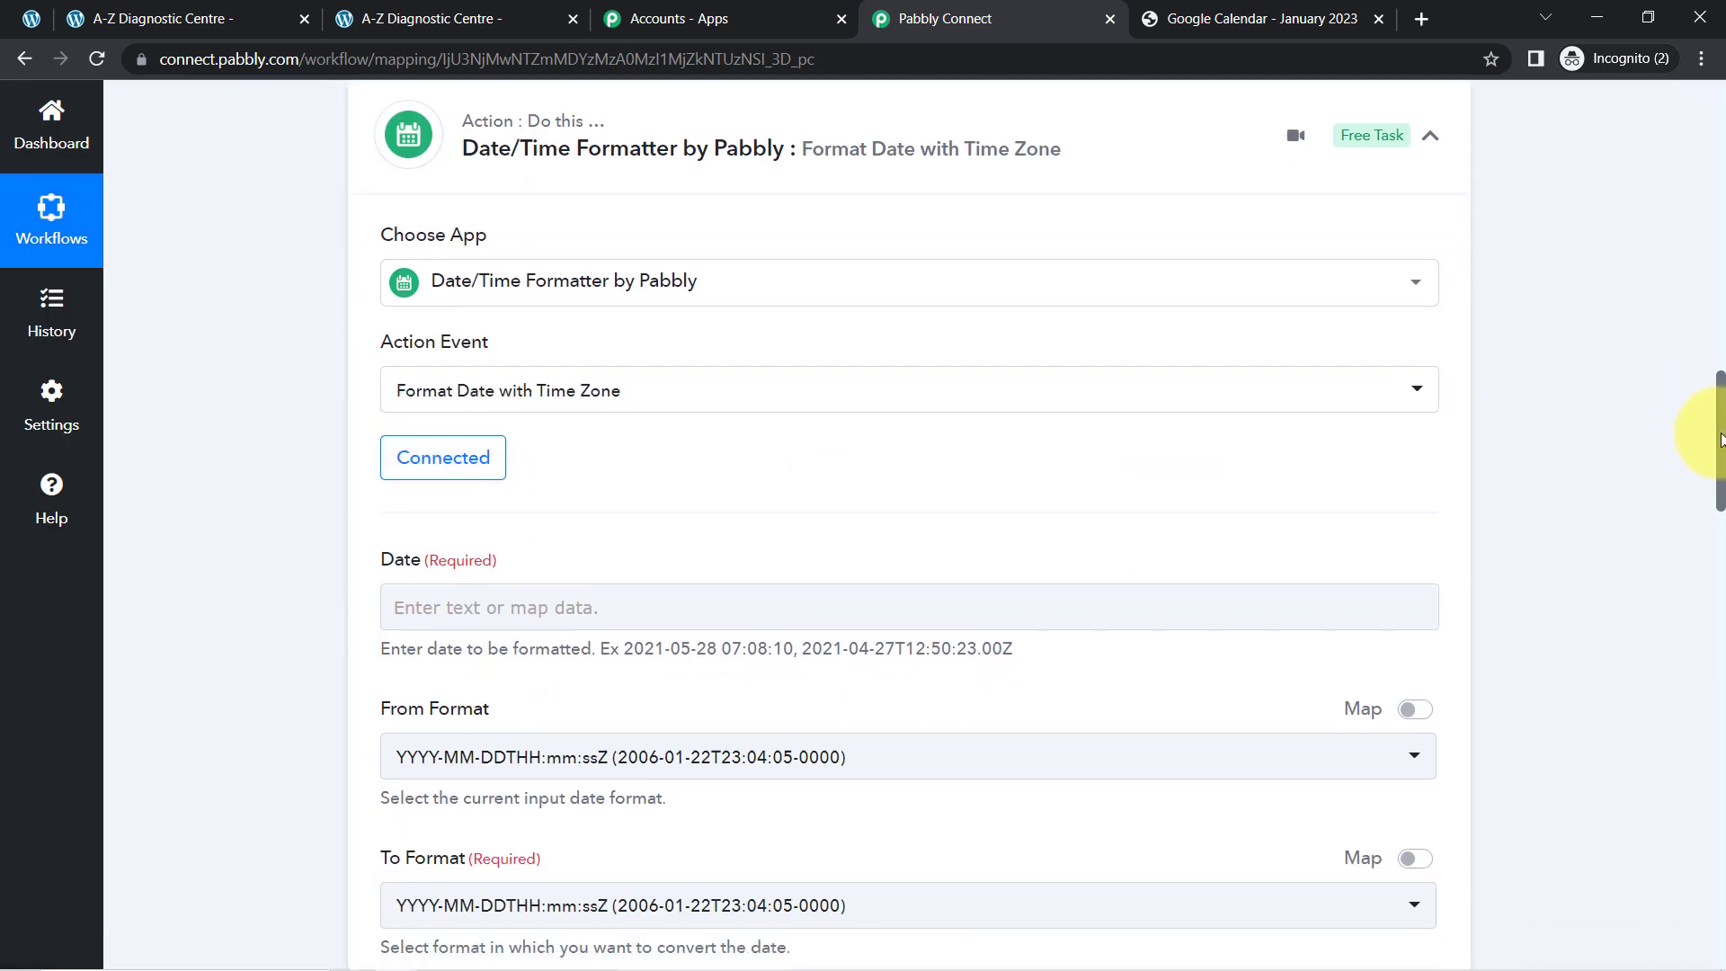
scroll(1719, 452, down, 1)
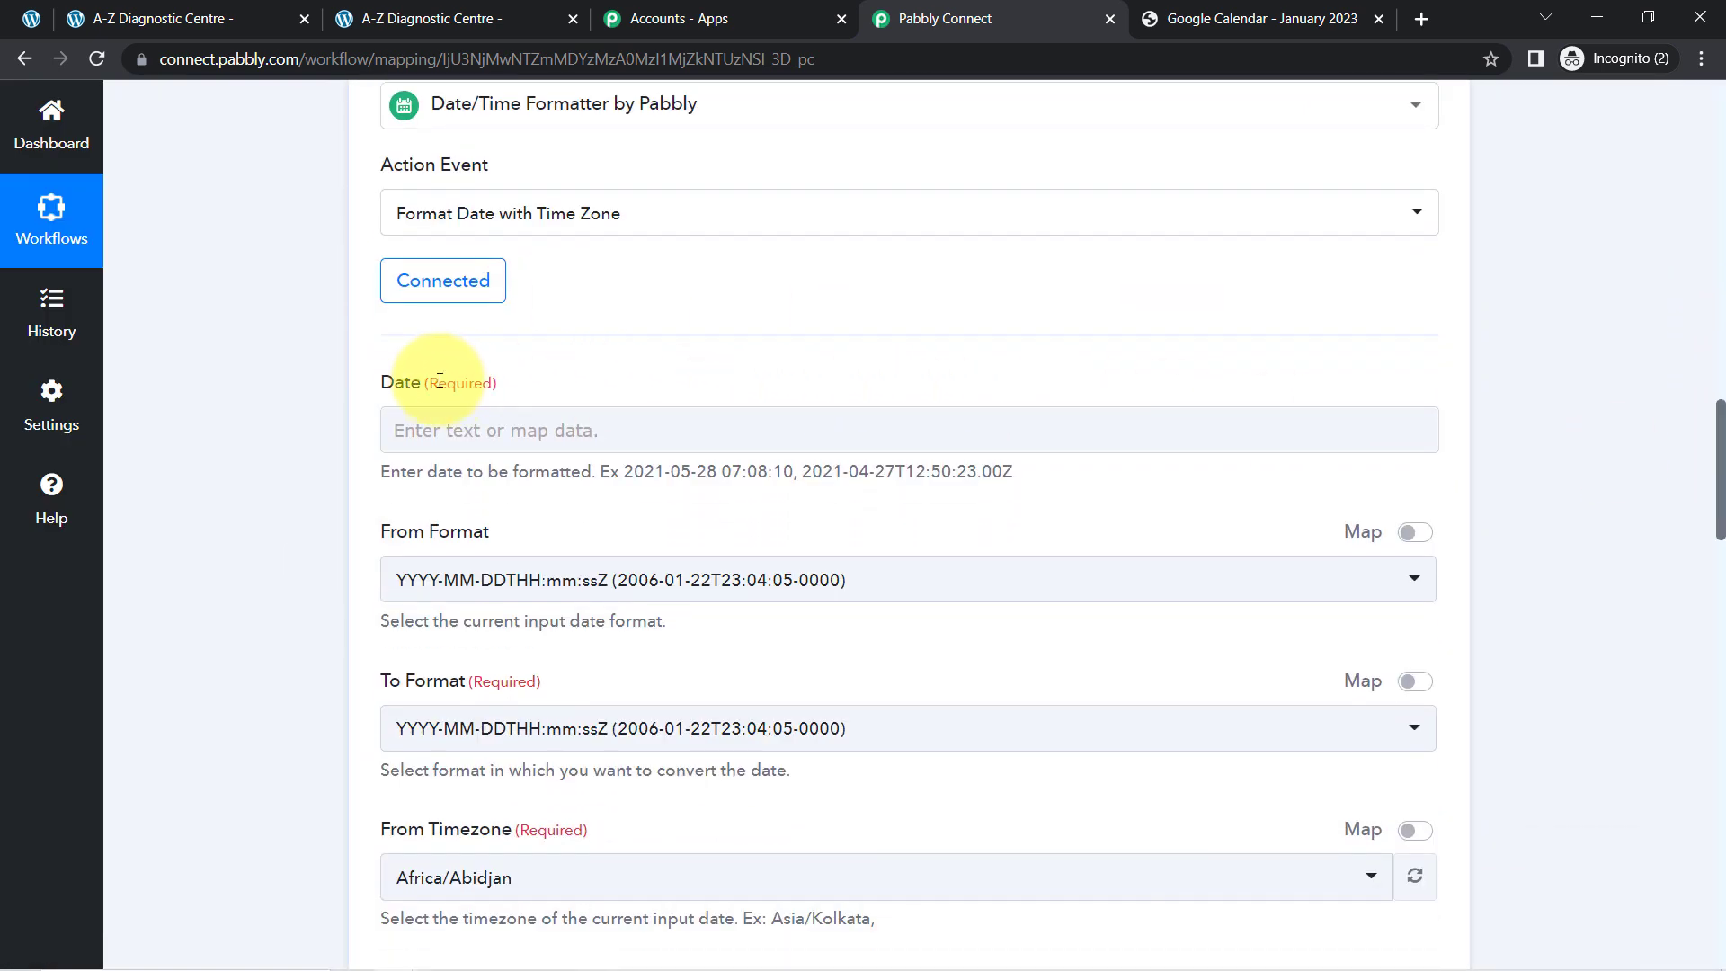
double_click(386, 393)
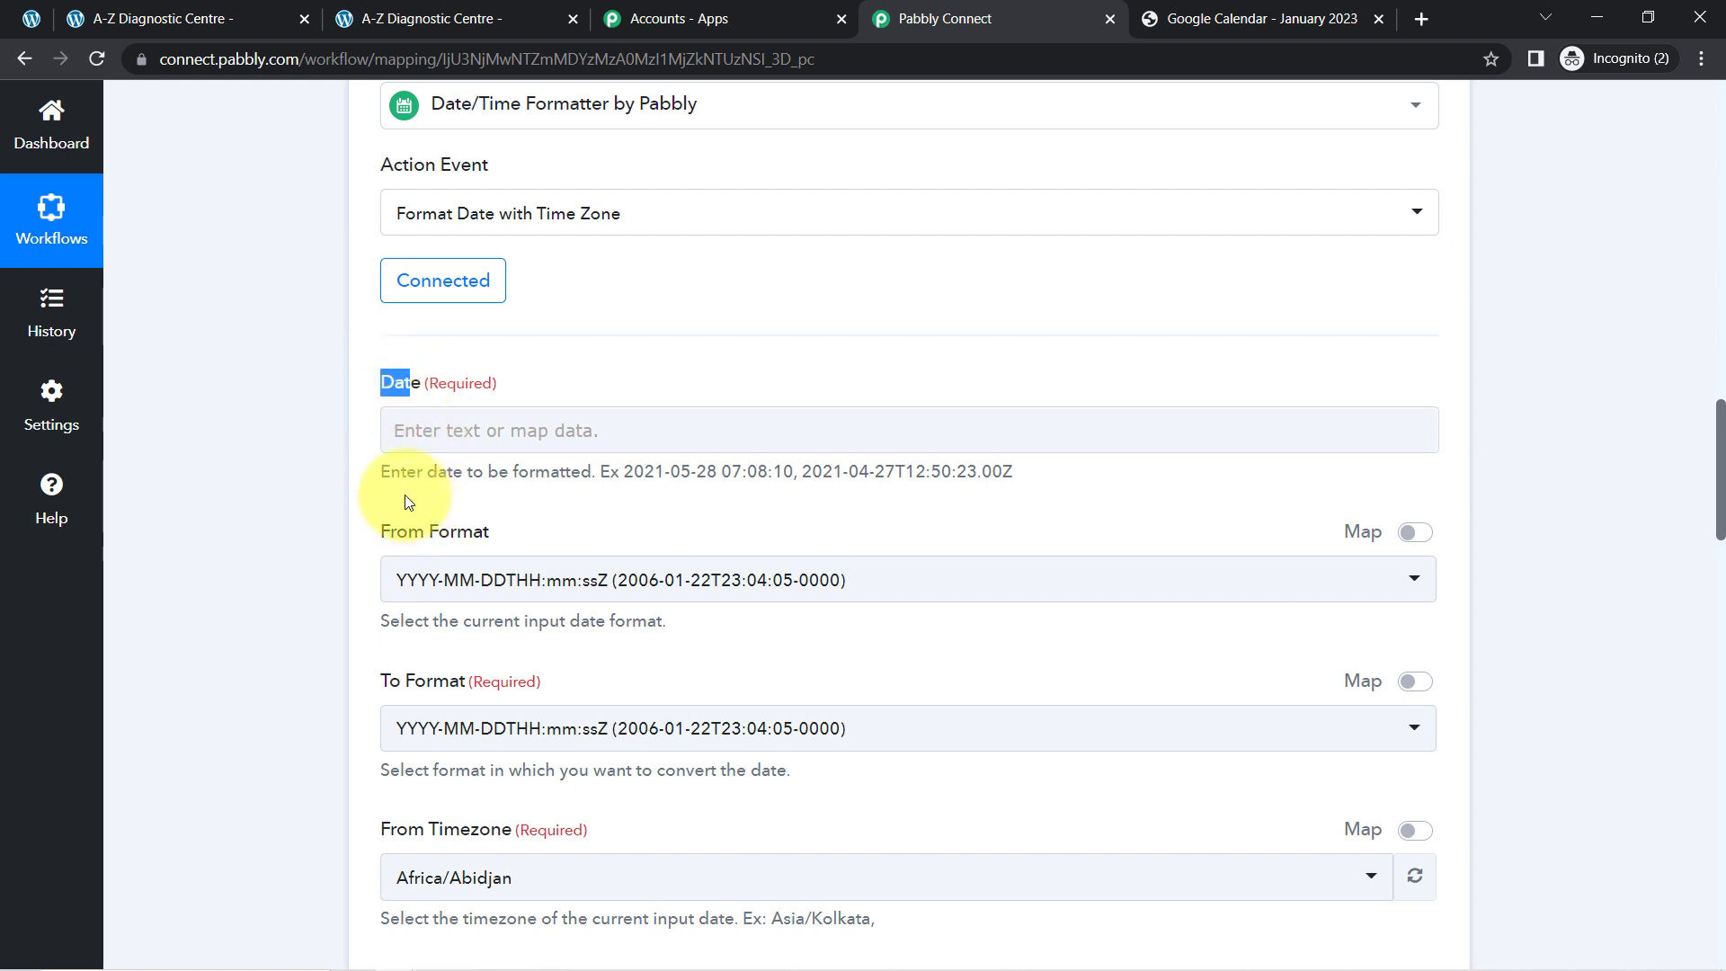
drag(401, 471, 833, 469)
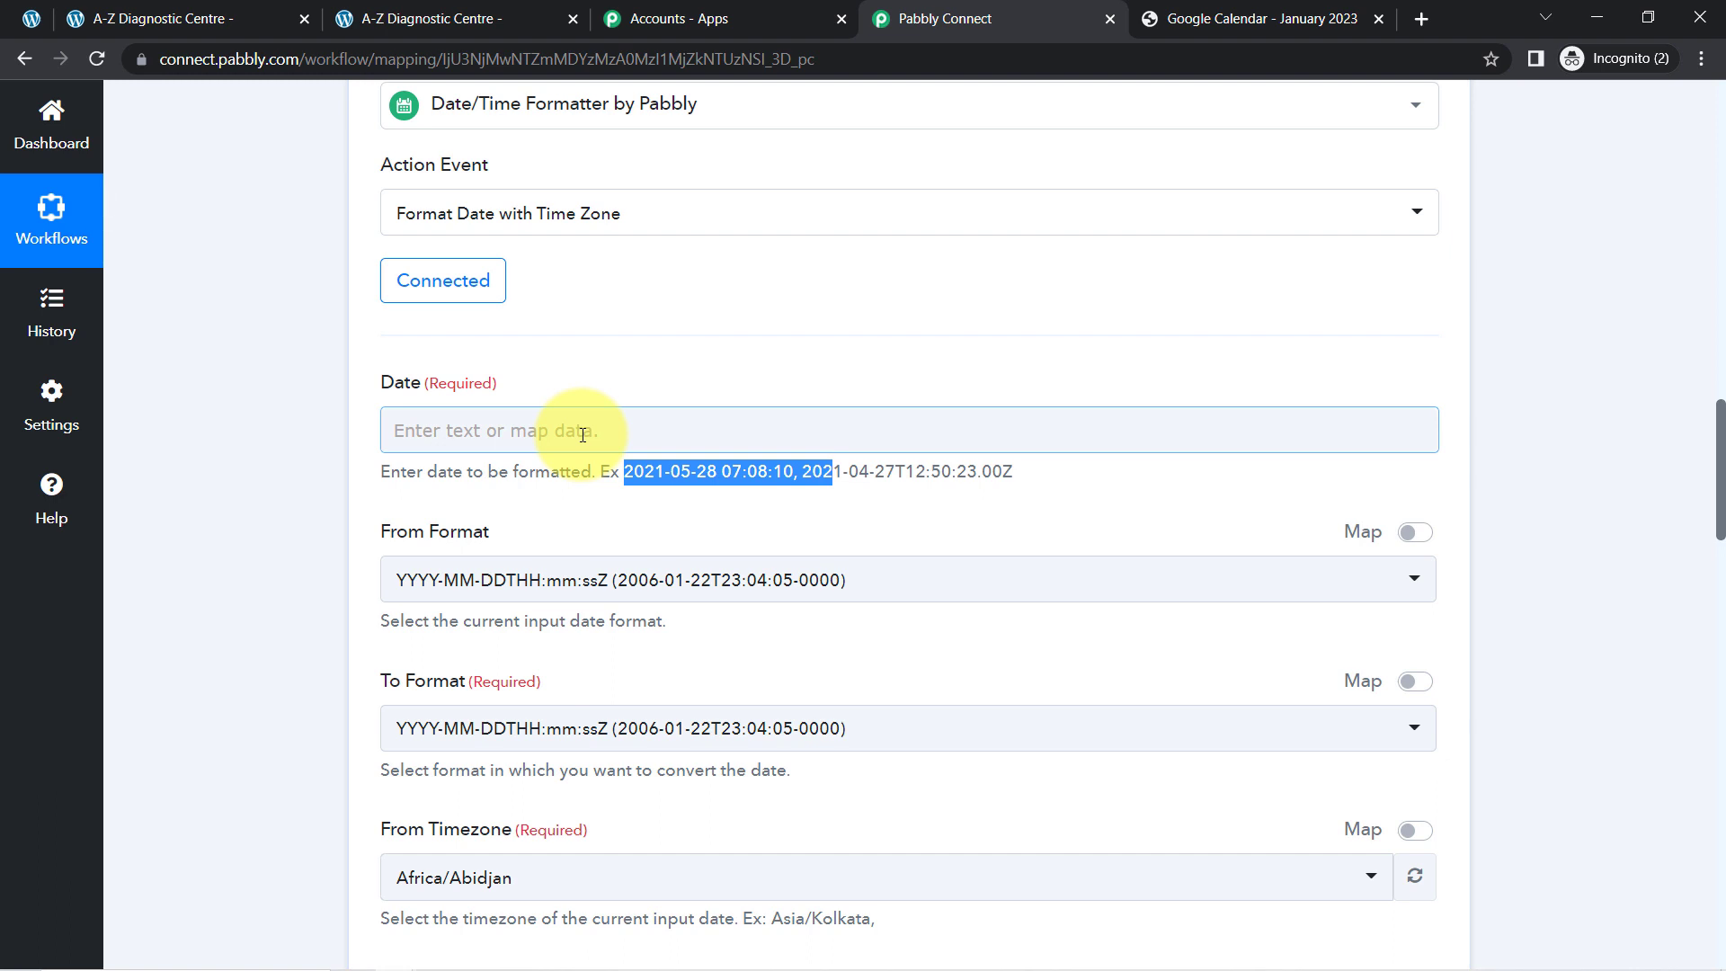
click(582, 434)
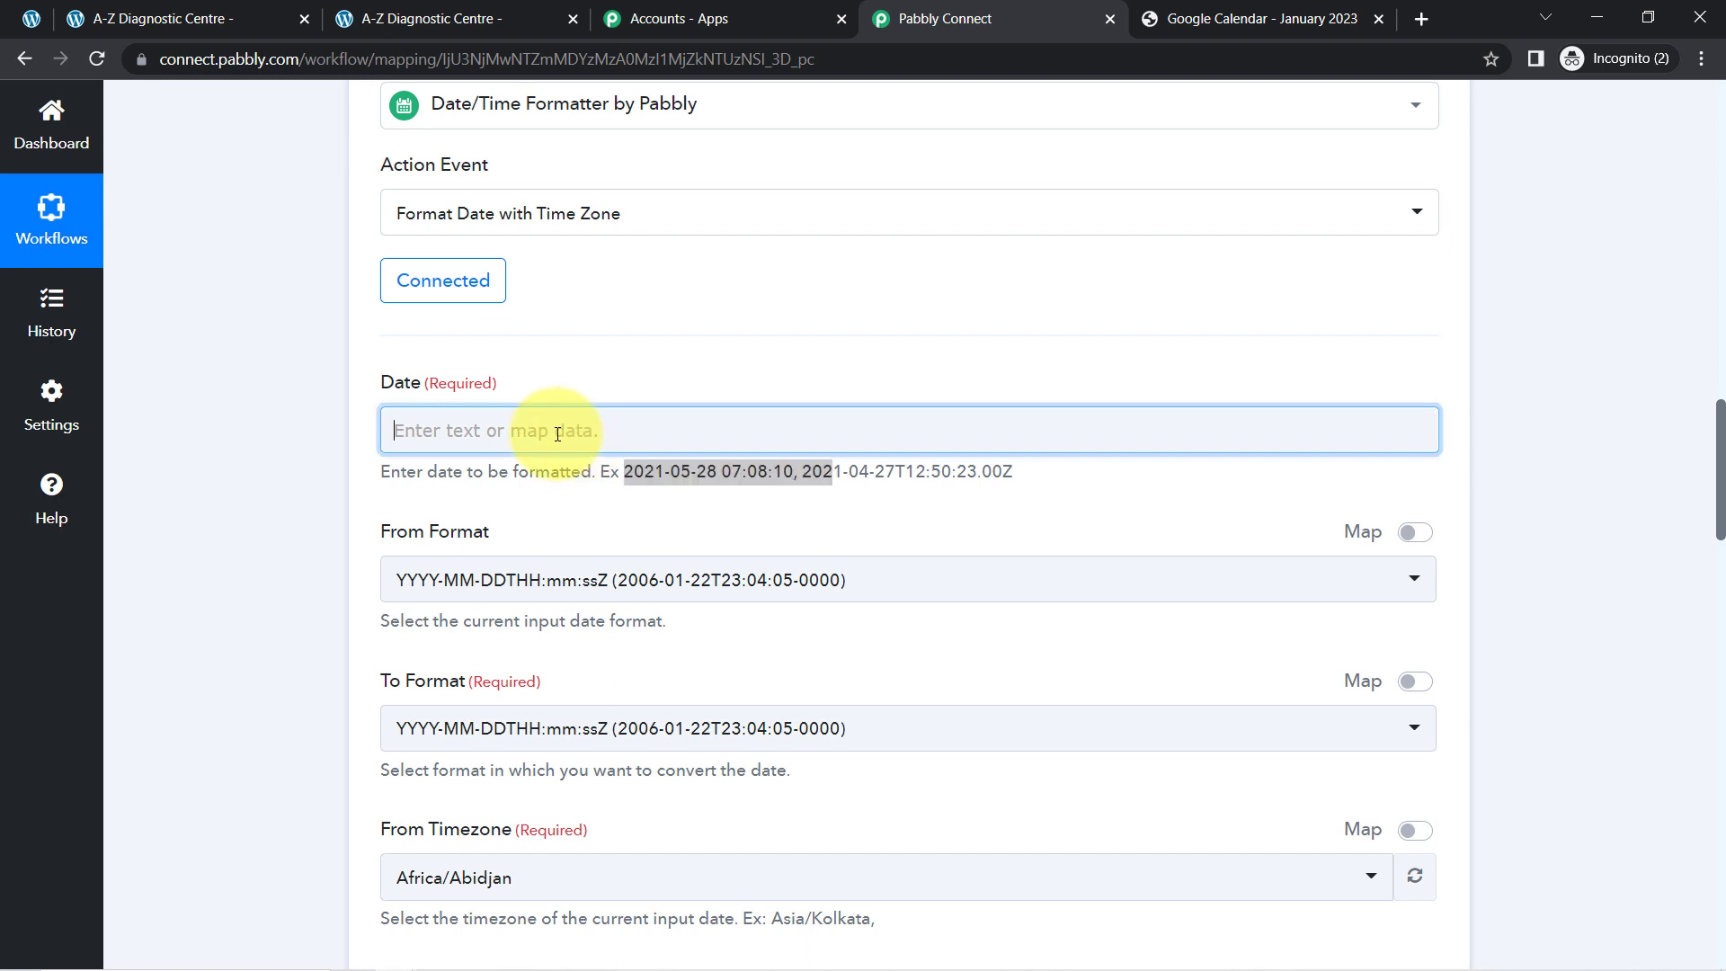
click(497, 627)
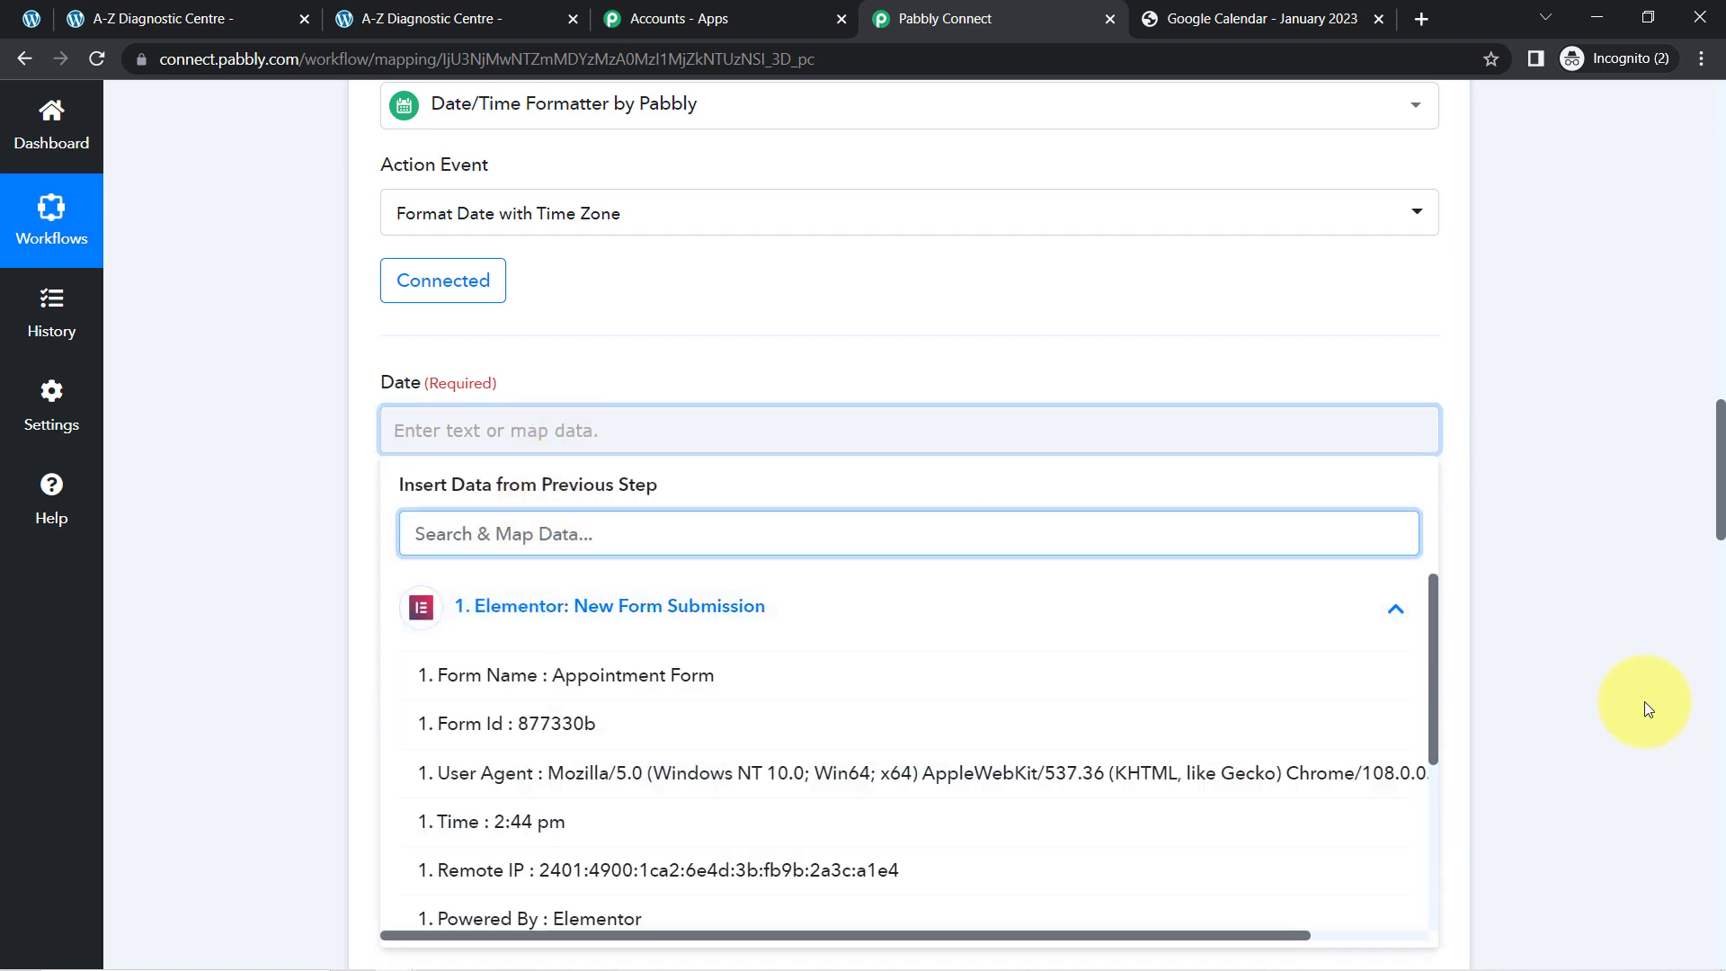
drag(1436, 625, 1418, 850)
click(674, 809)
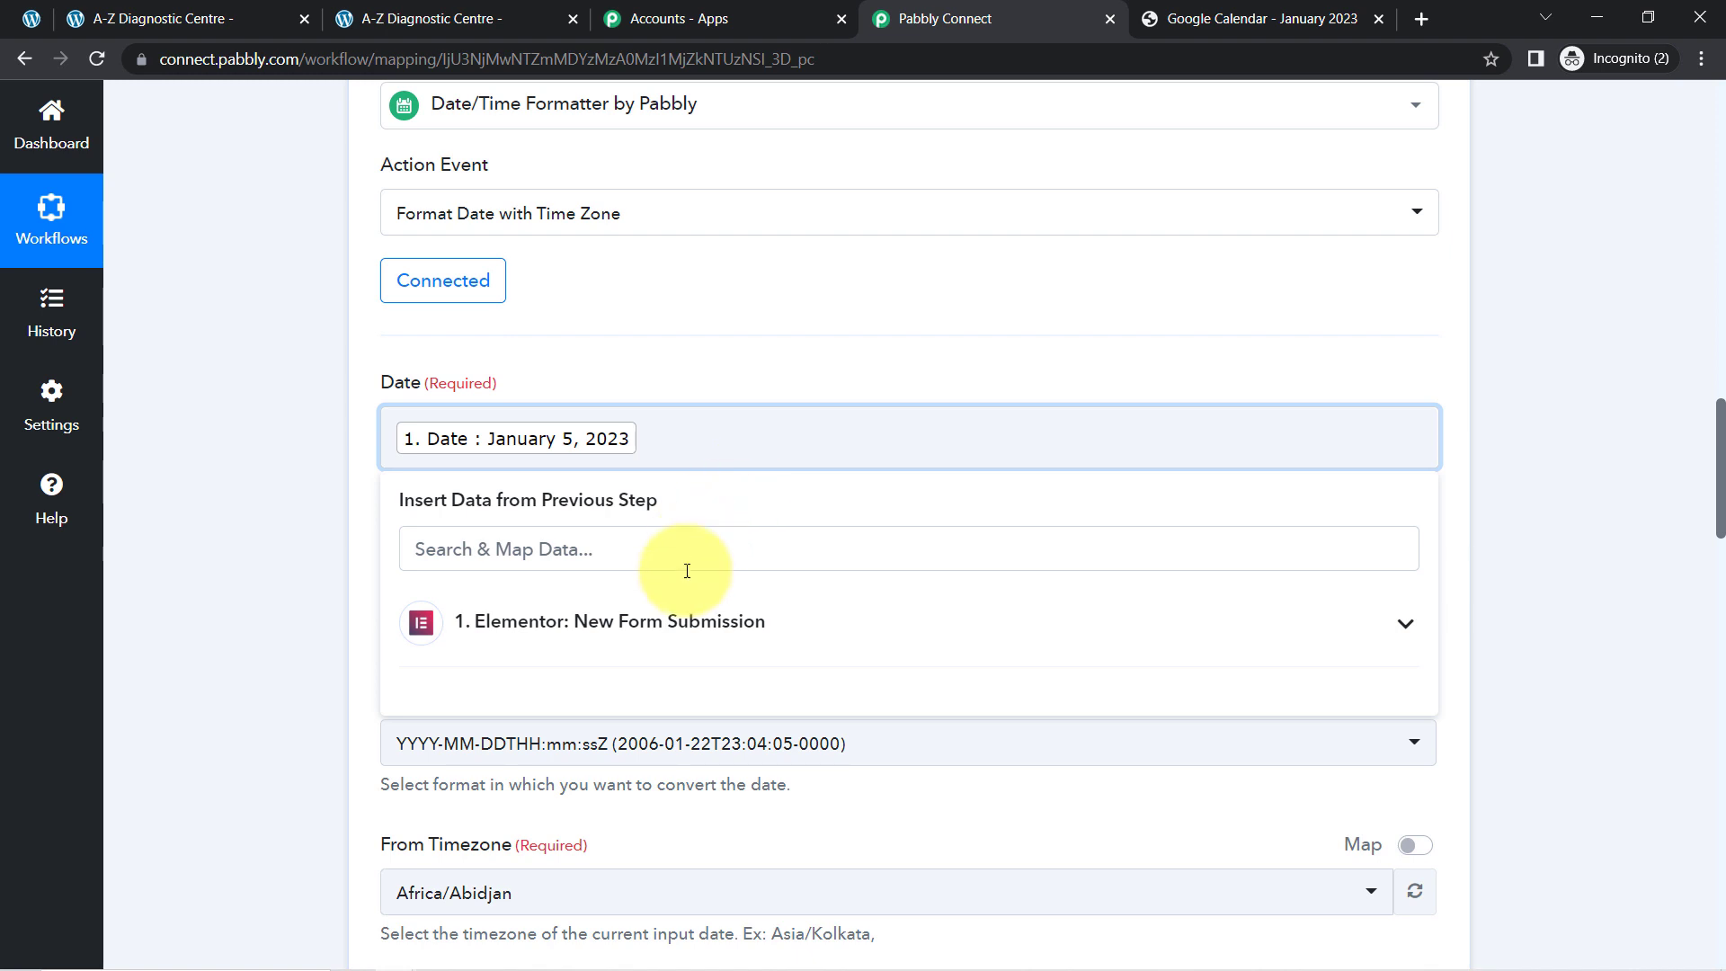
- Append the Appointment Time value from the Elementor submission after the mapped date in the Date field
click(673, 620)
text(tim)
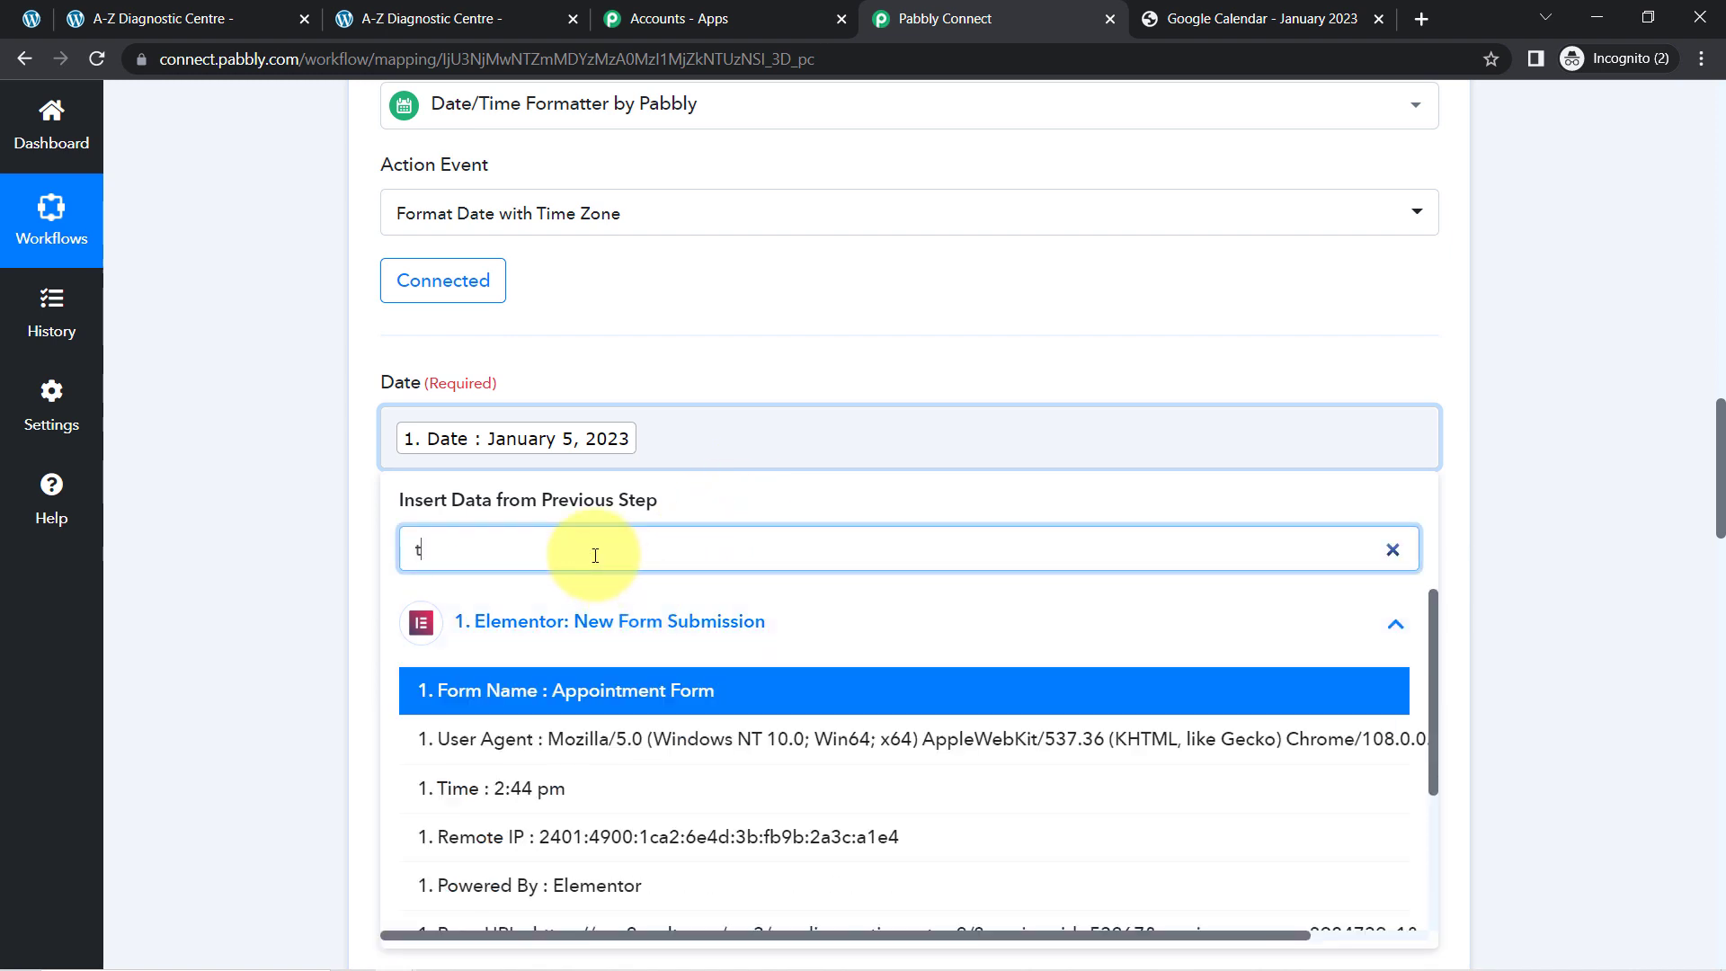
key(BackSpace)
key(BackSpace)
key(BackSpace)
scroll(570, 730, down, 5)
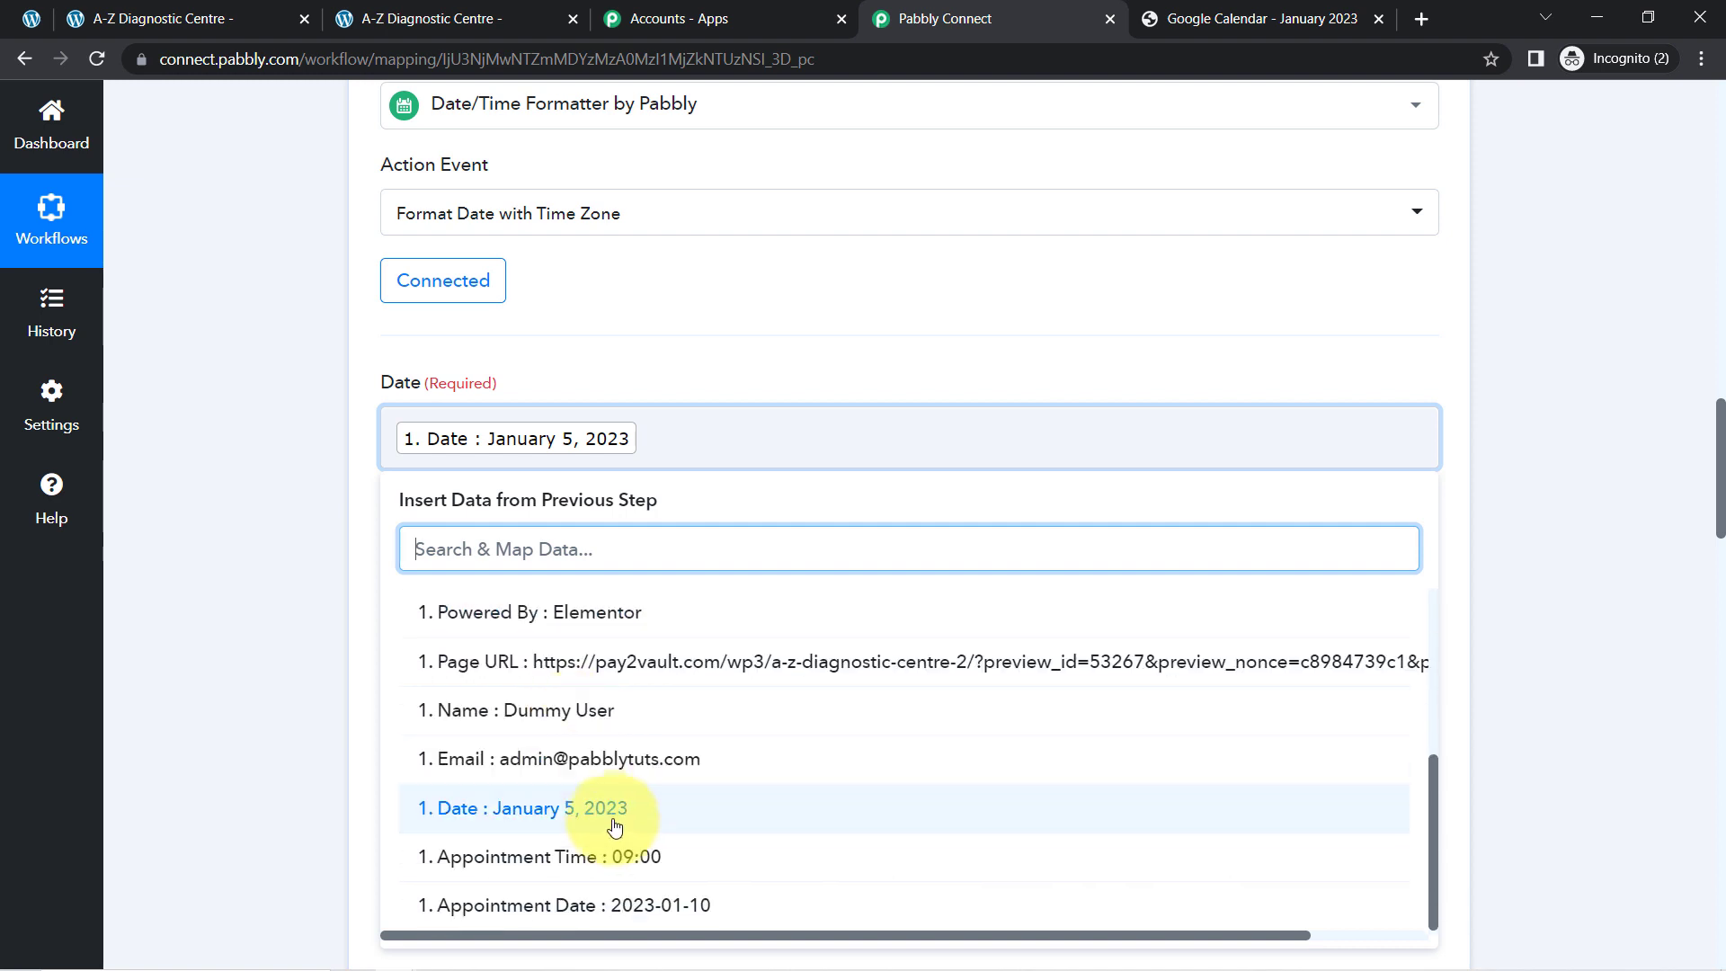
click(566, 857)
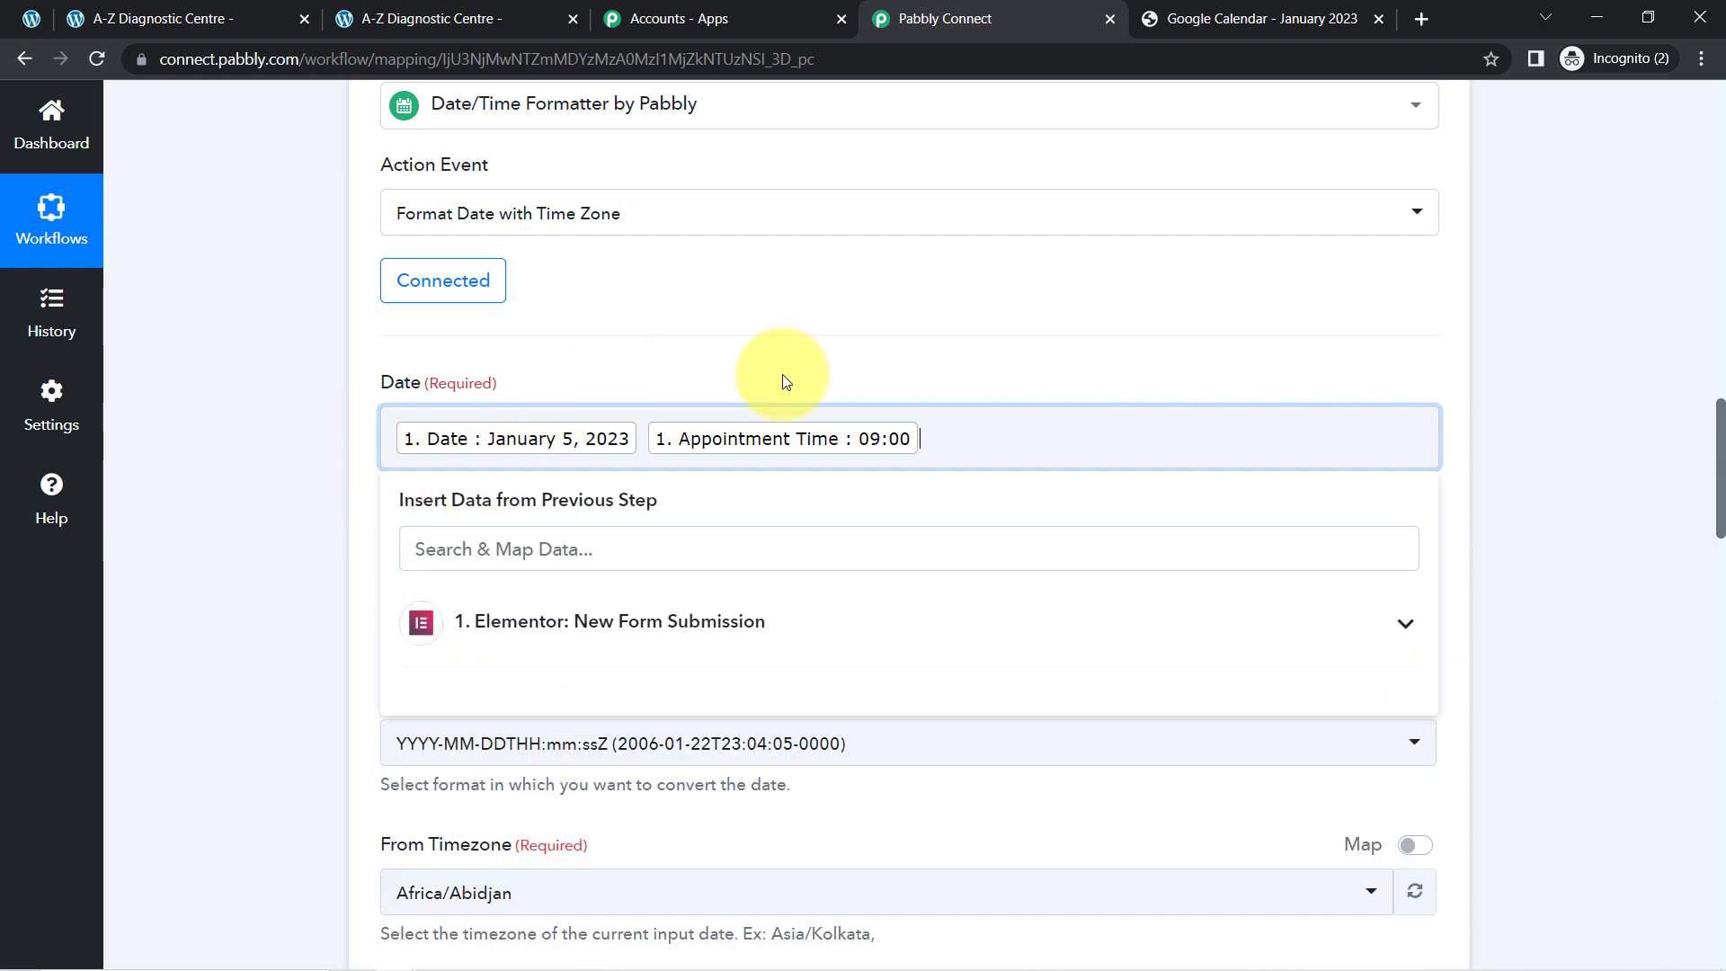
click(306, 613)
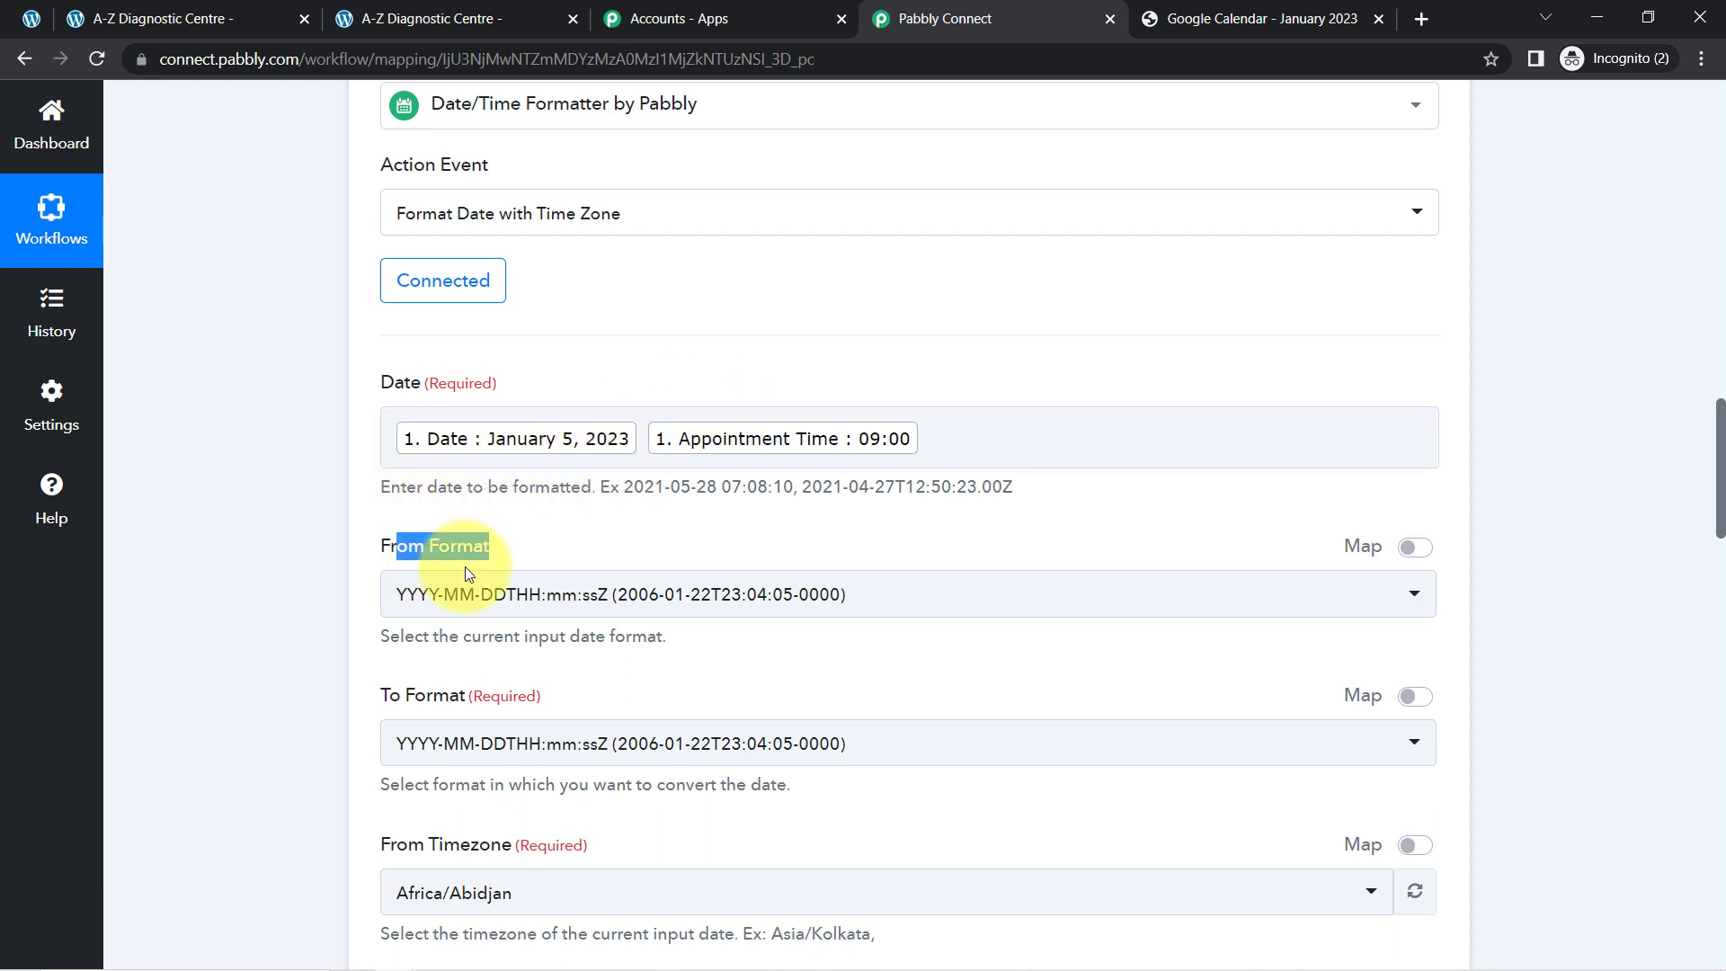
- Replace the mapped Date value with the Appointment Date value, placed before the Appointment Time in the formatter's Date field
click(450, 548)
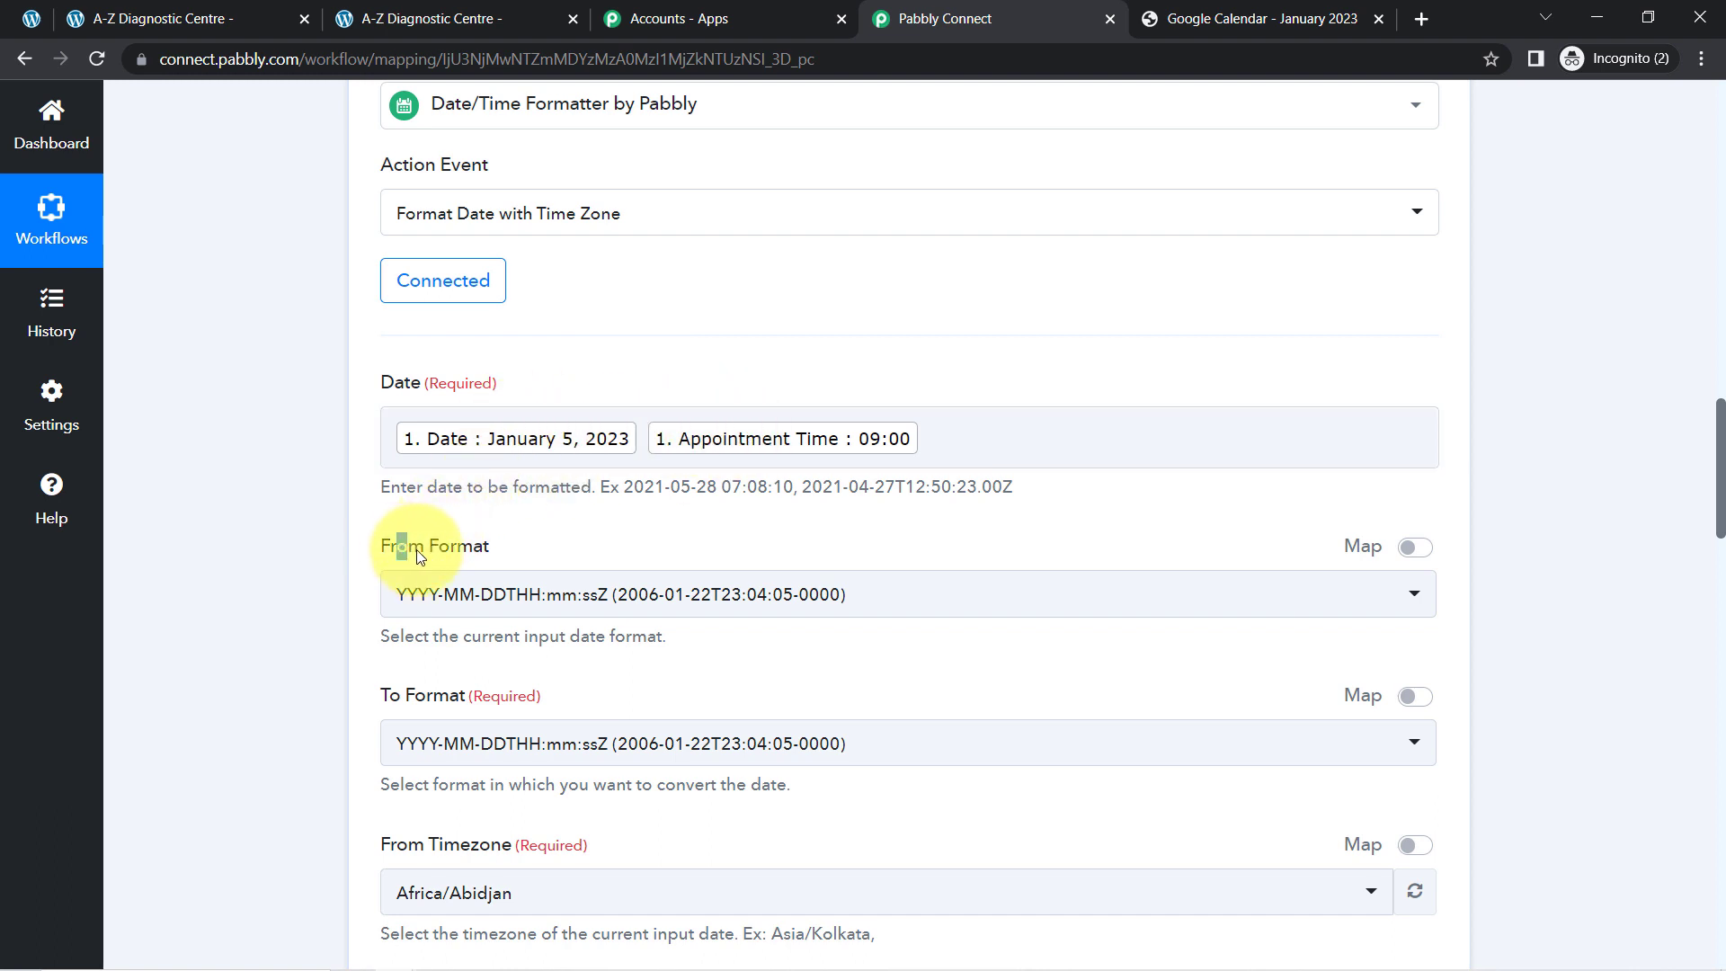
click(465, 549)
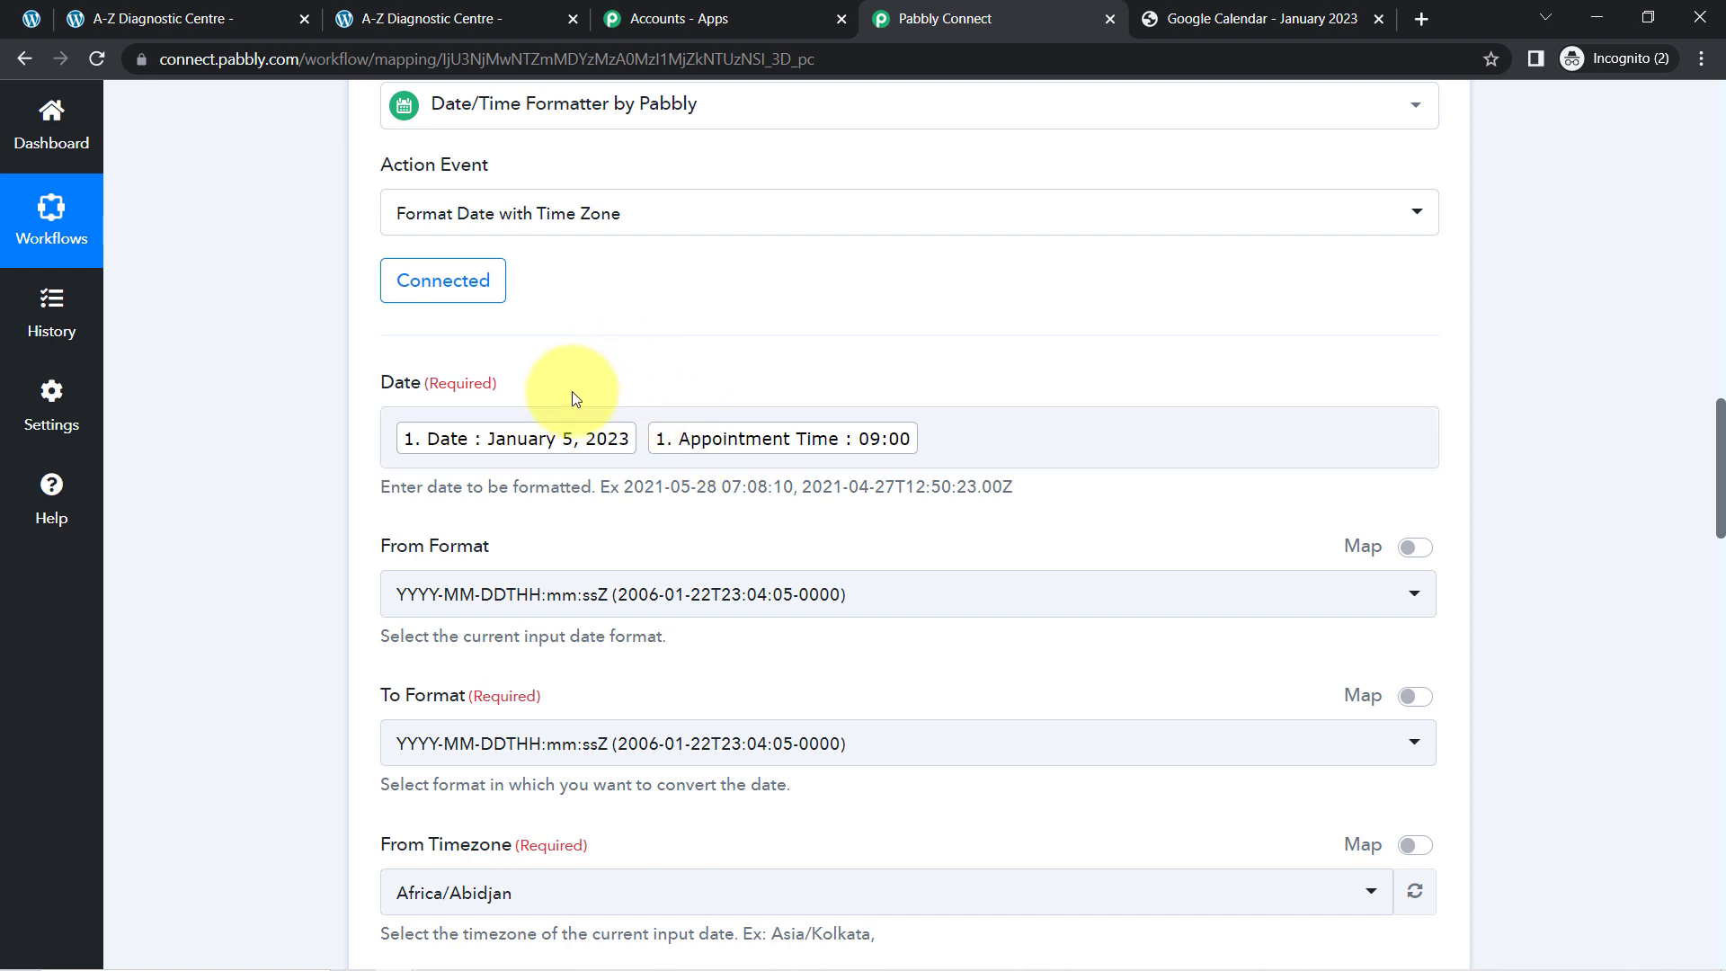
click(640, 442)
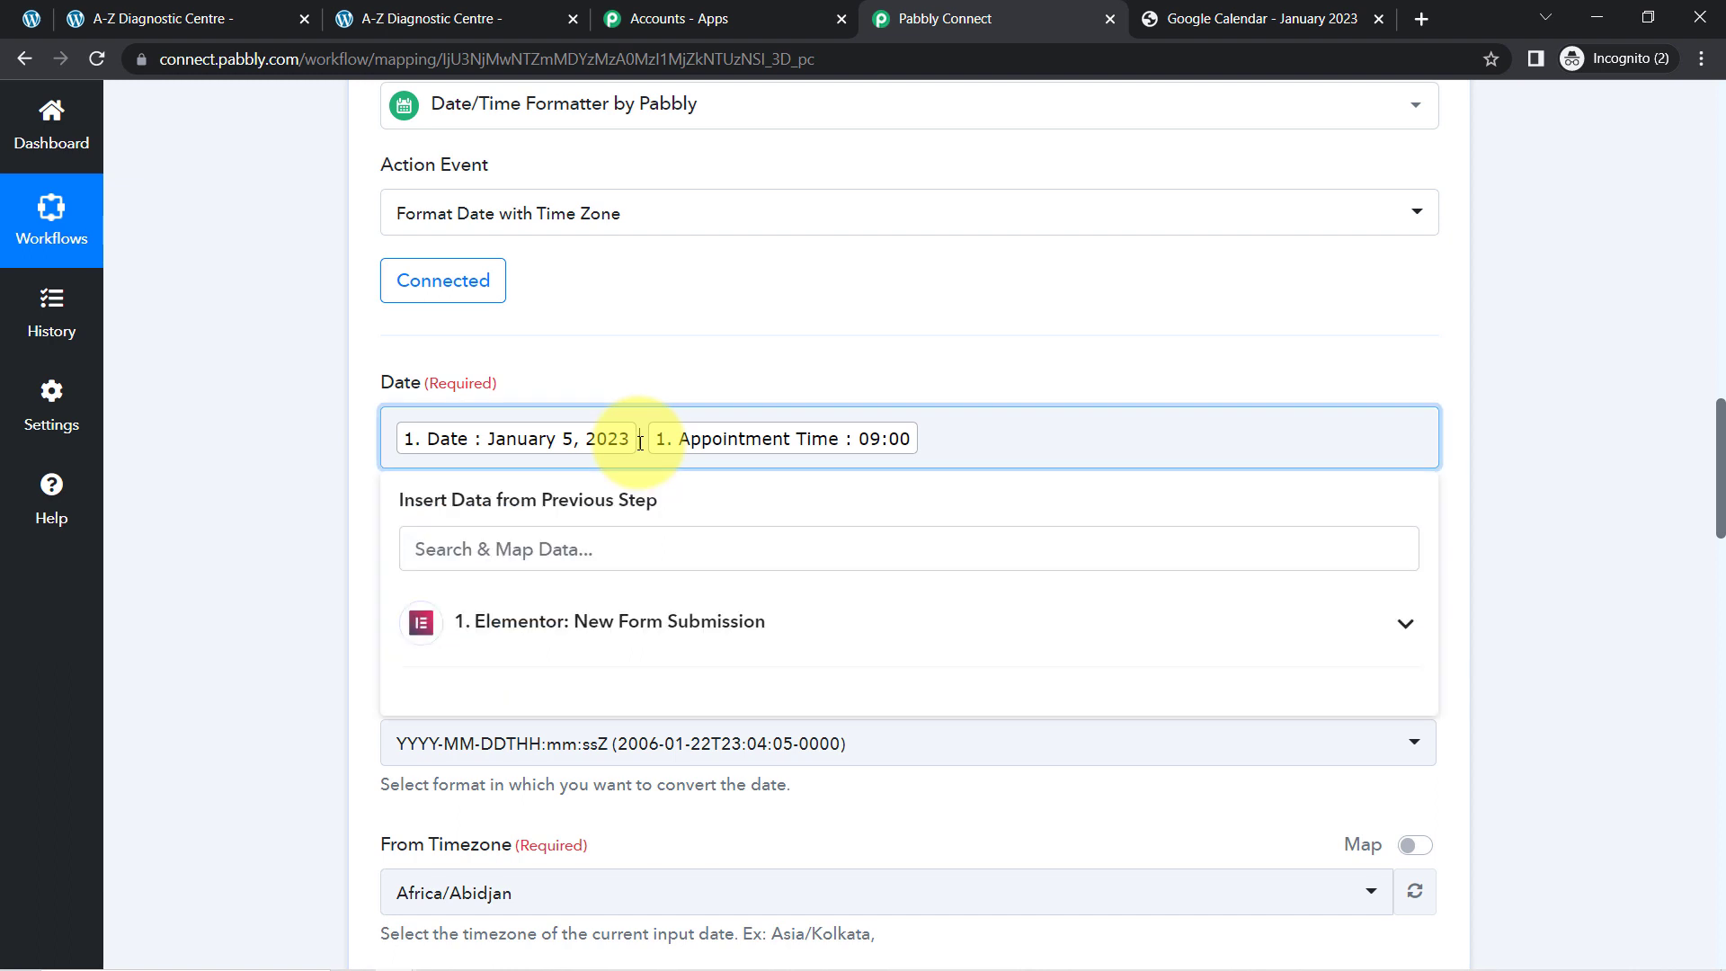
key(BackSpace)
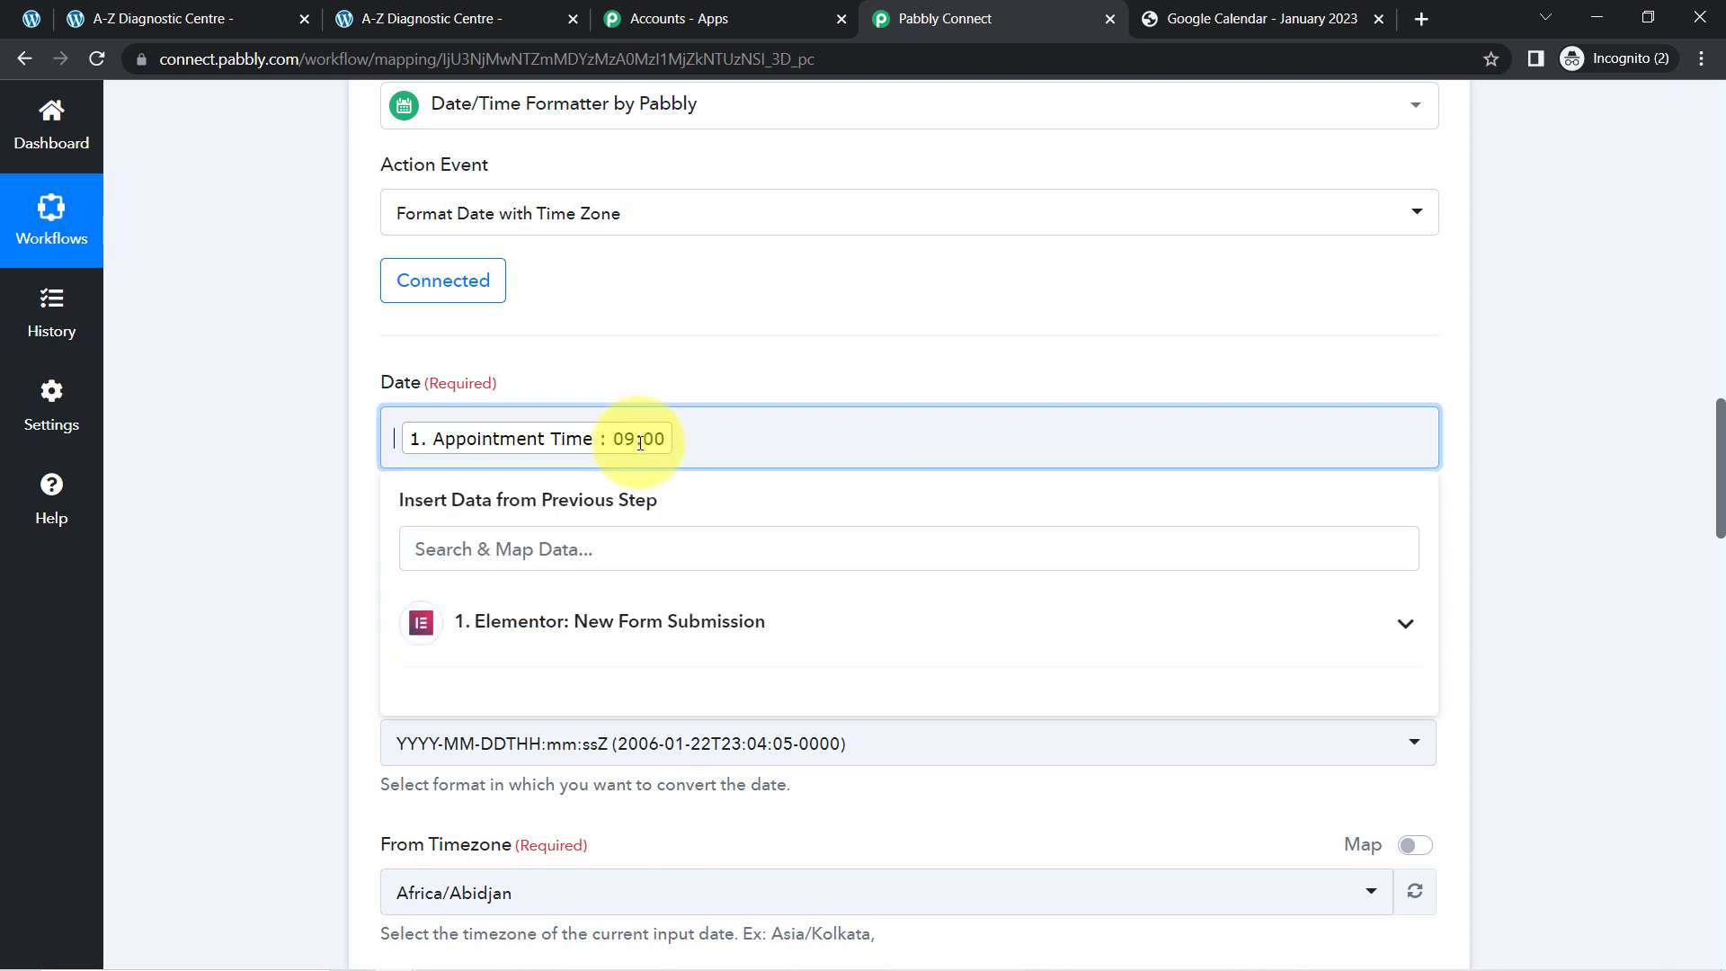
click(569, 639)
drag(1430, 618, 1418, 812)
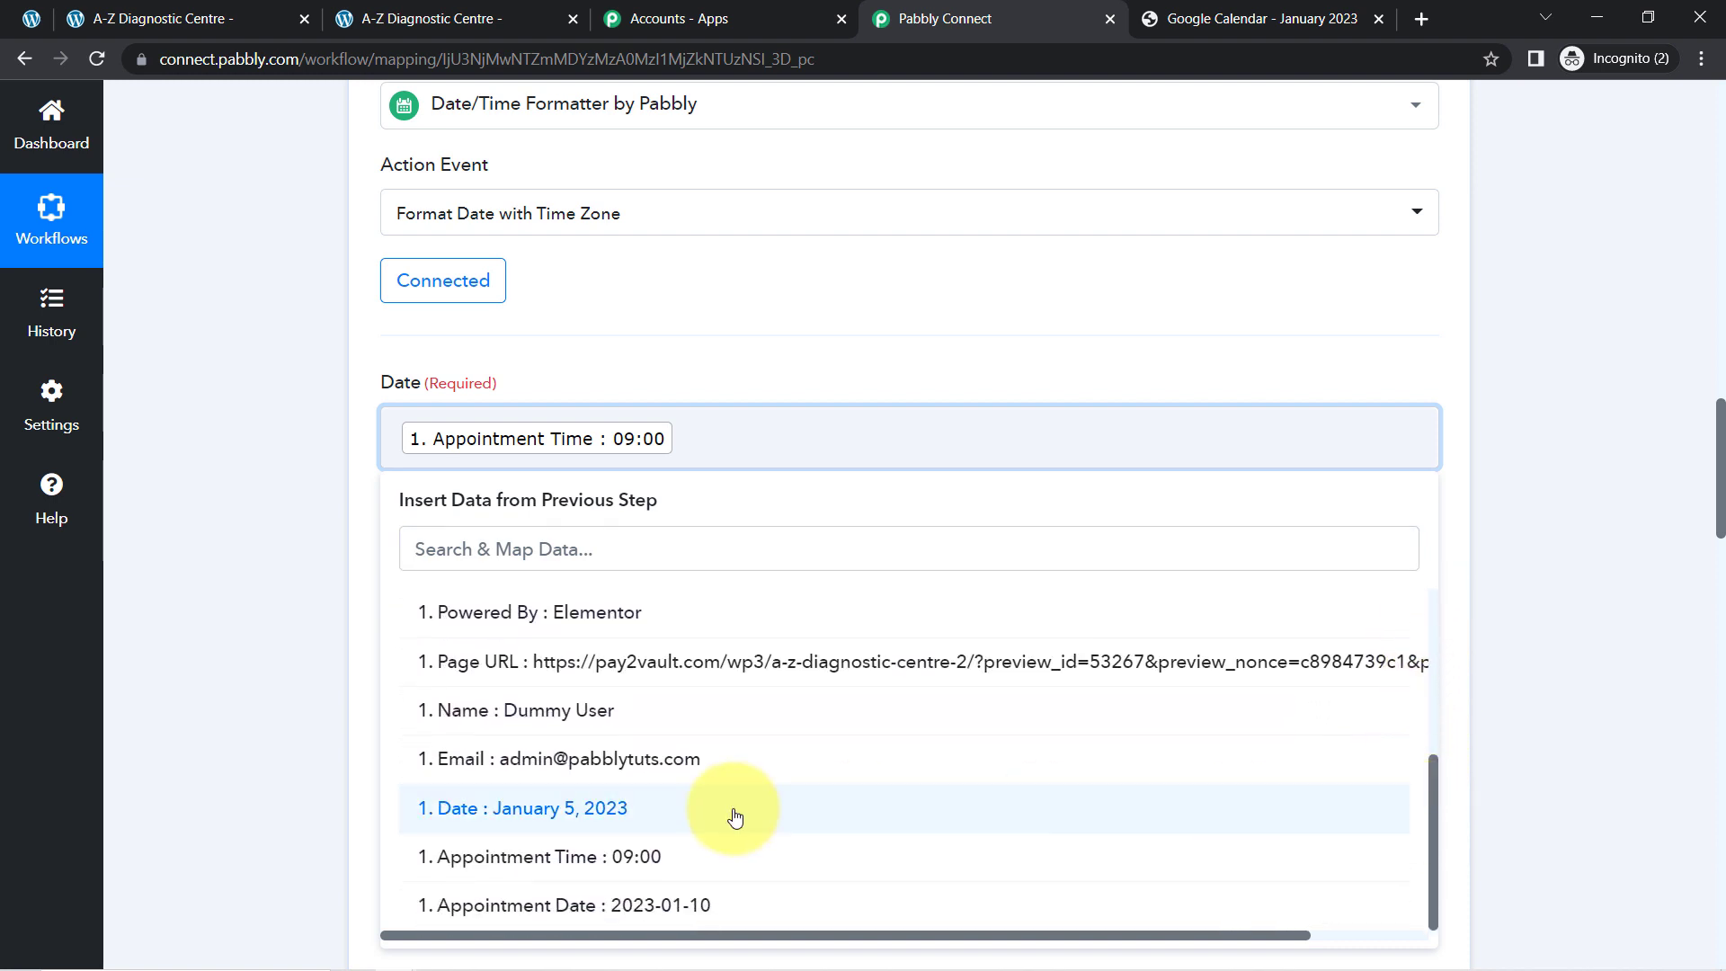
click(672, 908)
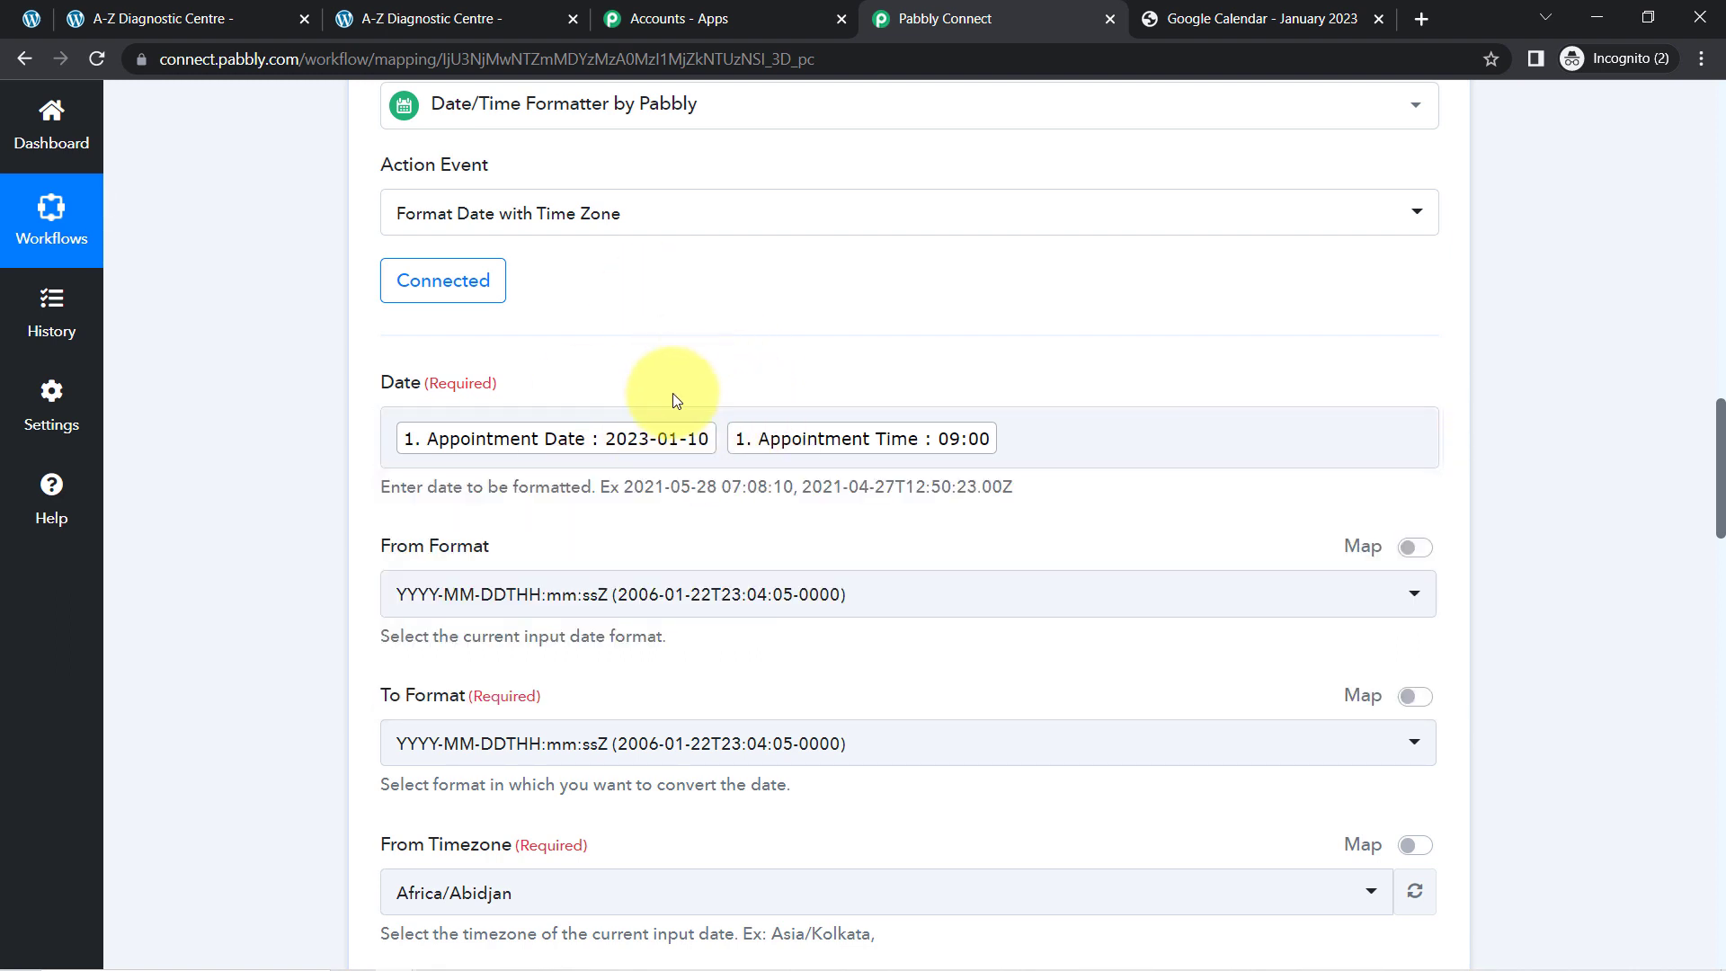
click(618, 449)
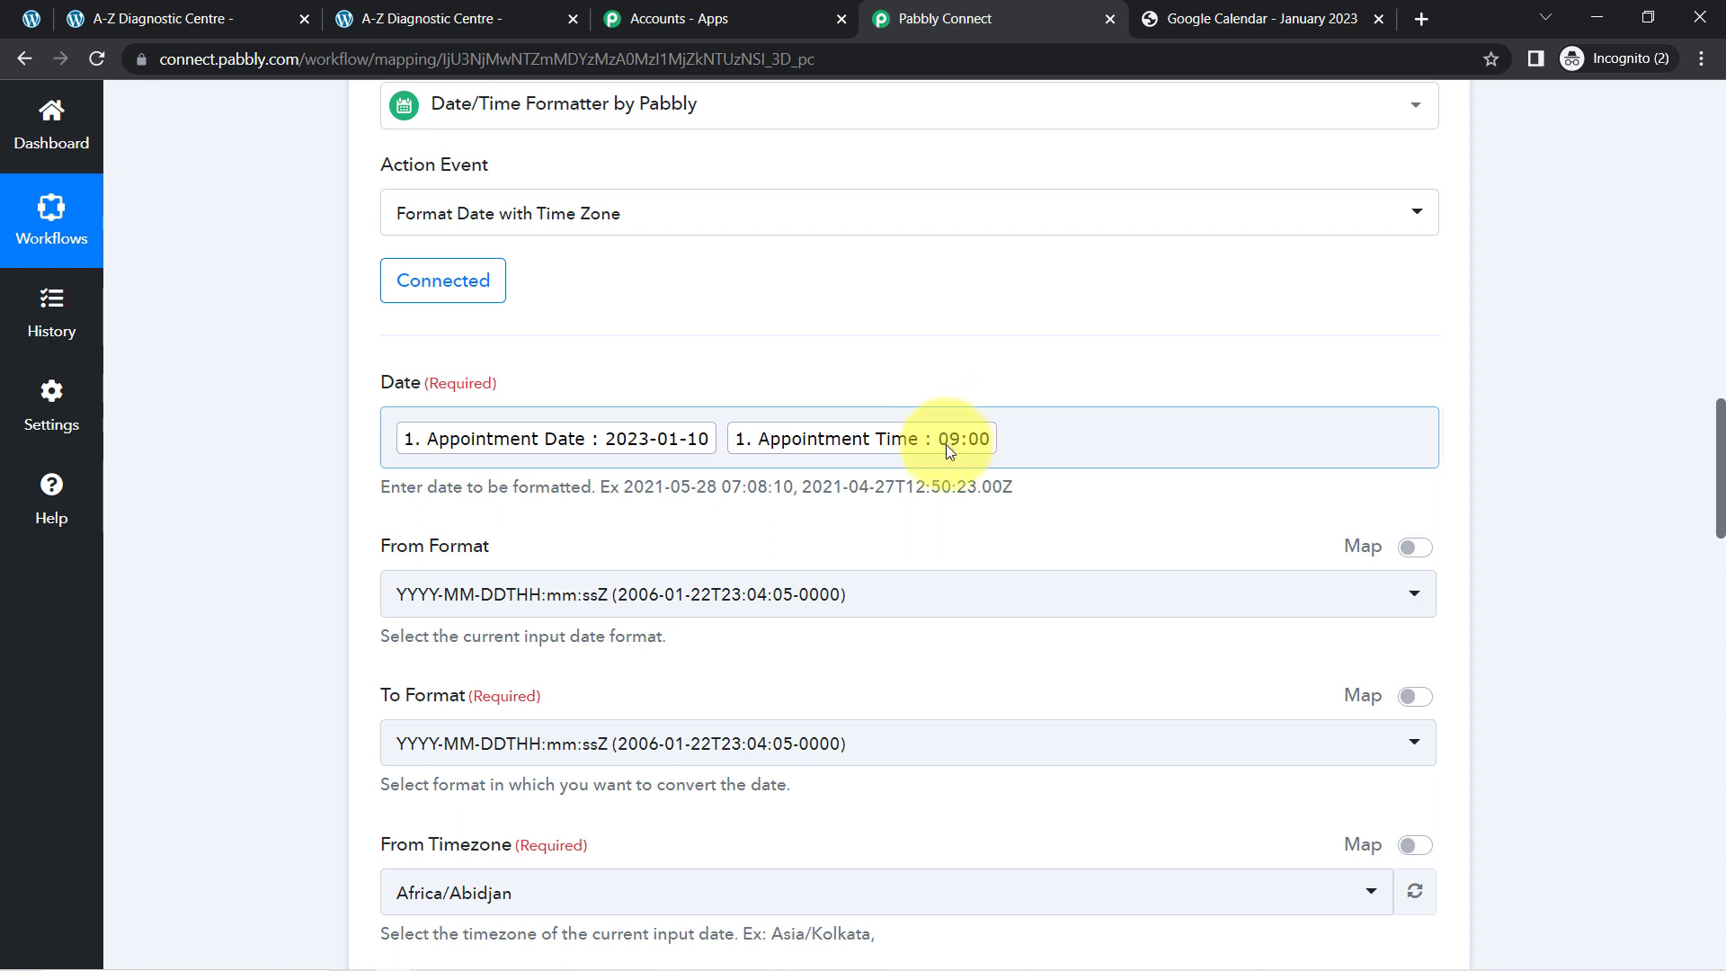
- Set the From Format to YYYY-MM-DD HH:mm:ss Z and append ":00" after the Appointment Time in the Date field
click(525, 598)
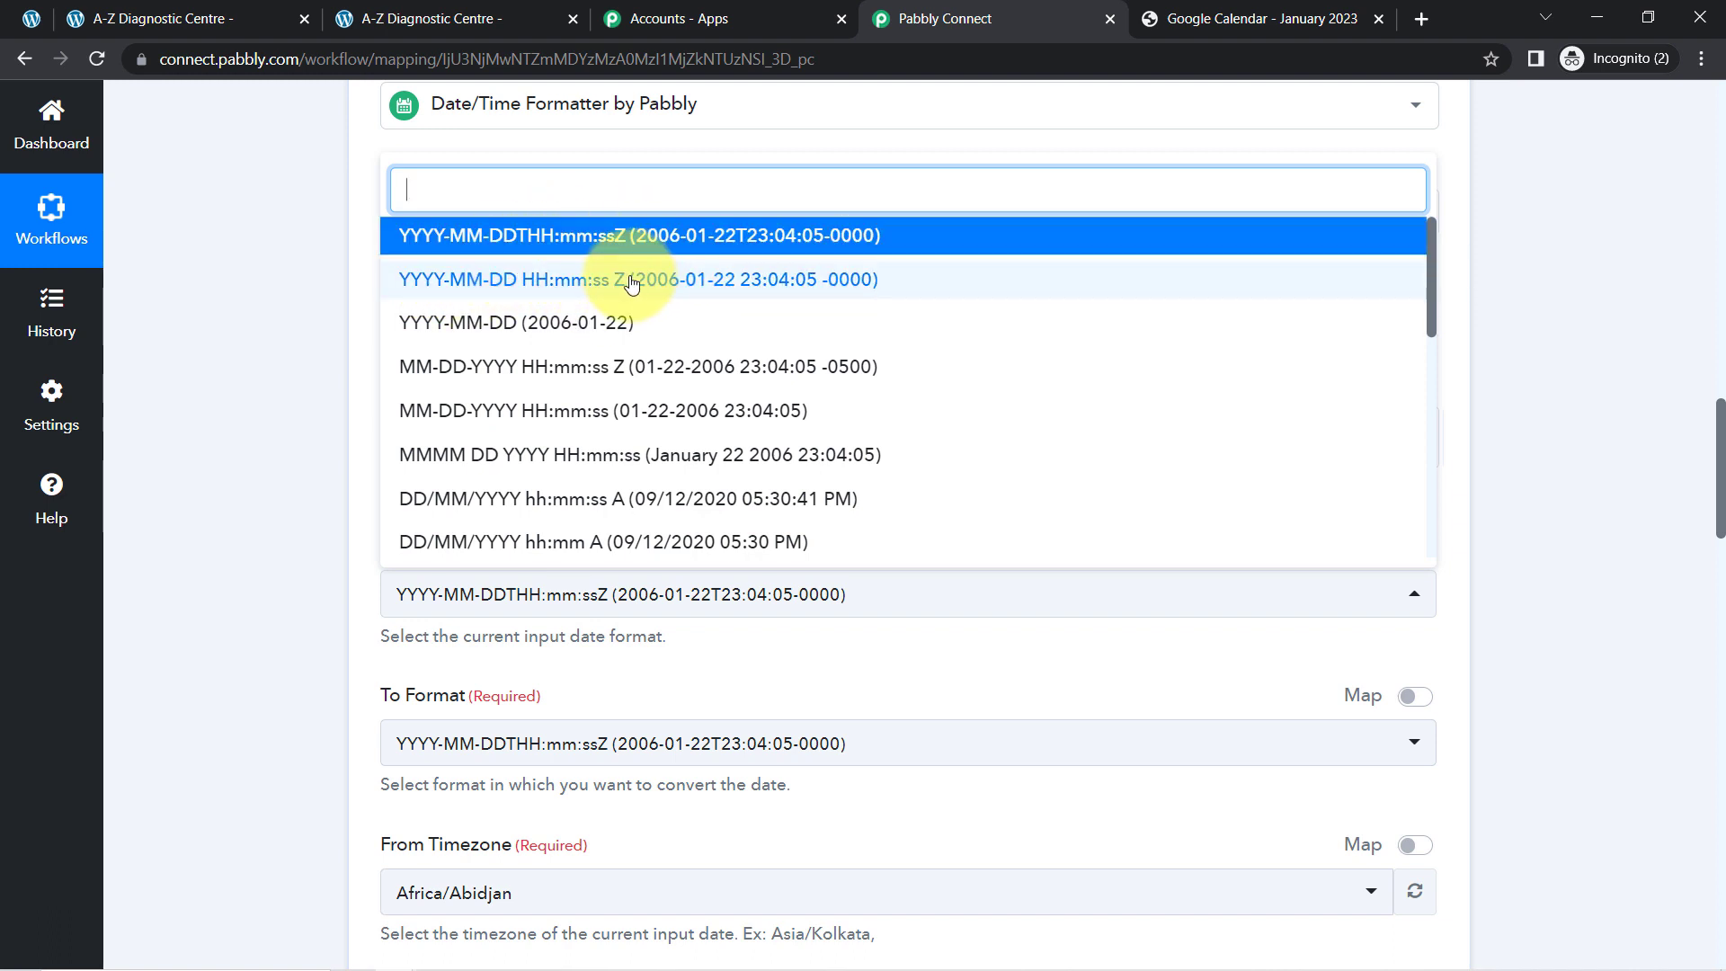
mouse_move(1431, 261)
mouse_down()
mouse_move(1433, 476)
mouse_move(1433, 231)
mouse_up()
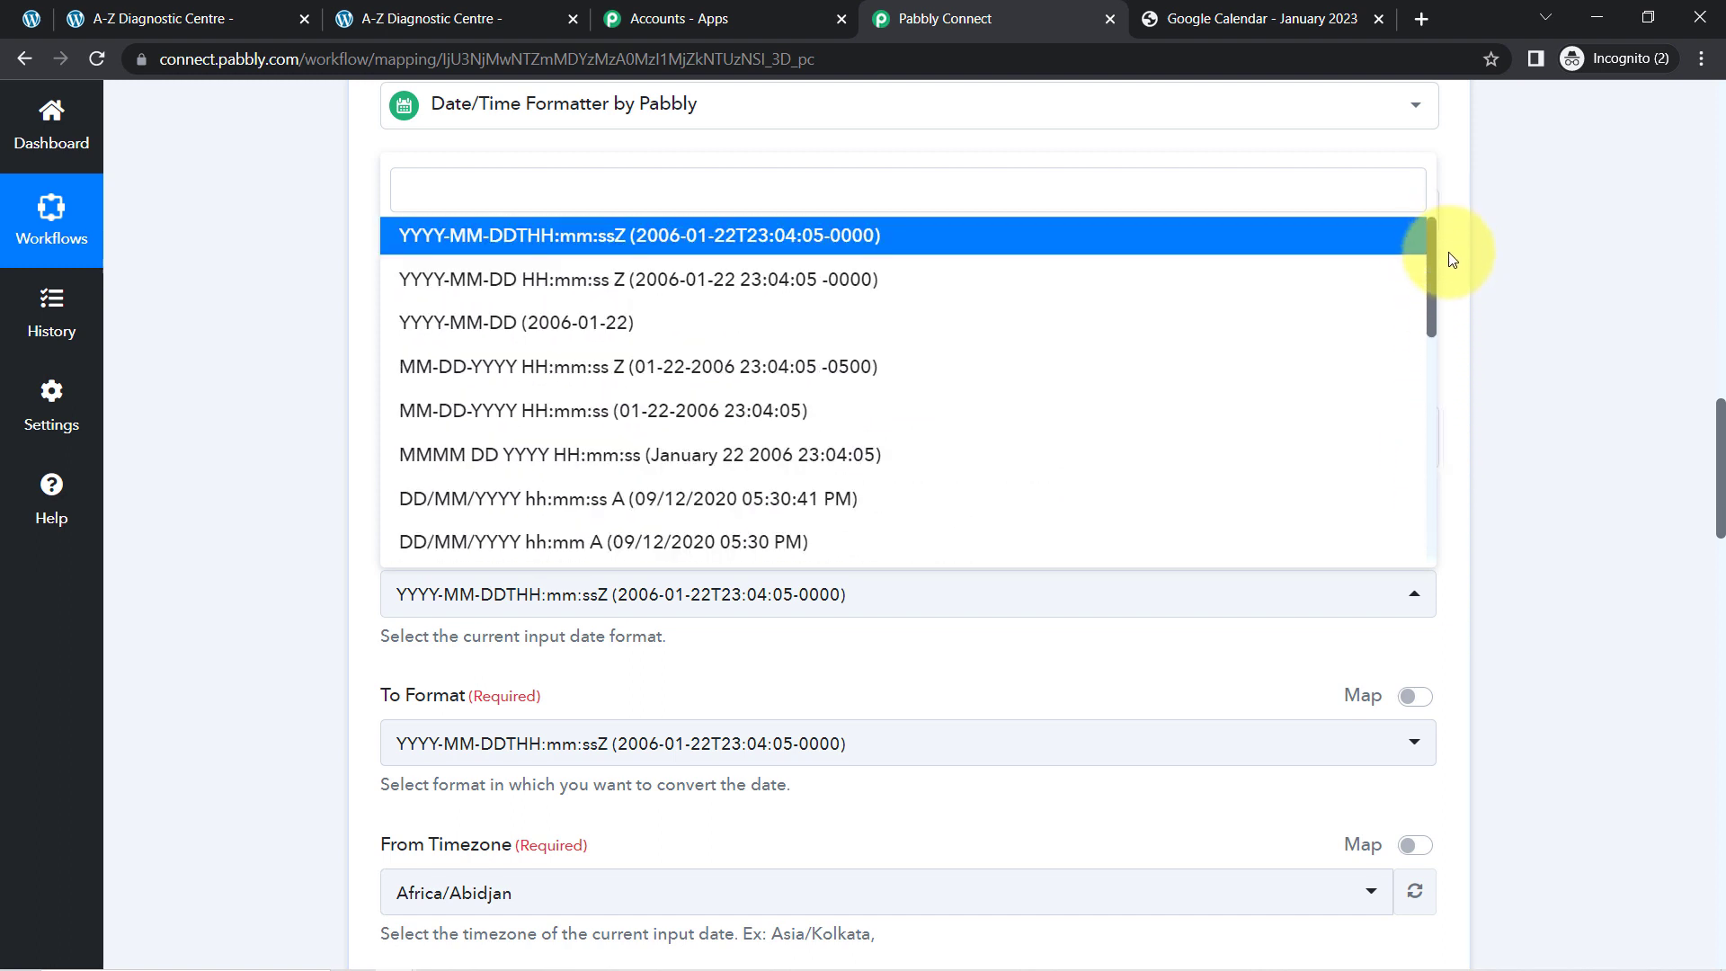
scroll(440, 551, down, 2)
click(224, 589)
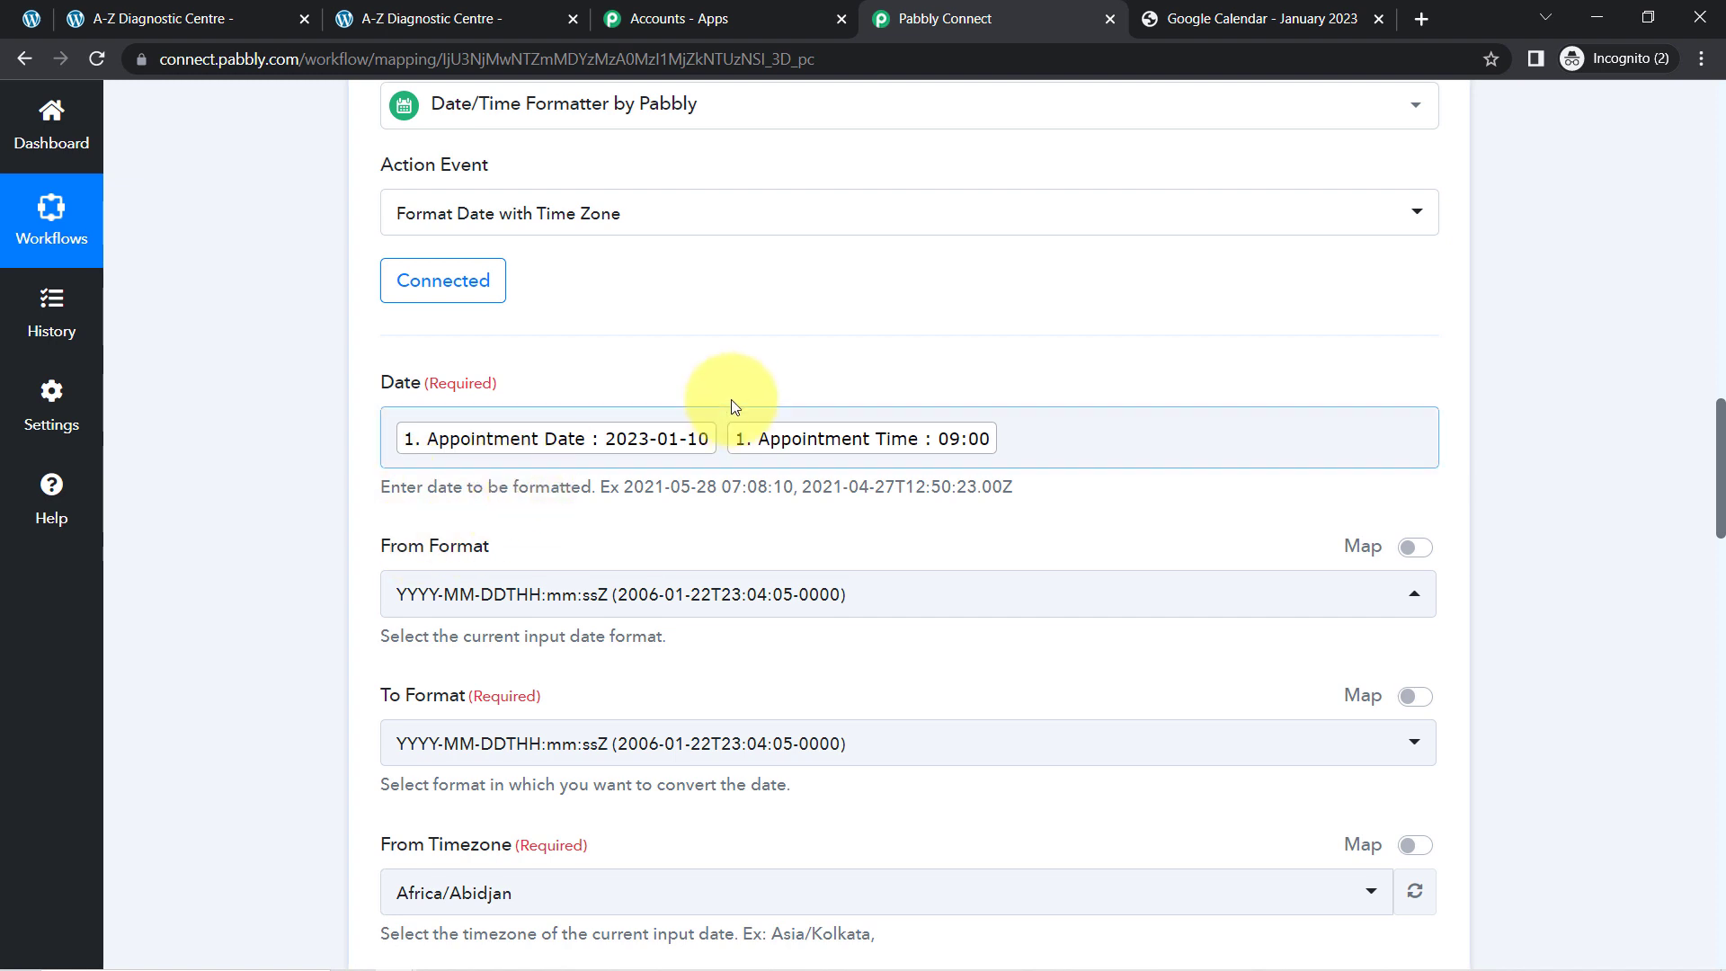
click(836, 589)
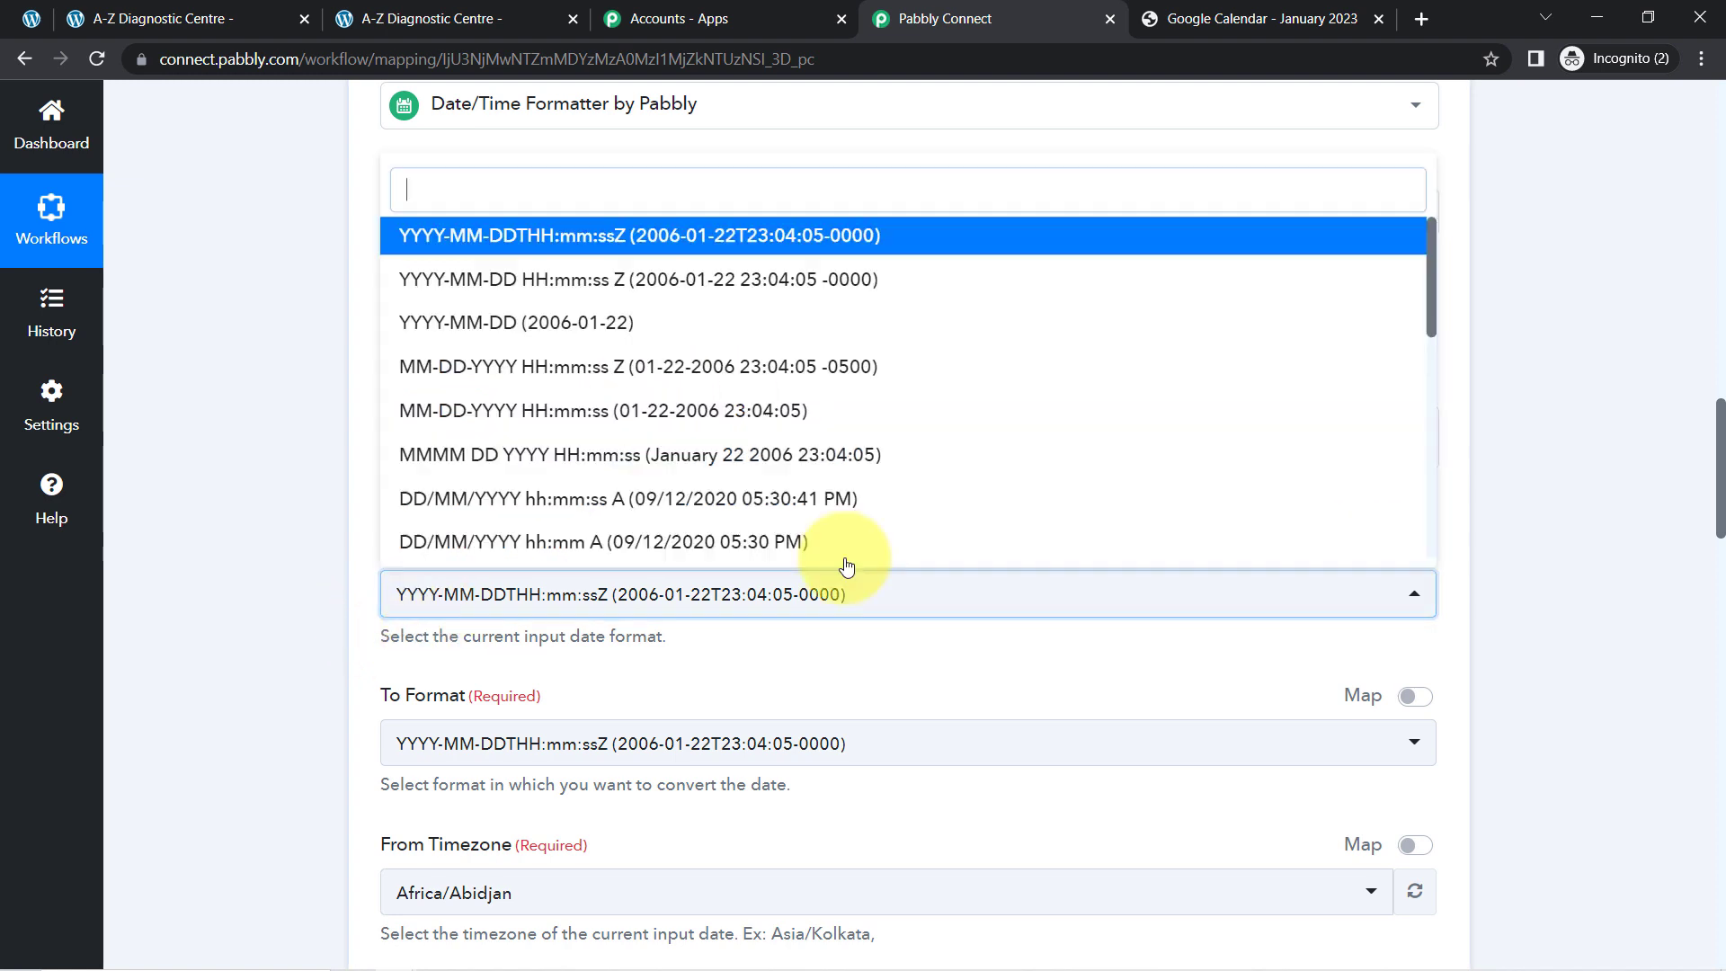
drag(1429, 292, 1434, 223)
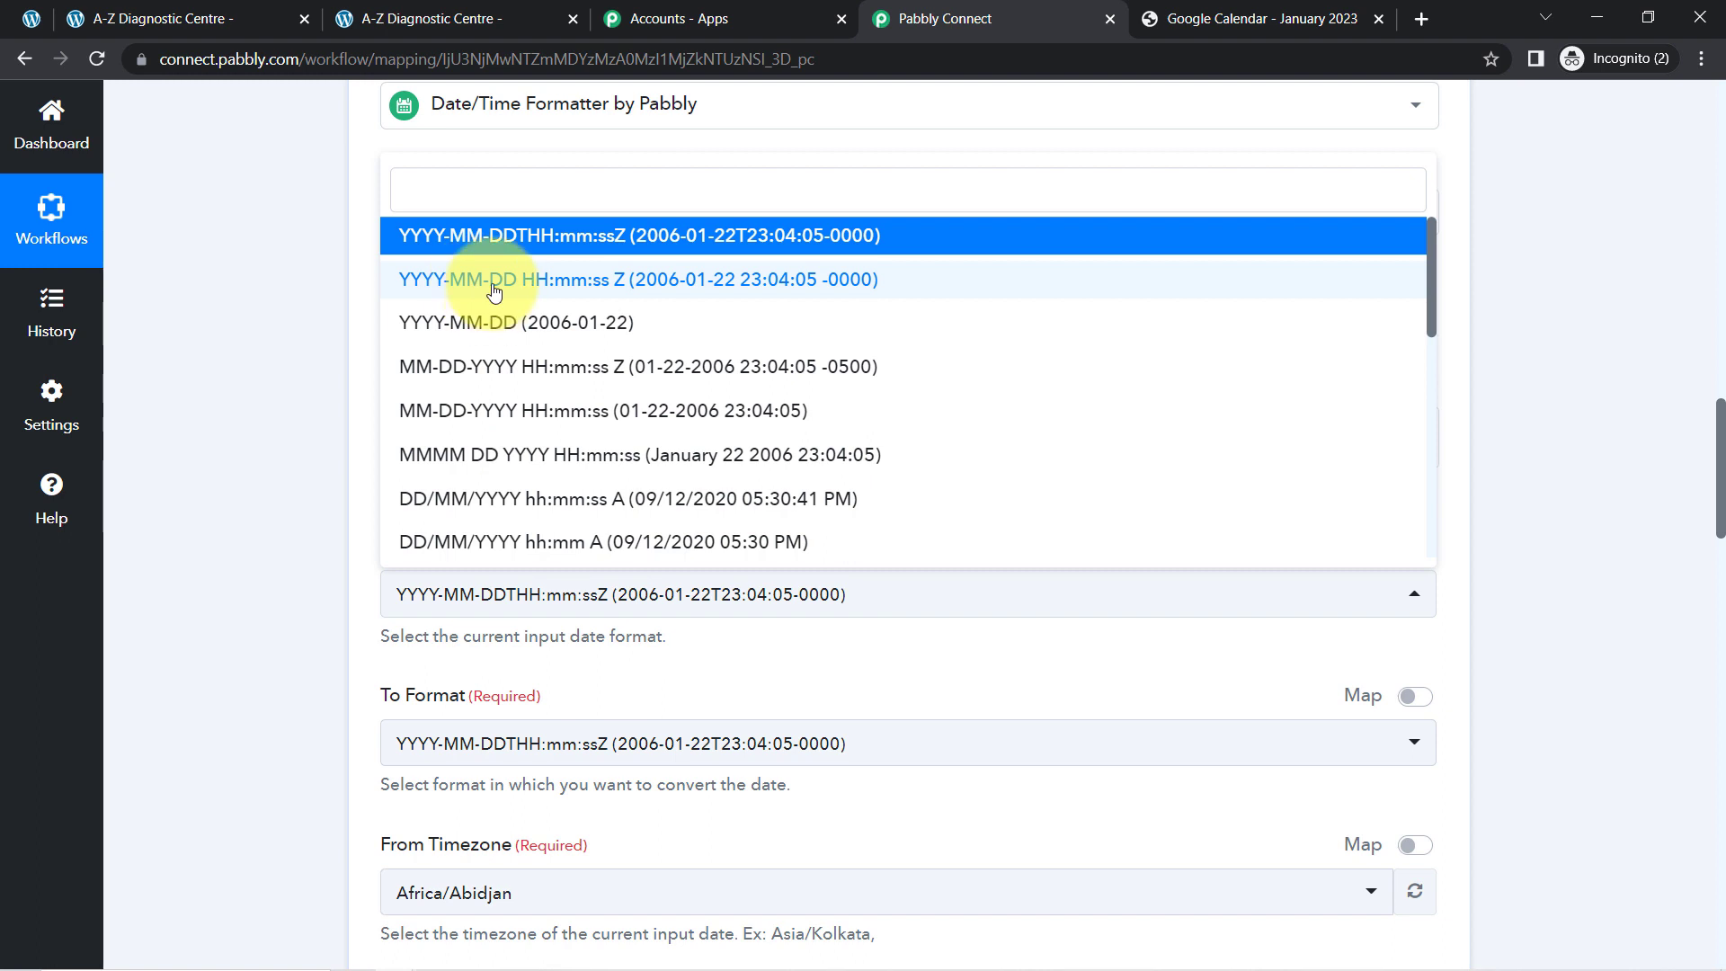
click(586, 286)
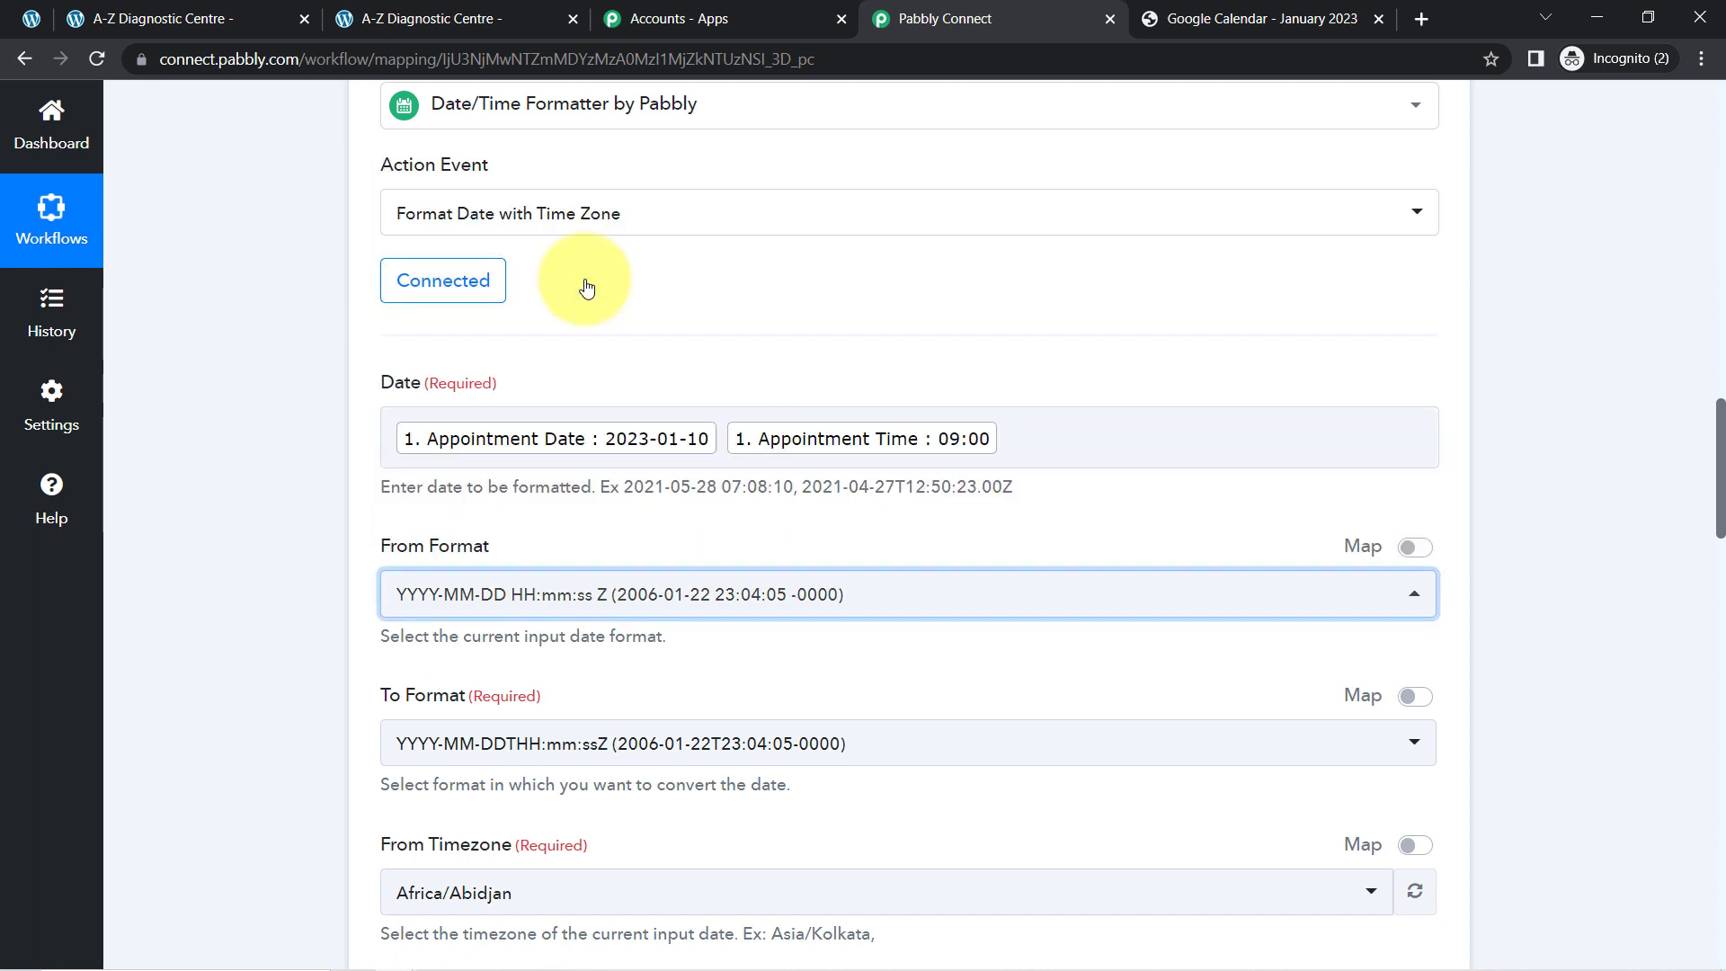
click(1004, 438)
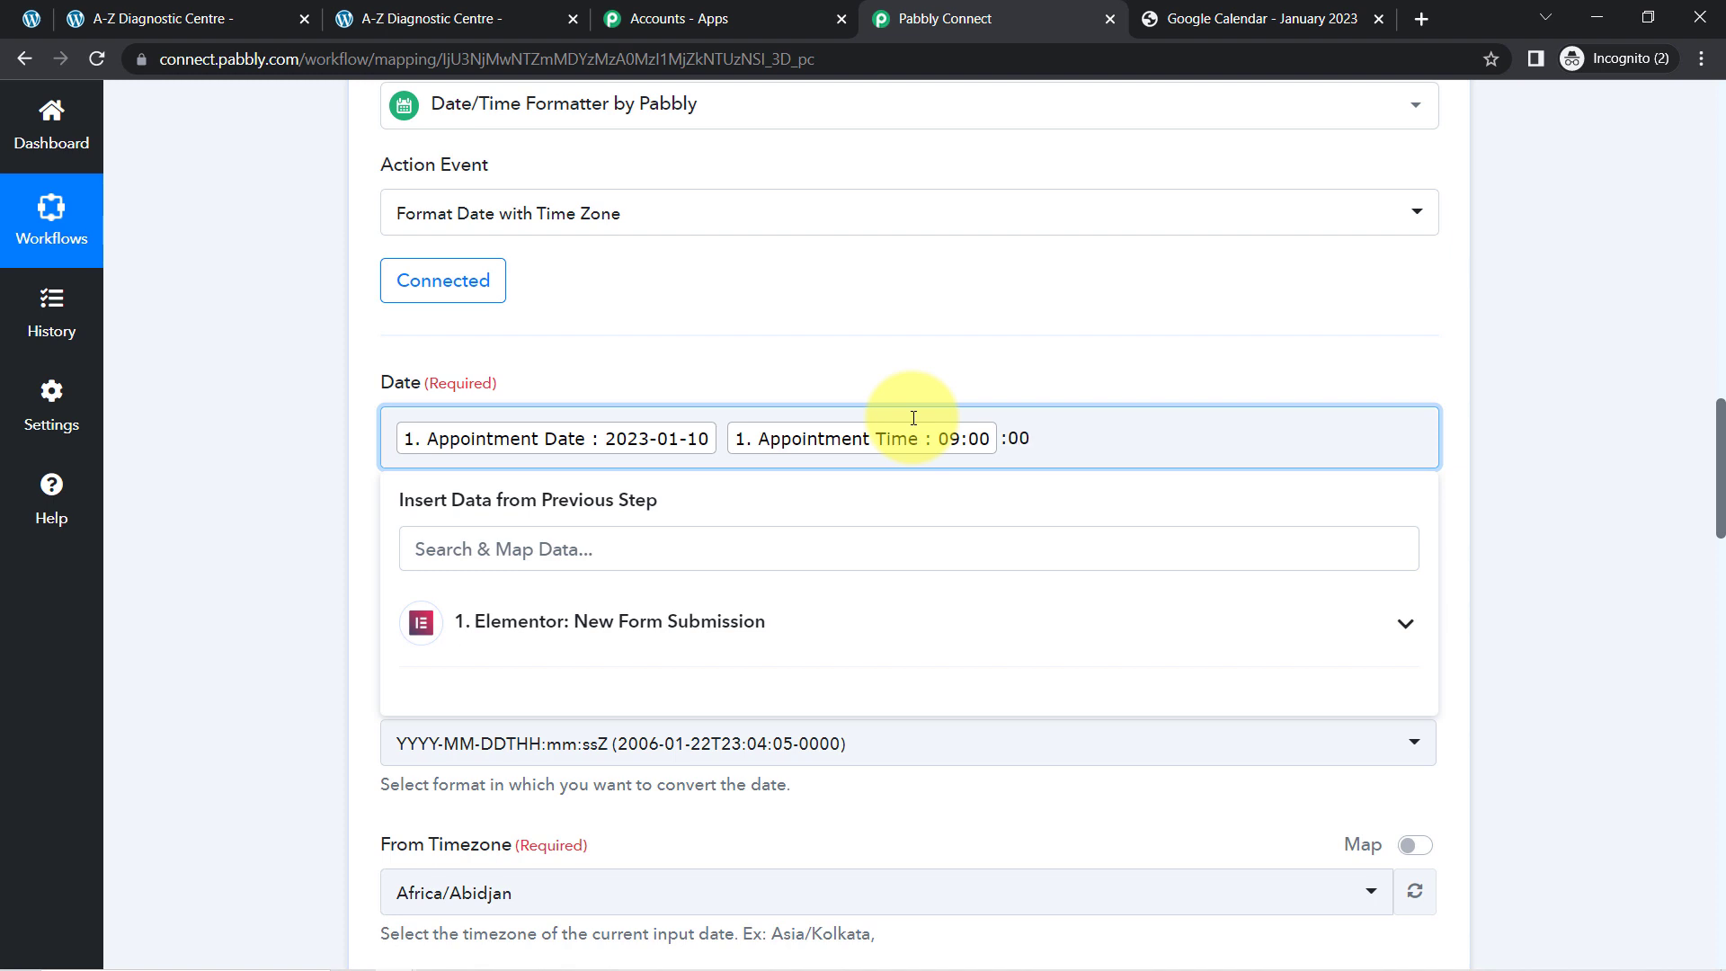
click(936, 371)
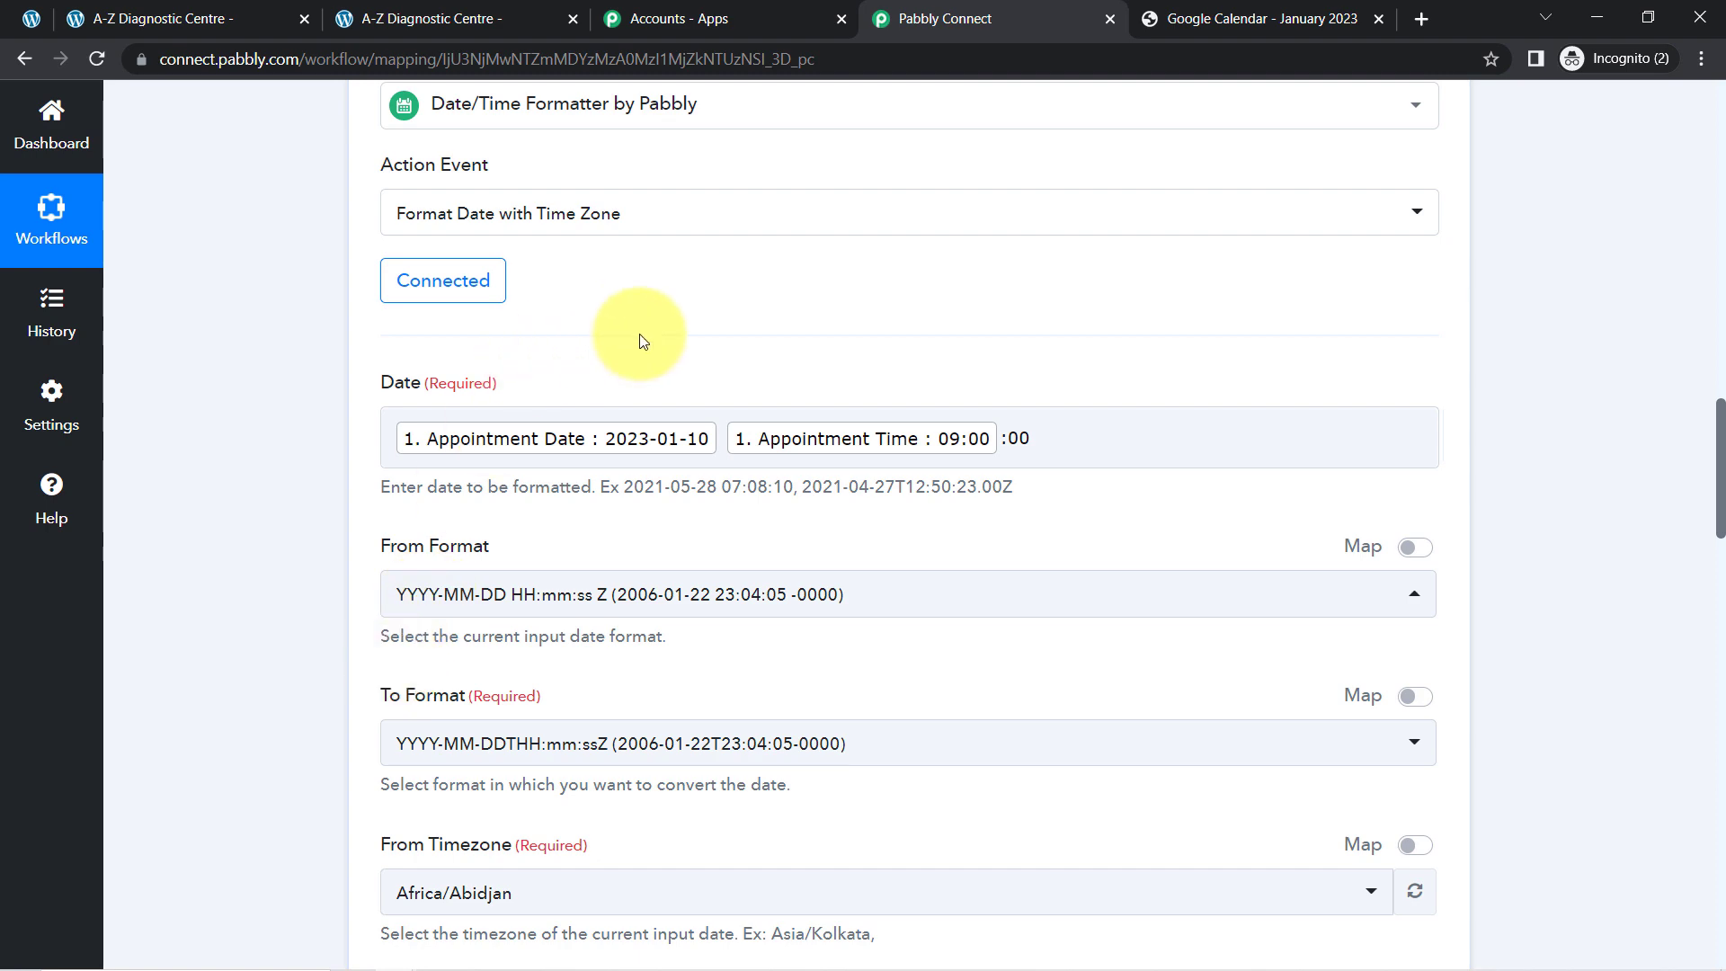
- Check the date format Google Meet's Start field requires and set the formatter's To Format to YYYY-MM-DDTHH:mm:ss[Z]
drag(418, 705, 479, 705)
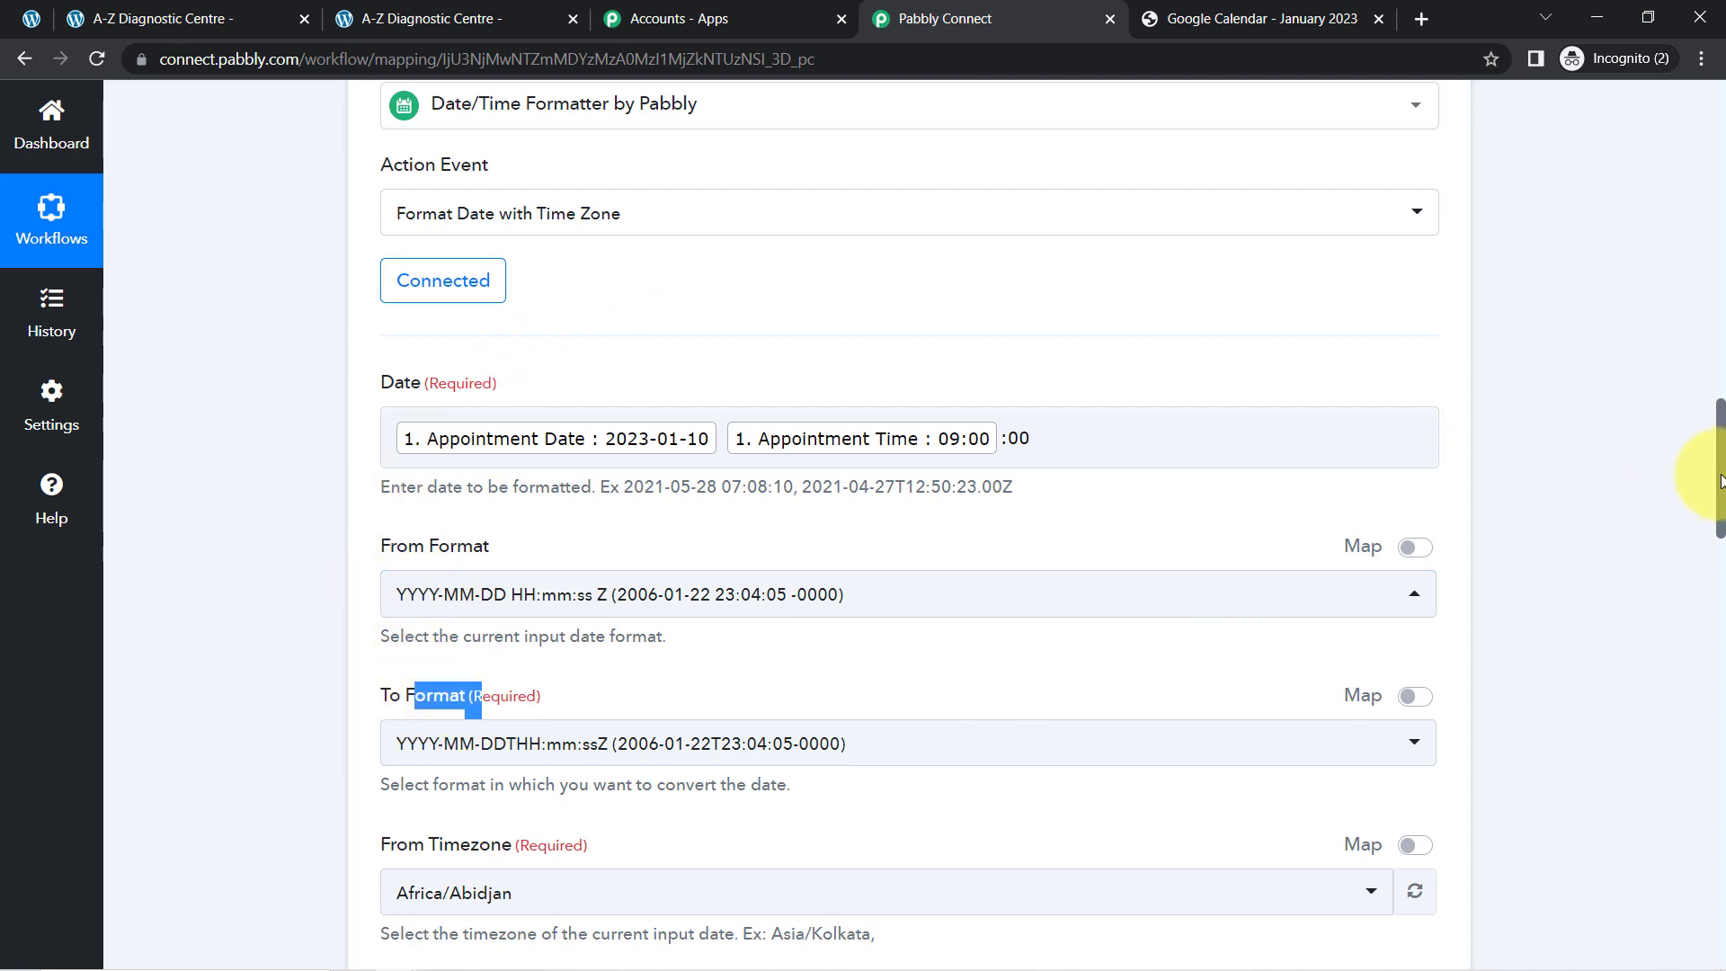
drag(1719, 481, 1720, 791)
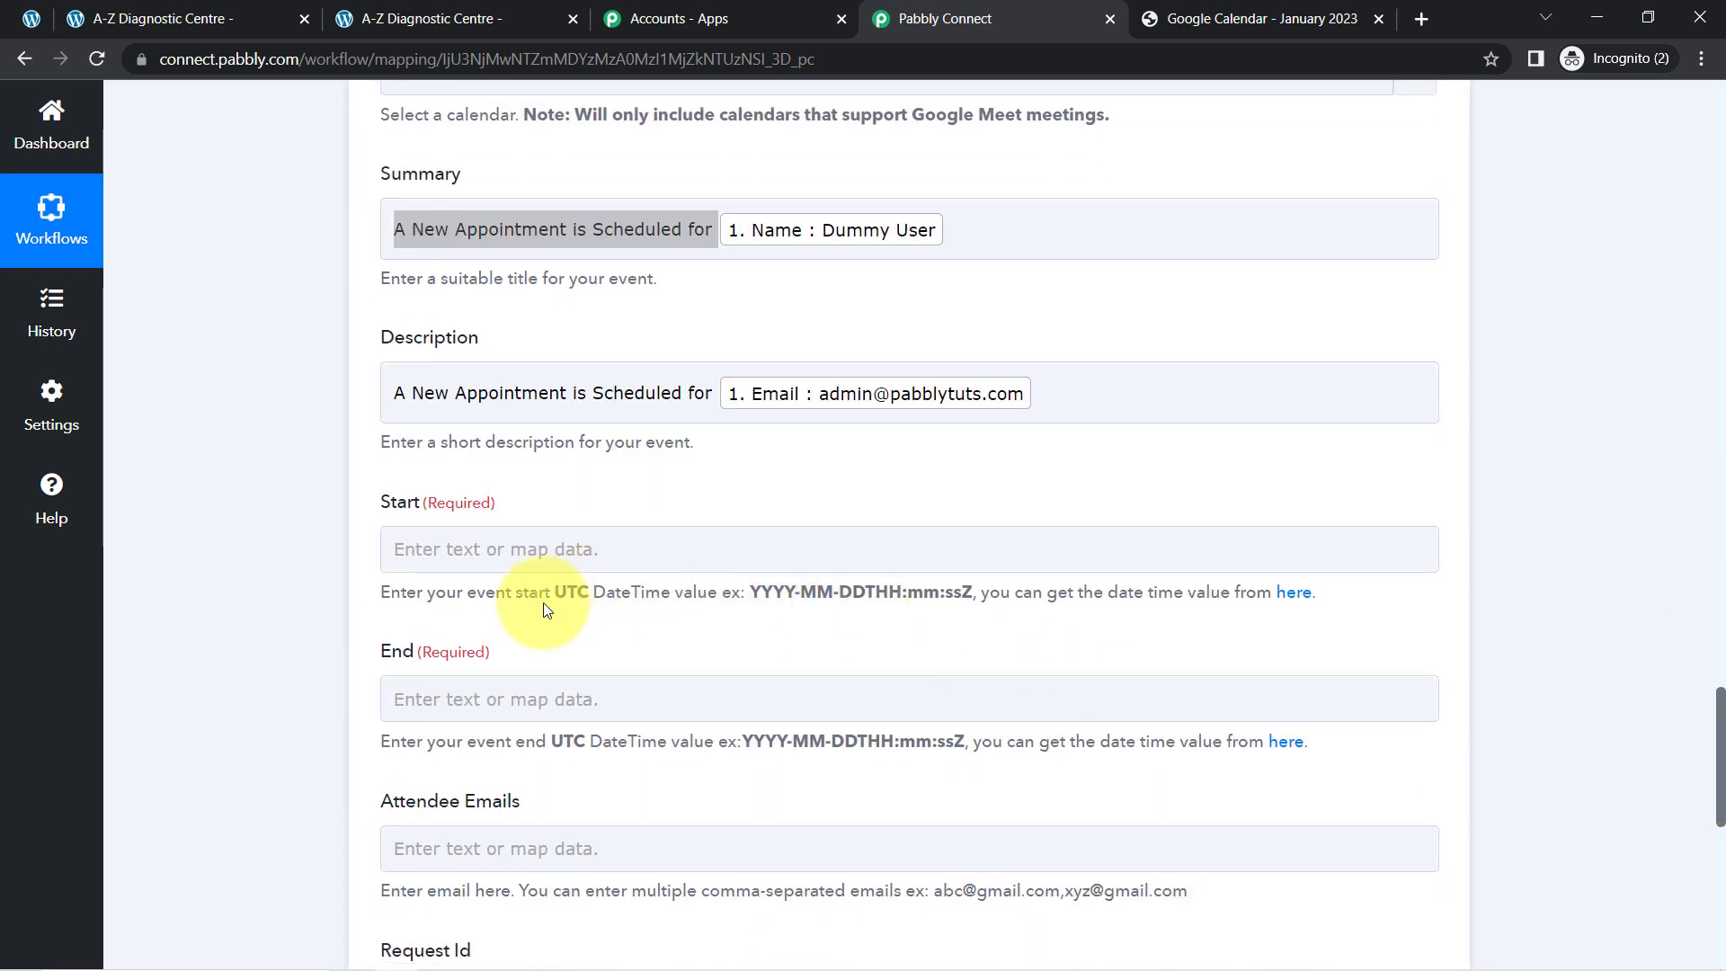
drag(542, 609, 969, 610)
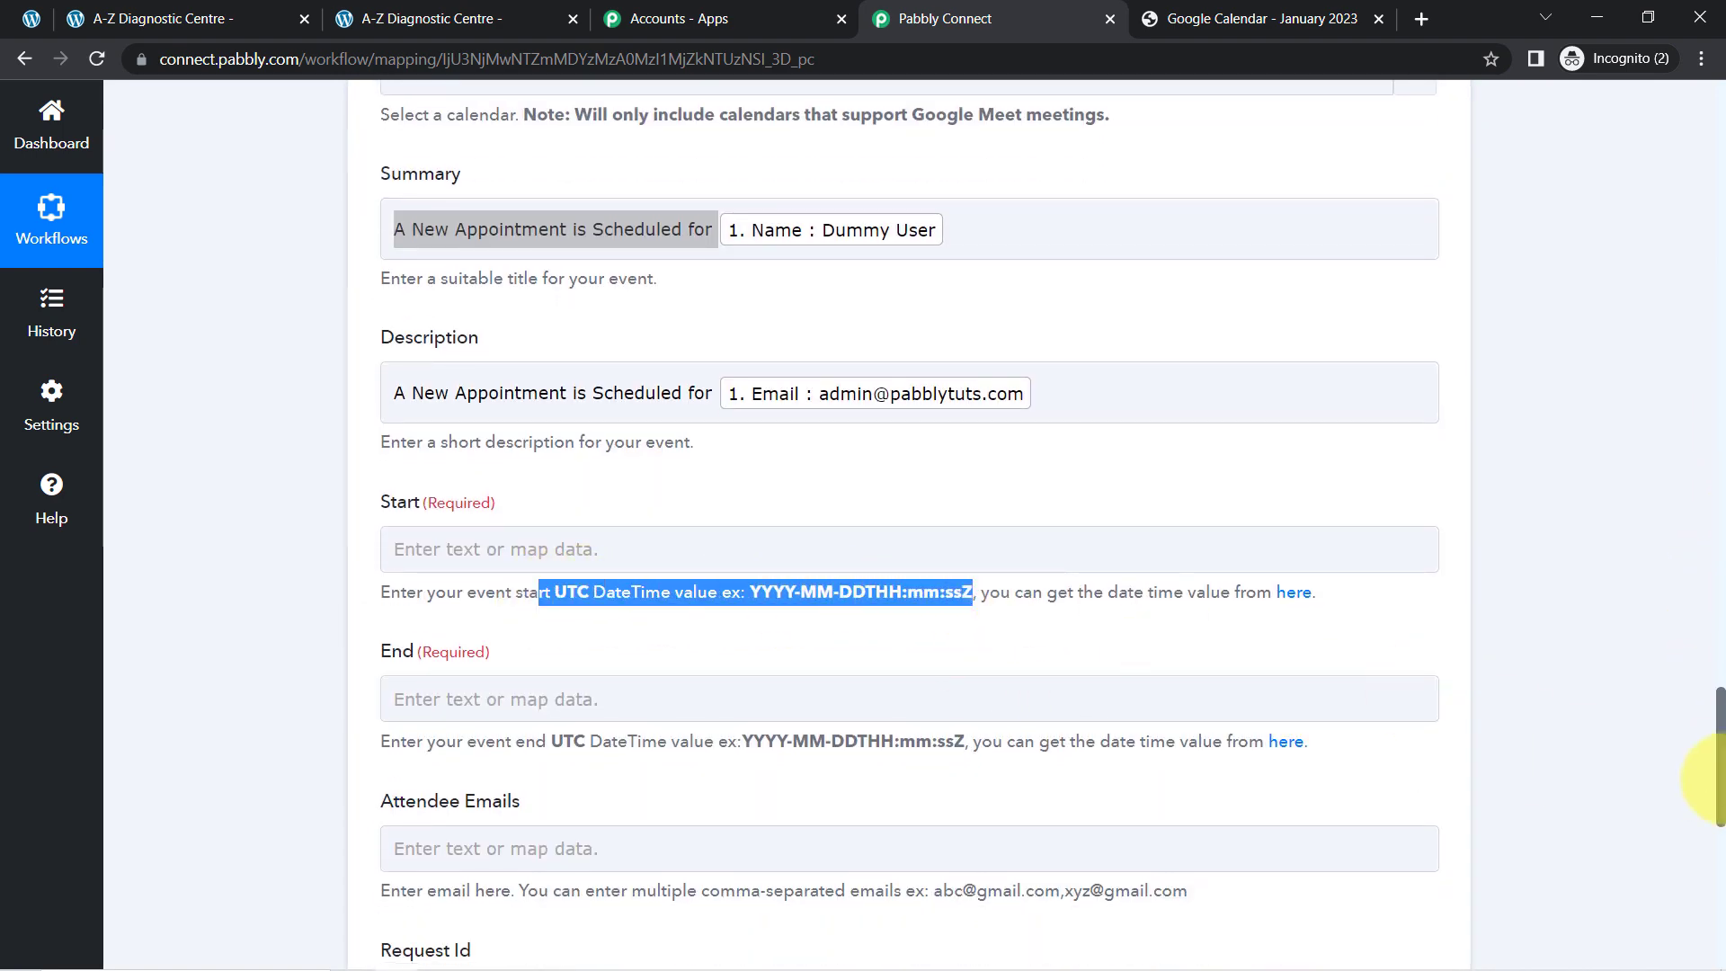
click(861, 595)
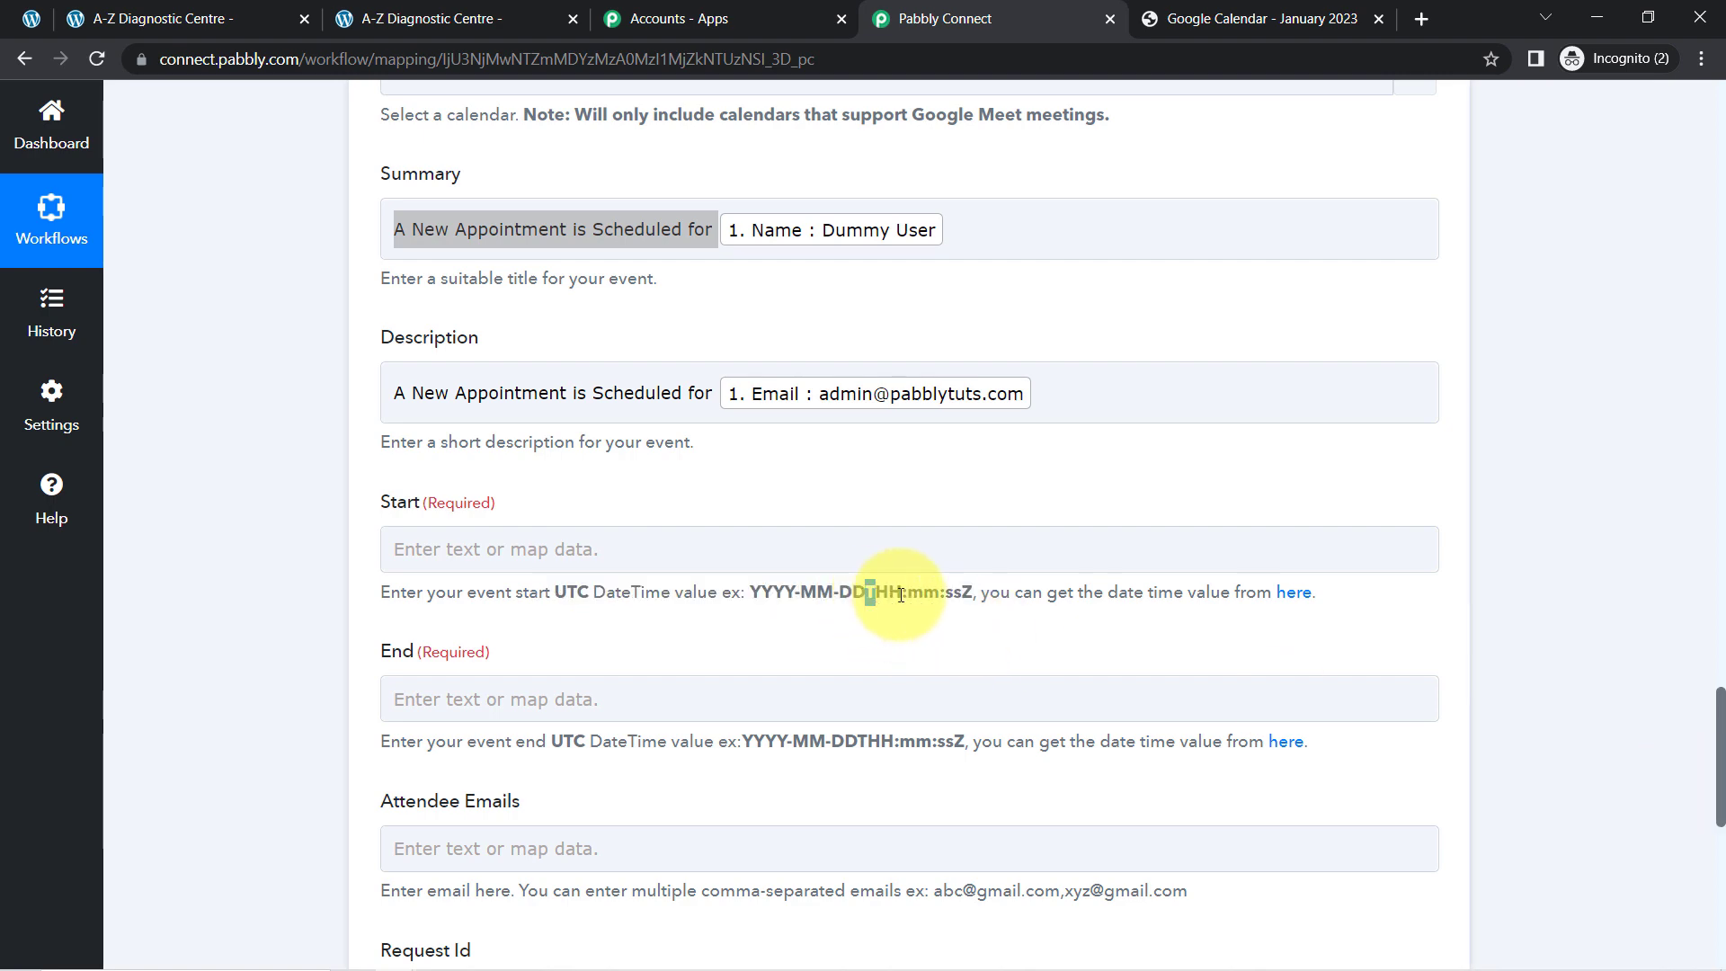
drag(953, 593, 973, 593)
drag(1721, 754, 1714, 504)
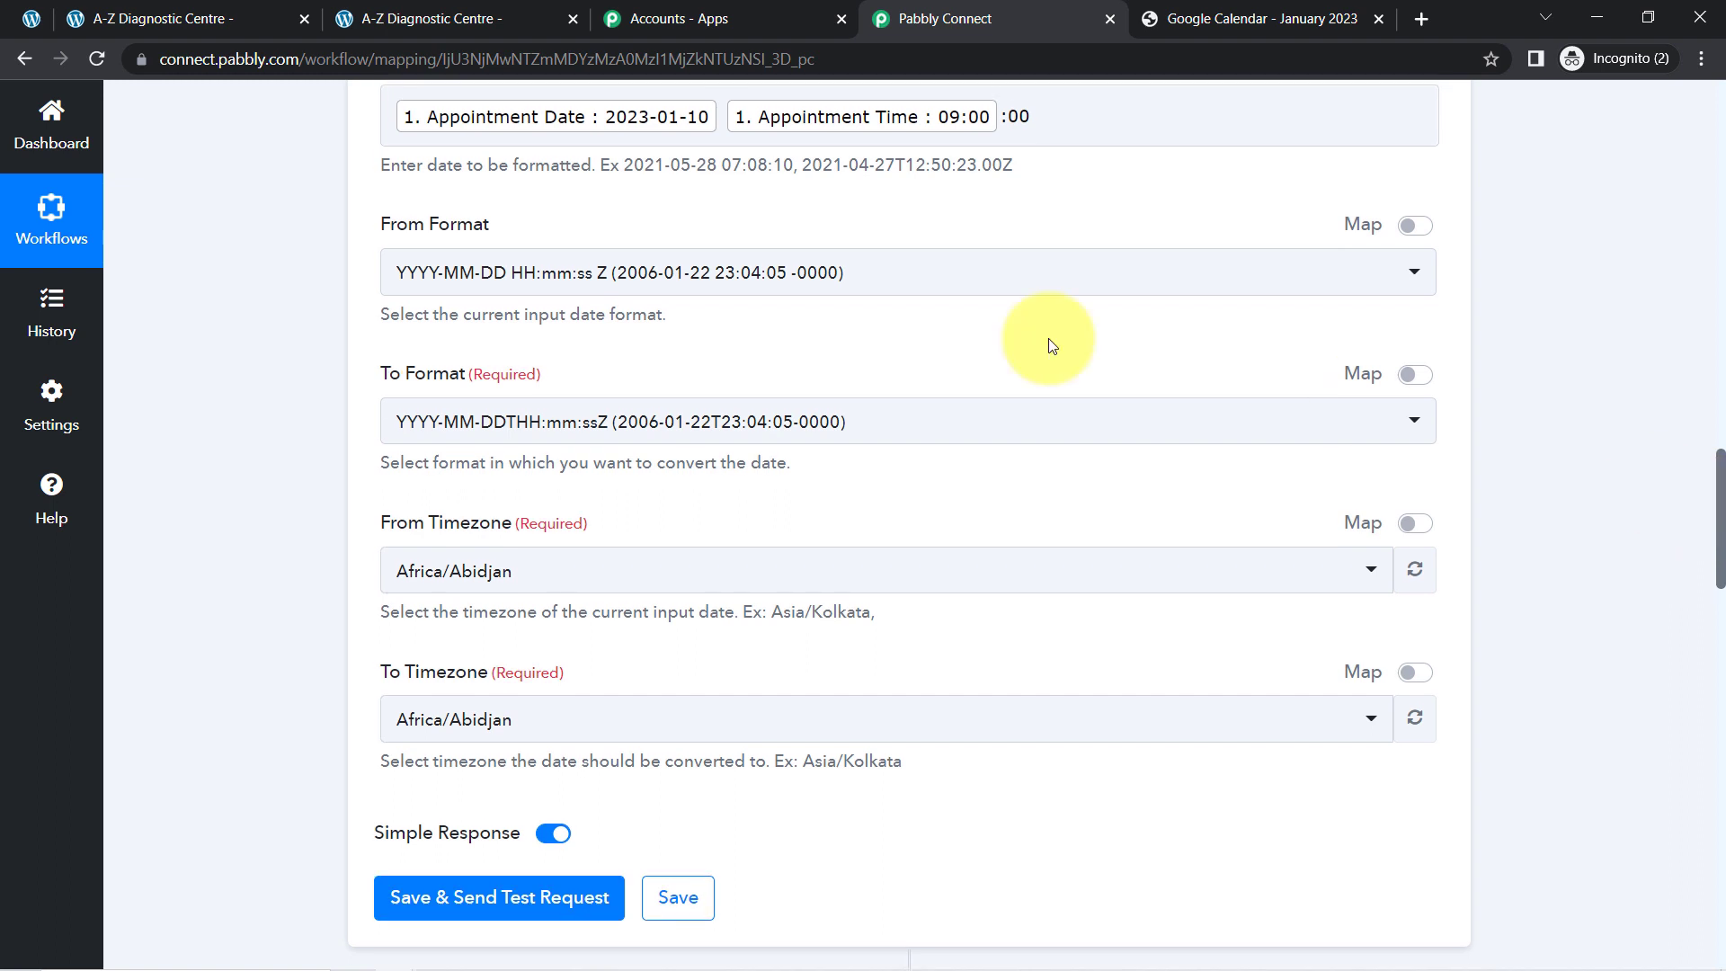
click(548, 417)
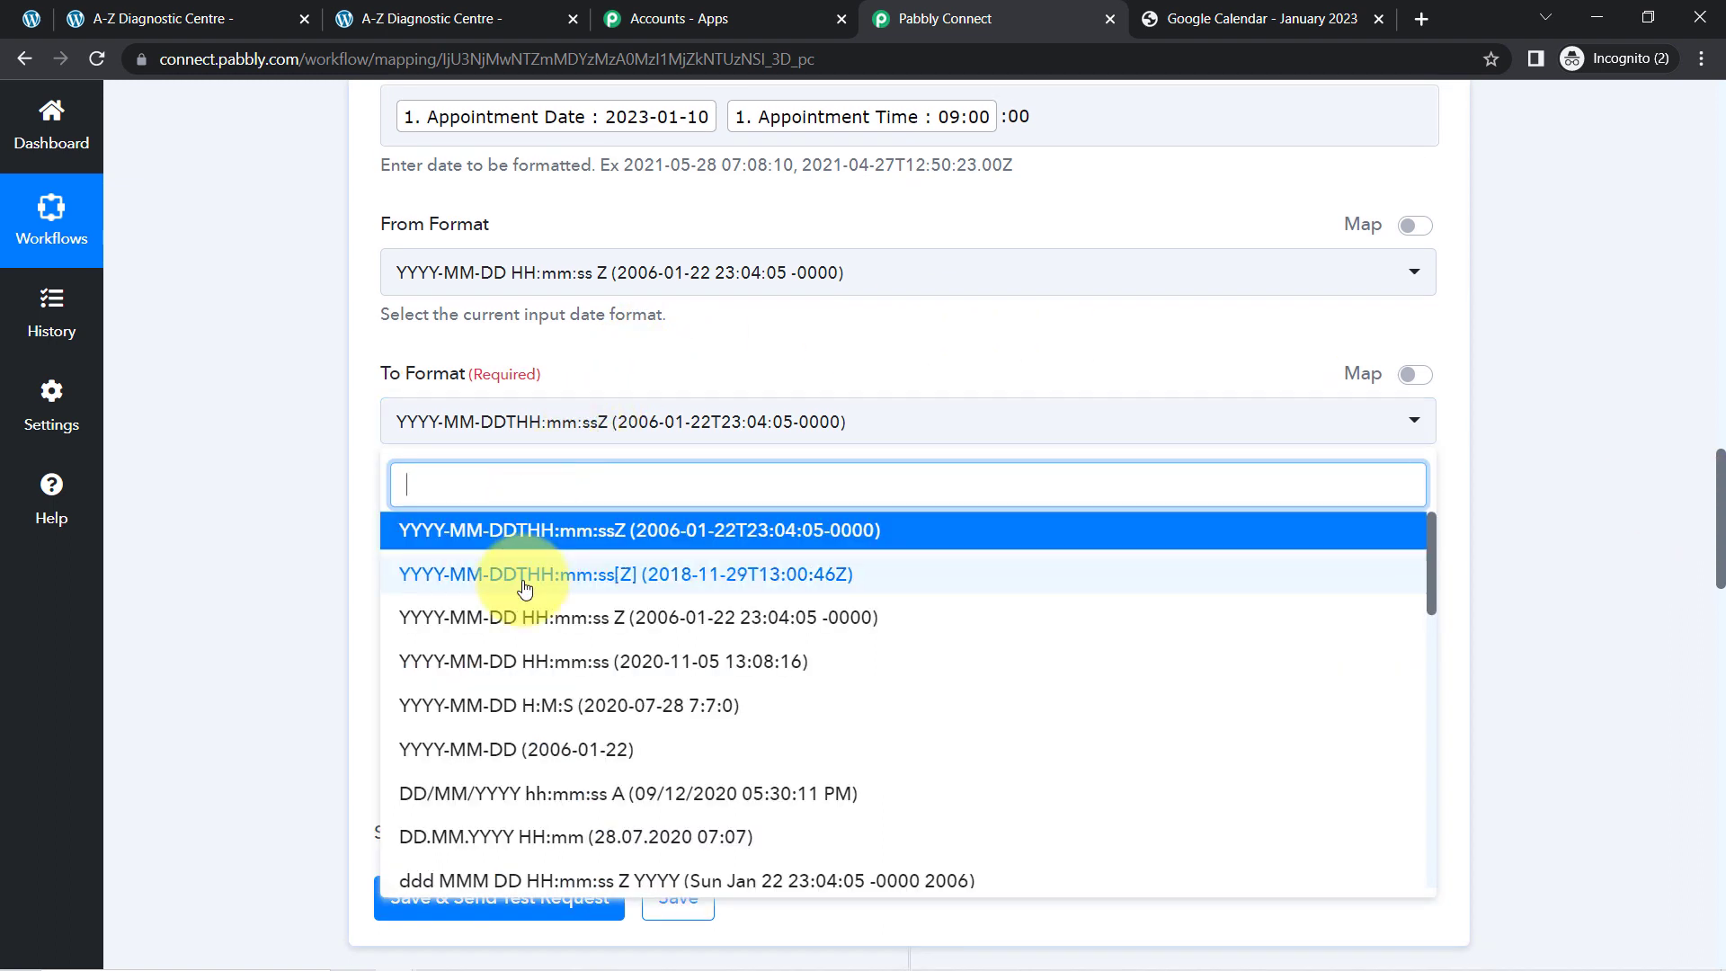
click(621, 575)
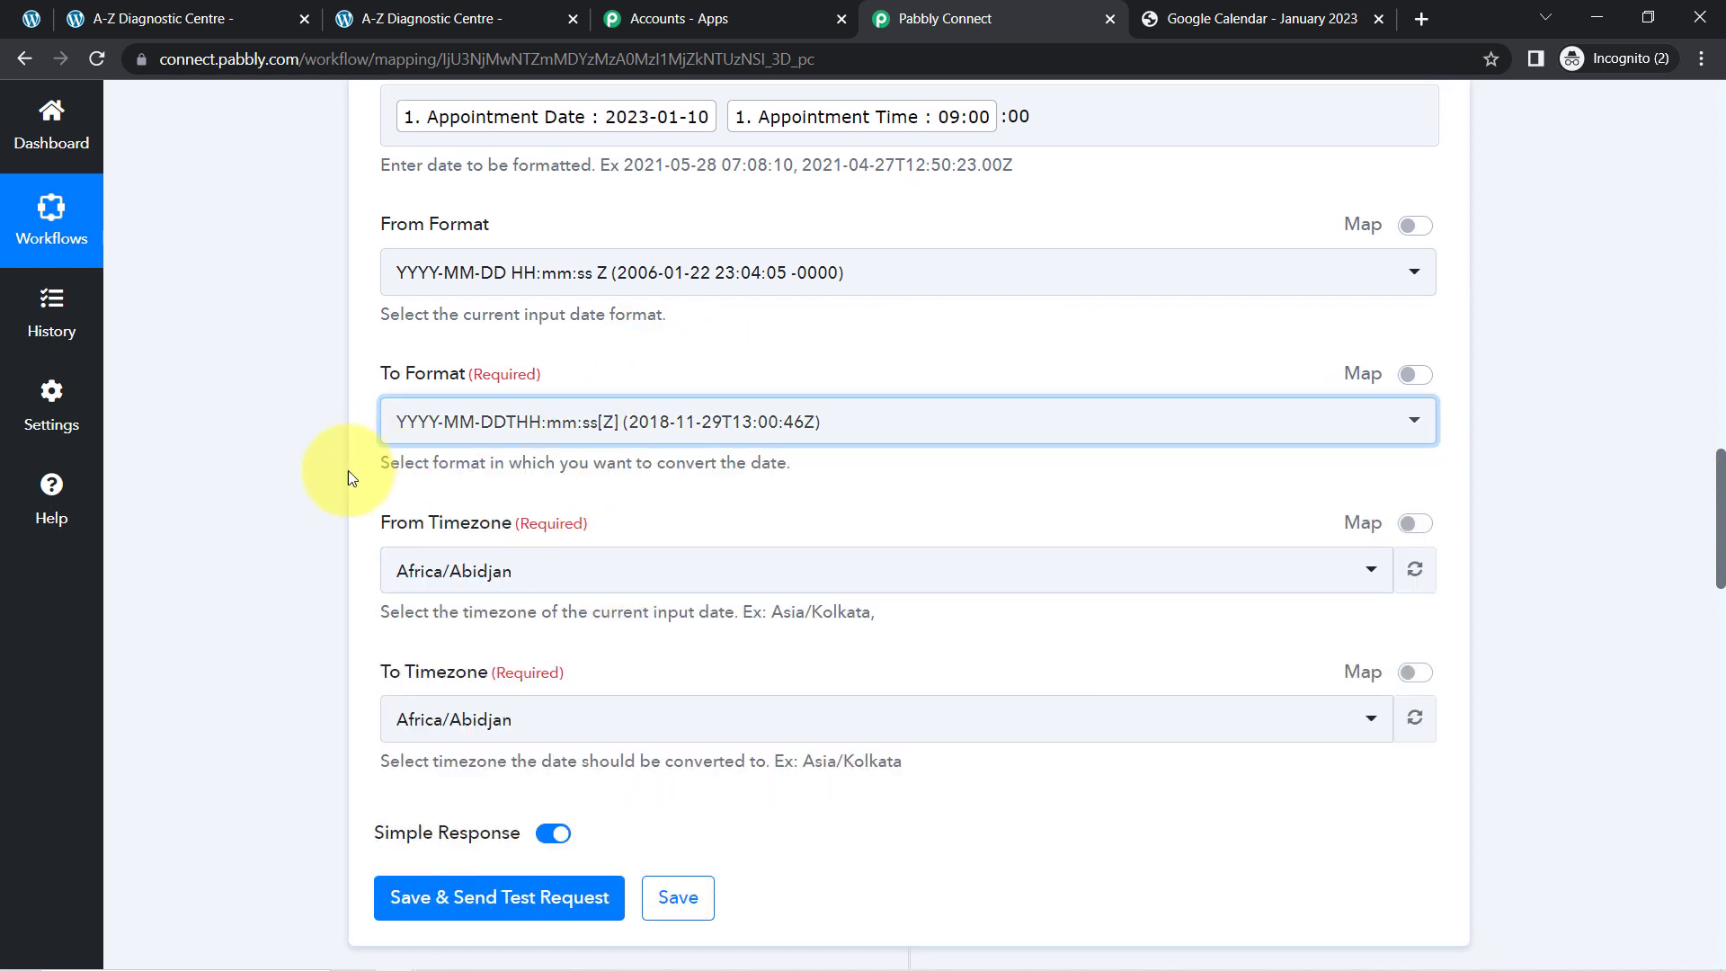
- Set the formatter's From Timezone to Asia/Kolkata
click(483, 573)
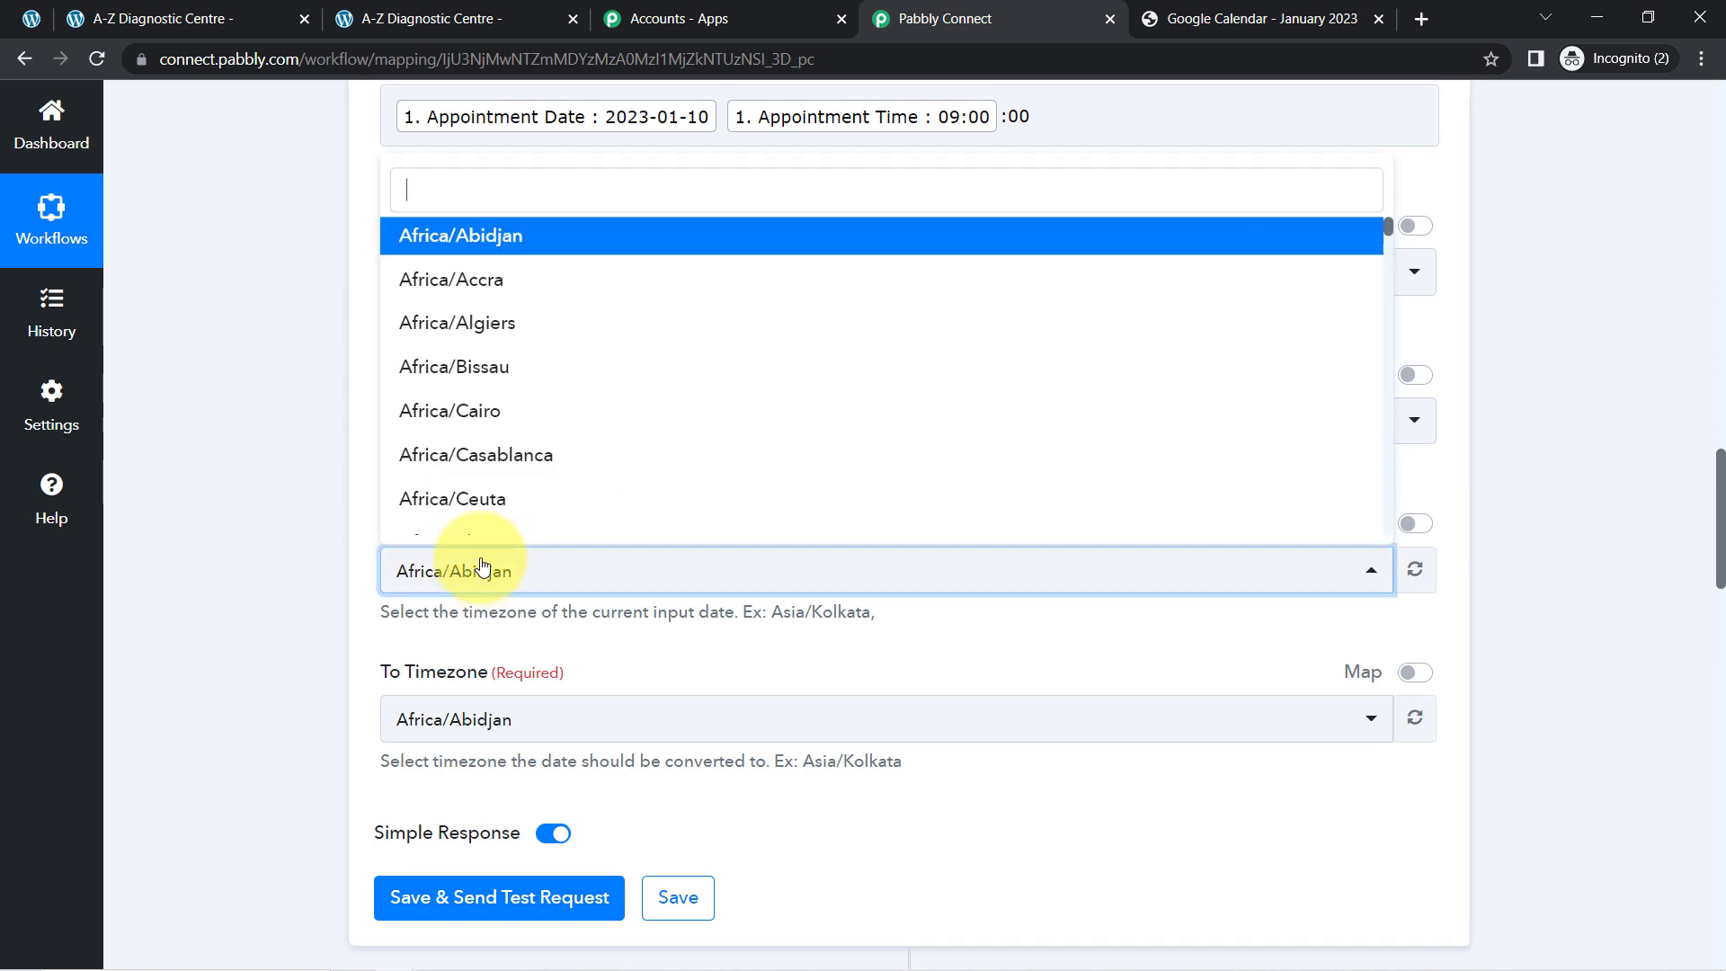
text(asi)
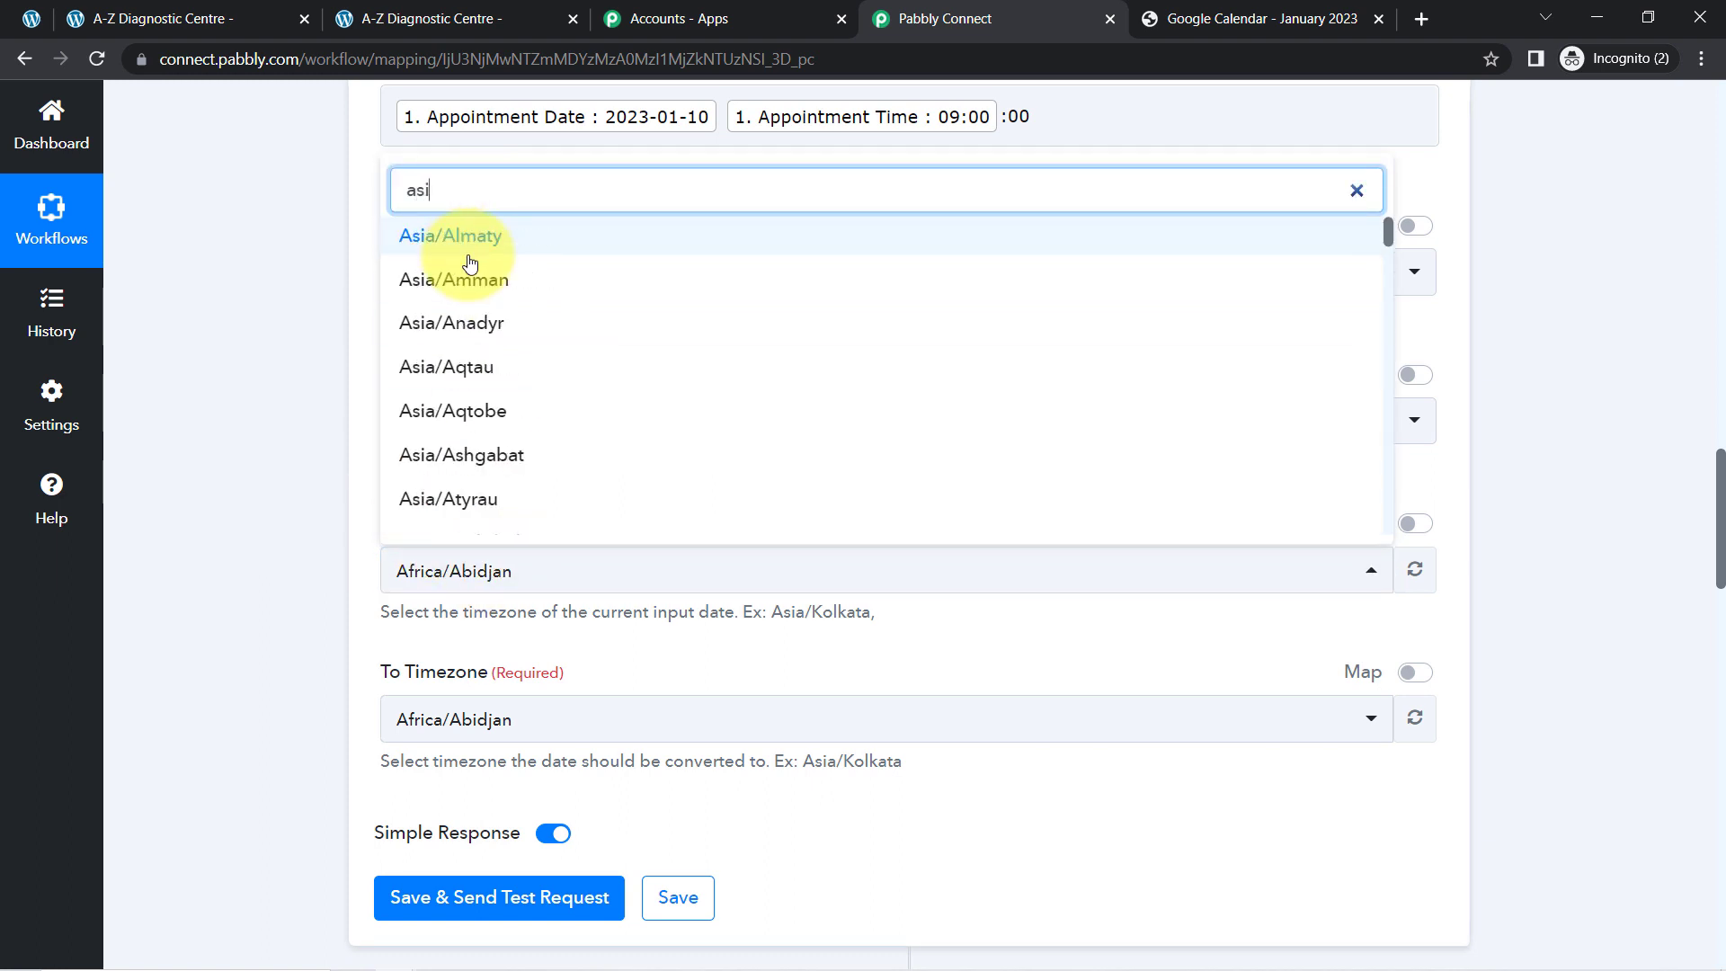
text(a/kol)
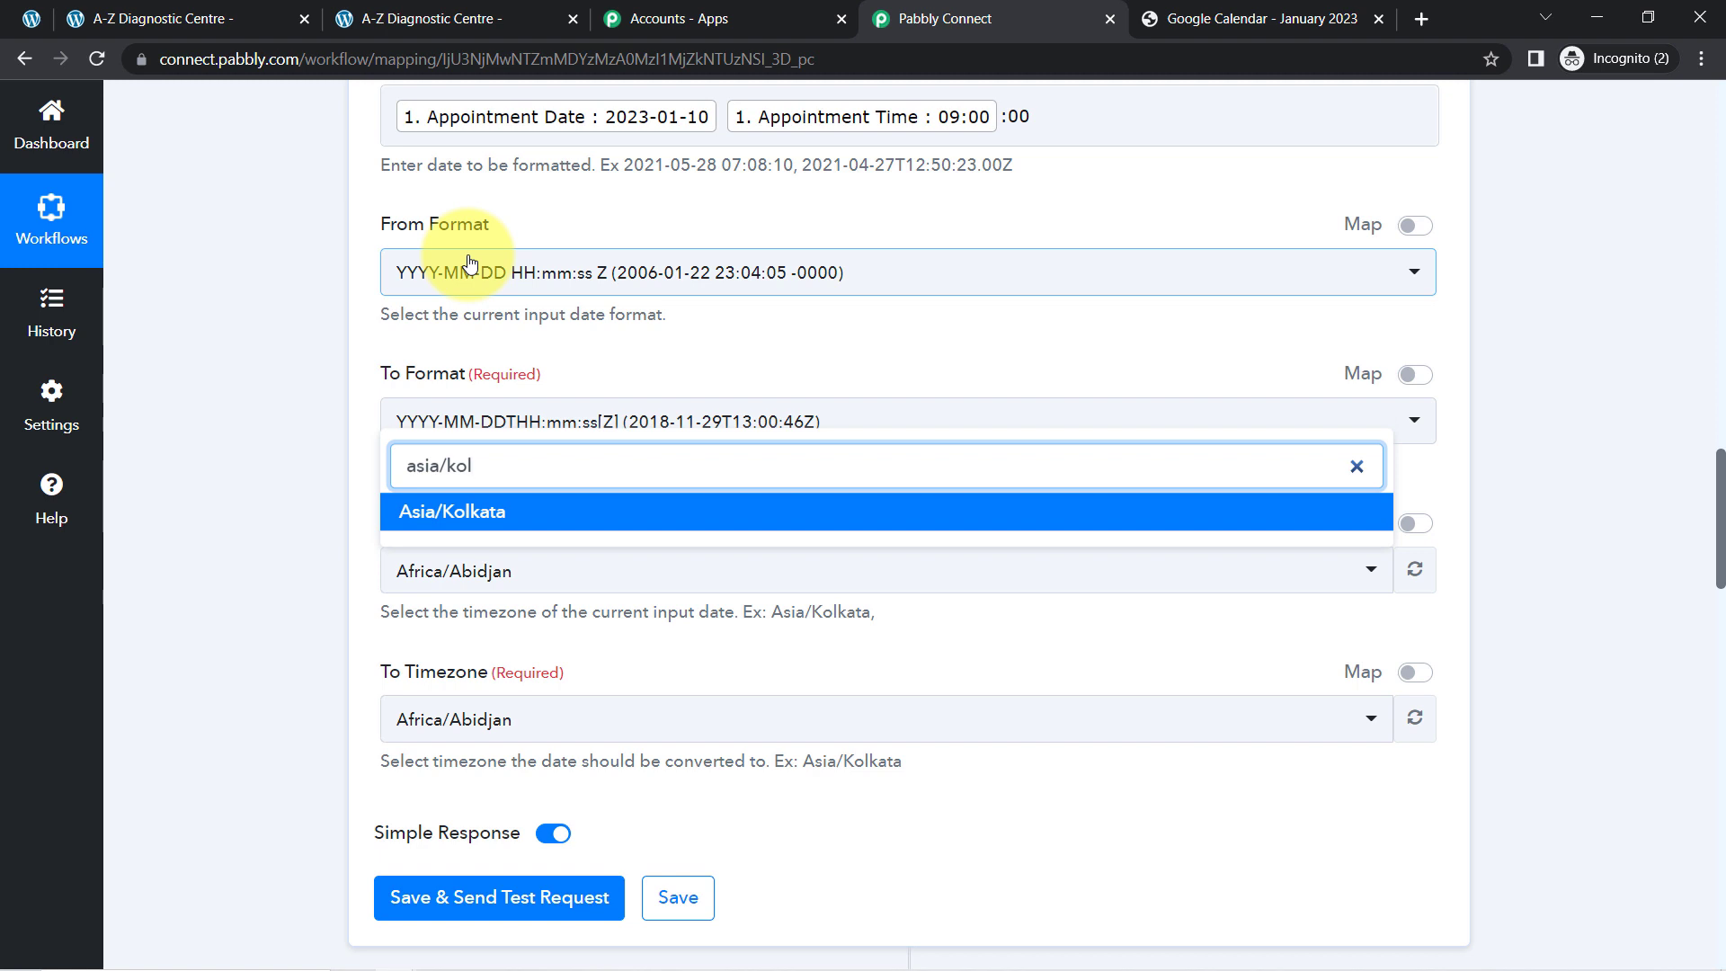
click(463, 514)
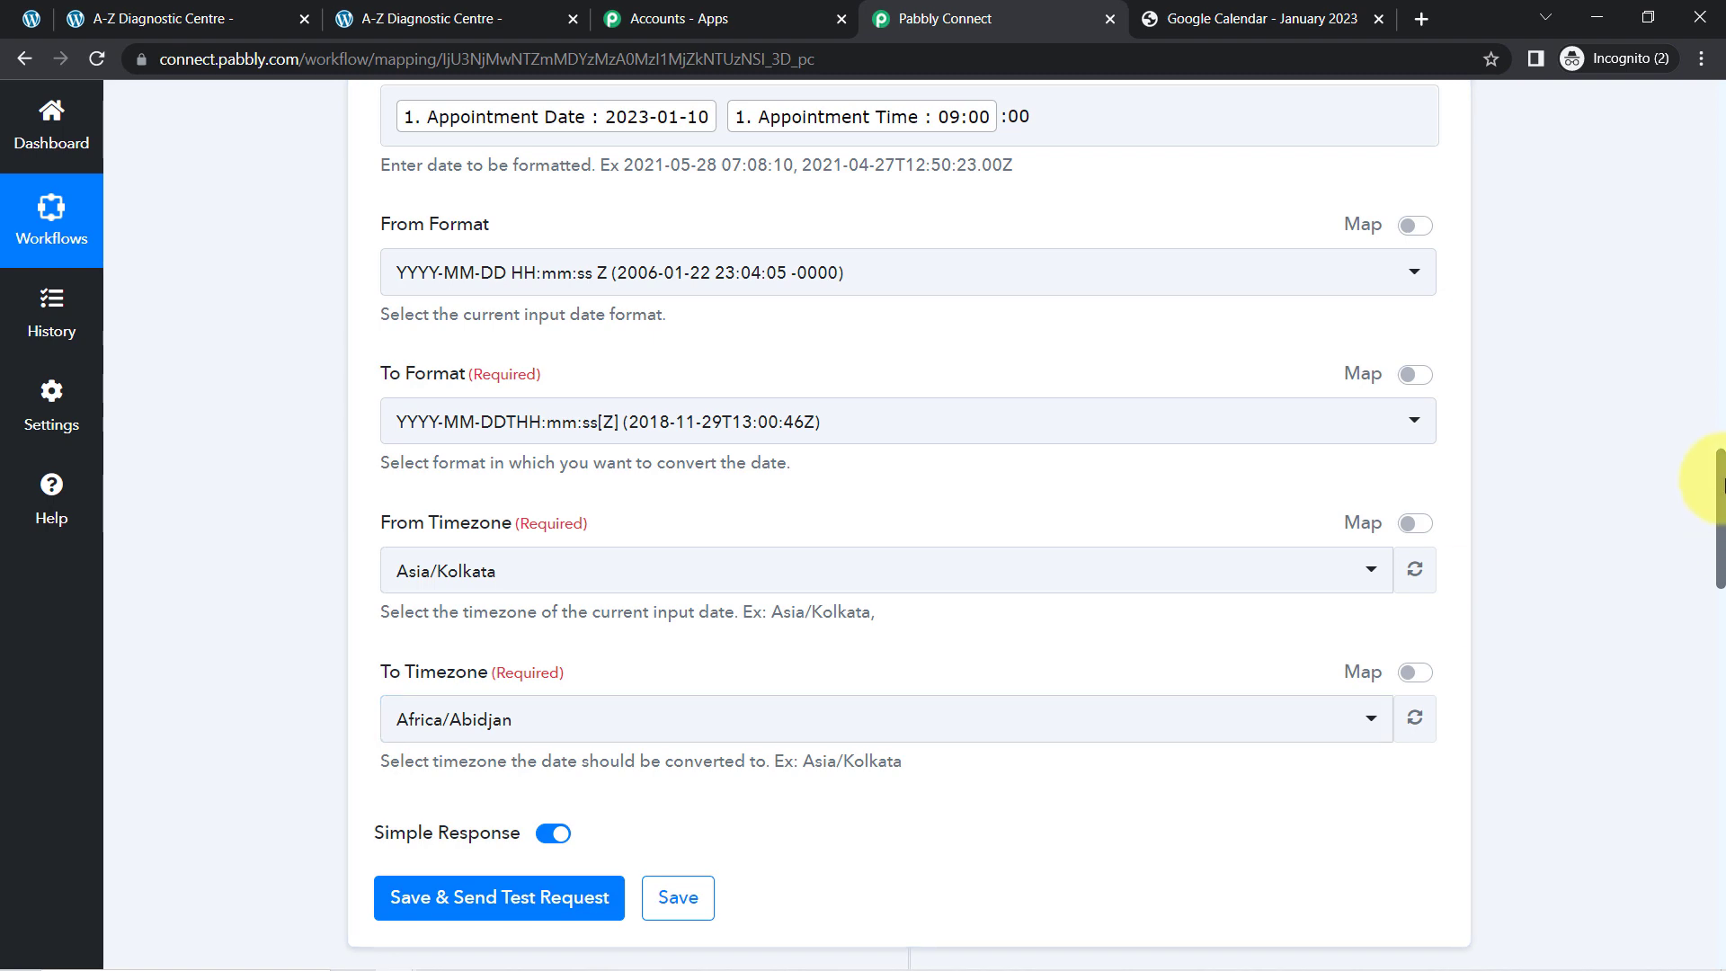
- Set the formatter's To Timezone to Etc/UTC, as the meeting's Start field requires, and save and send a test request
drag(1721, 490, 1719, 686)
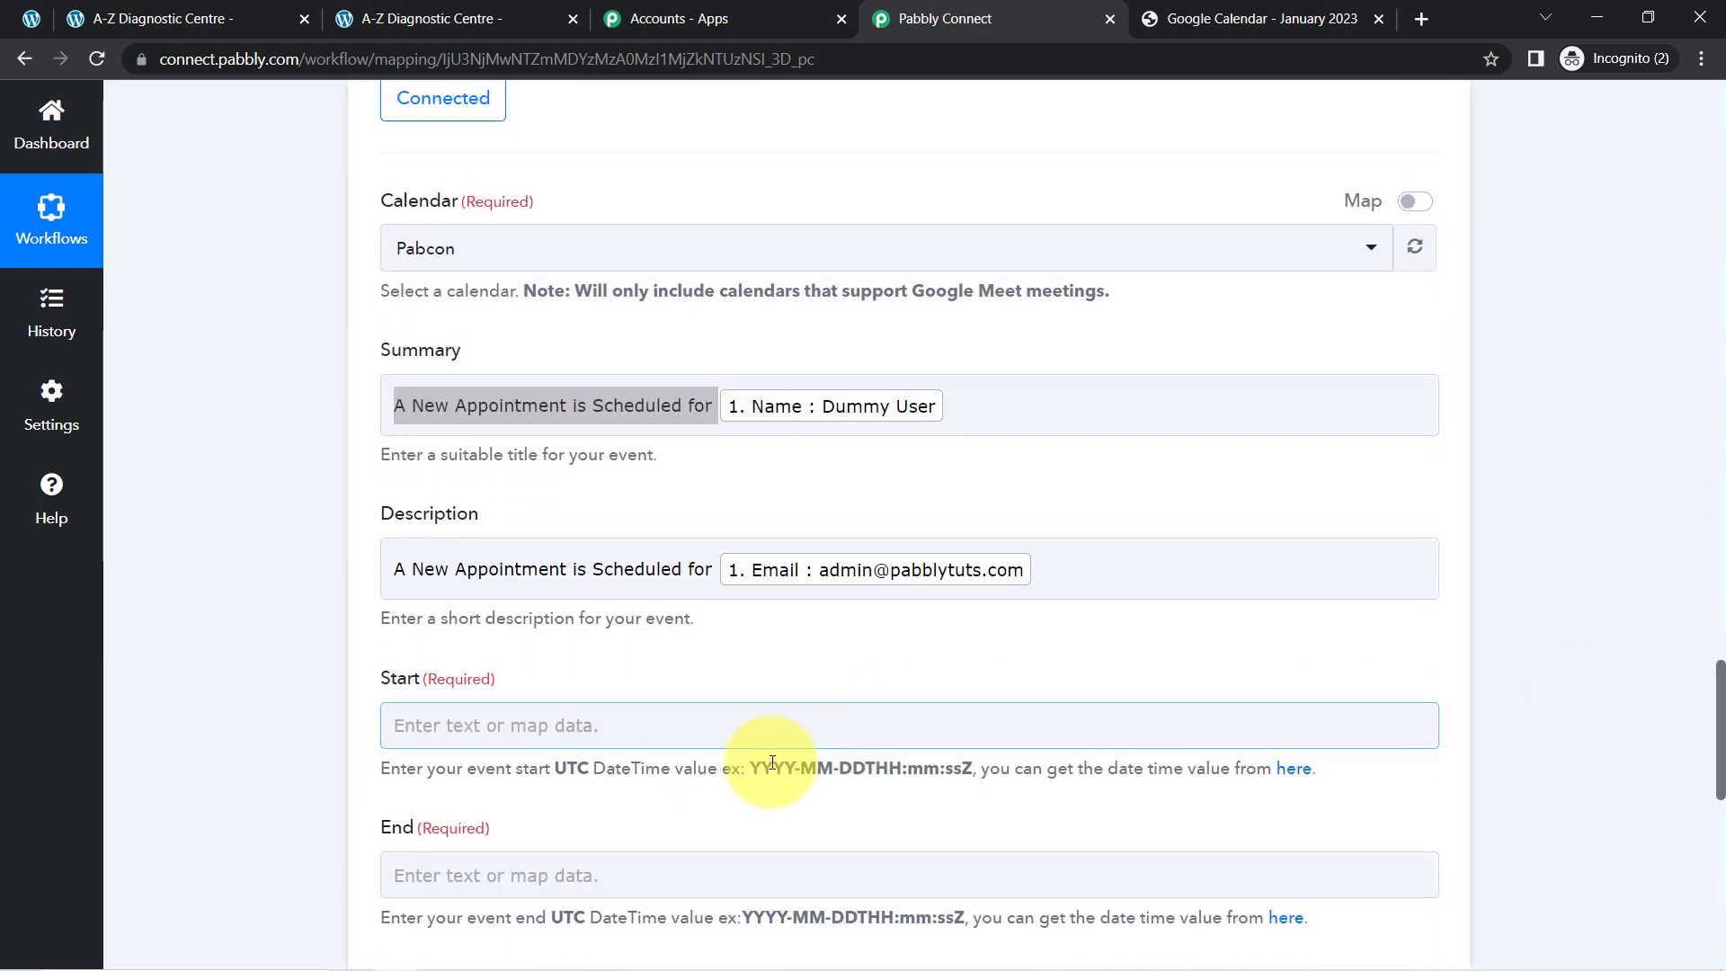
drag(538, 770, 620, 770)
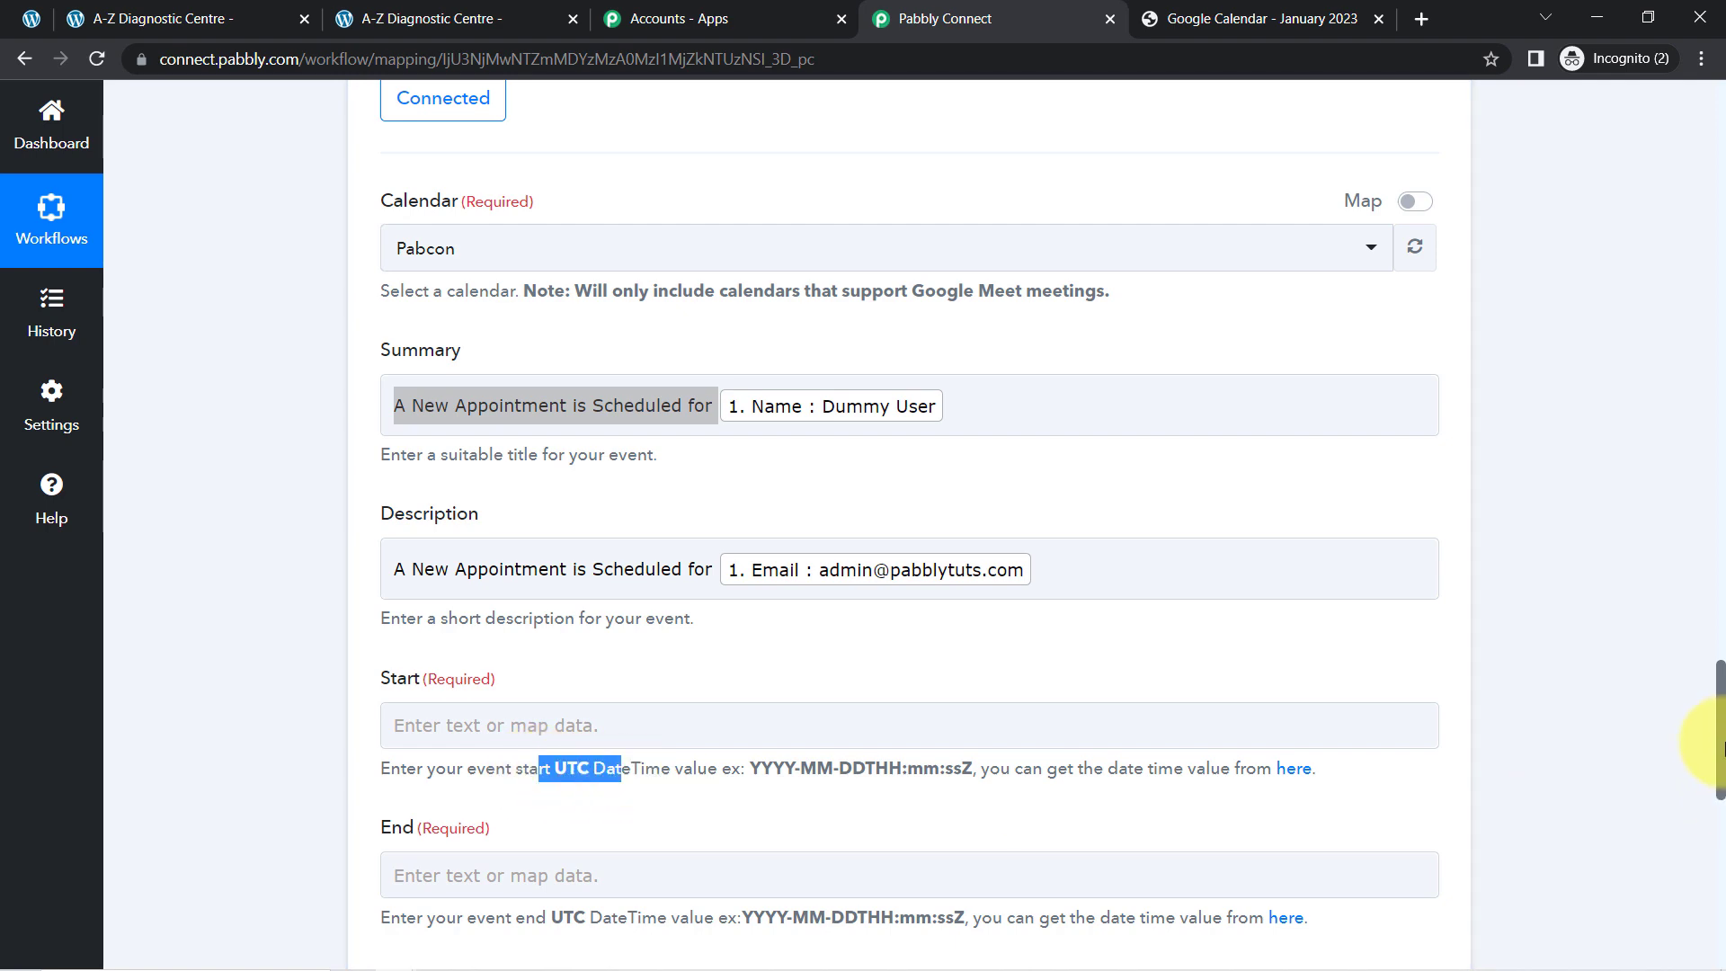
drag(1721, 741, 1721, 568)
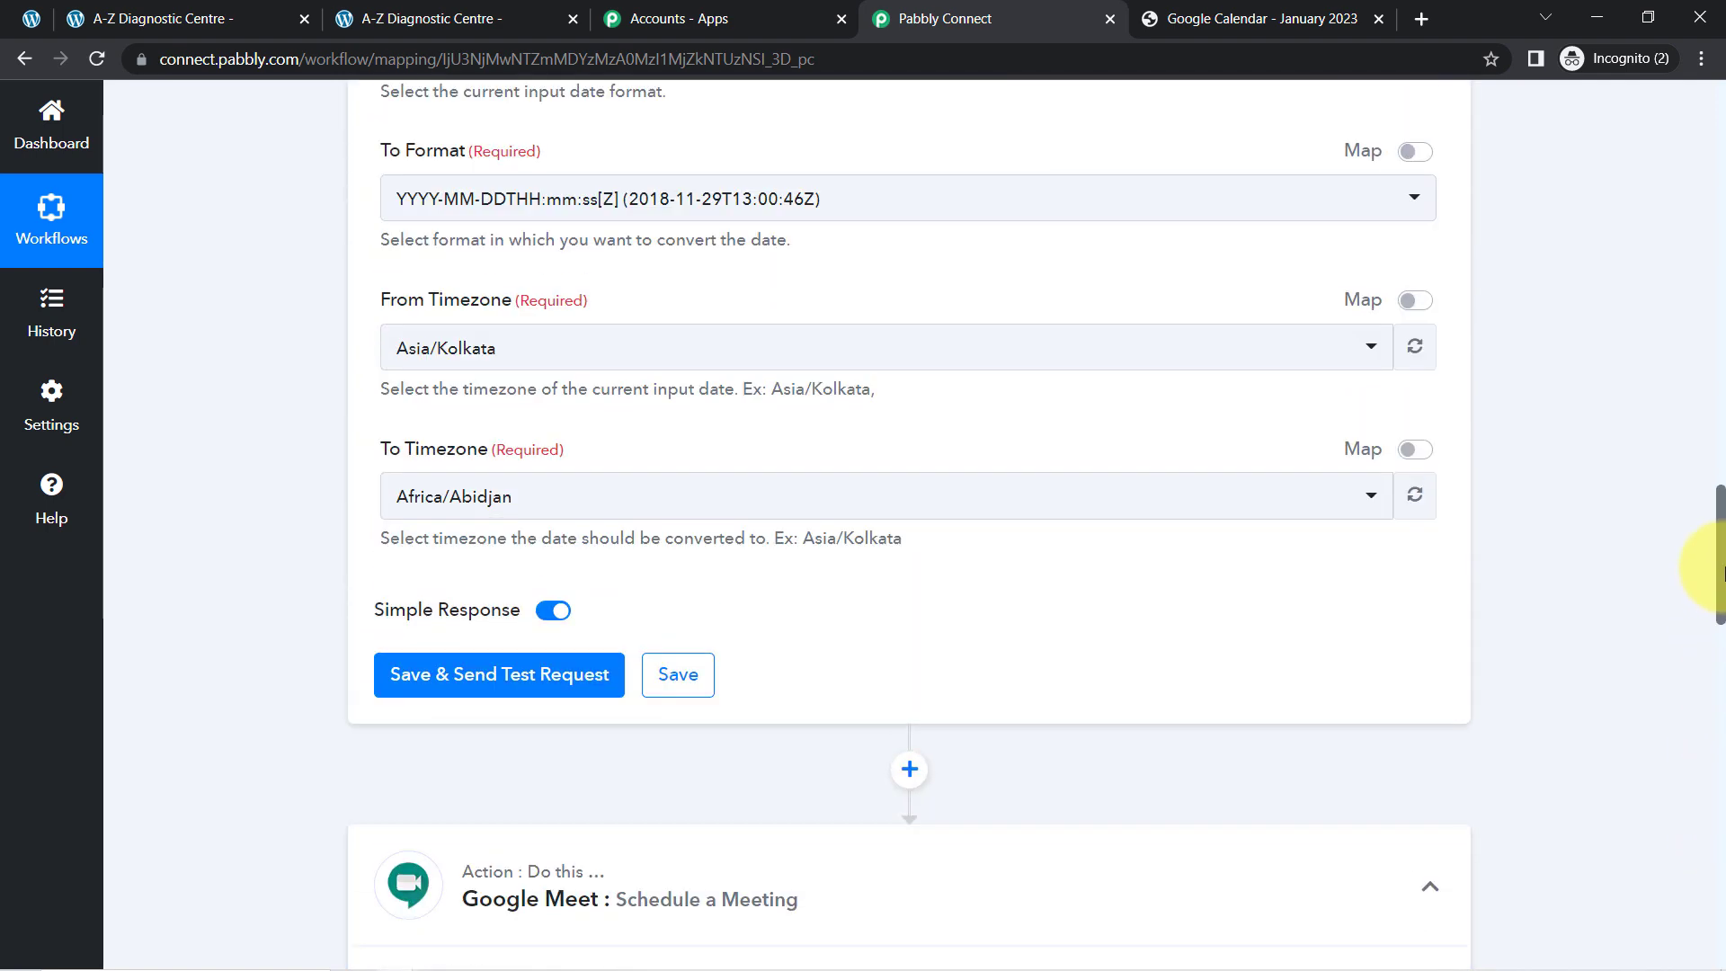
click(429, 495)
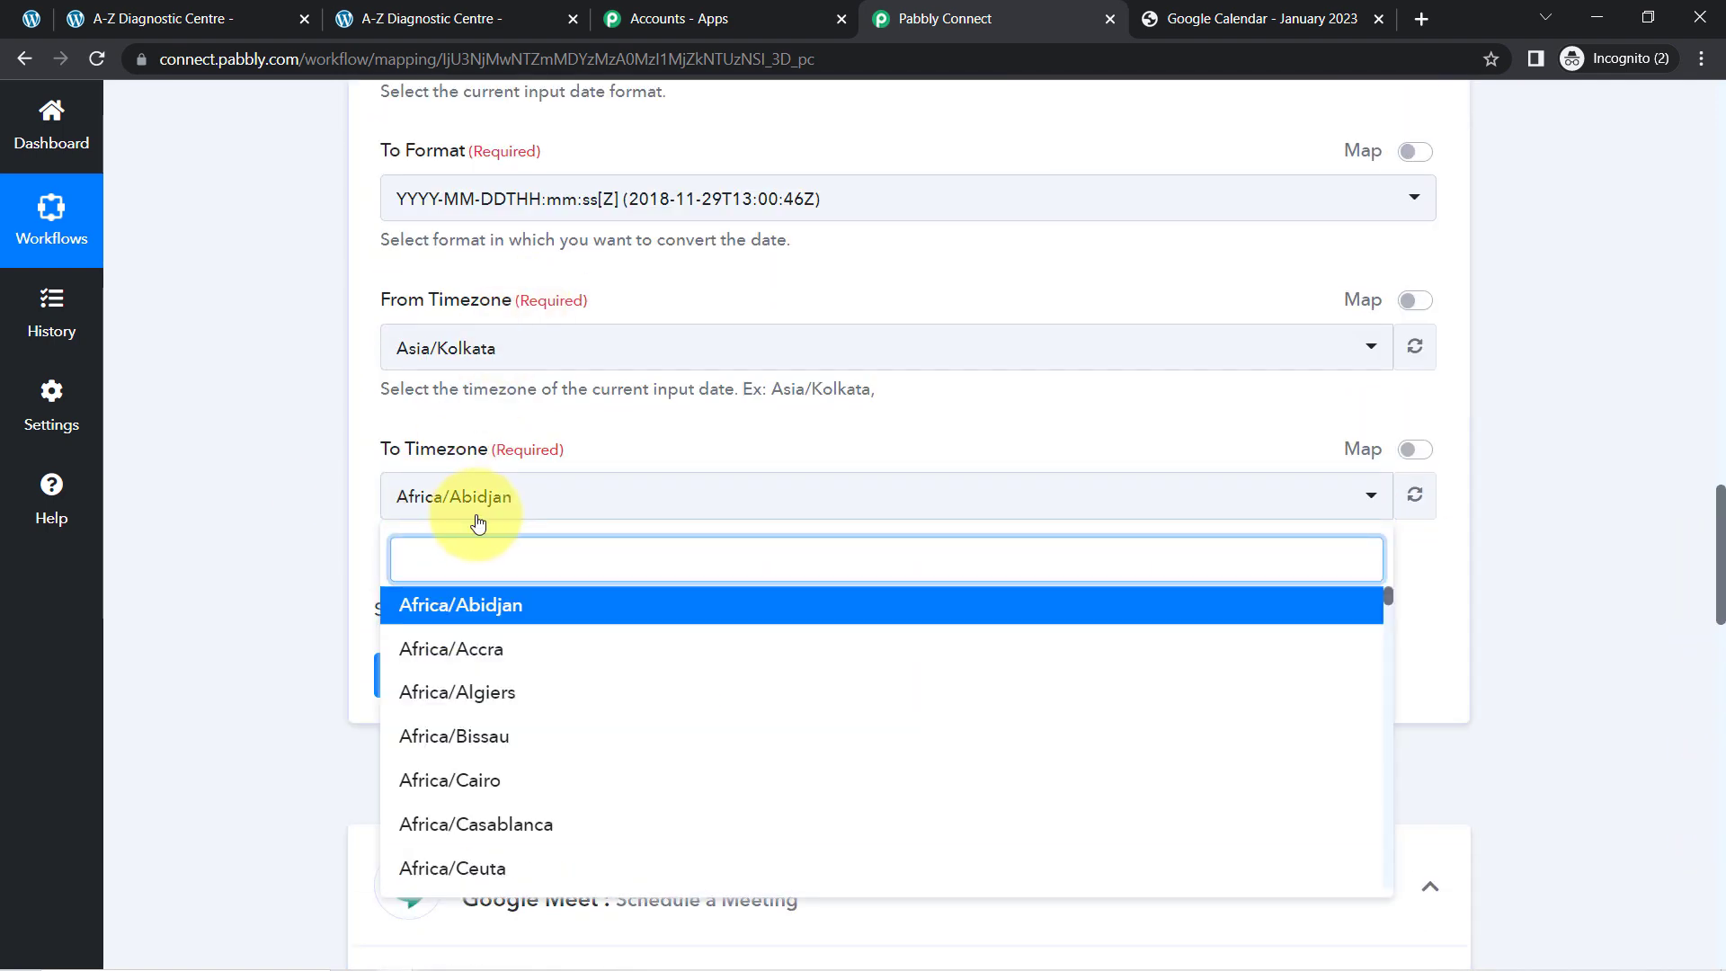
text(utc)
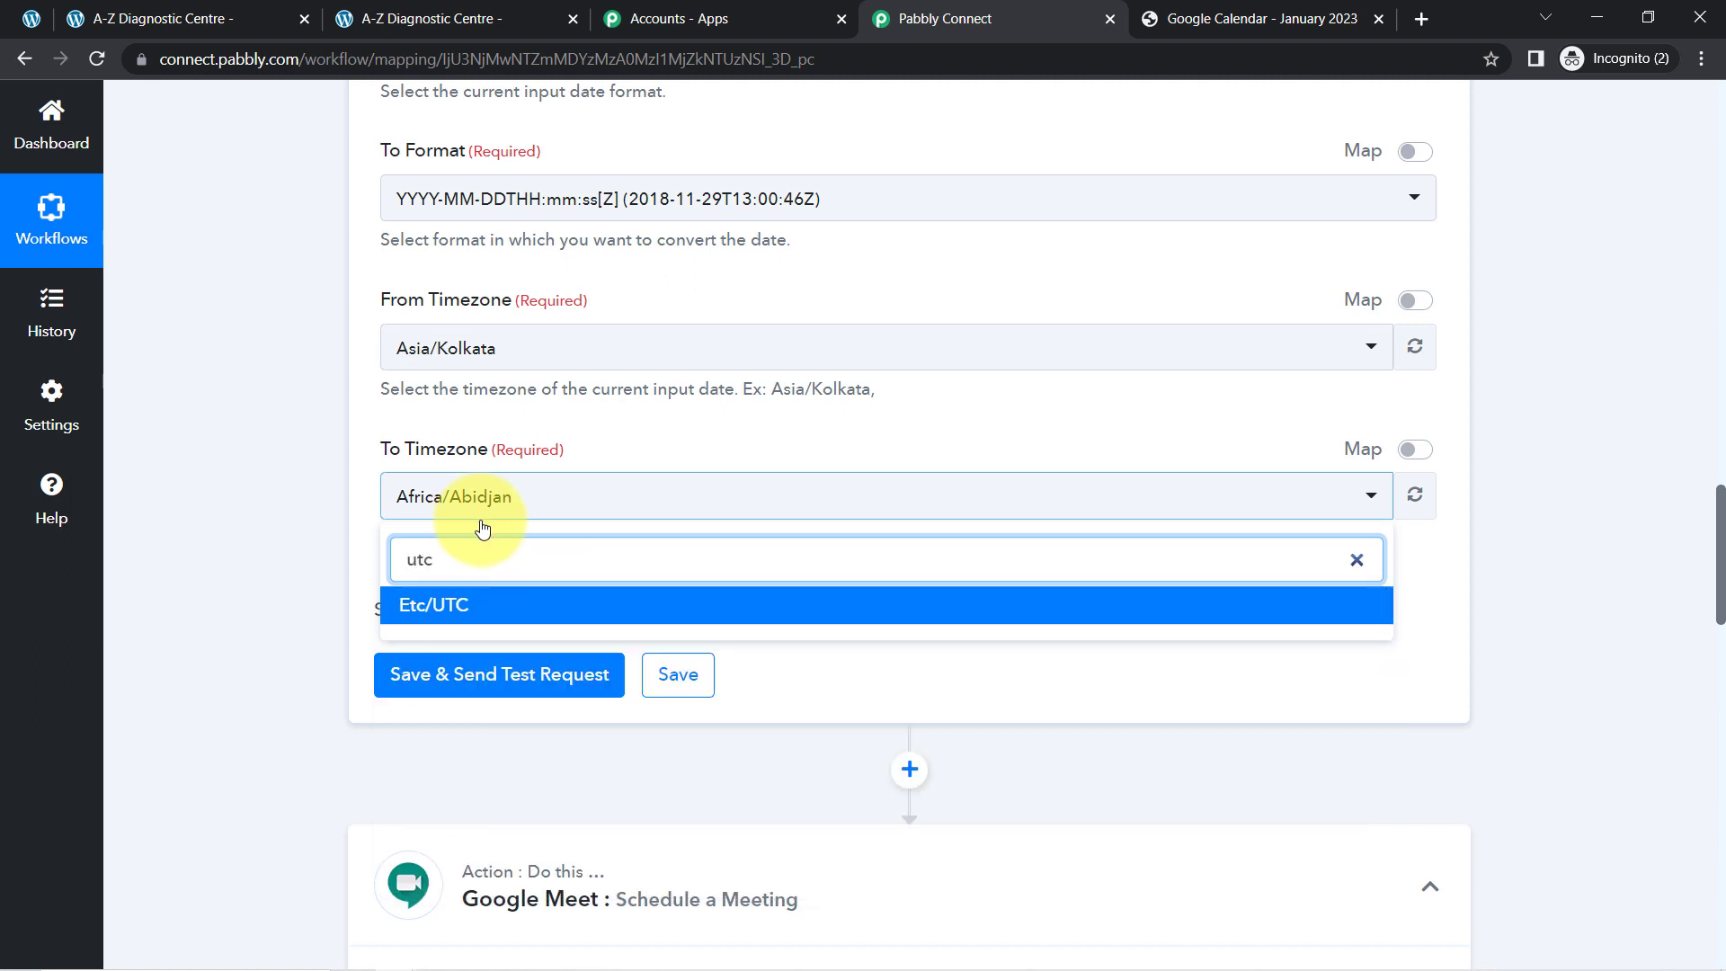
click(431, 607)
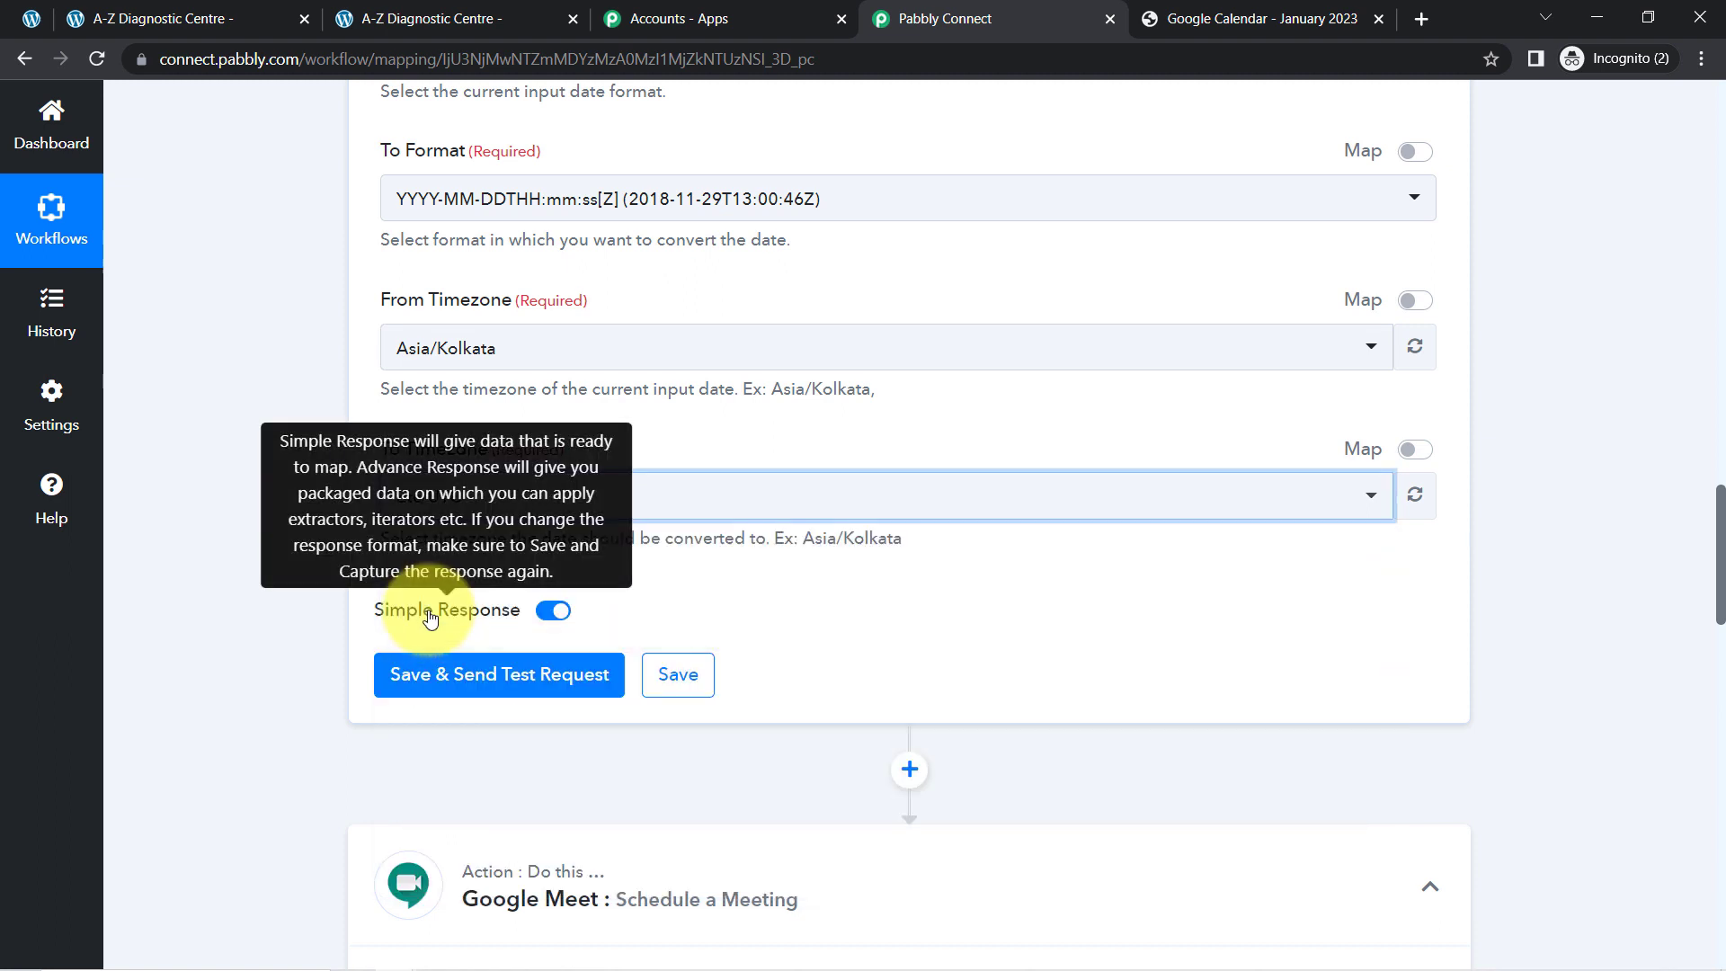
click(454, 688)
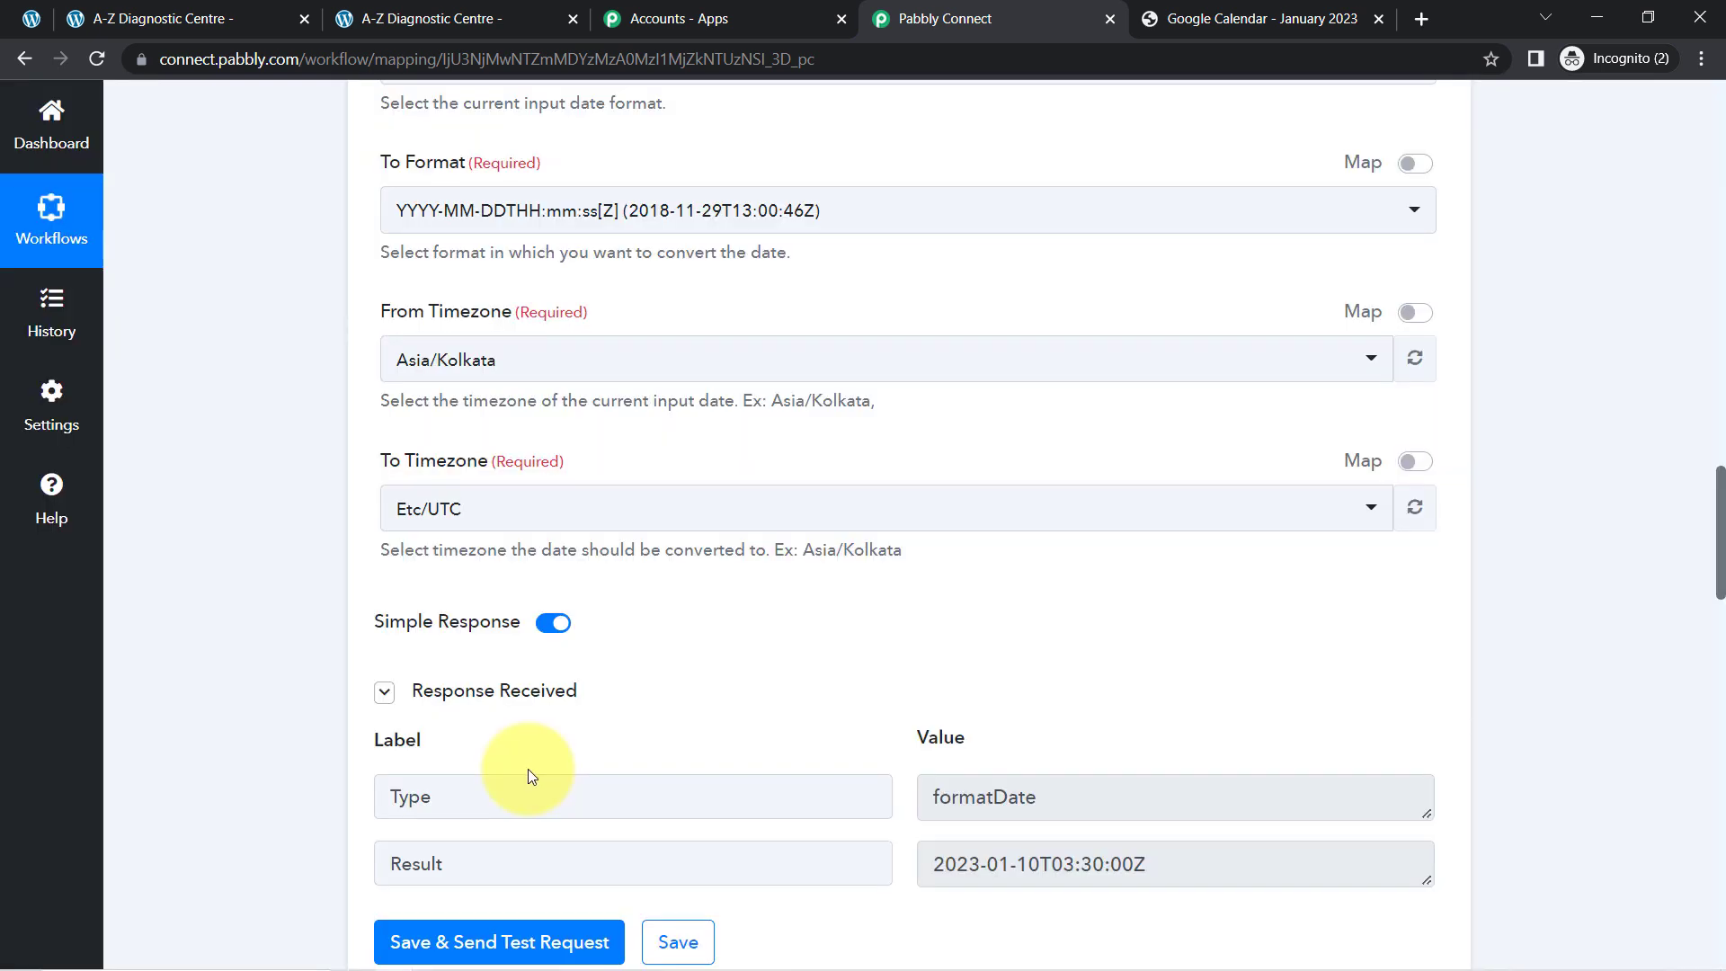
- Check the date and time parts of the formatter's Result against the mapped Appointment Date and Appointment Time
drag(1151, 863, 890, 862)
click(1117, 866)
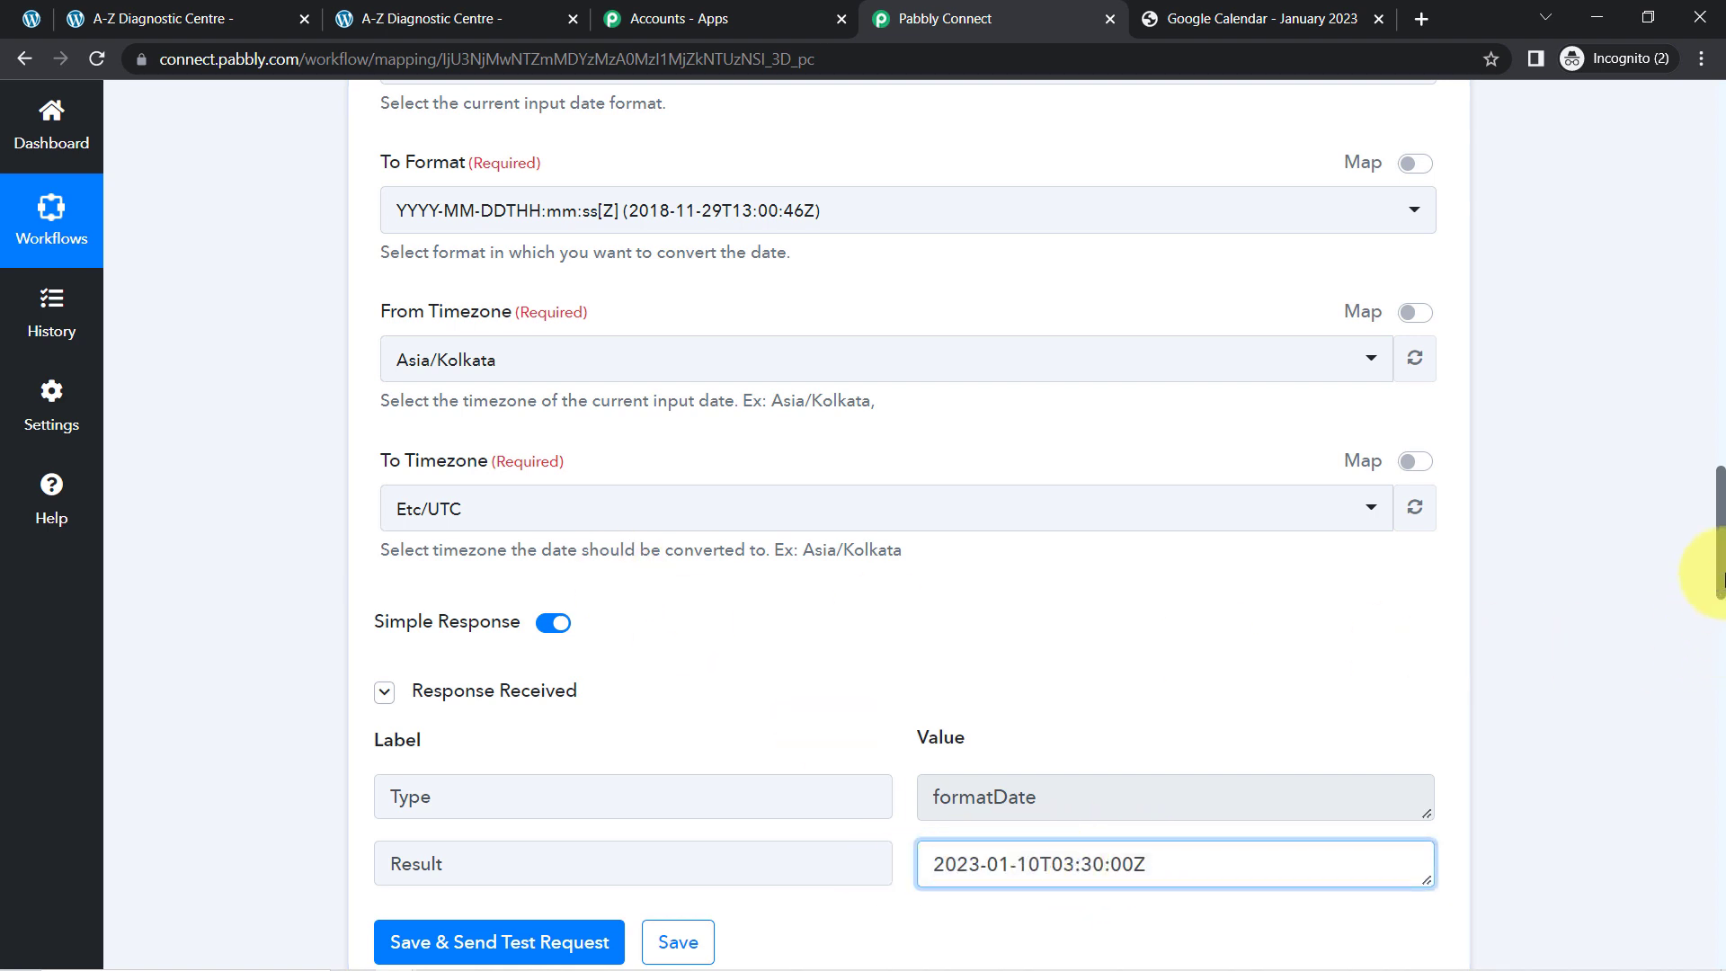
scroll(1712, 558, up, 3)
click(509, 203)
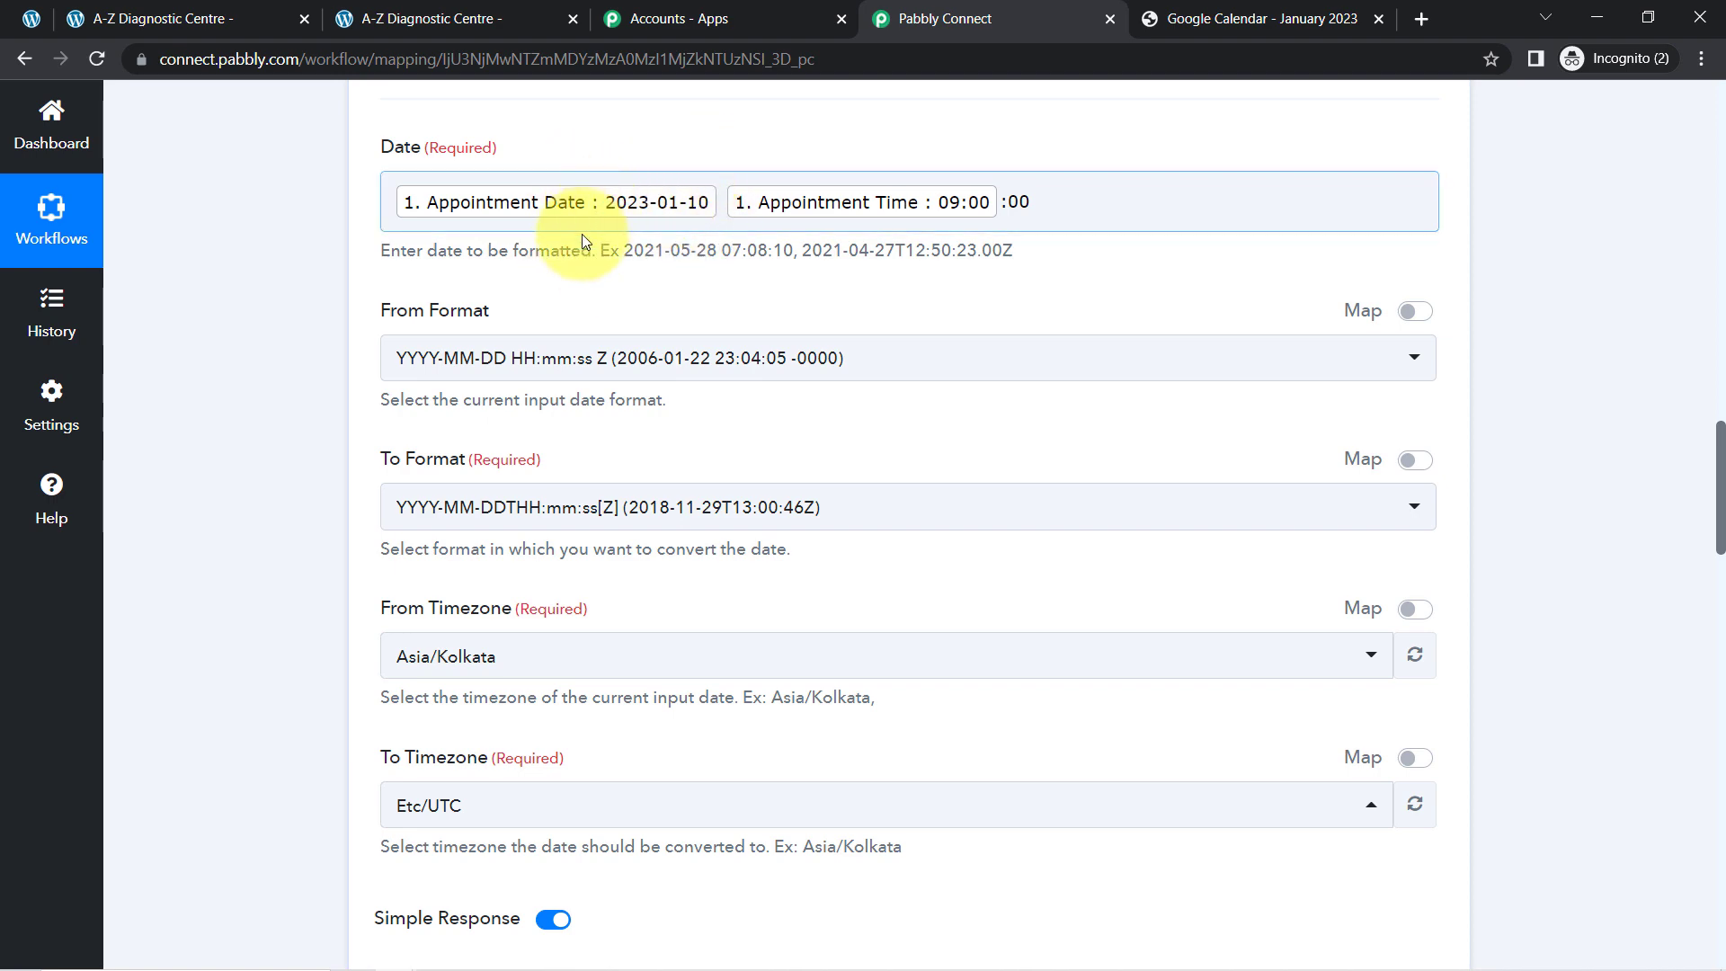
click(1438, 270)
drag(1712, 450, 1714, 519)
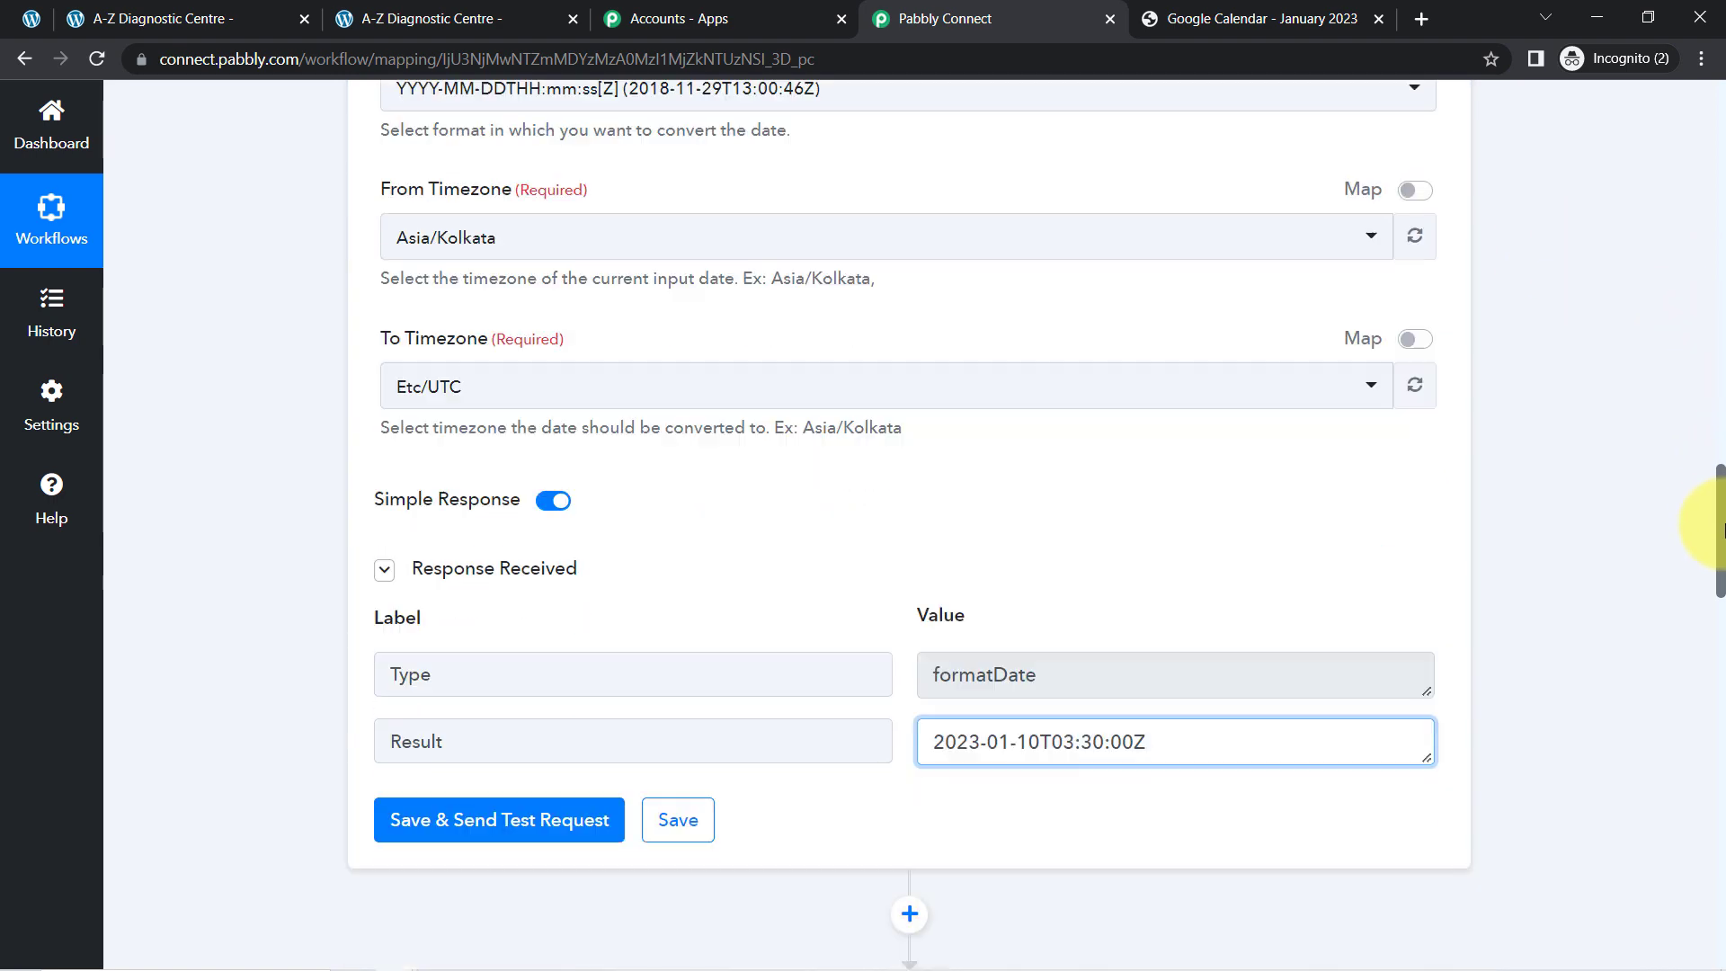
drag(1051, 620, 949, 618)
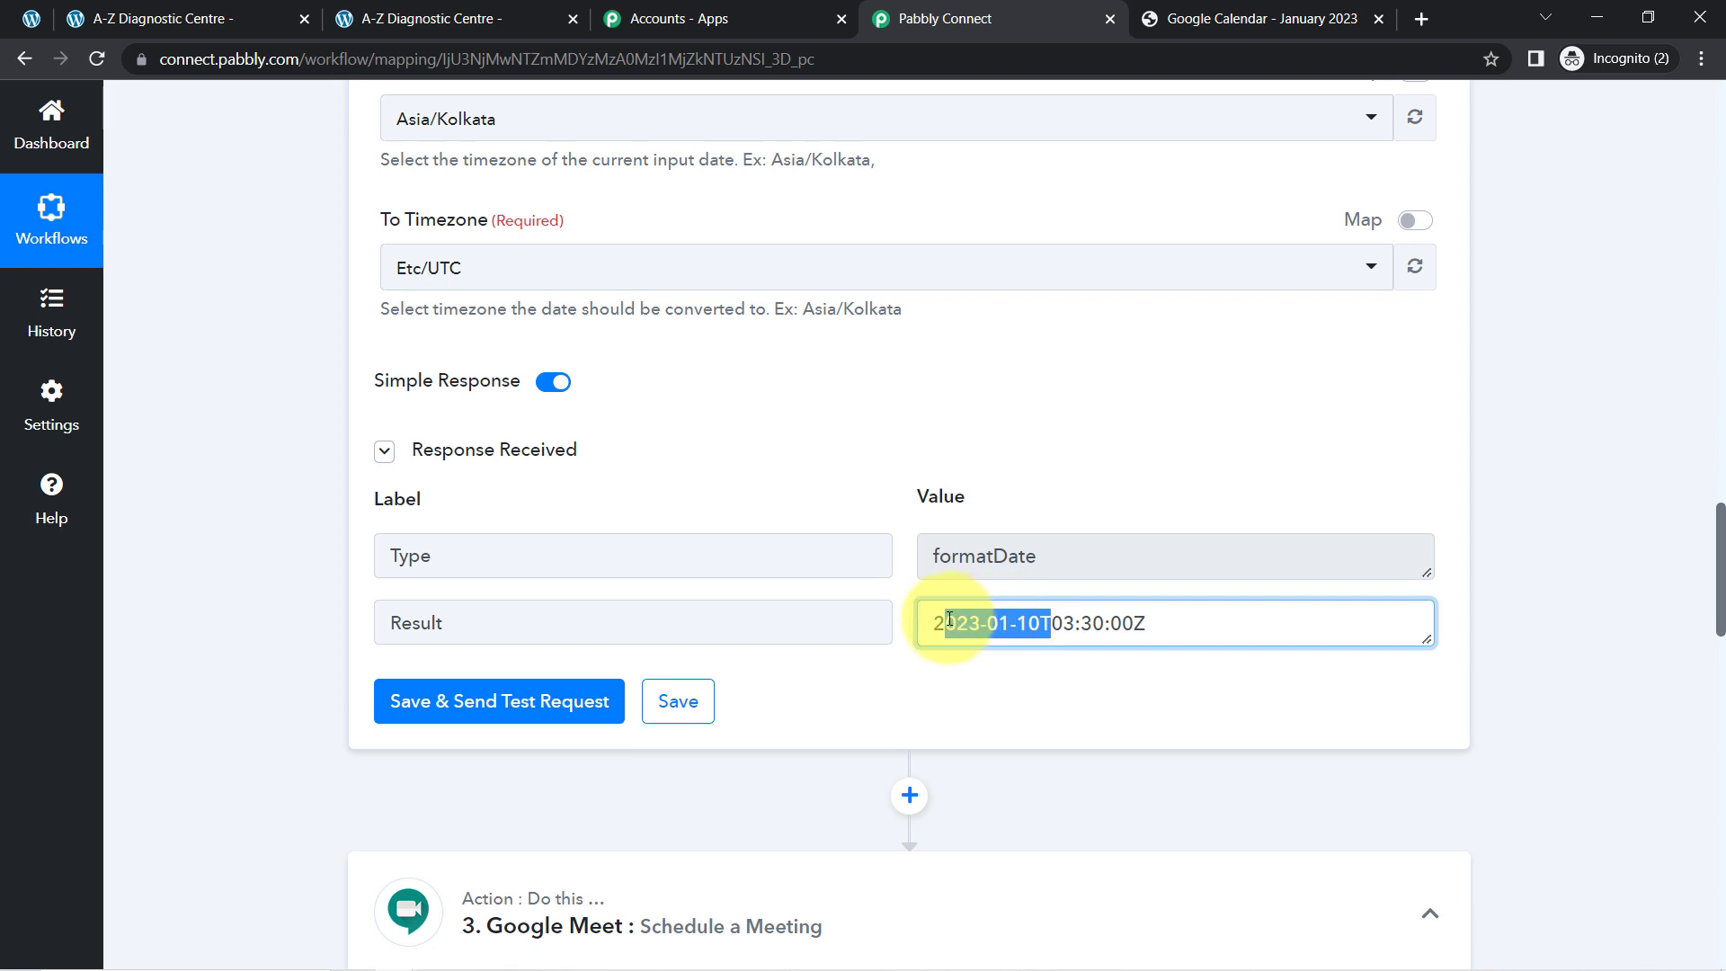
click(970, 620)
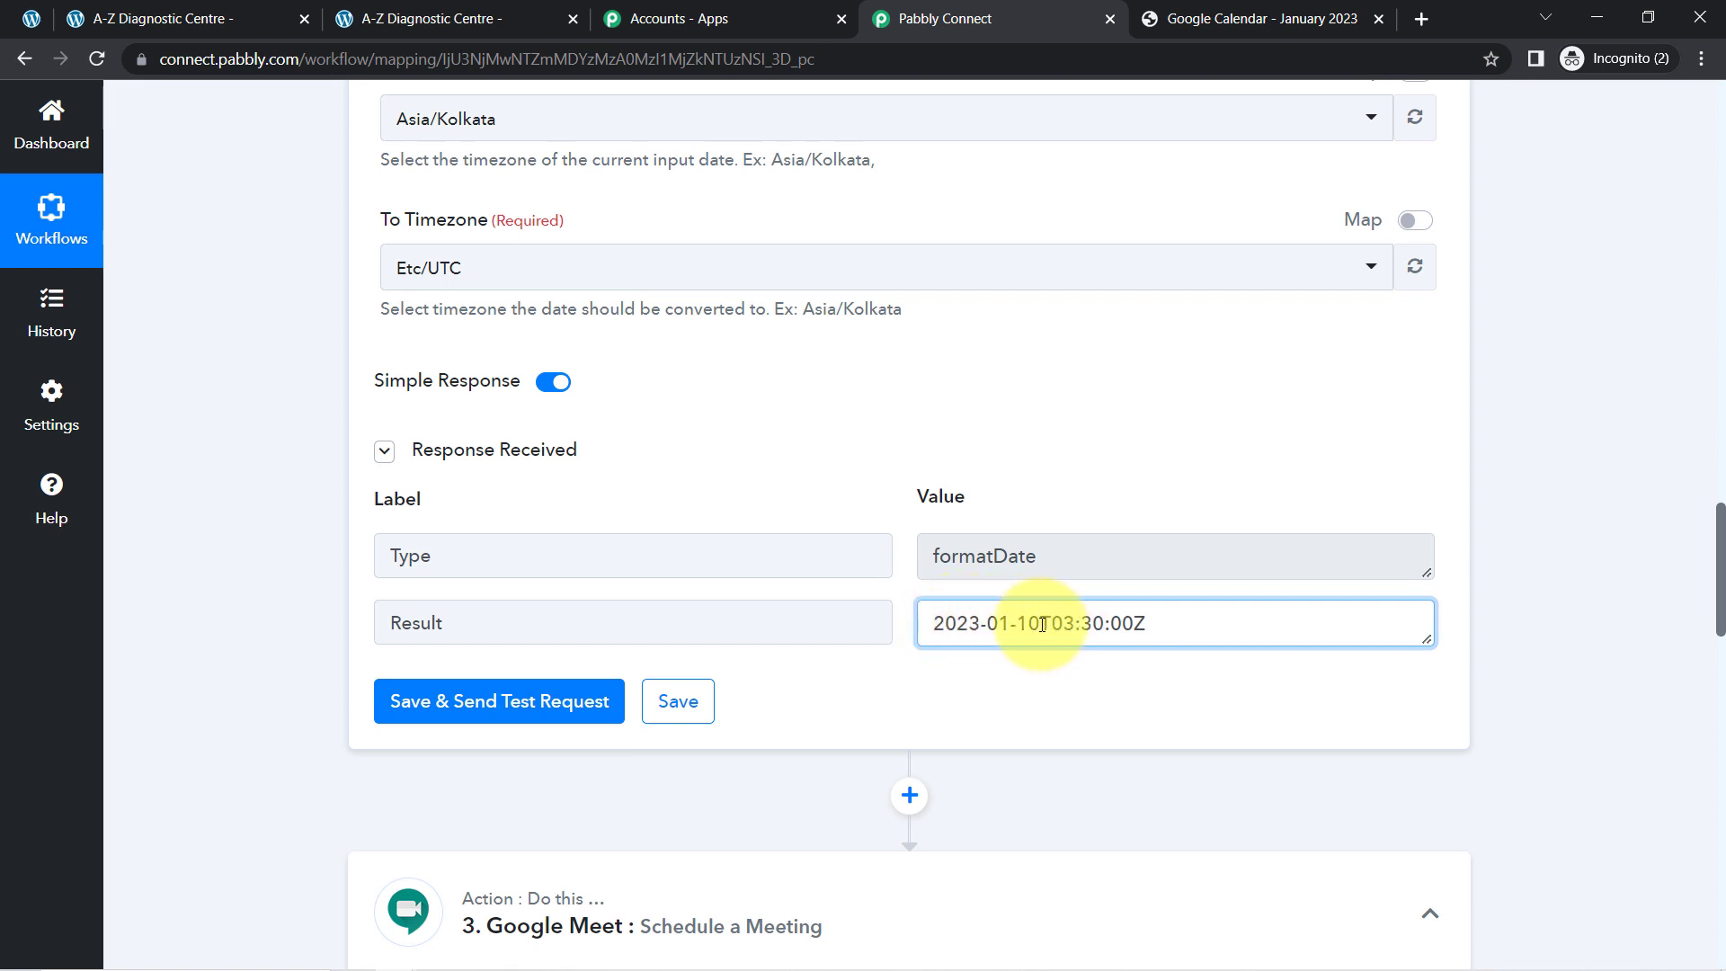
drag(1041, 624, 1155, 625)
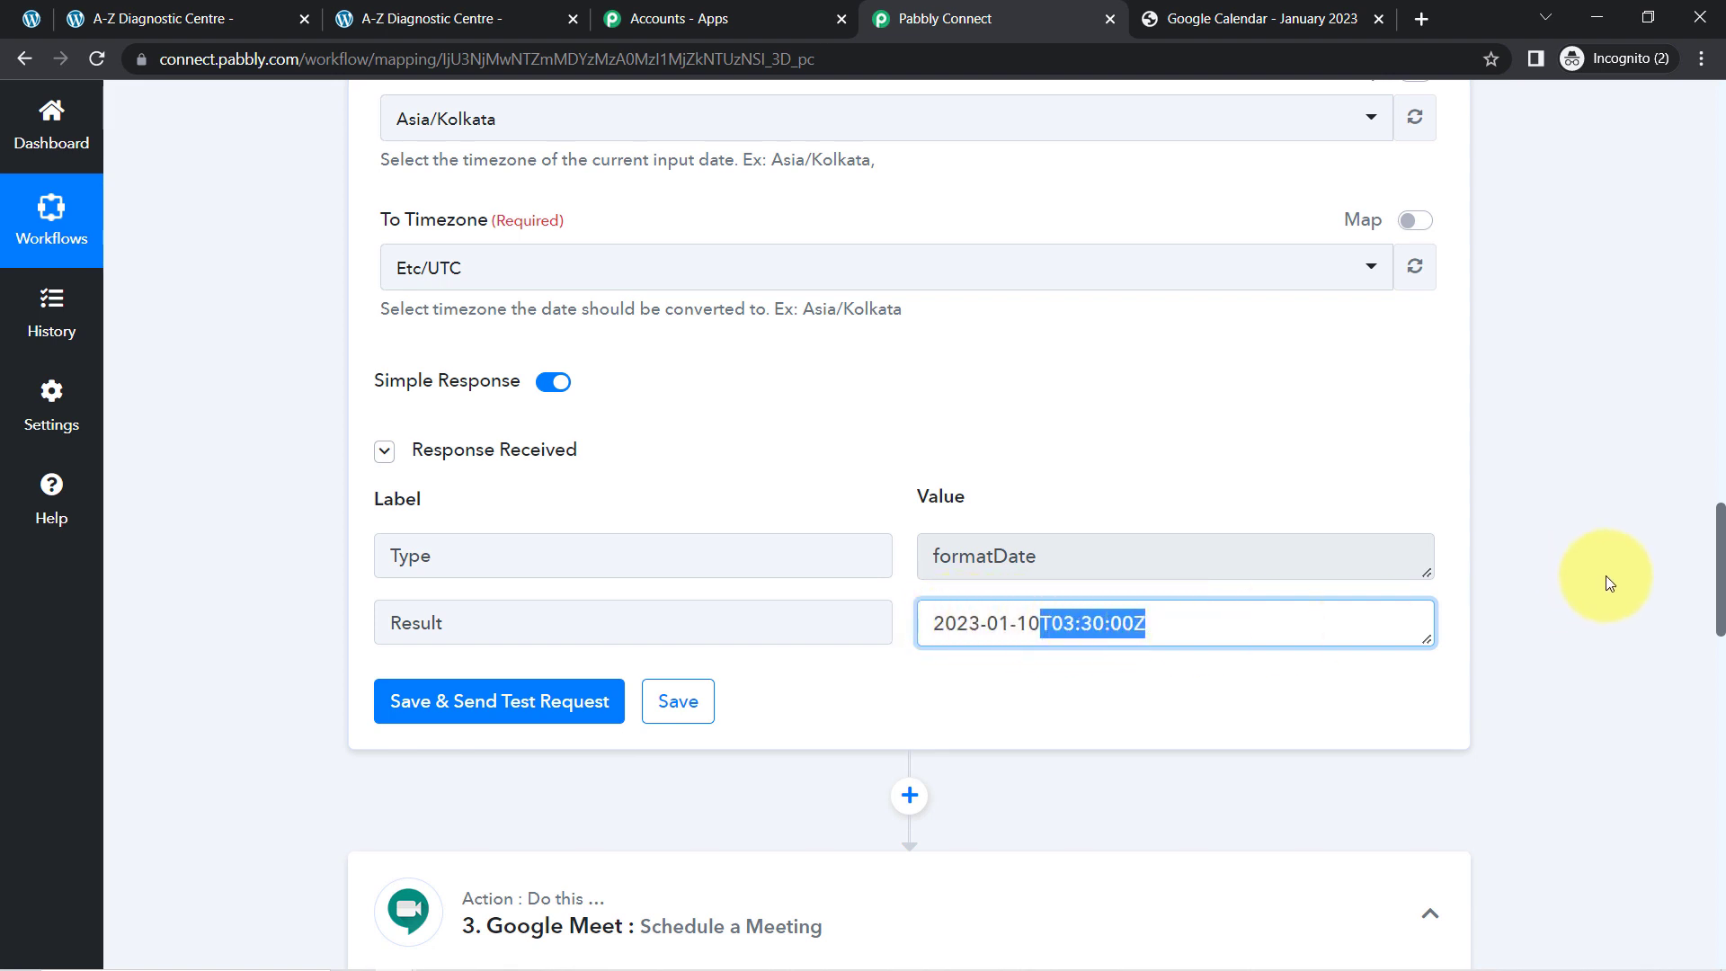
- Compare the time in the formatter's Result with the original appointment time and the From and To Timezone settings
drag(1719, 616, 1720, 531)
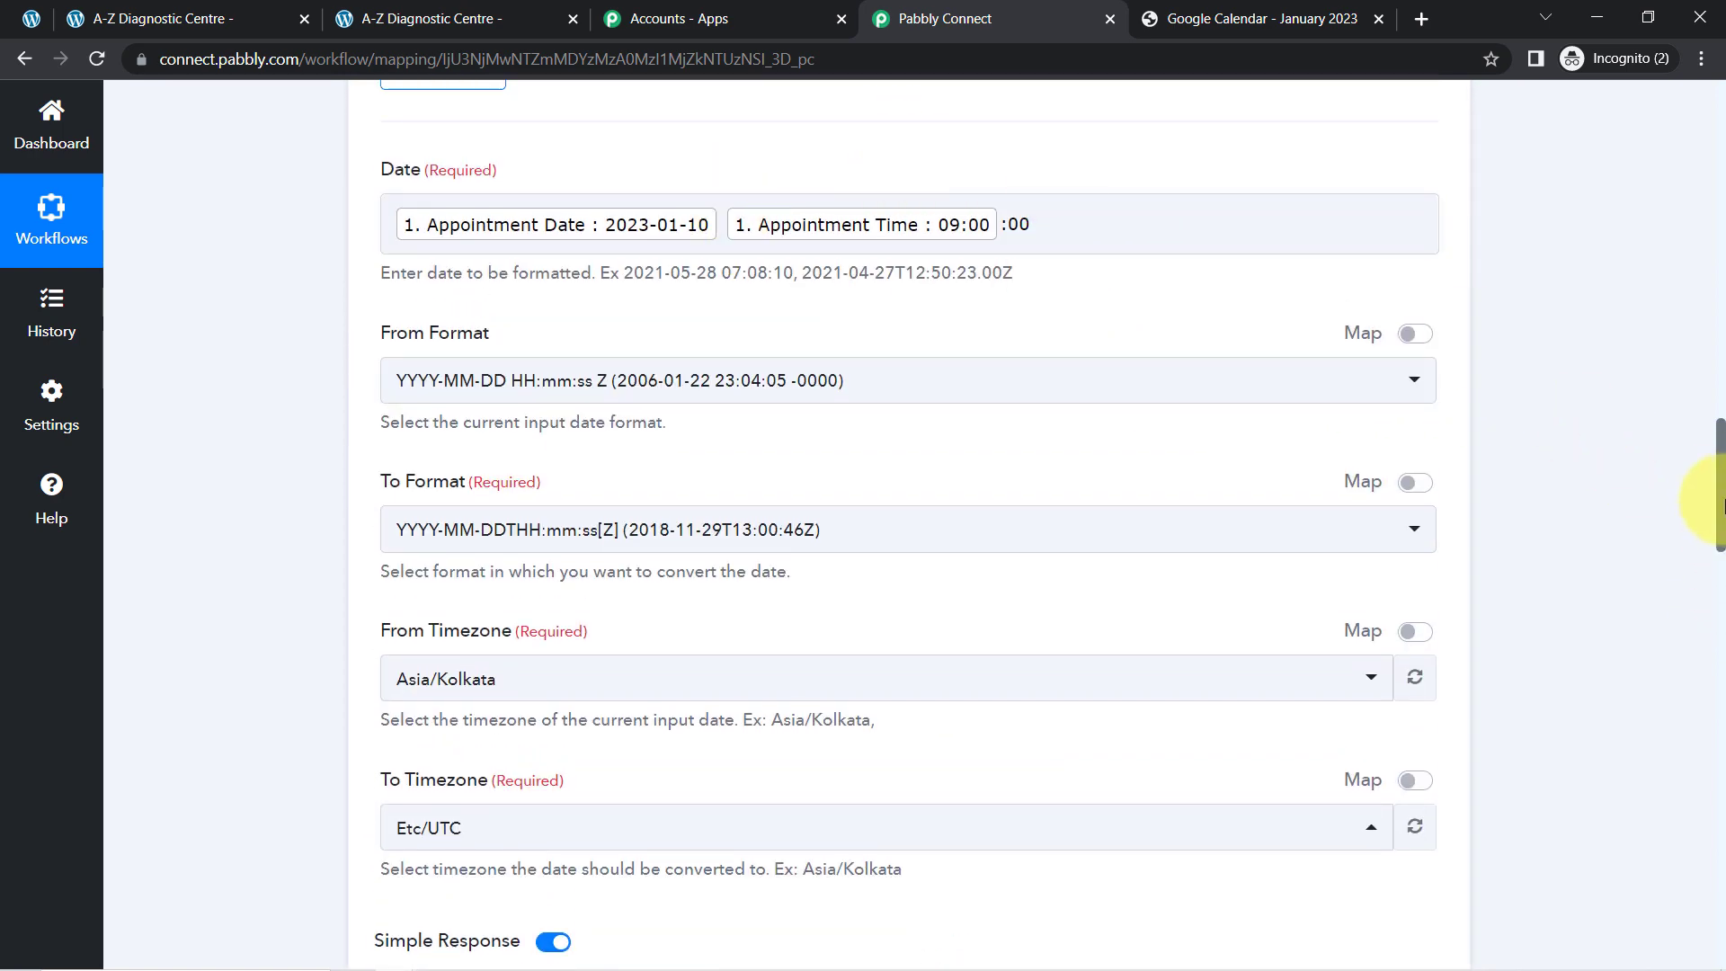
drag(1719, 499, 1695, 590)
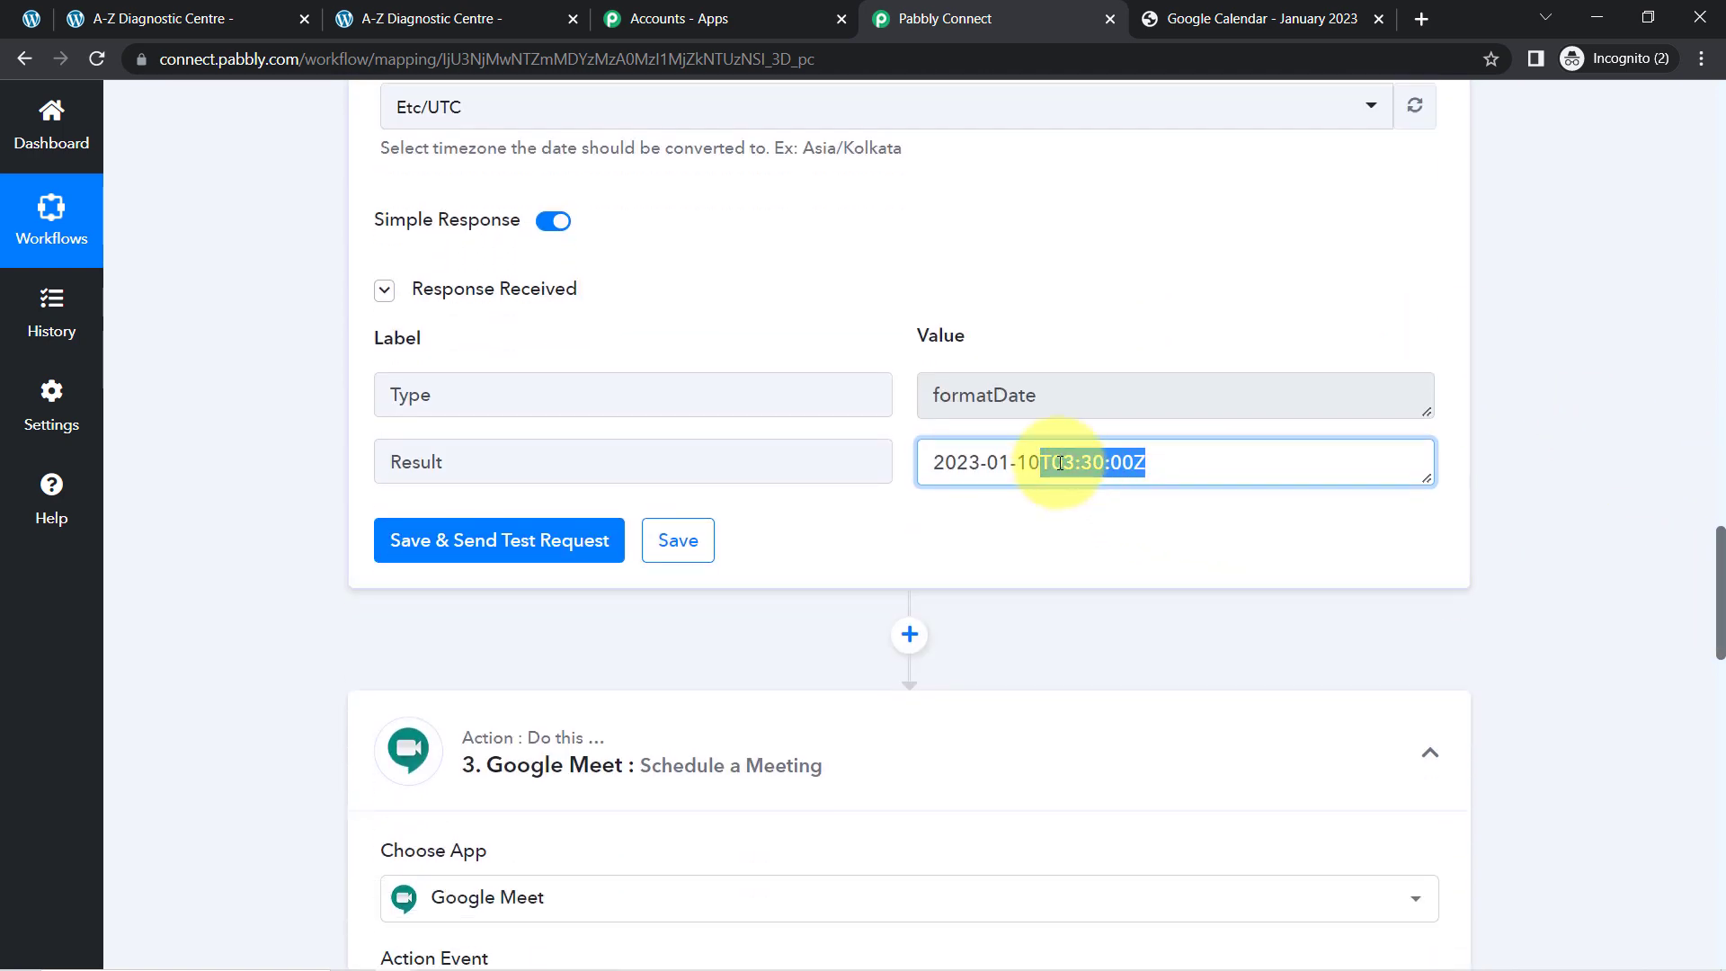
click(1064, 457)
drag(1064, 457, 1149, 460)
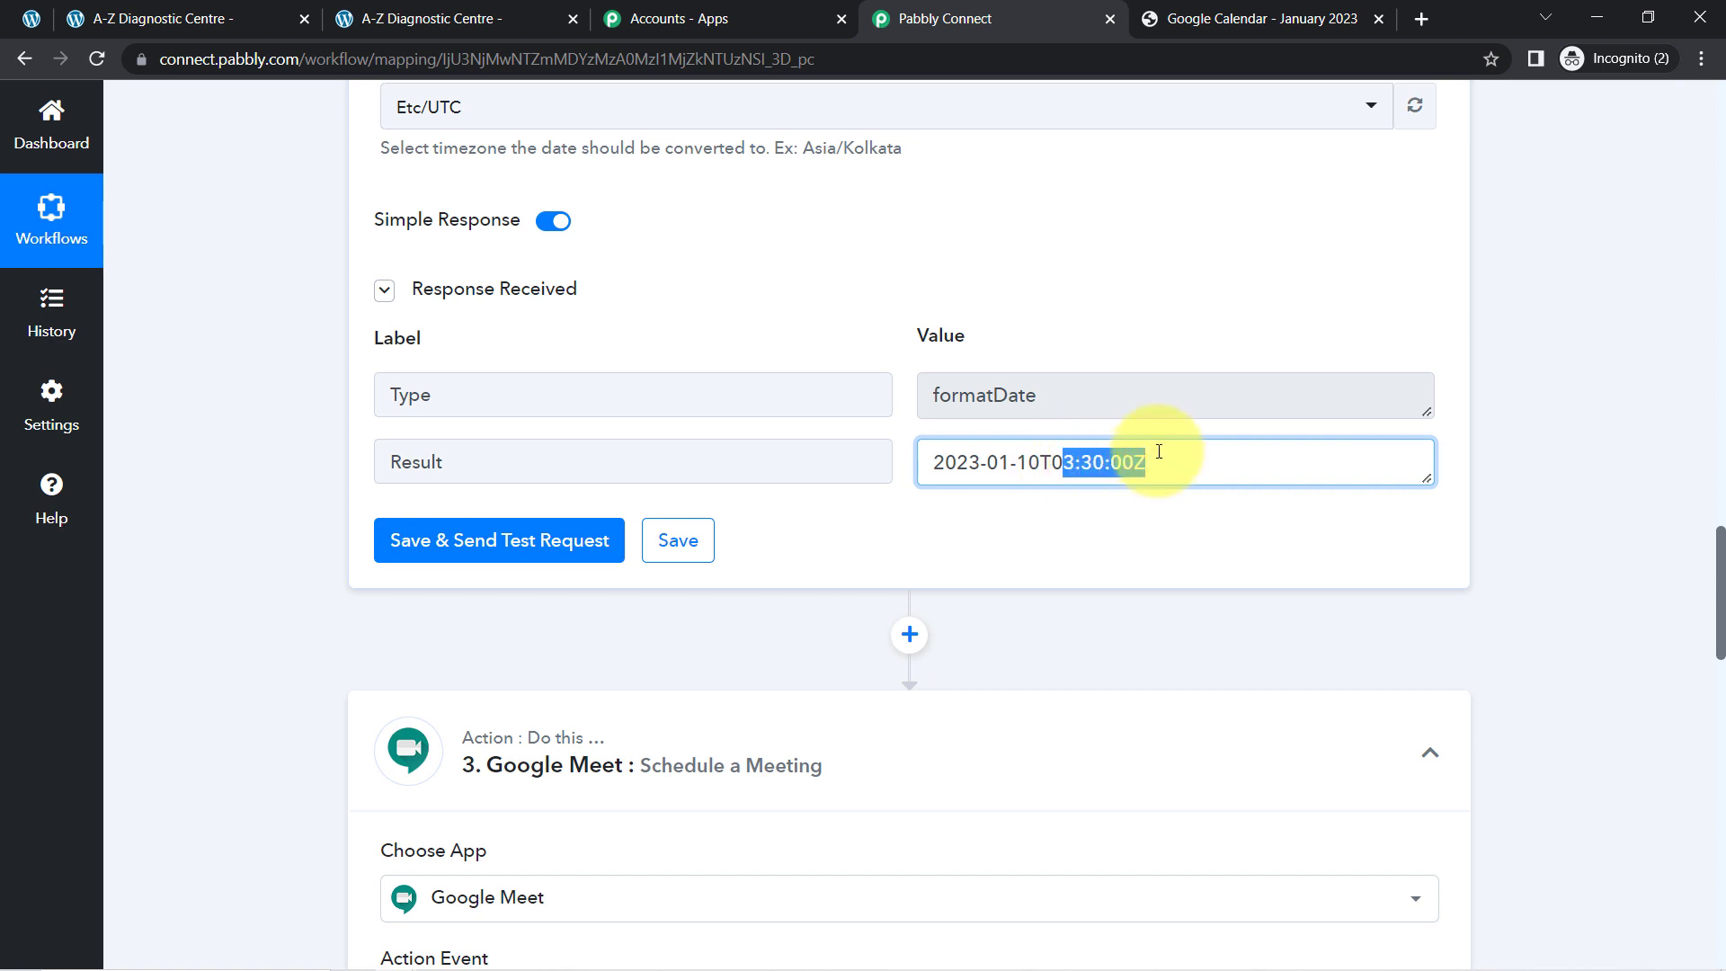
drag(1722, 595, 1721, 568)
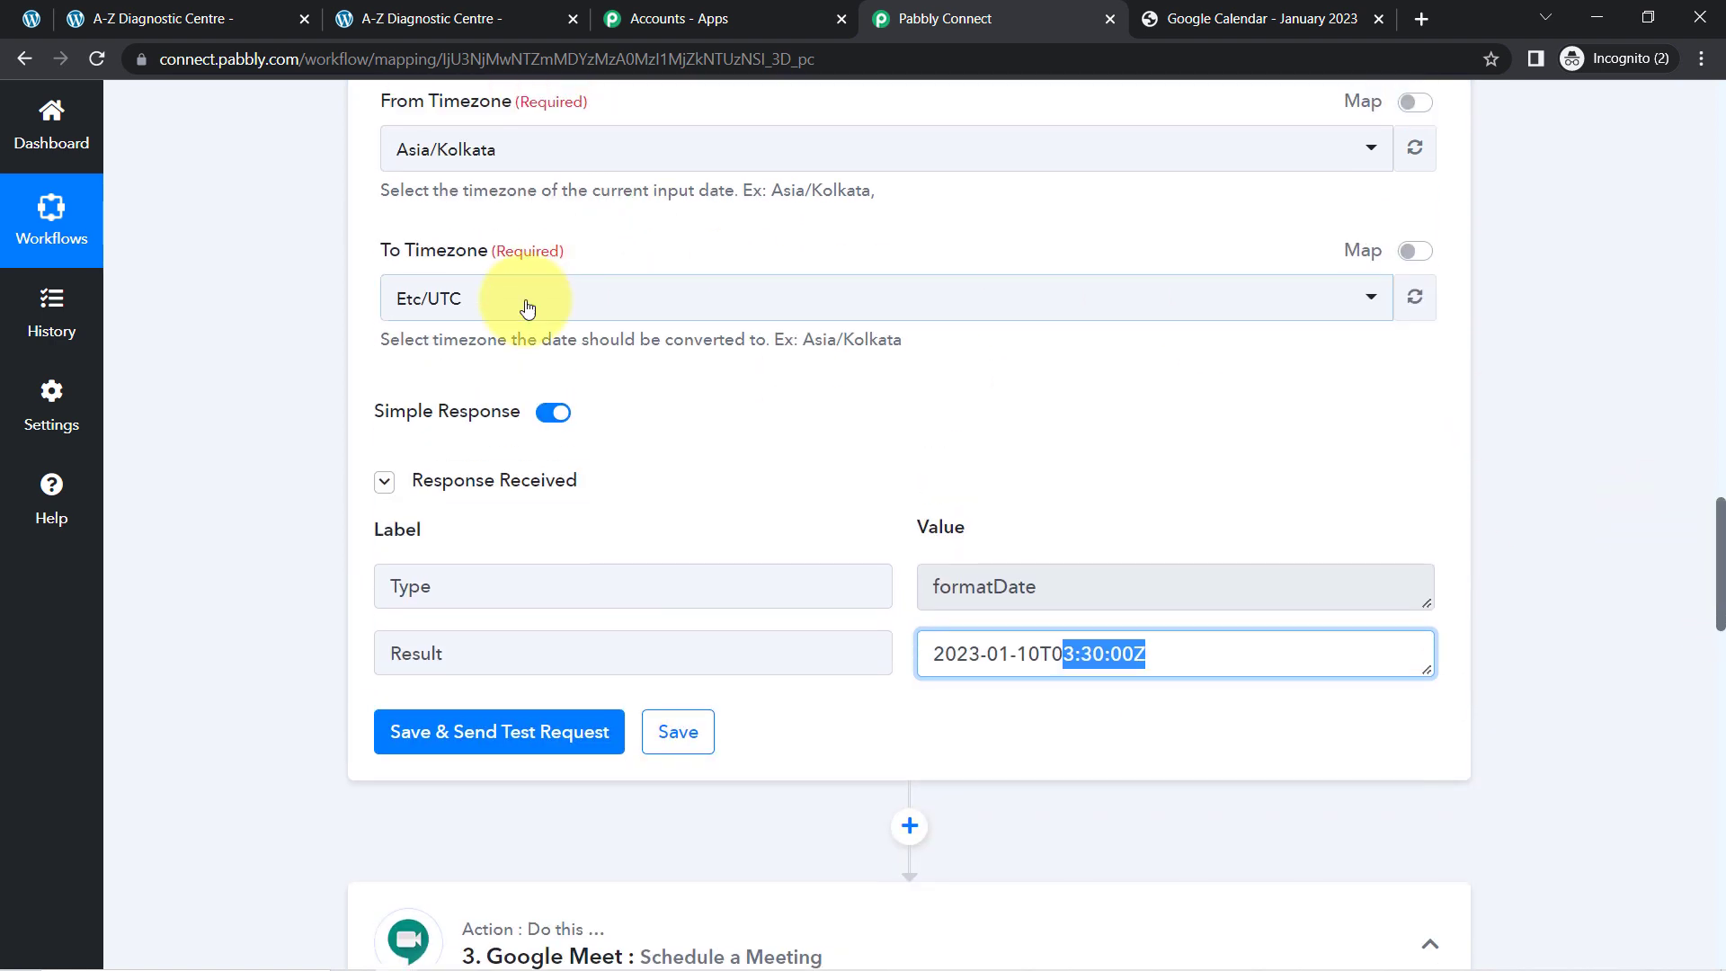
click(504, 360)
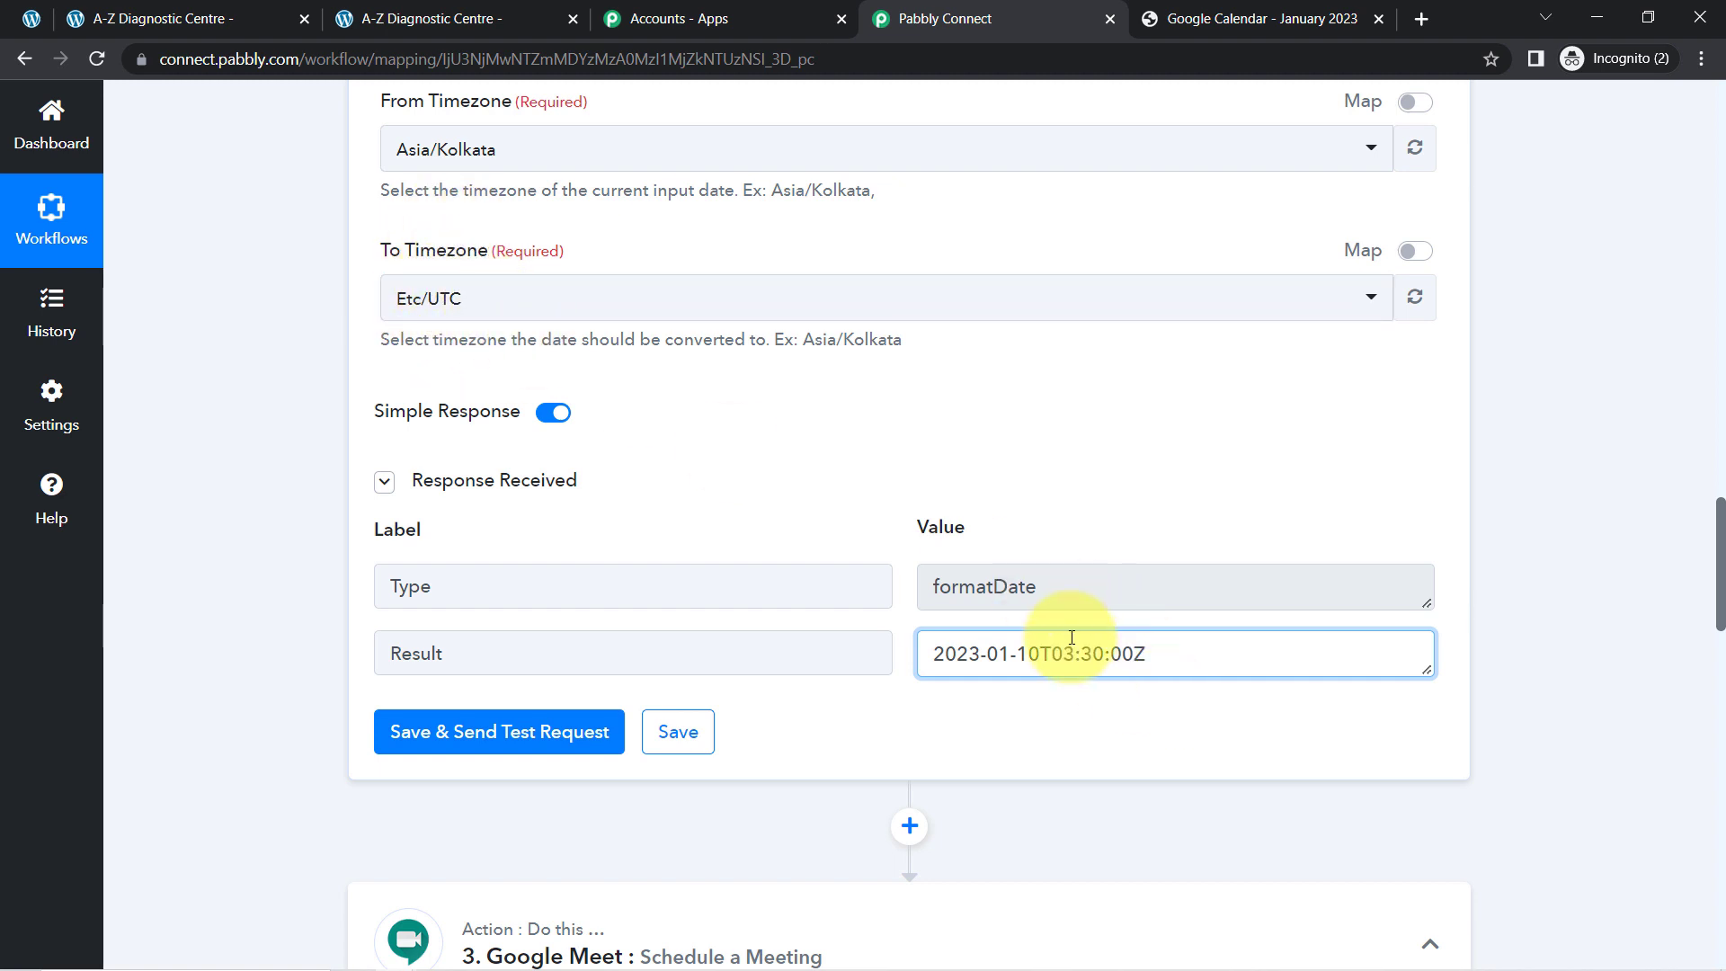
drag(1054, 654, 1168, 656)
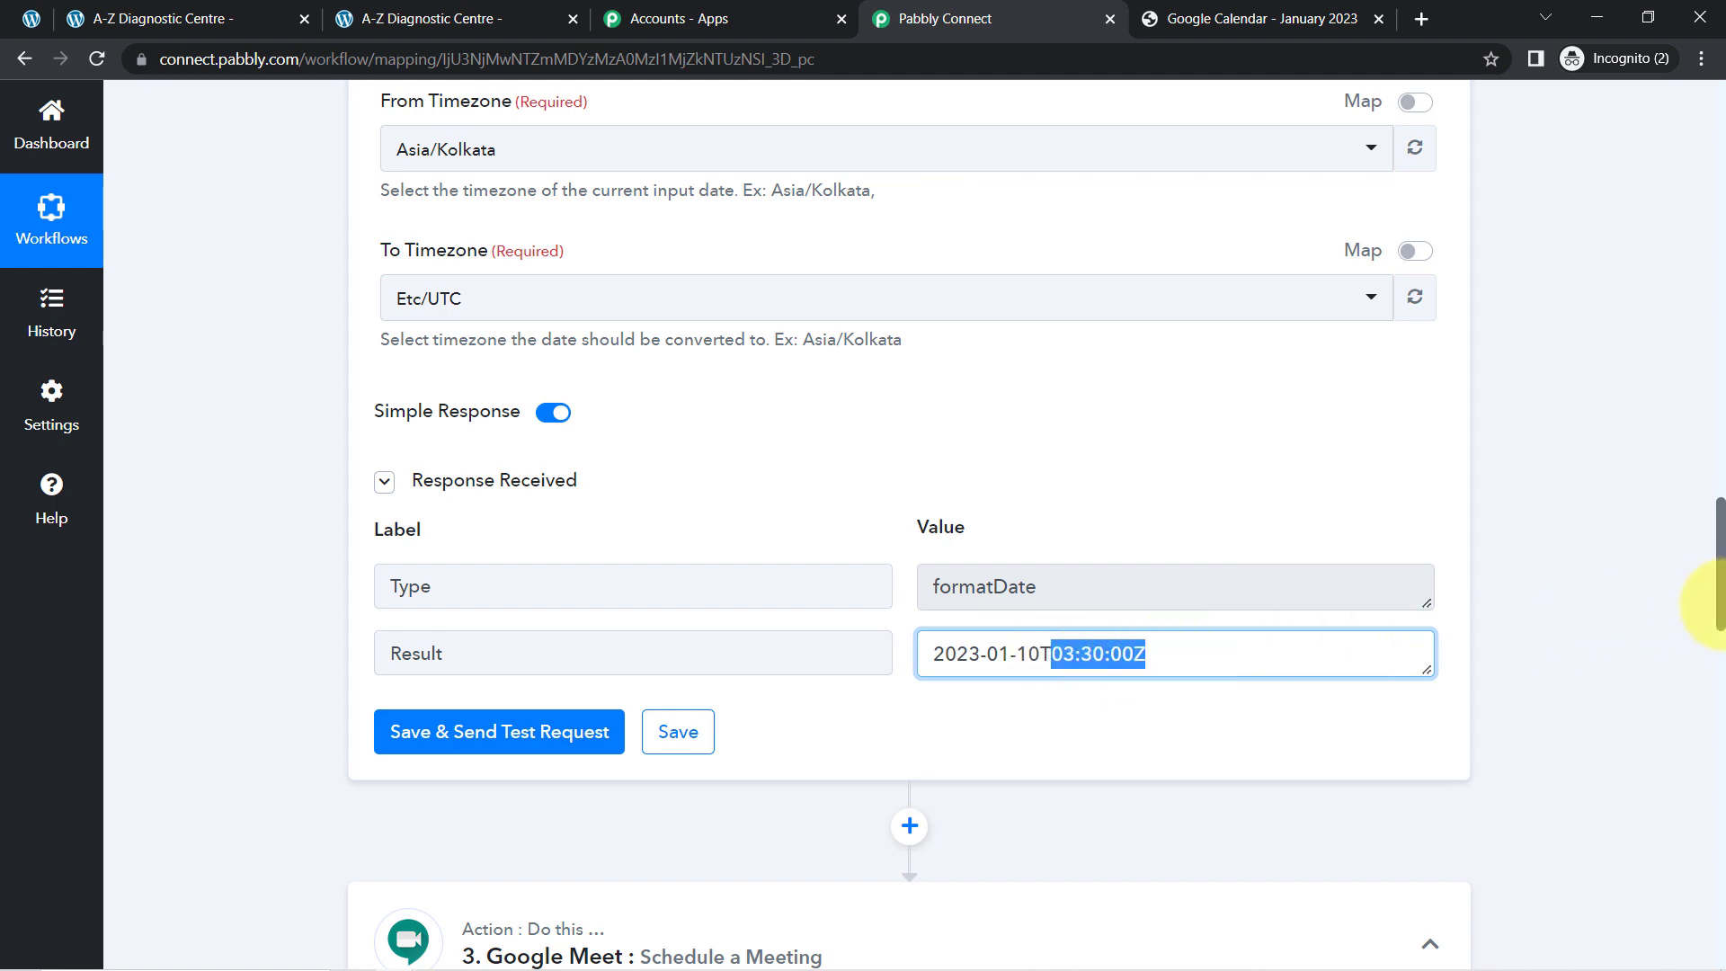
drag(1721, 597, 1718, 493)
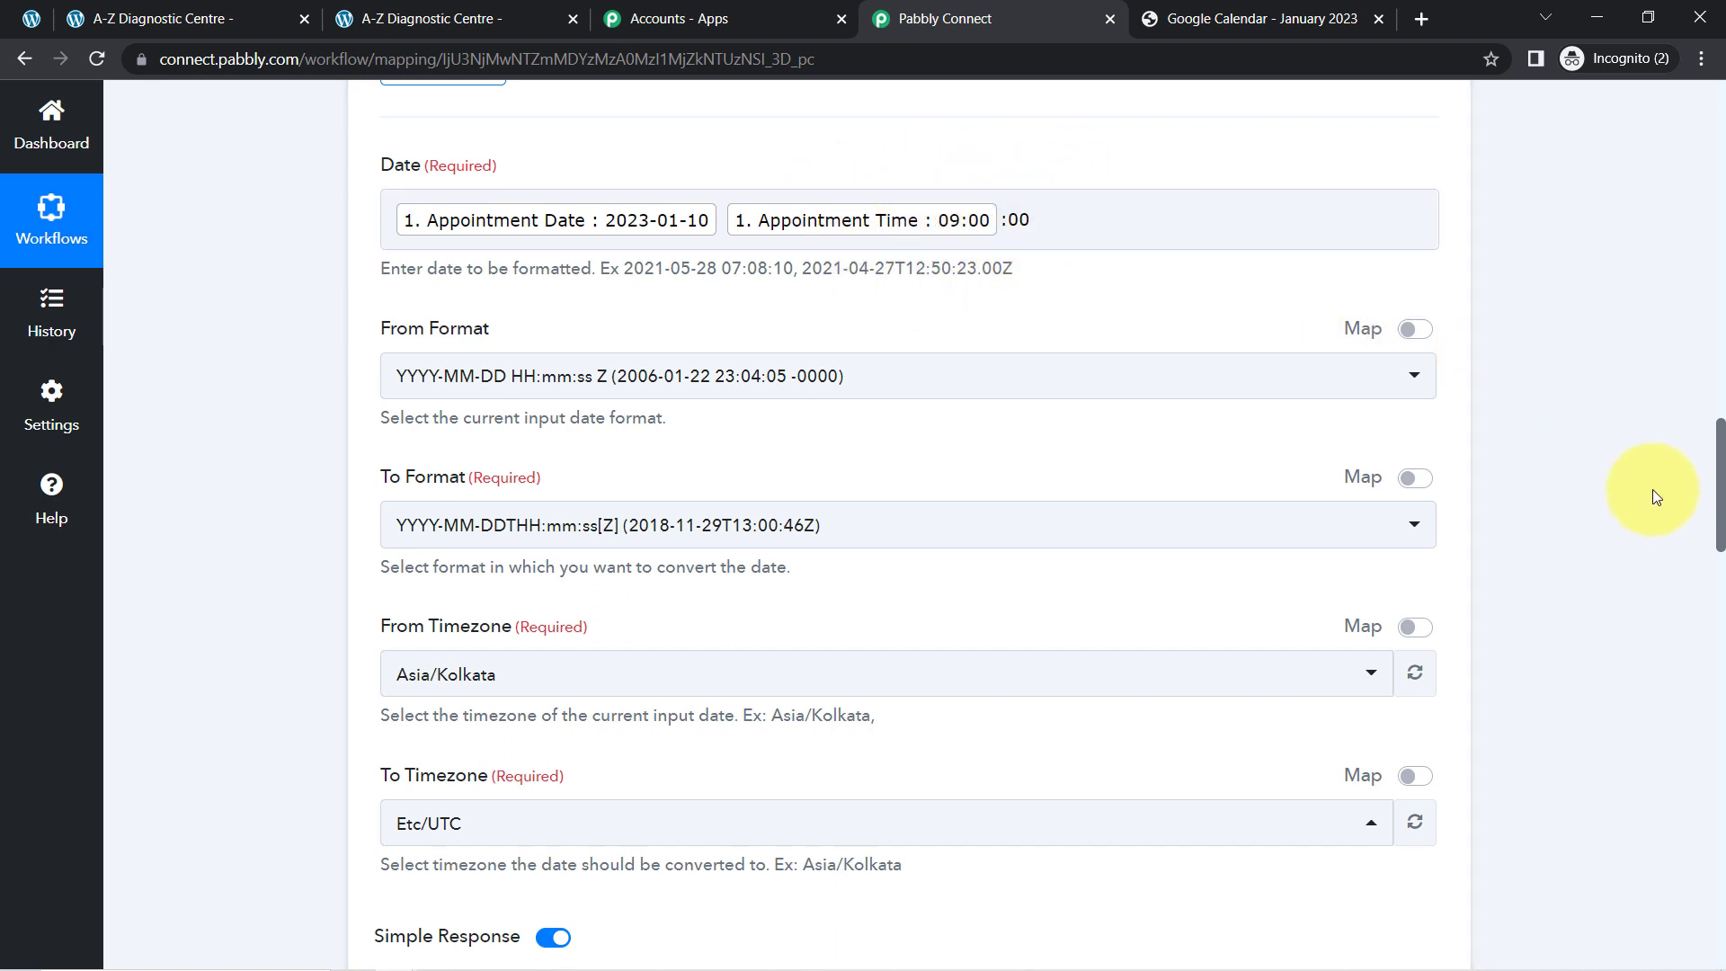
scroll(1699, 450, down, 7)
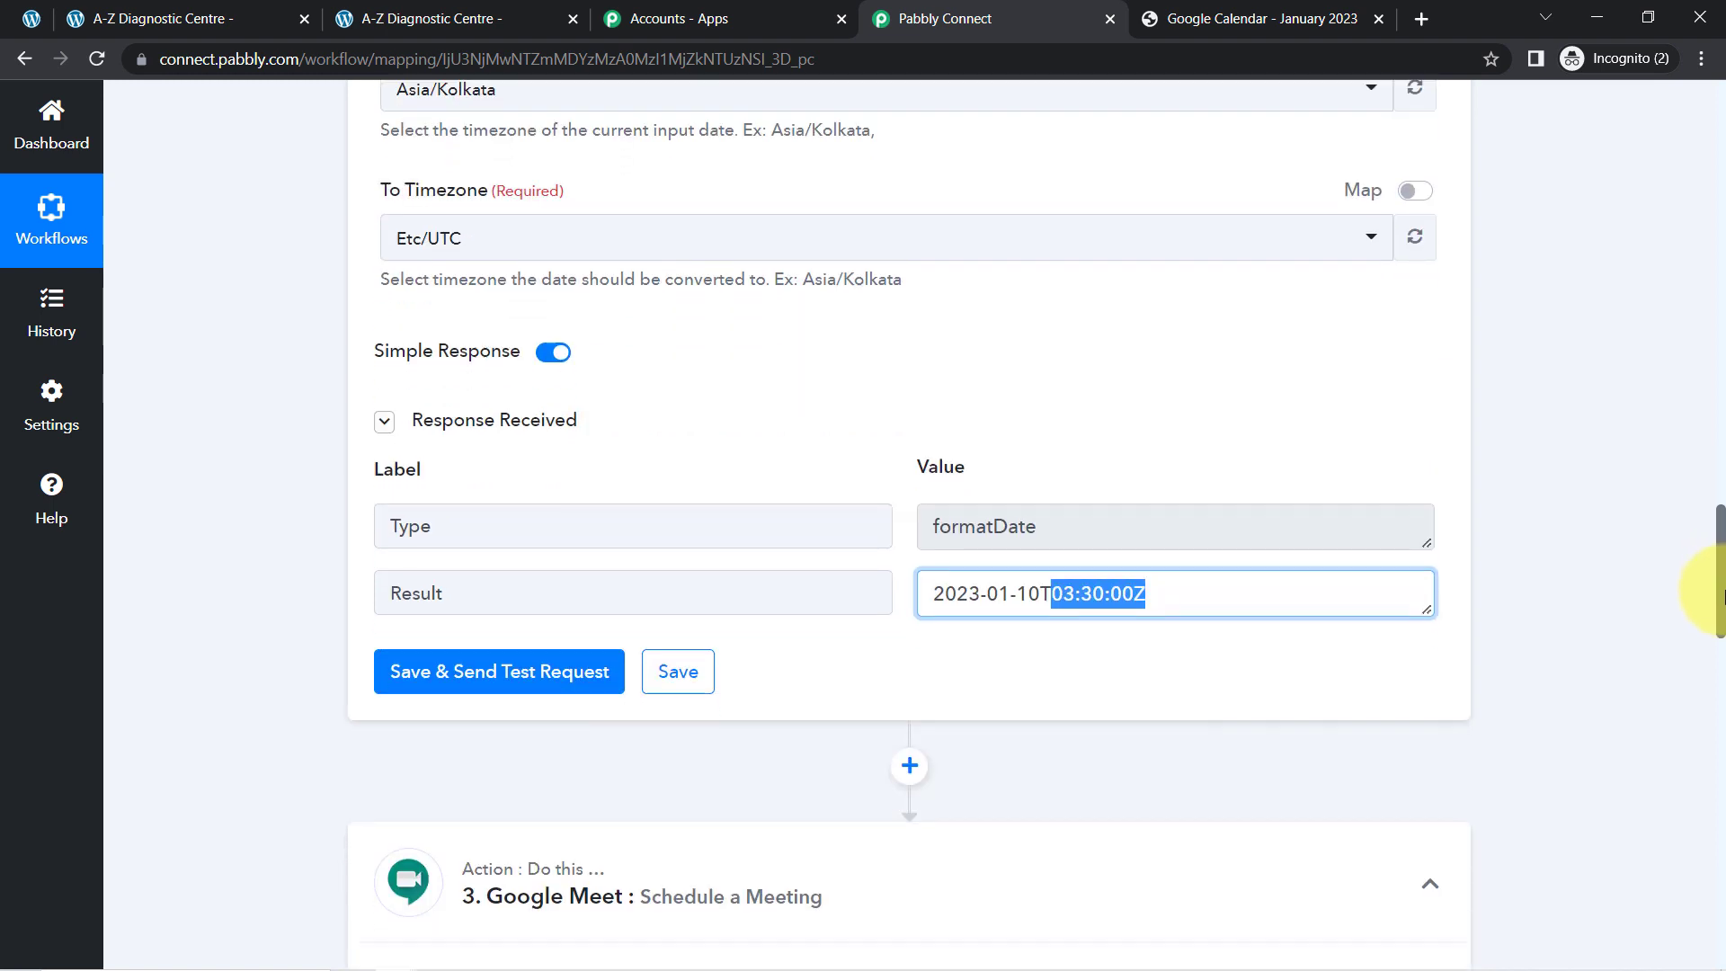
click(1159, 568)
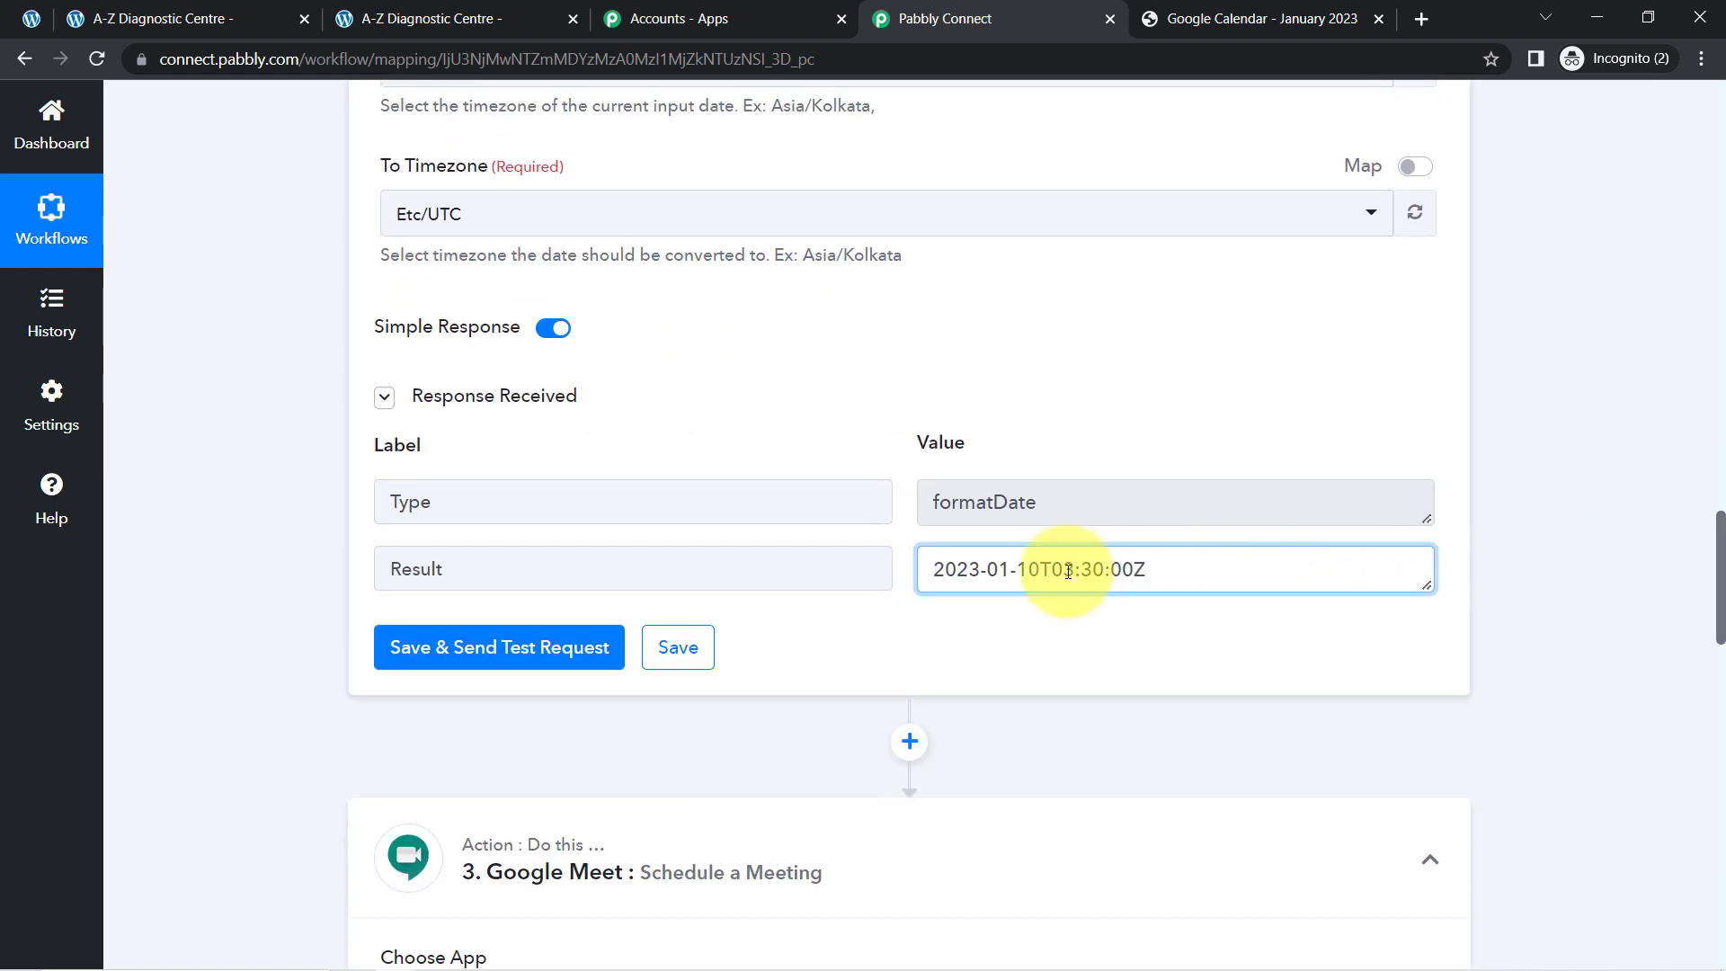
drag(1063, 568, 1199, 568)
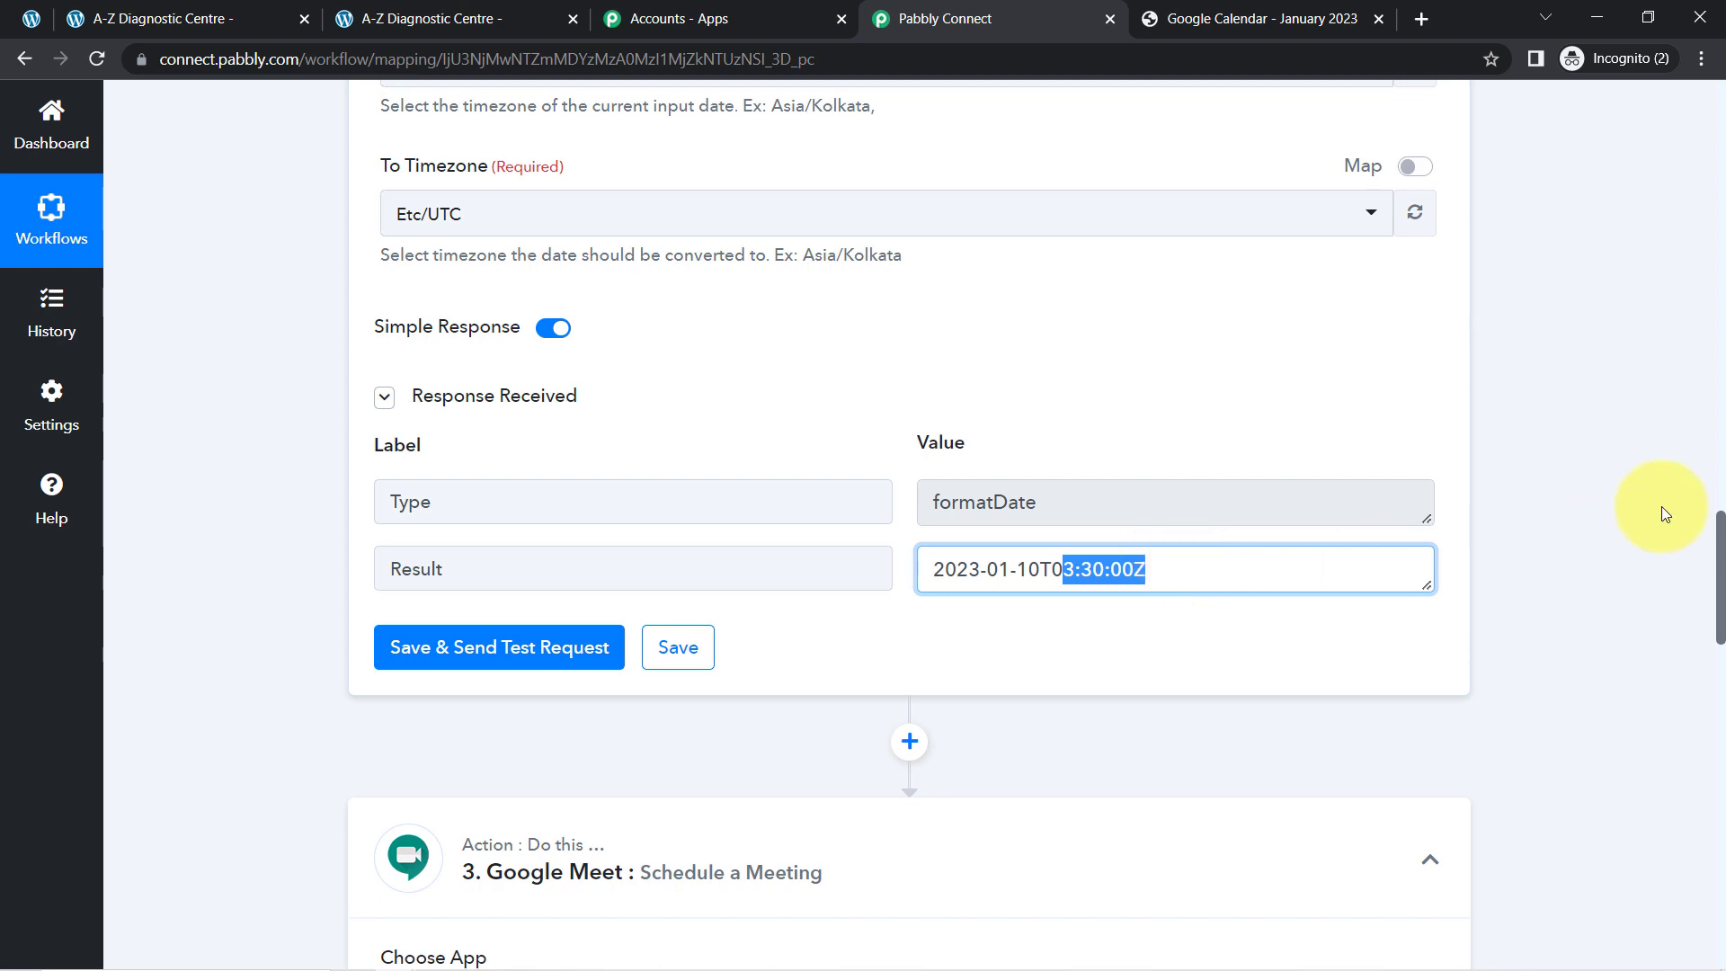
- Review the required Start and End fields of the Google Meet action alongside the first formatter's Result
drag(1721, 570, 1721, 742)
click(602, 674)
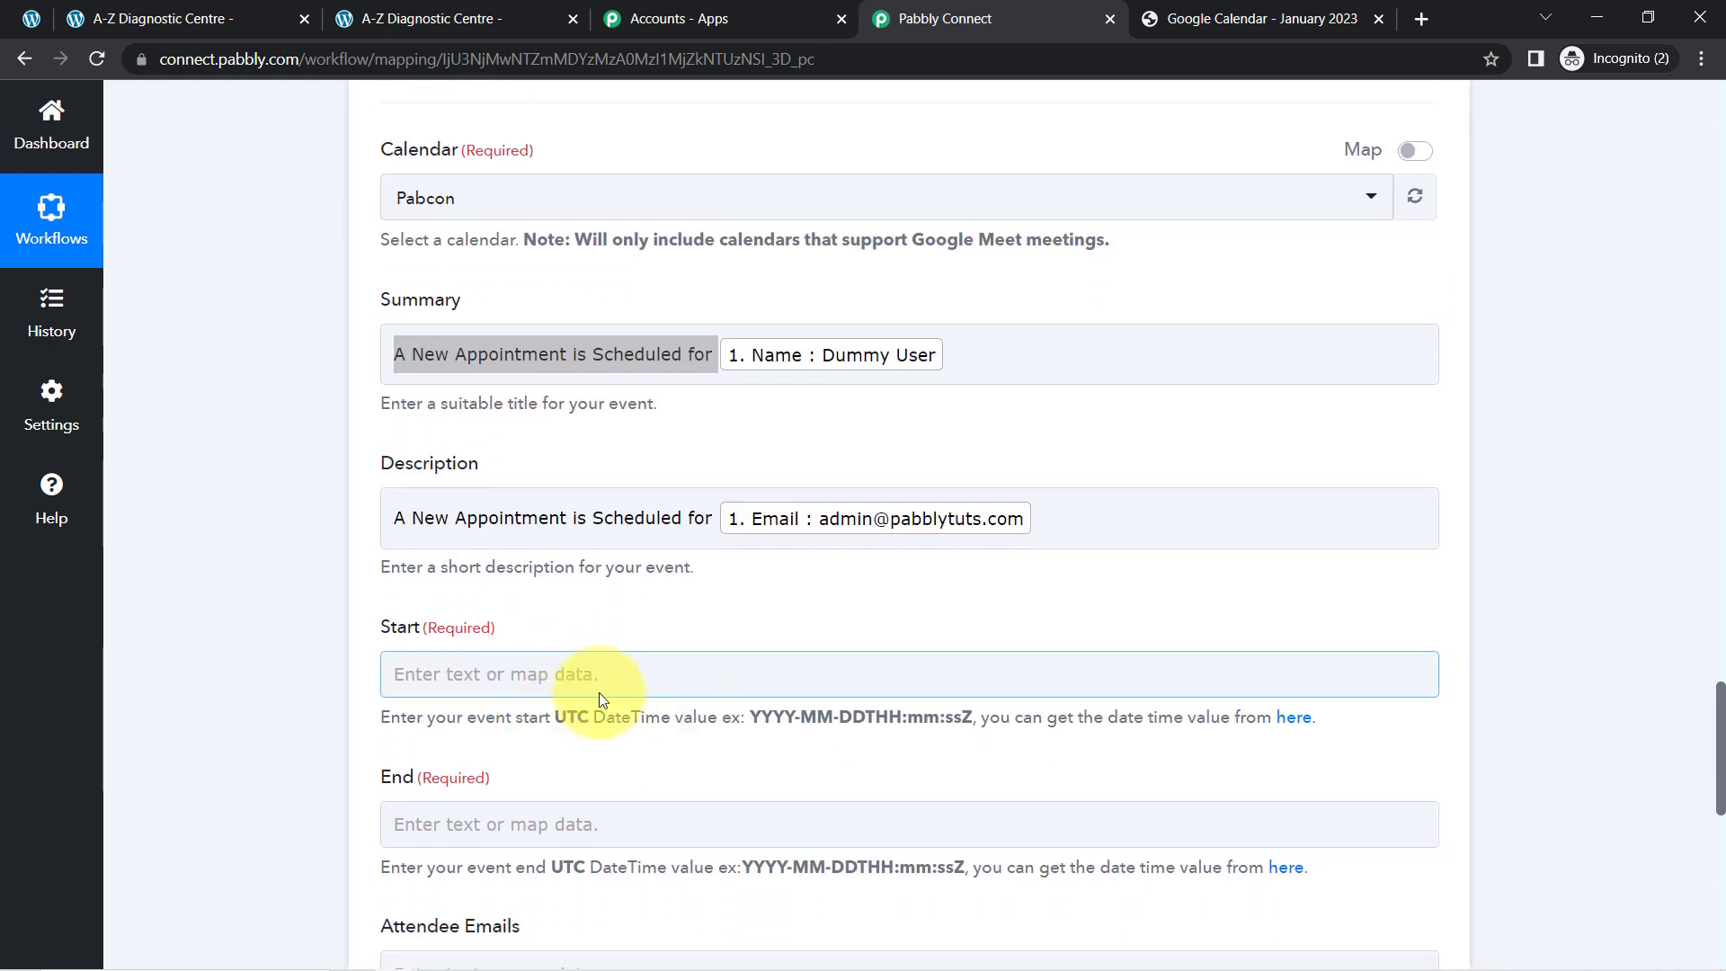
drag(414, 779, 516, 774)
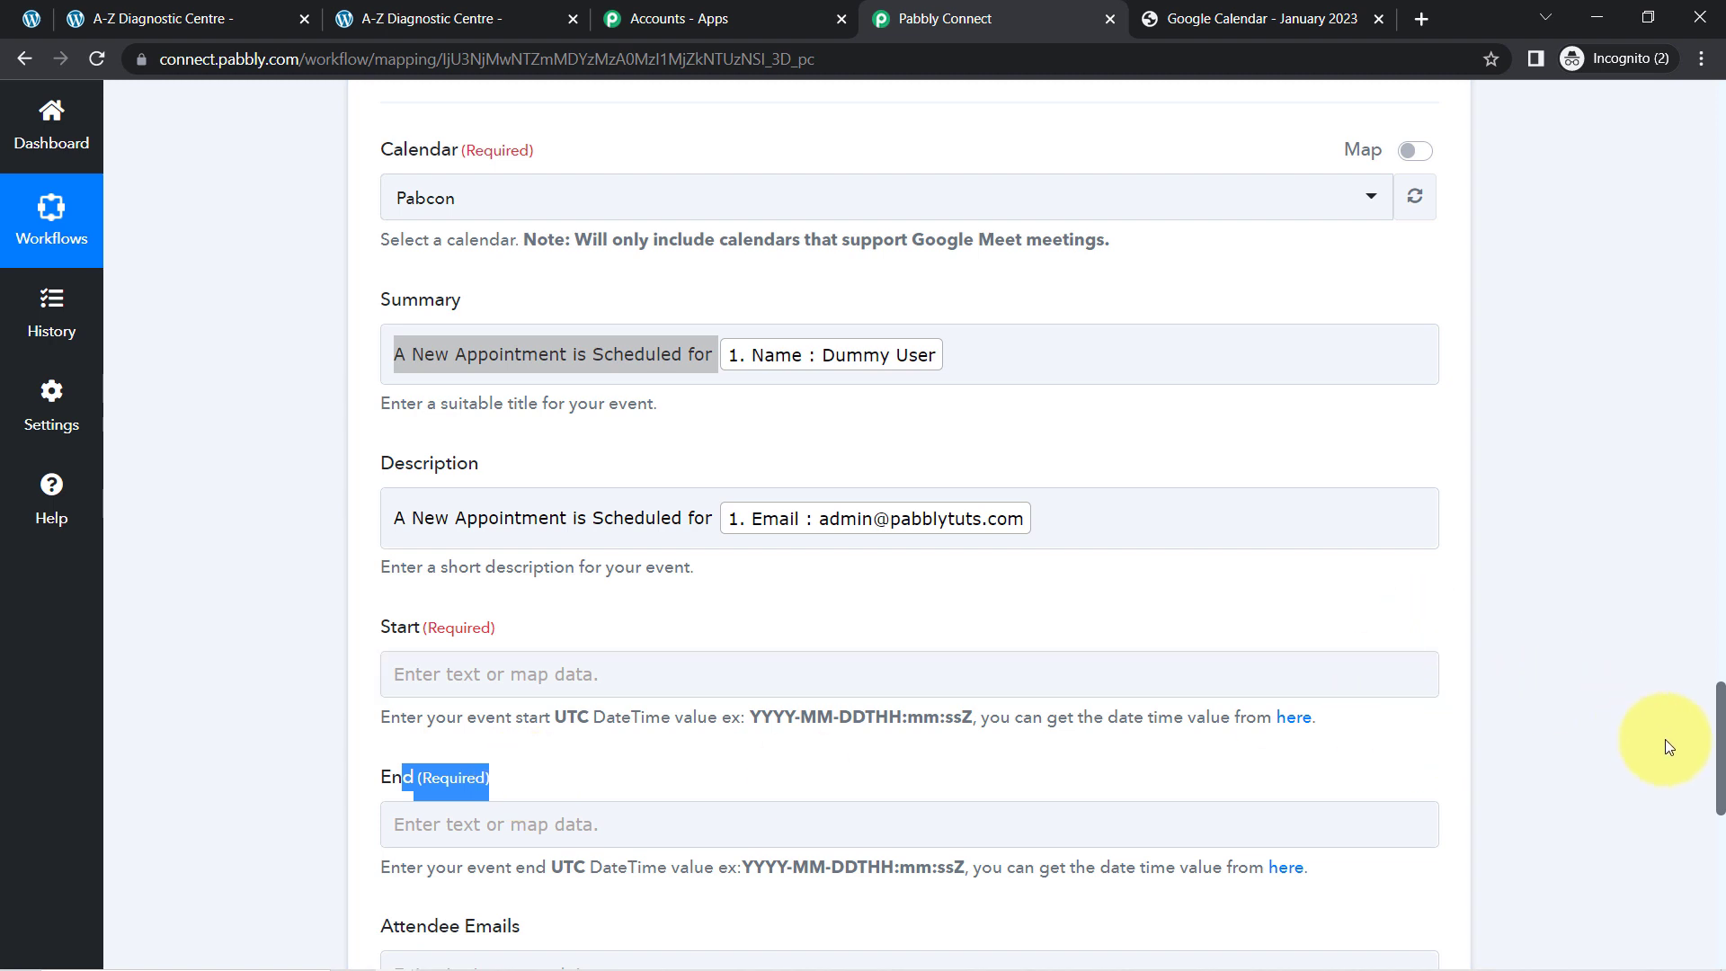
drag(1721, 768, 1704, 585)
click(1046, 395)
triple_click(1046, 395)
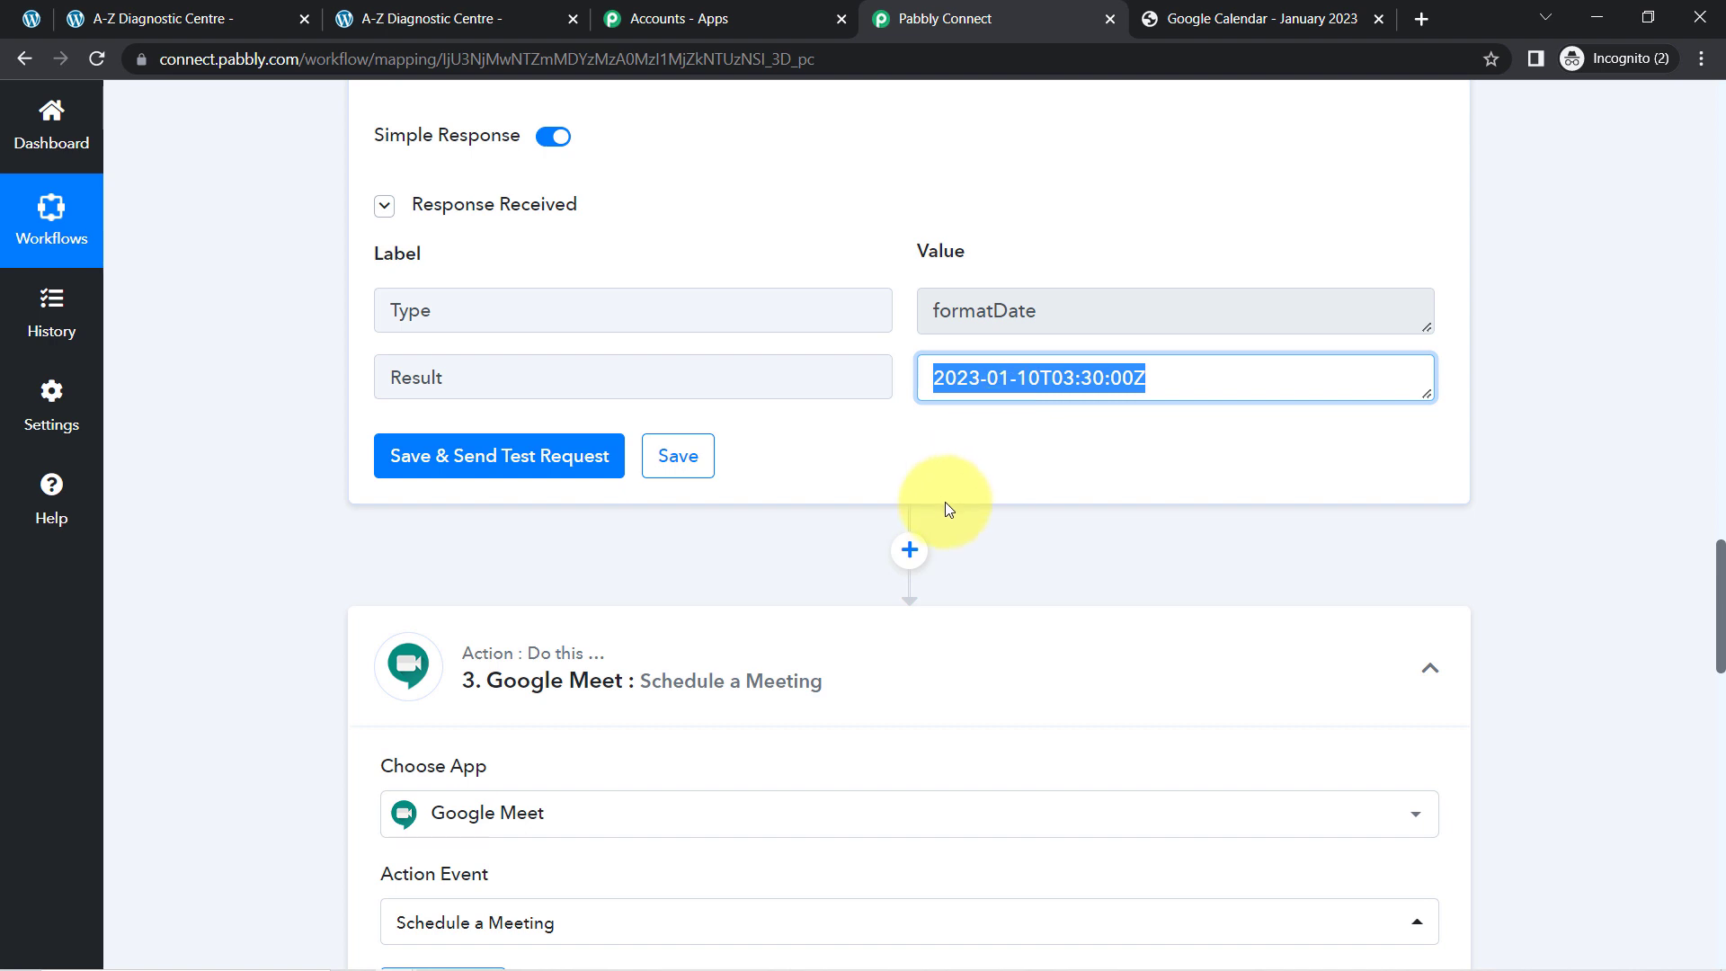
- Add a Date/Time Formatter by Pabbly action between the existing formatter and the Google Meet action
click(923, 547)
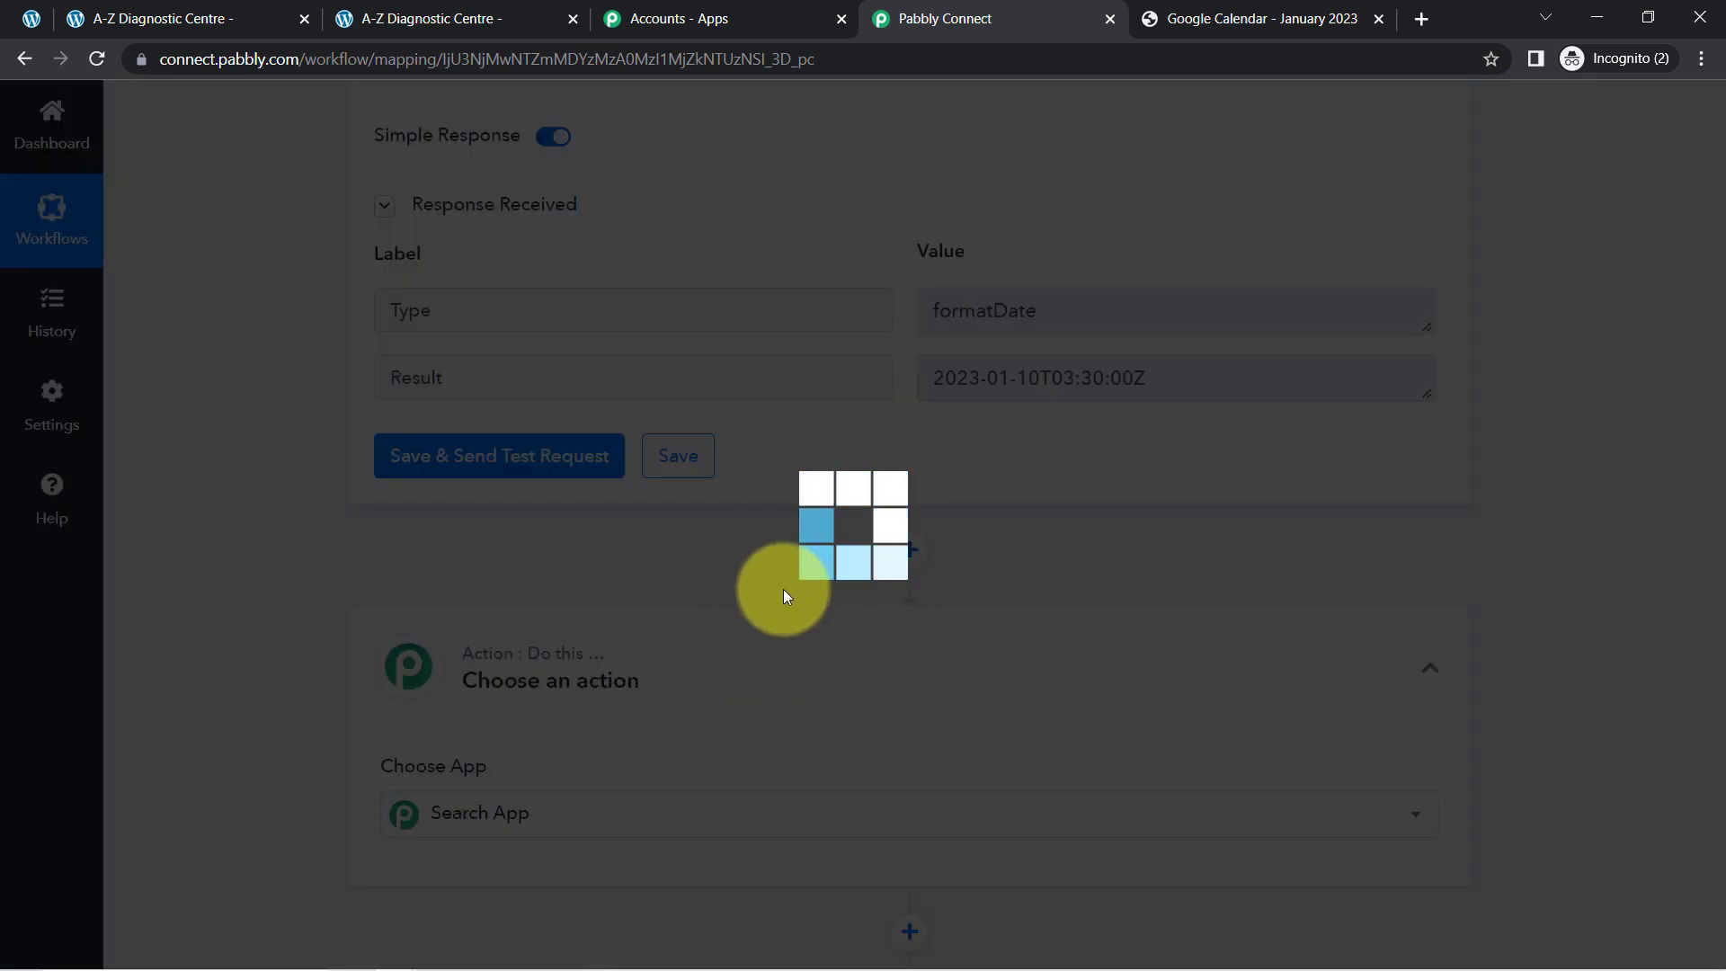
click(476, 818)
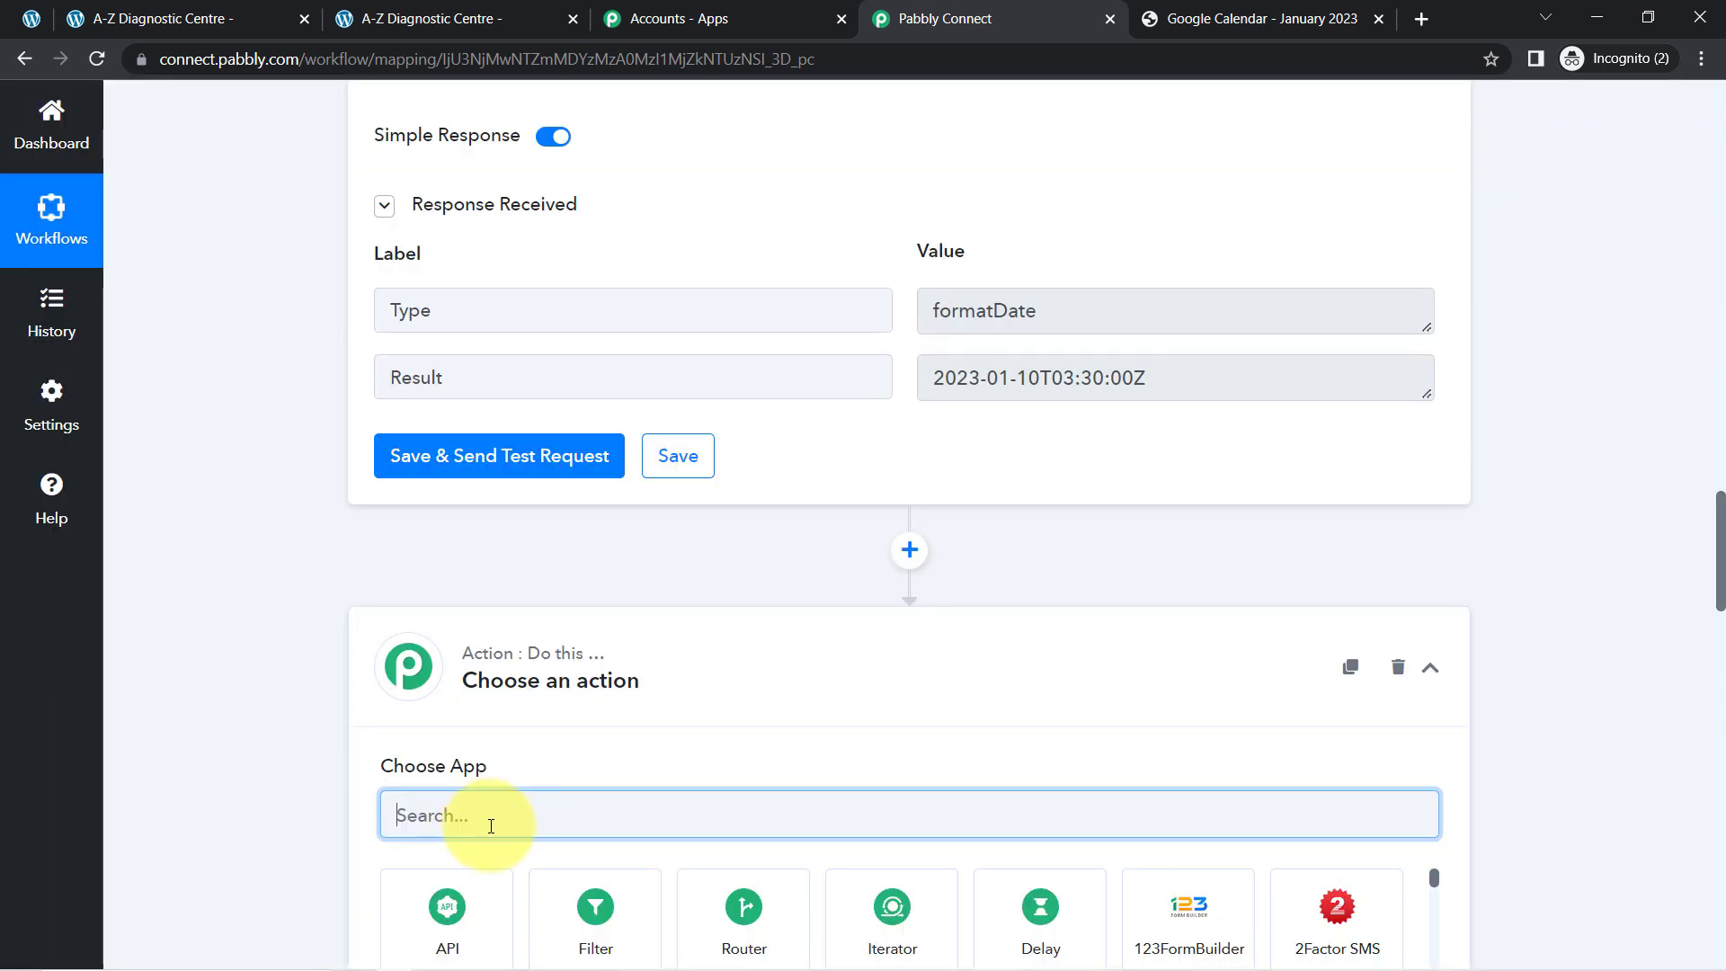
text(date)
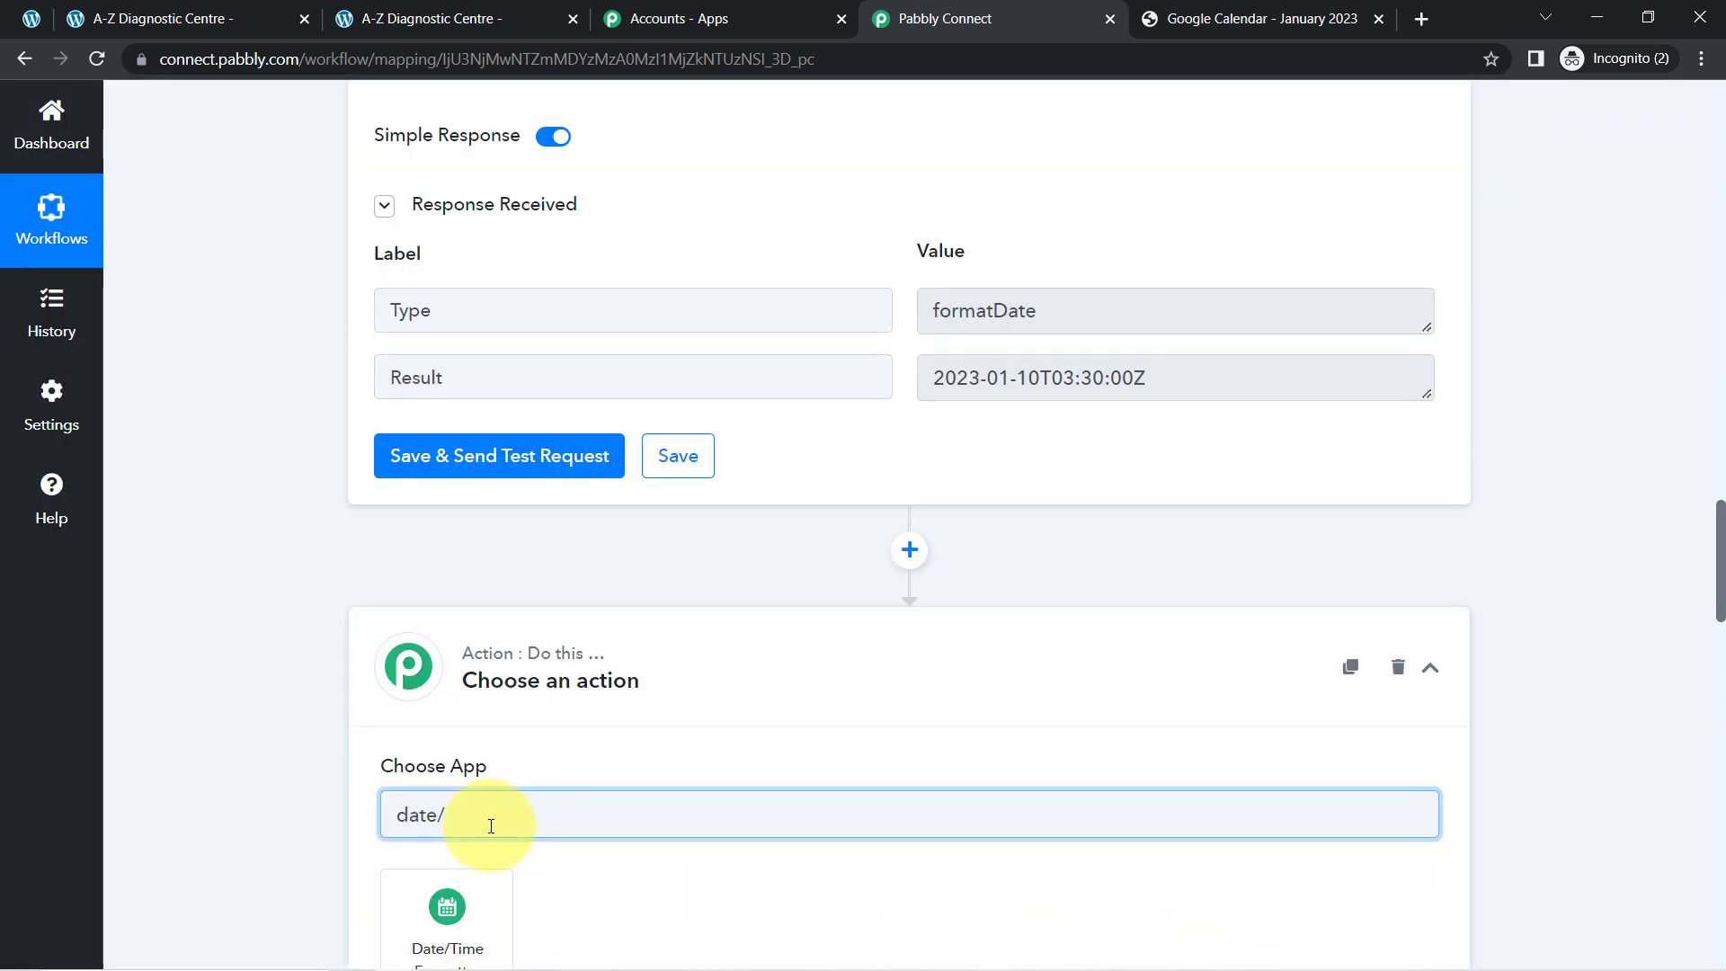
text(/)
click(444, 906)
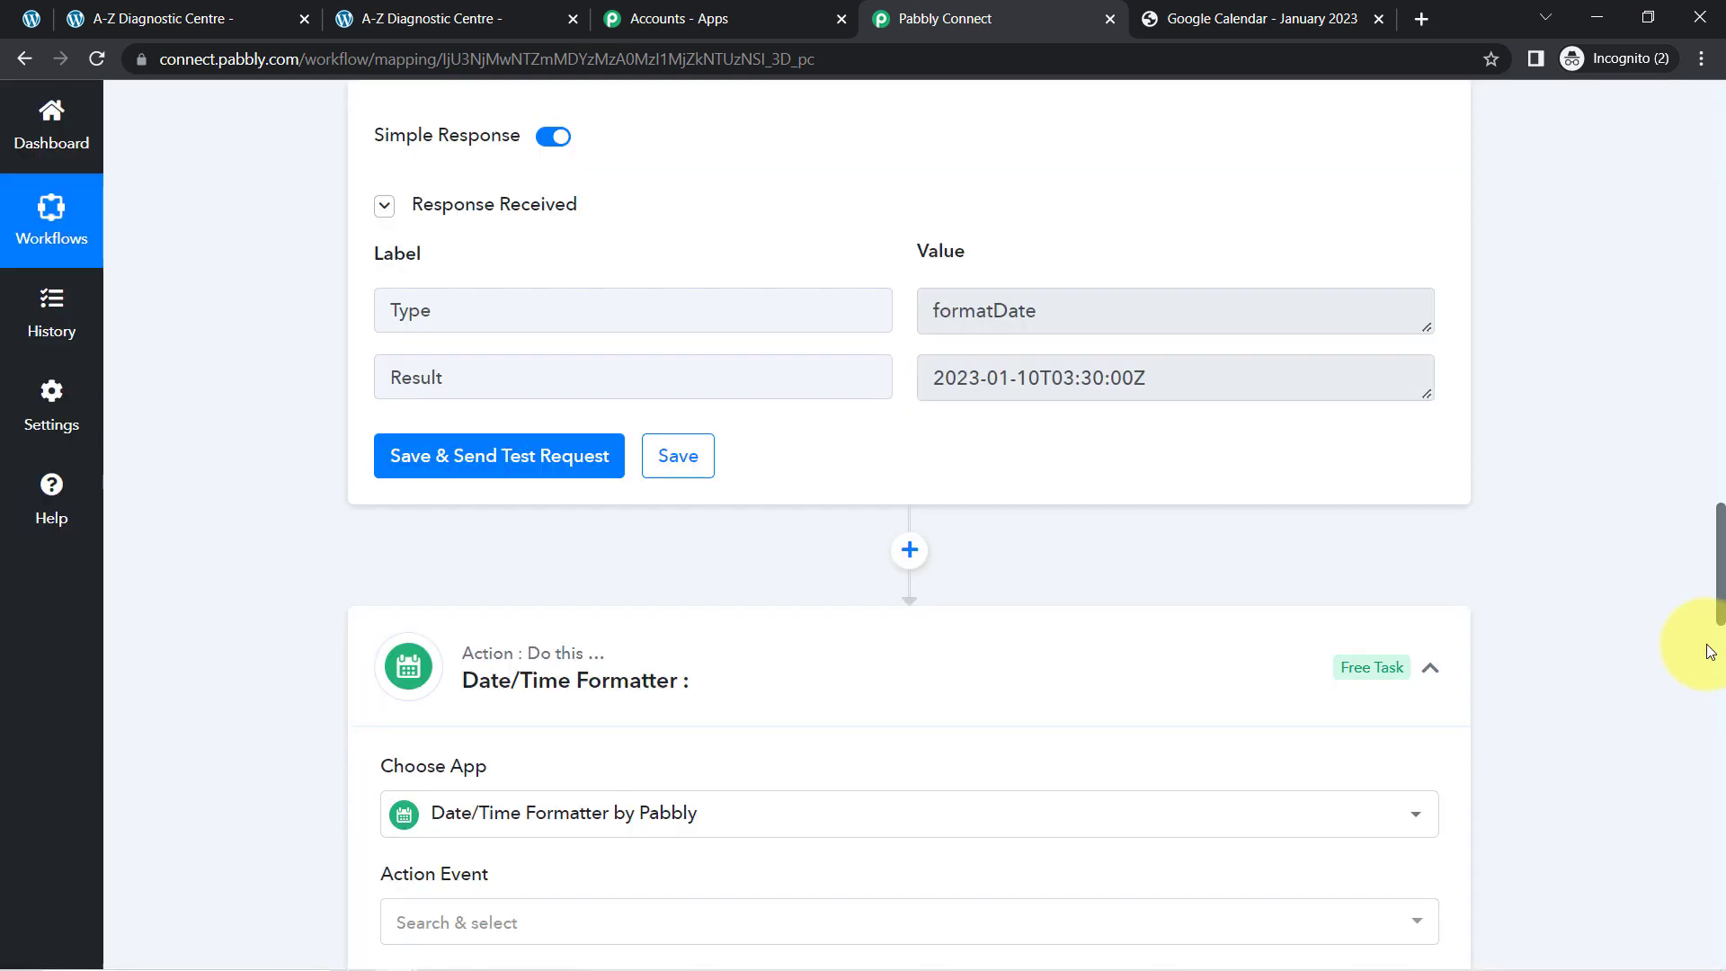
- Set the new formatter's action event to Add/Subtract Time and connect it
drag(1719, 603, 1702, 643)
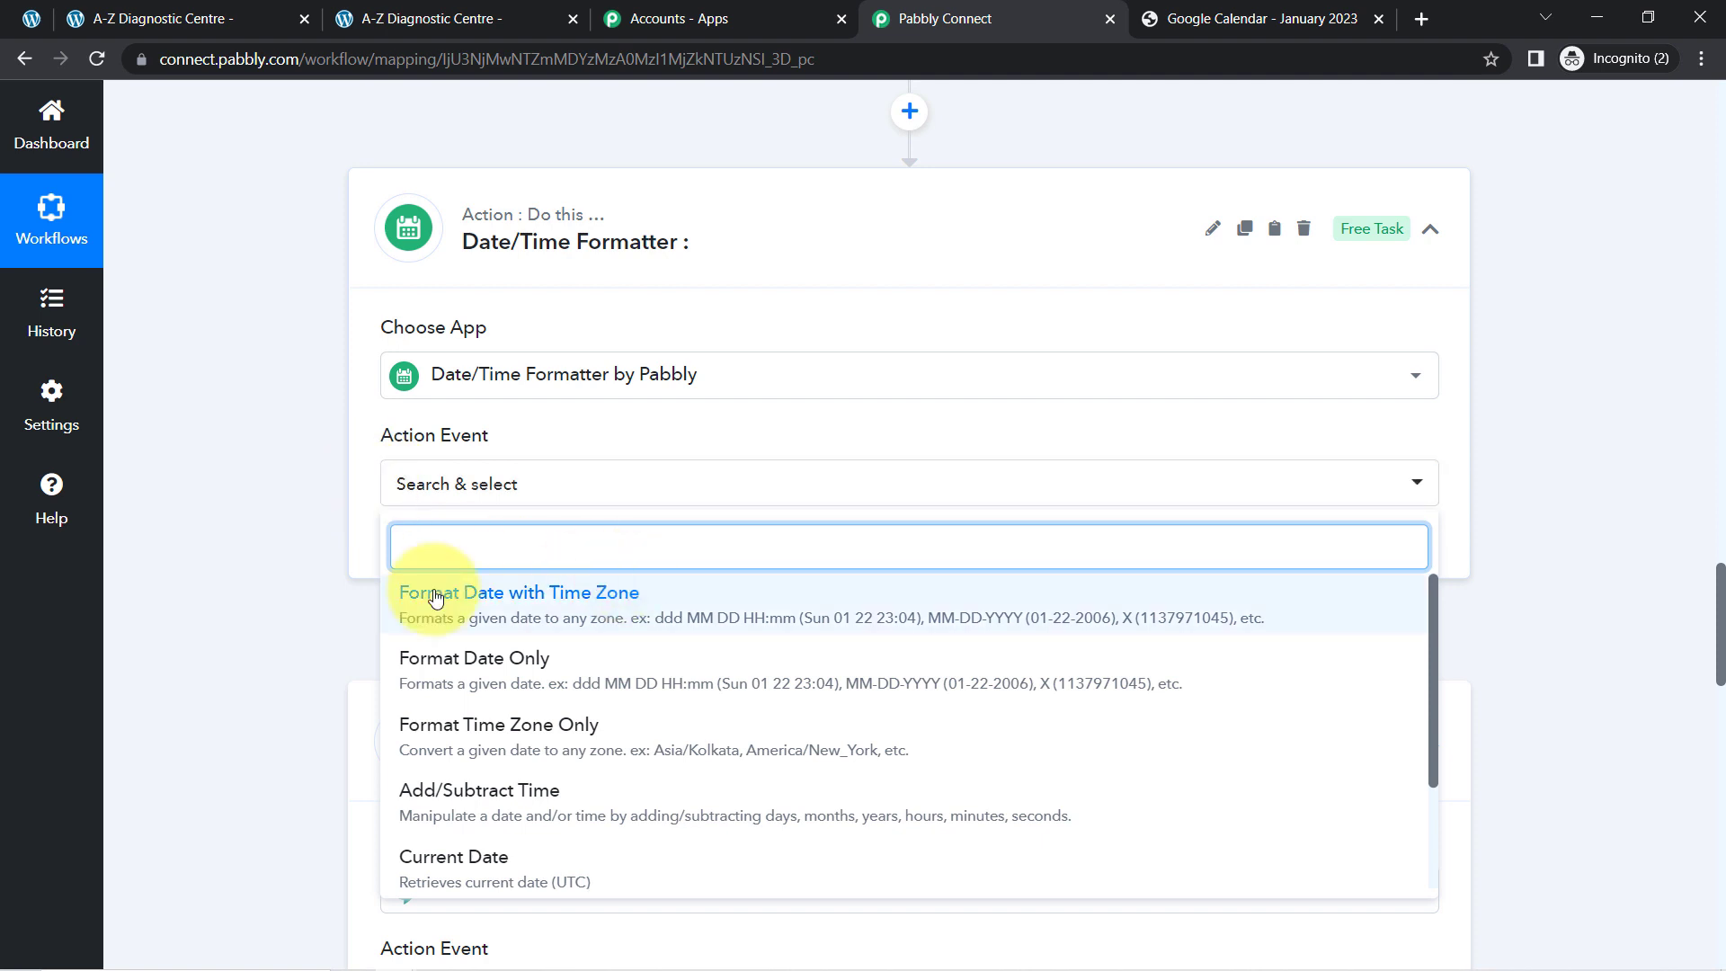
click(479, 808)
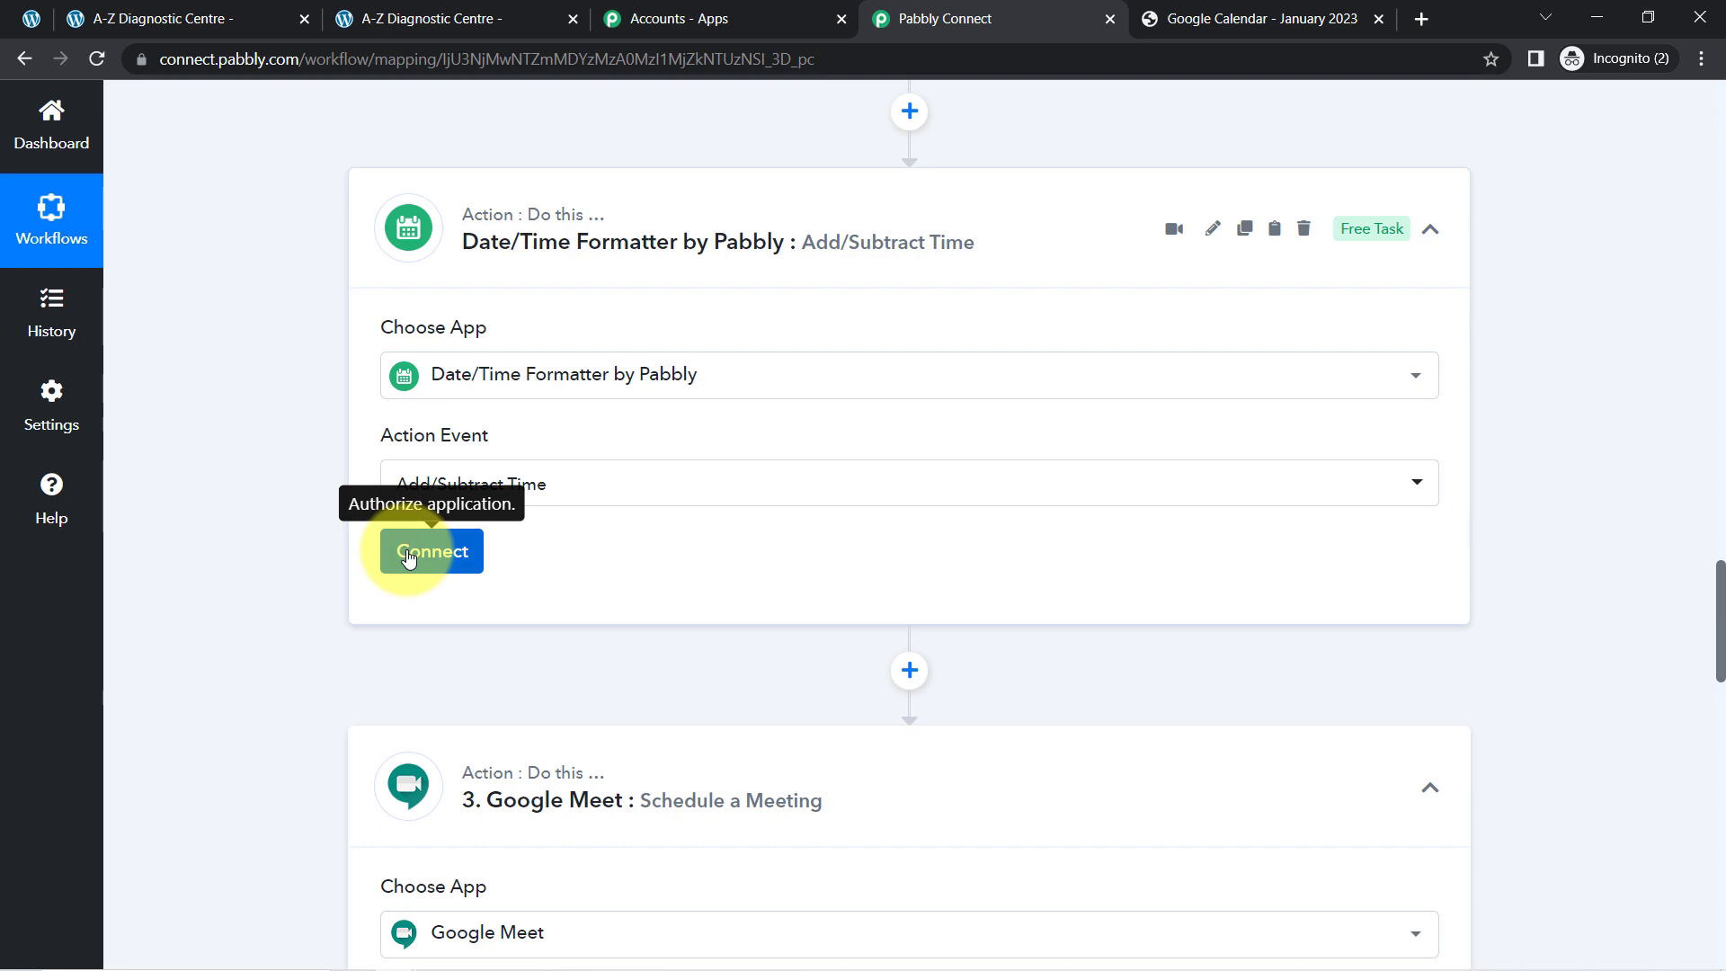
click(409, 555)
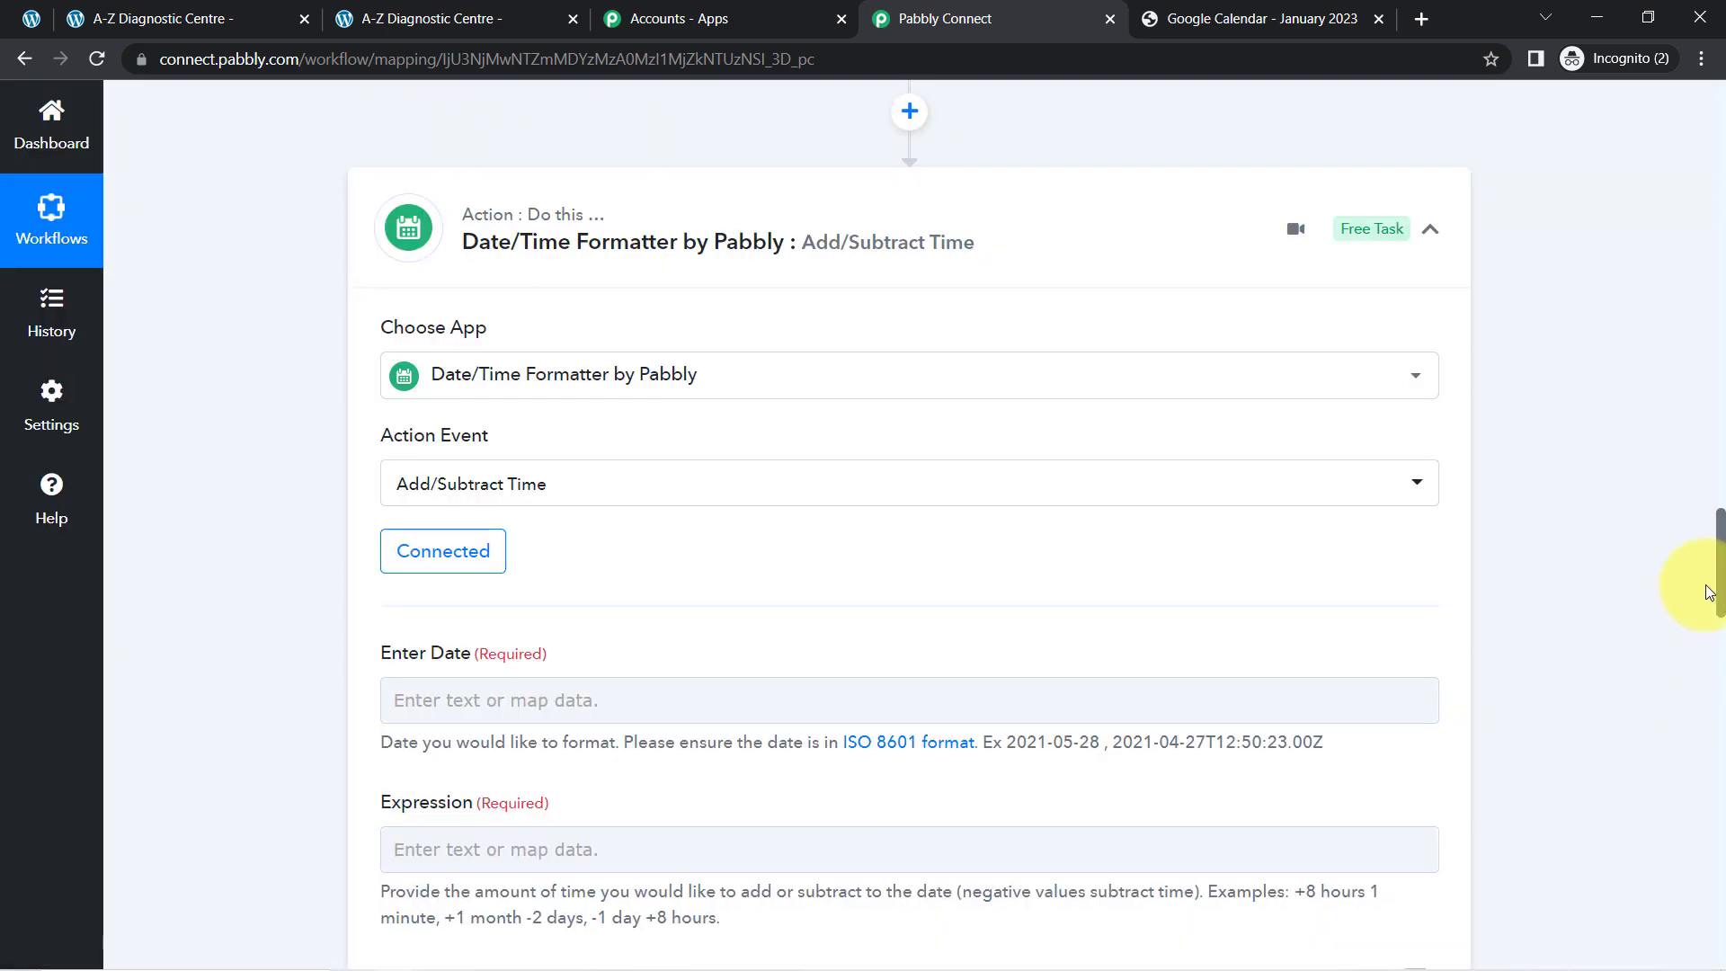
- Map the Result of the step 2 Date/Time Formatter into the new formatter's Enter Date field
drag(1722, 573, 1721, 618)
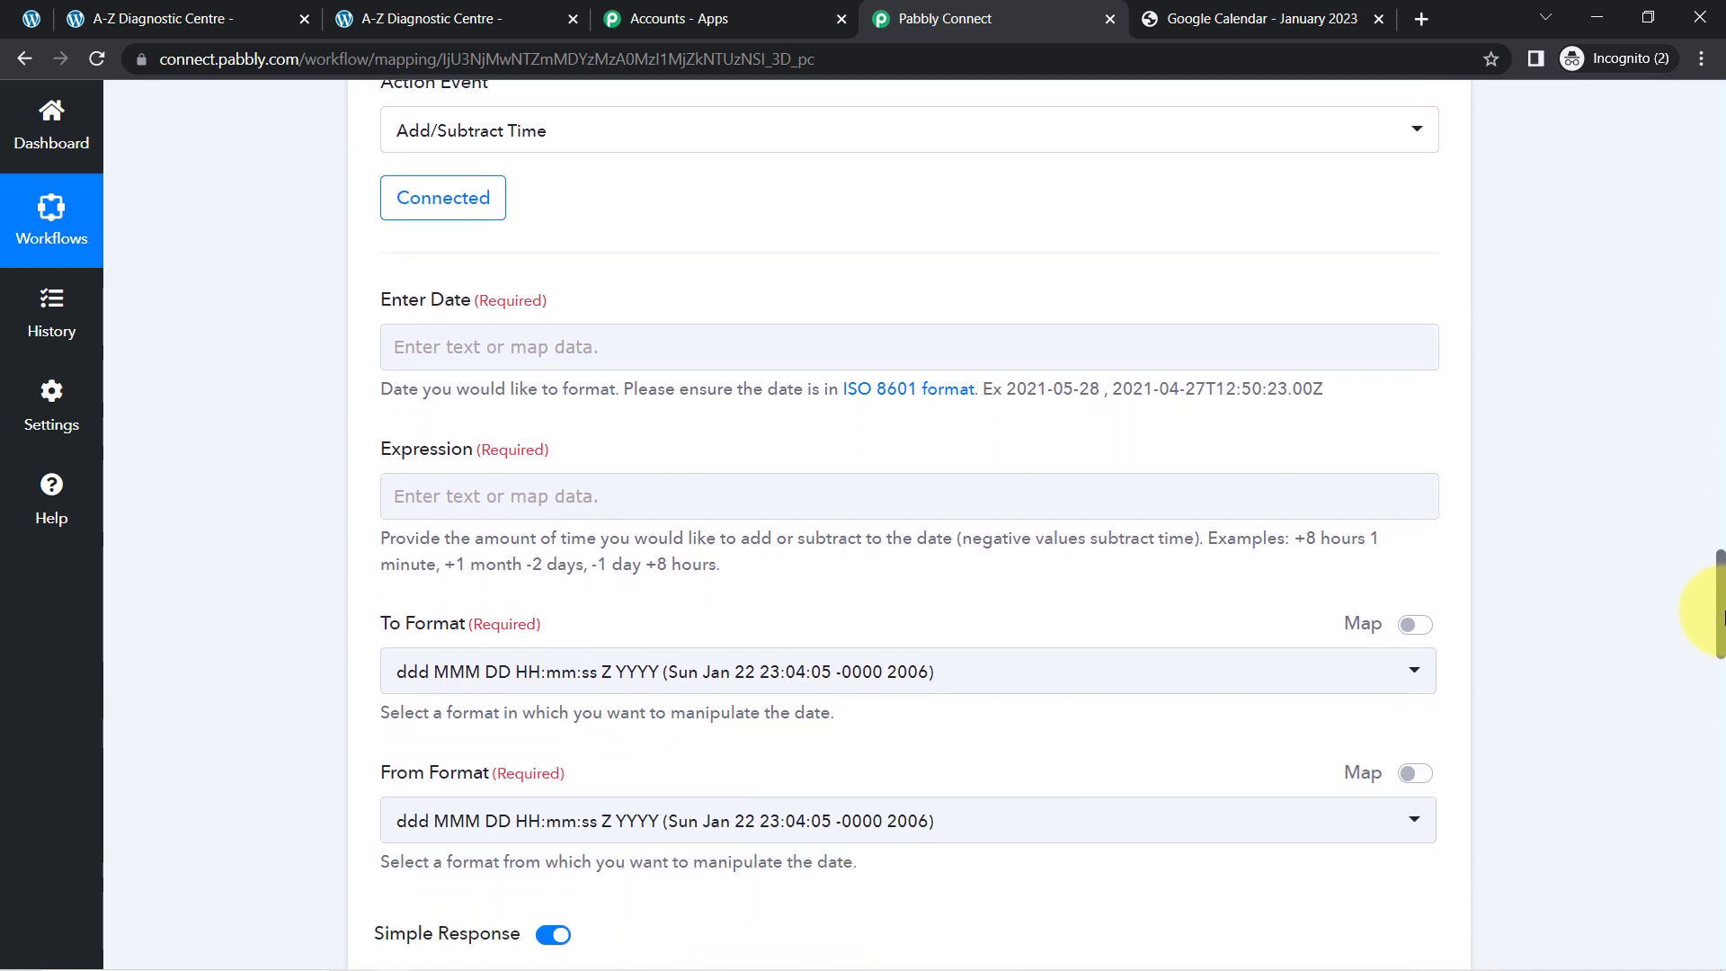
drag(405, 302, 492, 349)
click(488, 357)
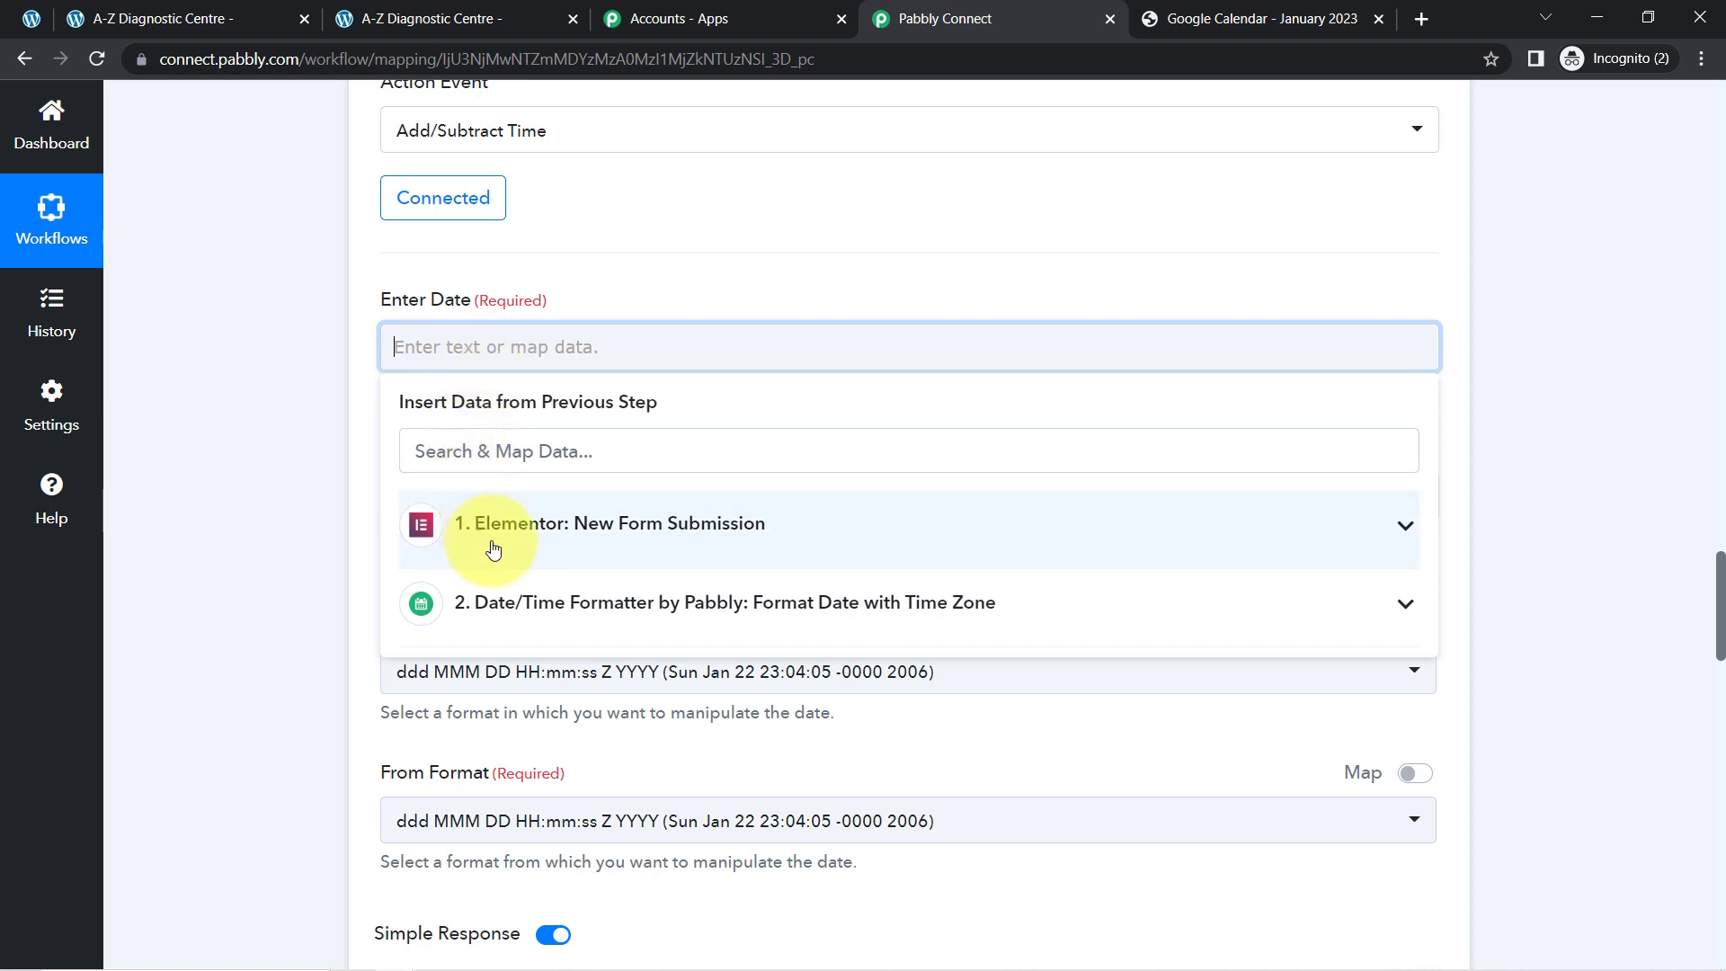
click(769, 600)
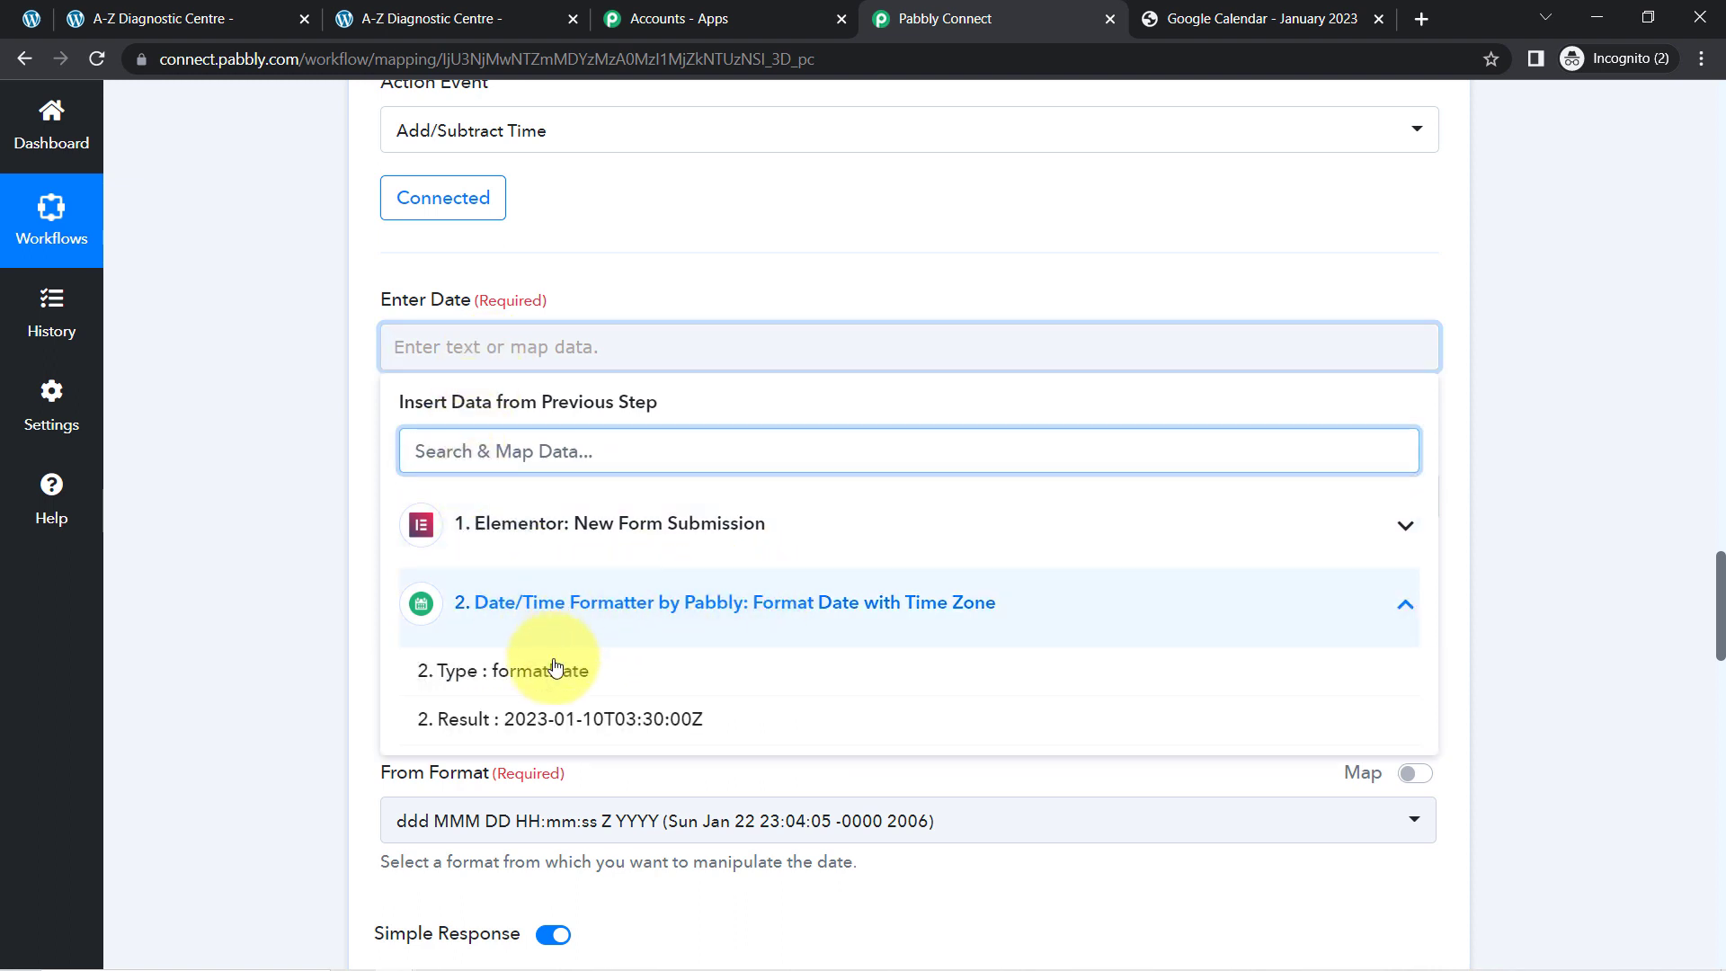
click(577, 719)
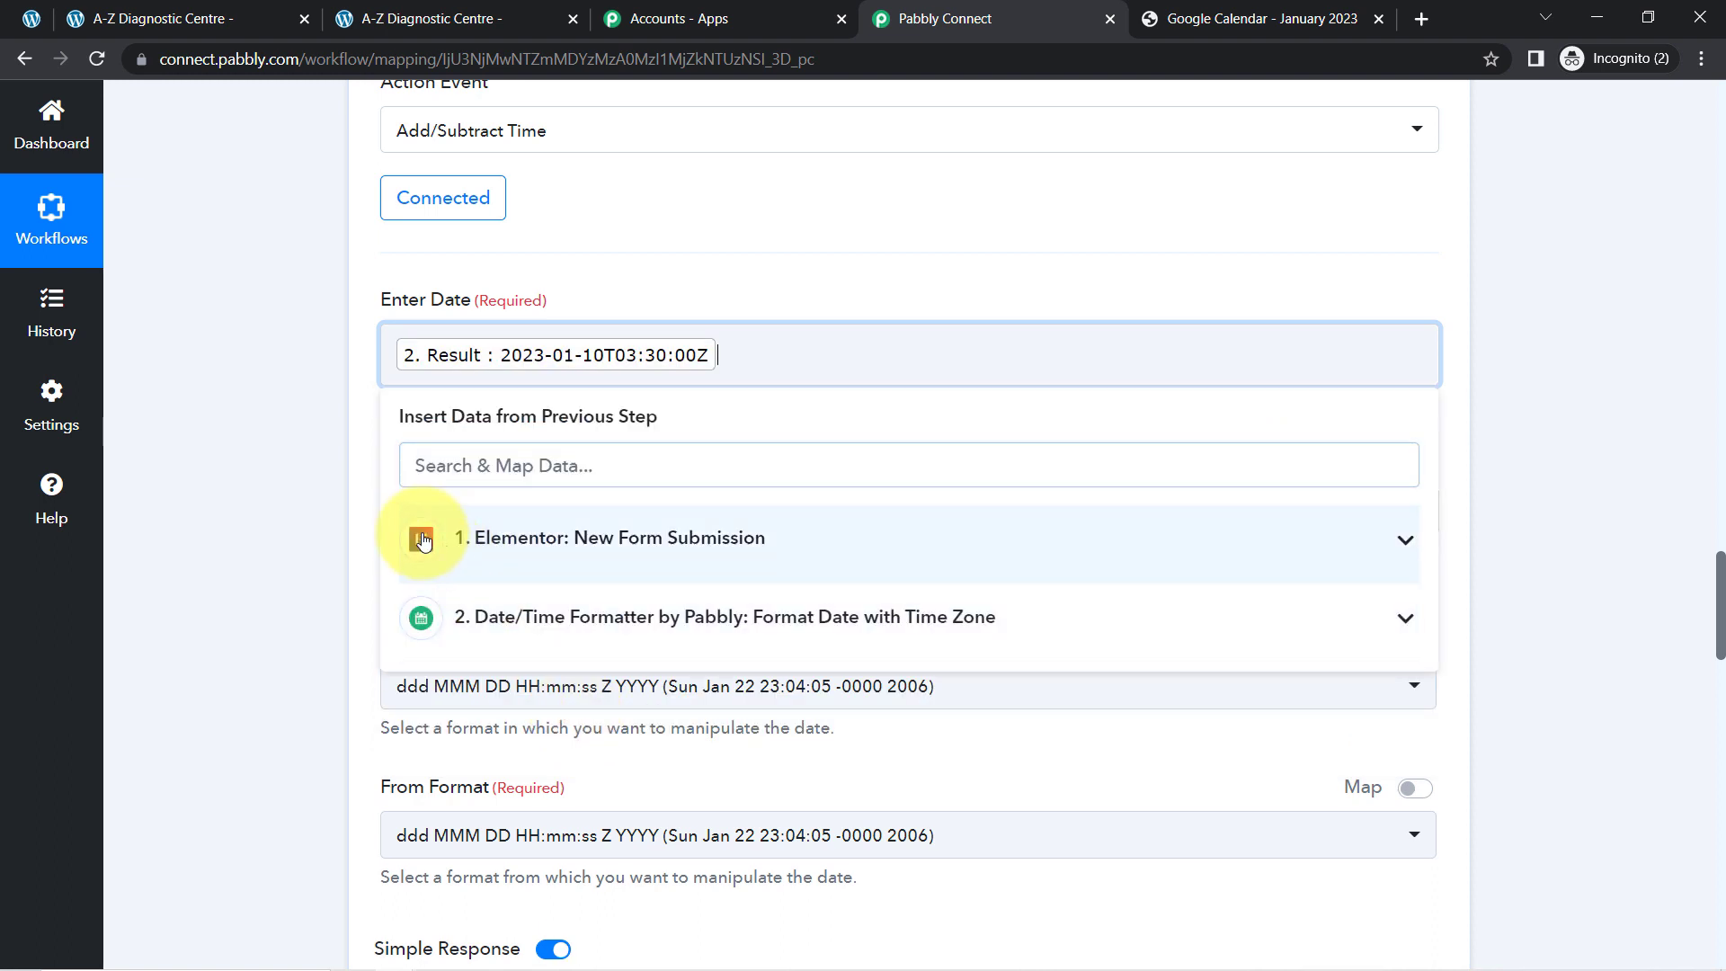
click(279, 525)
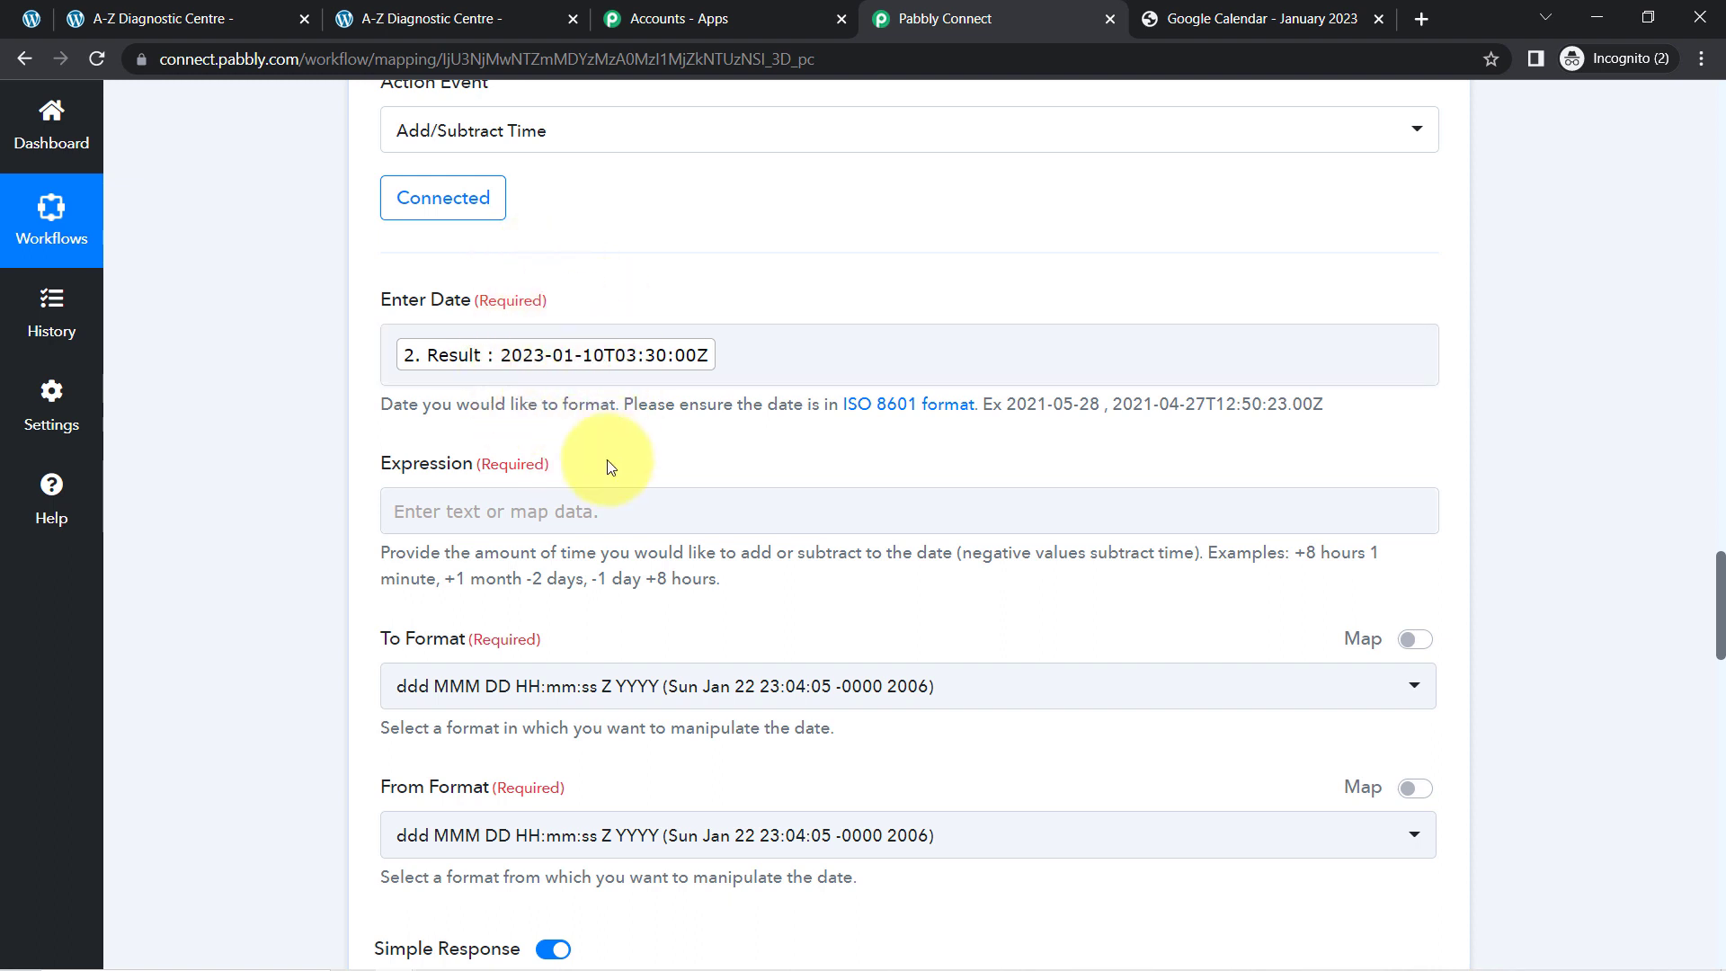
click(622, 371)
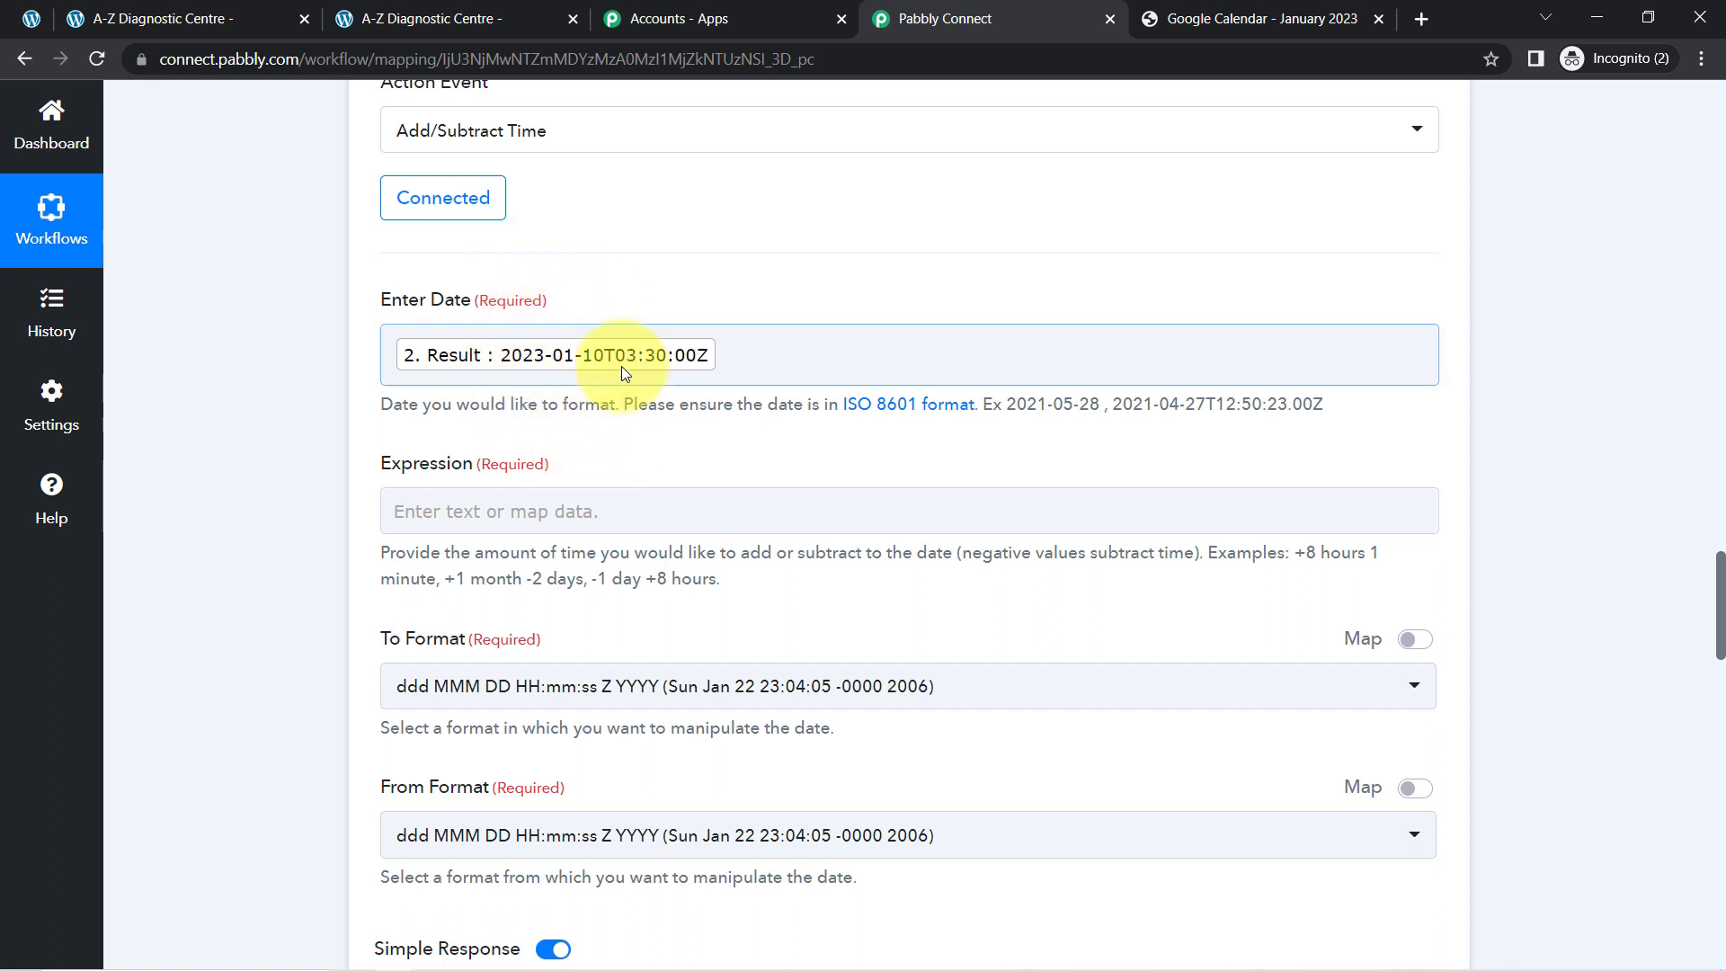
click(548, 316)
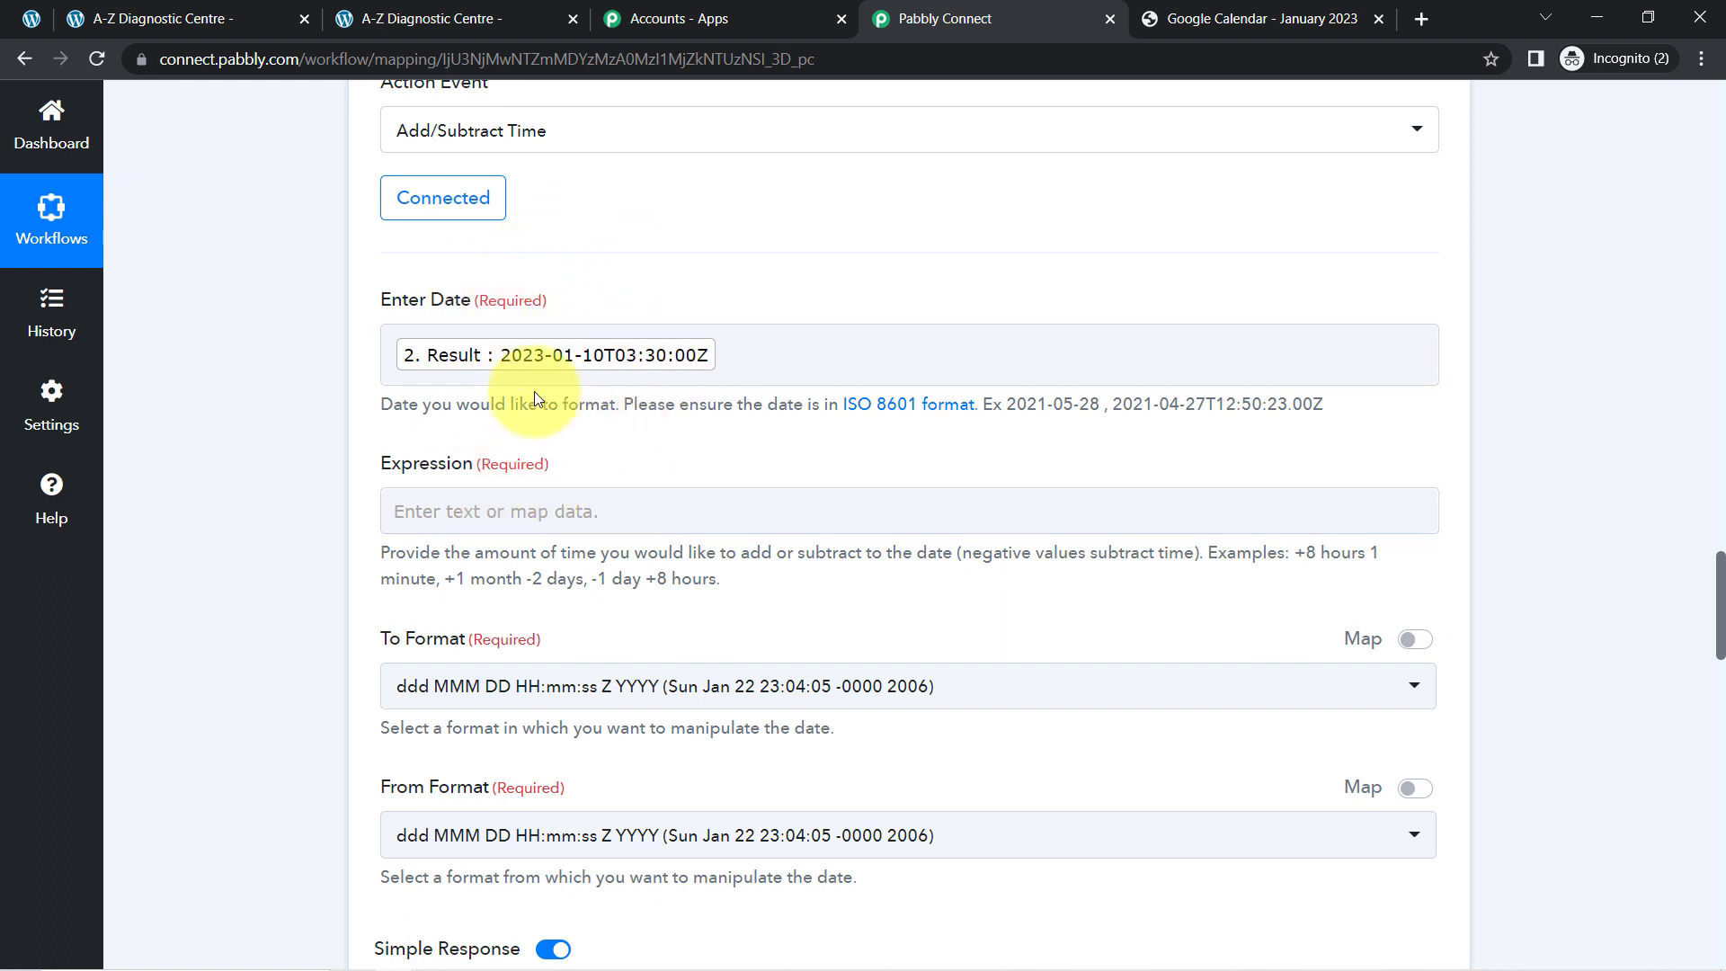
click(798, 362)
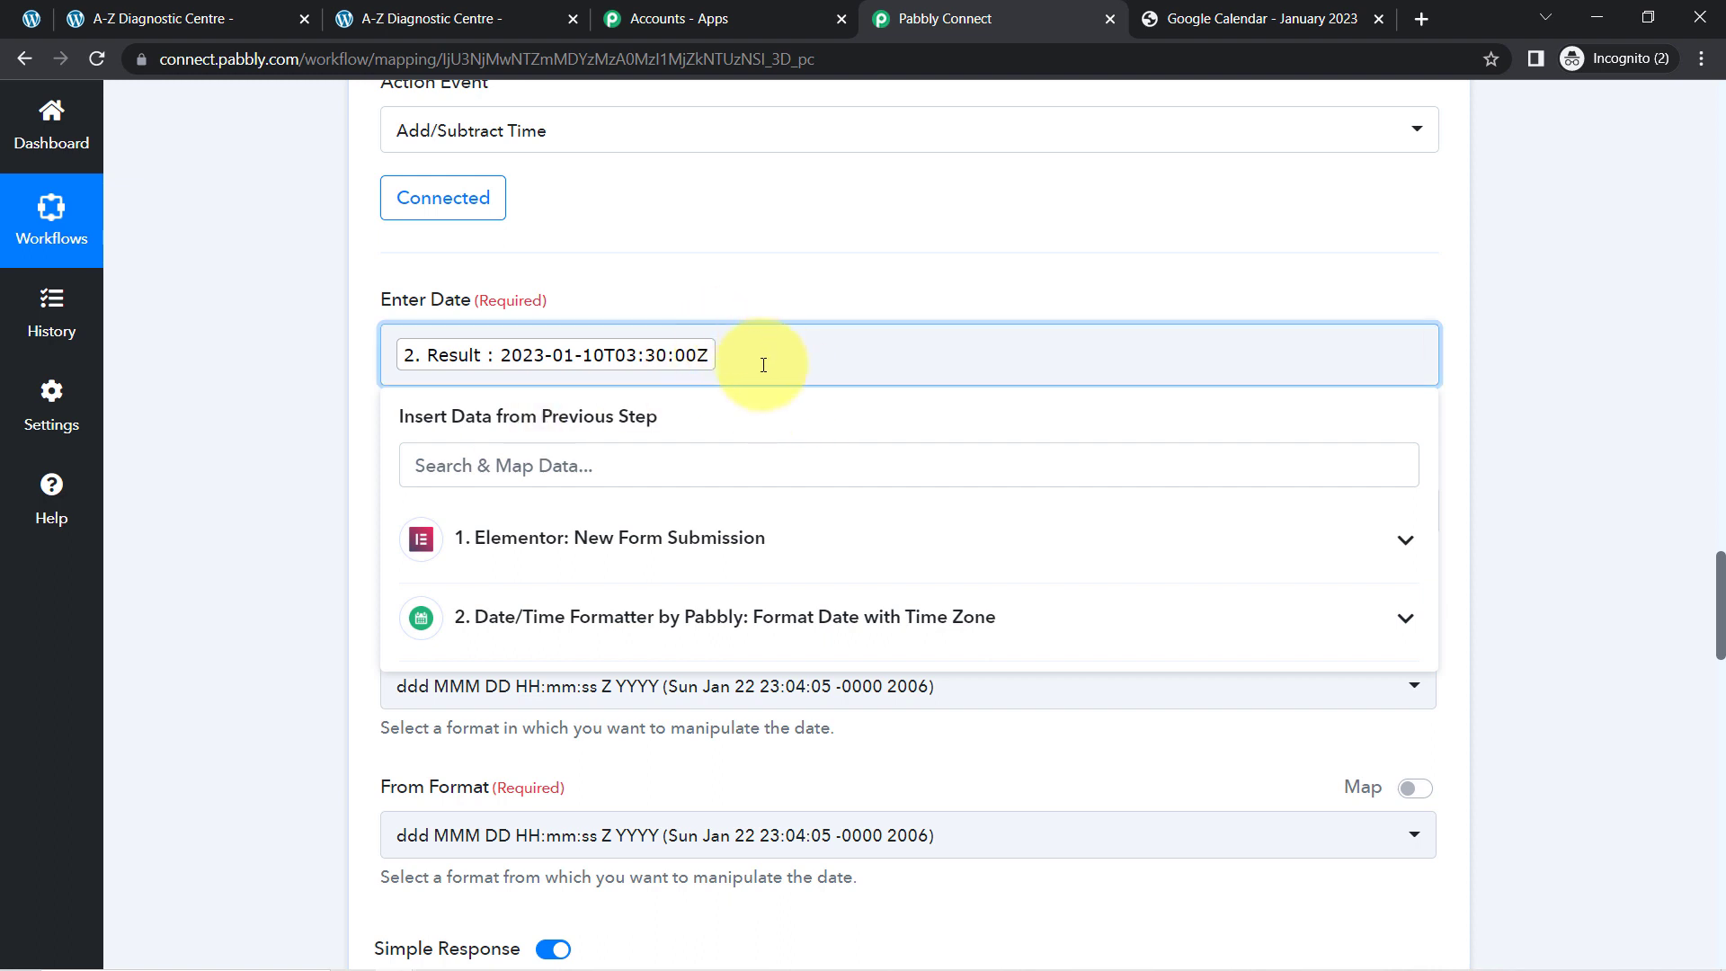
click(231, 505)
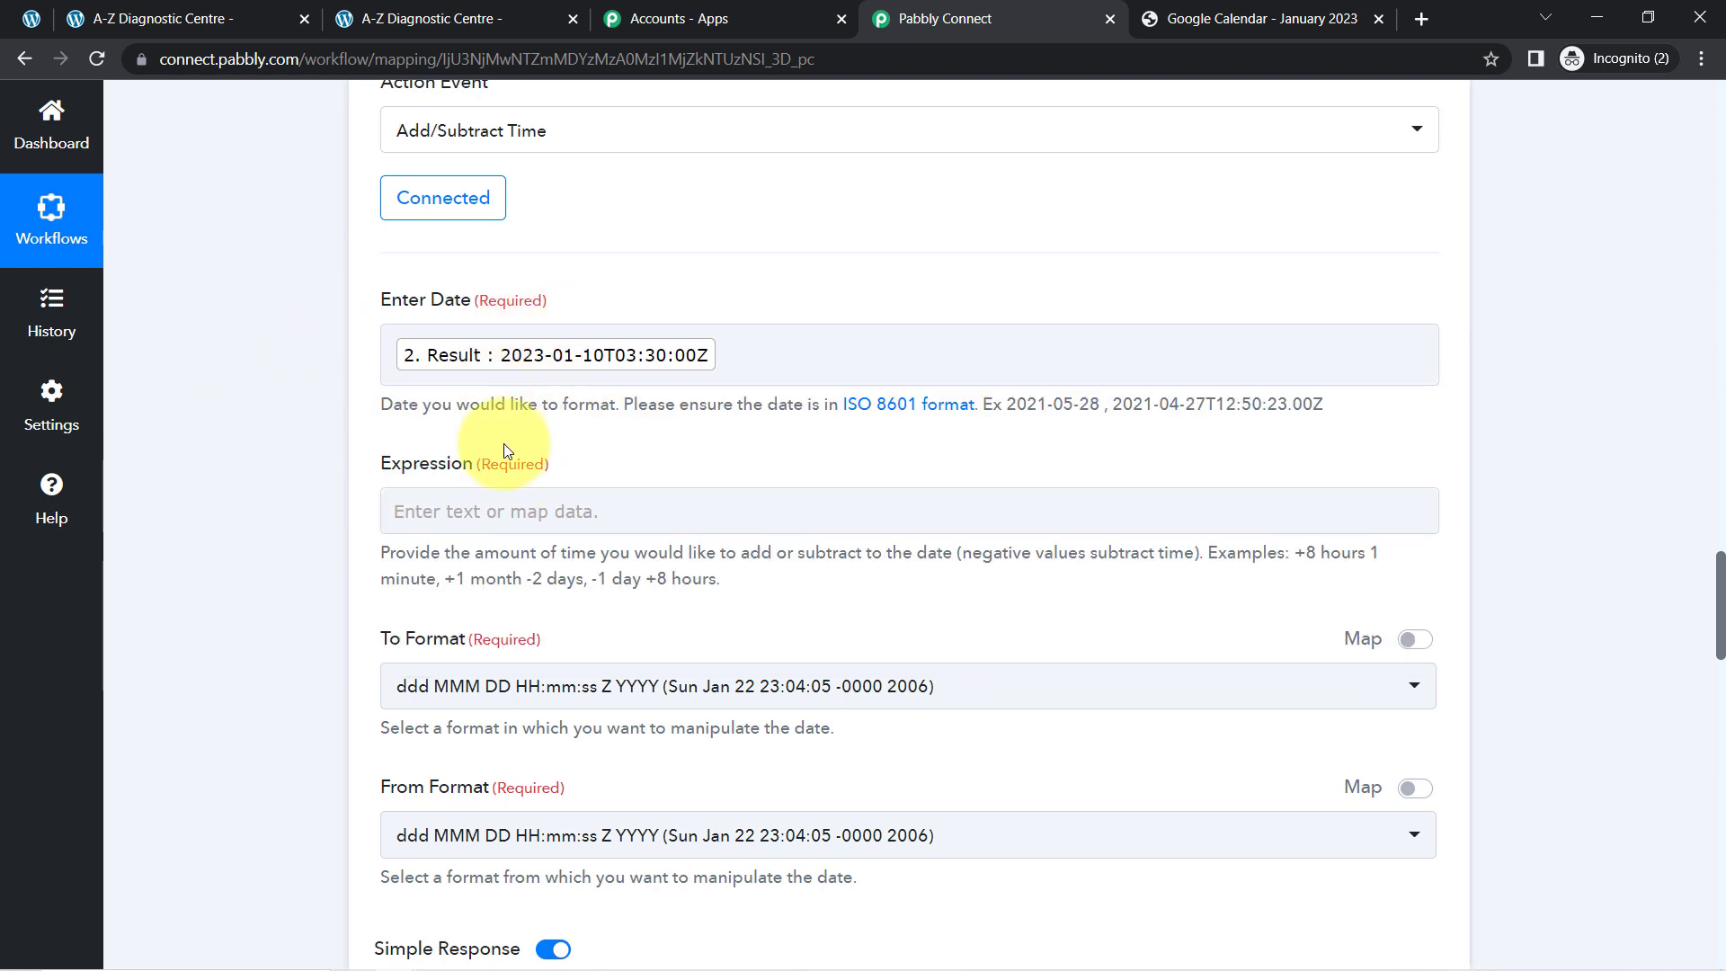
- Set the Add/Subtract Time expression to +1 hour, following the example format given for the field
drag(395, 461, 470, 467)
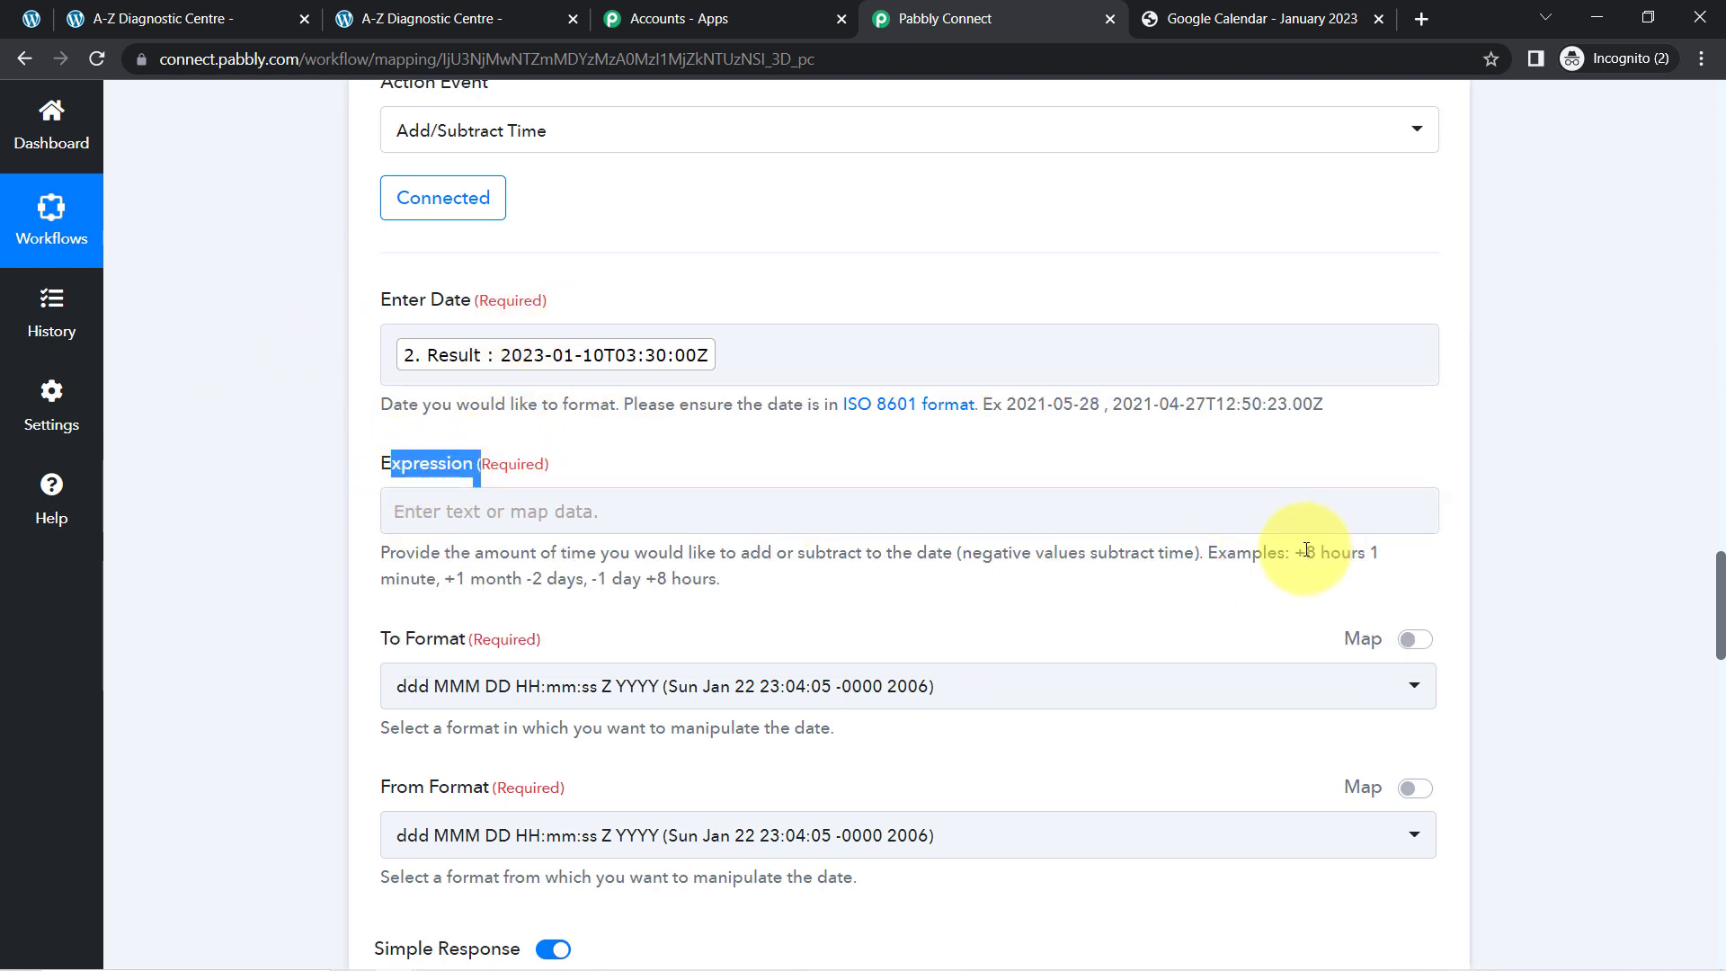
drag(1294, 554, 1353, 559)
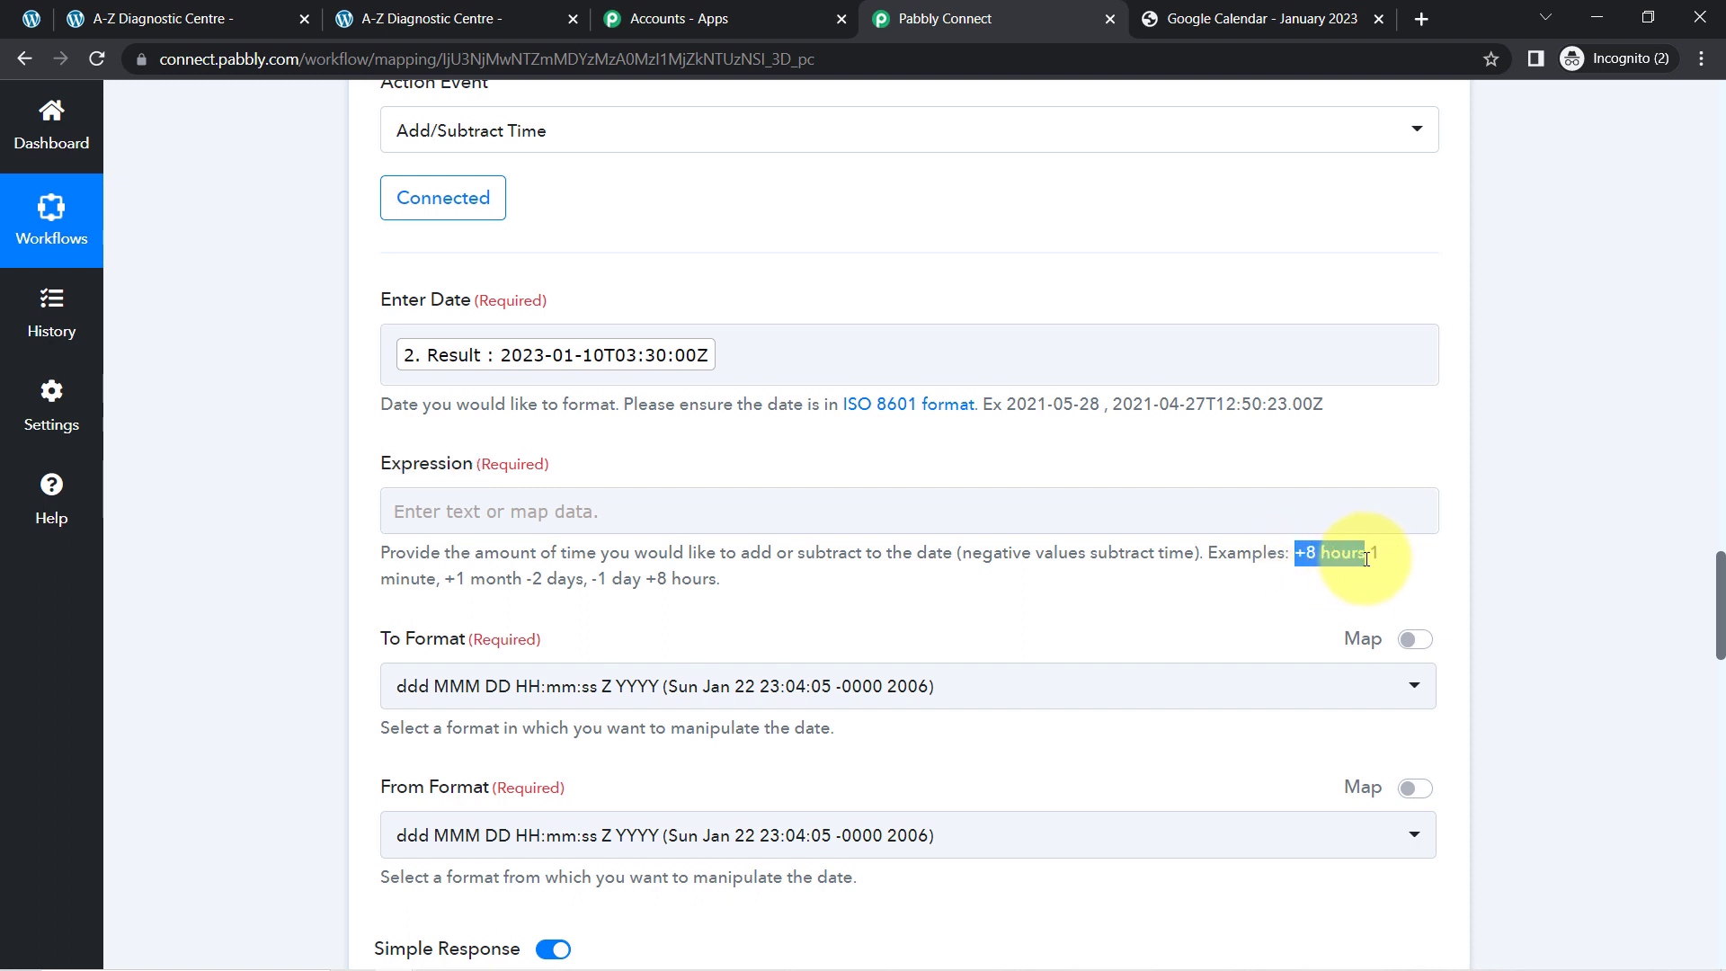
click(630, 509)
text(+8 hours)
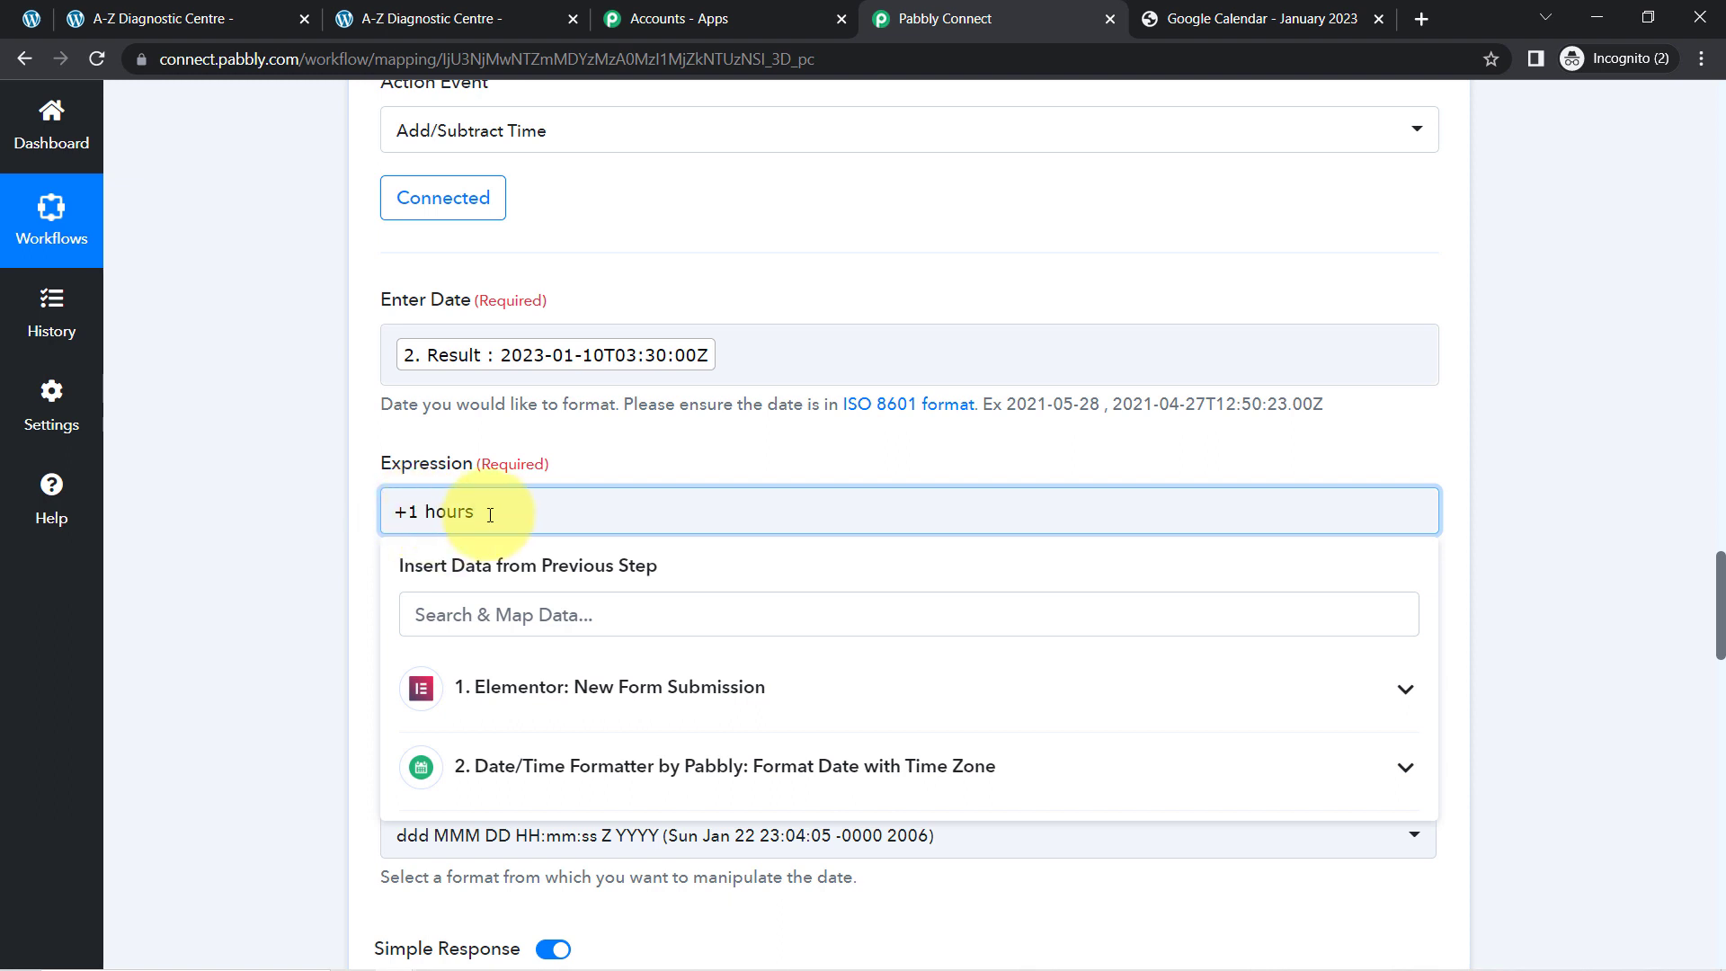
click(241, 615)
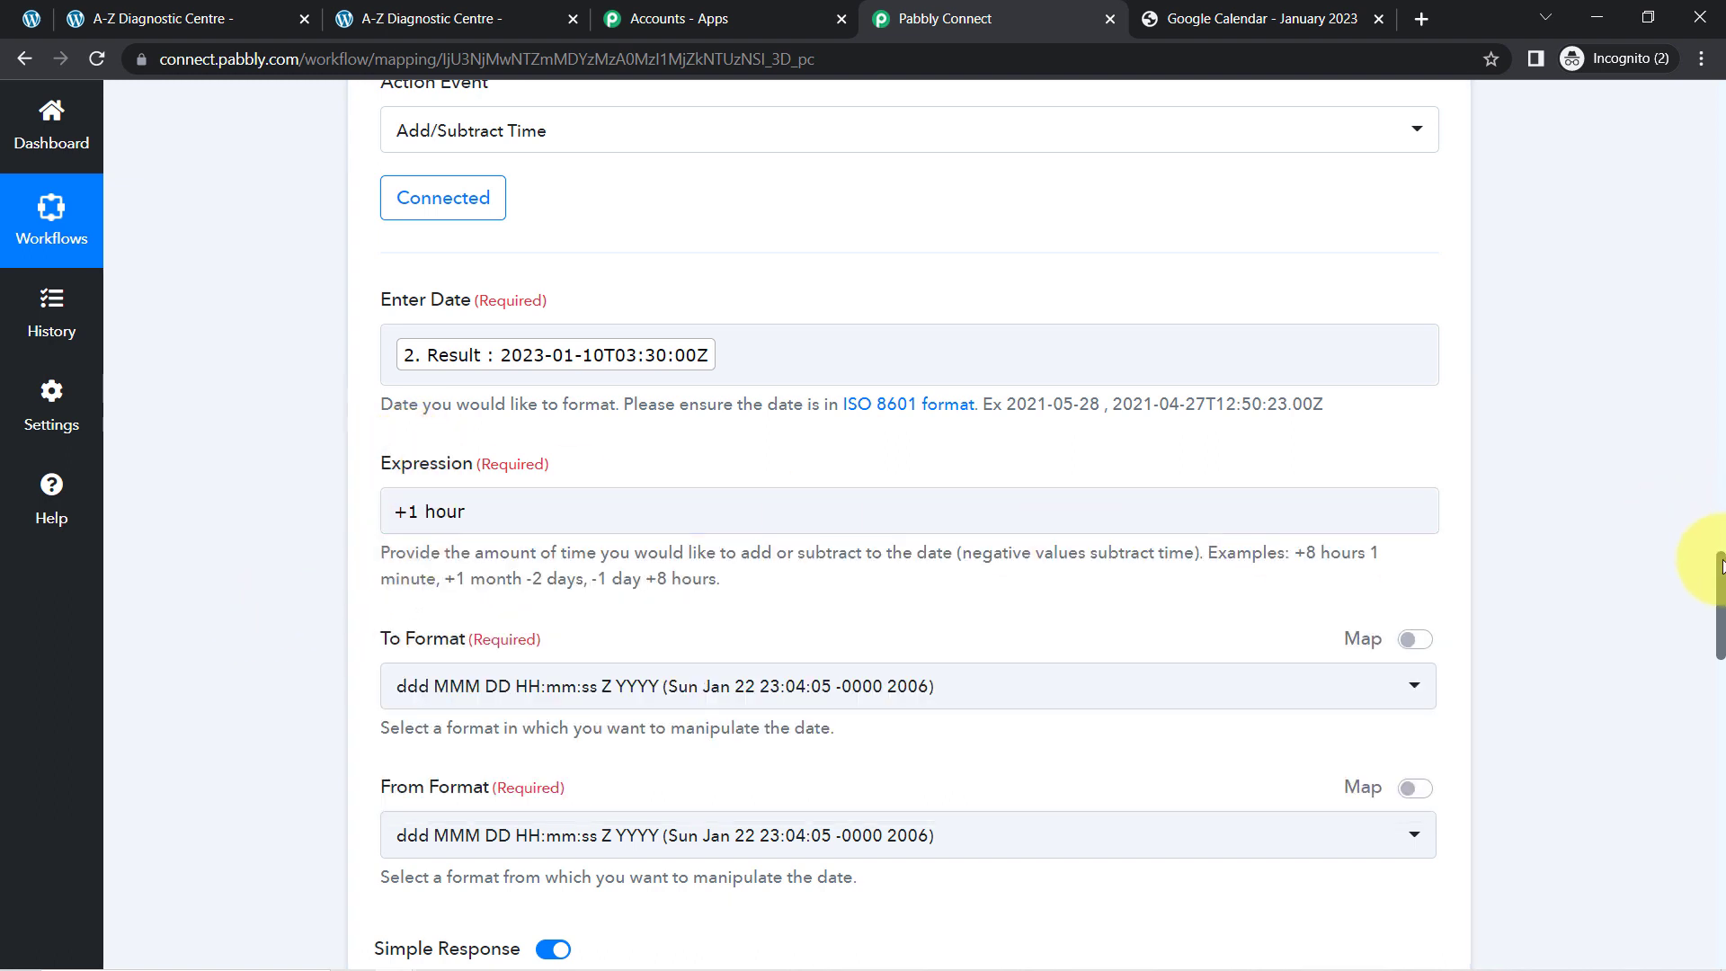
- Set both To Format and From Format to YYYY-MM-DDTHH:mm:ssZ, and save and send a test request
drag(1720, 566, 1721, 596)
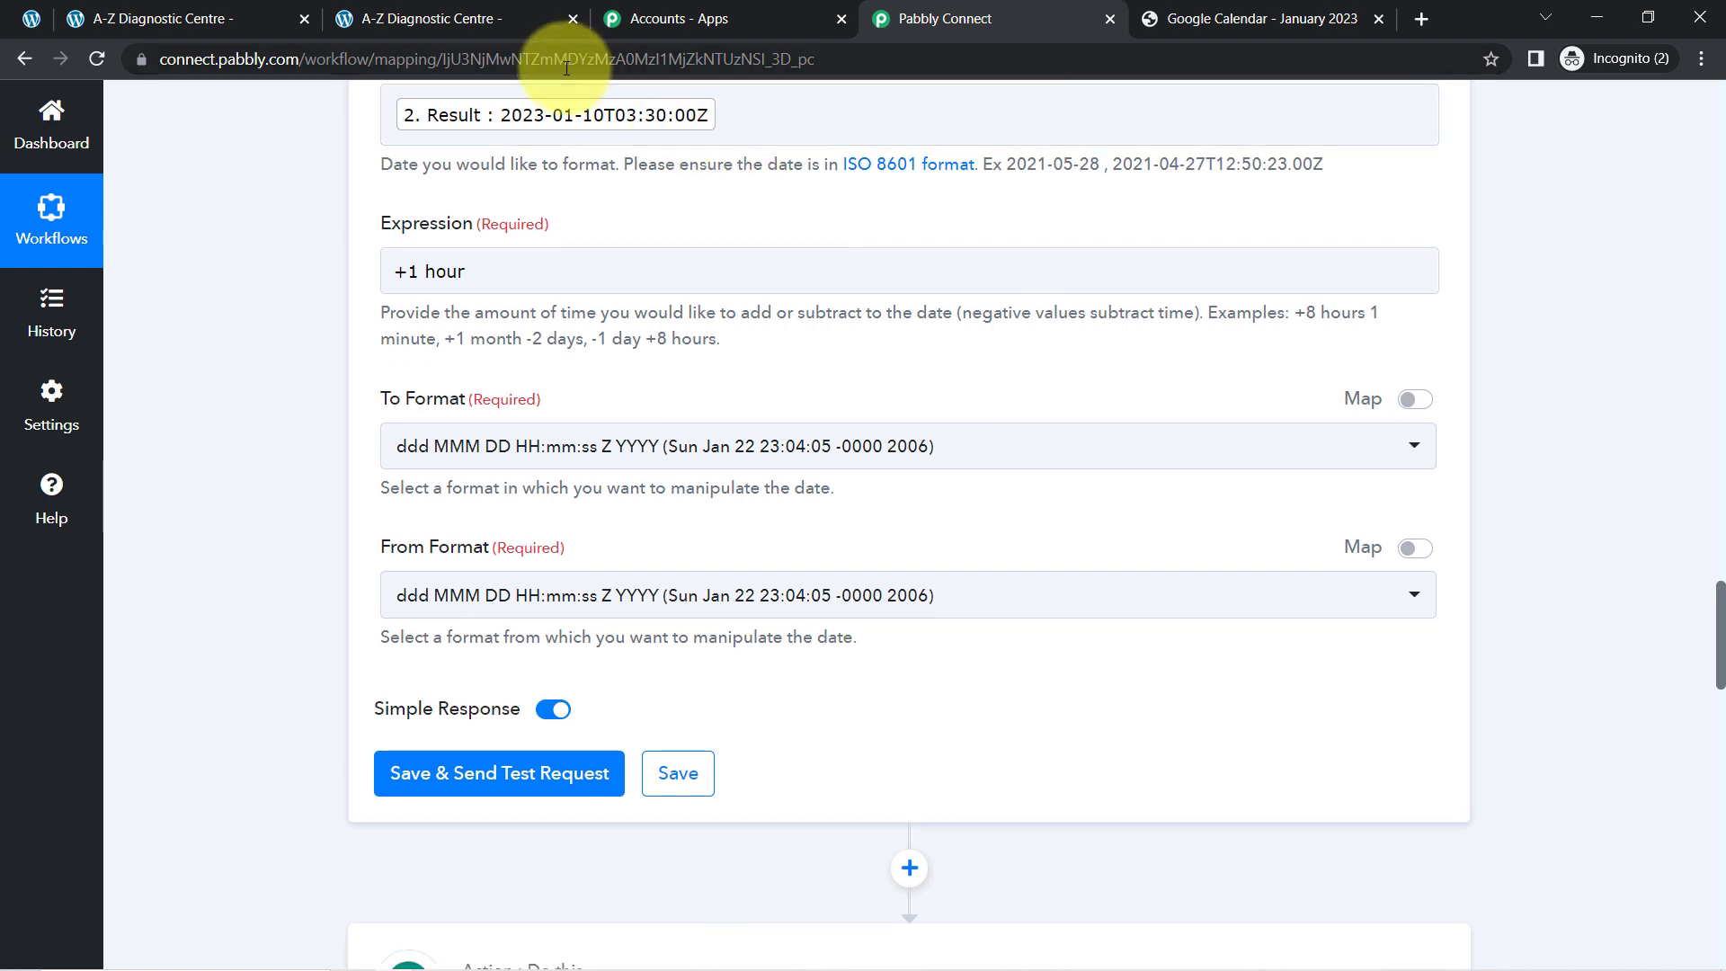
click(515, 142)
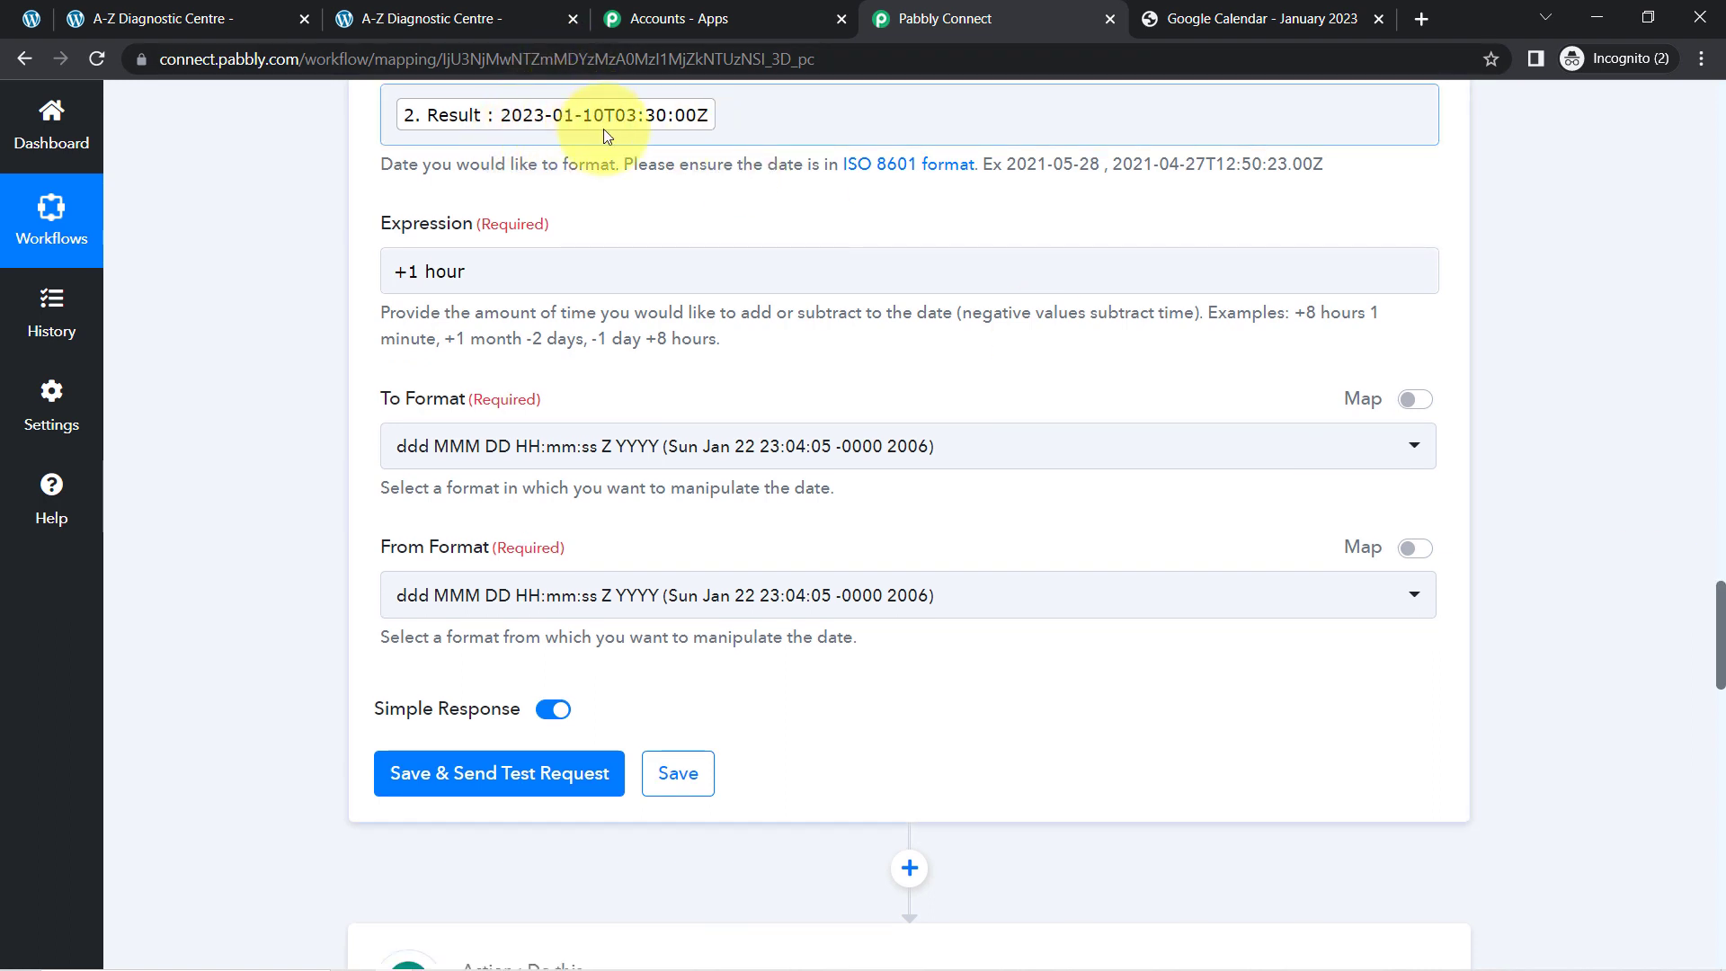
click(597, 444)
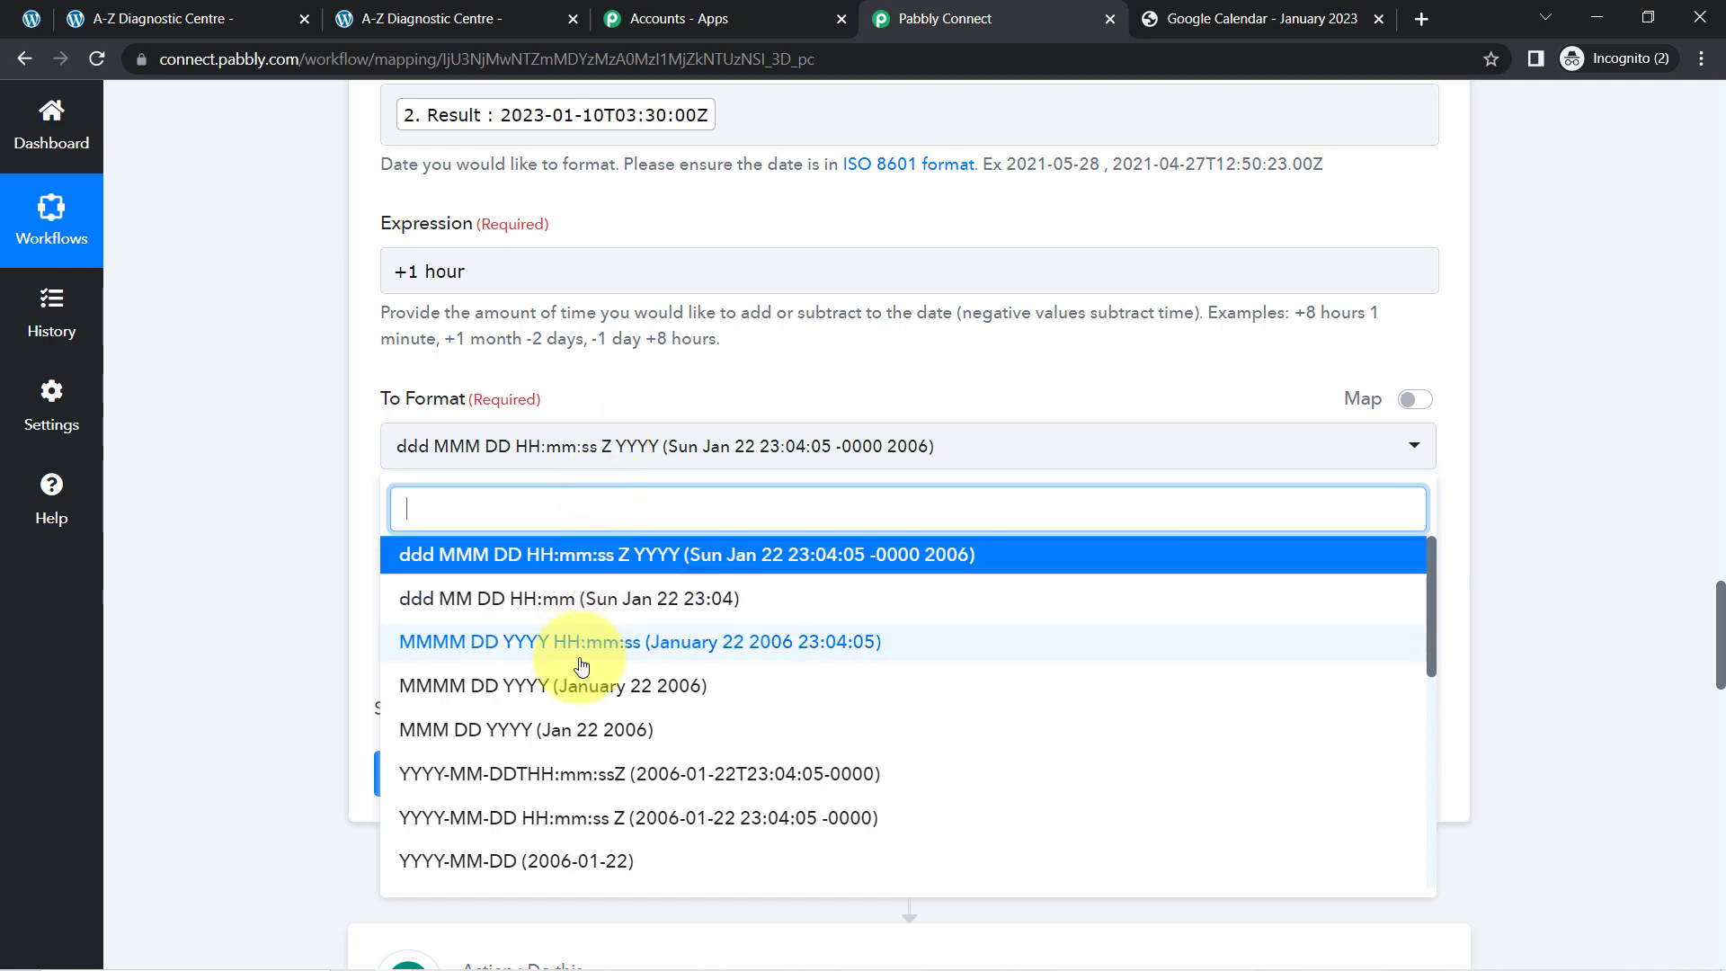
click(665, 787)
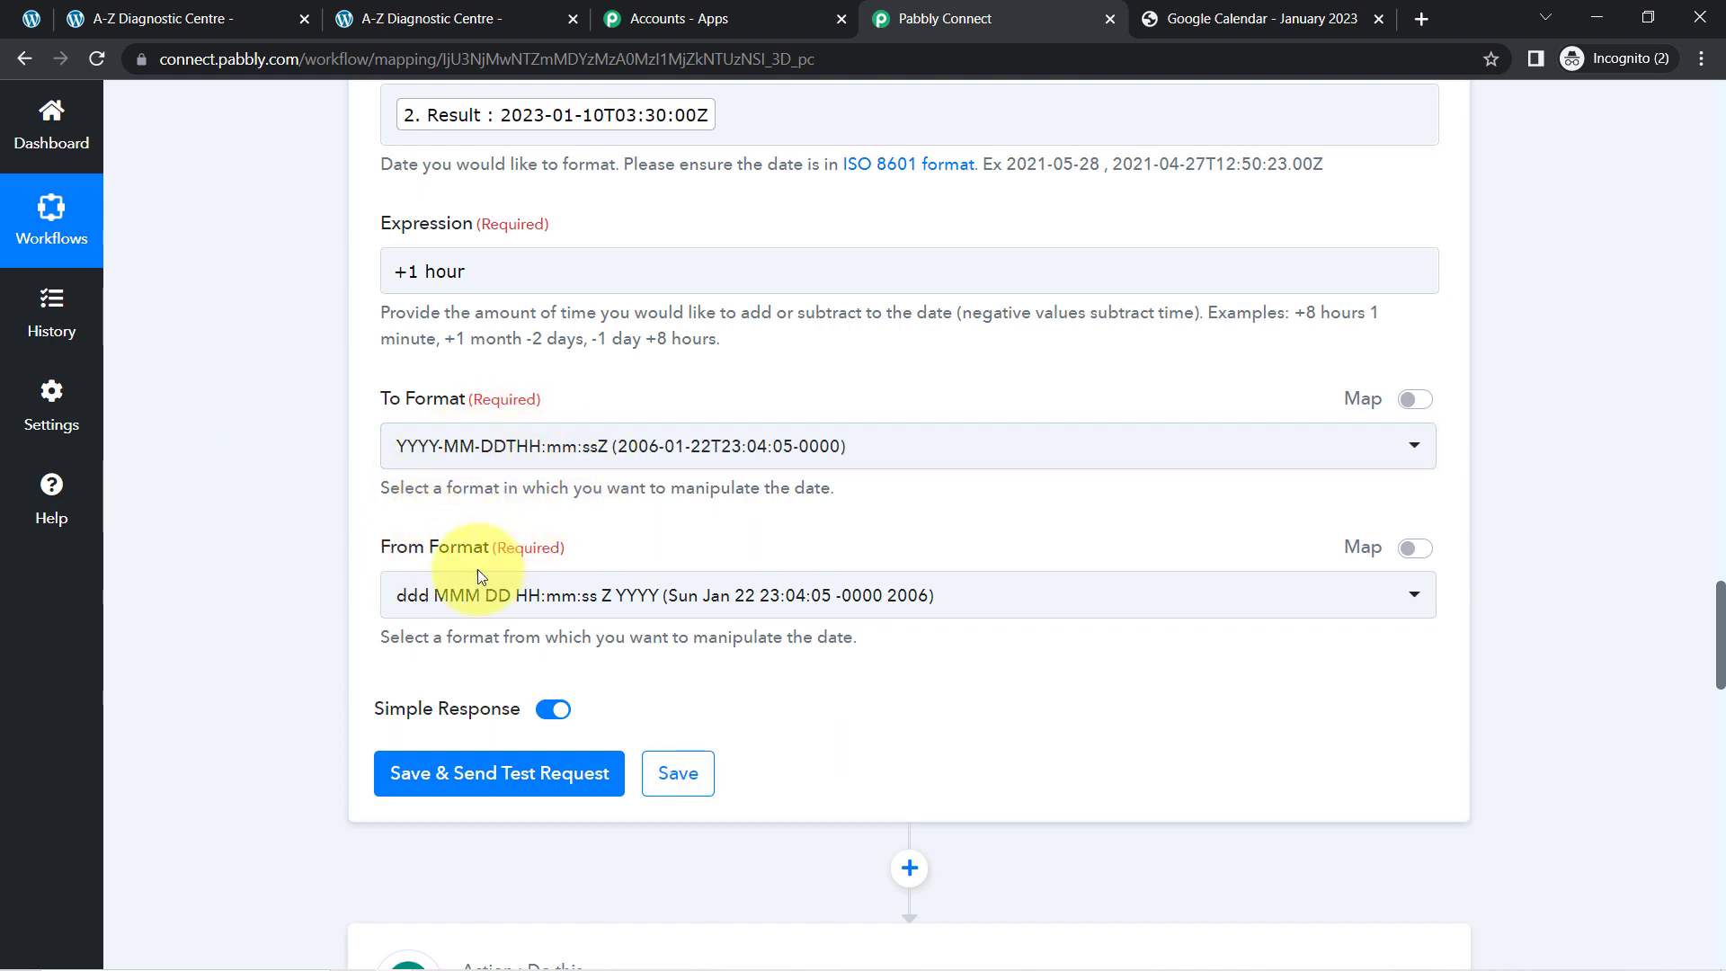
click(482, 593)
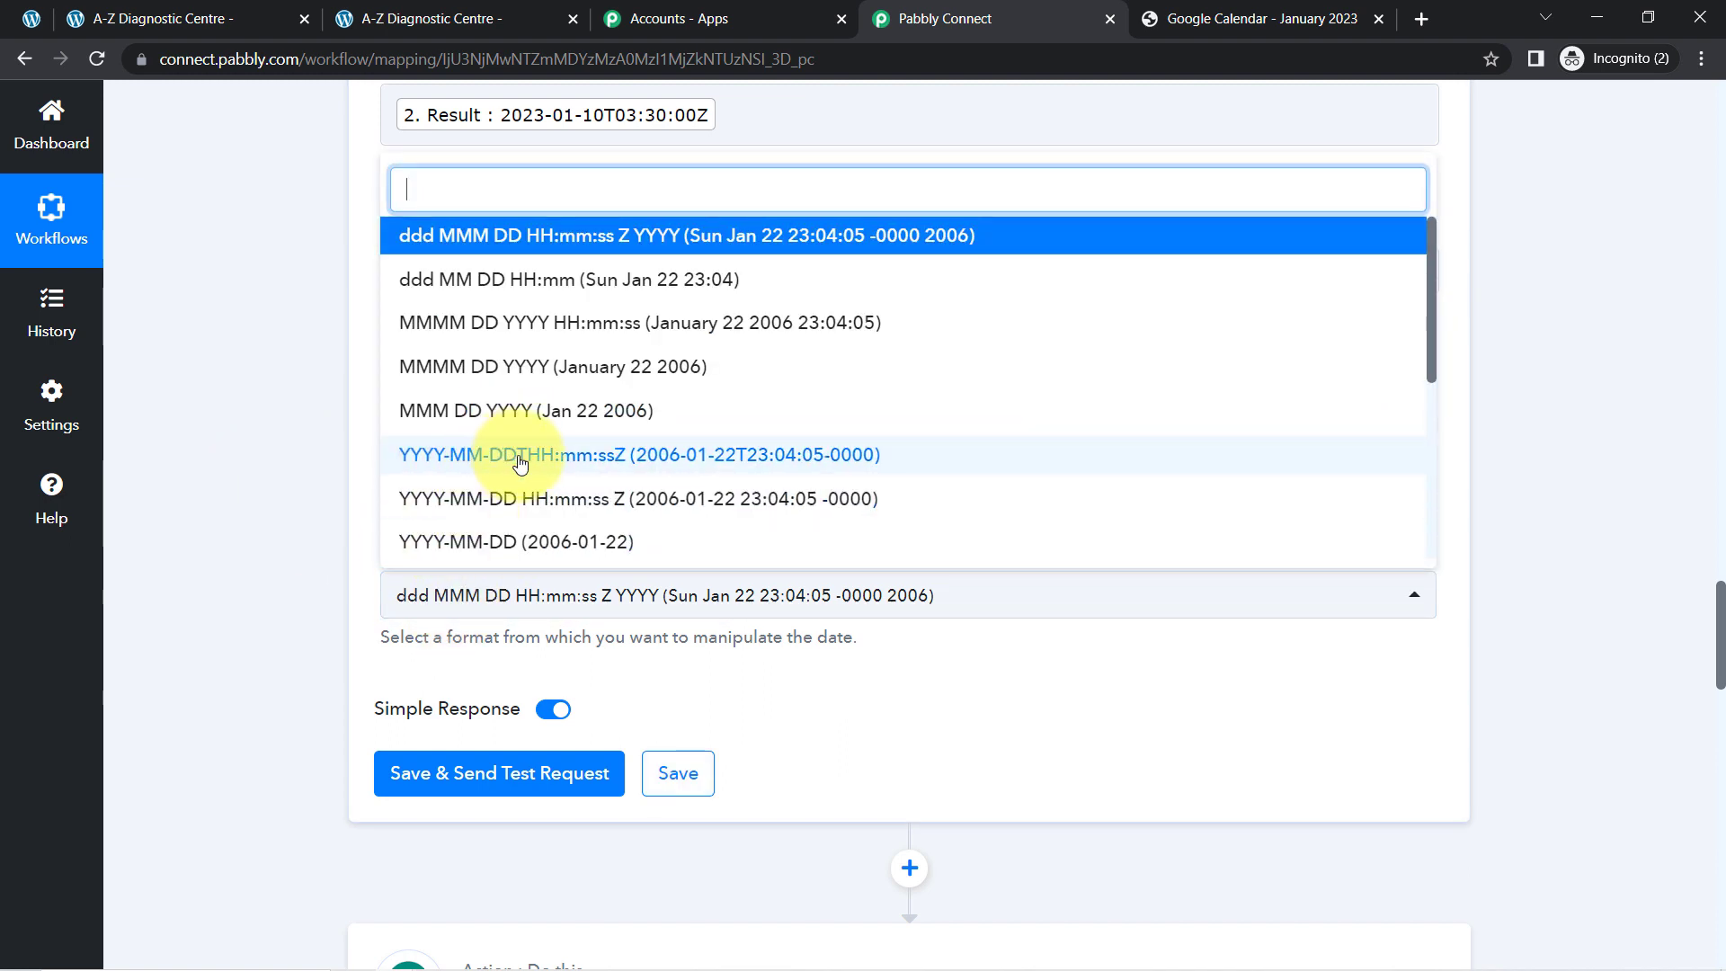
click(563, 457)
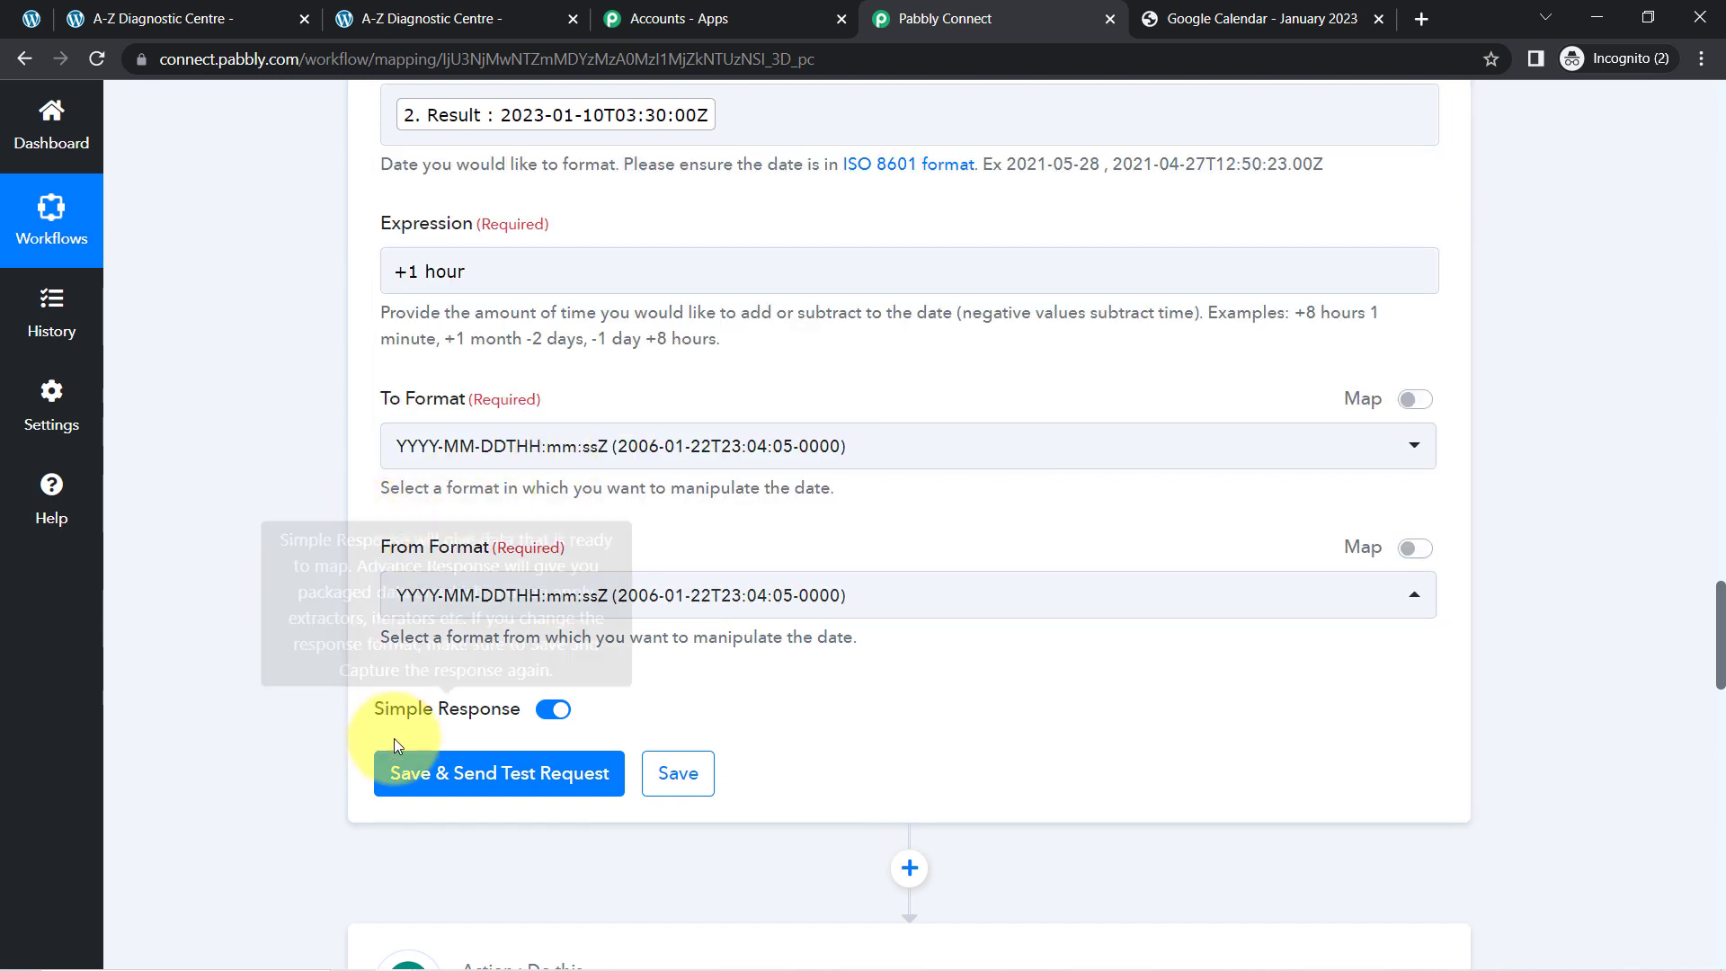
click(414, 773)
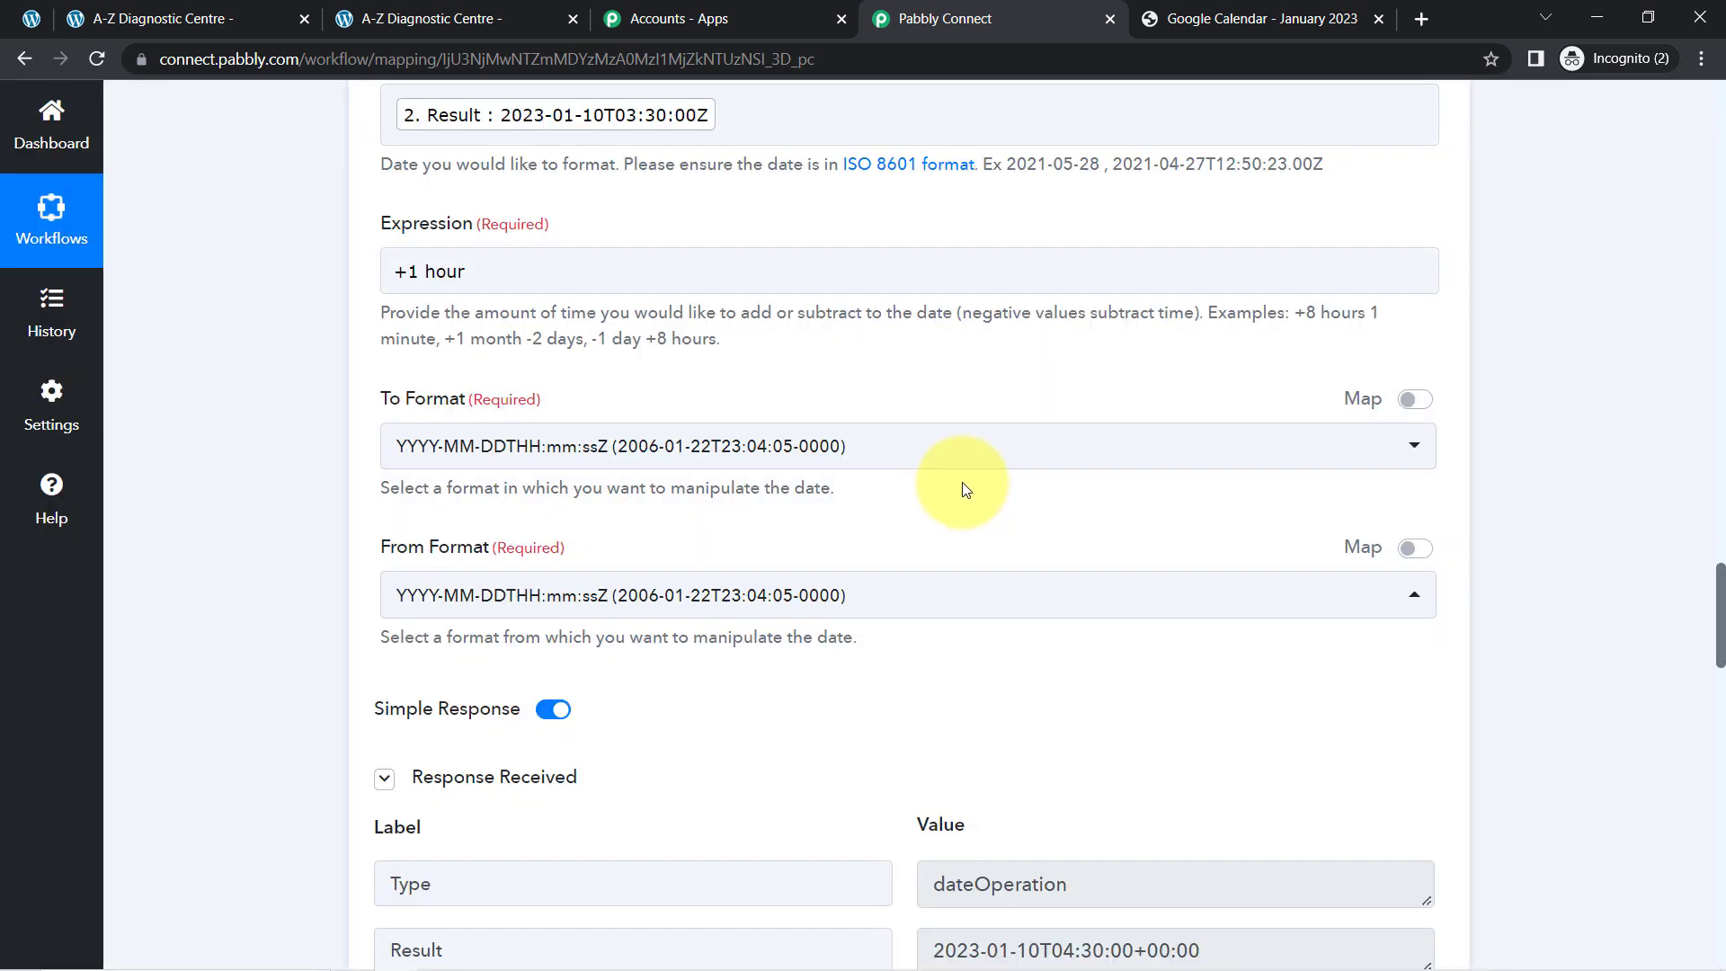
- Compare the Add/Subtract Time action's Result with the Result of the first formatter
drag(1719, 647, 1719, 676)
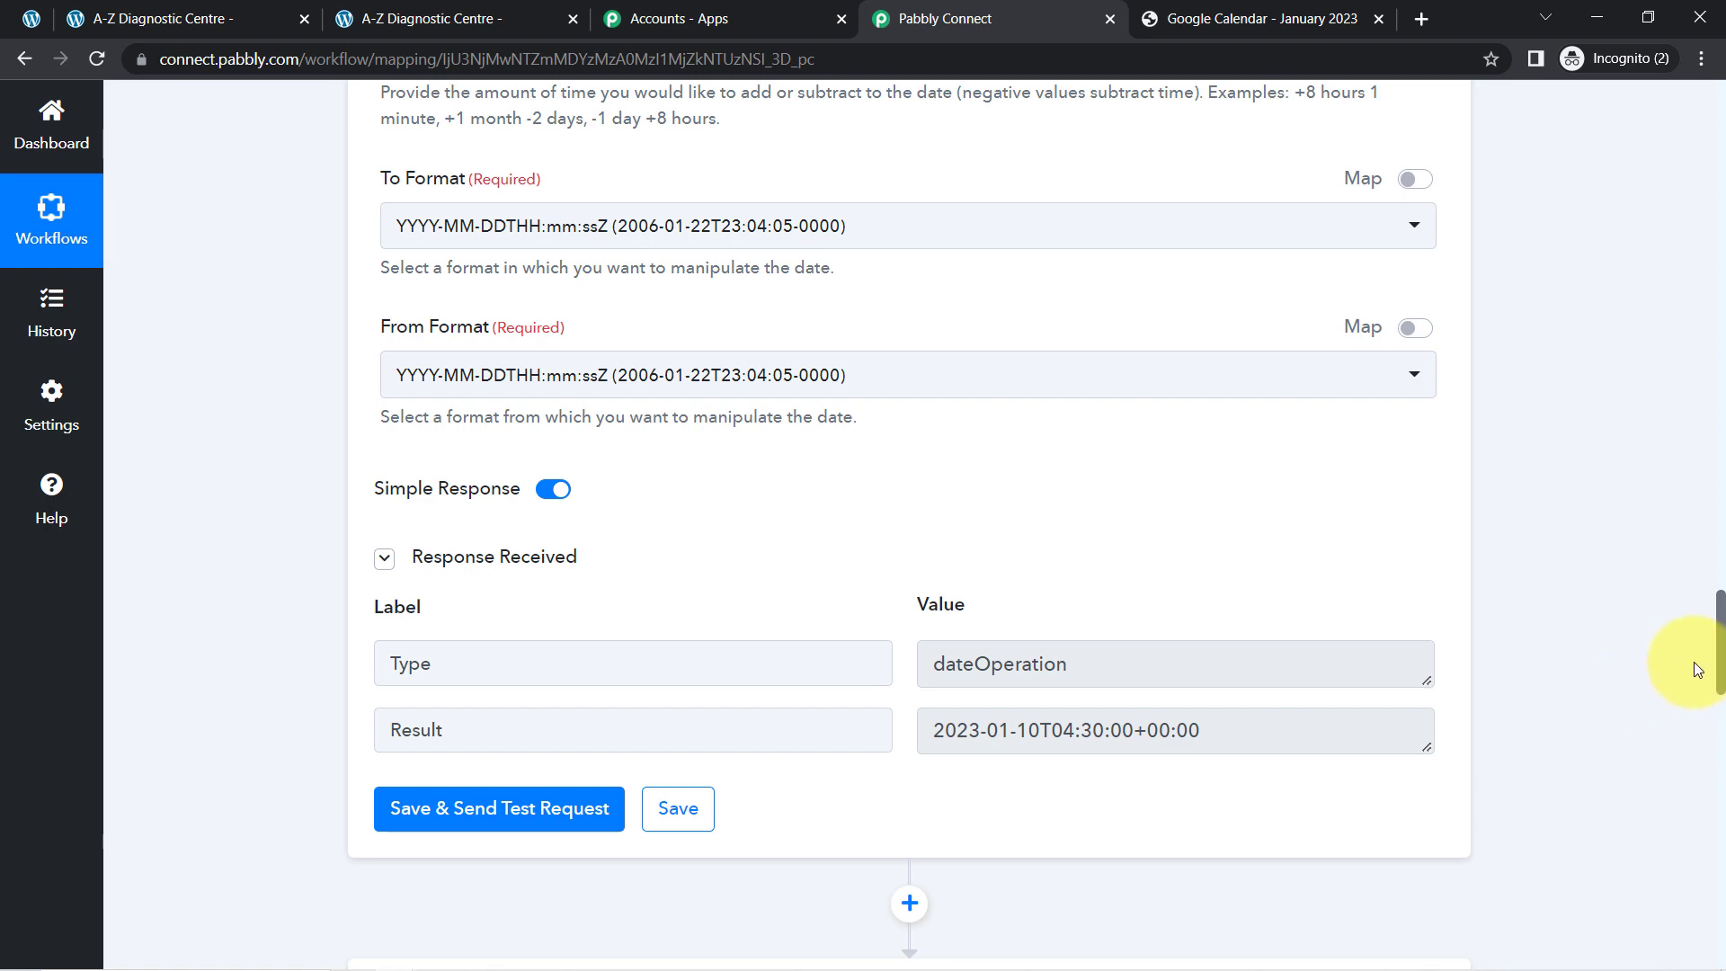
scroll(1703, 539, up, 13)
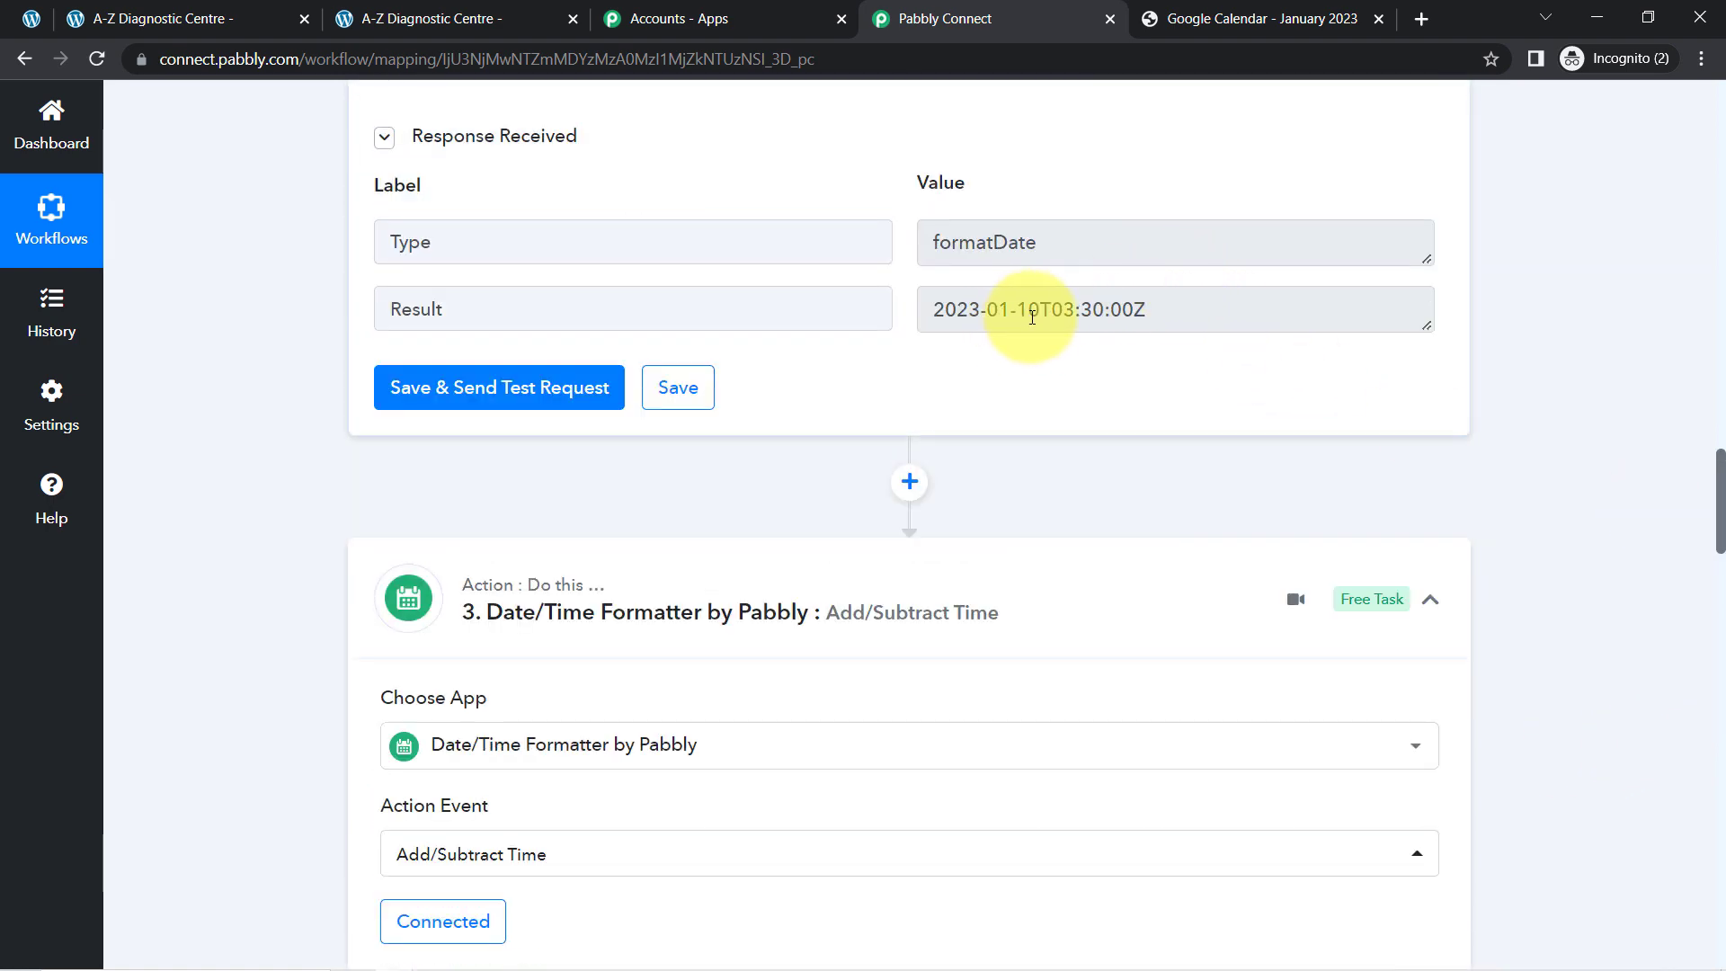
drag(1032, 316, 1124, 309)
drag(1719, 491, 1694, 636)
drag(935, 709, 1193, 716)
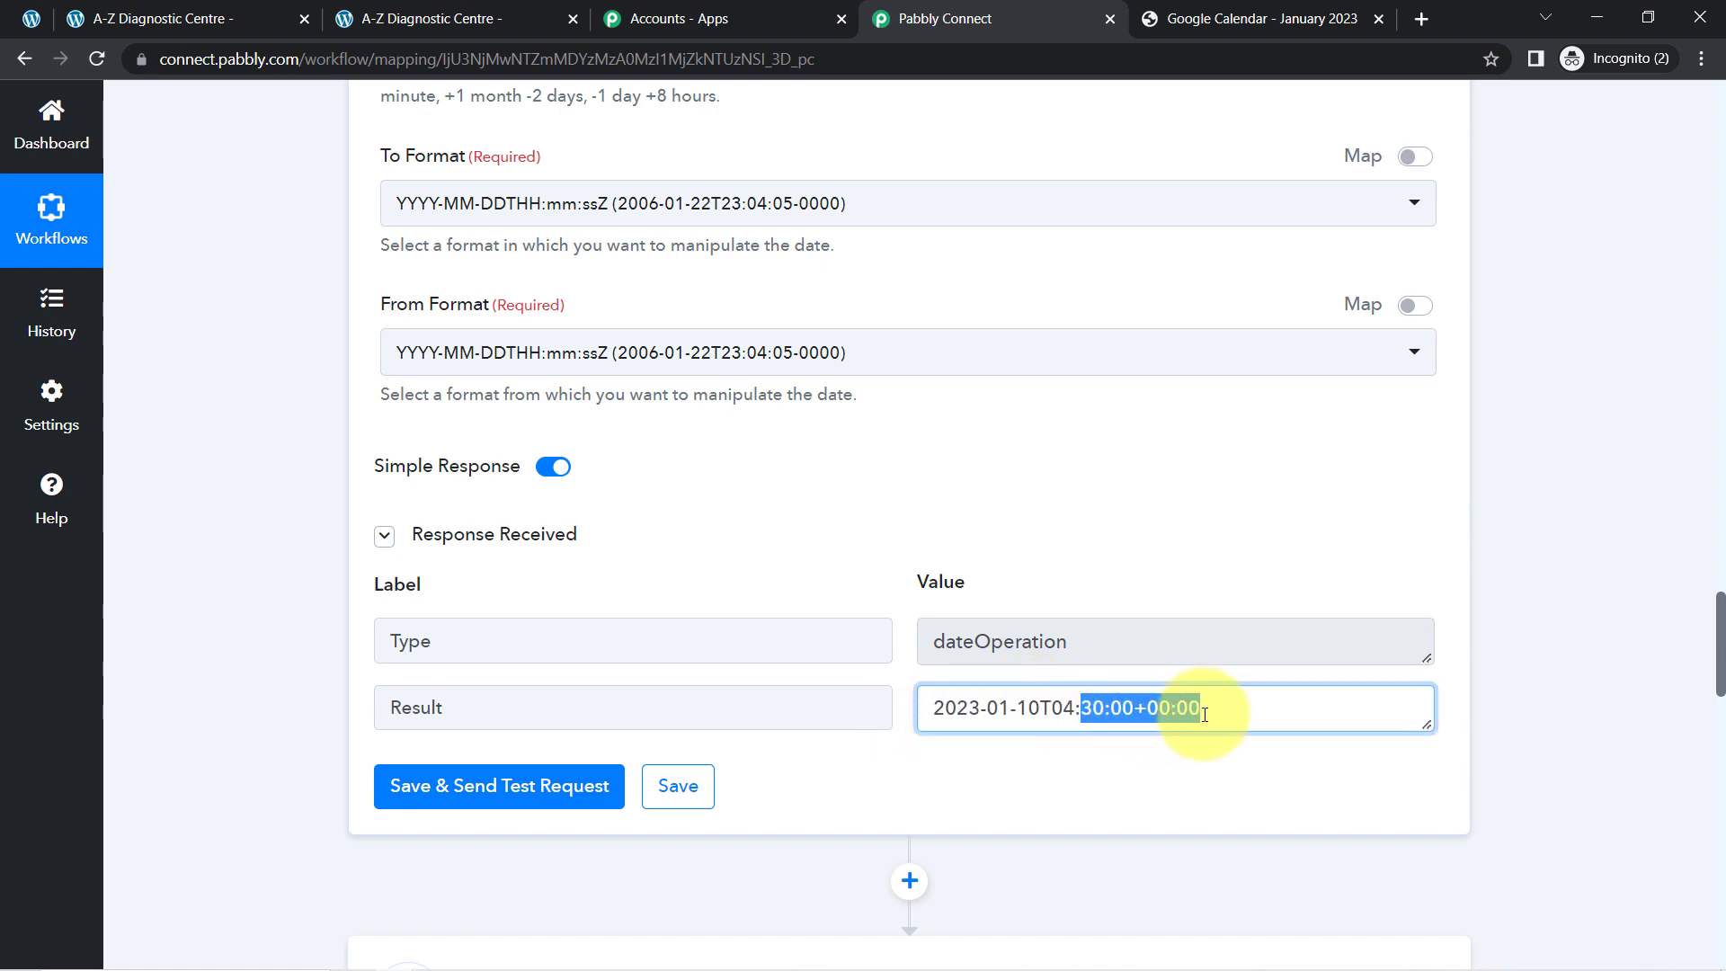
click(1686, 674)
- Try to save the Google Meet scheduling action with its Start and End fields left empty
drag(1722, 654, 1722, 839)
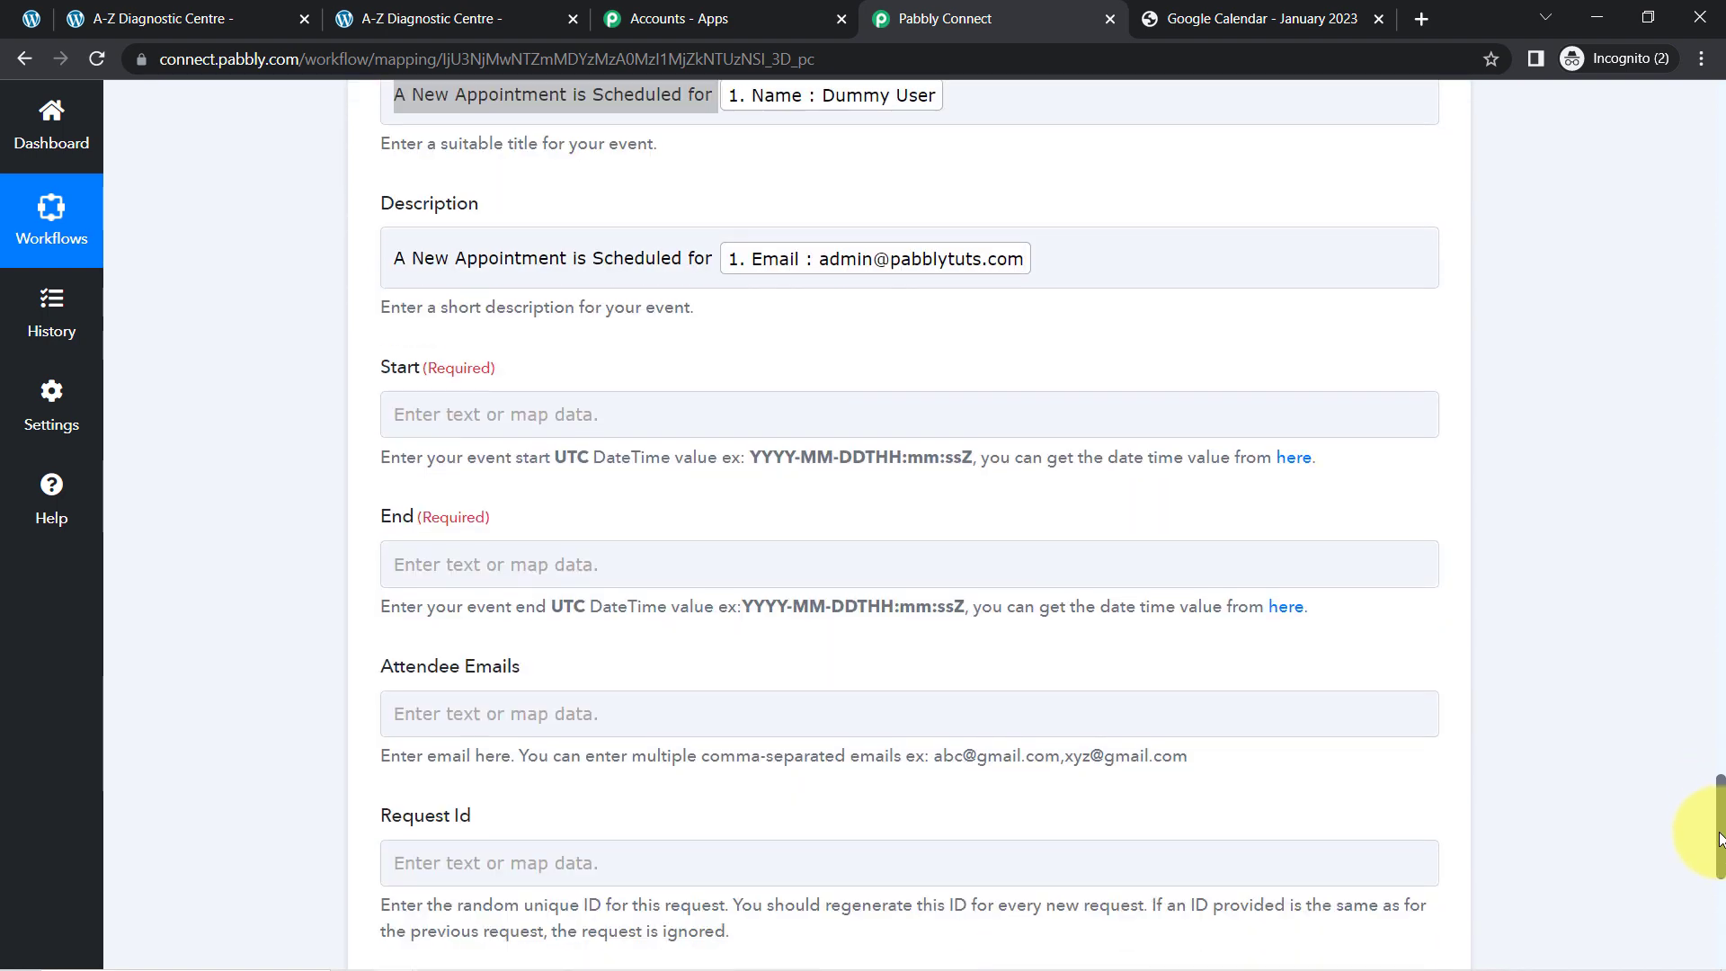
click(597, 415)
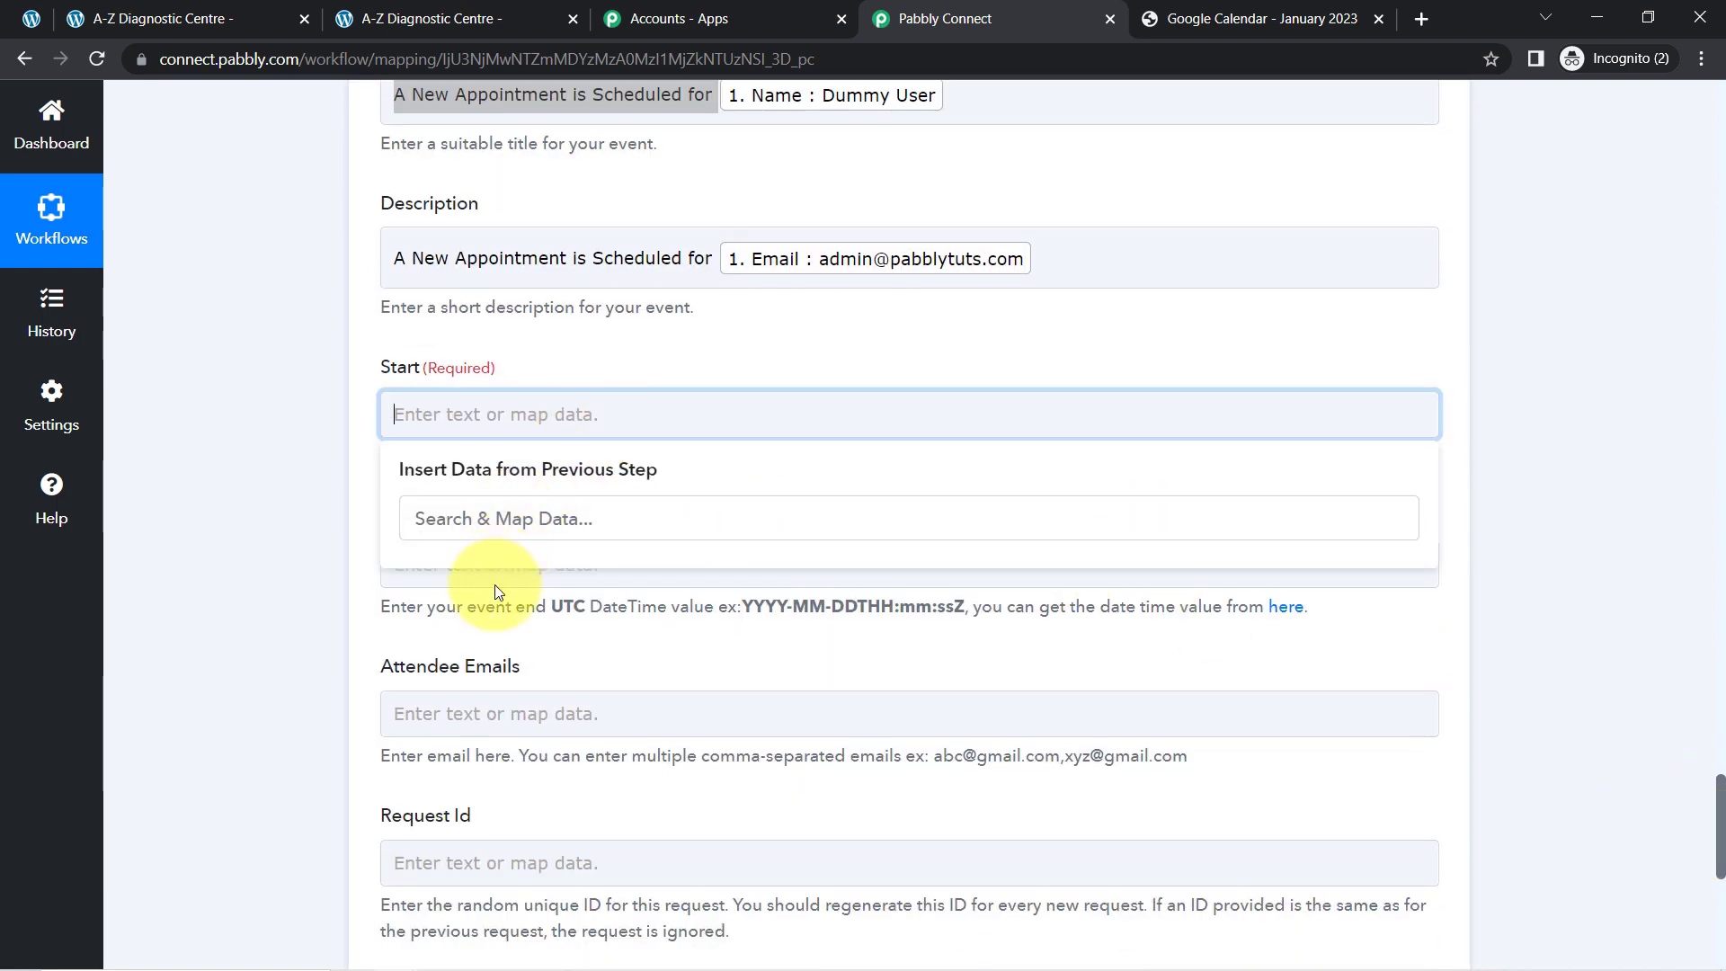
click(315, 547)
click(479, 415)
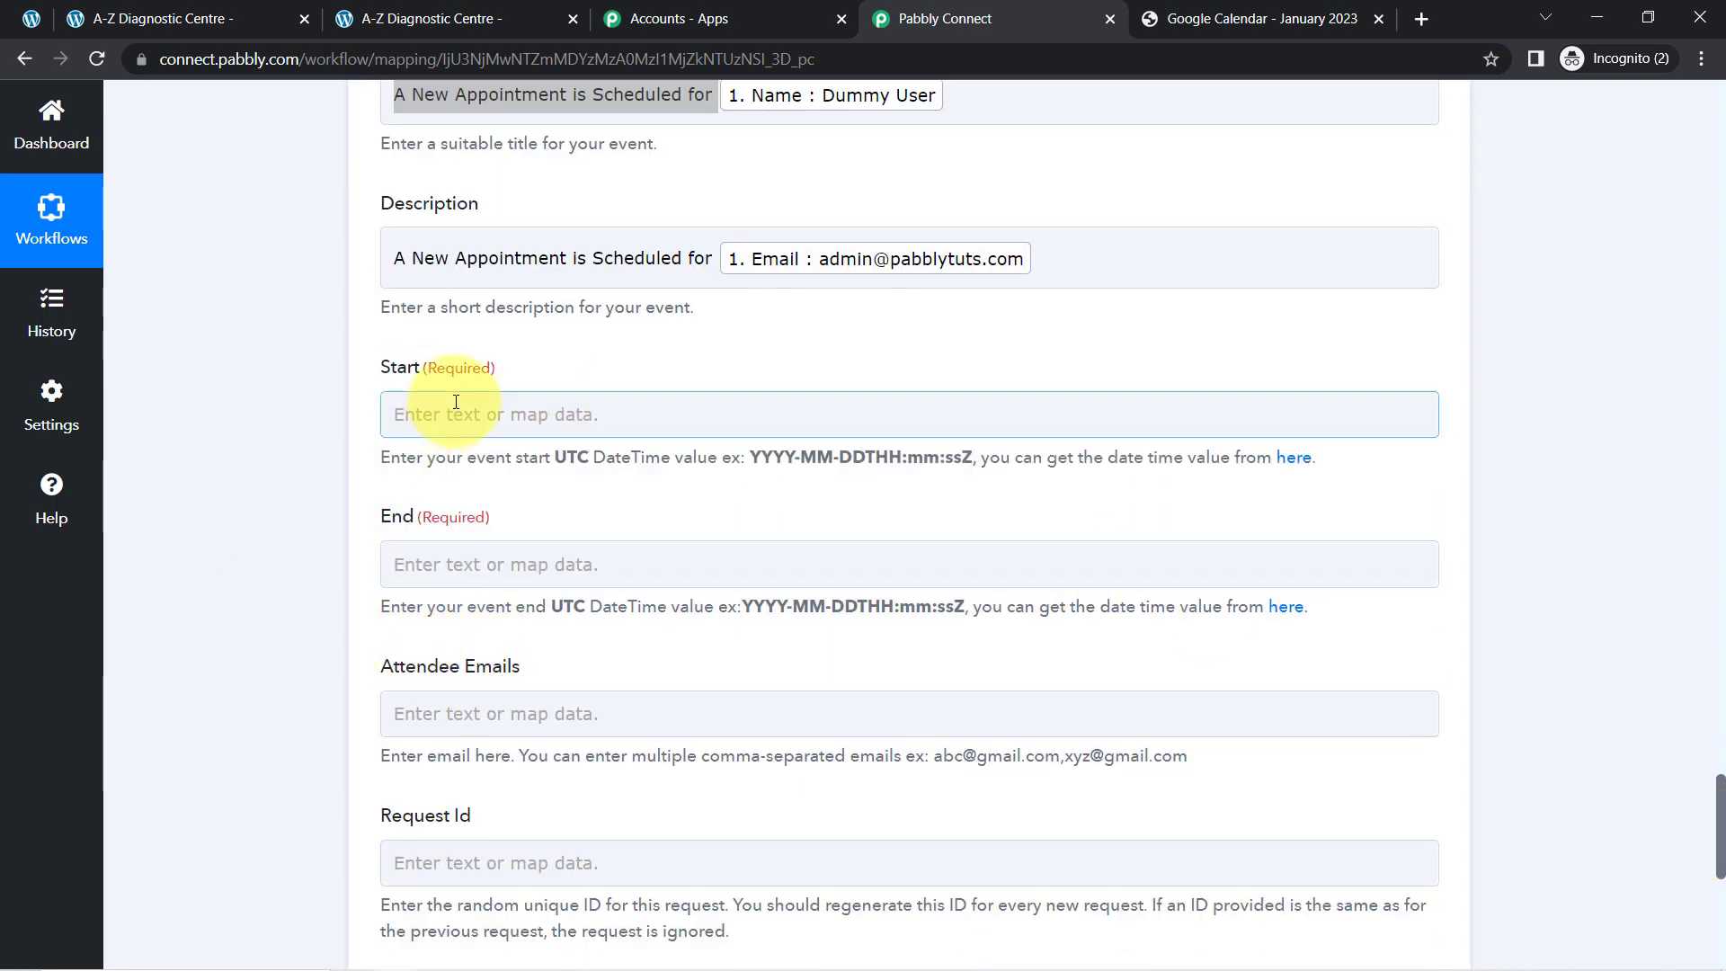
click(346, 534)
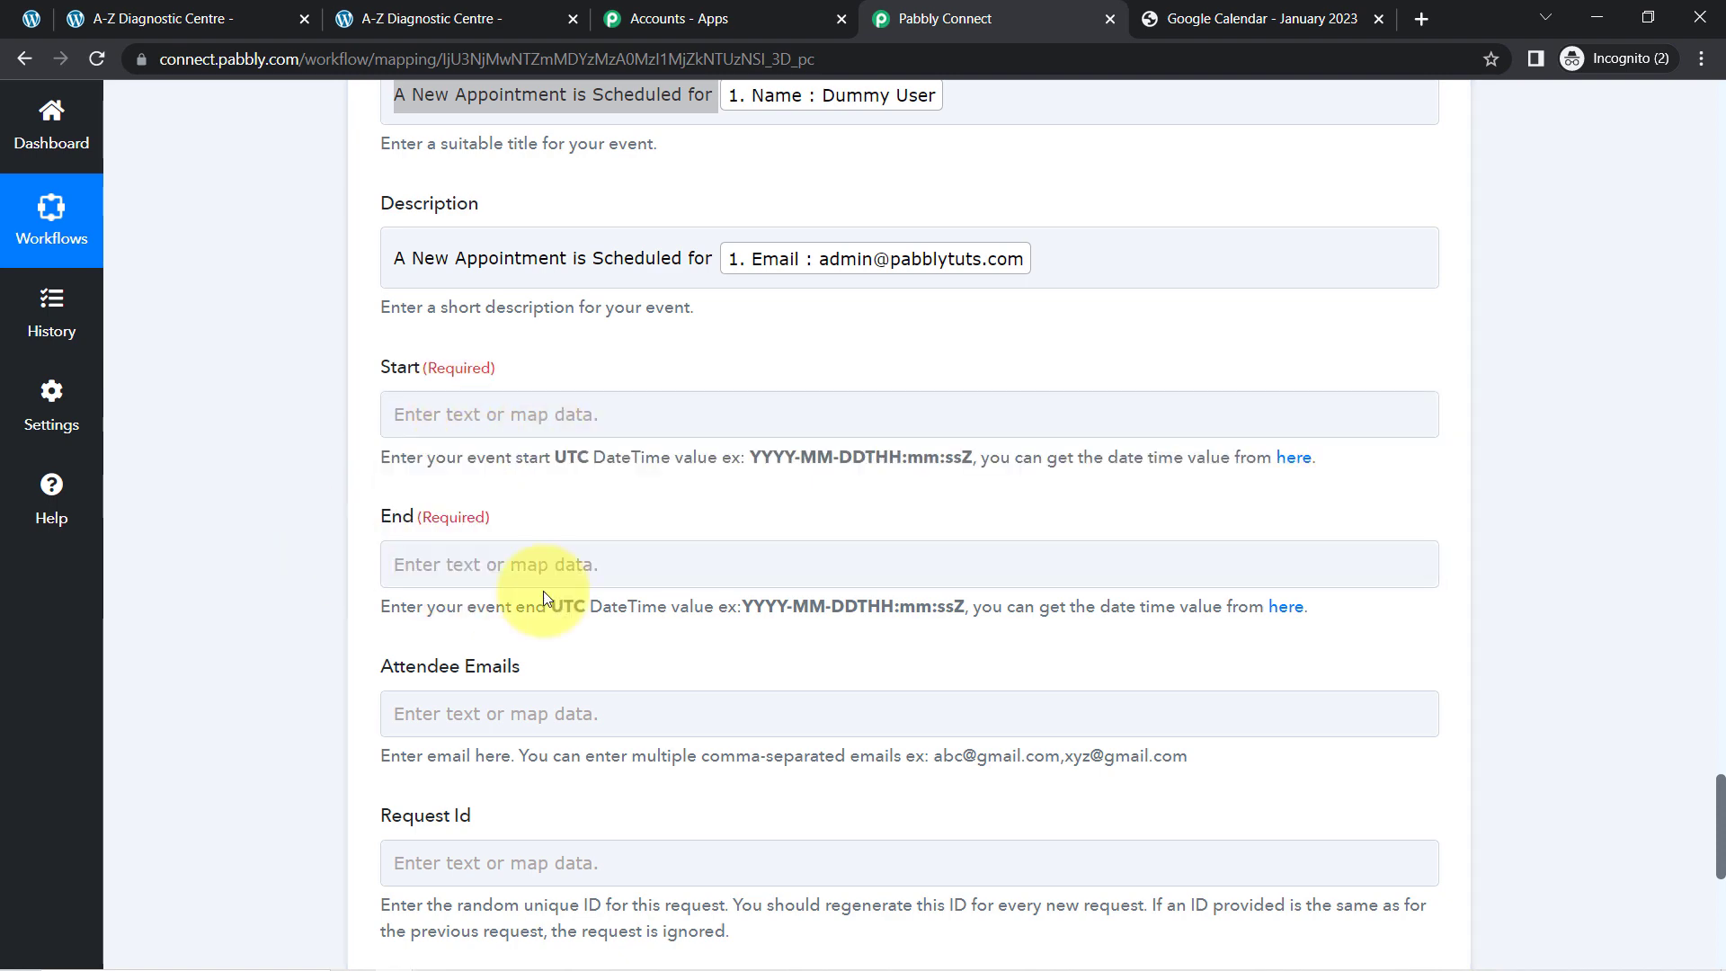
scroll(1718, 815, down, 5)
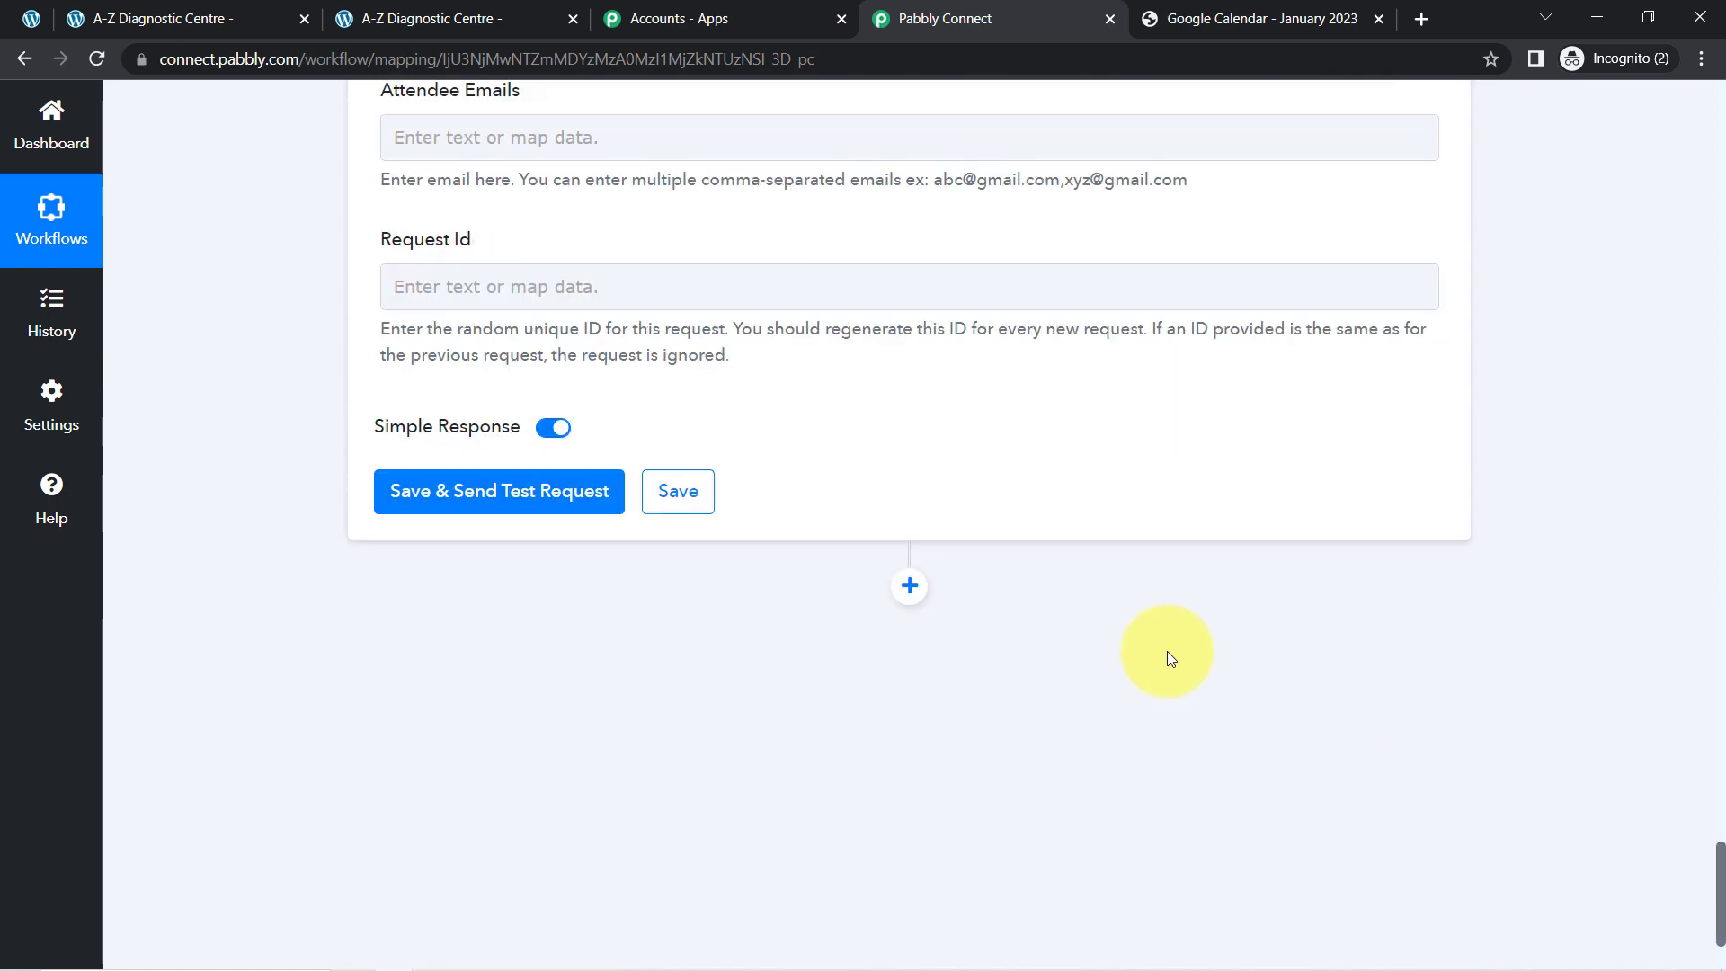
click(685, 505)
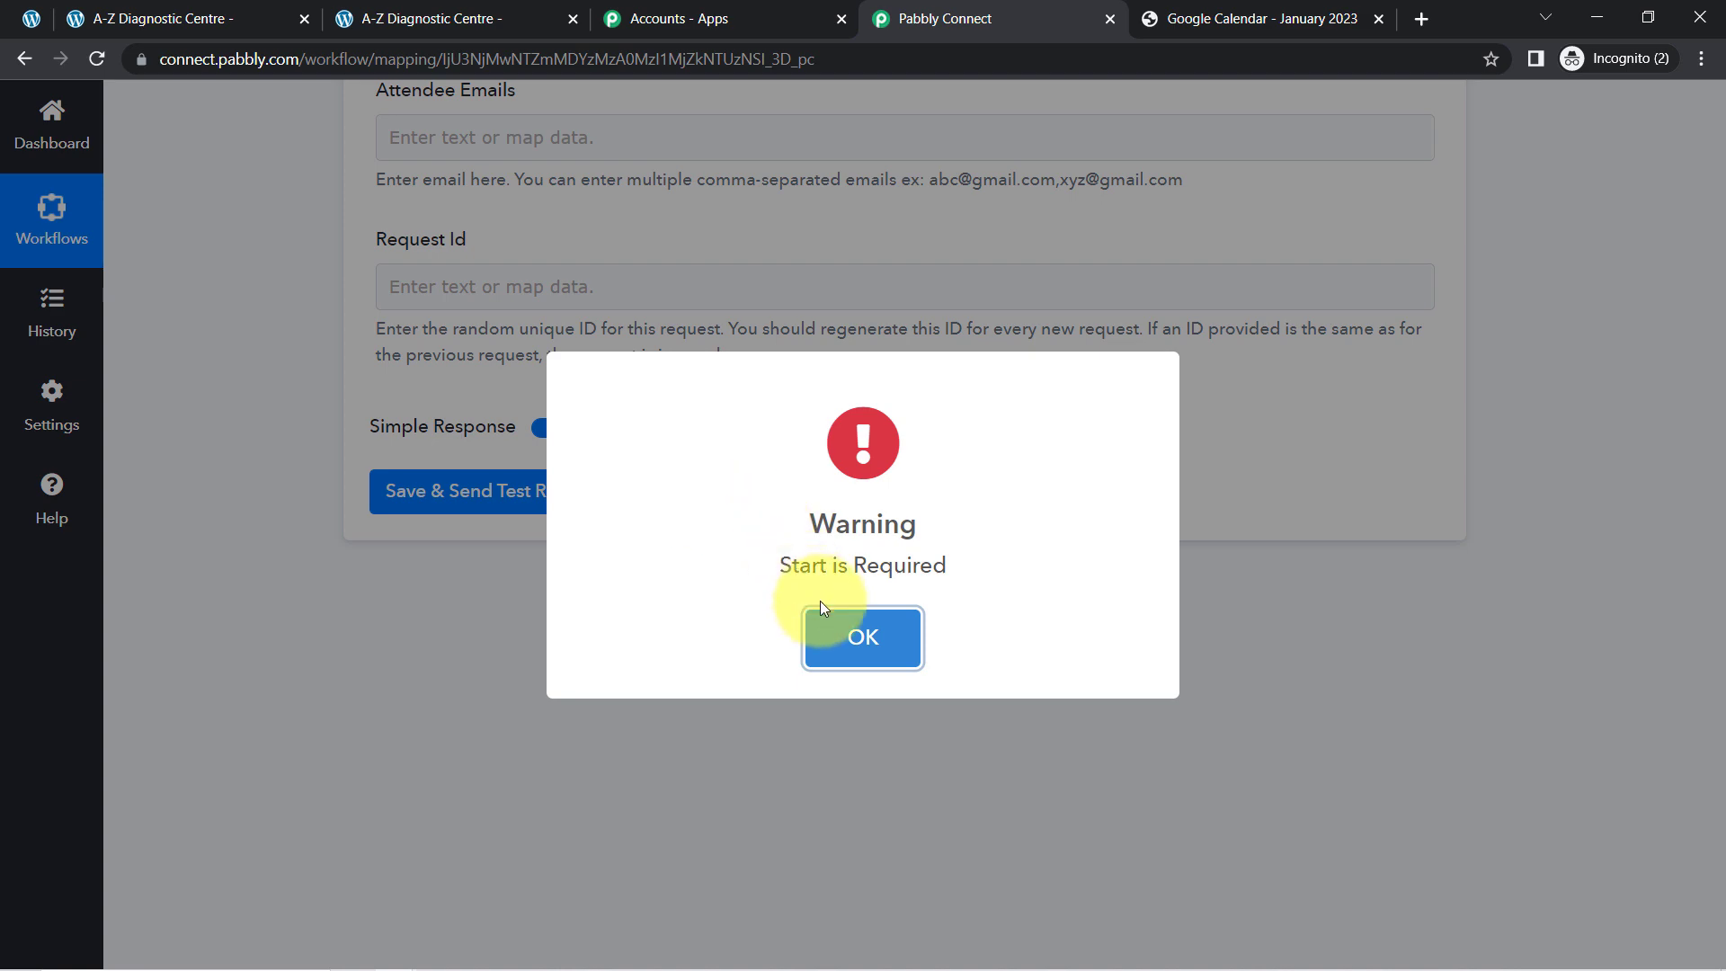
click(863, 640)
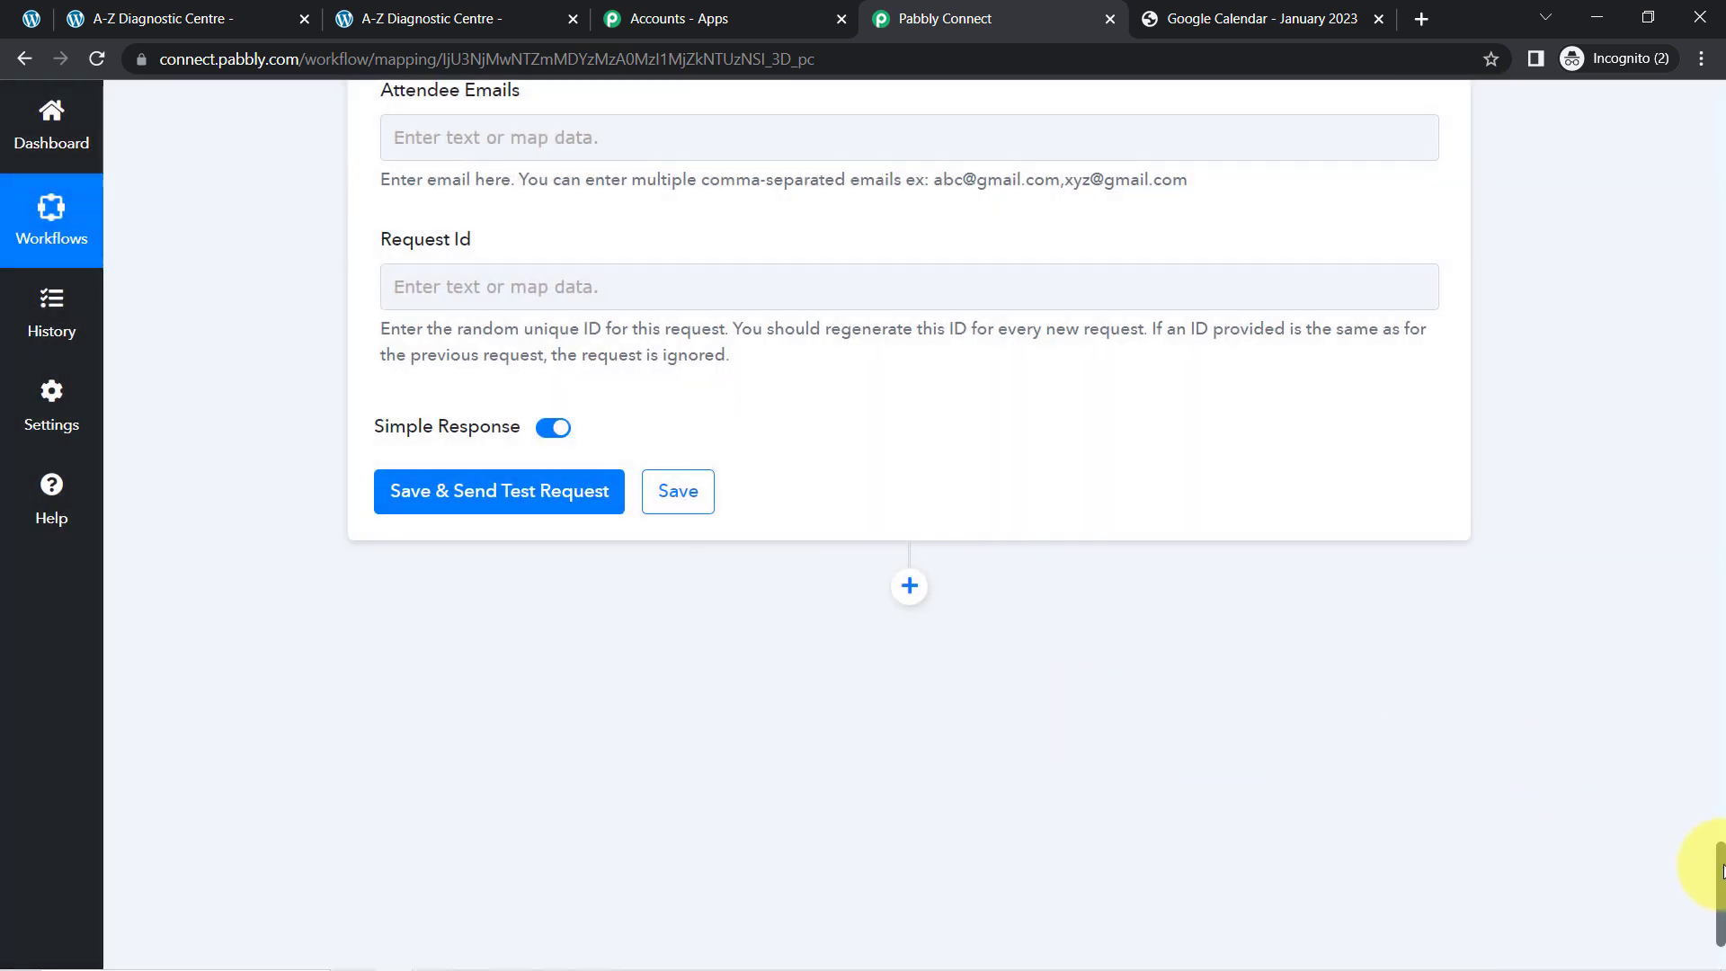
- Enter the placeholder value 1 in the event's Start and End fields and save the action
scroll(1699, 814, up, 5)
click(399, 272)
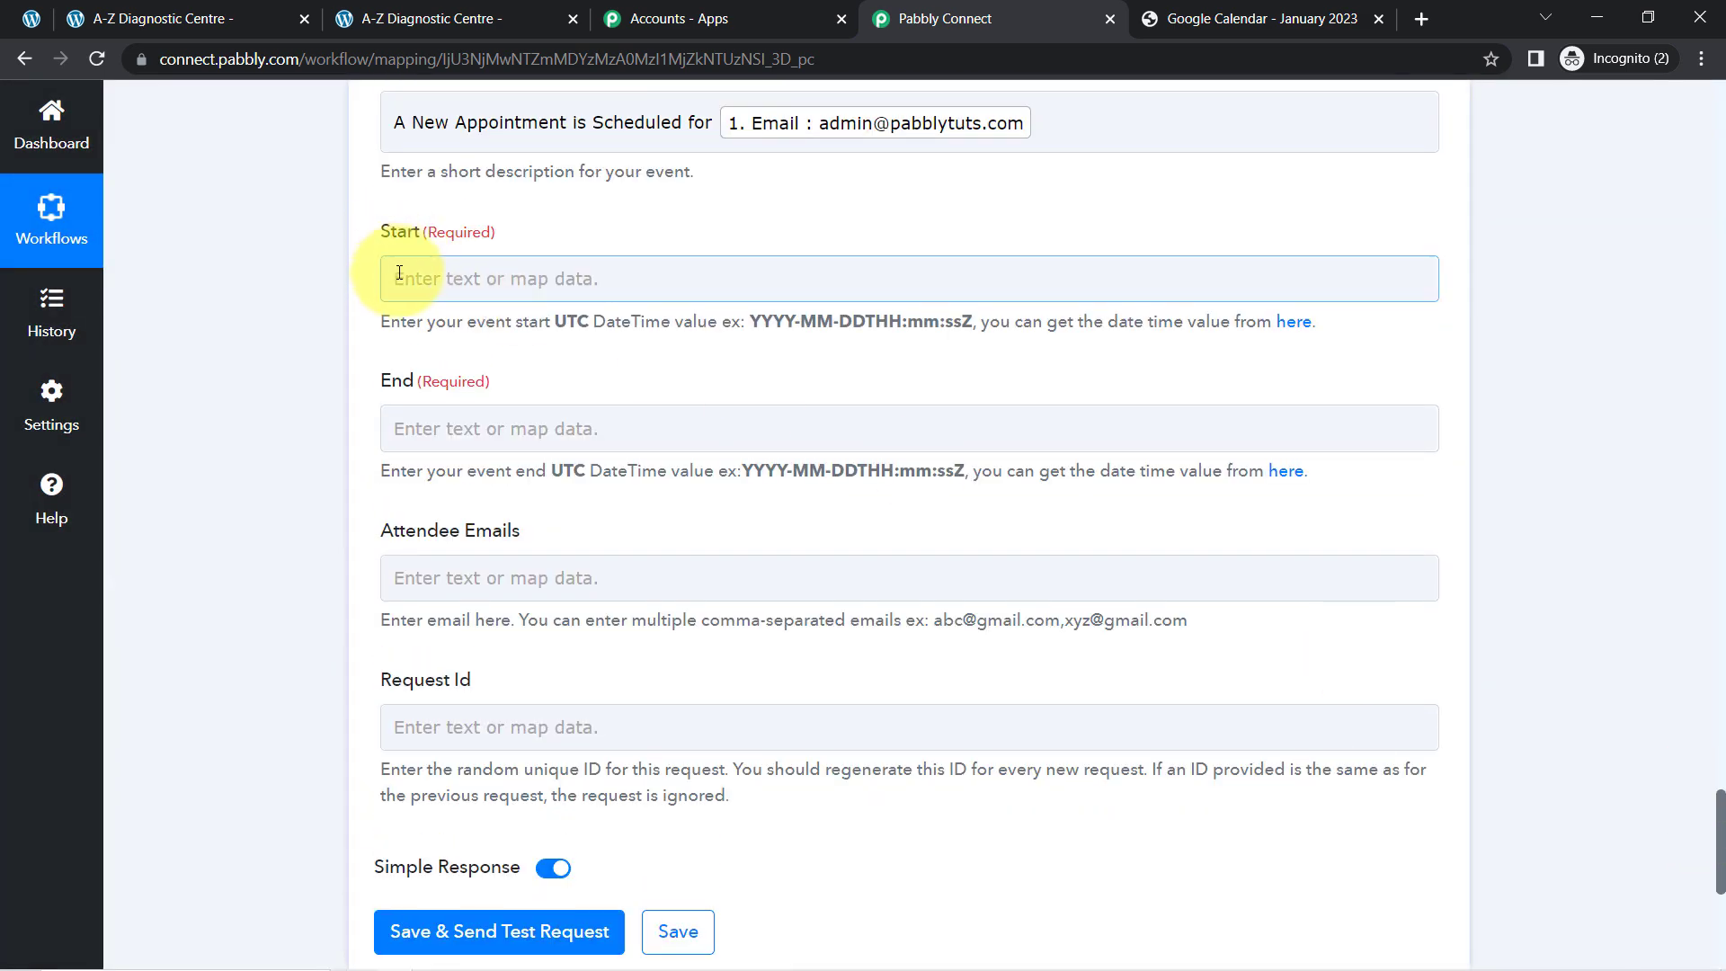
click(298, 341)
click(412, 280)
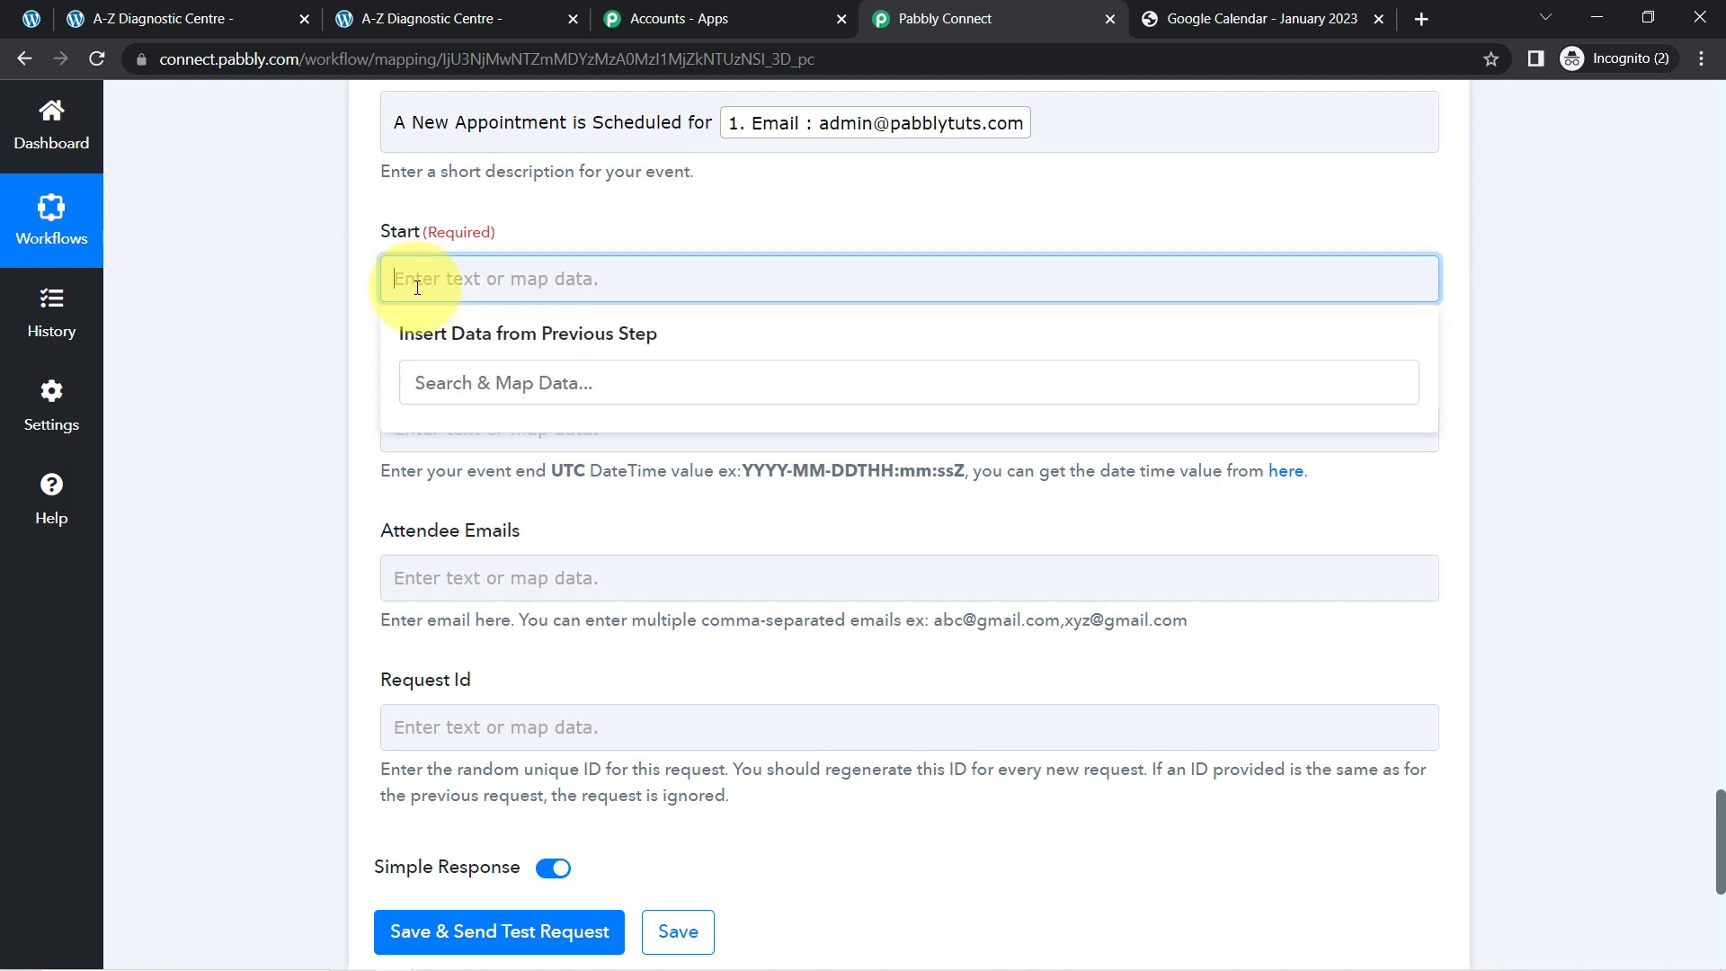
text(1)
click(340, 347)
click(455, 426)
text(1)
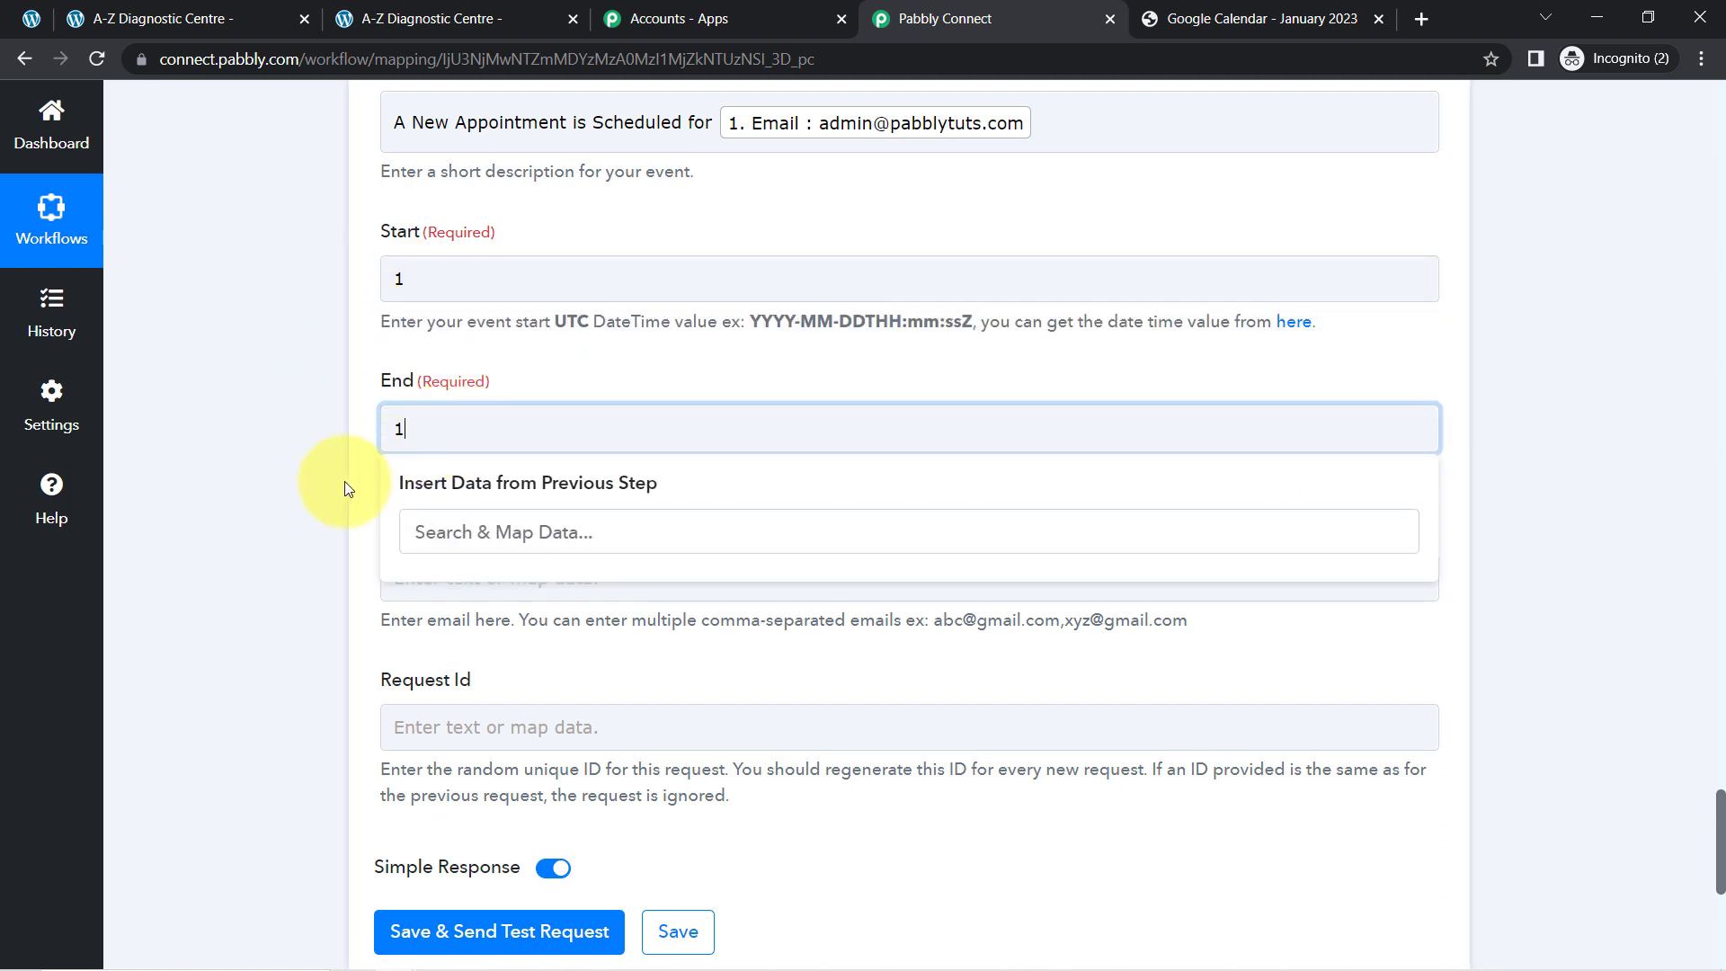
click(298, 505)
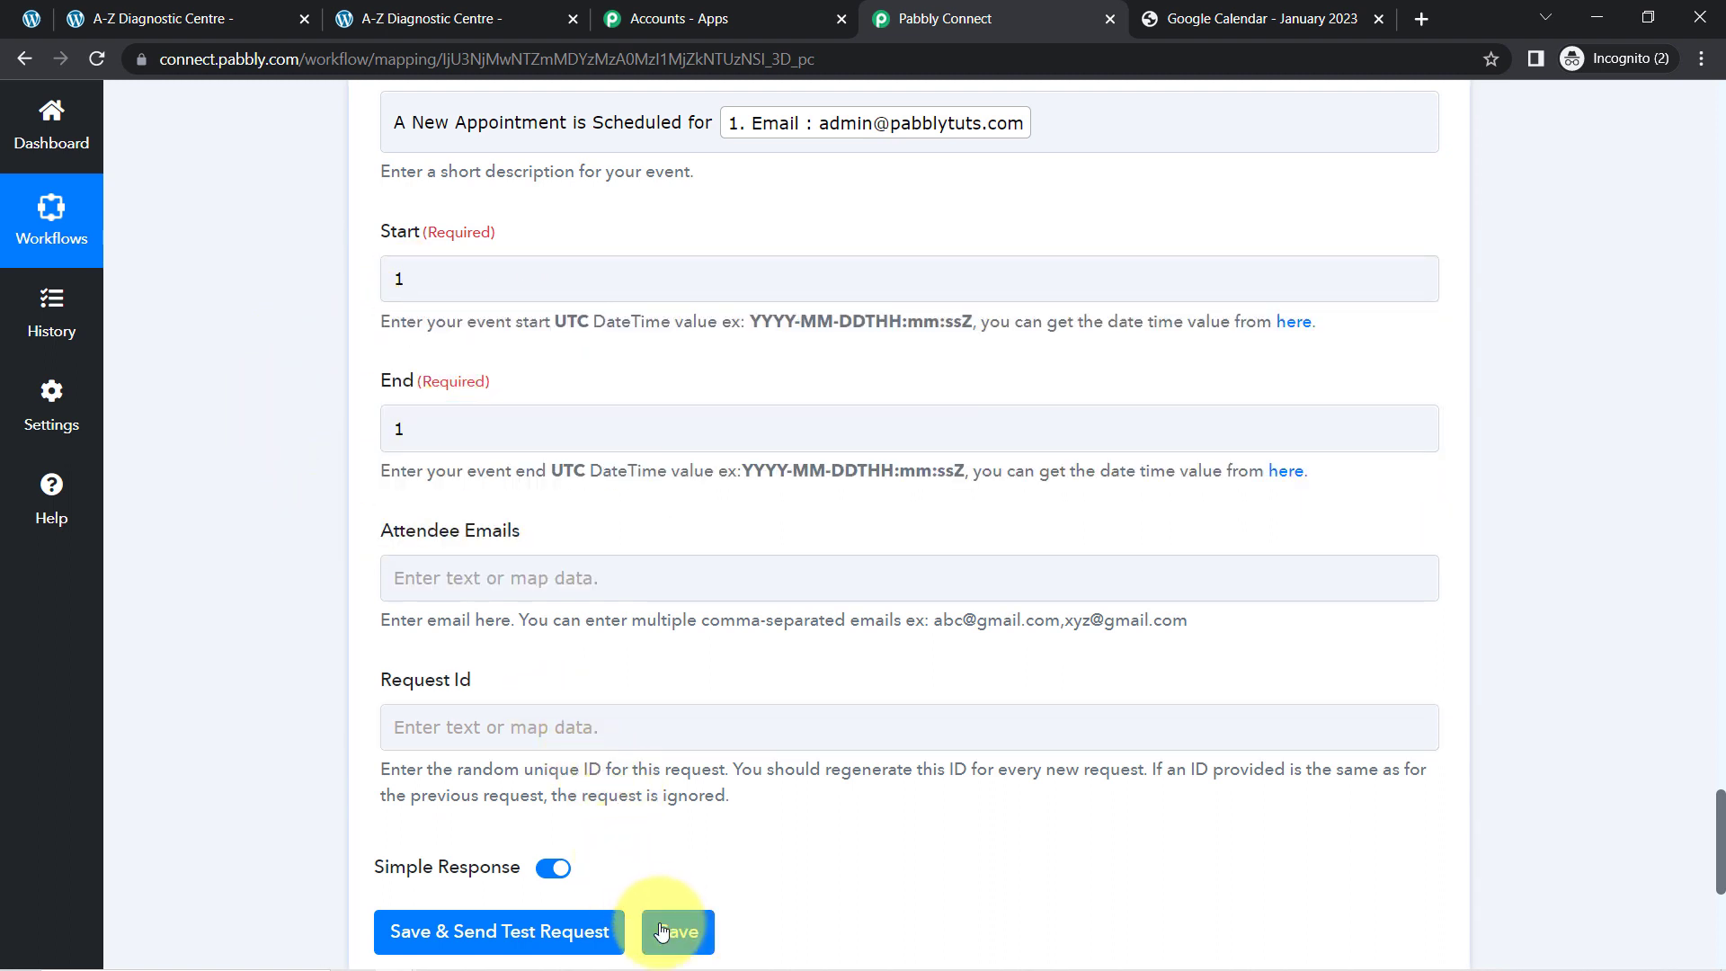
click(661, 931)
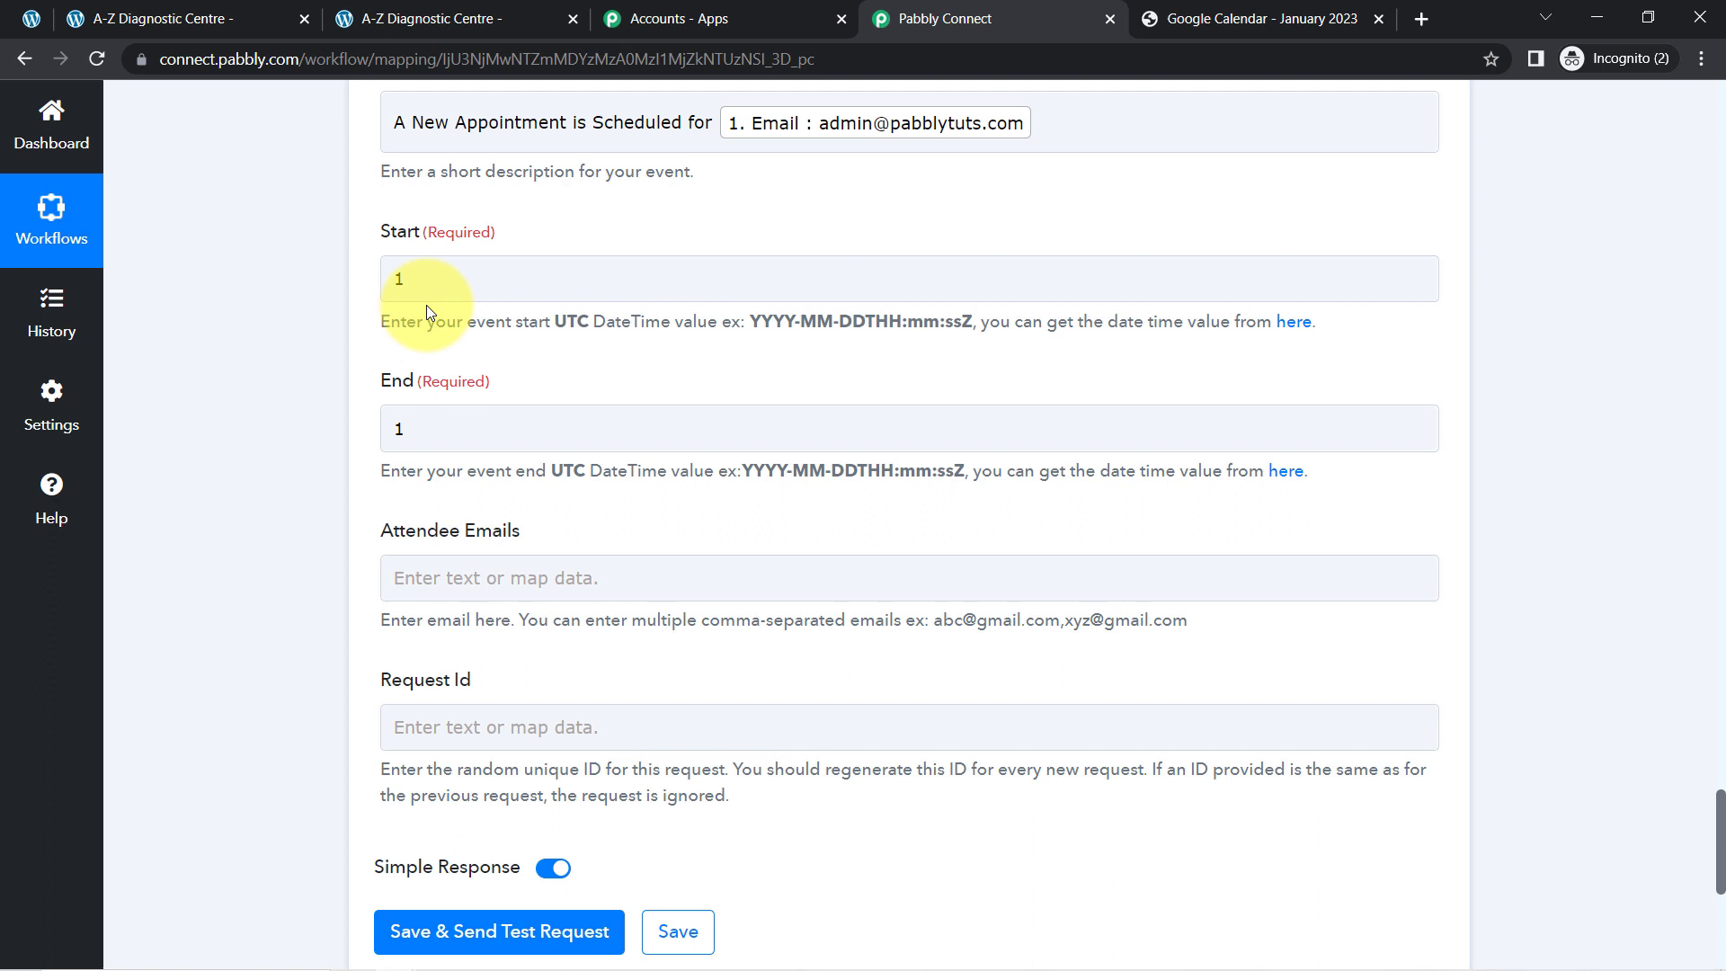
- Replace the Start placeholder with the mapped Result of the step 2 Format Date with Time Zone action
click(442, 281)
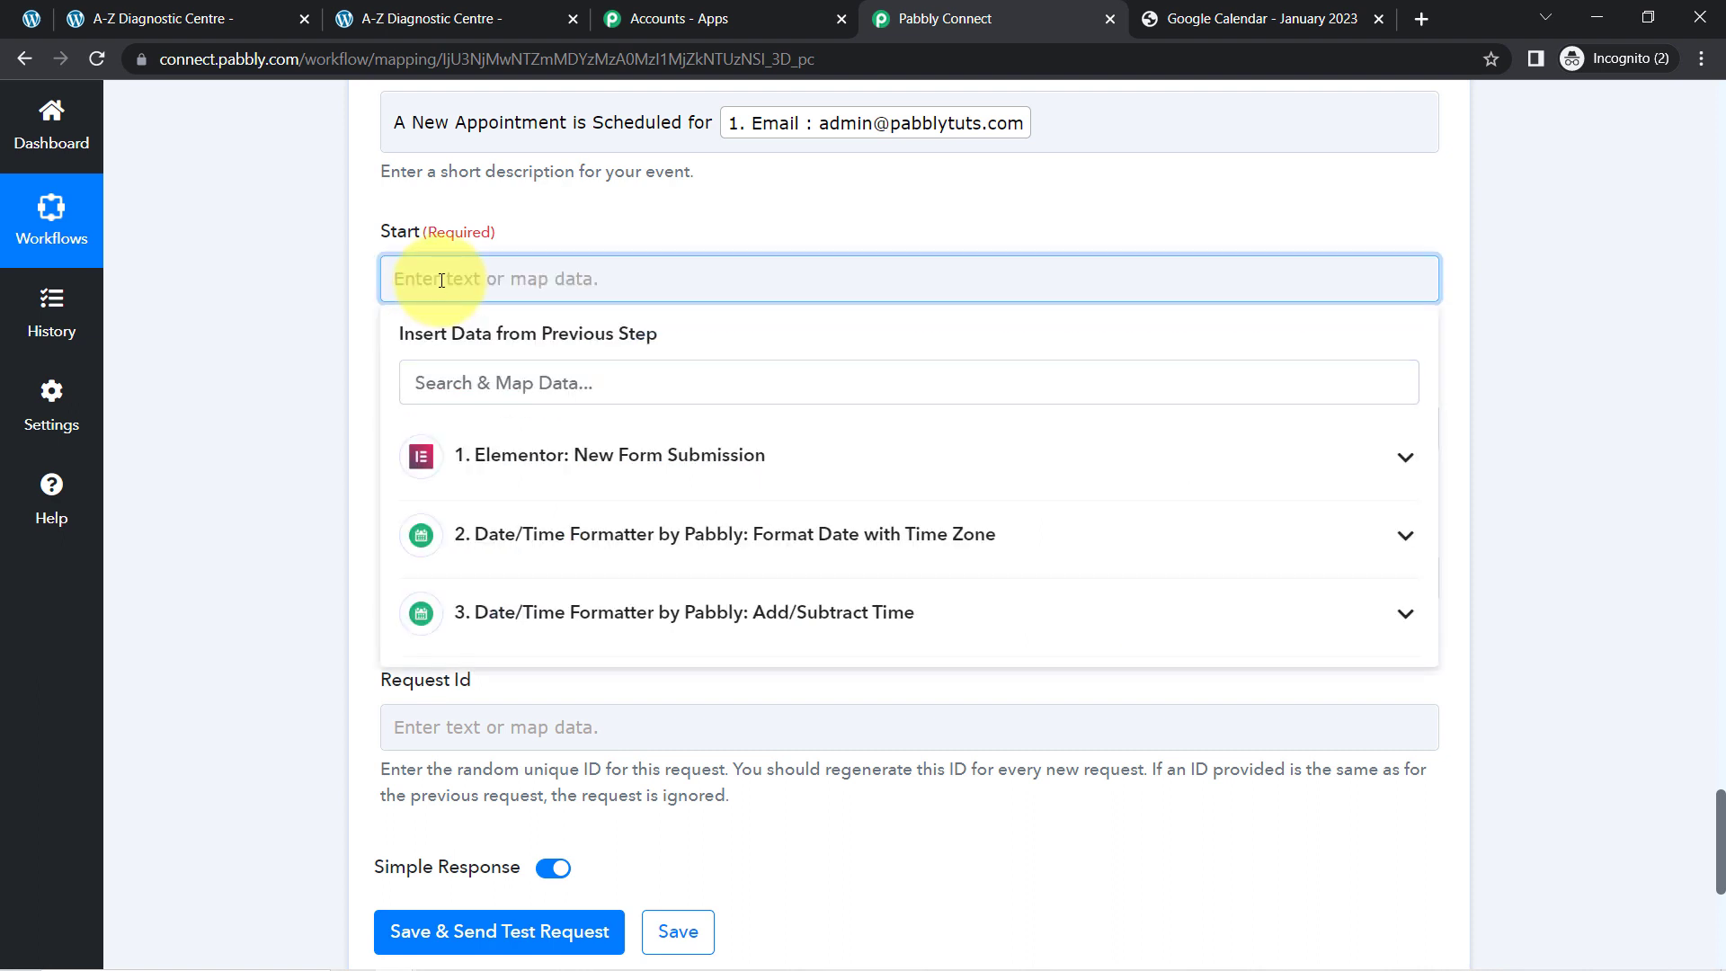
click(680, 538)
click(701, 649)
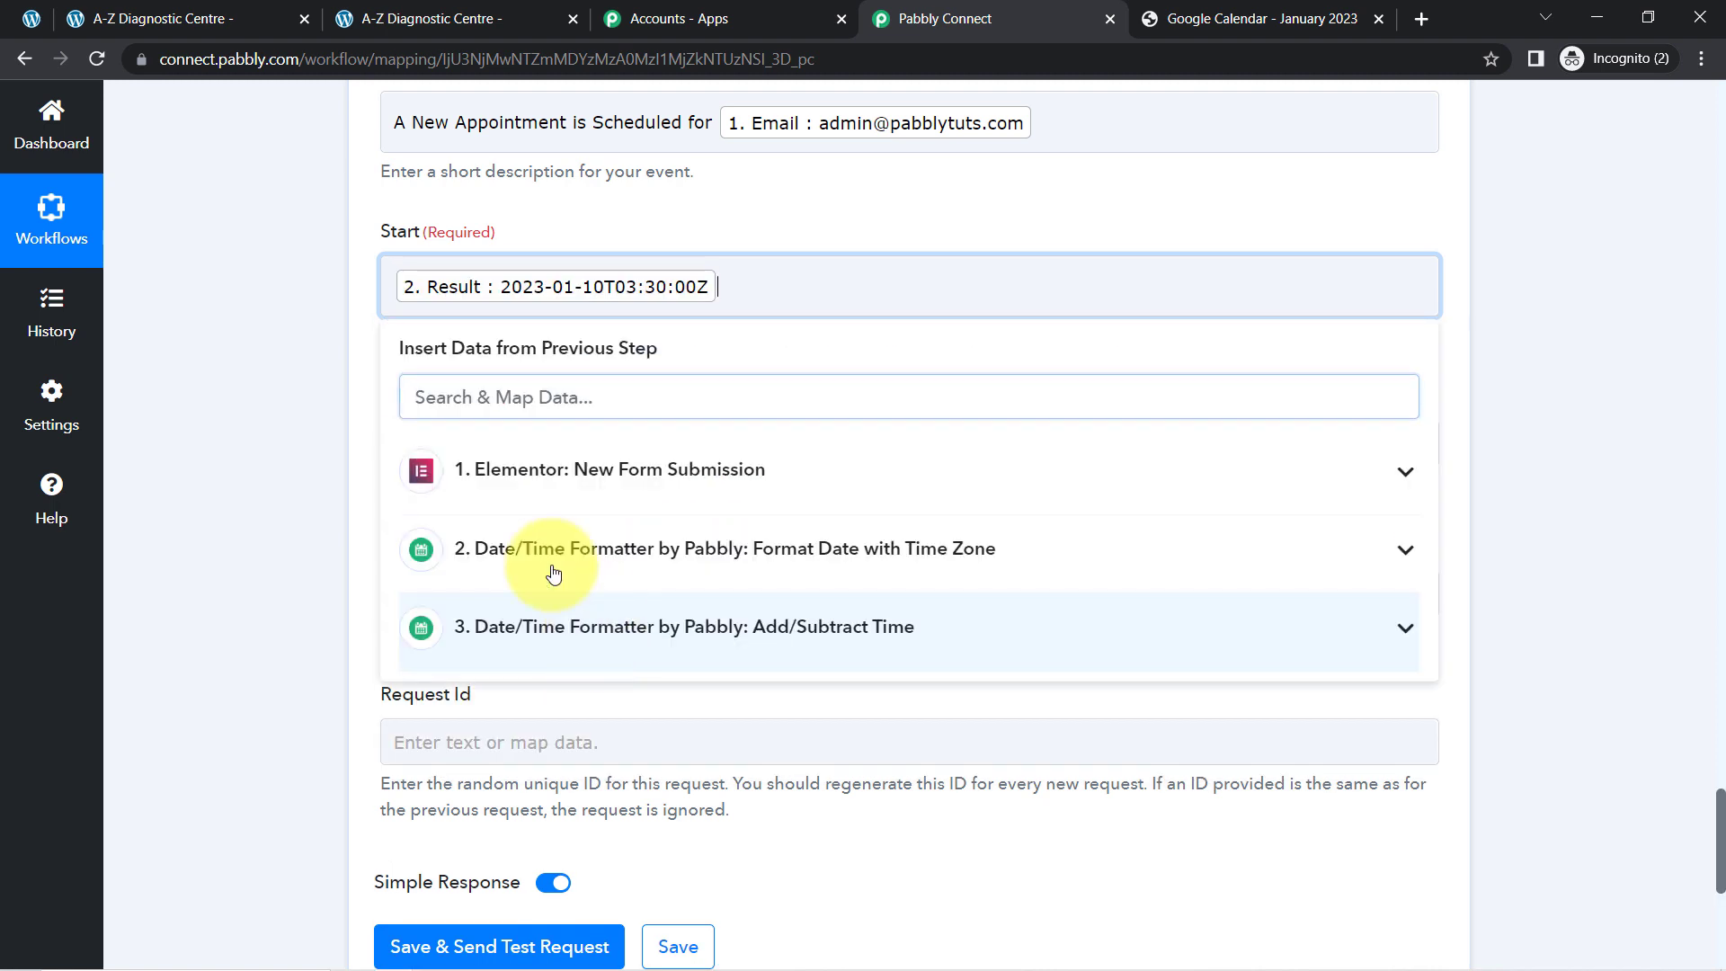
click(202, 460)
- Replace the End placeholder with the mapped Result of the step 3 Add/Subtract Time action
click(420, 426)
text(1)
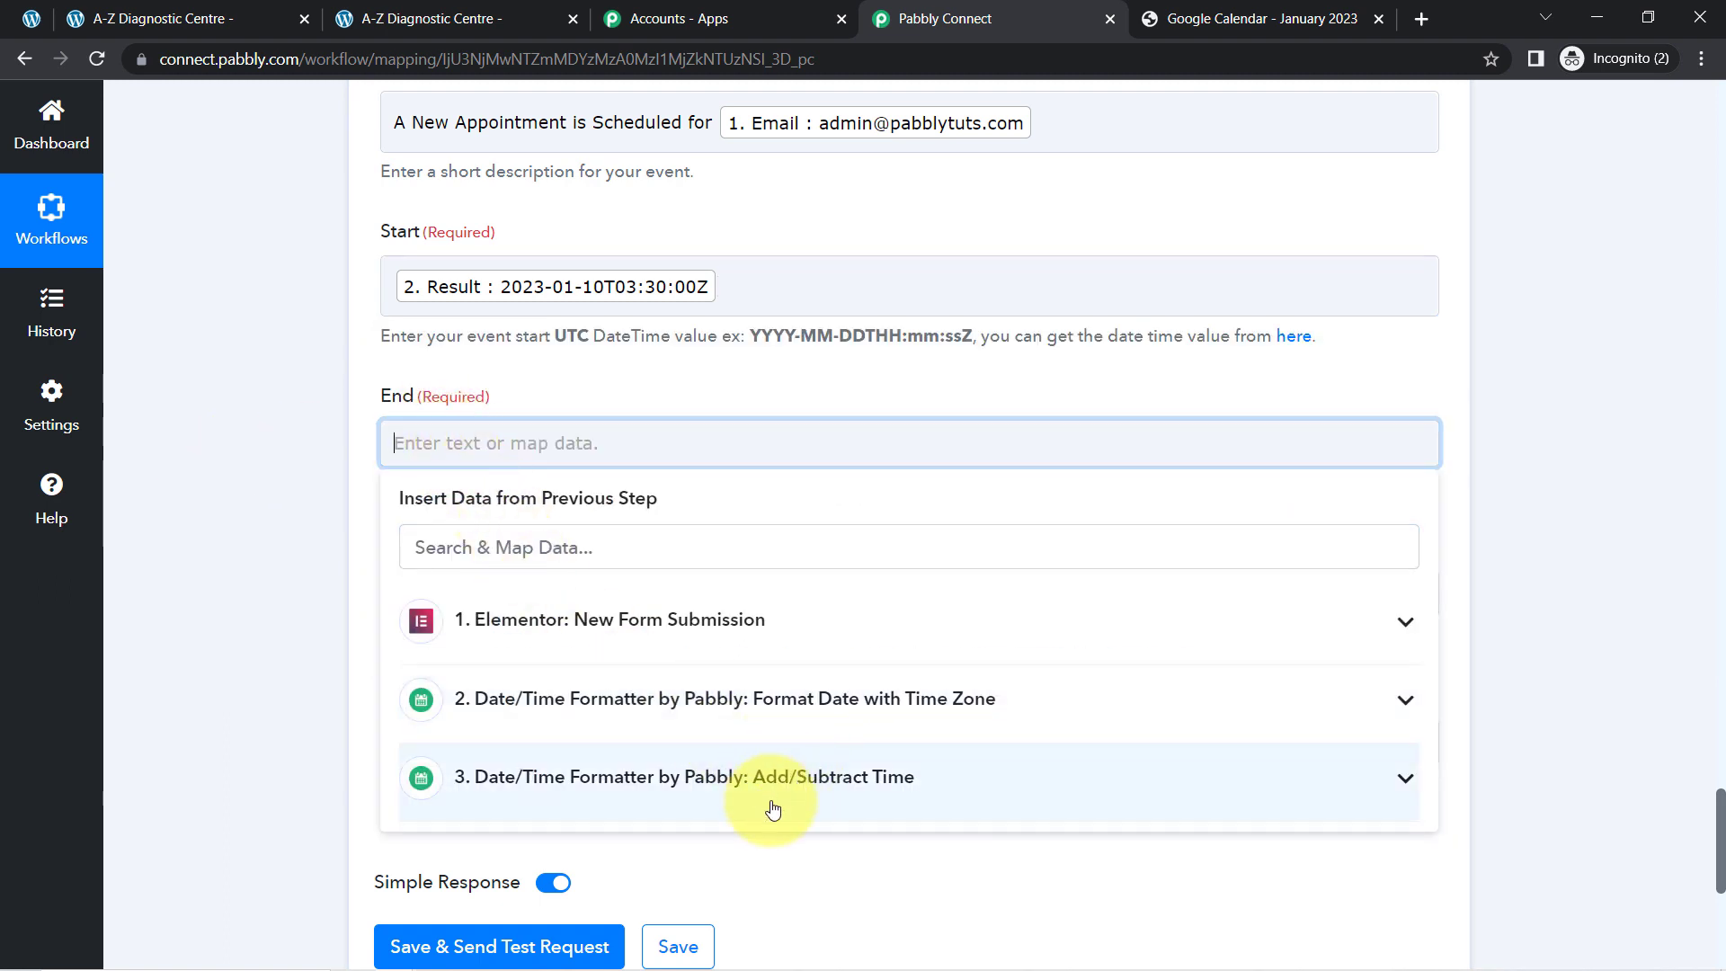
click(850, 787)
click(578, 896)
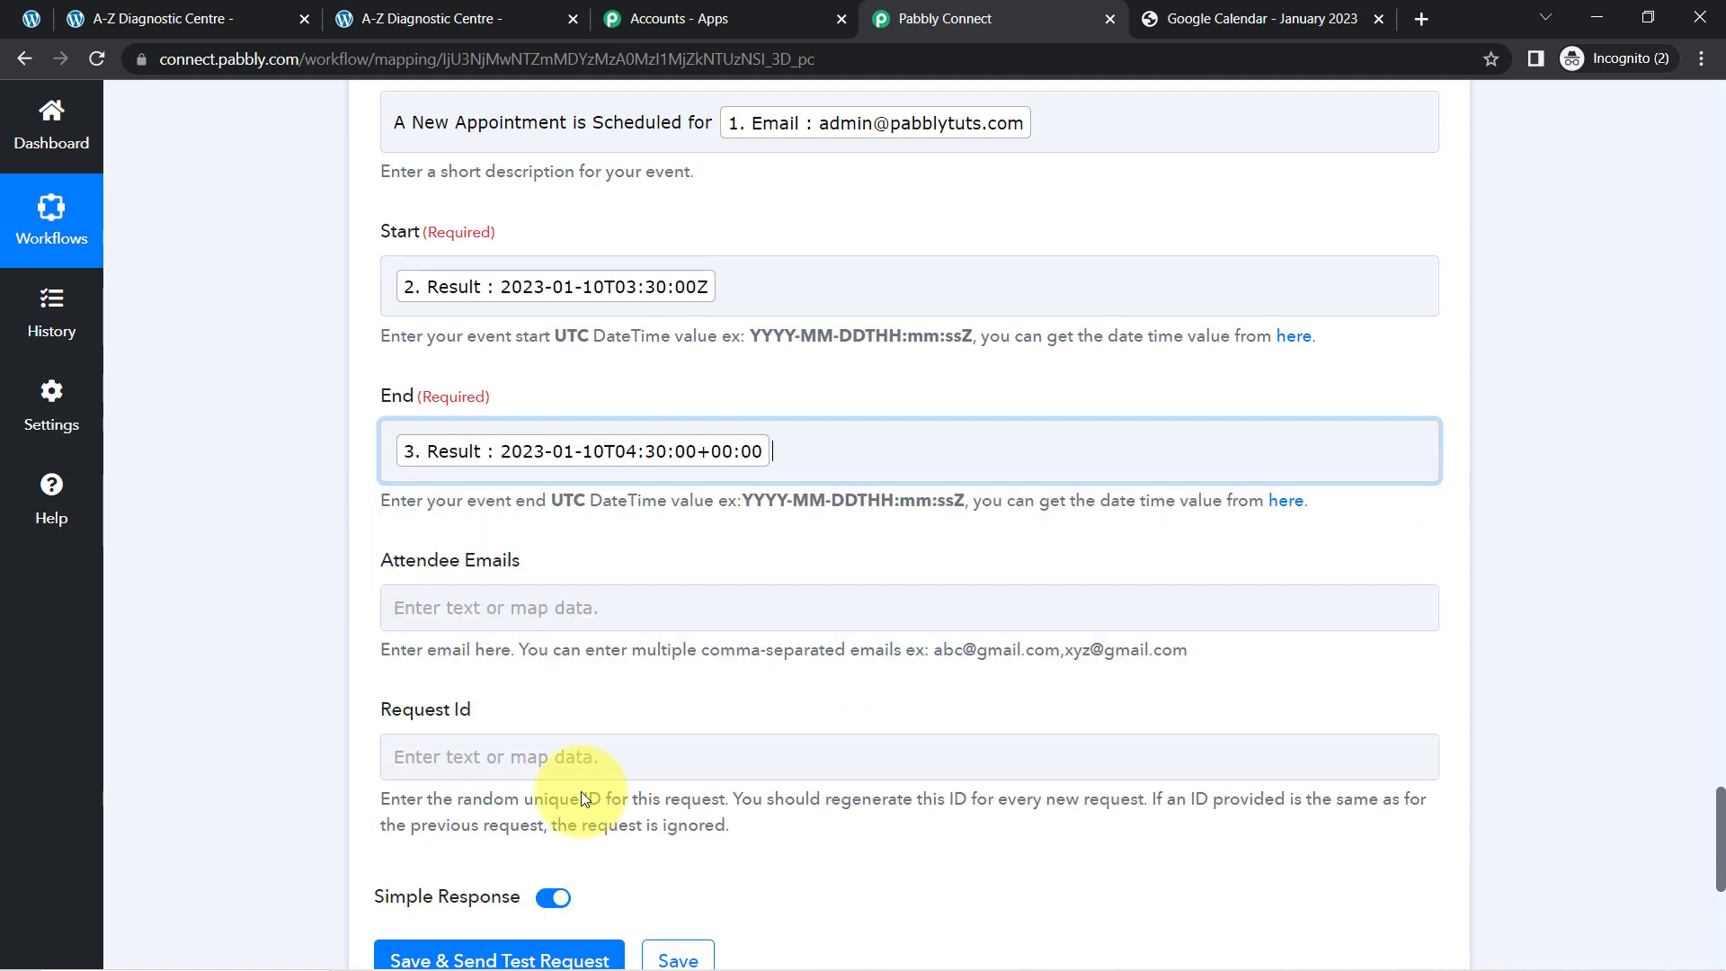
- Map the Email from the Elementor form submission into the Attendee Emails field
click(419, 579)
drag(383, 557, 557, 565)
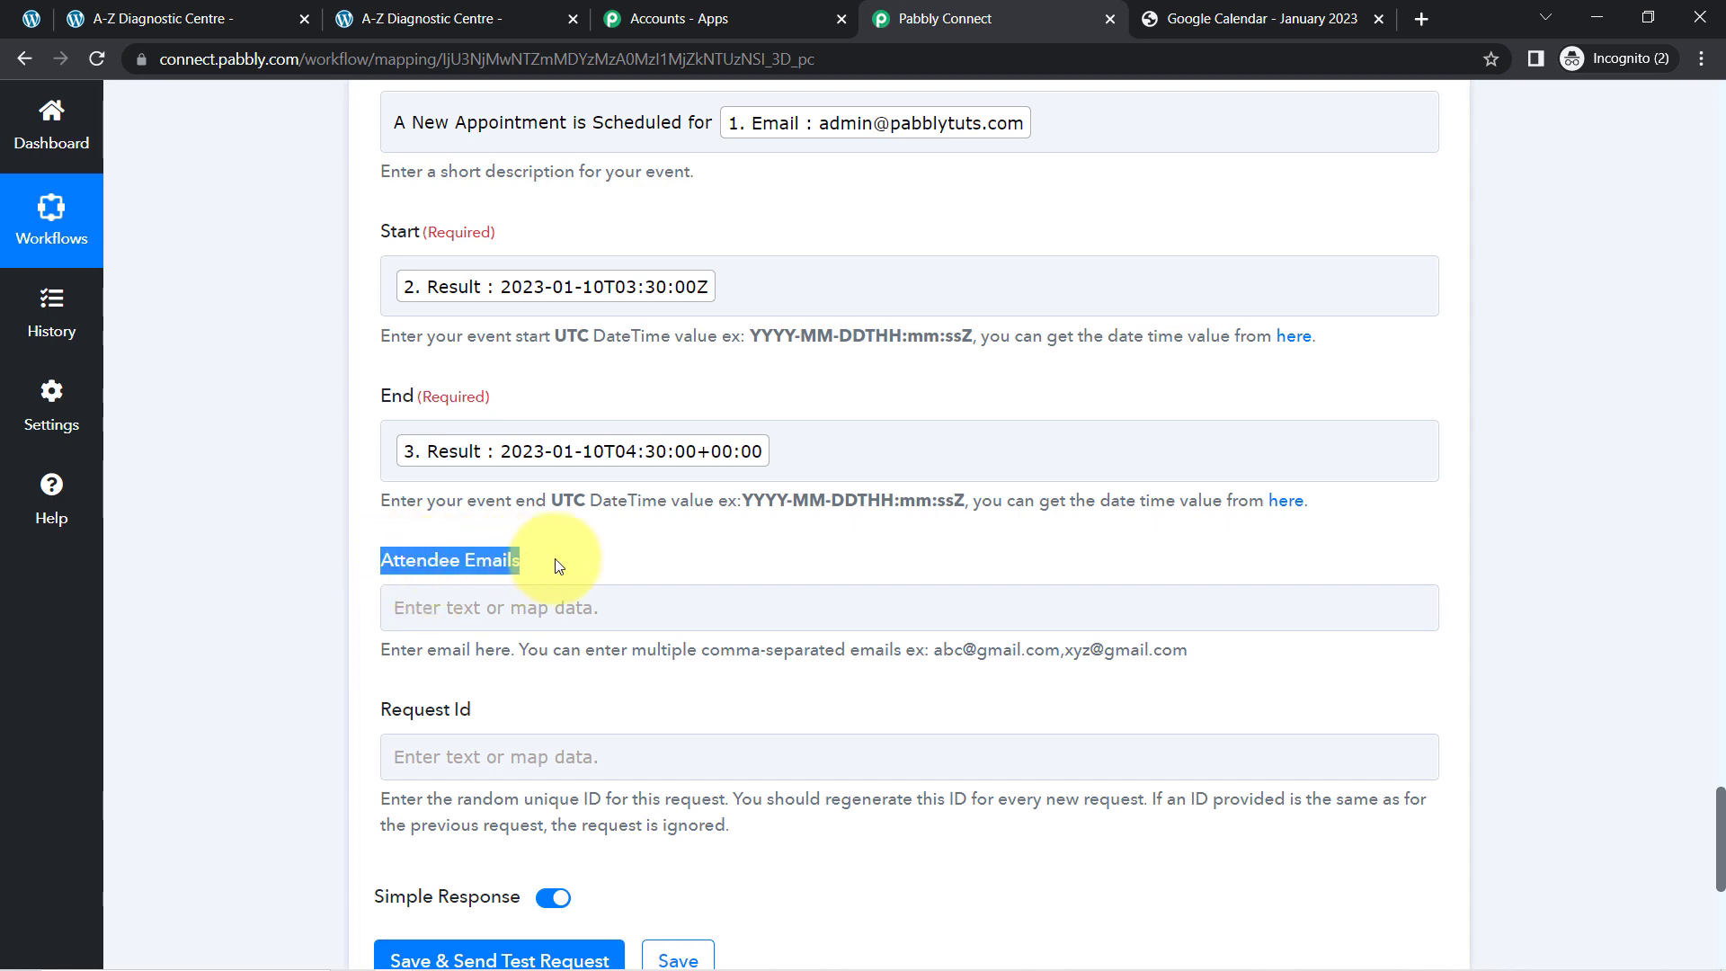
drag(1719, 827, 1722, 868)
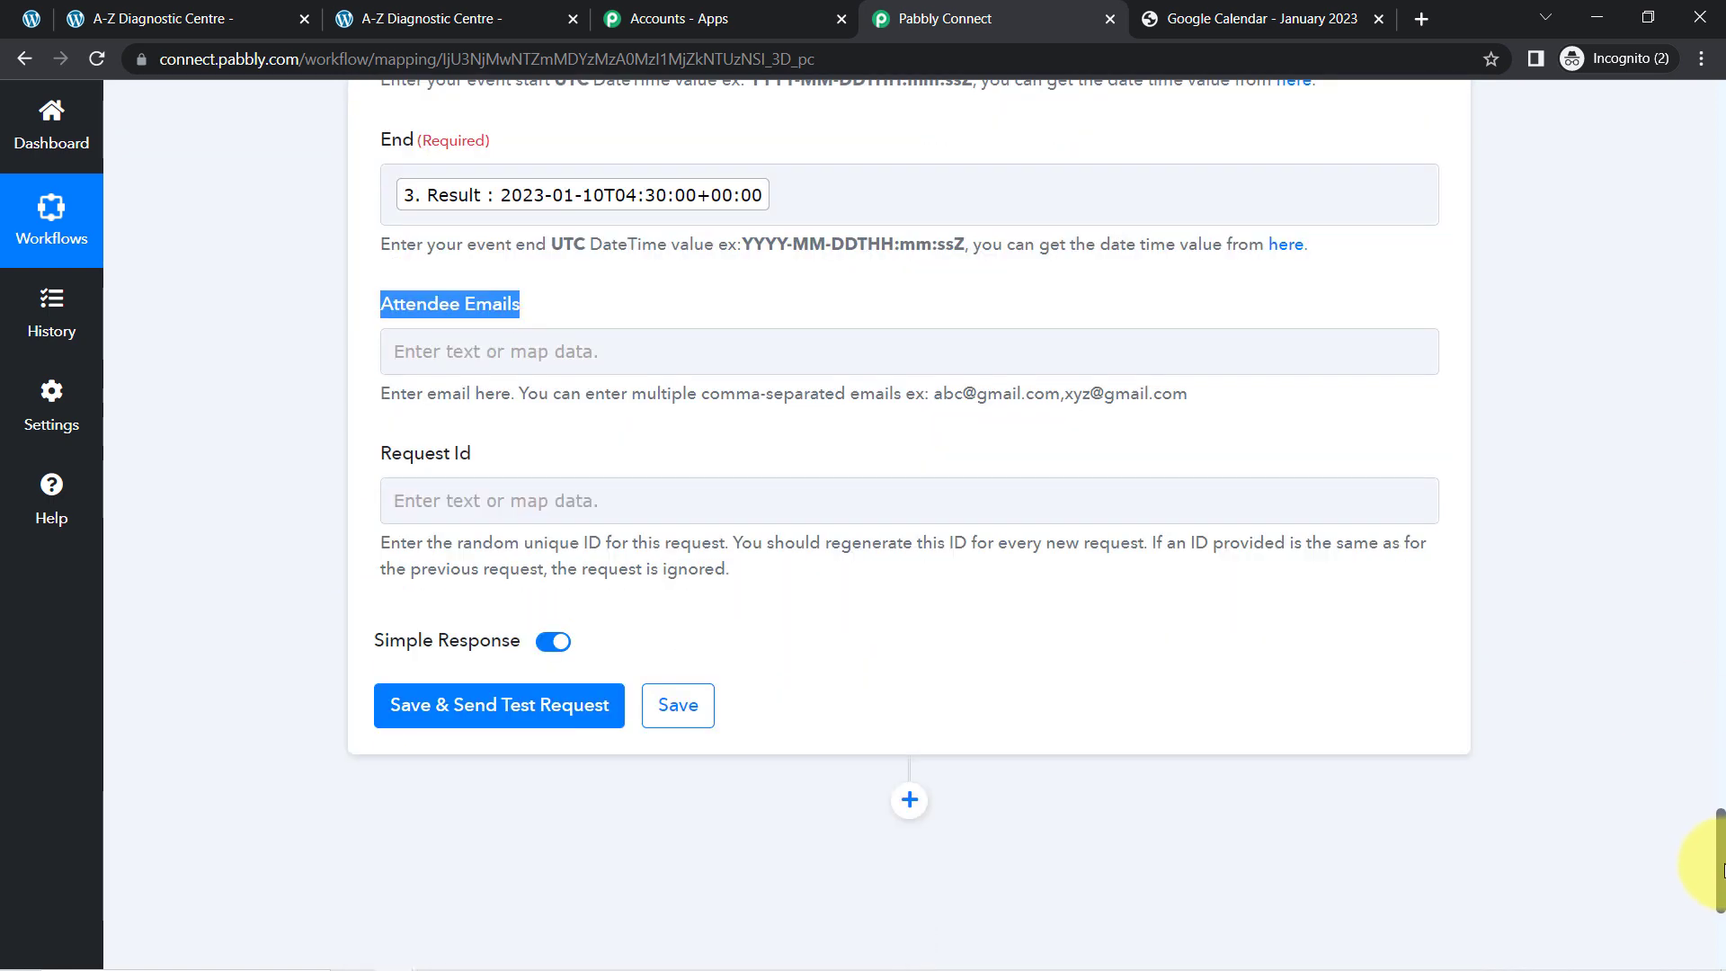
click(409, 351)
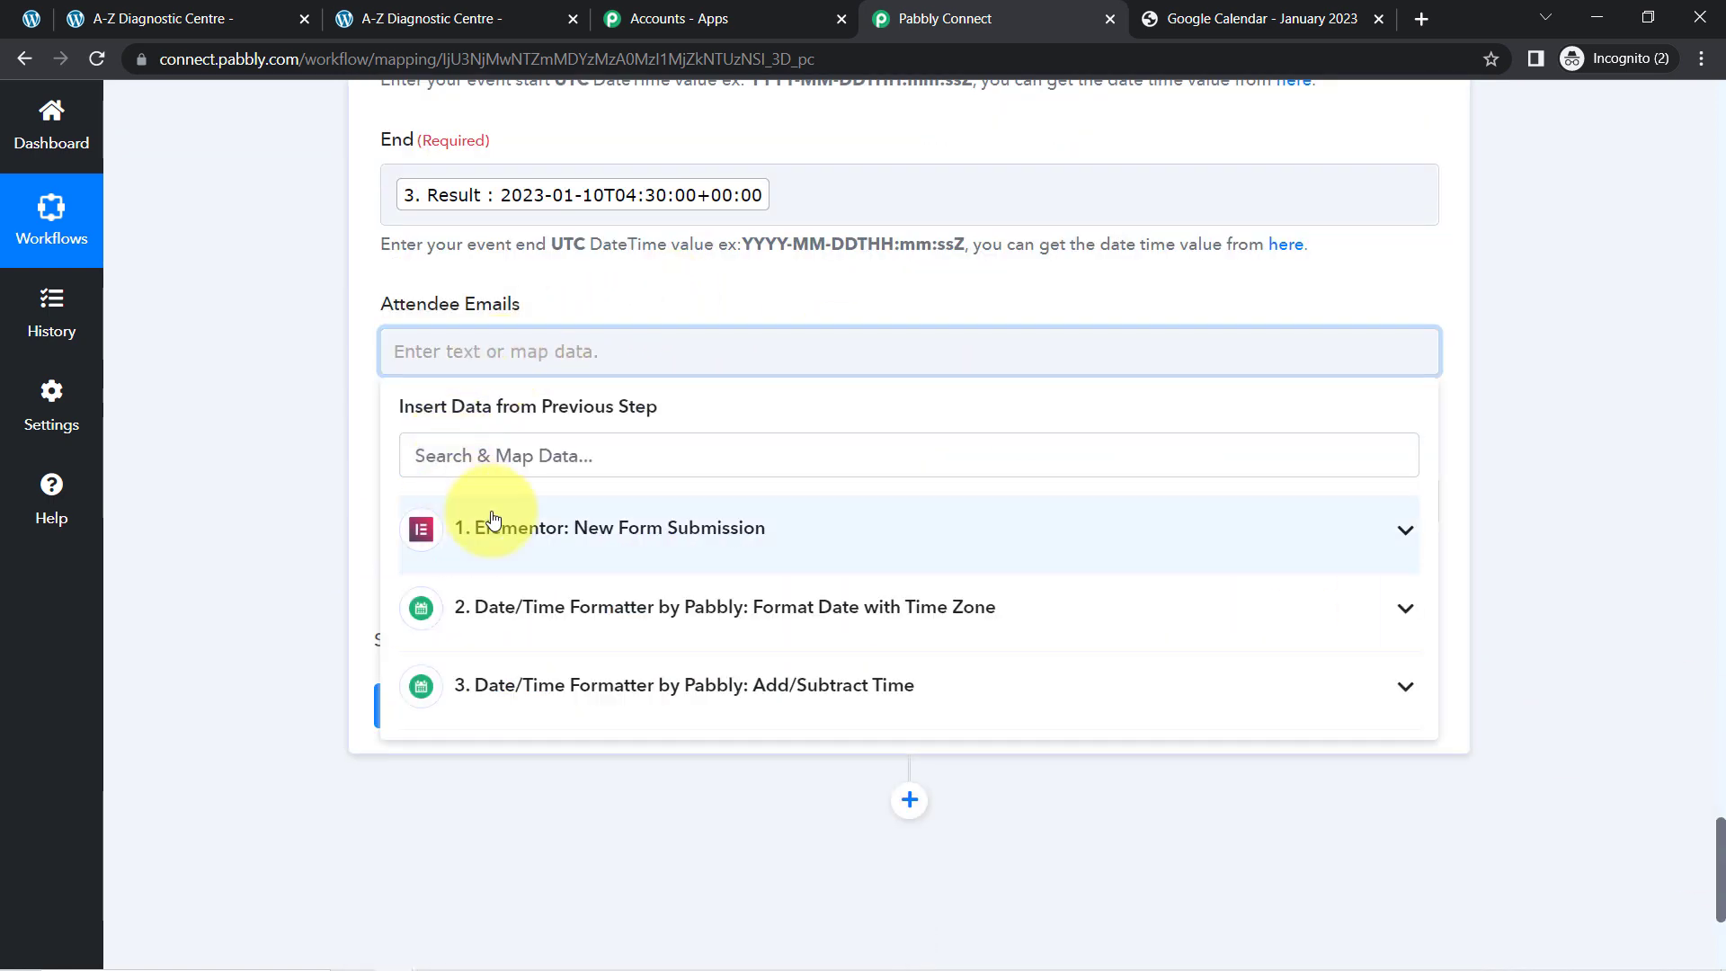
click(492, 521)
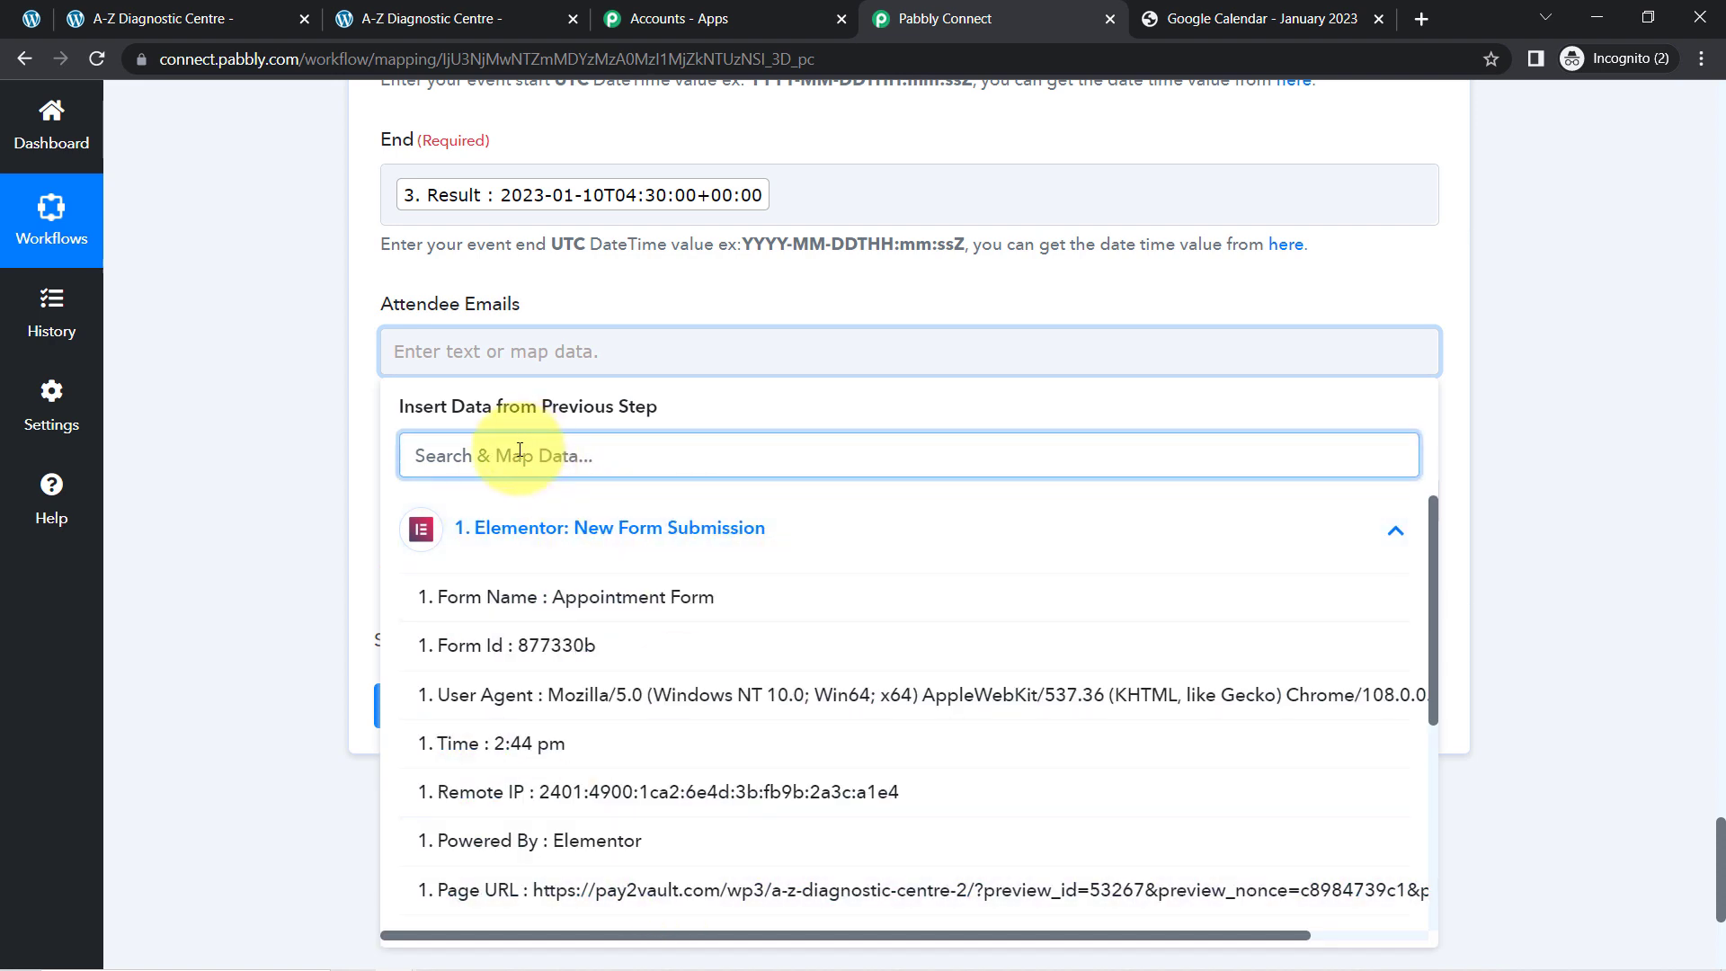
text(@)
click(519, 601)
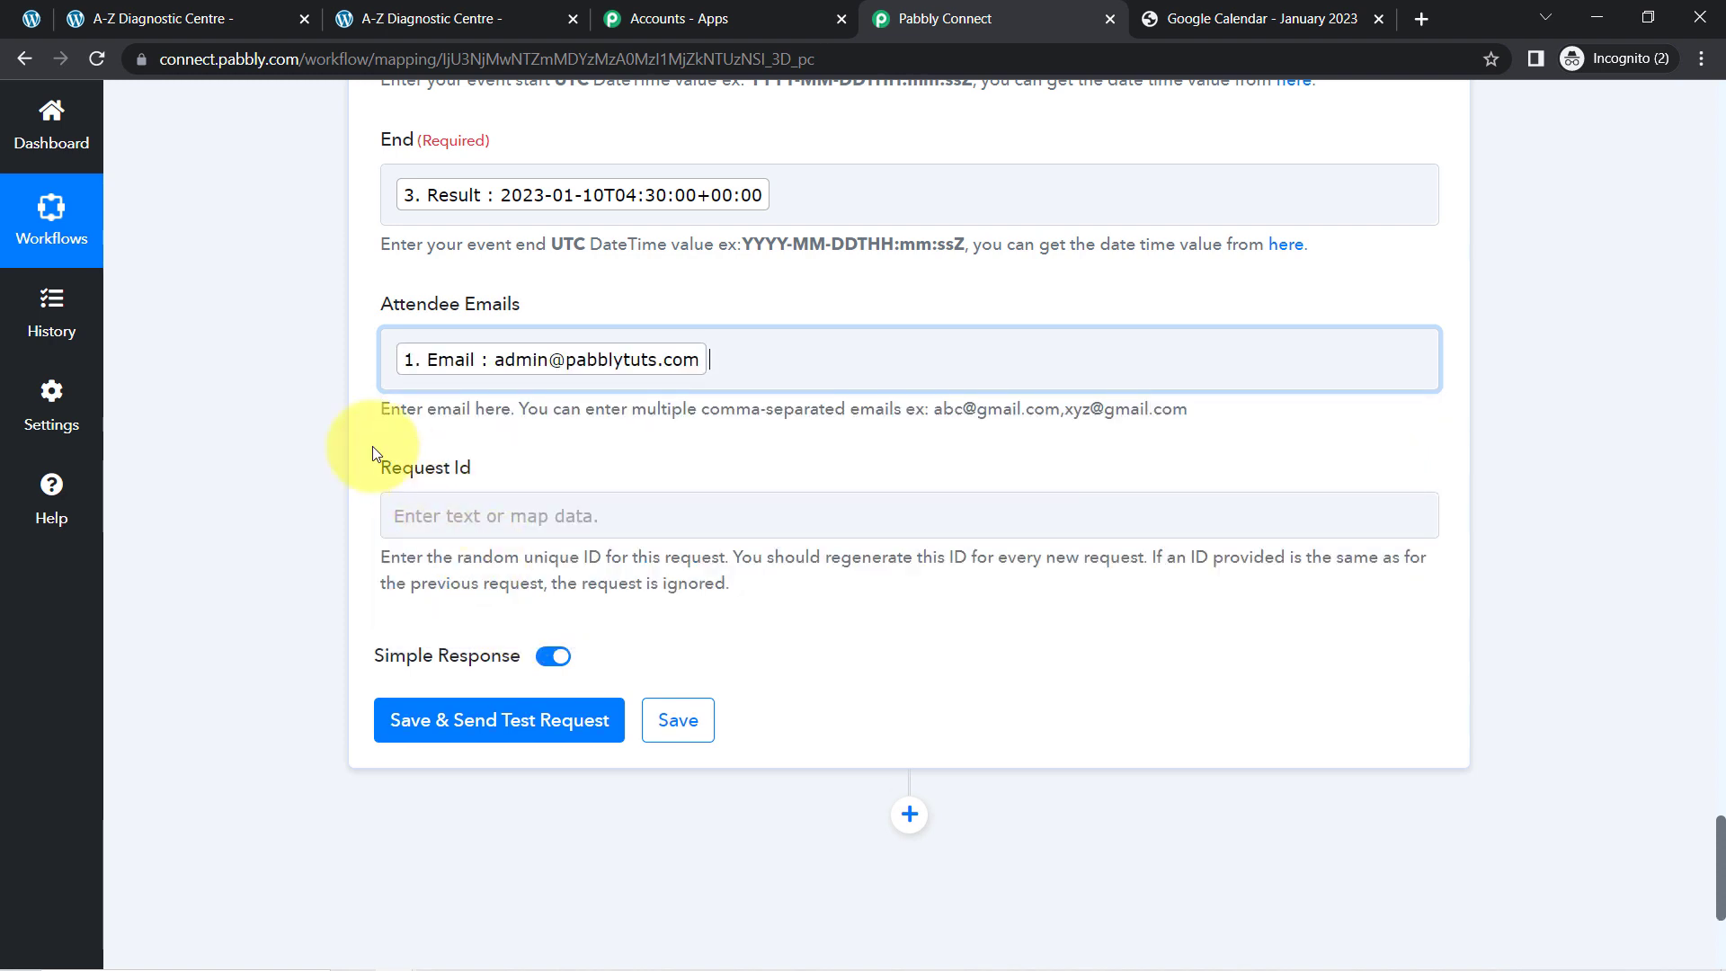
click(405, 359)
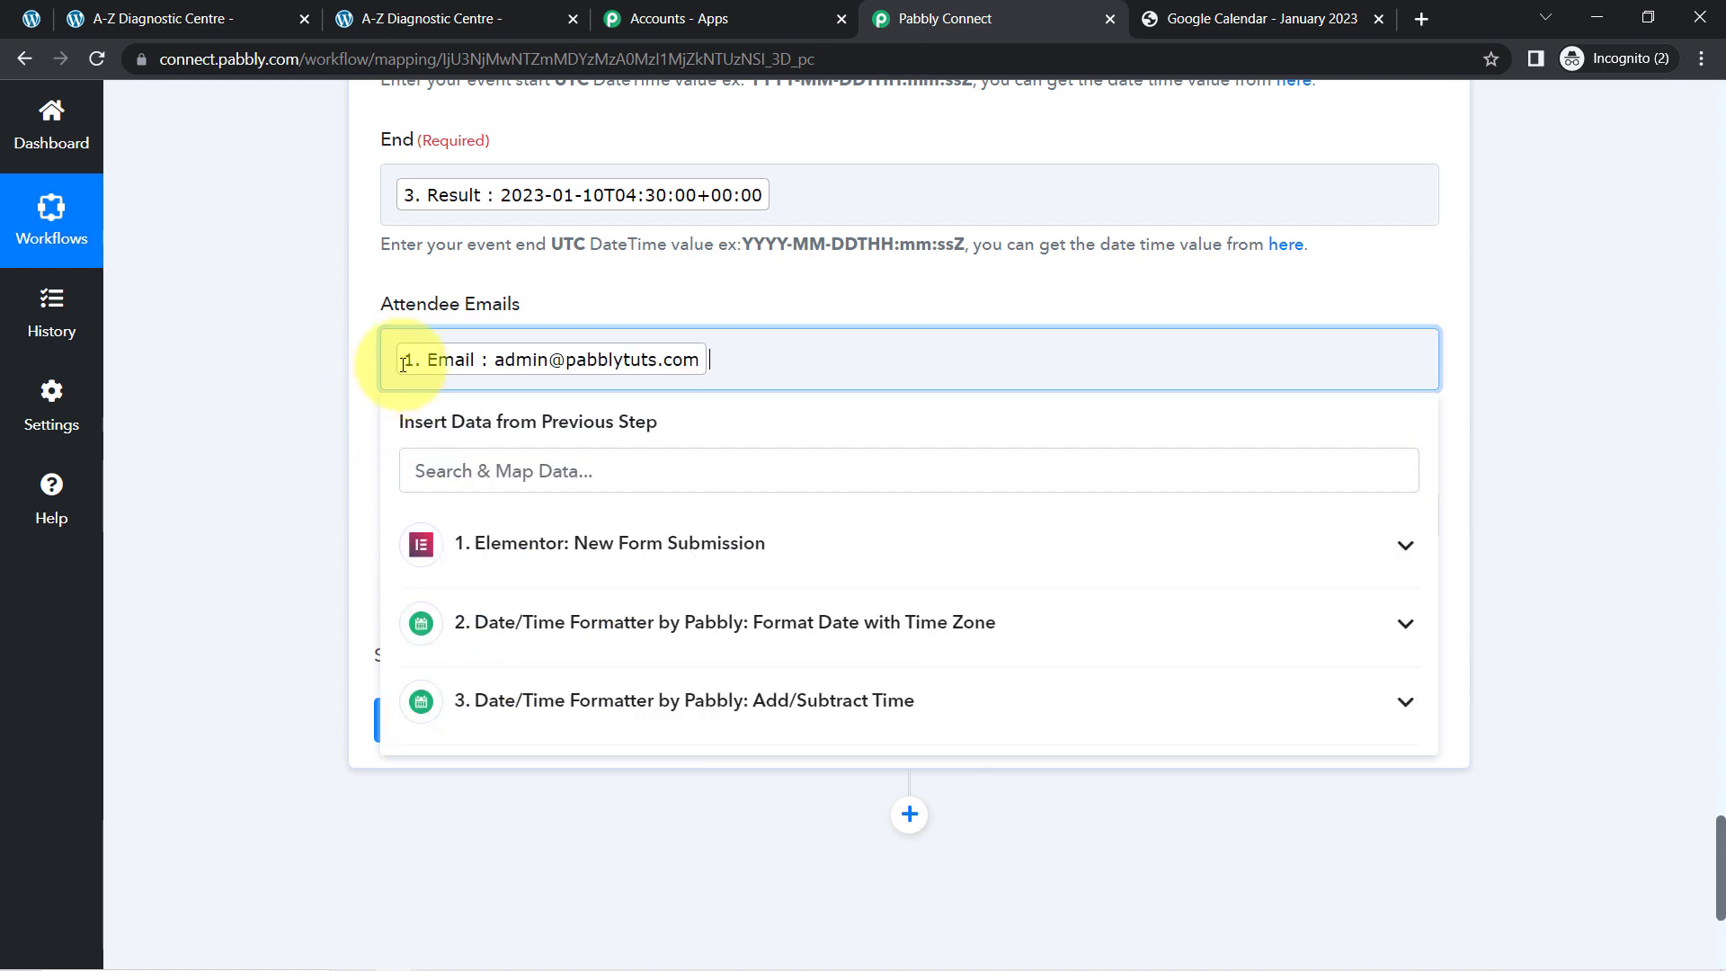
click(305, 440)
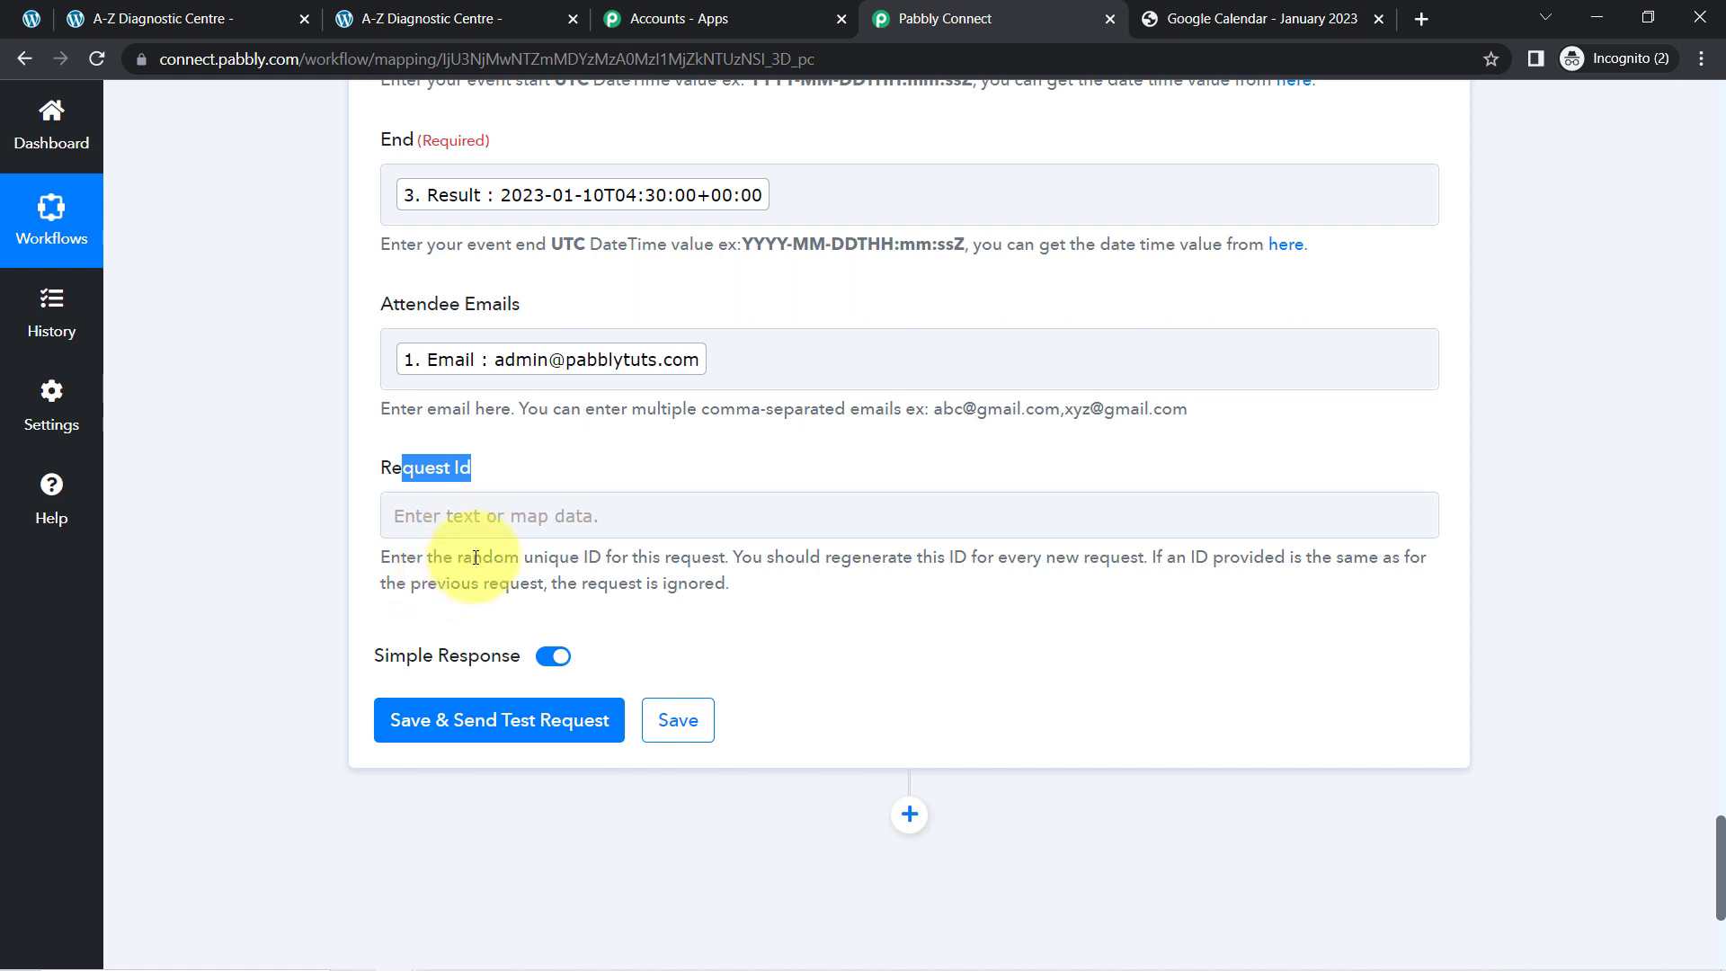
- Map the Elementor submission's Email into the Request Id field as the unique ID for the request
drag(472, 558, 628, 559)
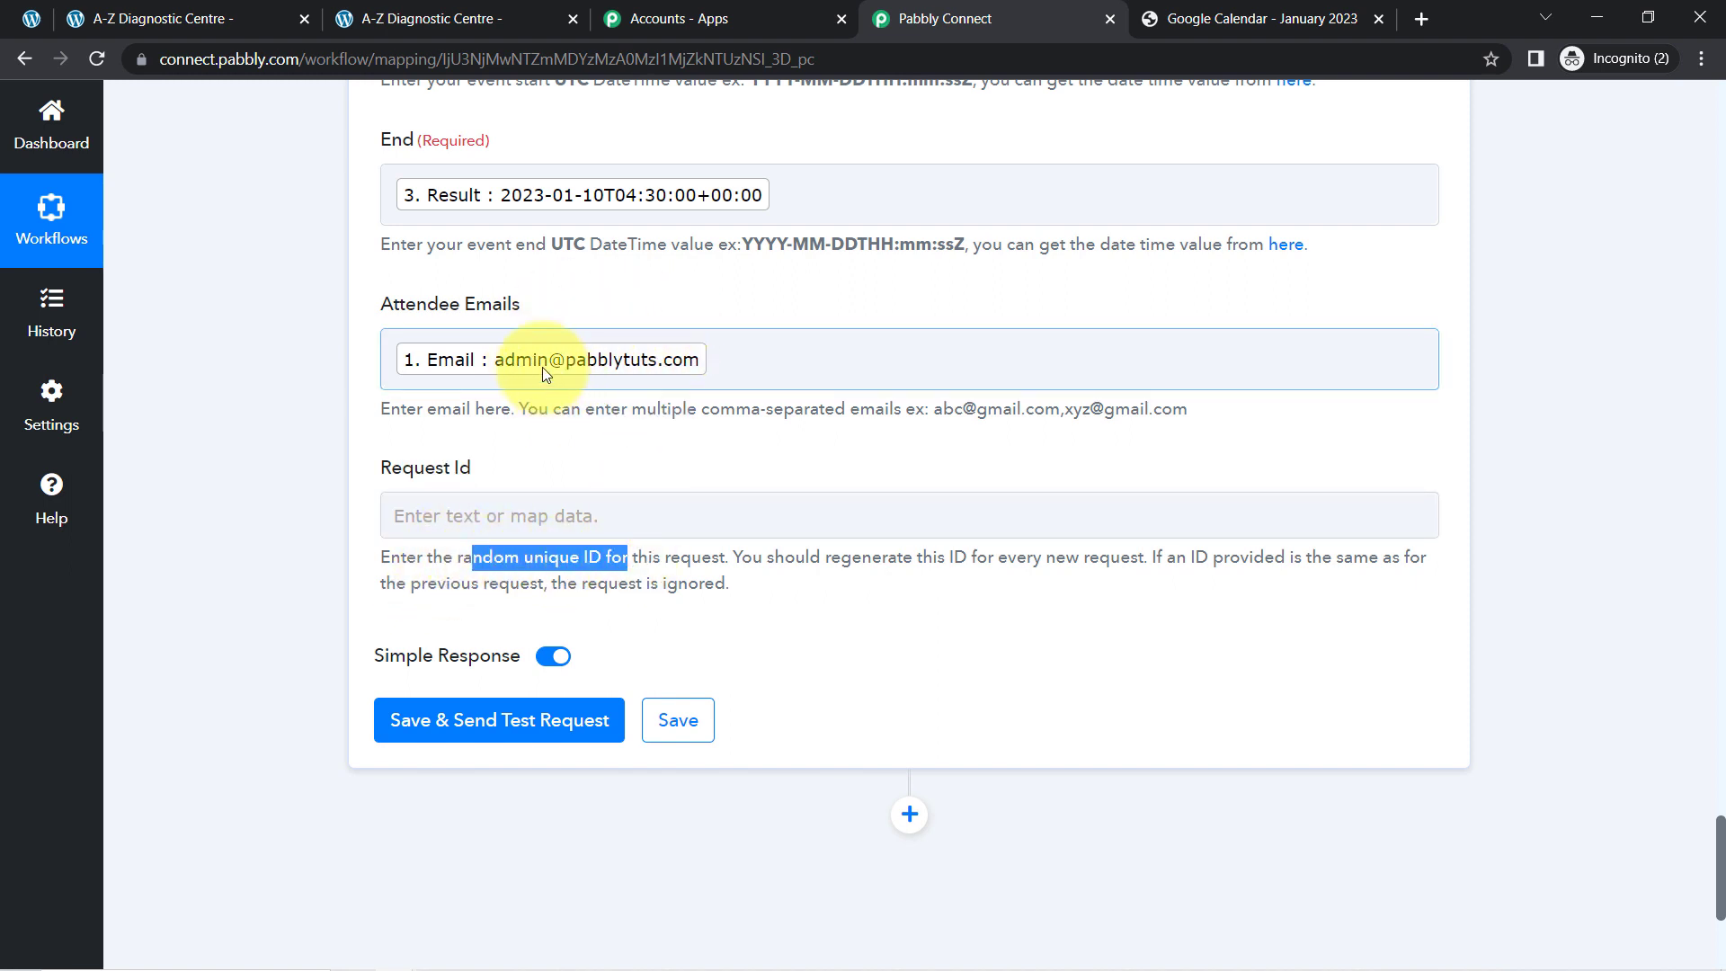
click(422, 516)
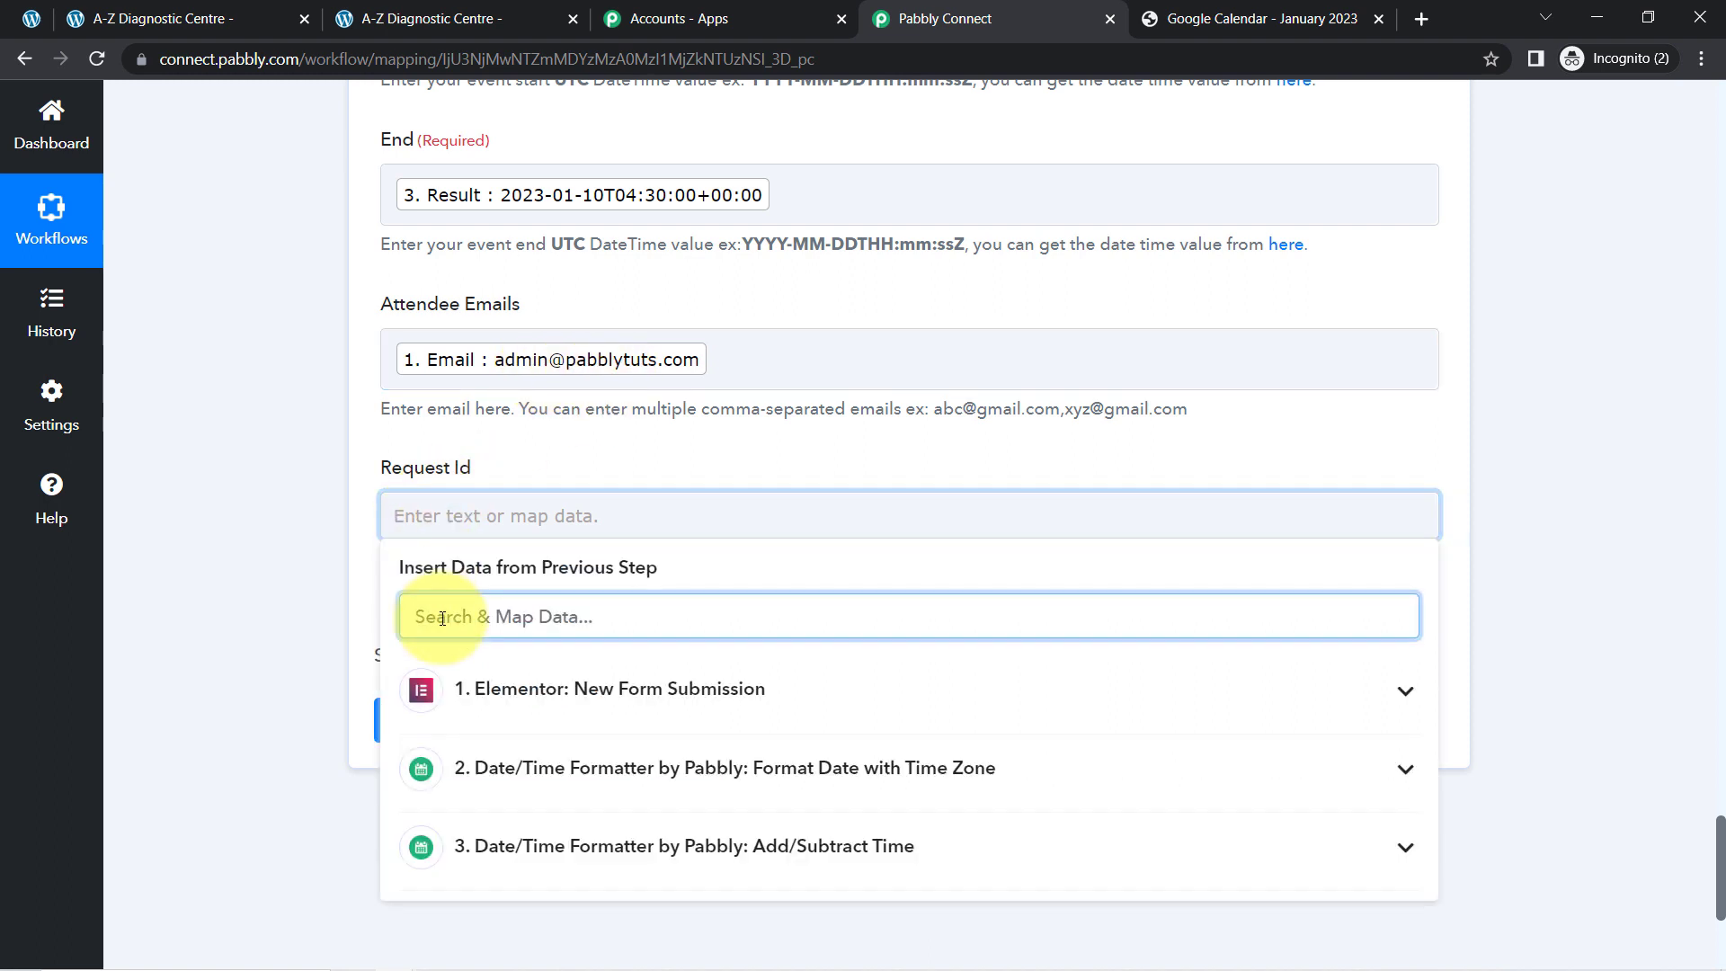
text(@)
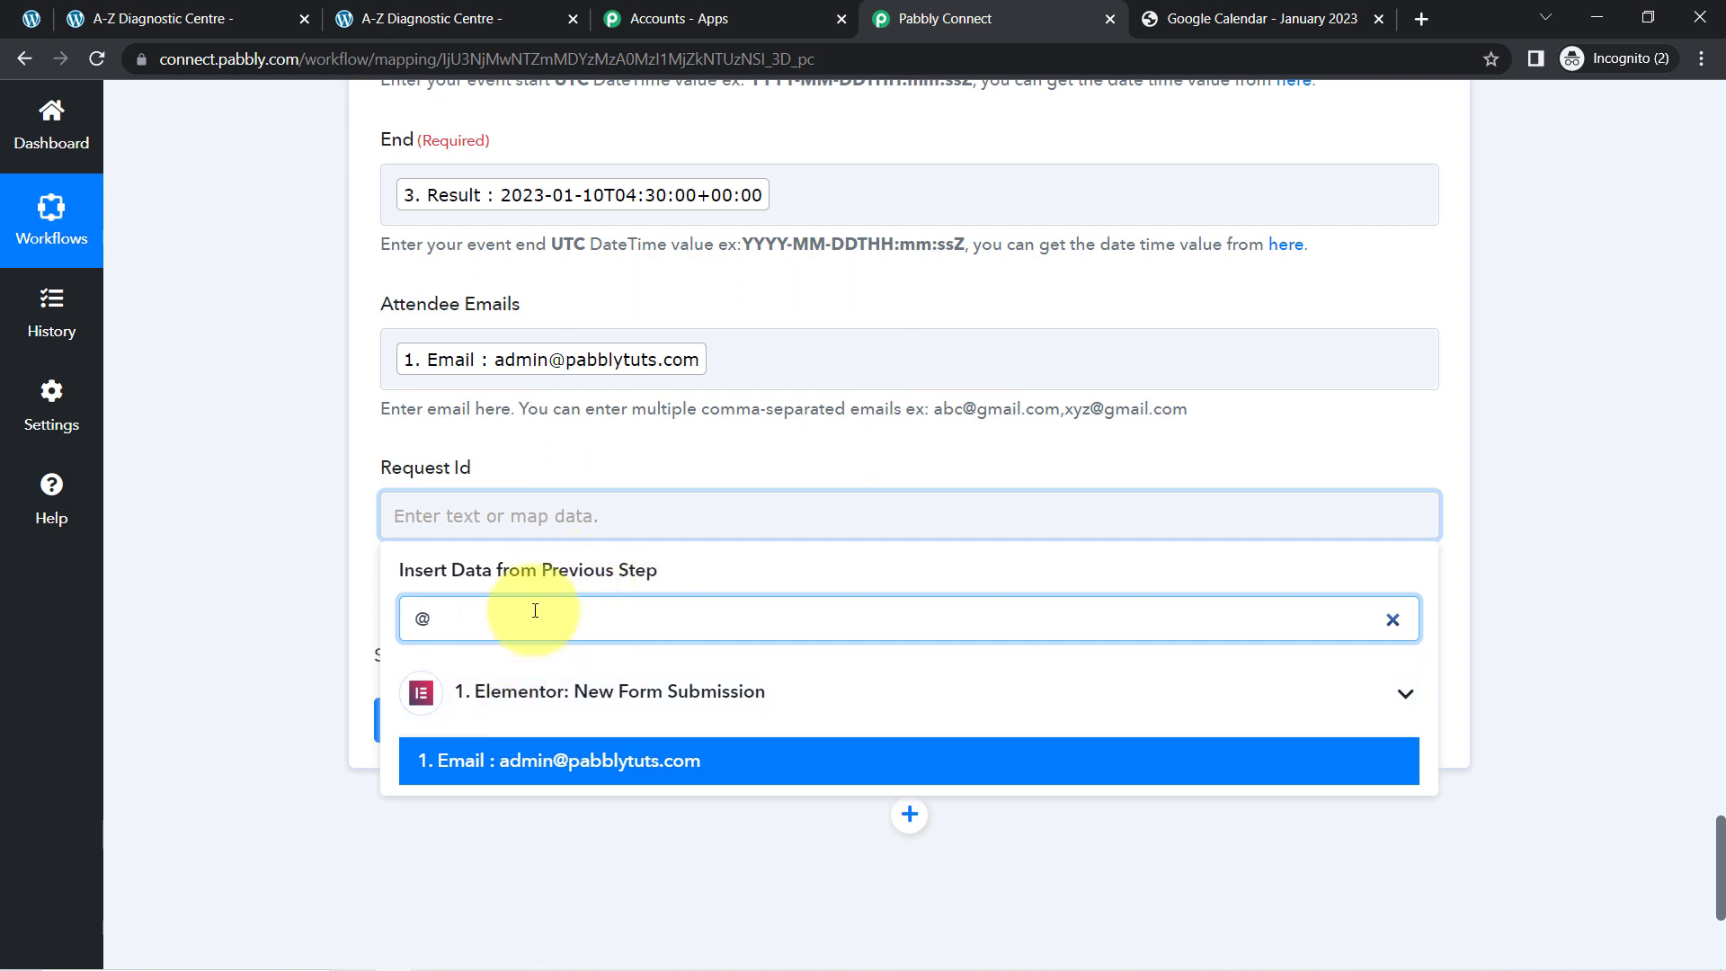
click(497, 752)
click(290, 559)
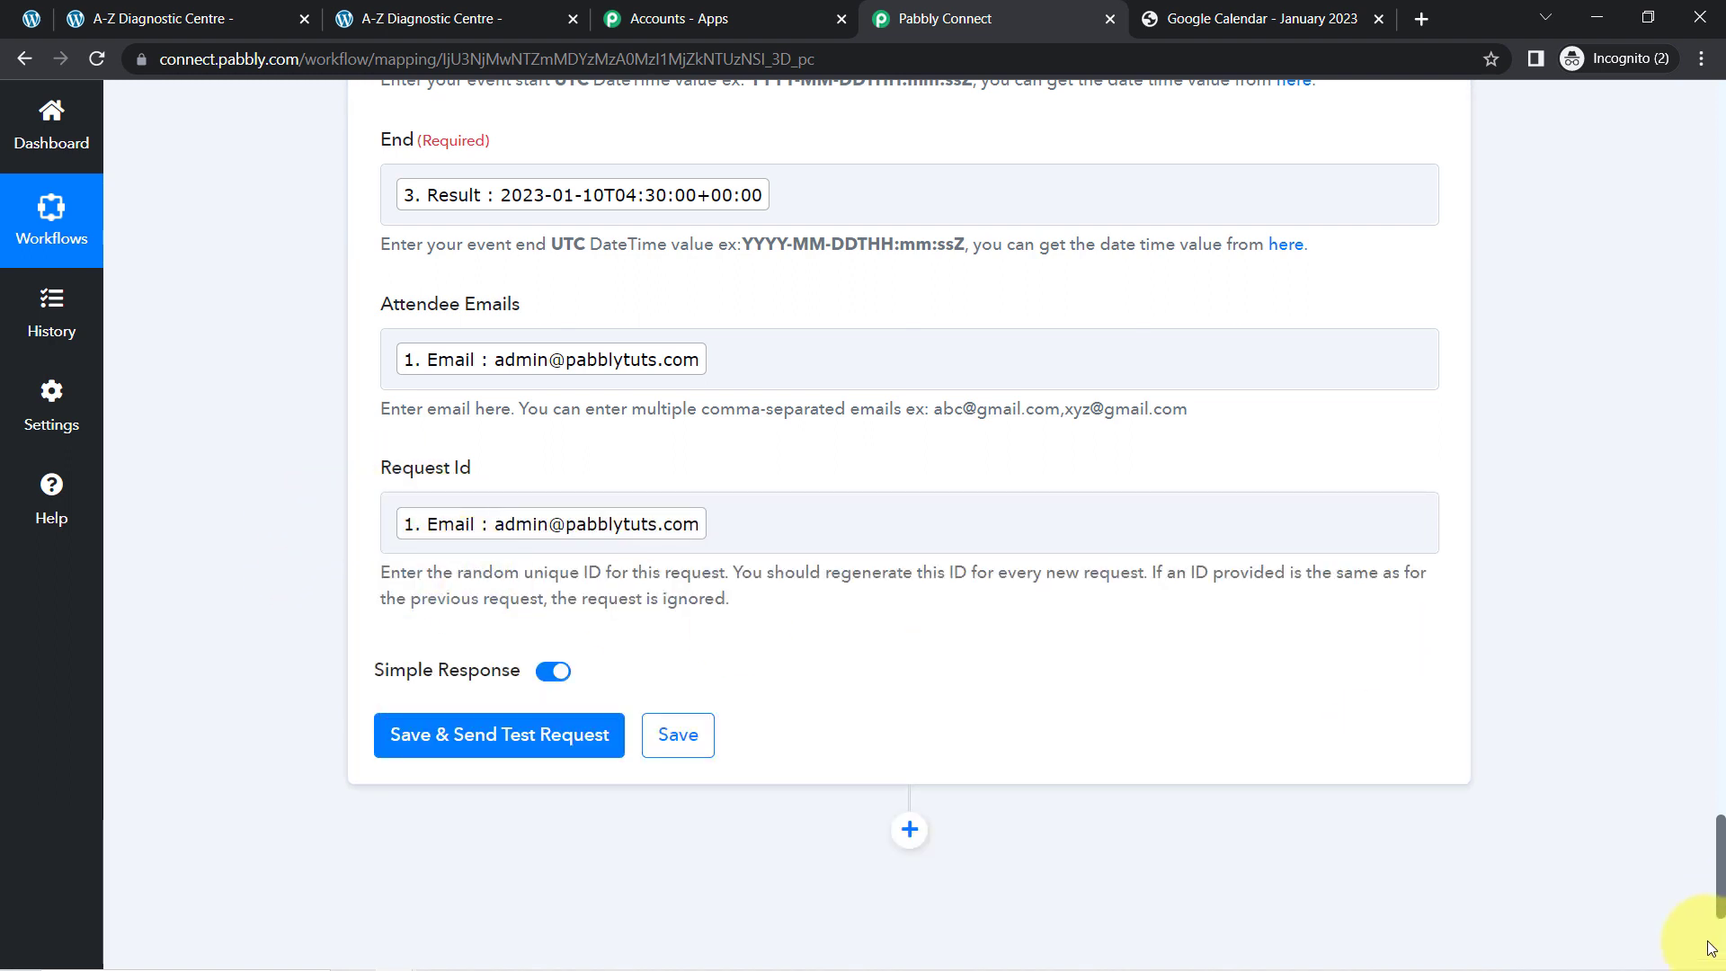
- Look over January 2023 in Google Calendar, return to Pabbly Connect, and save and send the meeting action's test request
scroll(1721, 879, down, 4)
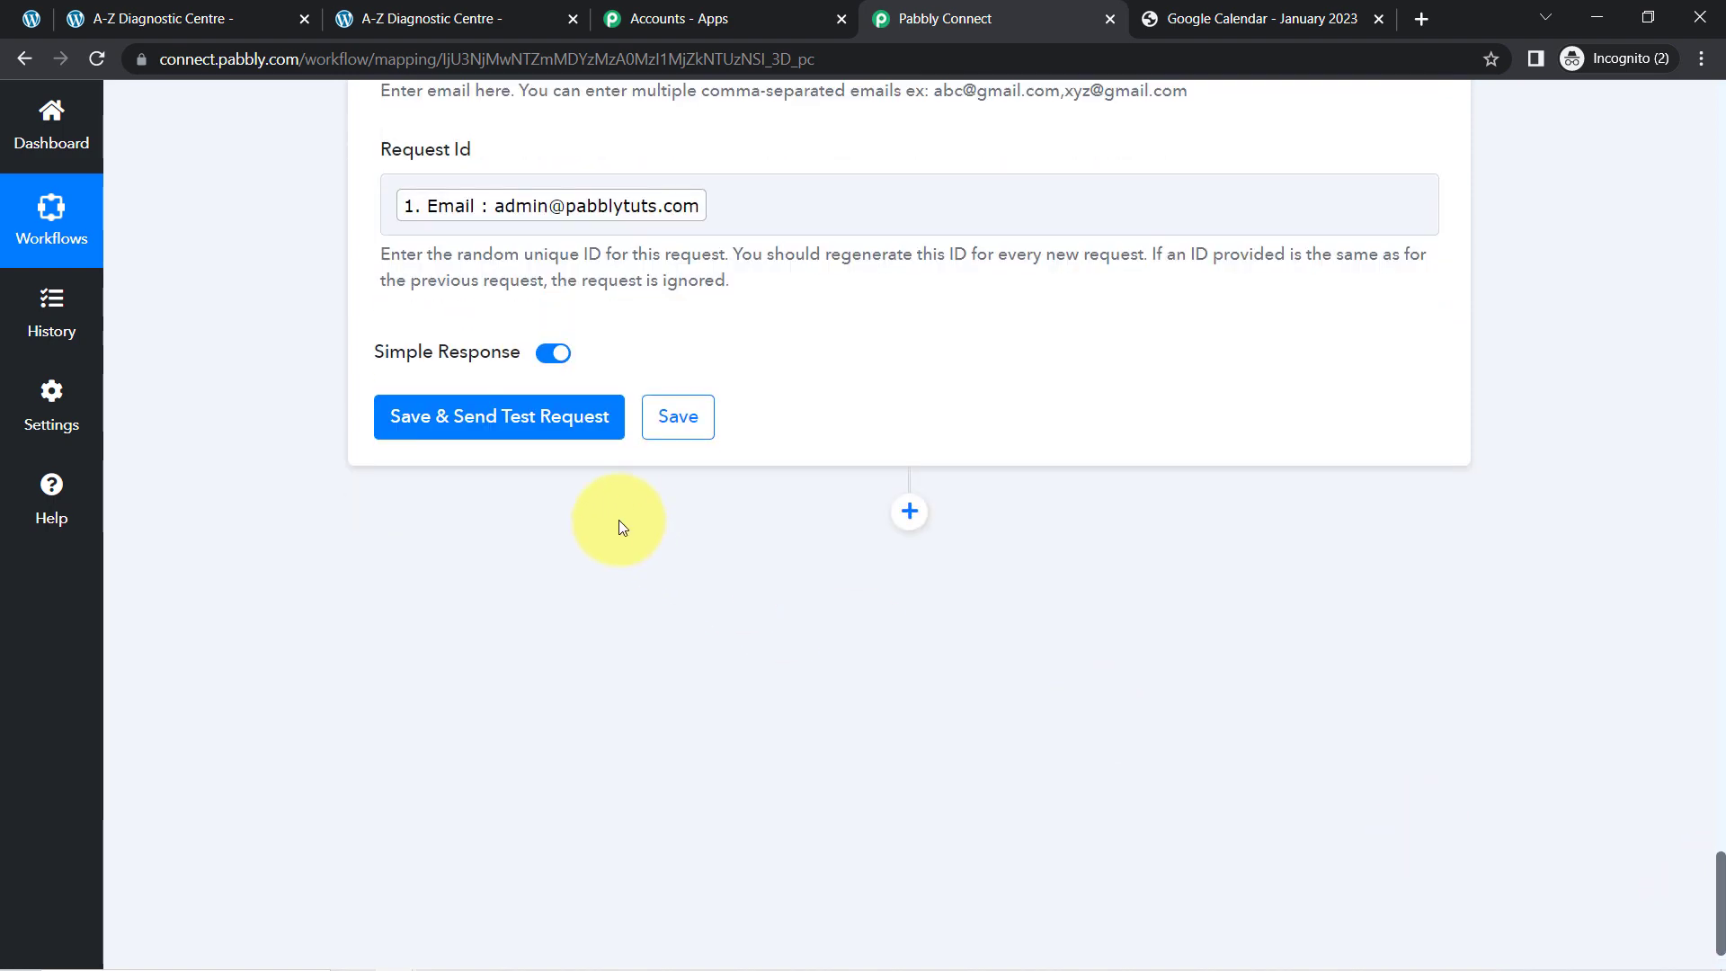
mouse_move(461, 358)
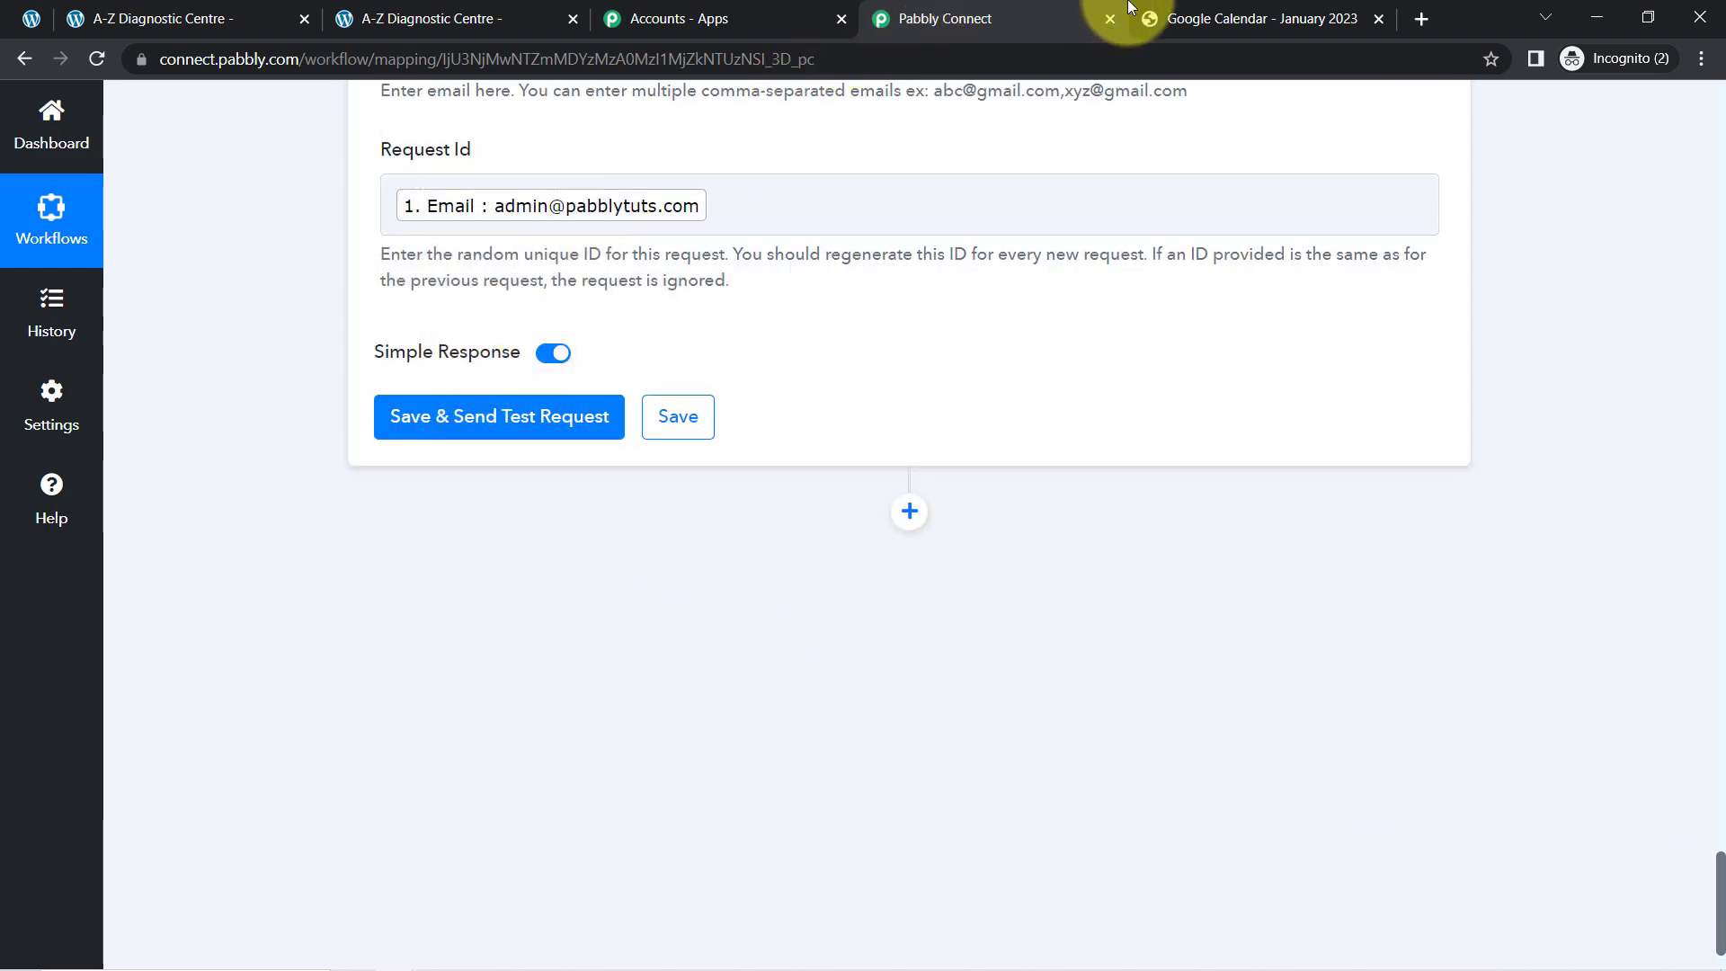
click(1178, 18)
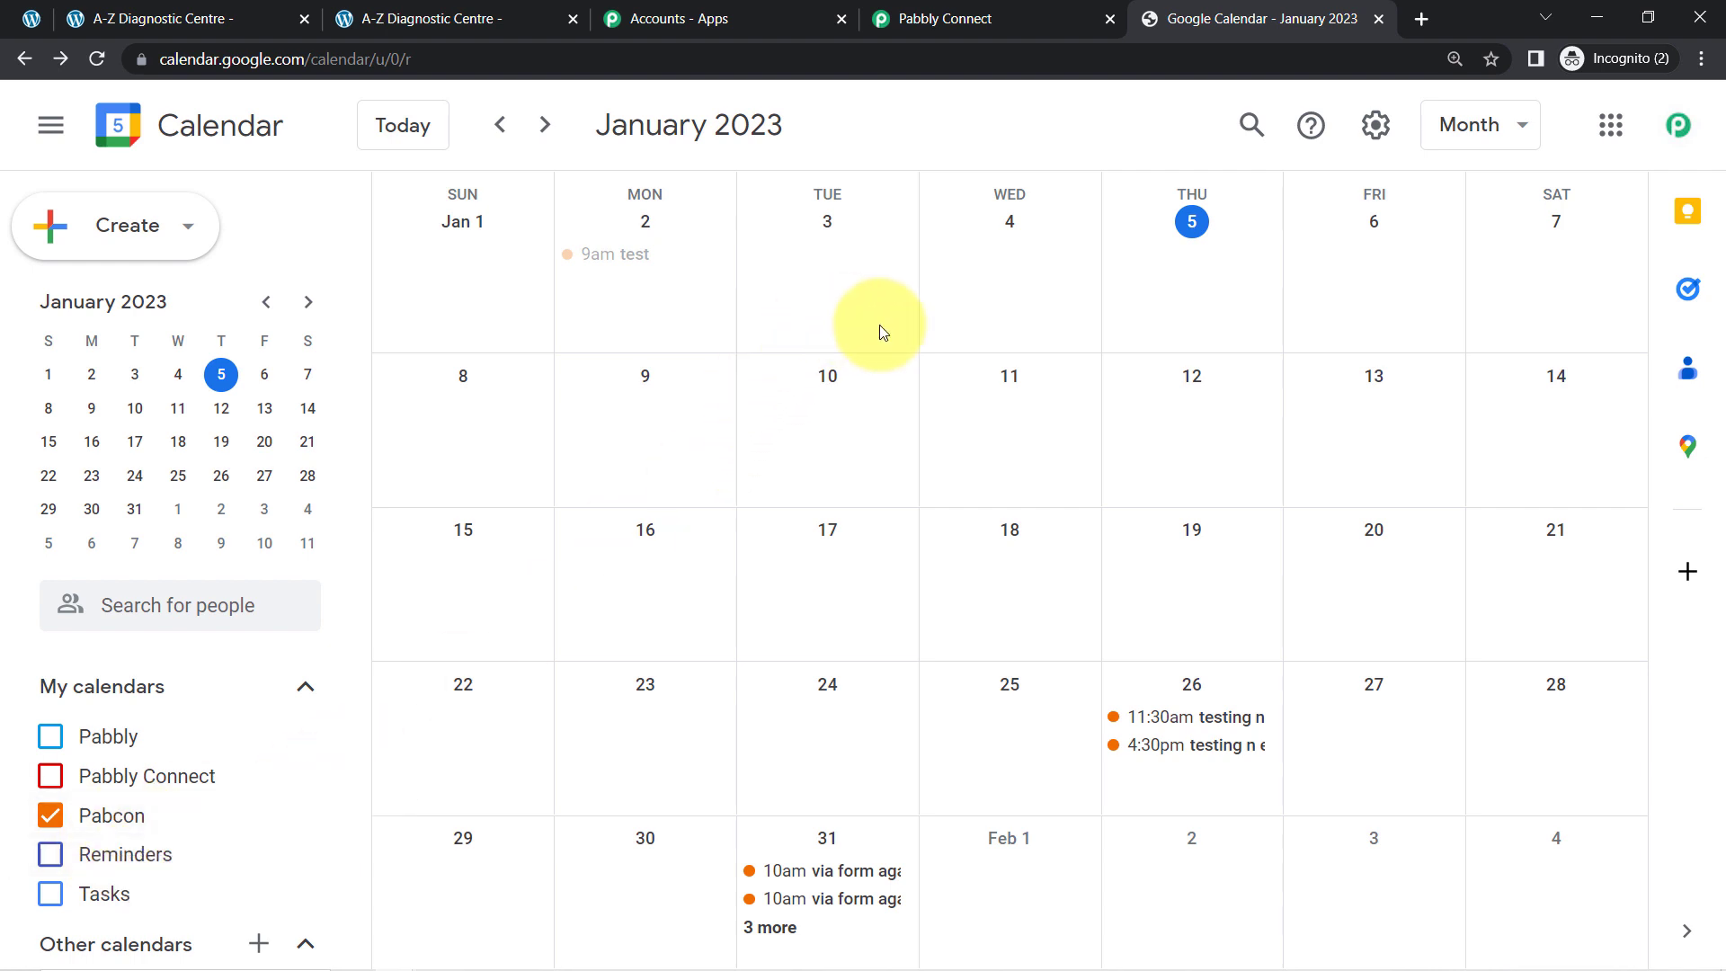
click(913, 18)
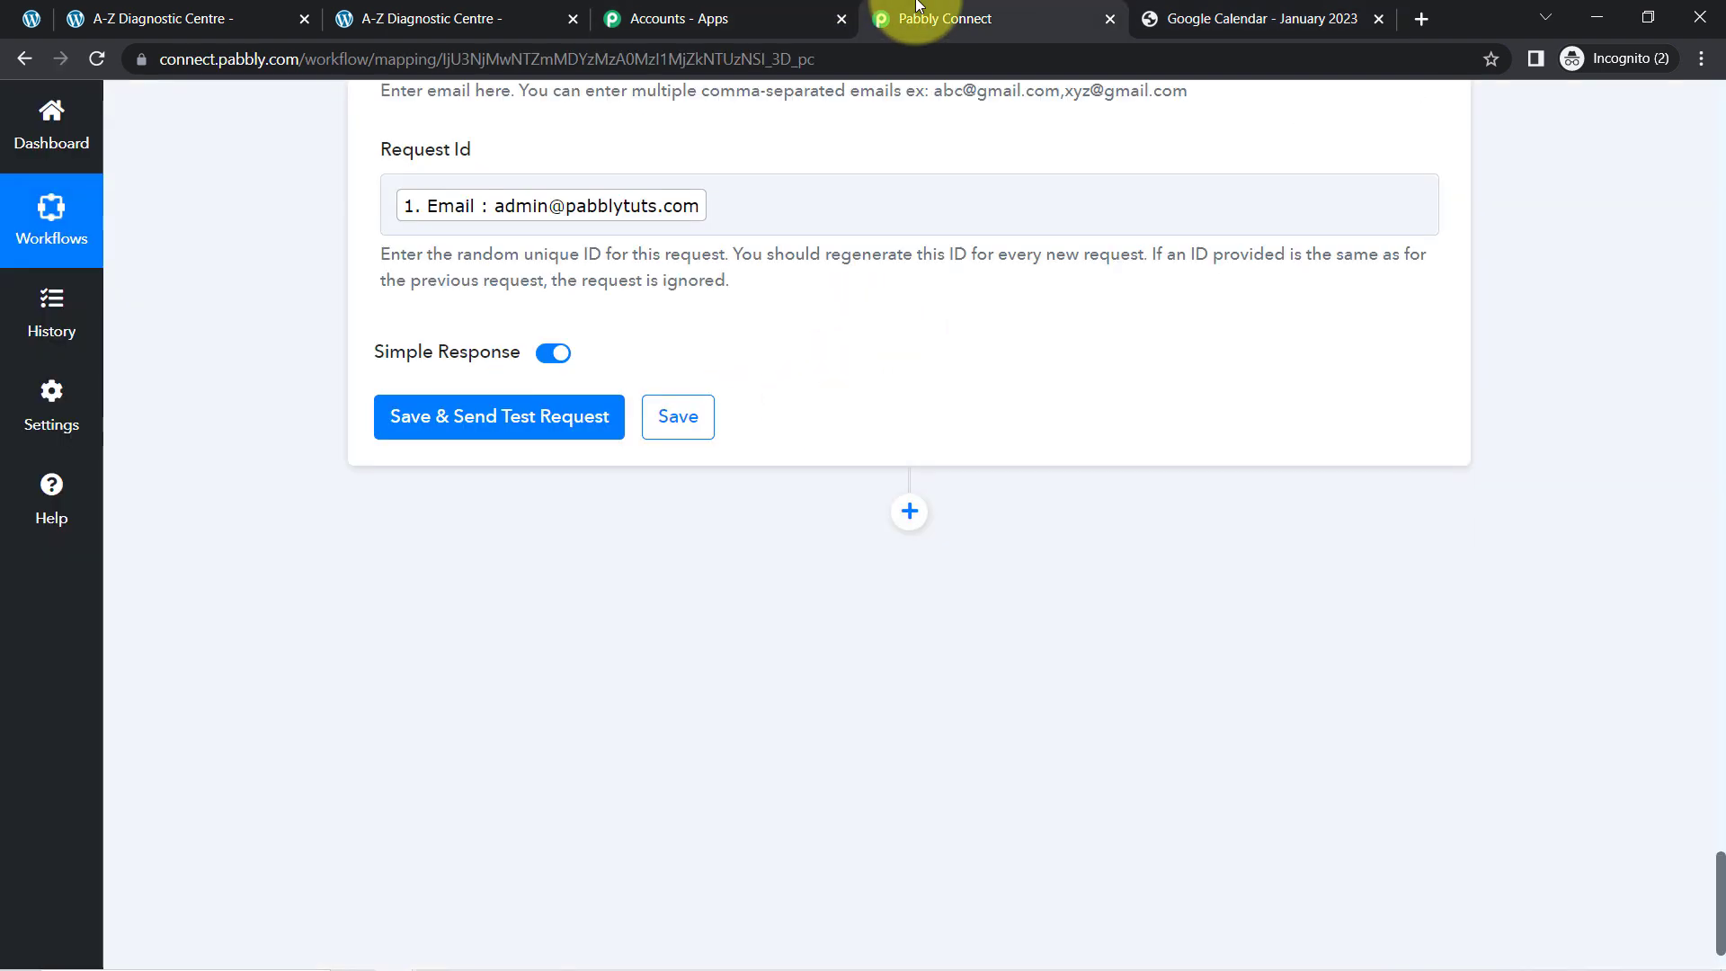
click(589, 430)
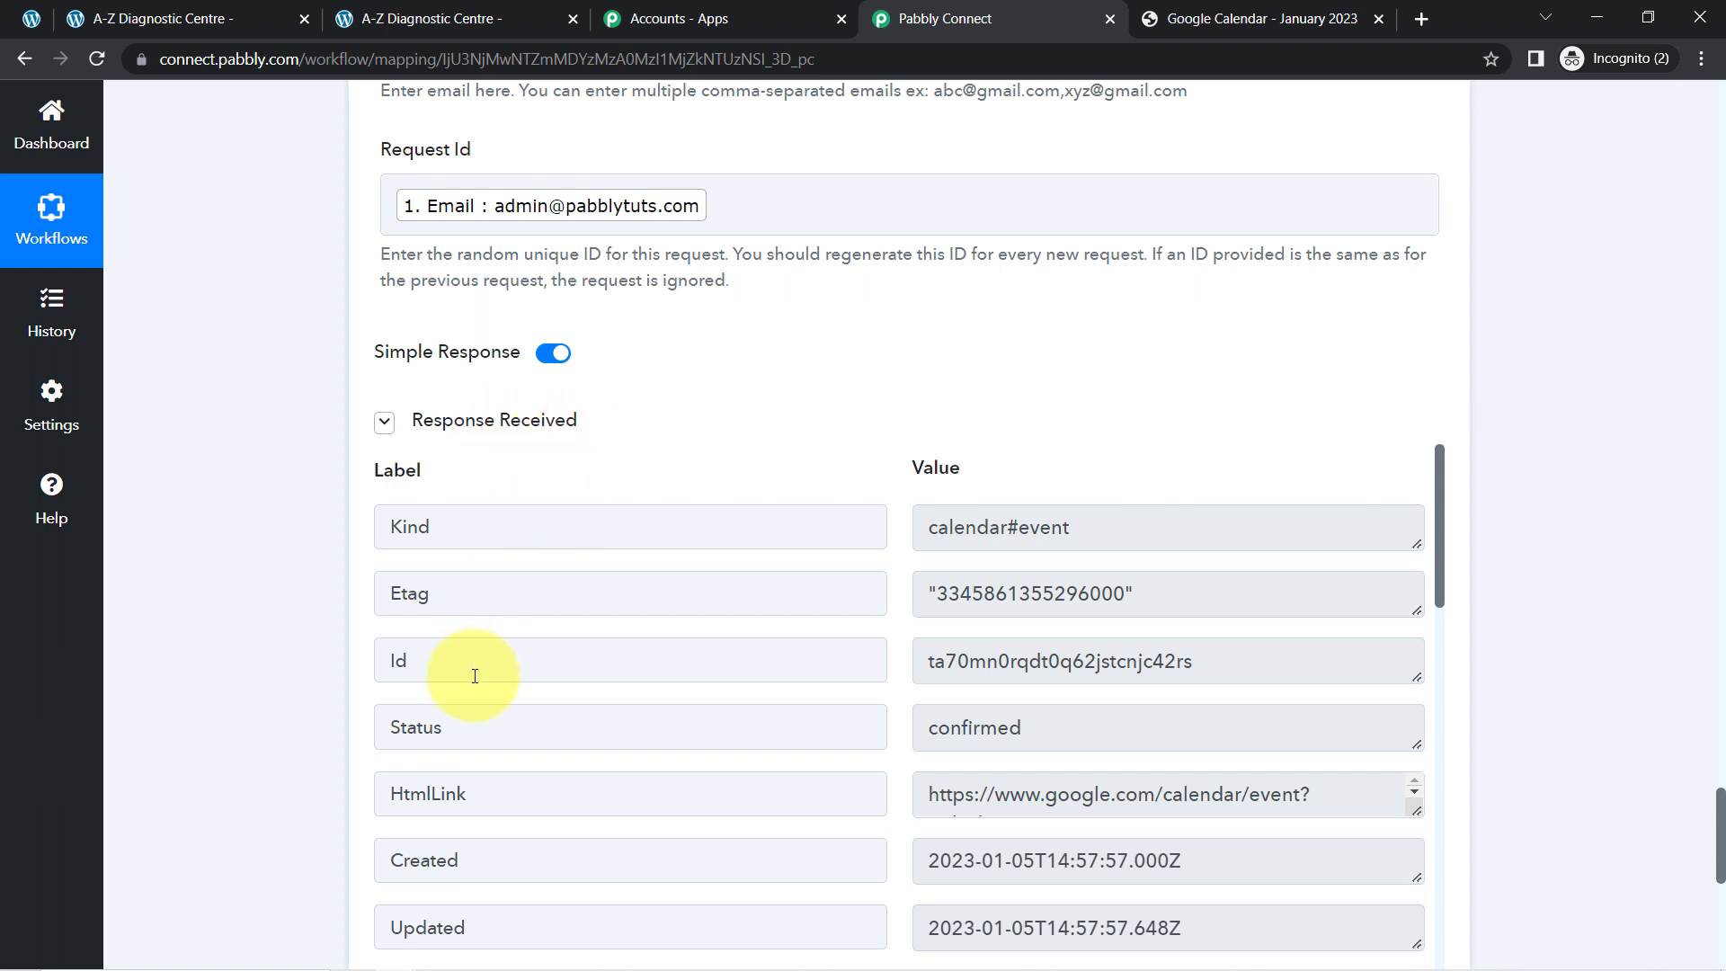
- Check the Status in the received response, and switch to Google Calendar to open the new appointment on January 10
drag(1013, 733, 965, 722)
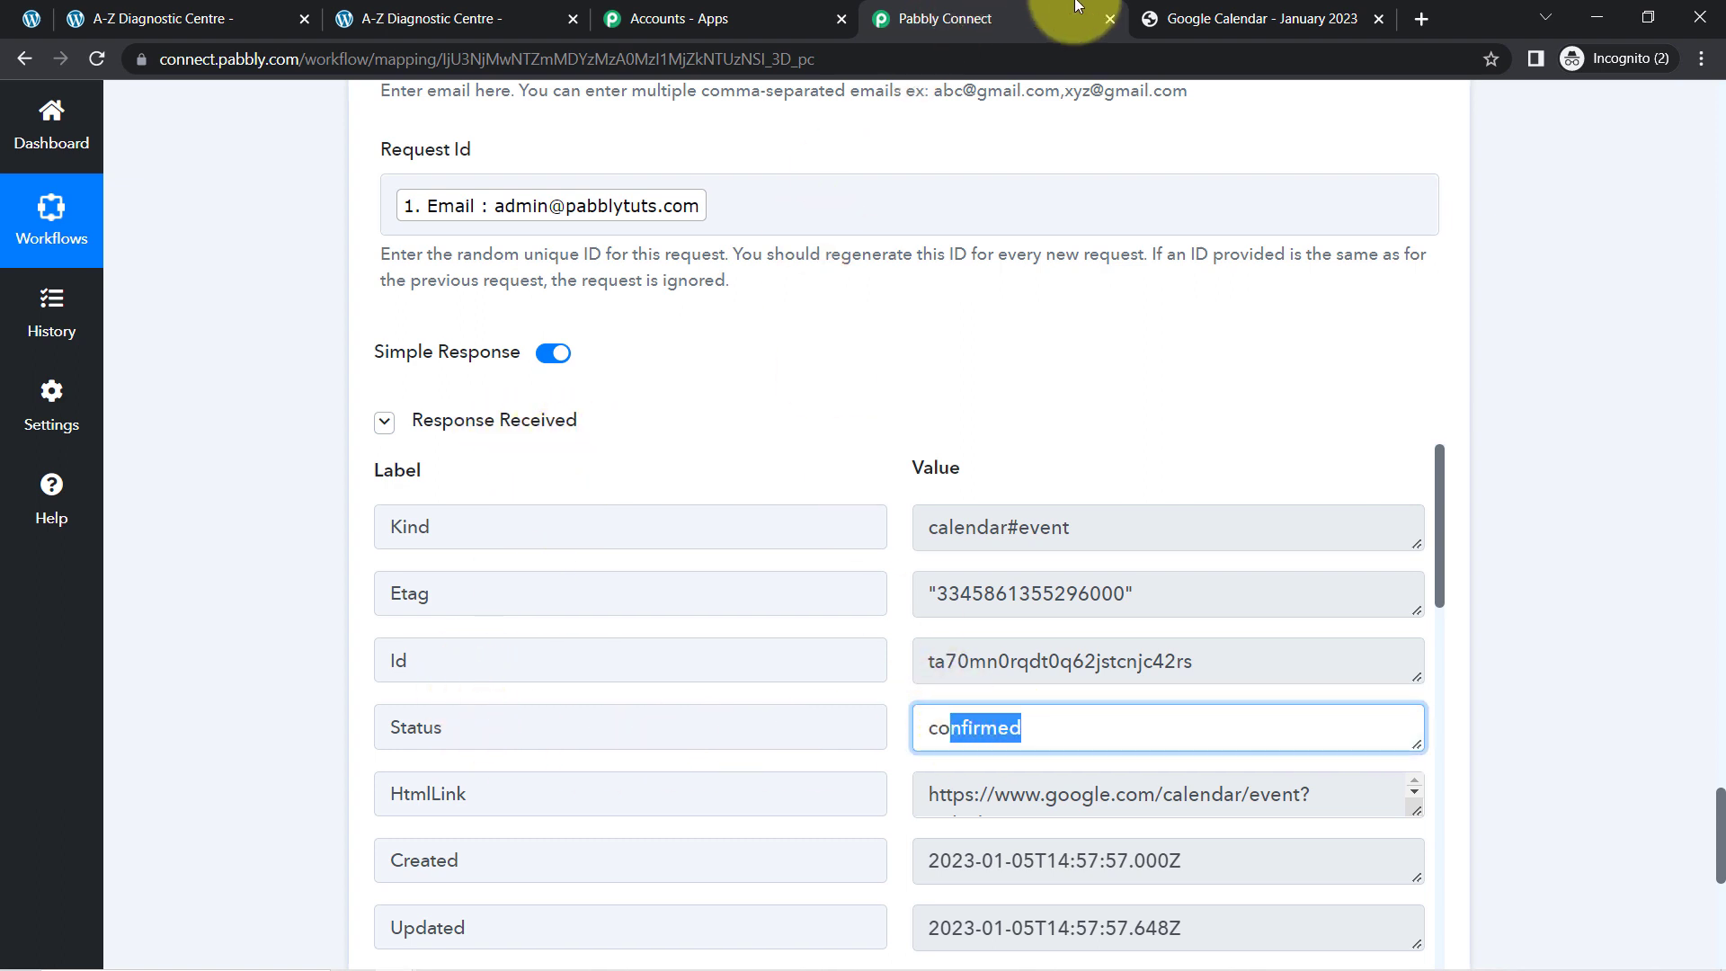
click(1193, 9)
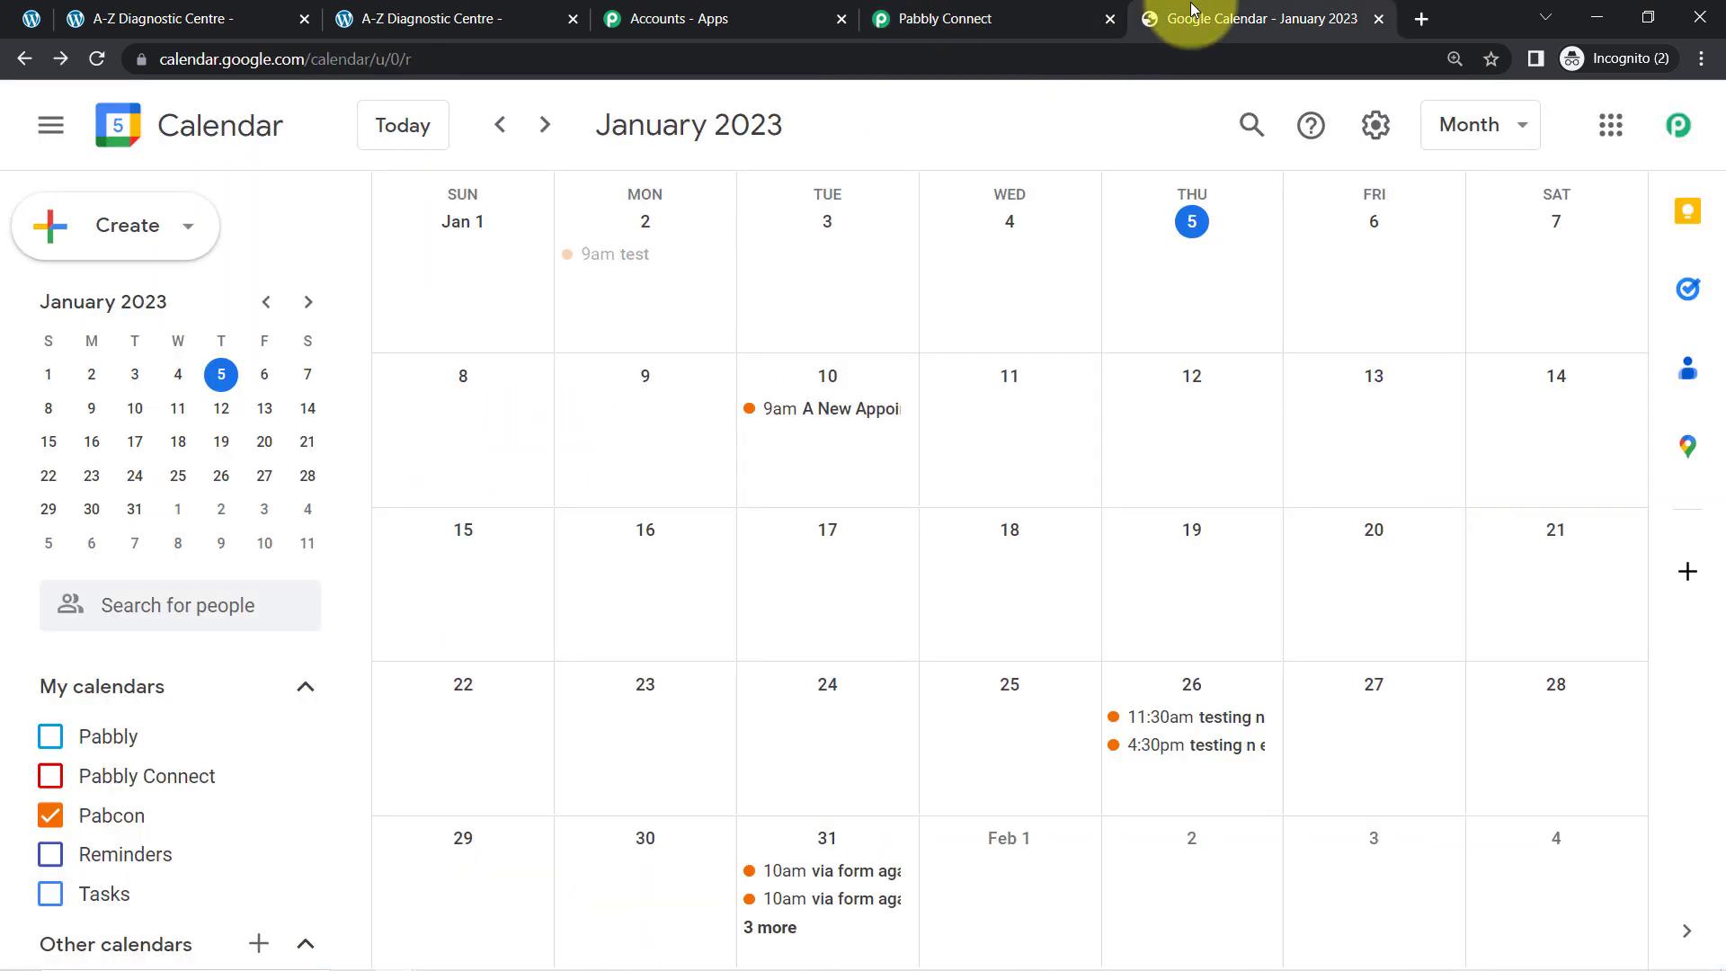
click(792, 412)
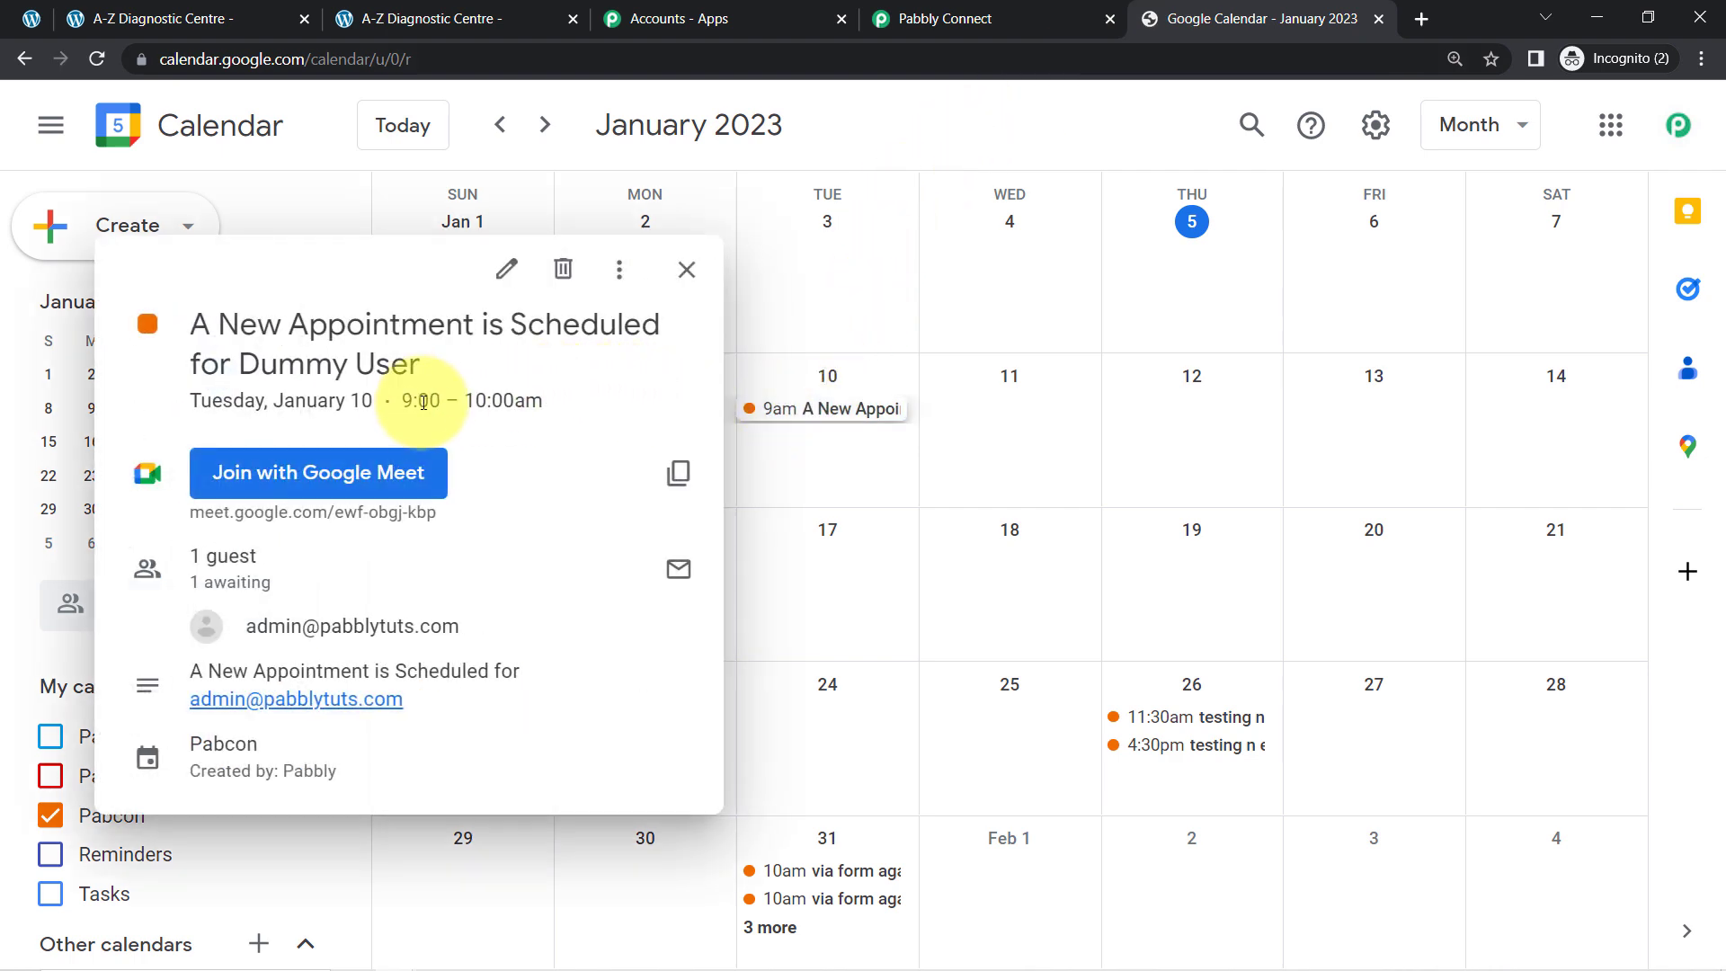
- Compare the appointment's time in Google Calendar with the Add/Subtract Time result and the meeting's Start and End fields in Pabbly Connect
drag(407, 403, 542, 403)
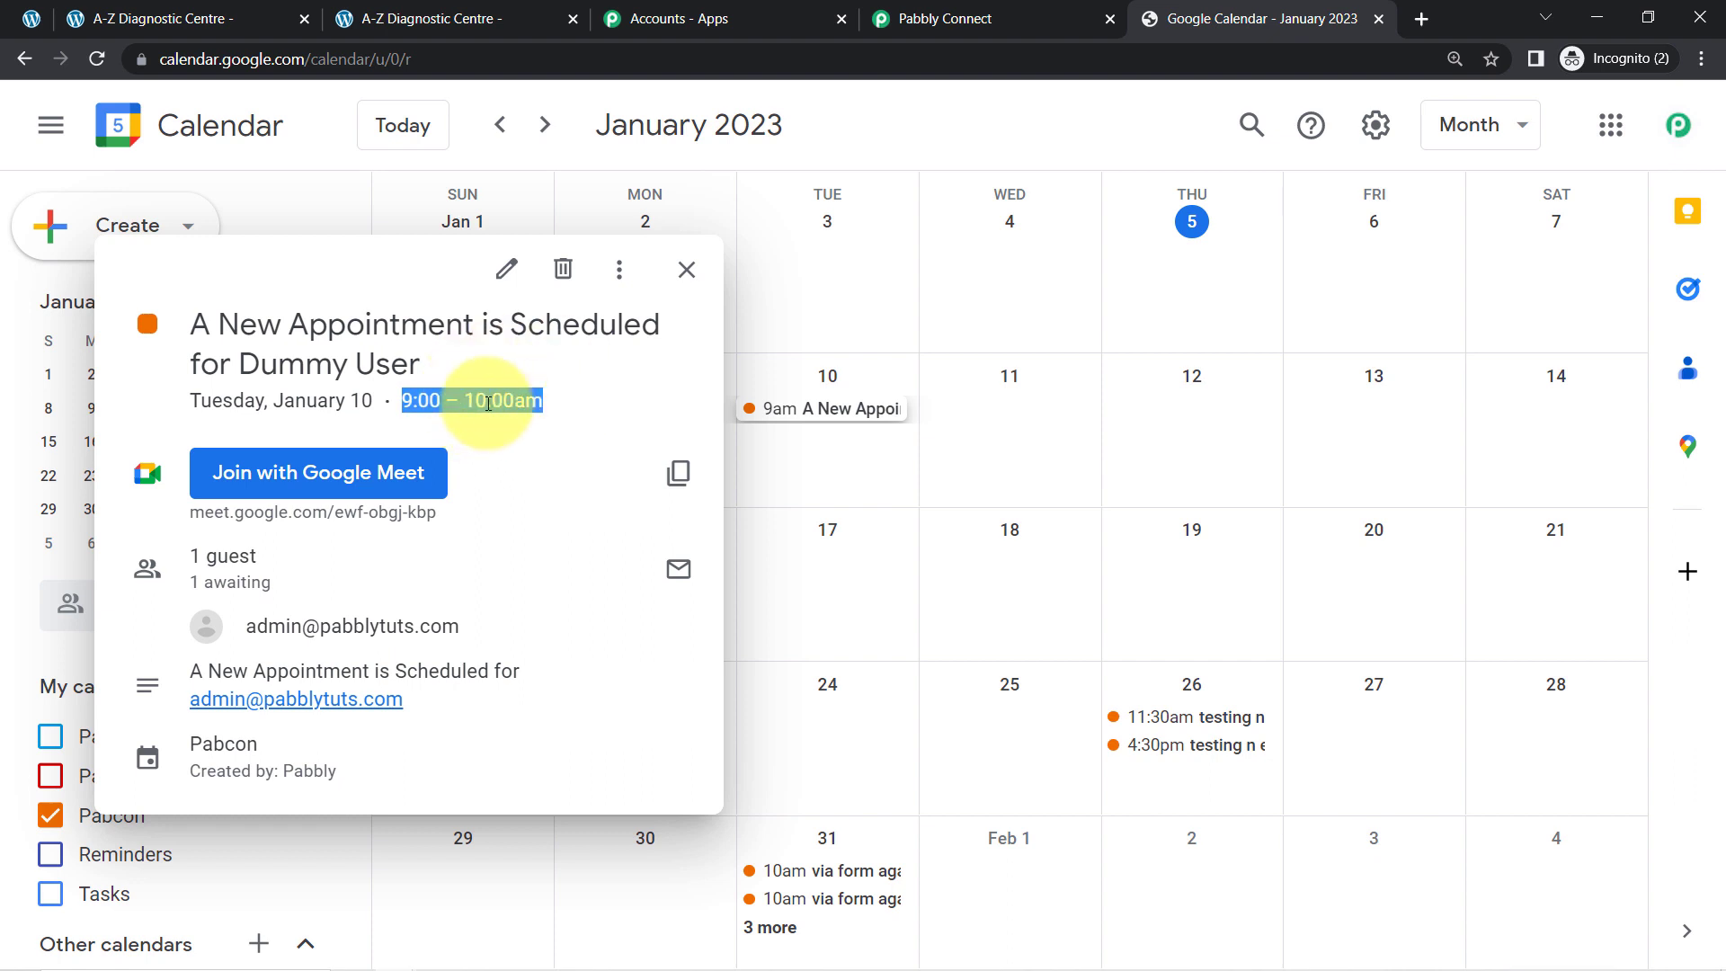
click(926, 19)
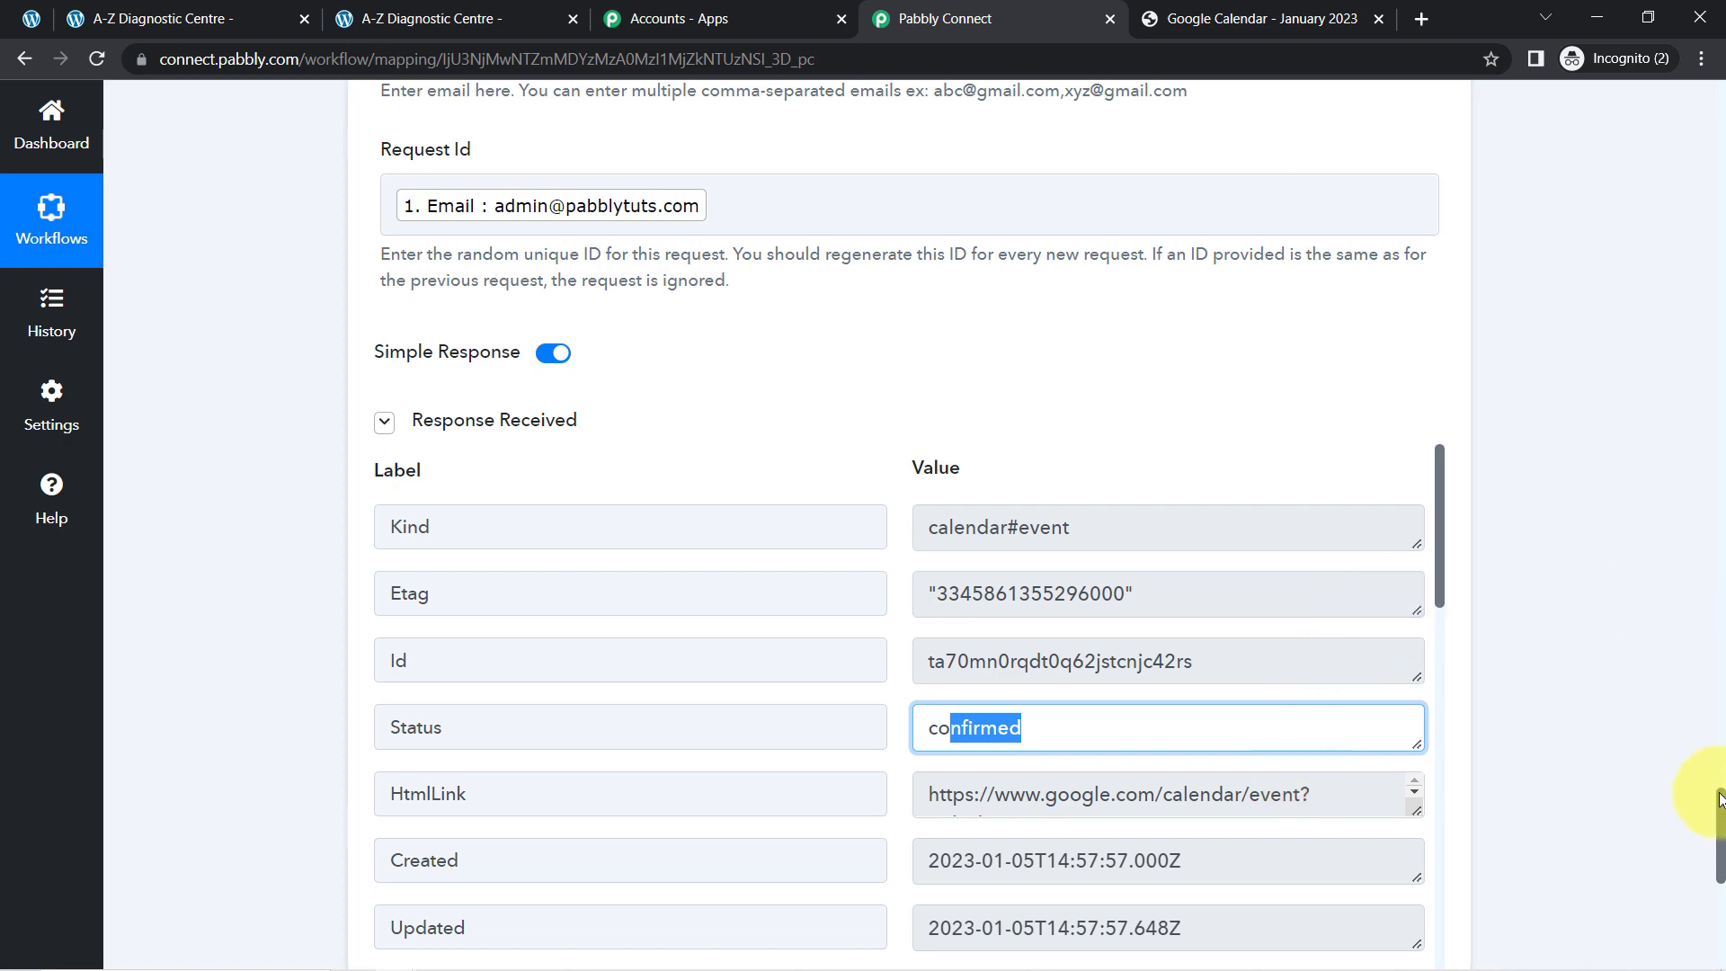
drag(1718, 819, 1691, 623)
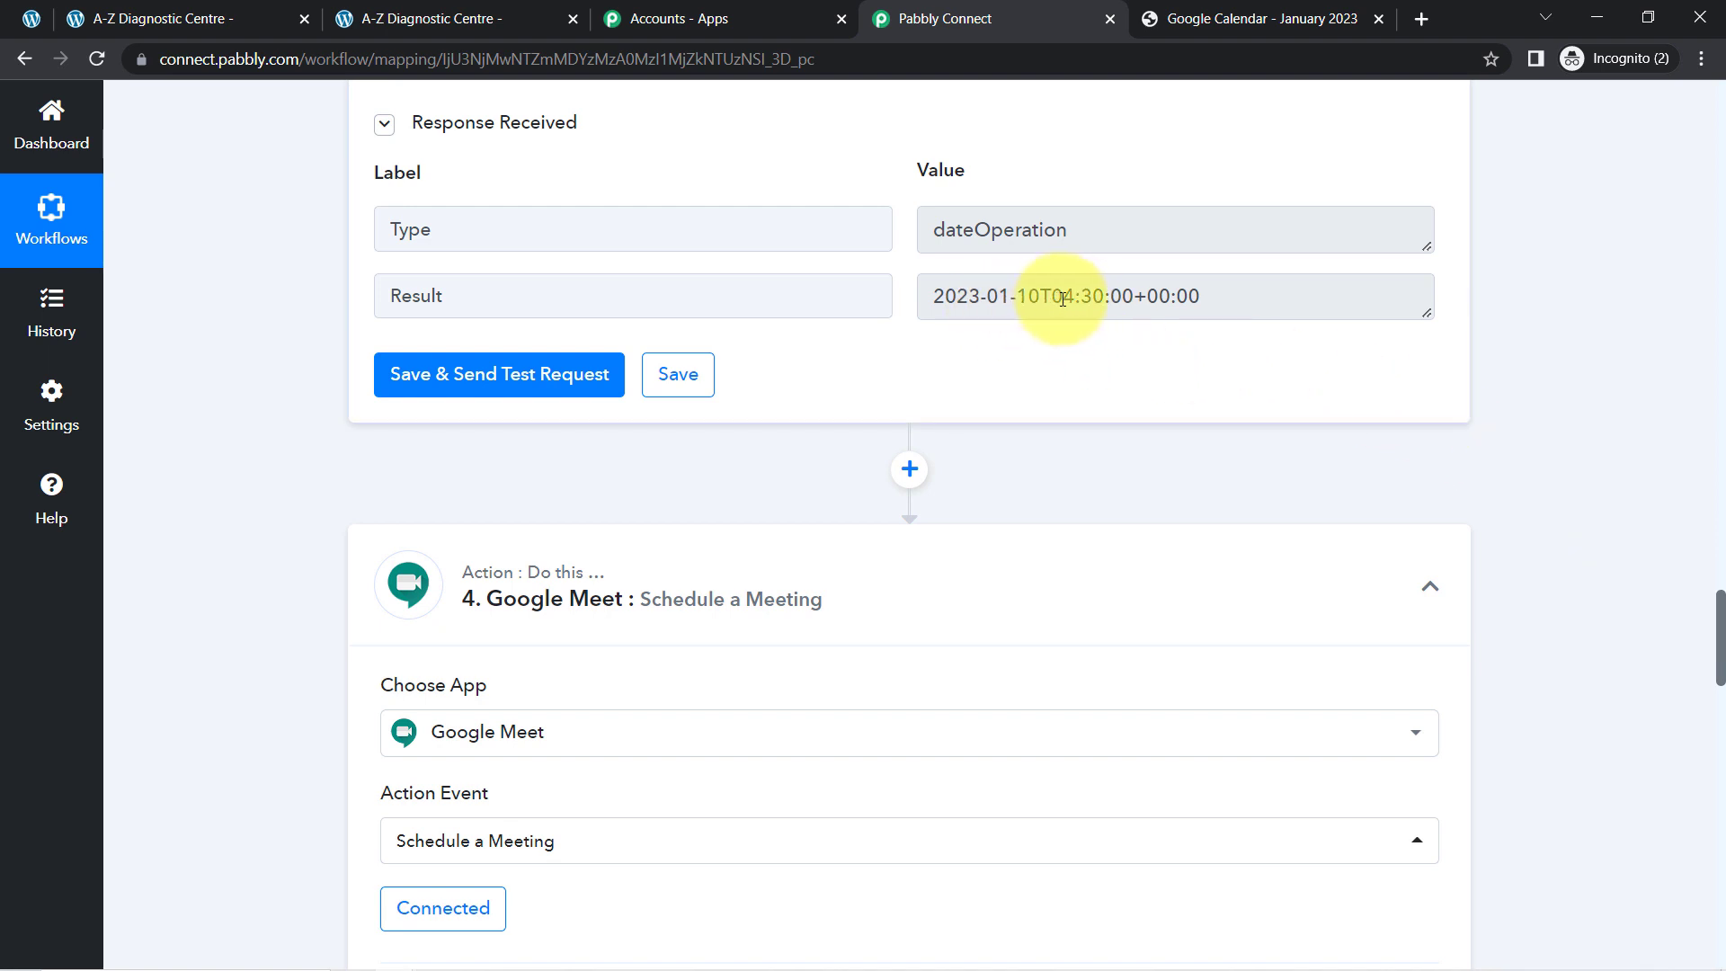
drag(1062, 298, 1209, 296)
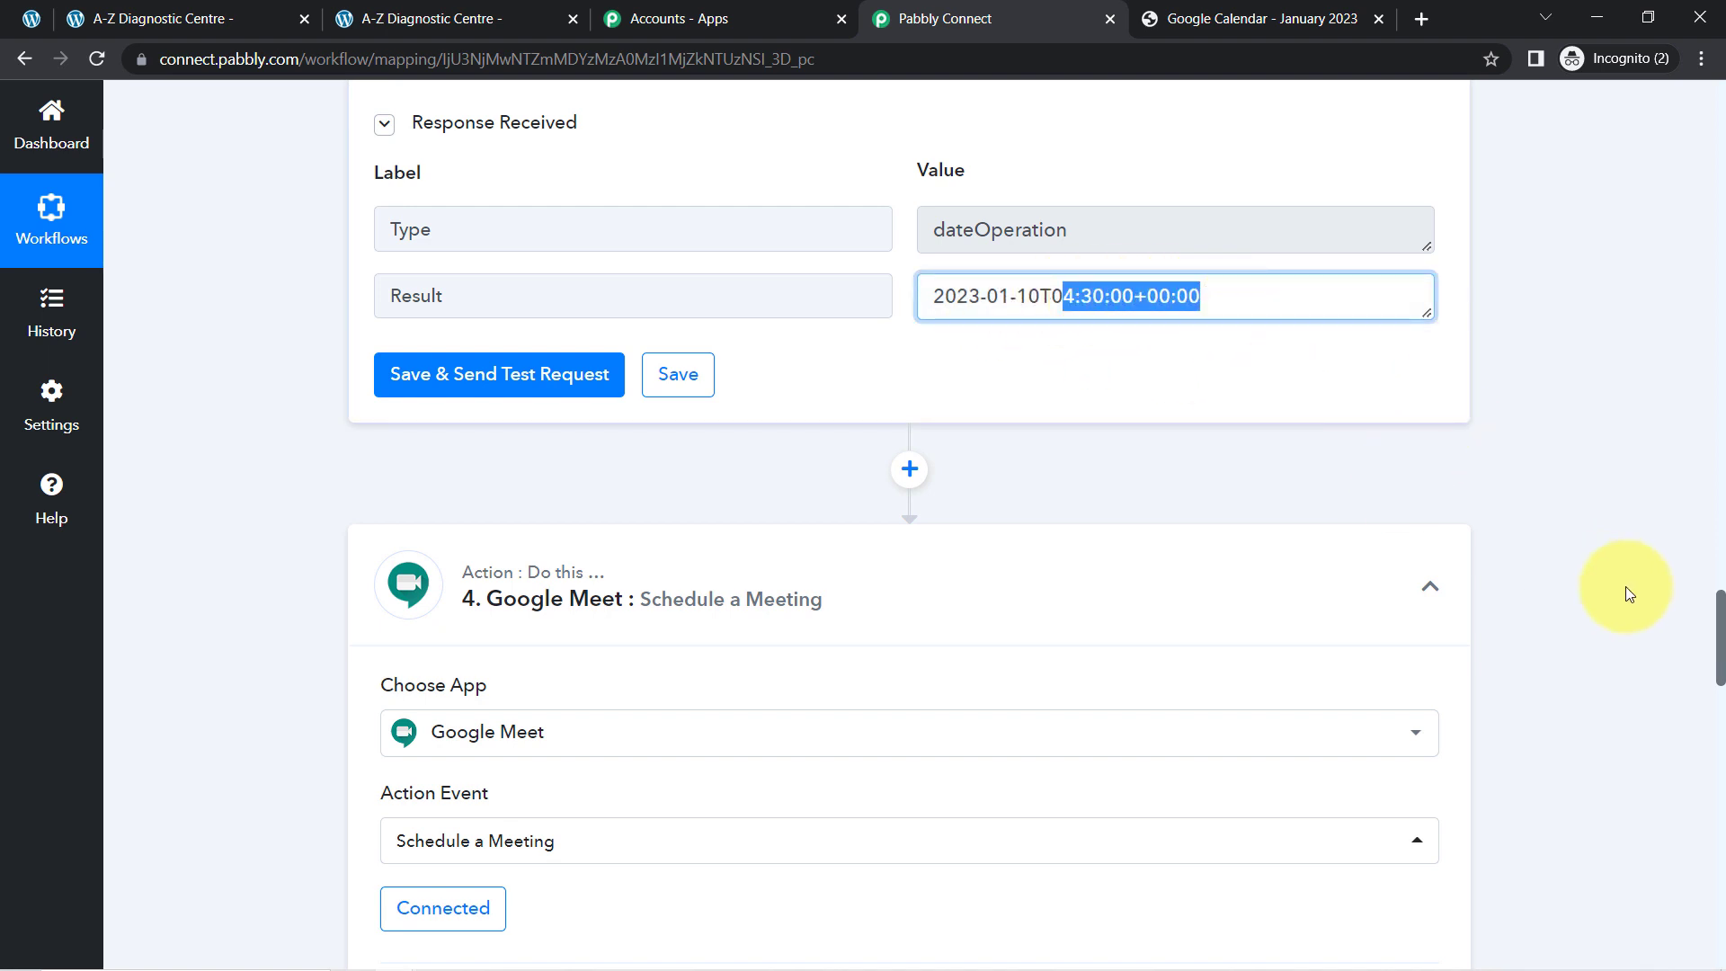
drag(1717, 620, 1716, 730)
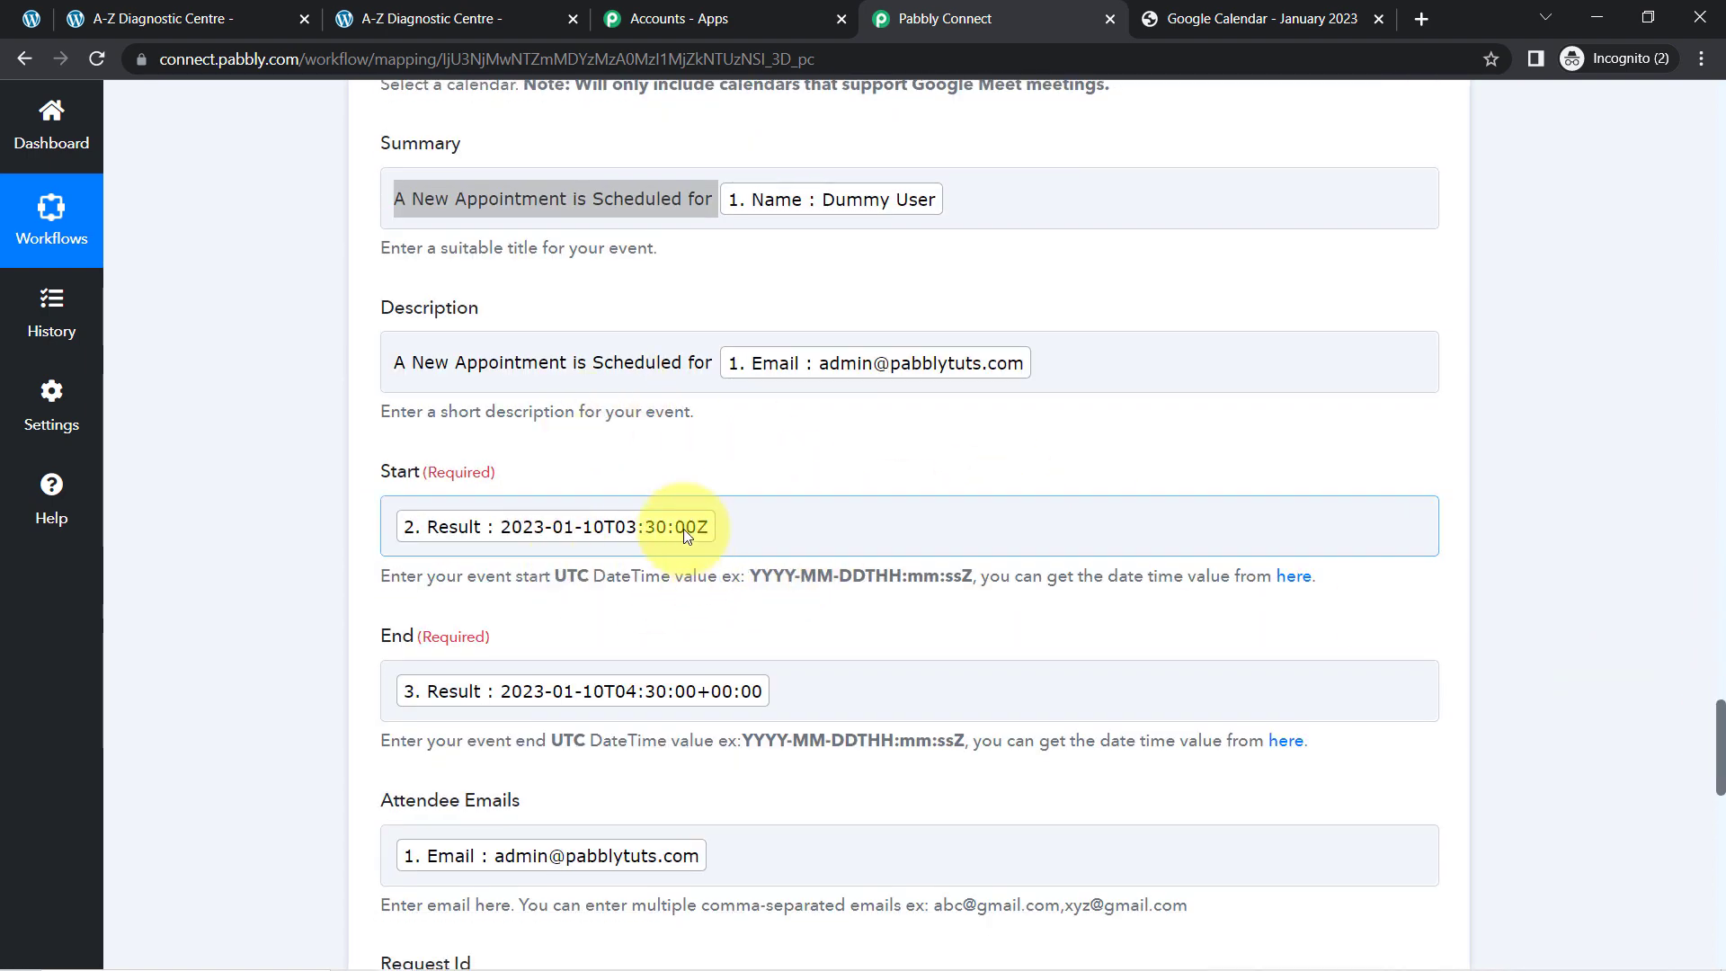
click(677, 690)
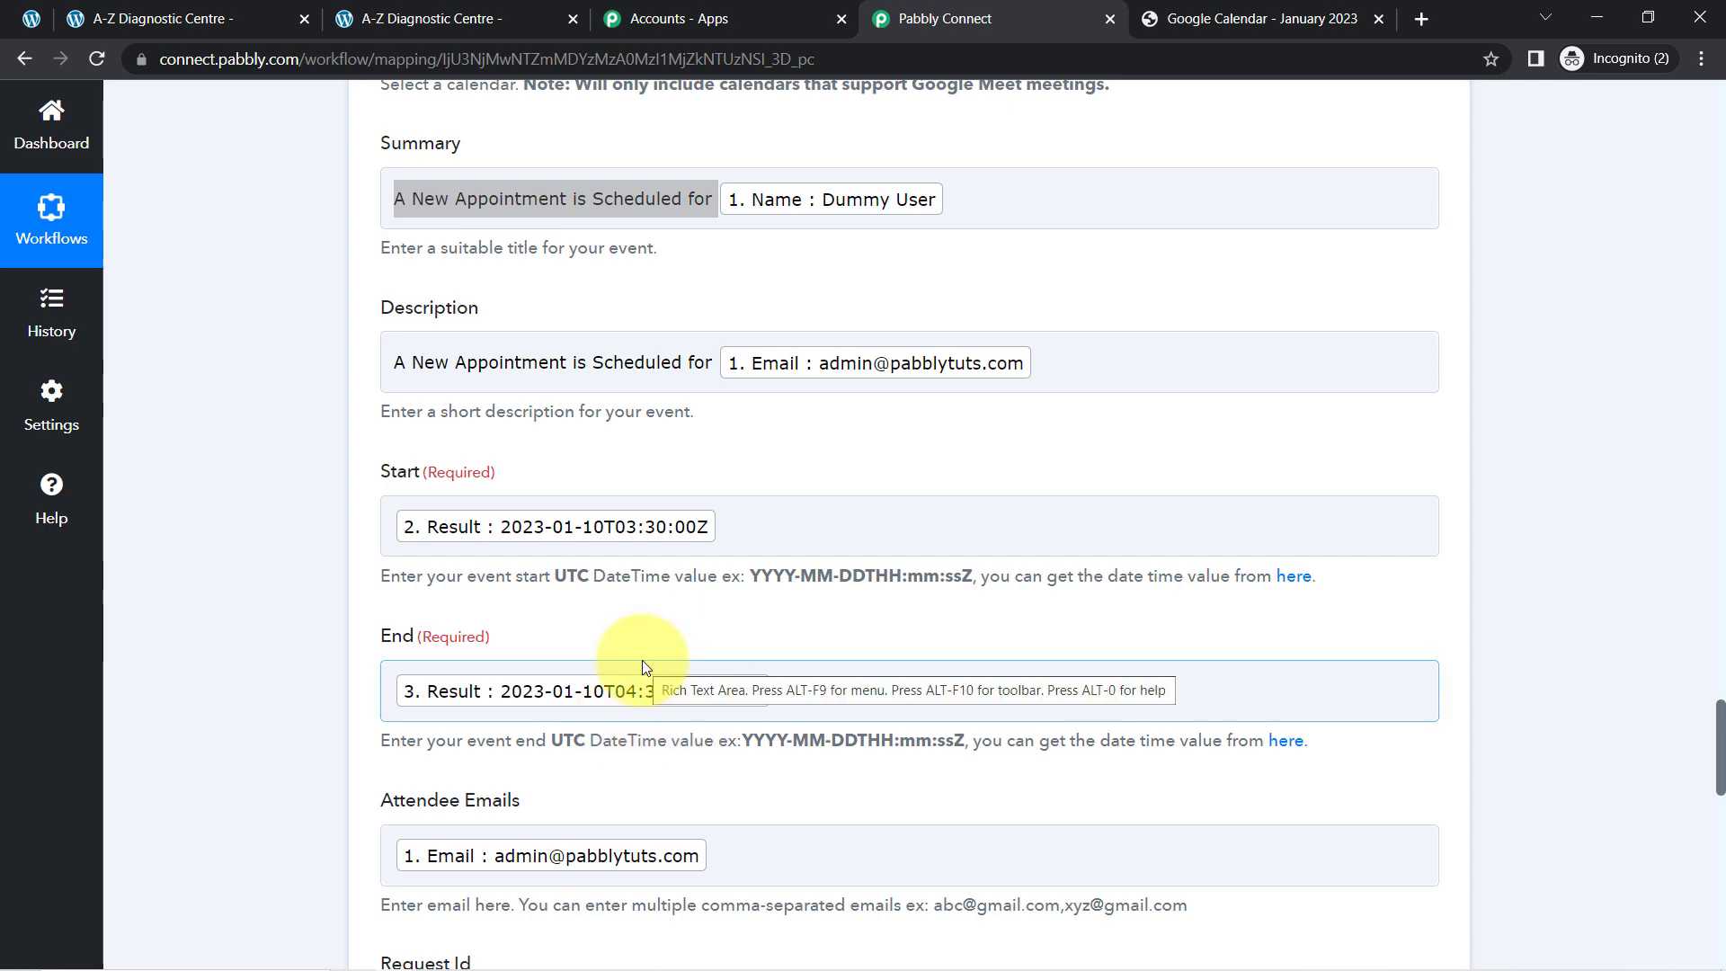
- Check the Appointment Time in the Elementor response, and compare it with the January 10 appointment's time in Google Calendar
drag(1717, 760, 1723, 250)
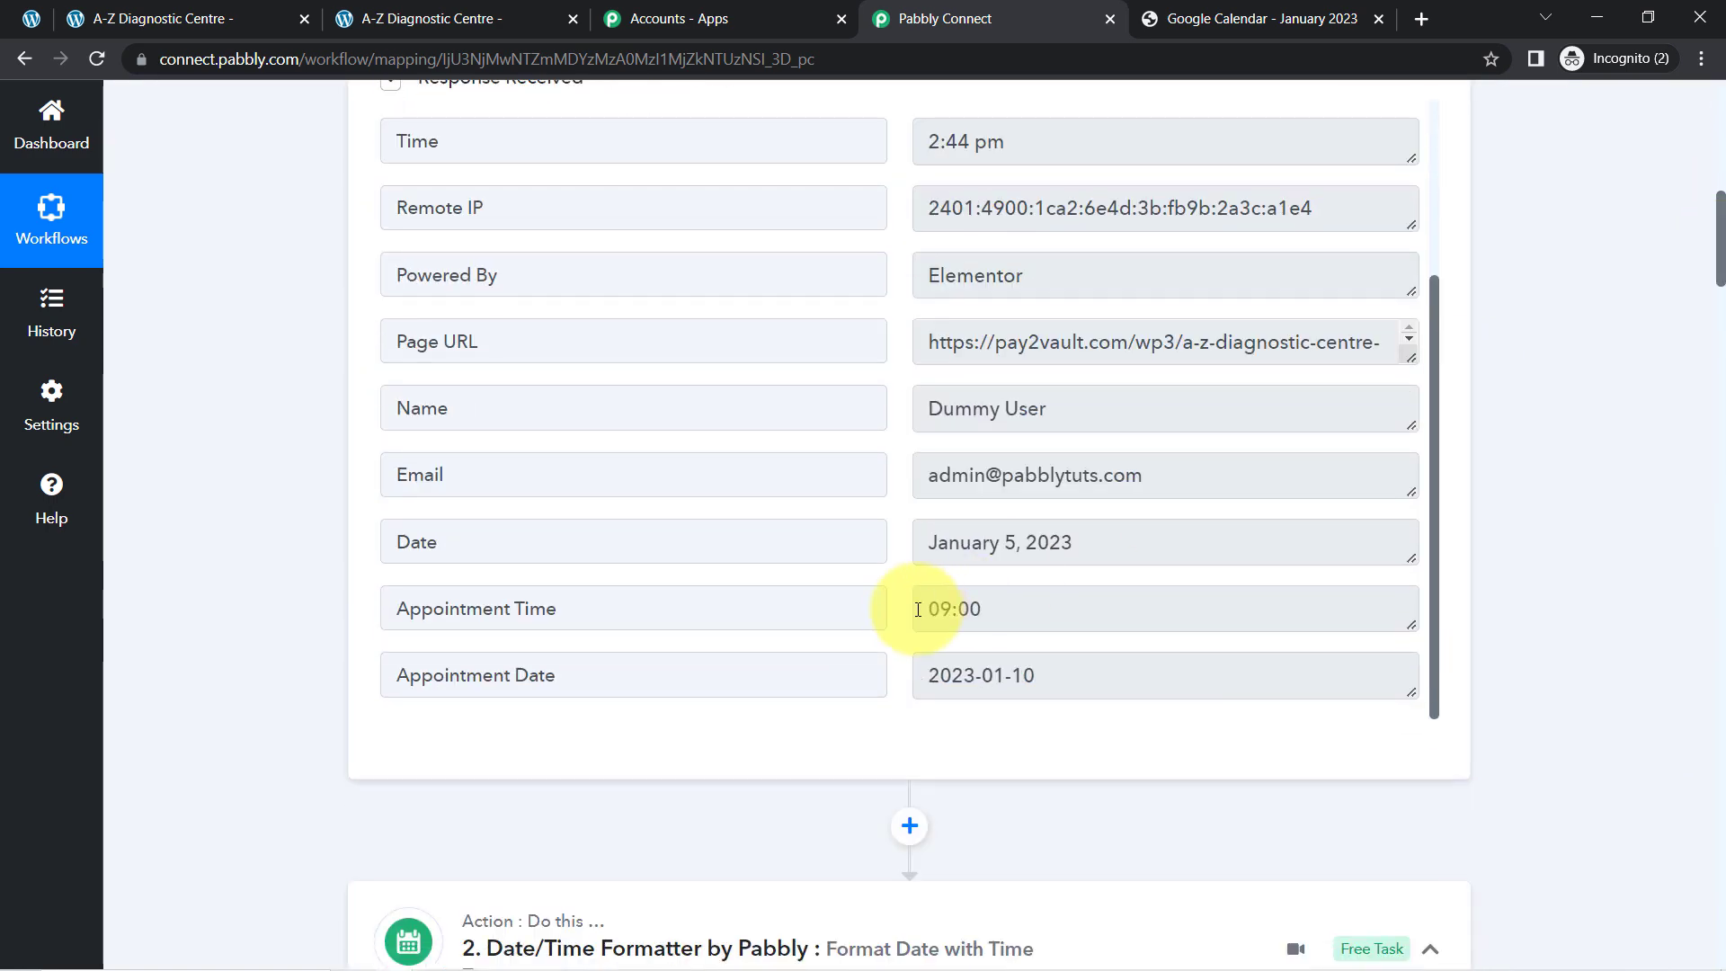
drag(917, 610, 984, 609)
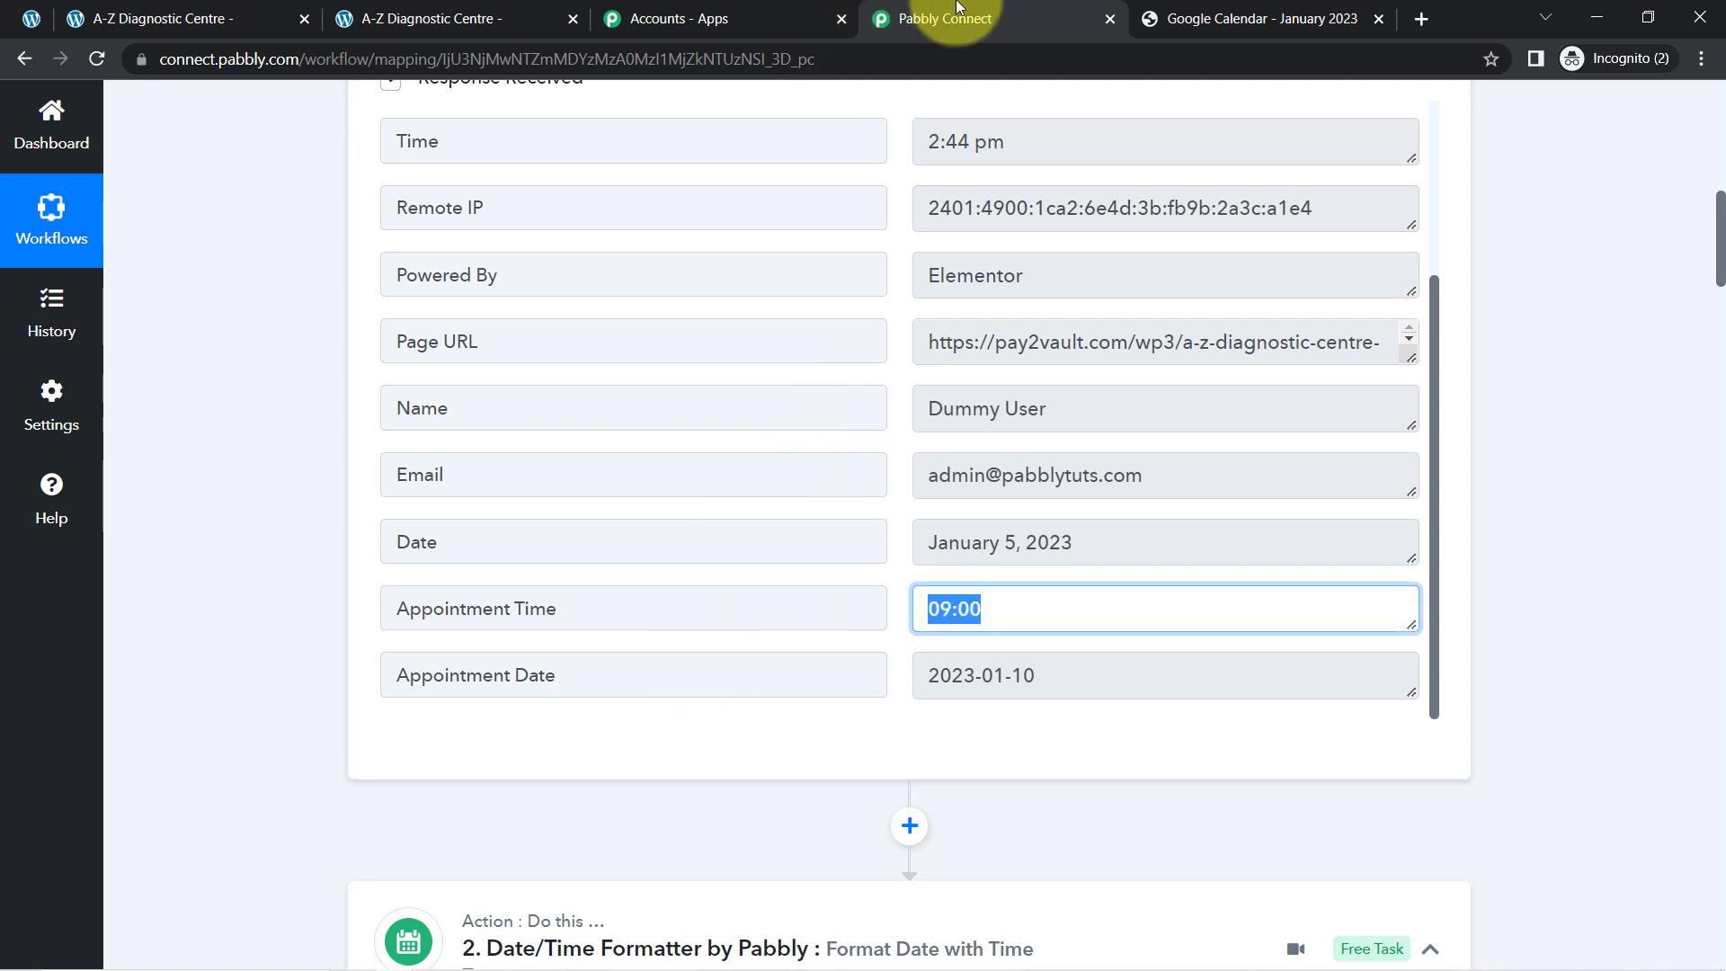
click(1169, 18)
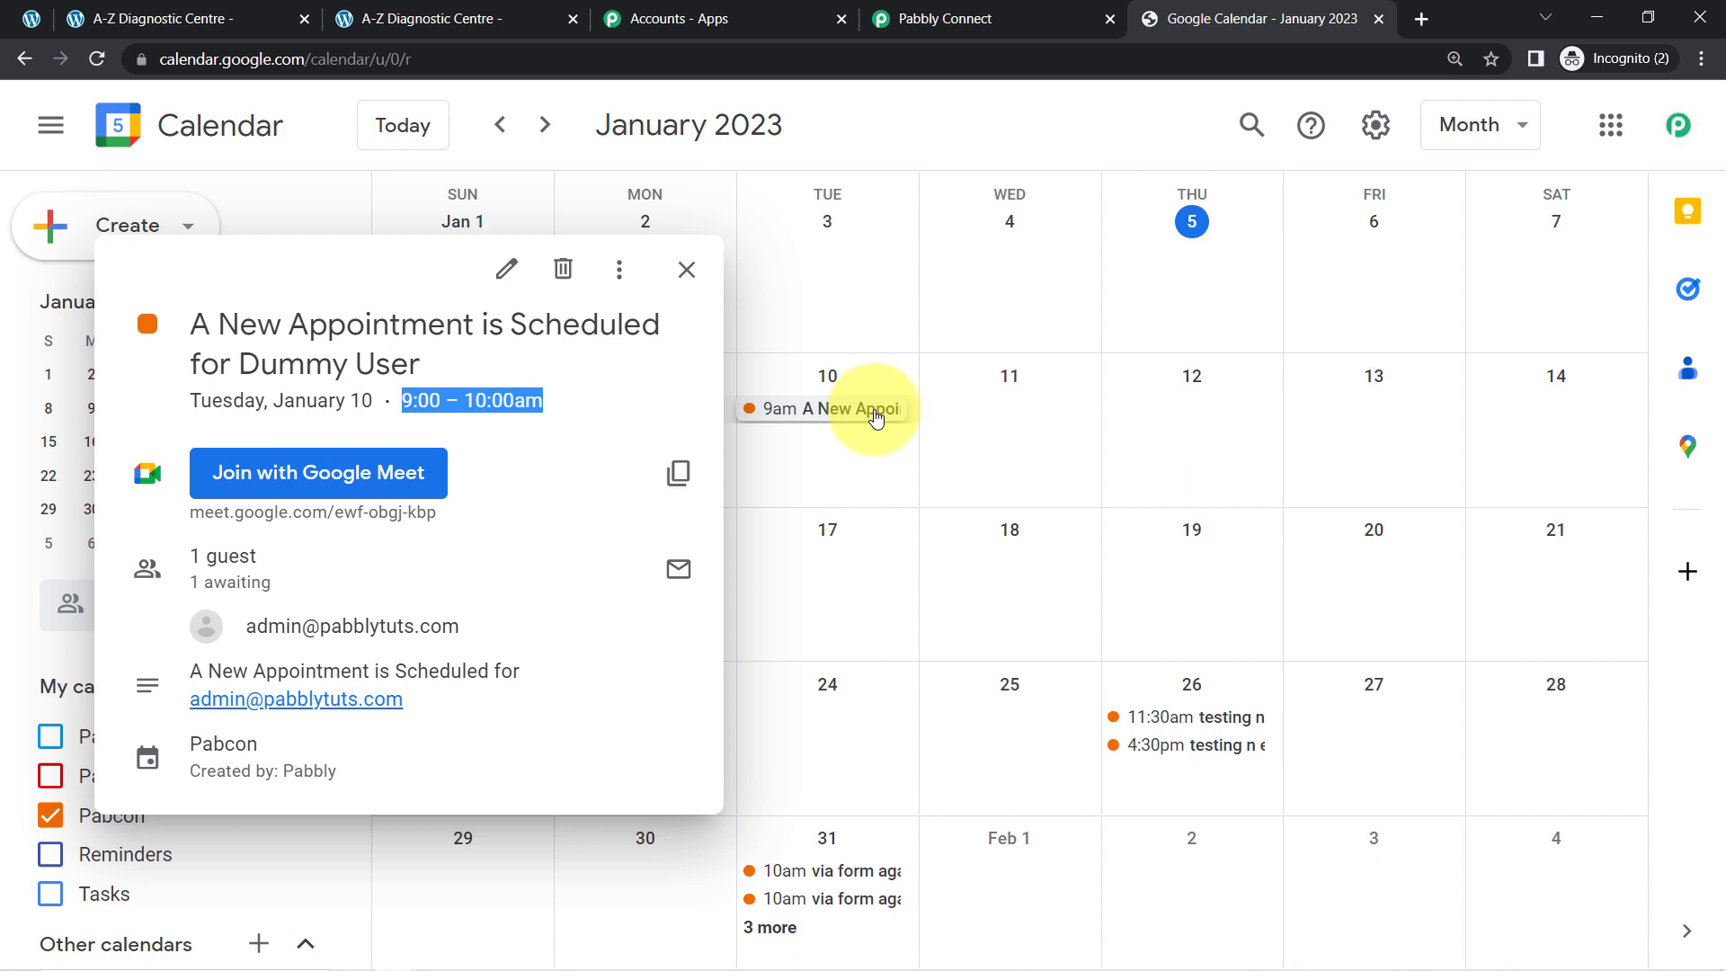
click(517, 402)
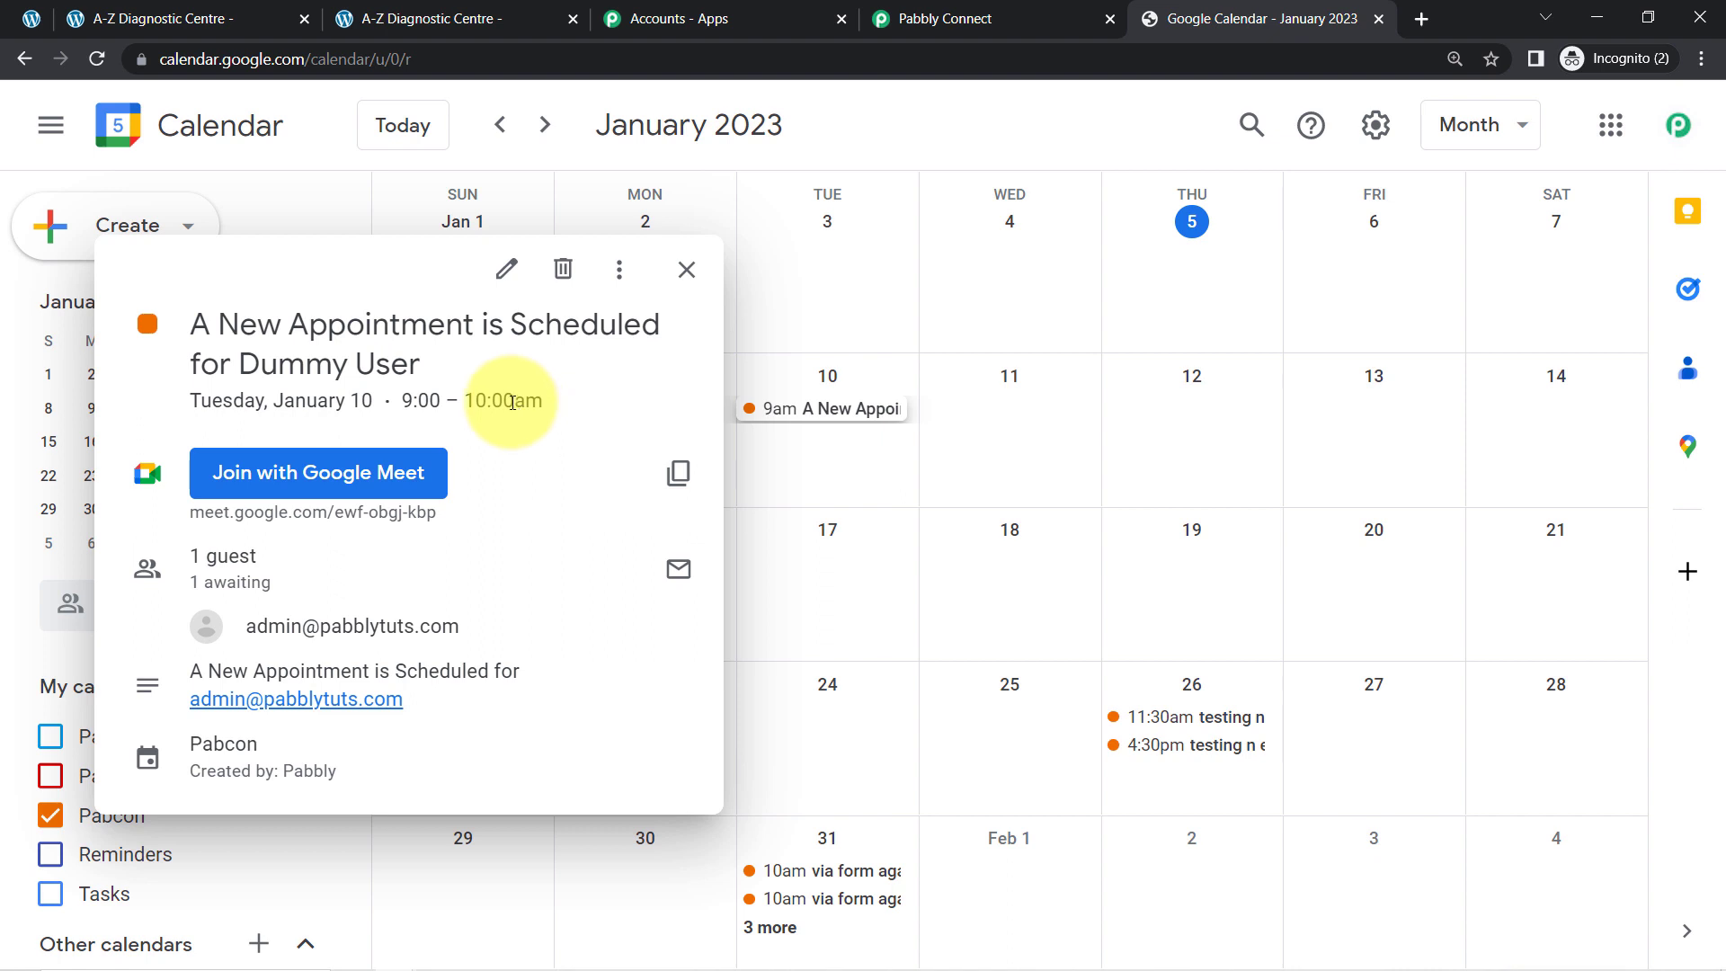
- Open the appointment's Google Meet link, inspect the meeting address, and return to Pabbly Connect
click(282, 486)
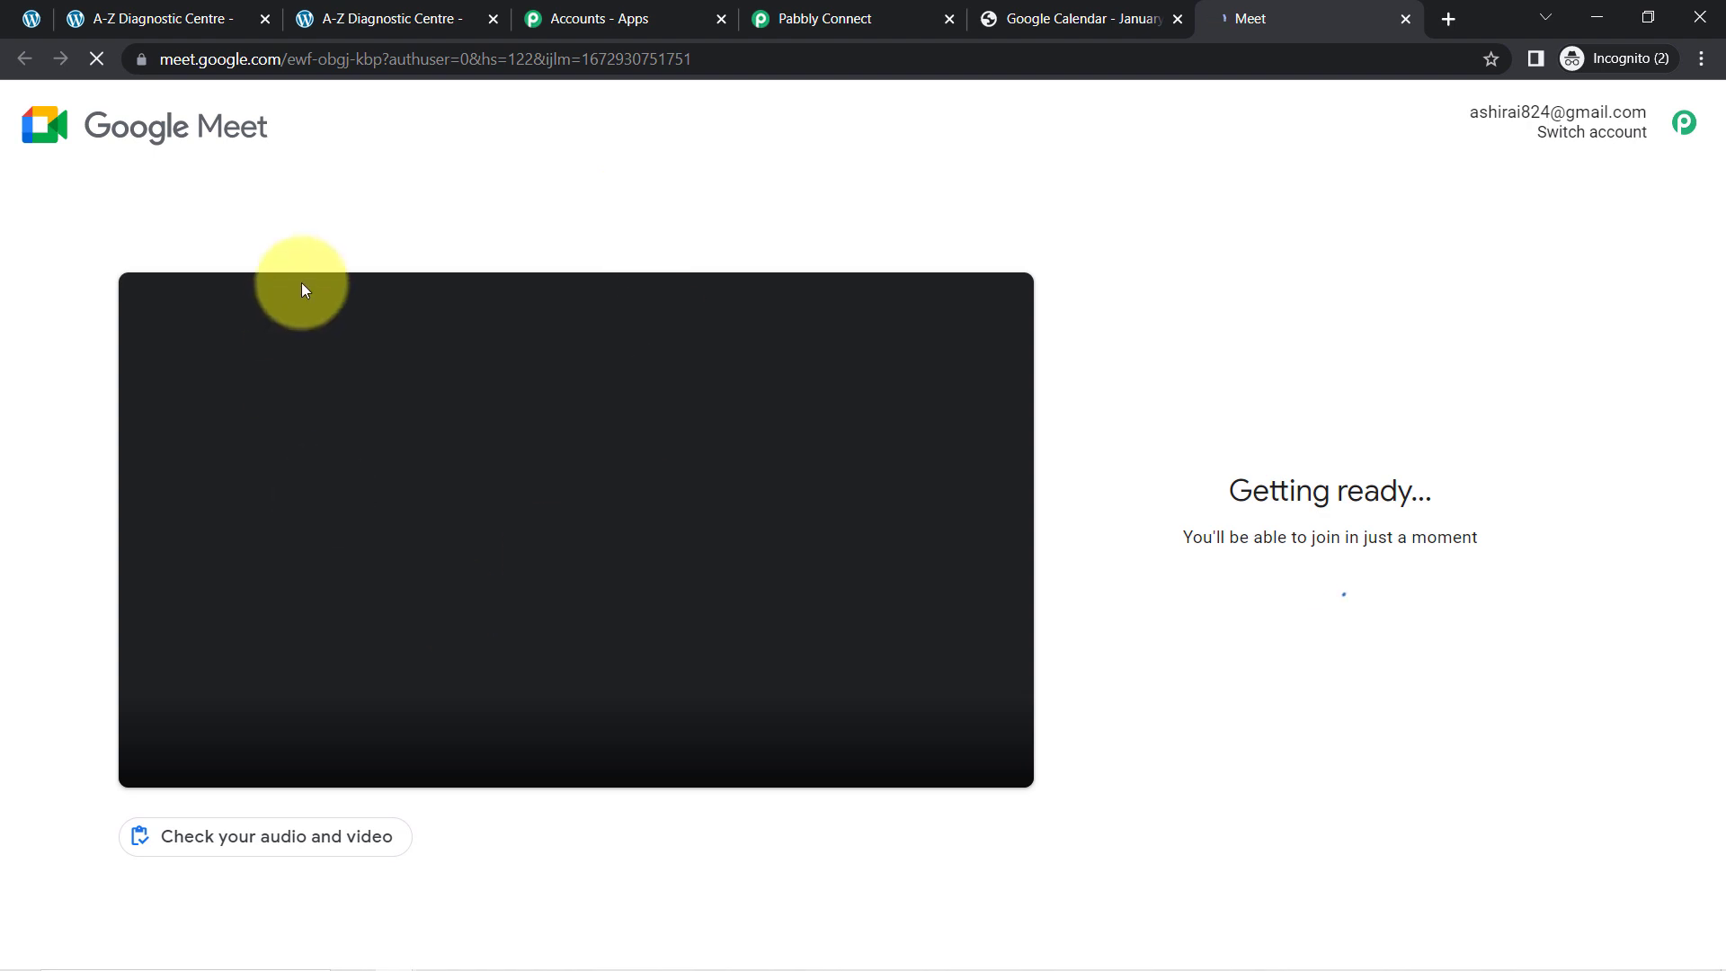
drag(259, 58, 737, 58)
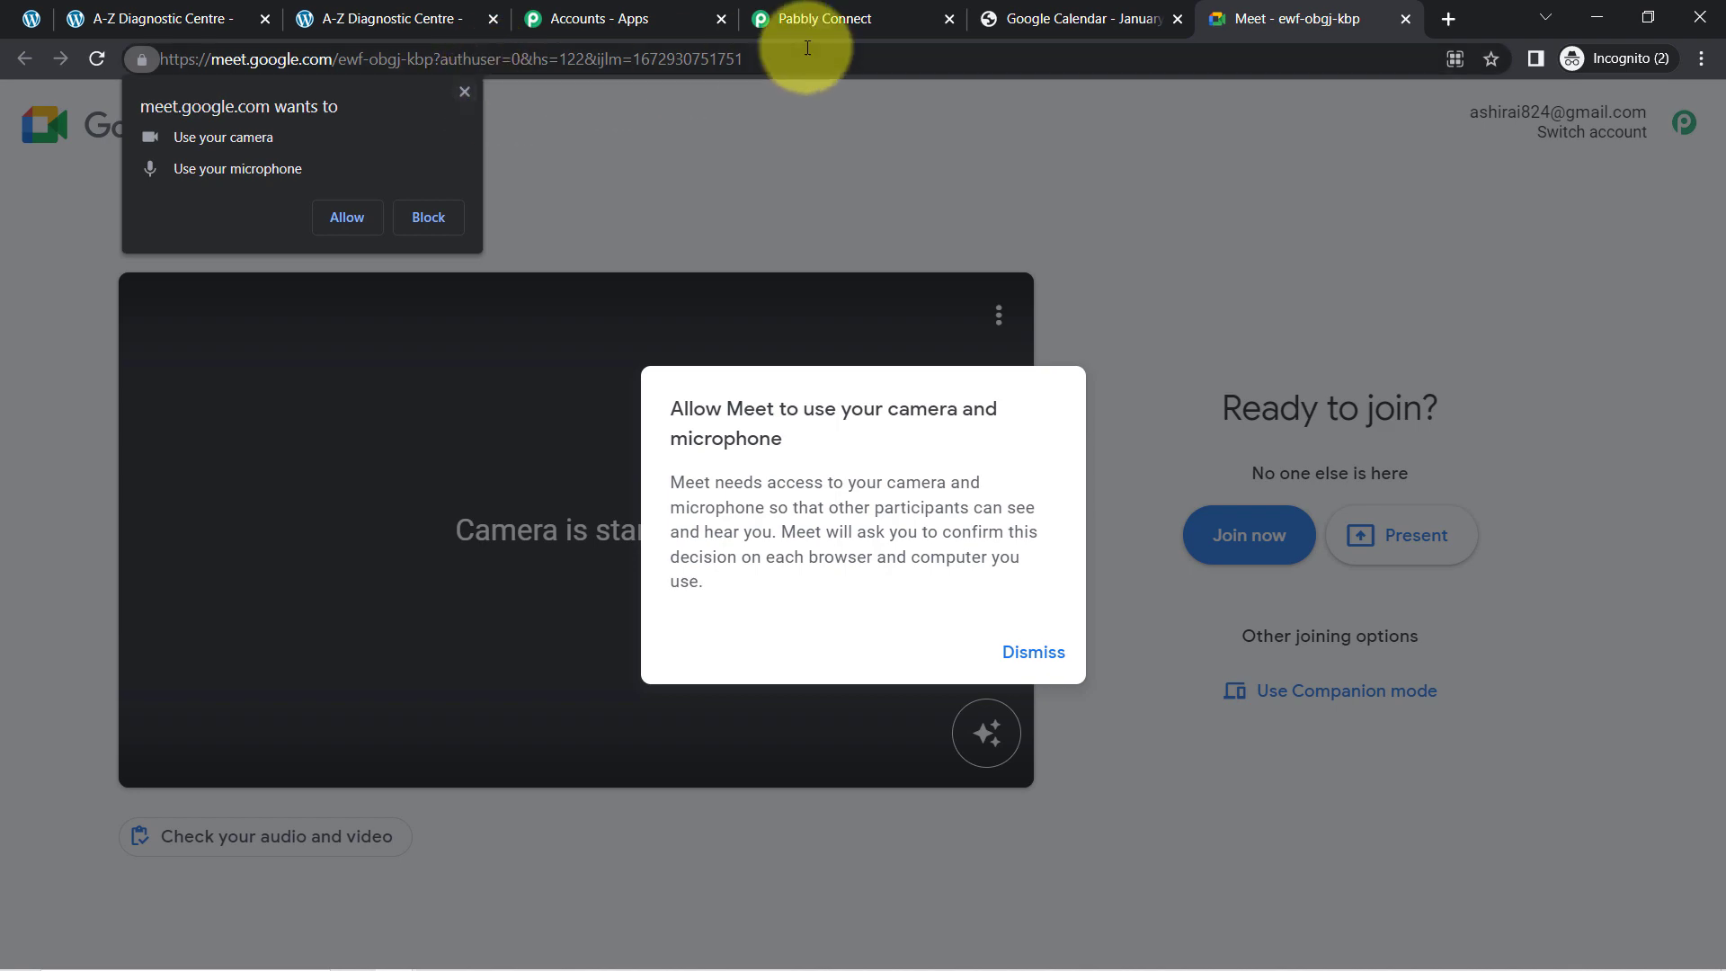
click(791, 18)
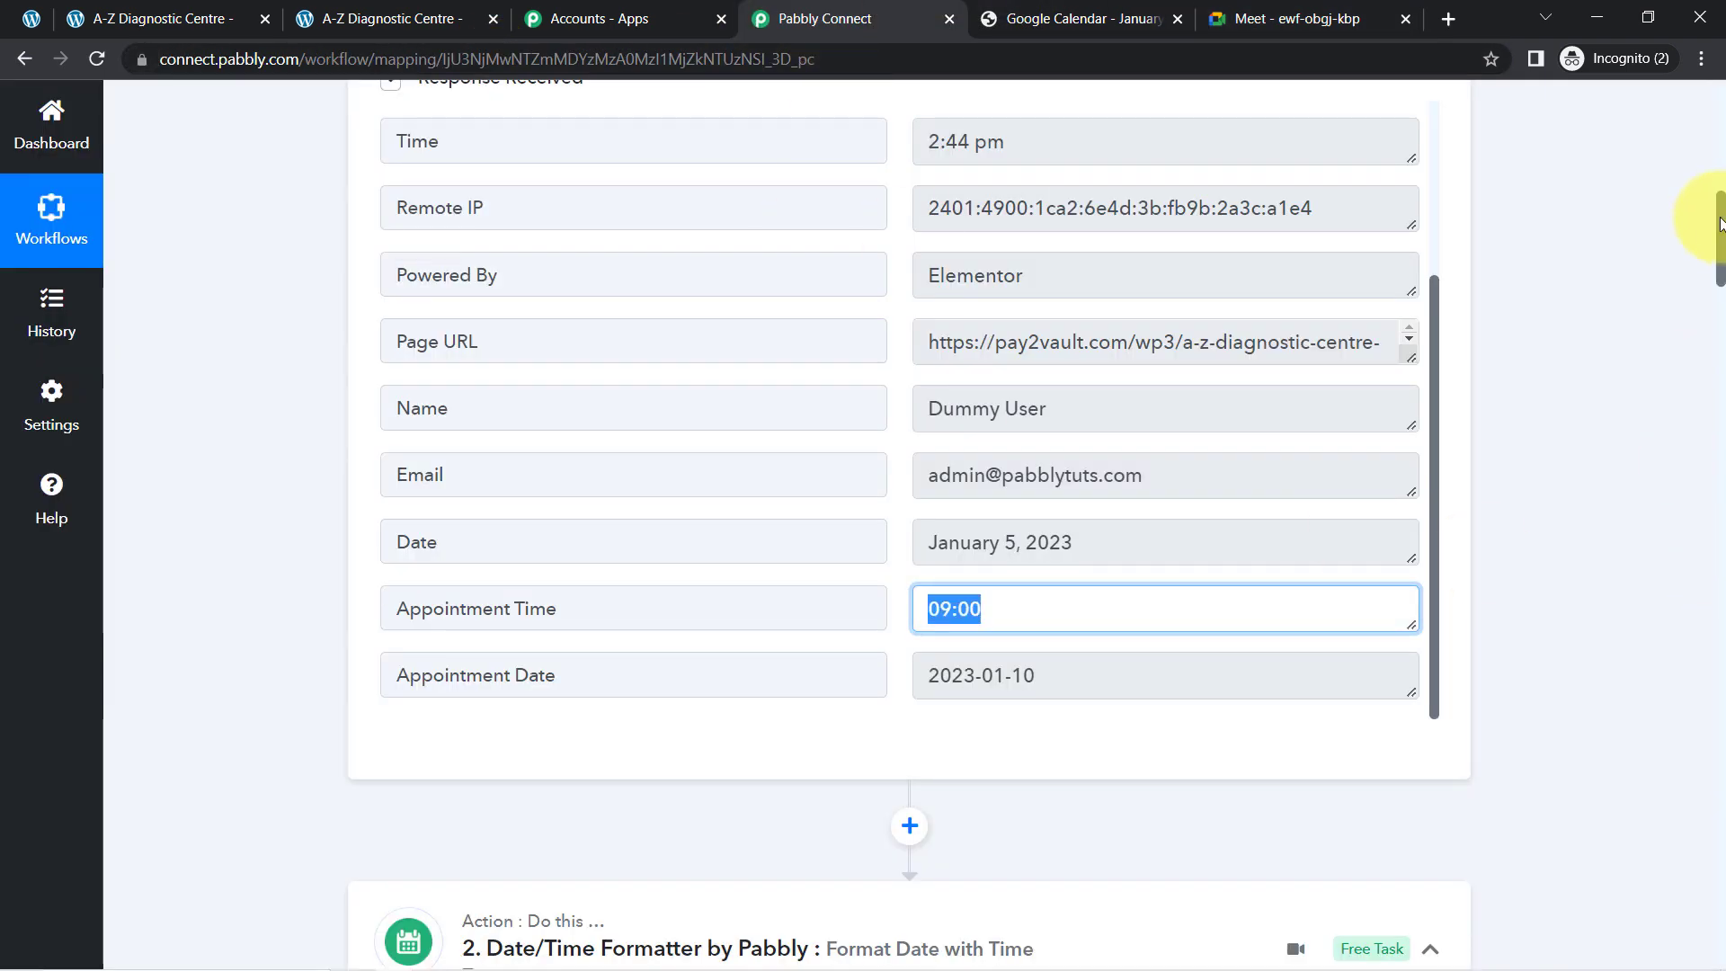
- Read the note under the Calendar field of the Google Meet action about supported calendars
drag(1719, 261, 1718, 732)
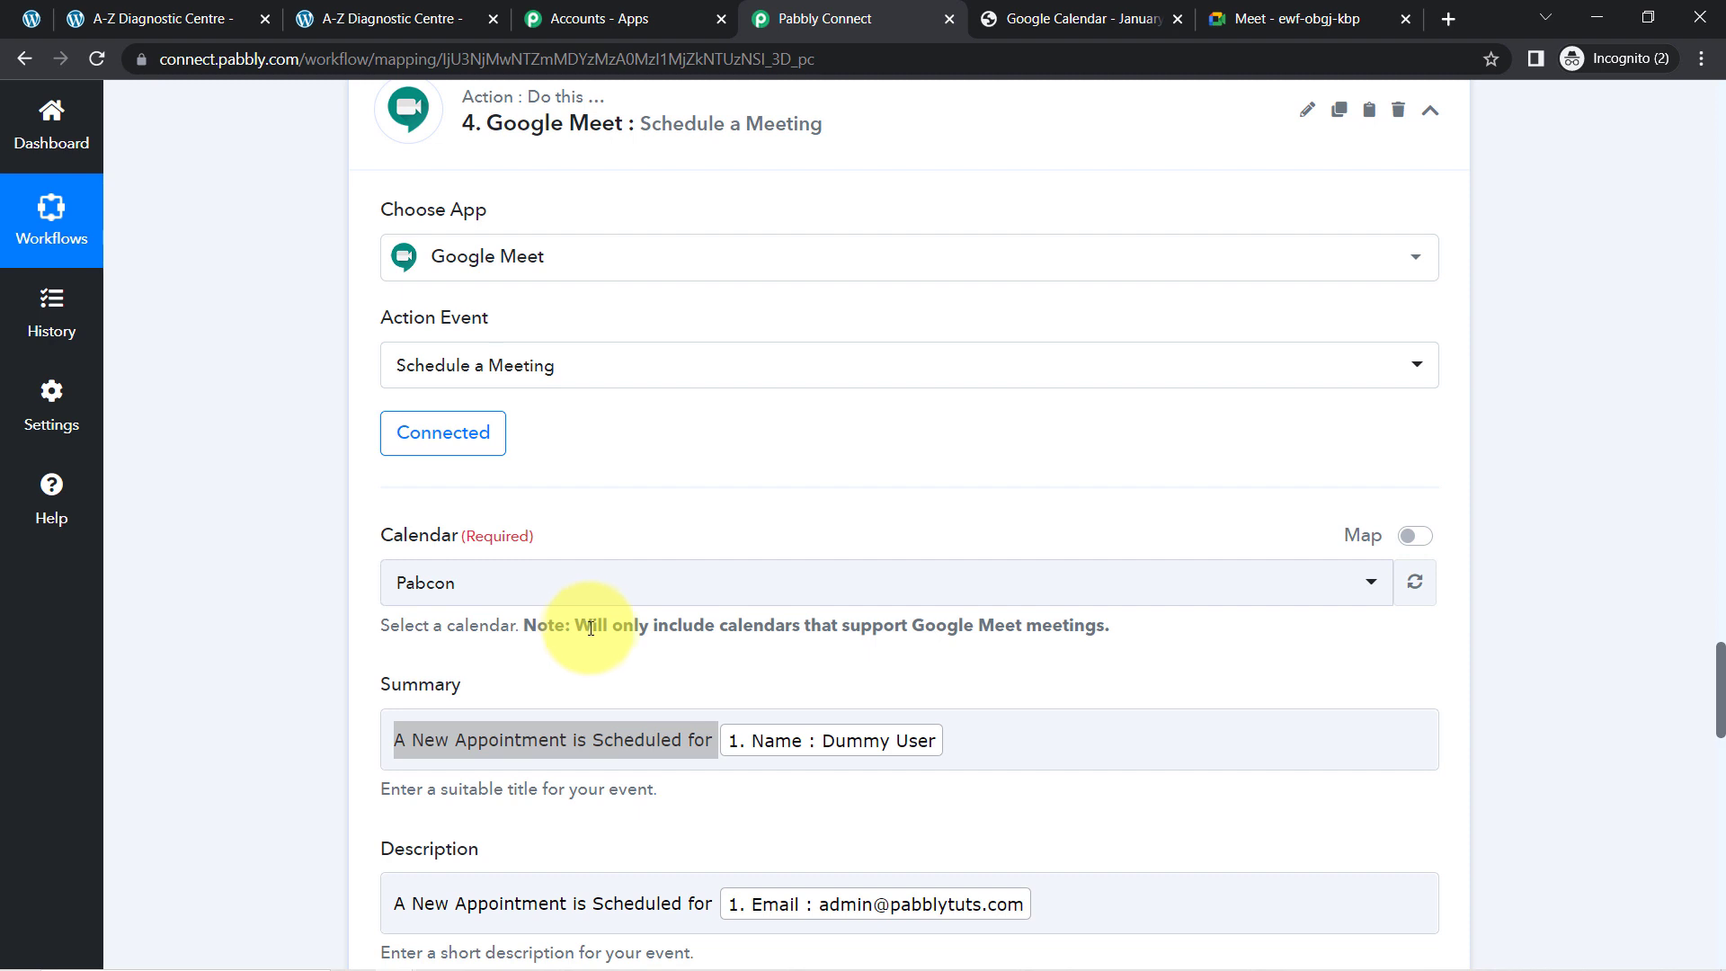
drag(590, 627, 932, 633)
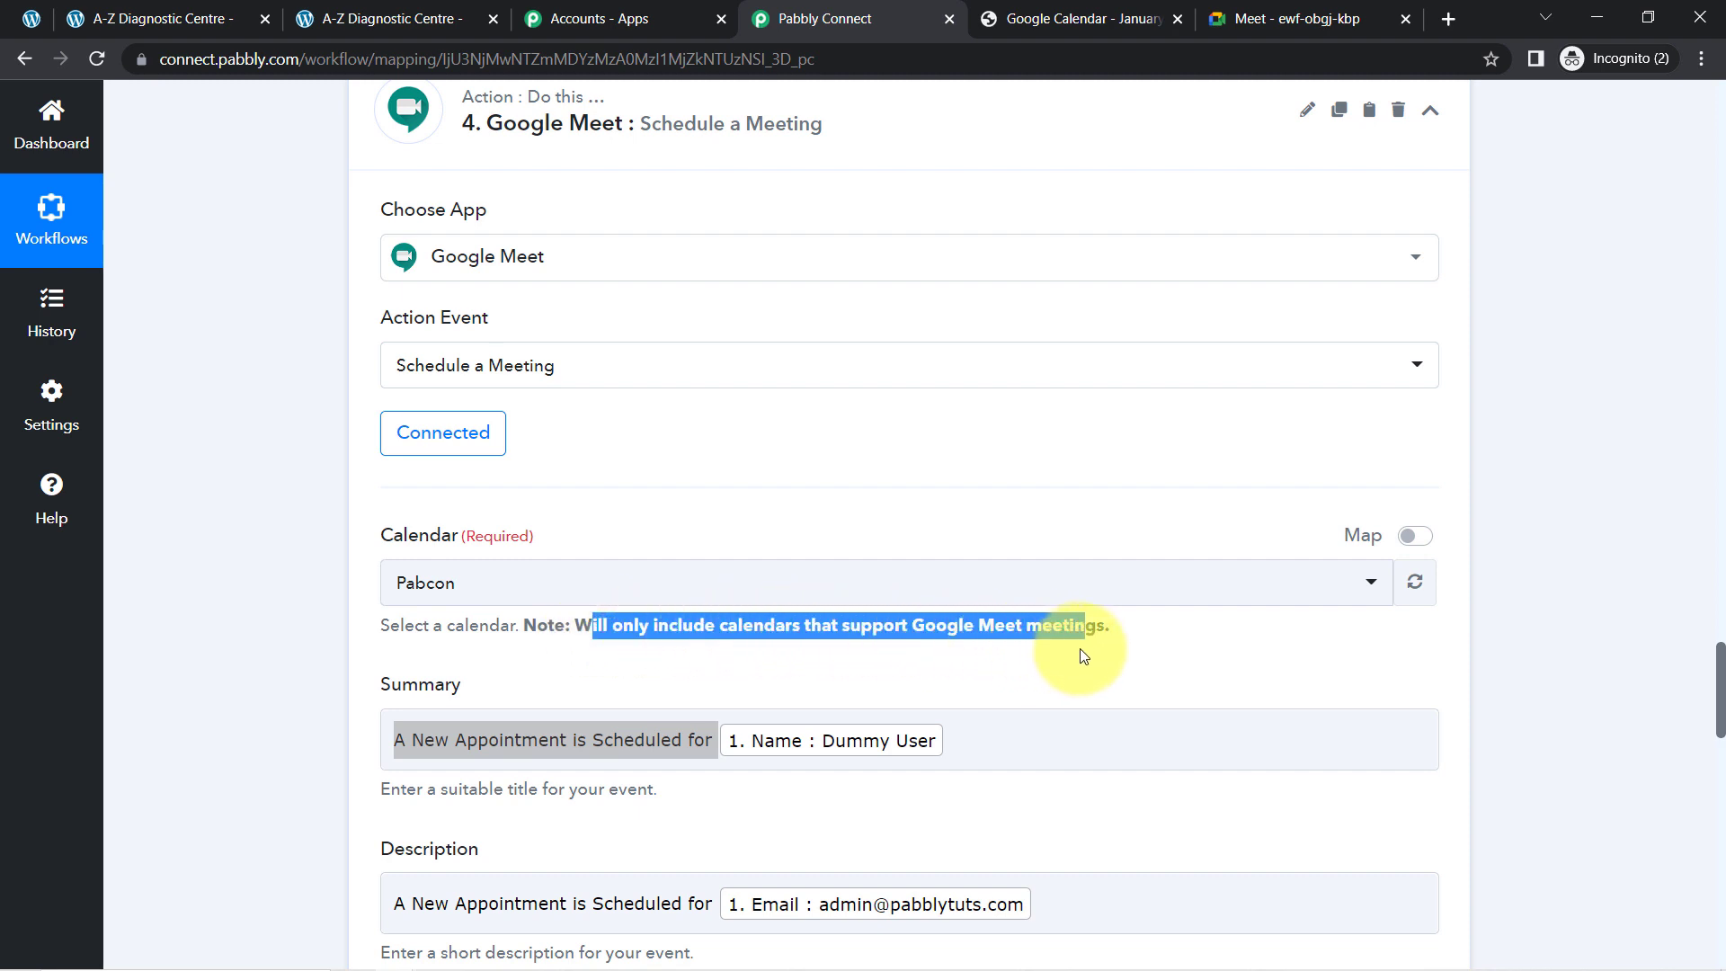
triple_click(1061, 631)
click(1025, 640)
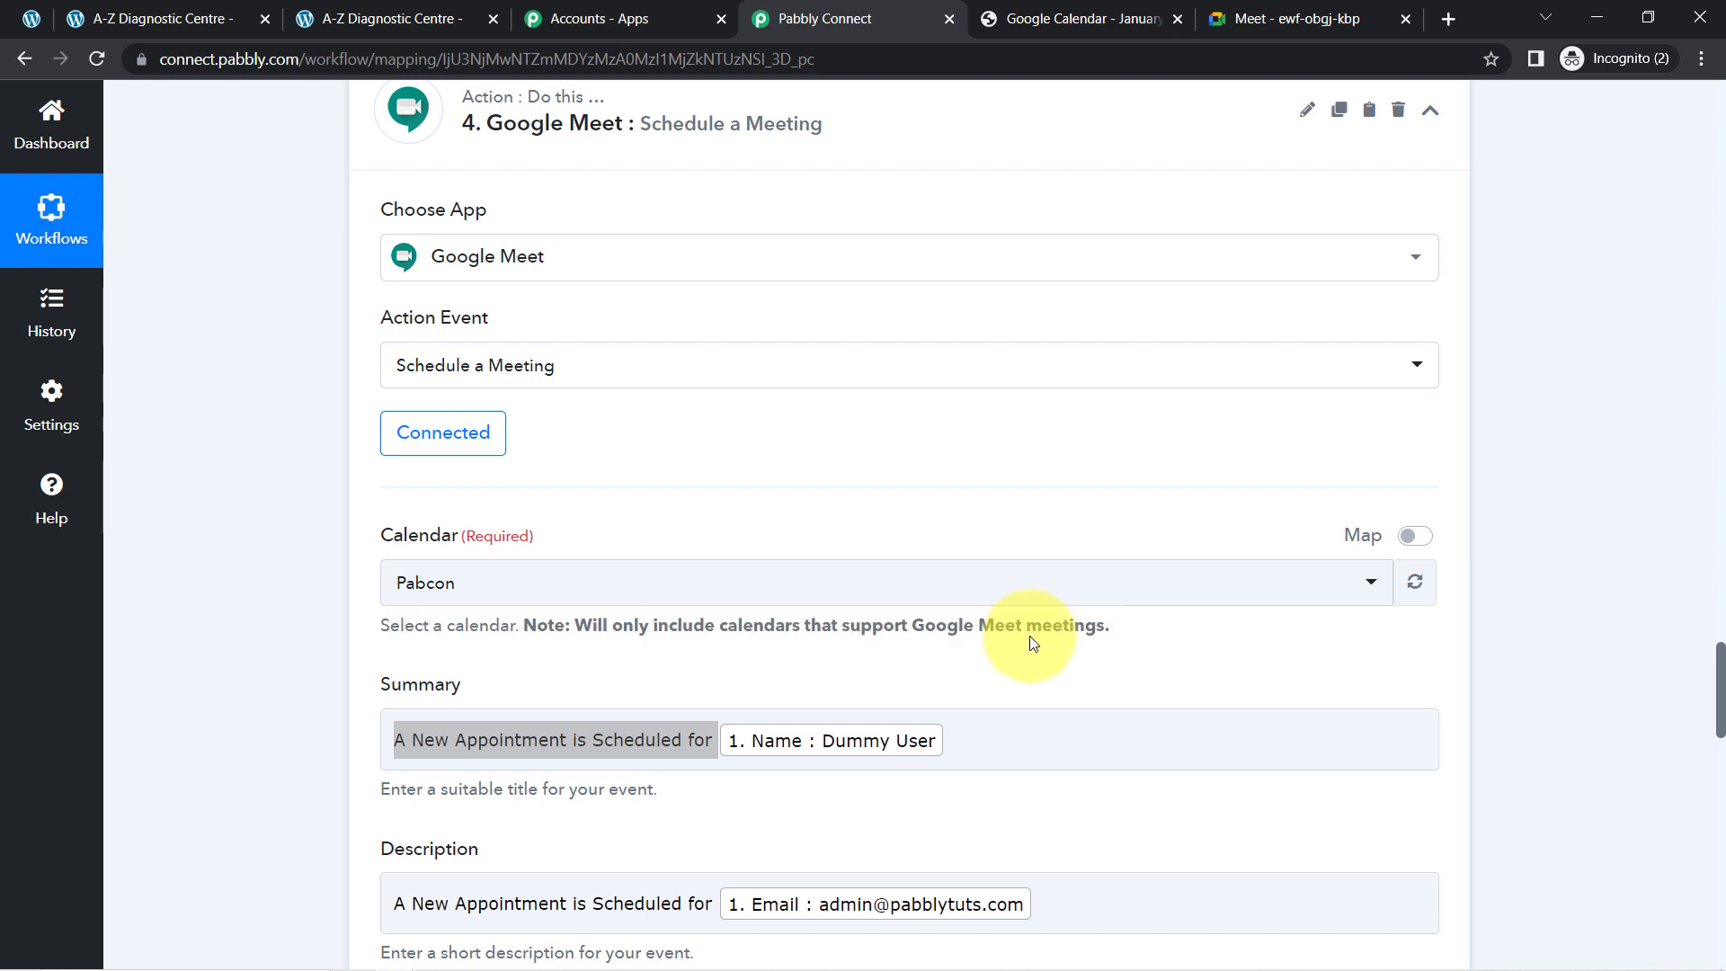
drag(925, 629, 1097, 622)
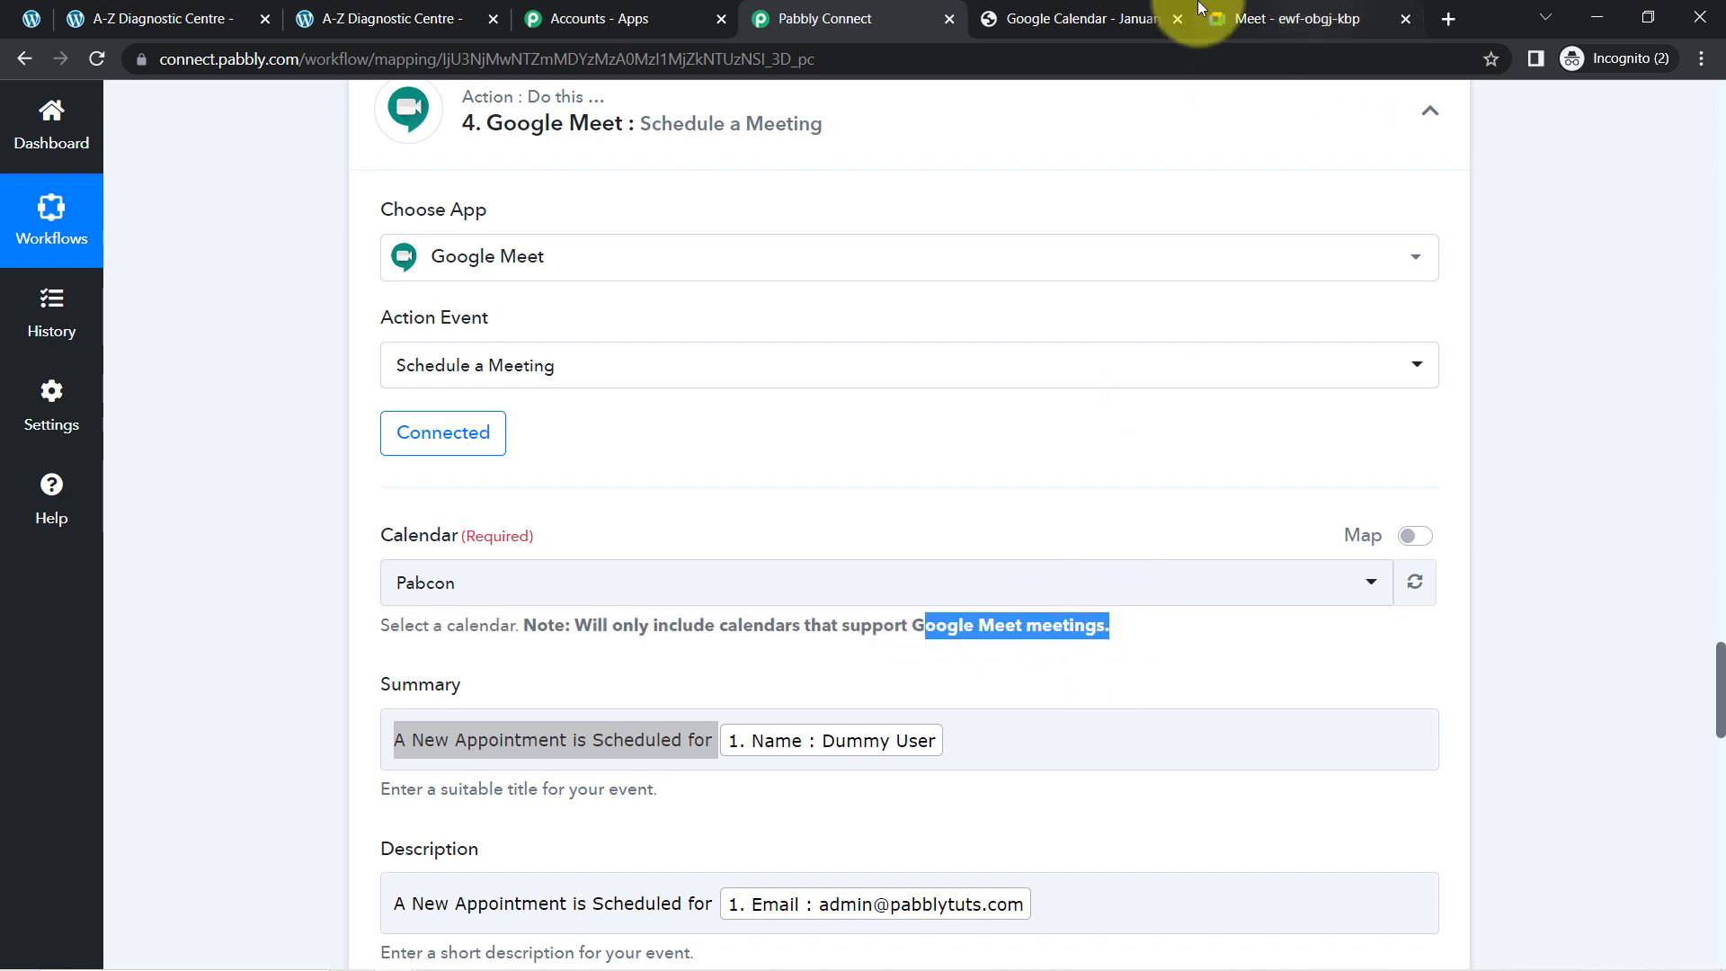
- Switch to Google Calendar and check the appointment's date, time and invited guest
click(1015, 18)
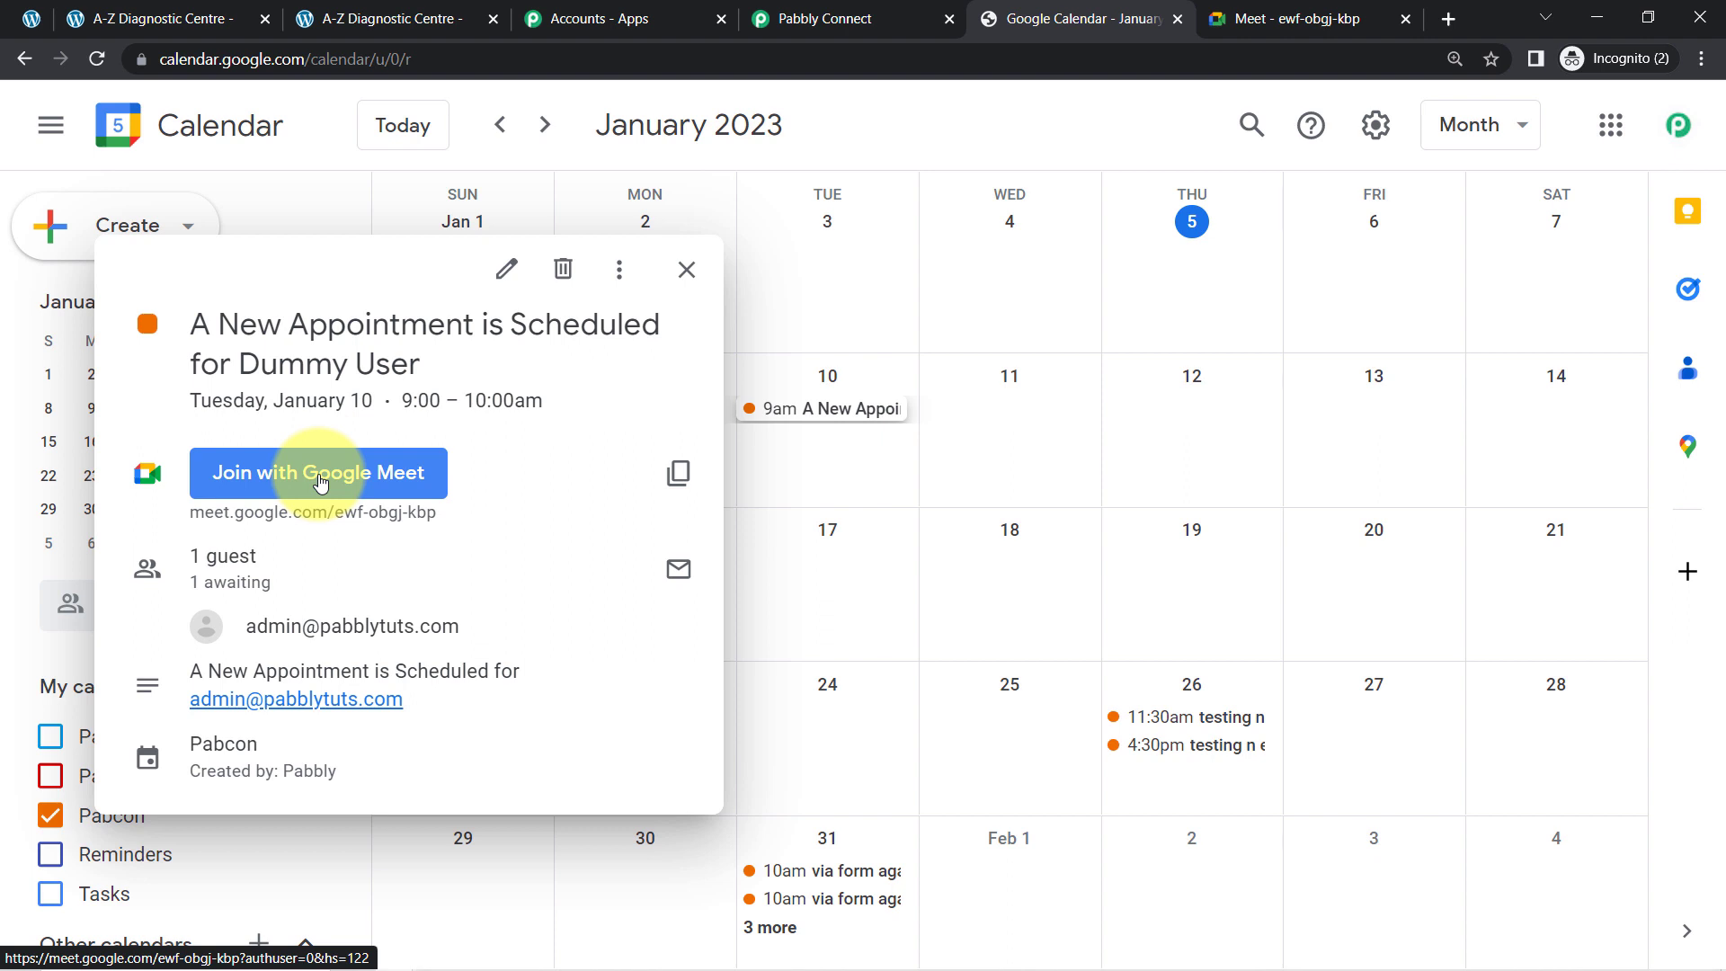
drag(318, 401, 520, 401)
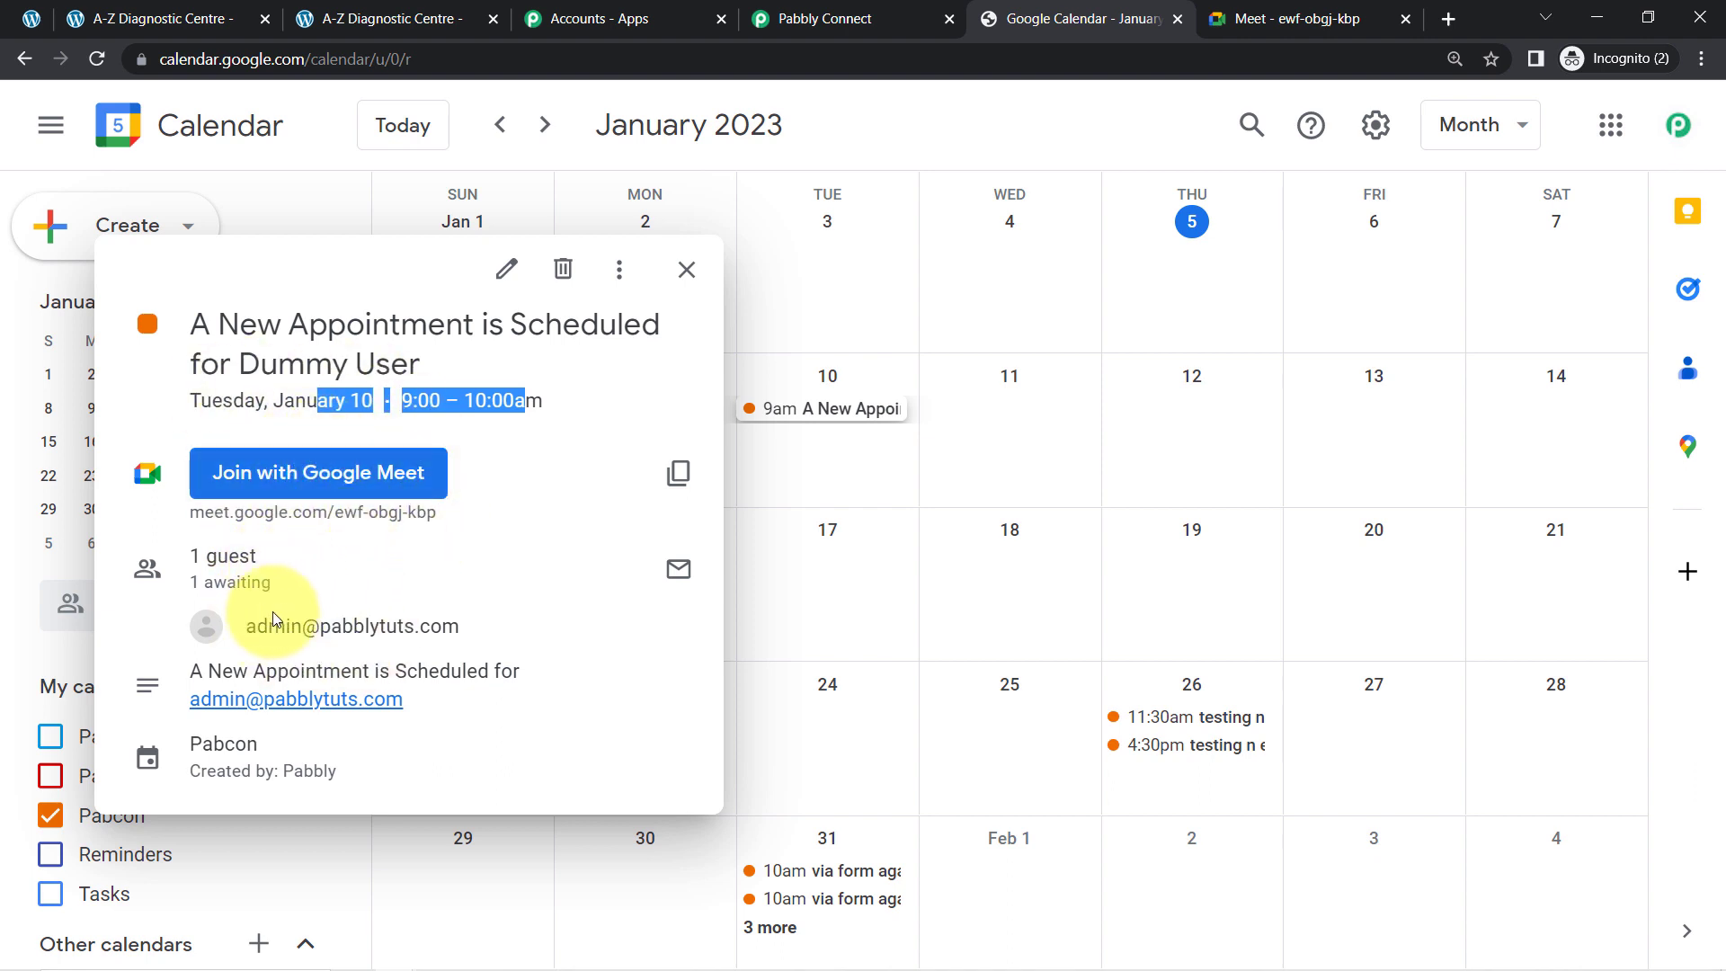
drag(274, 618, 464, 621)
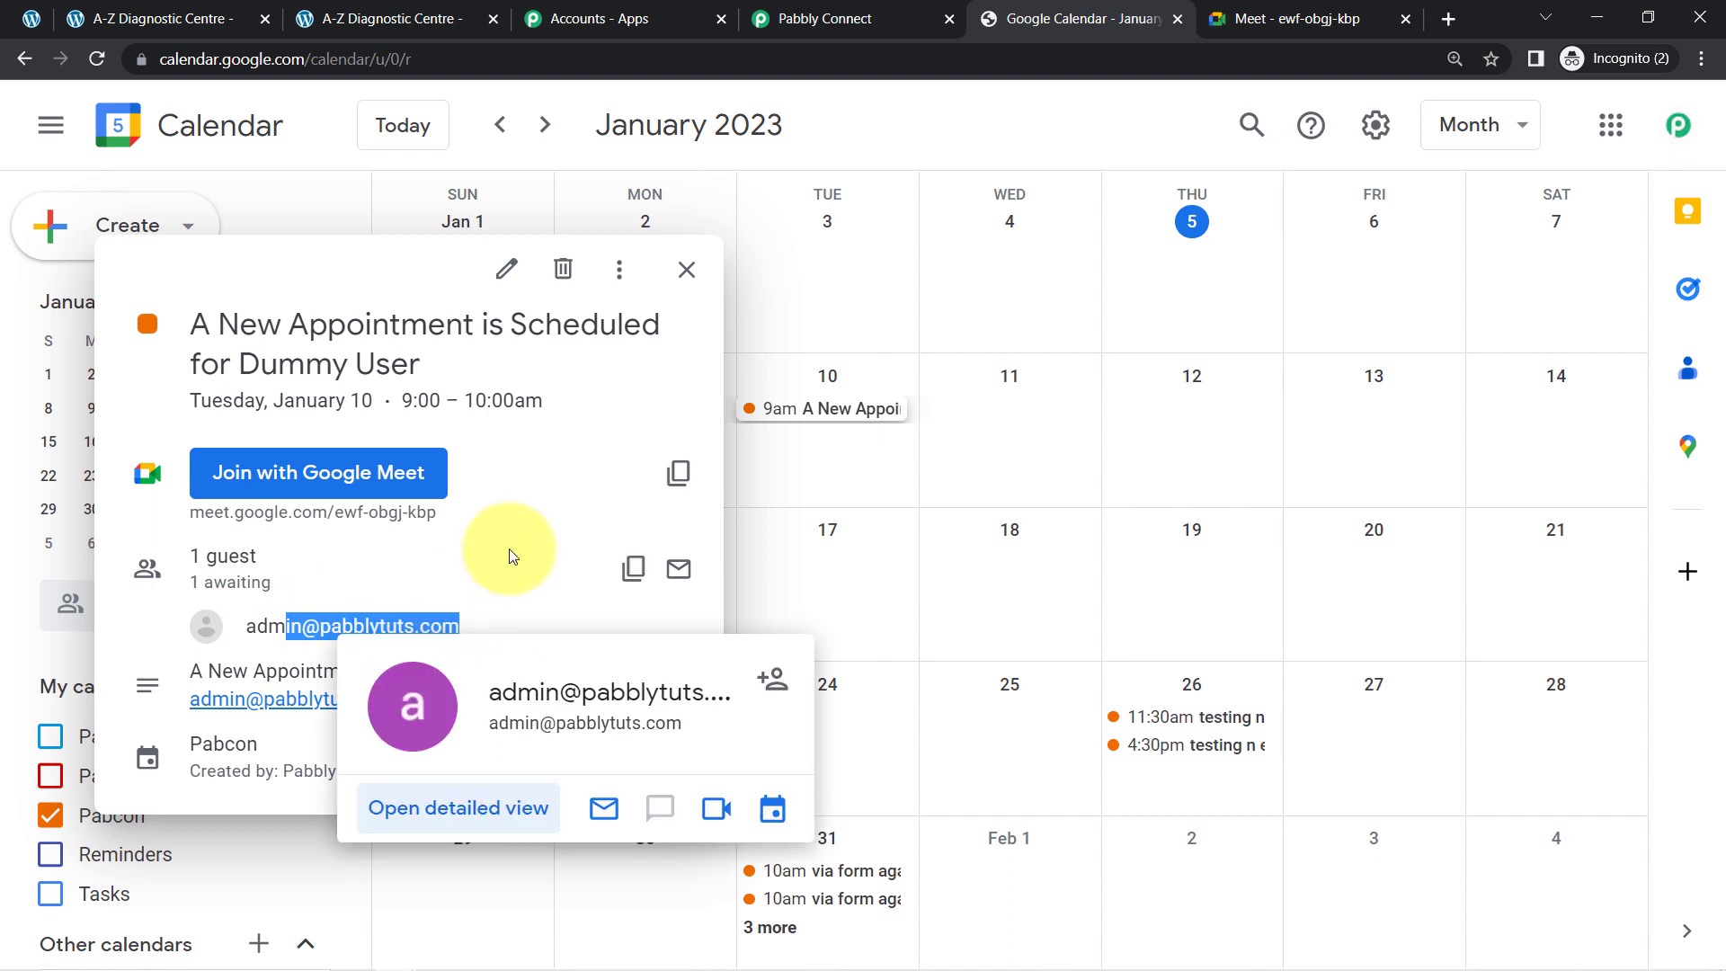
- Return to Pabbly Connect and add a Gmail action with the Send Email event after the Google Meet step
click(827, 24)
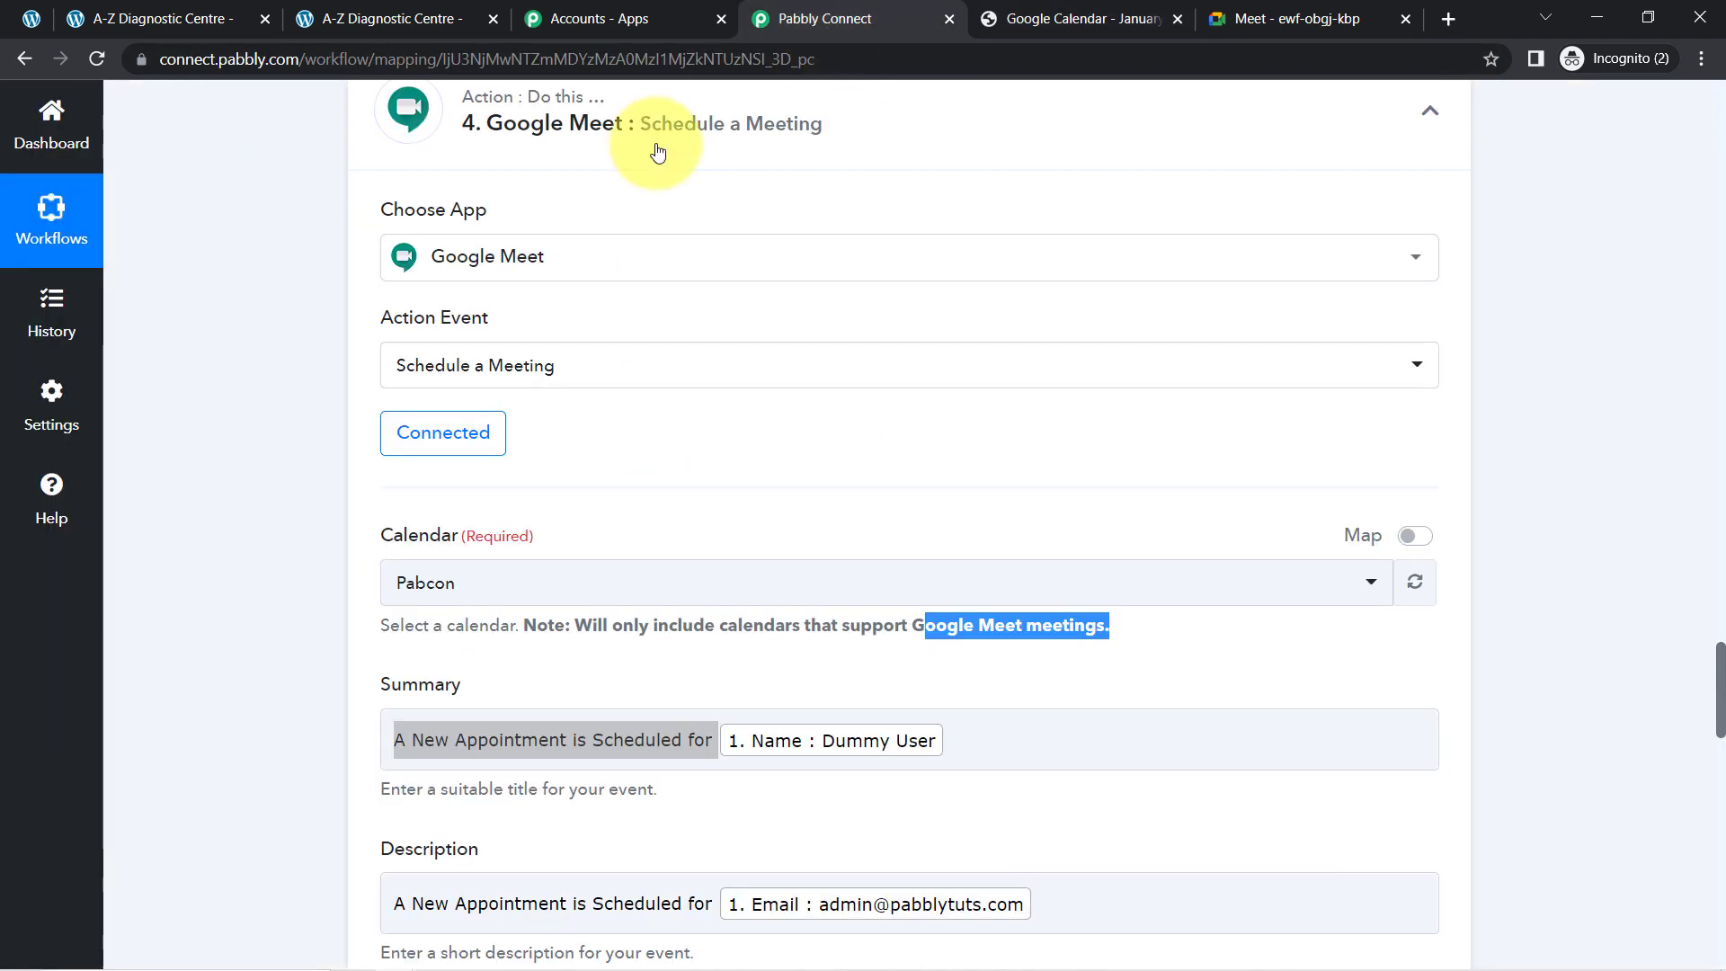
click(192, 555)
scroll(193, 556, down, 1)
scroll(192, 553, down, 6)
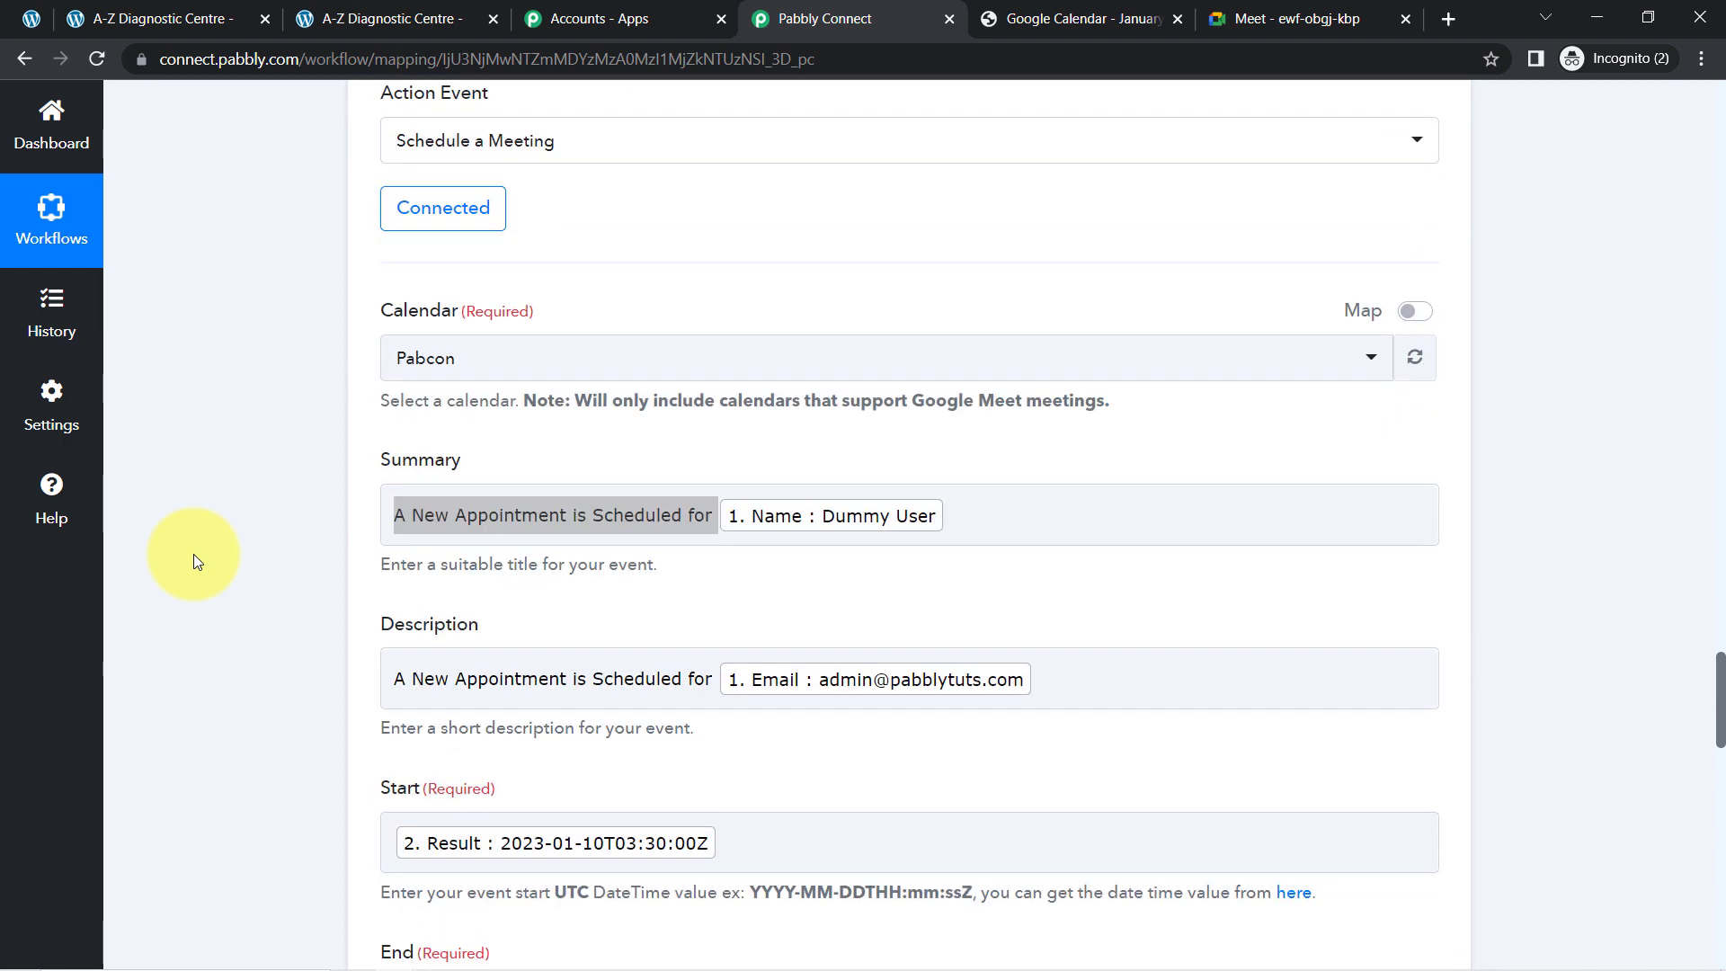
scroll(192, 554, down, 14)
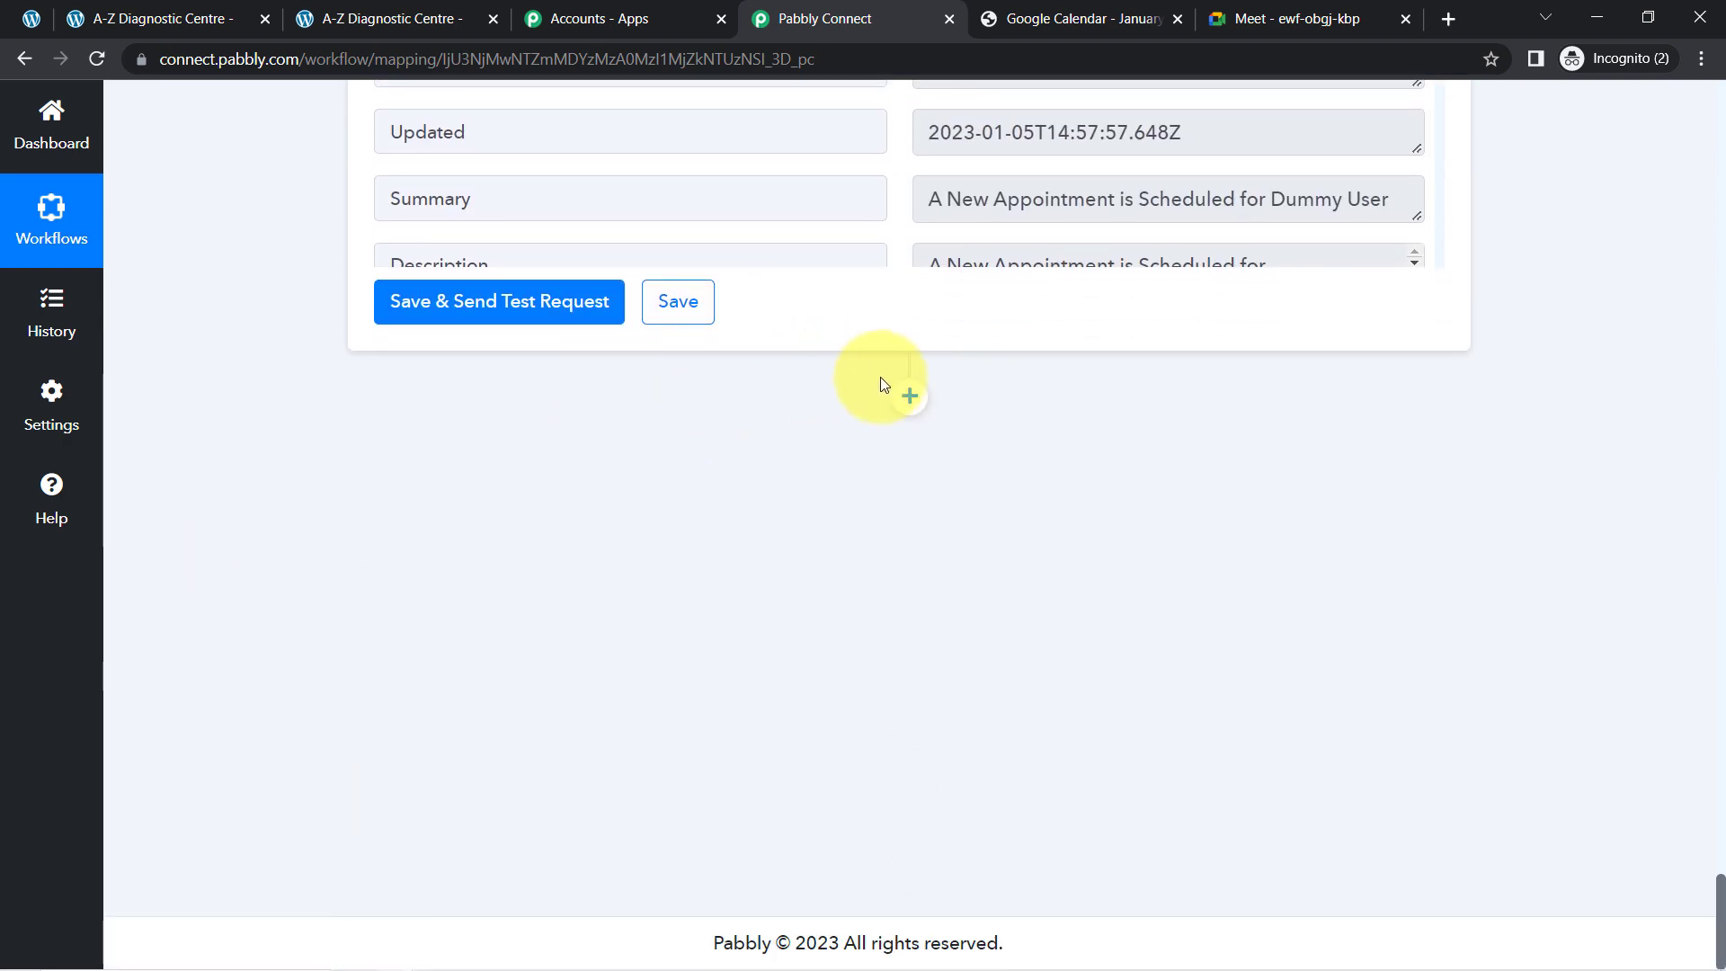
click(909, 393)
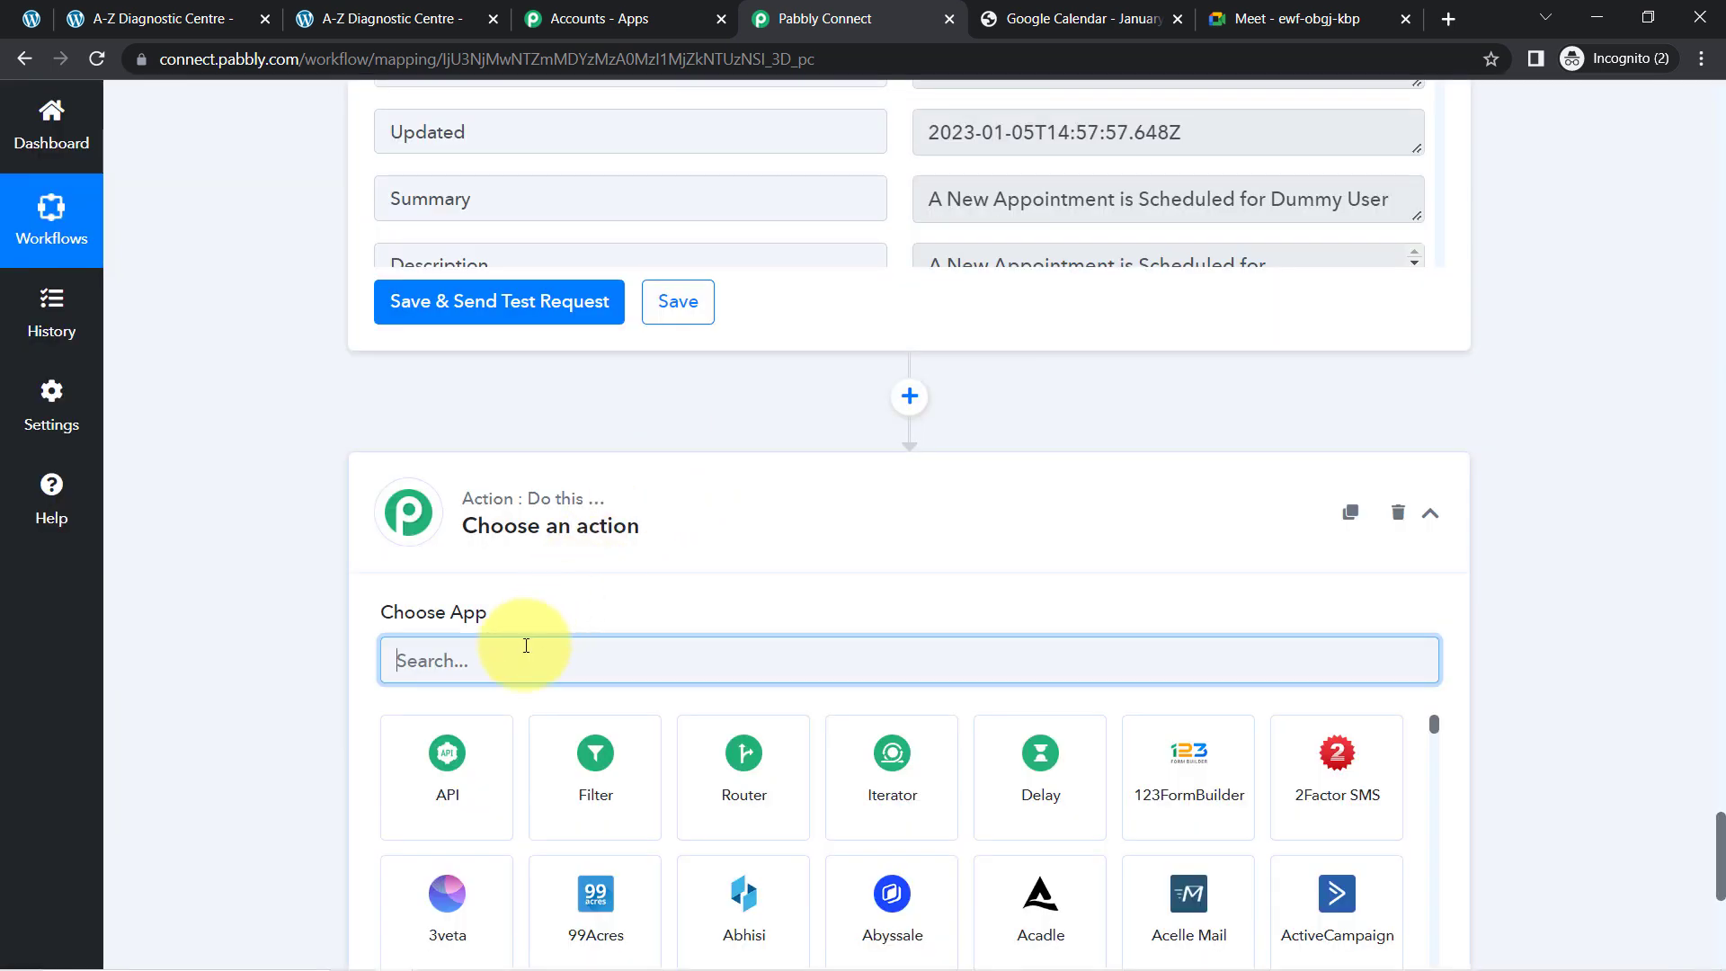
text(gmail)
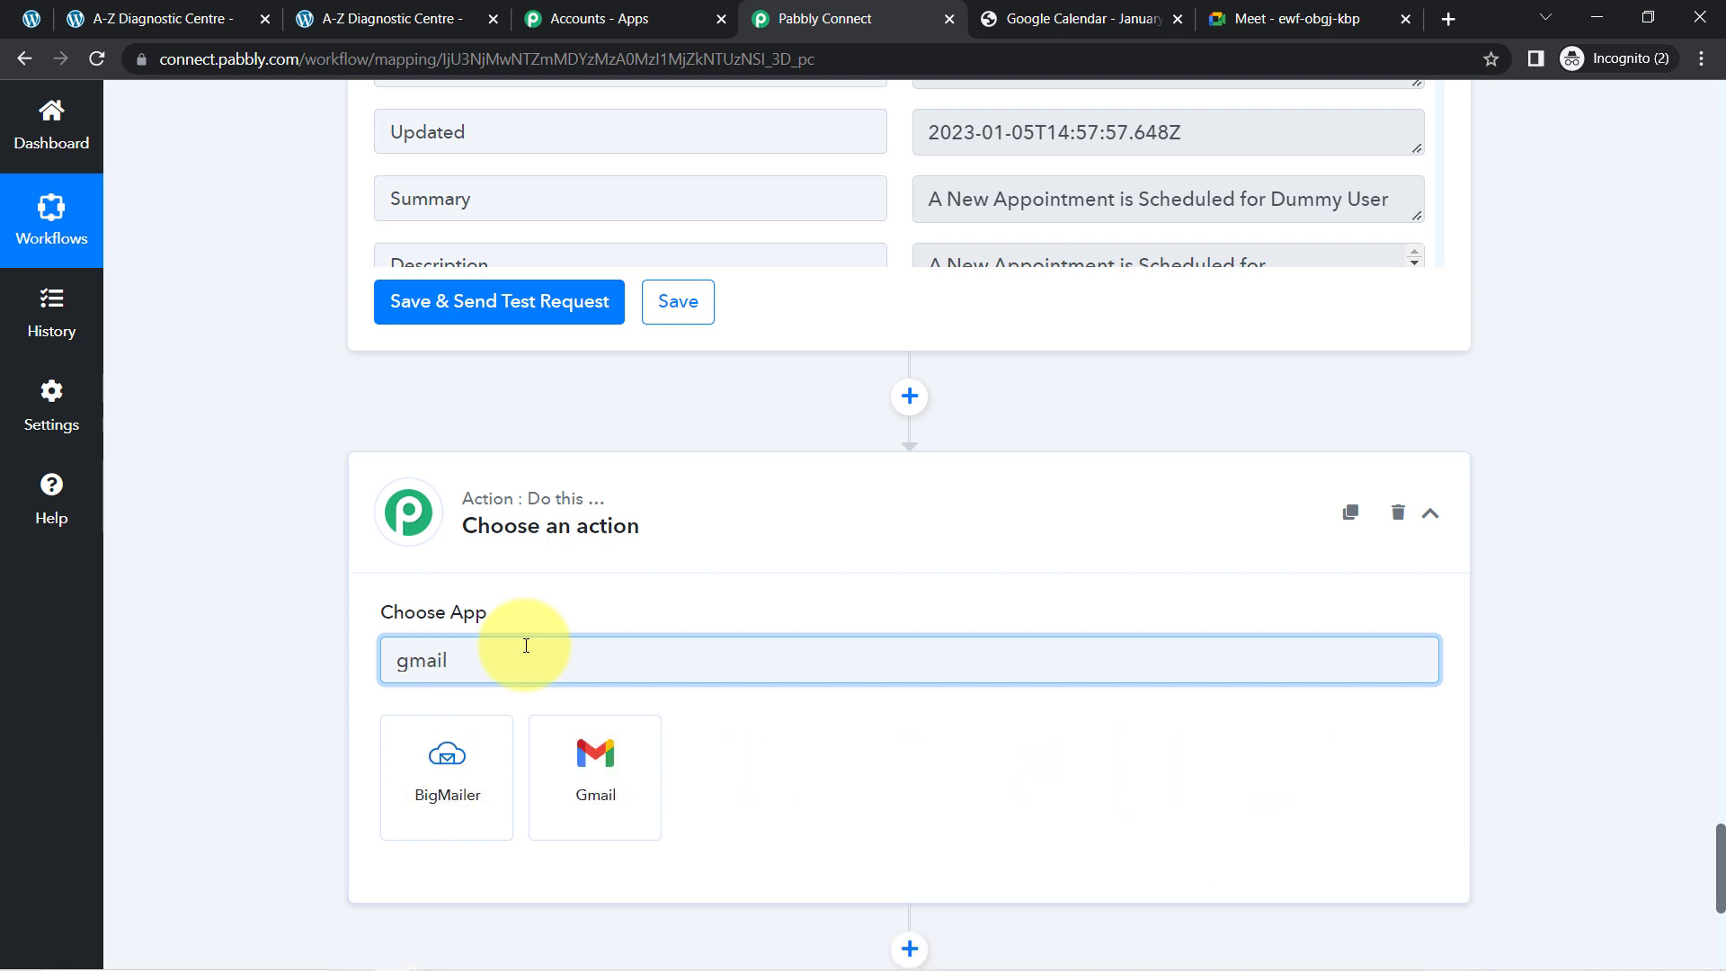
click(593, 776)
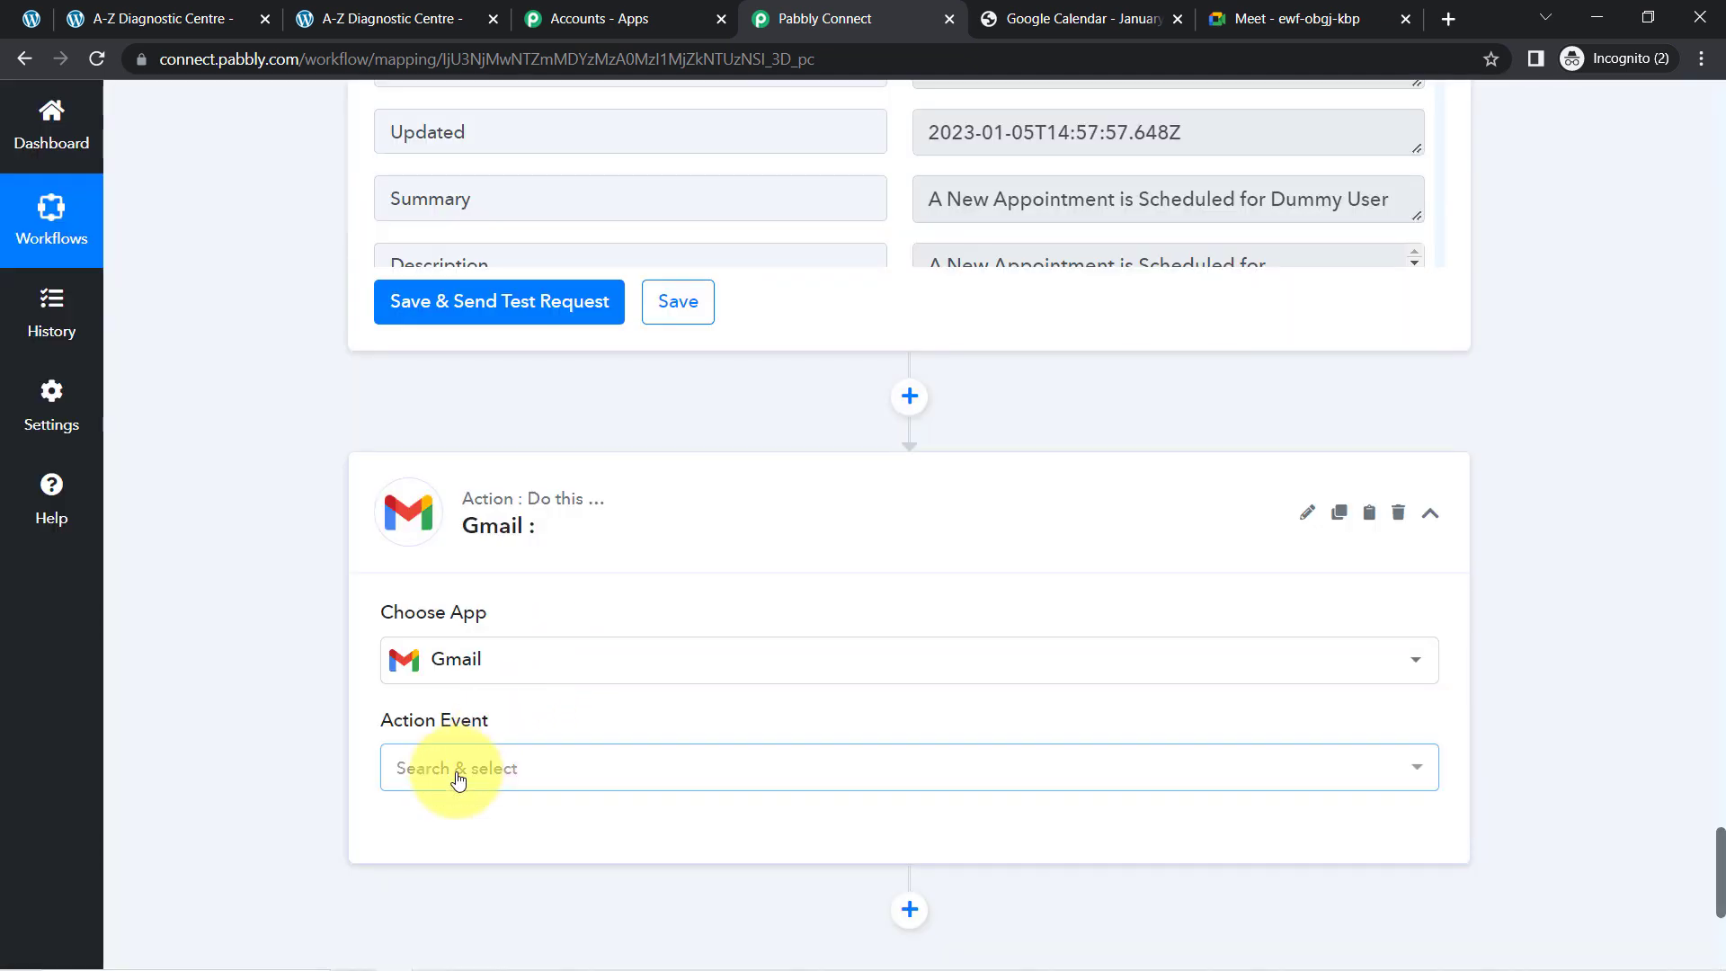
click(454, 771)
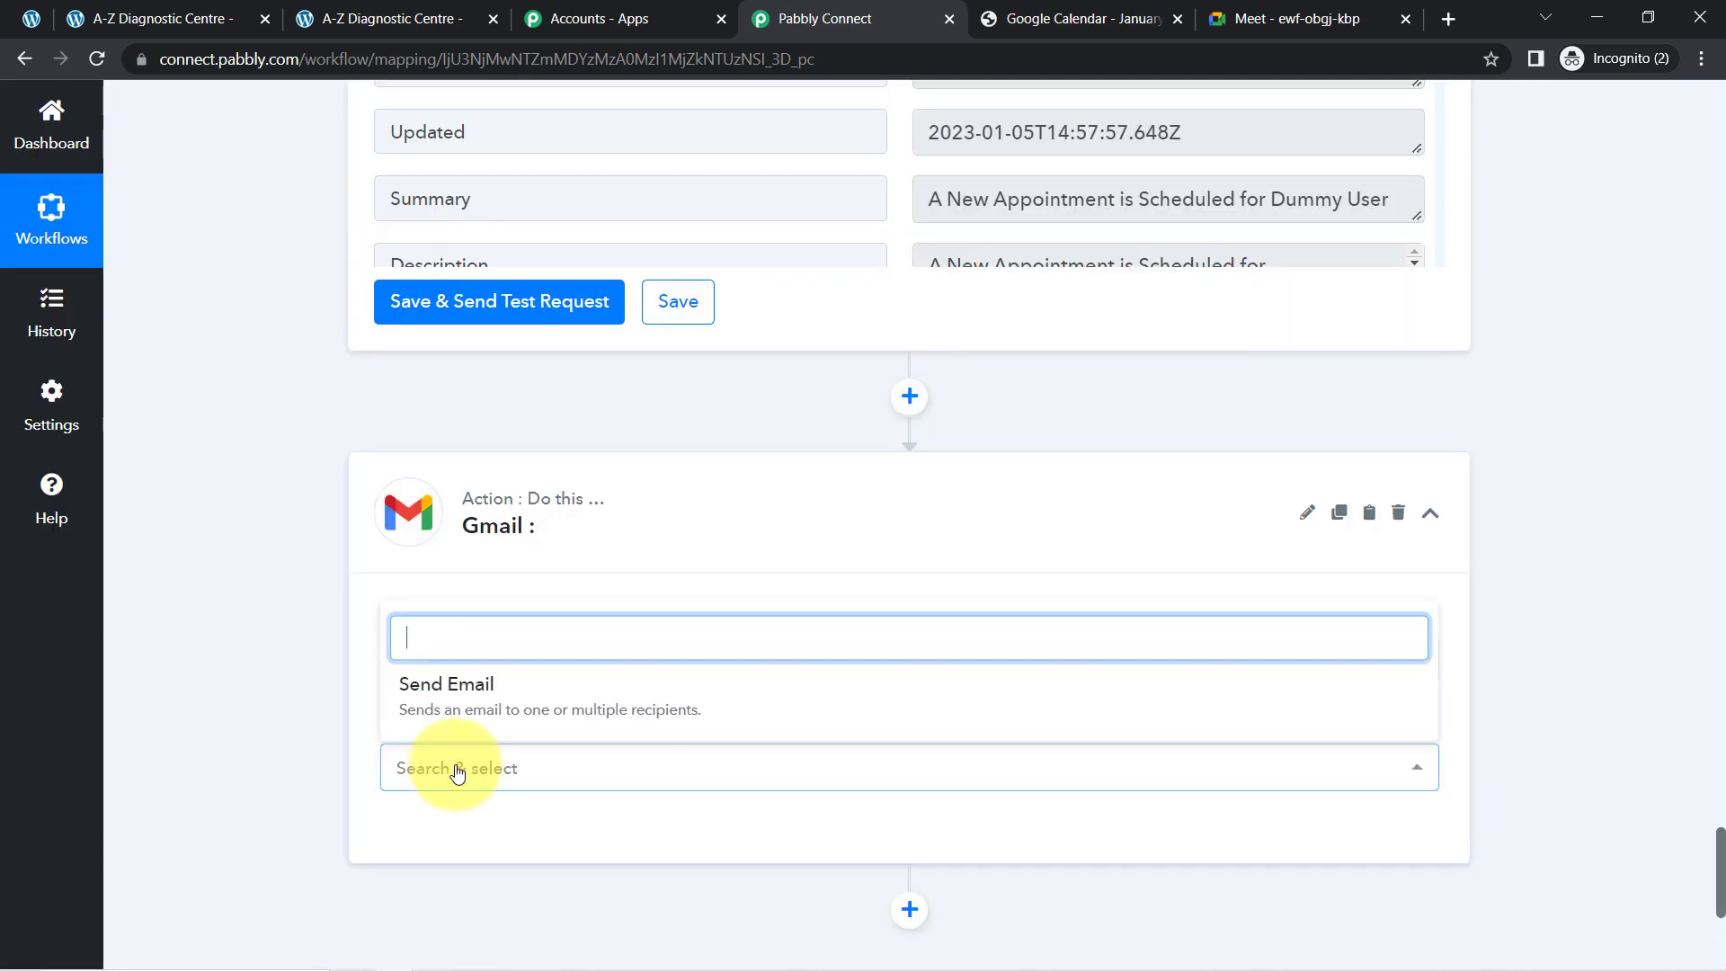
click(432, 710)
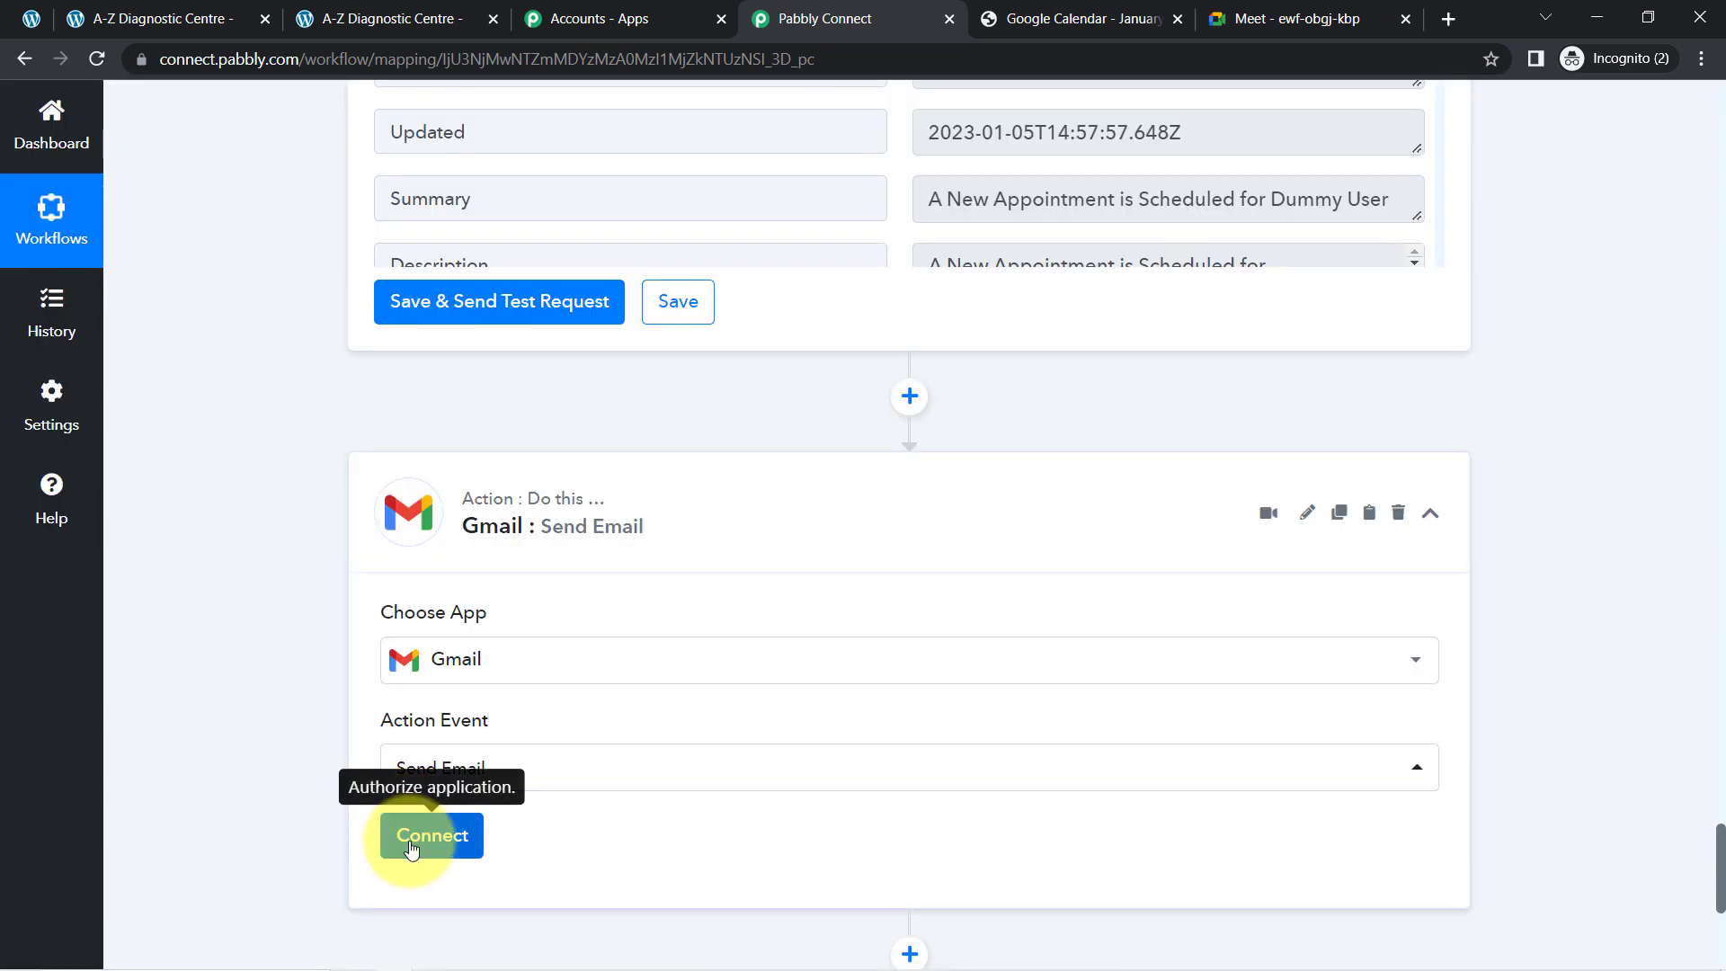
- Connect the Gmail action using the existing connection Gmail #2 and save it
click(422, 836)
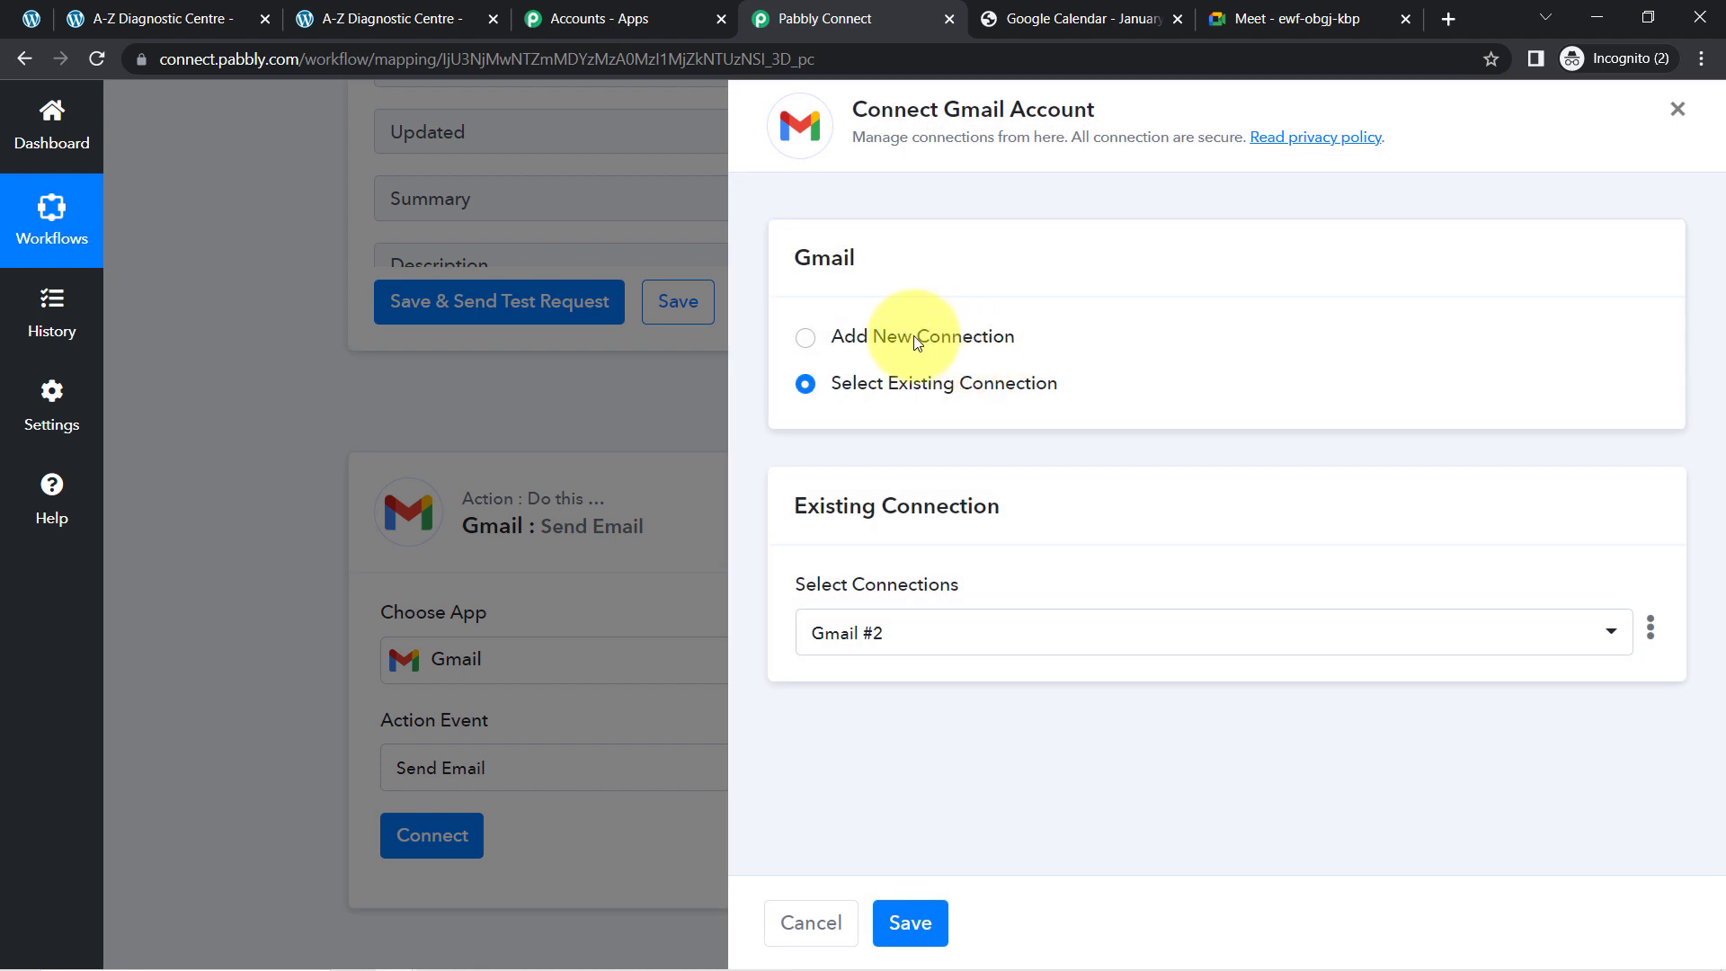
click(918, 340)
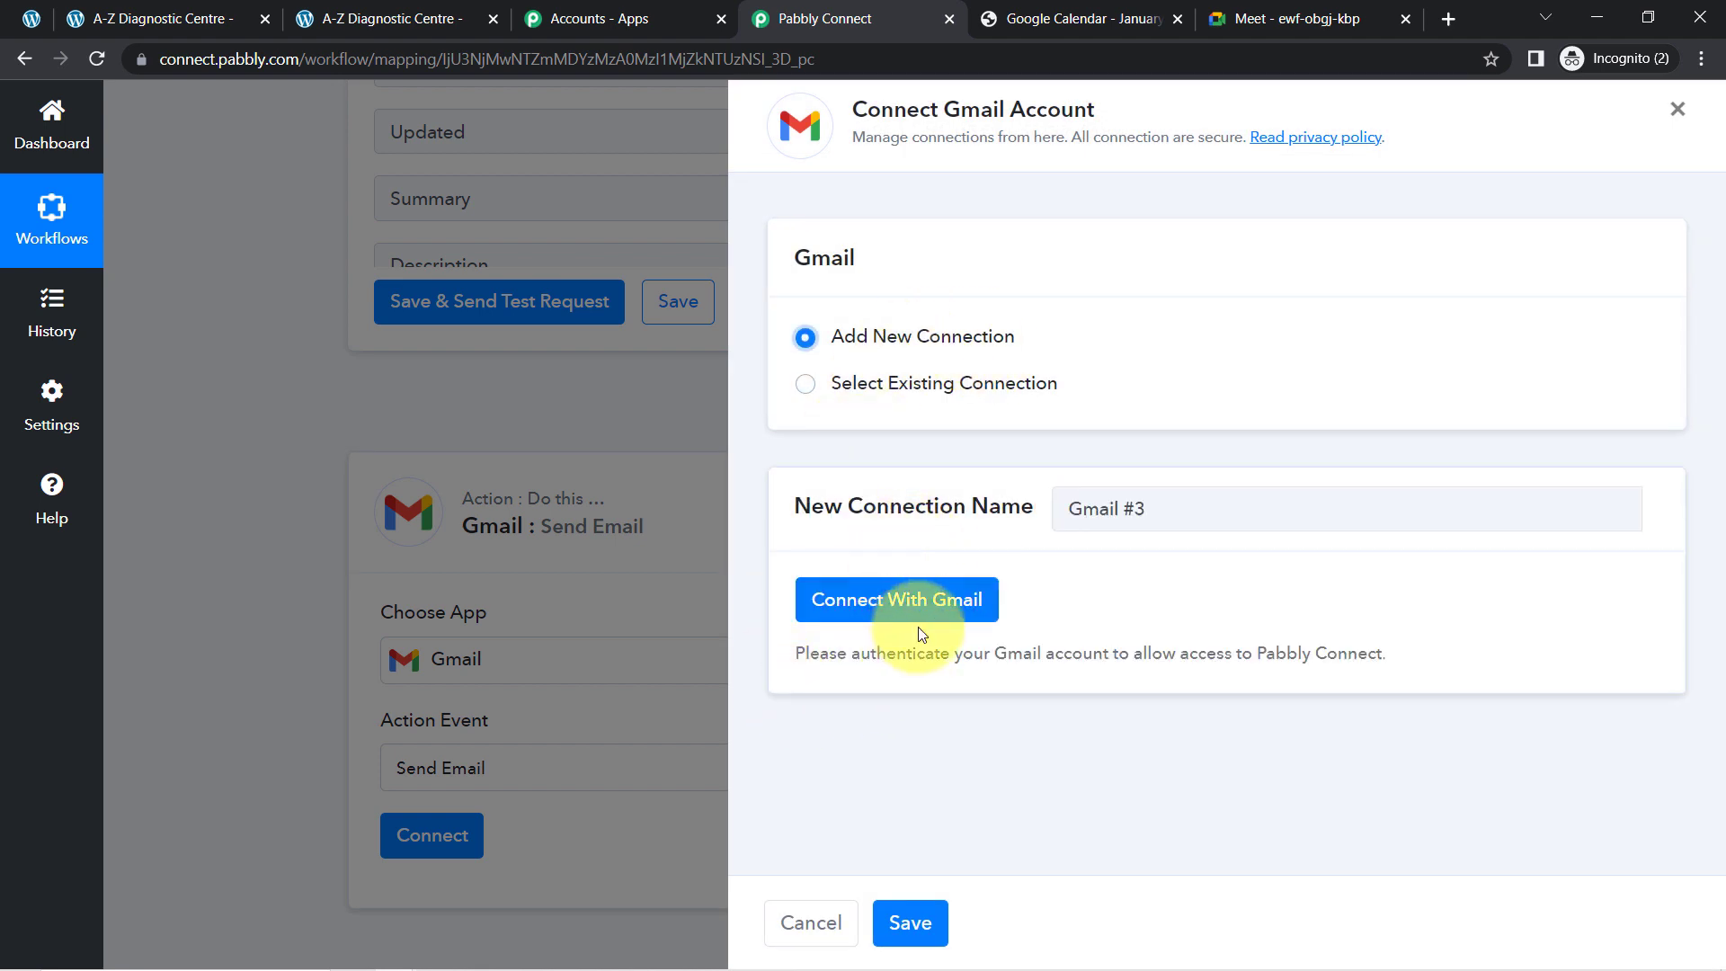
click(984, 382)
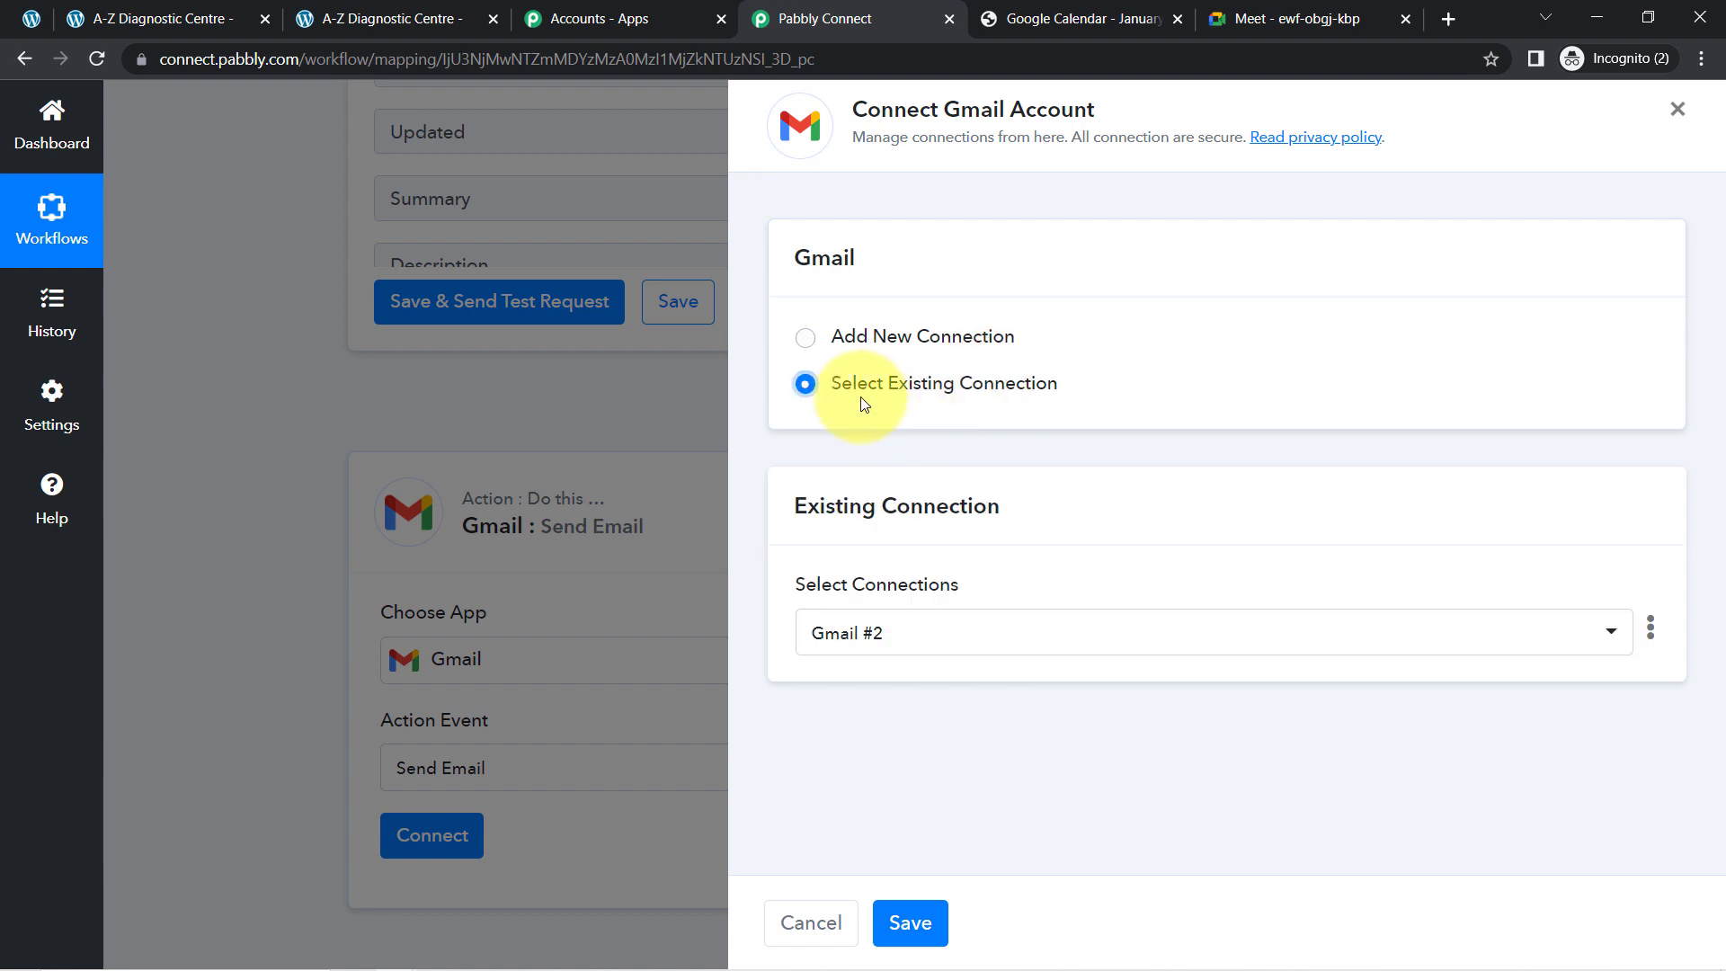
click(912, 922)
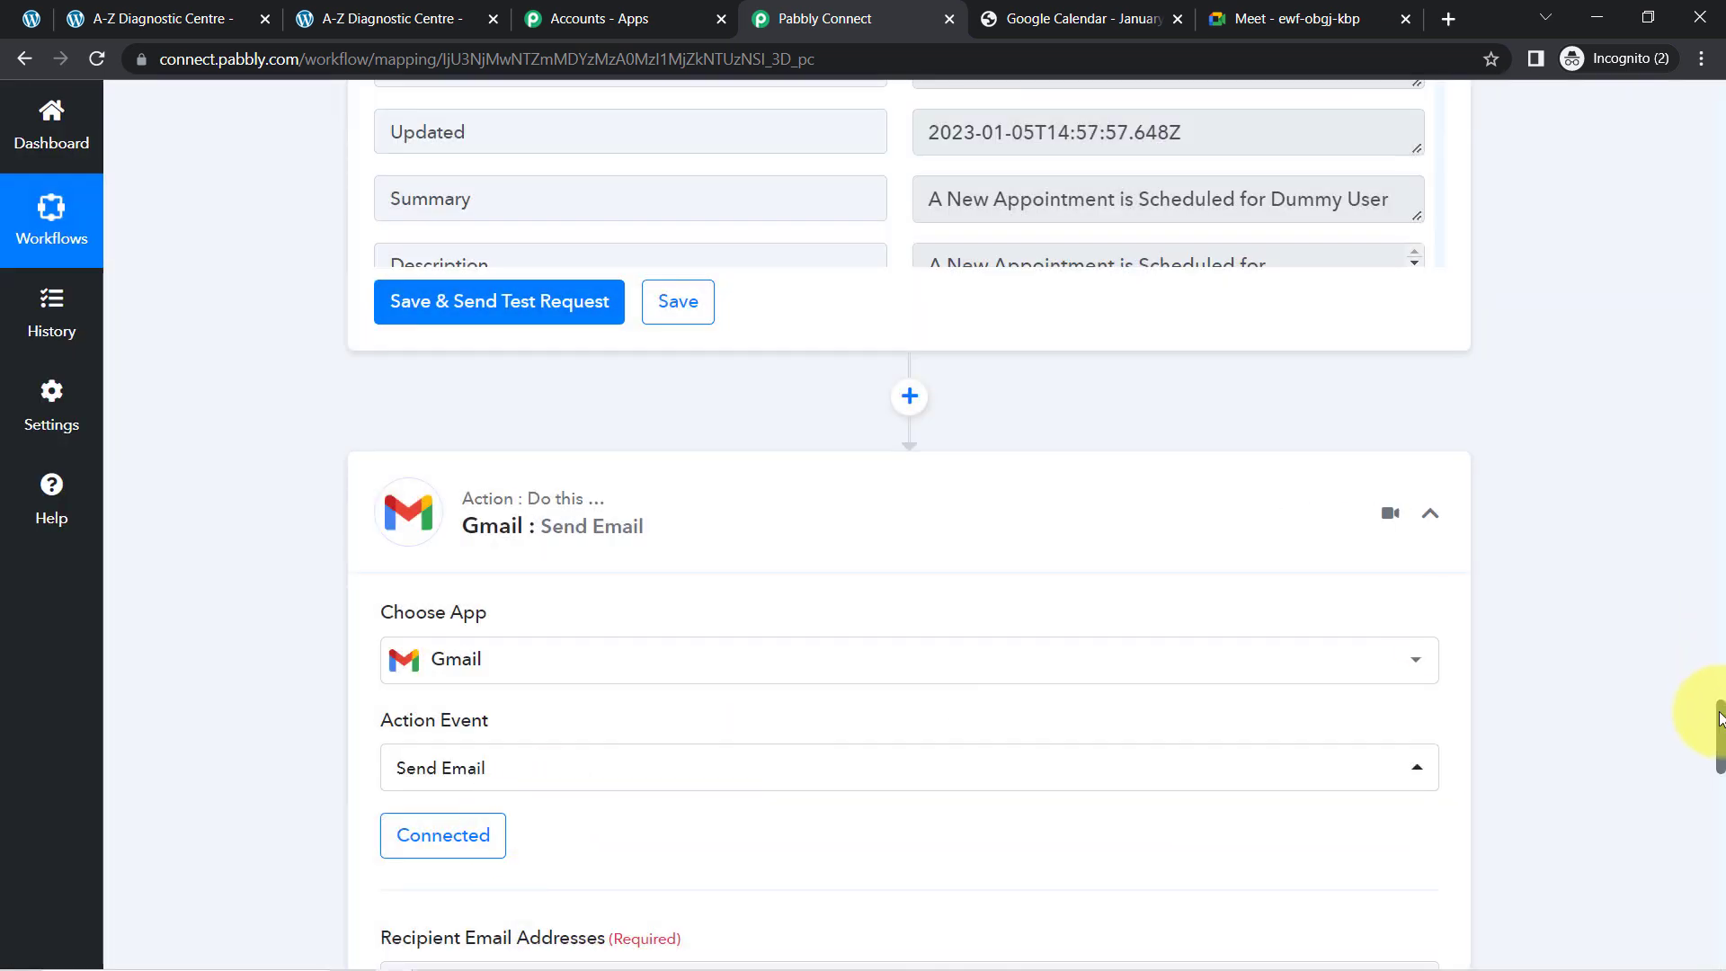
- Map the Gmail action's recipient email address to the Email field of the Elementor form submission
drag(1719, 719, 1719, 783)
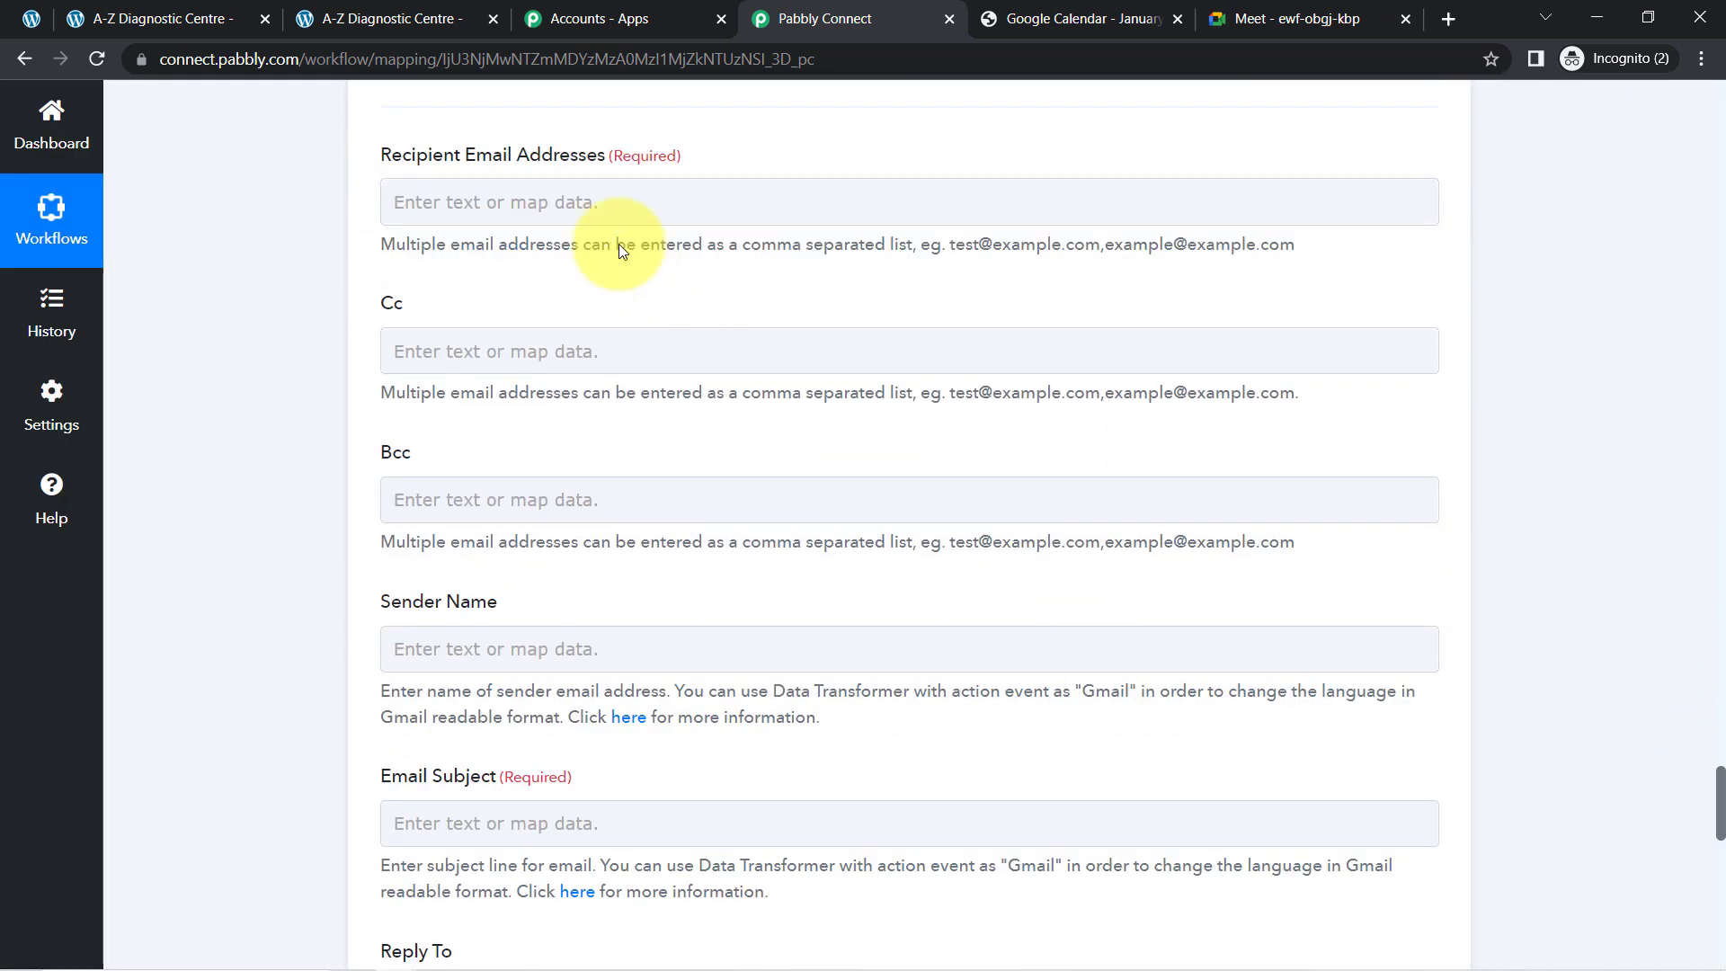
drag(401, 158, 699, 162)
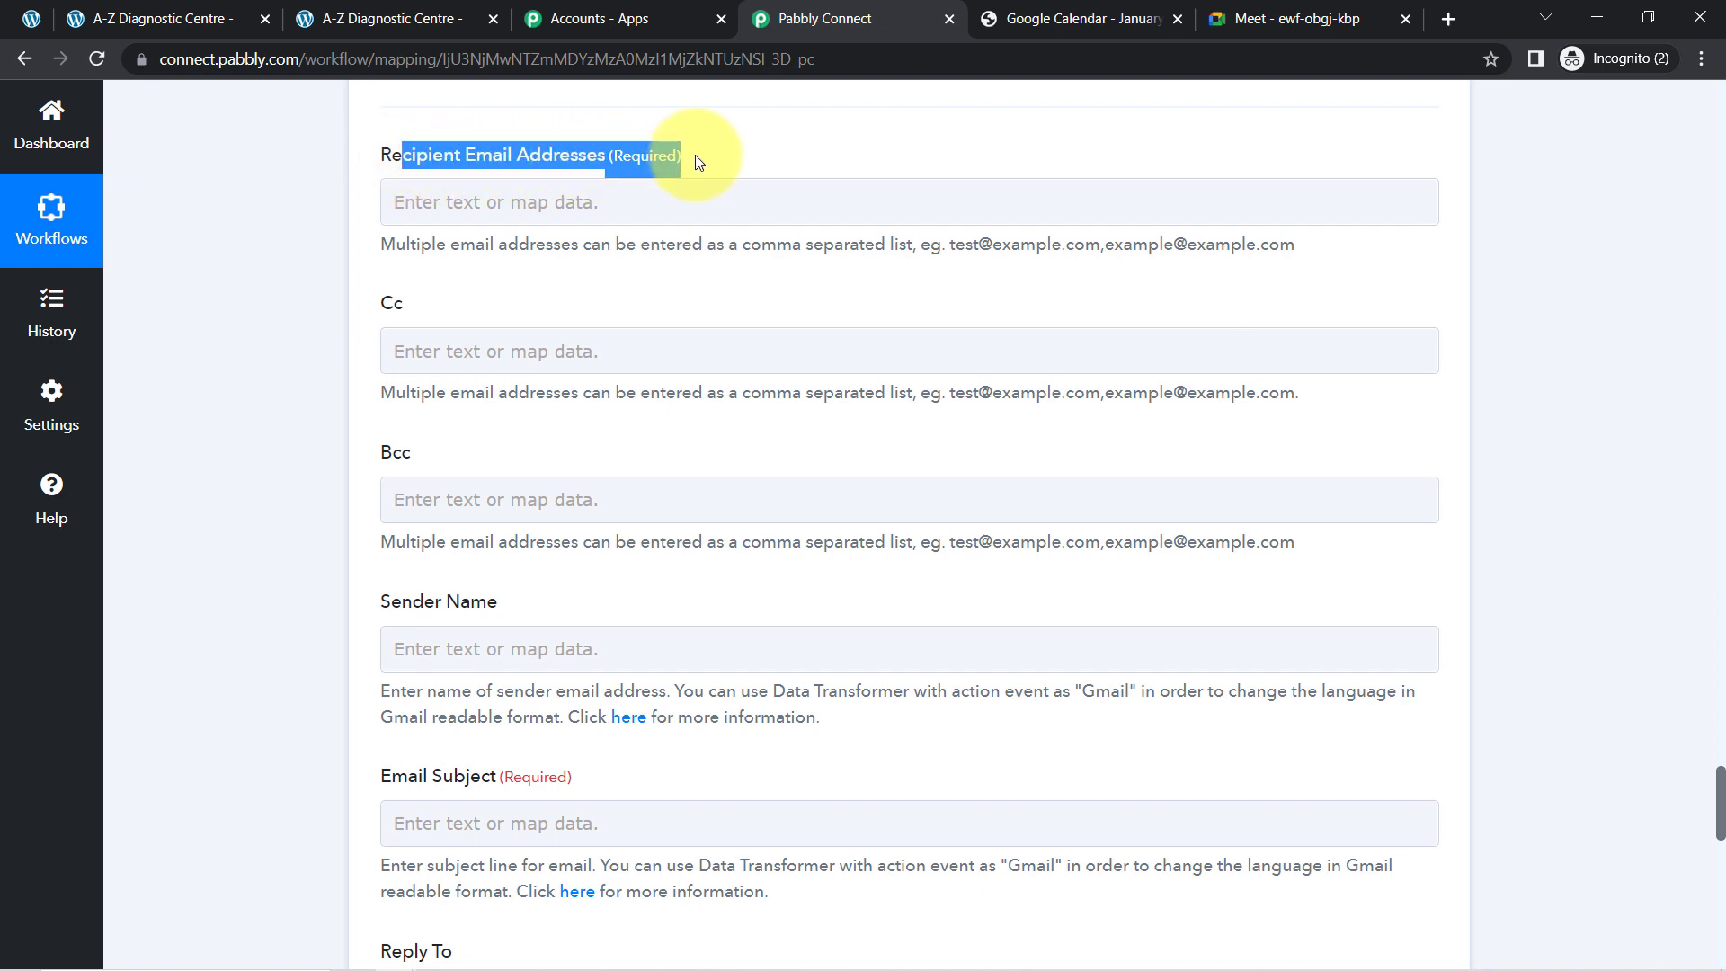
click(647, 200)
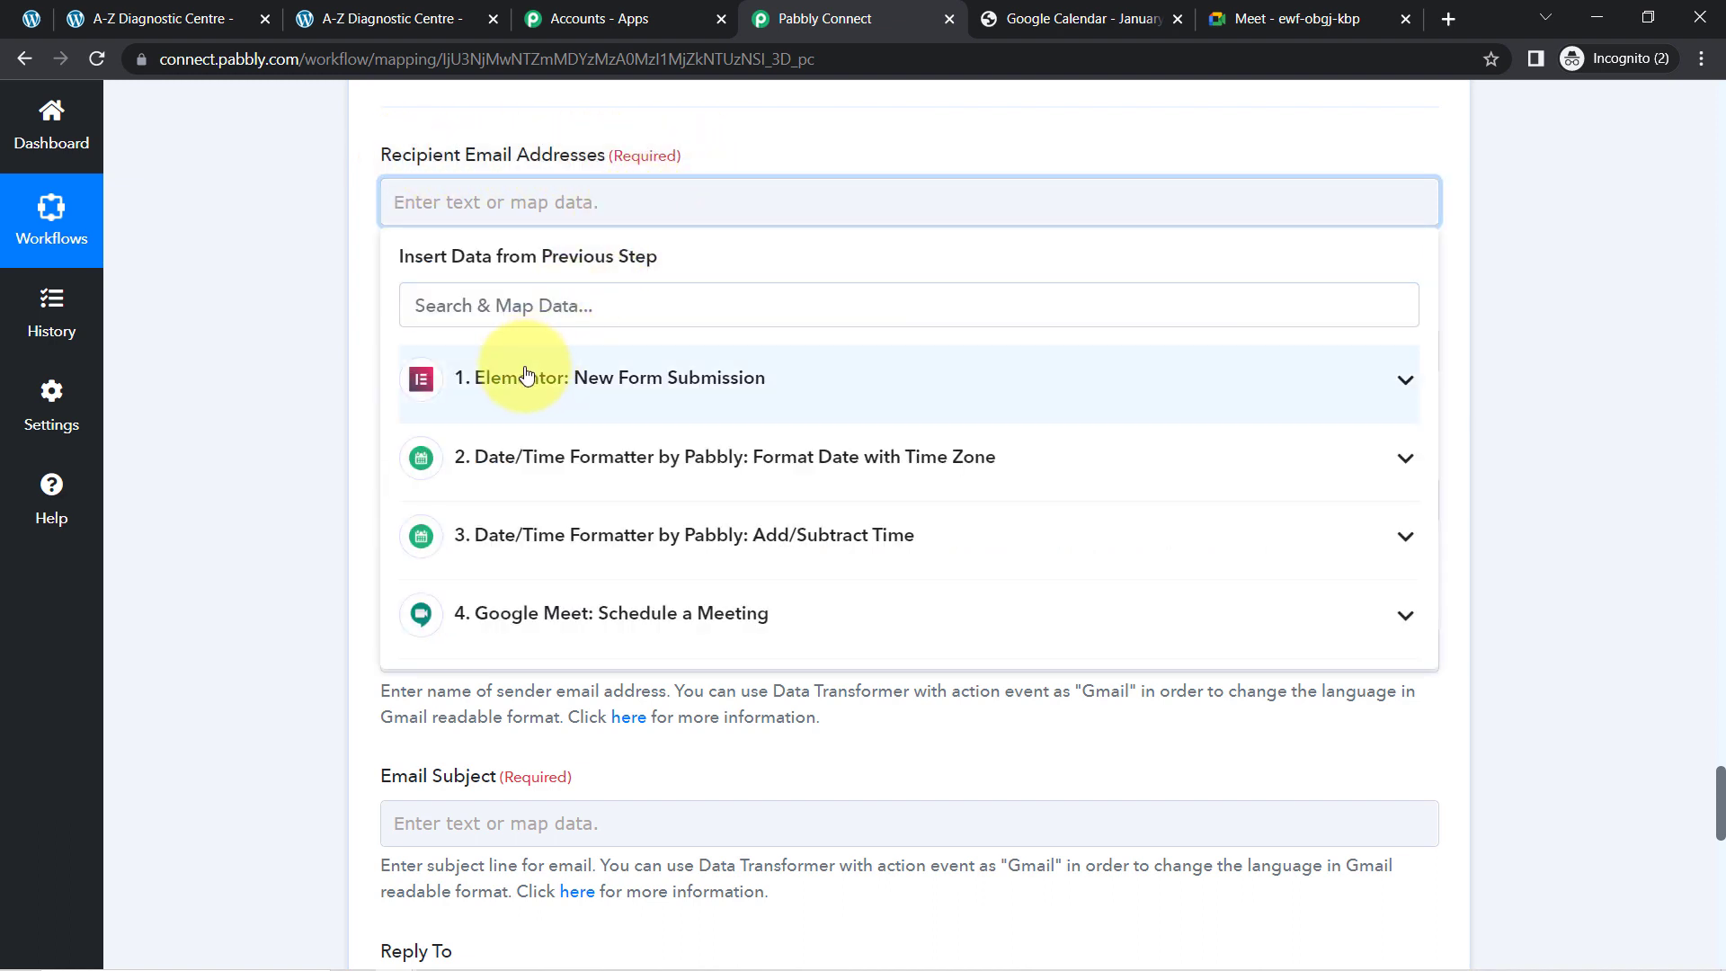
click(525, 376)
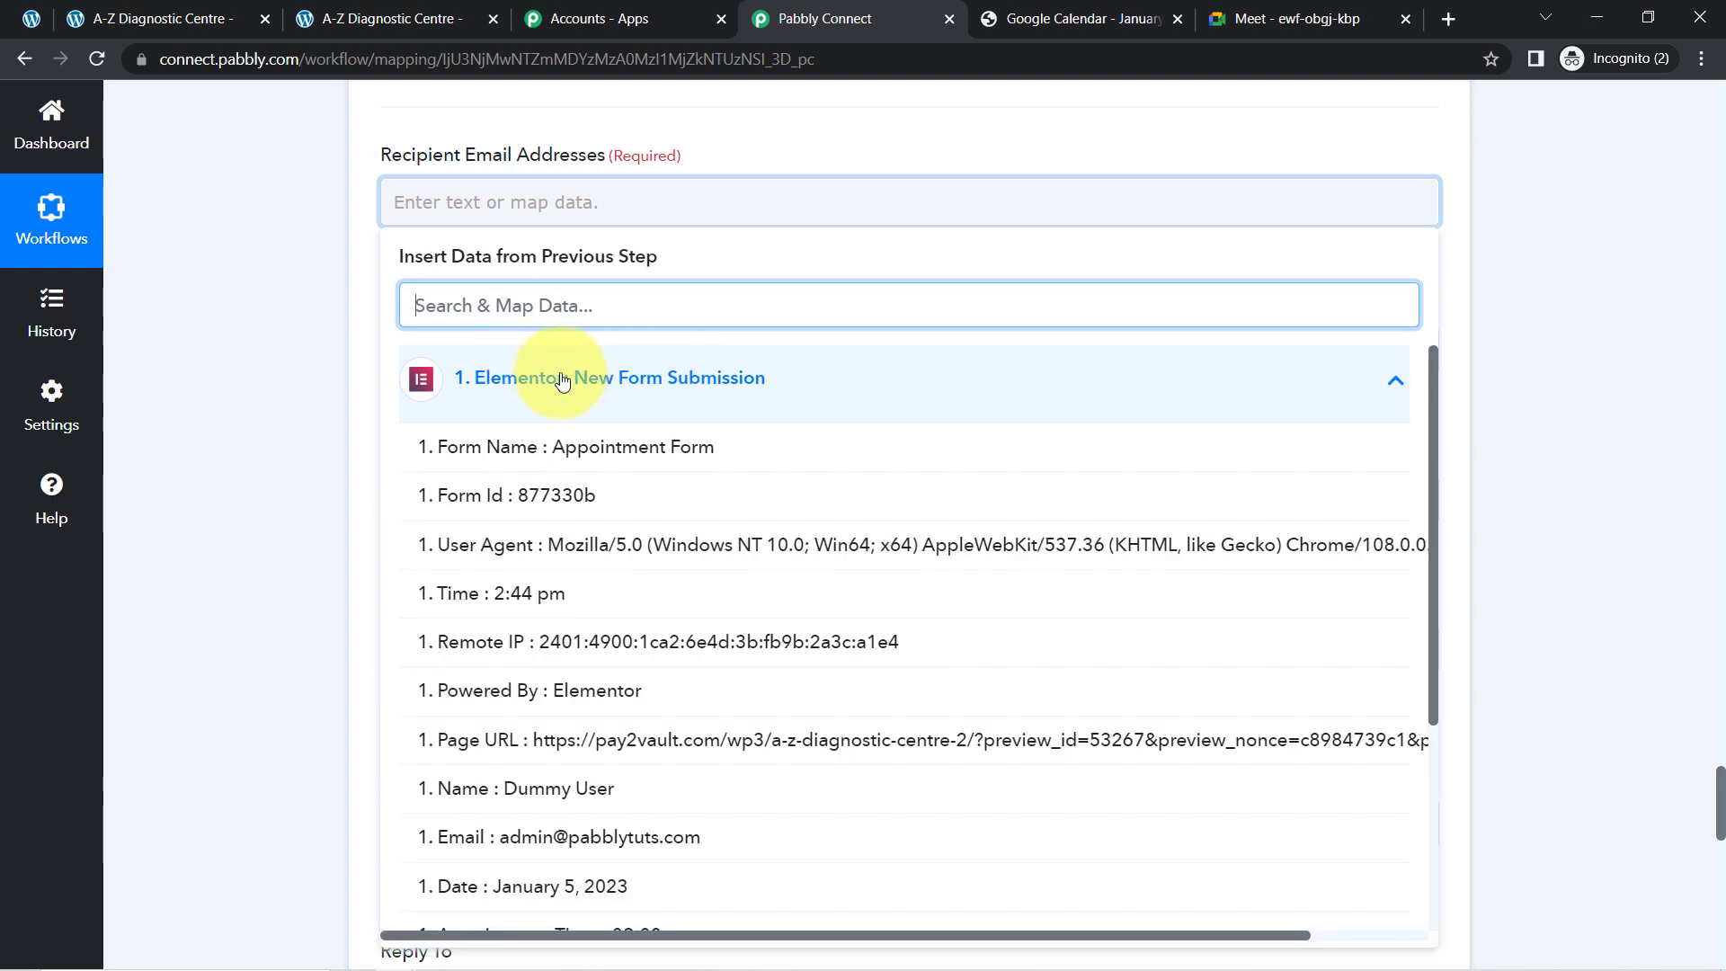
click(517, 837)
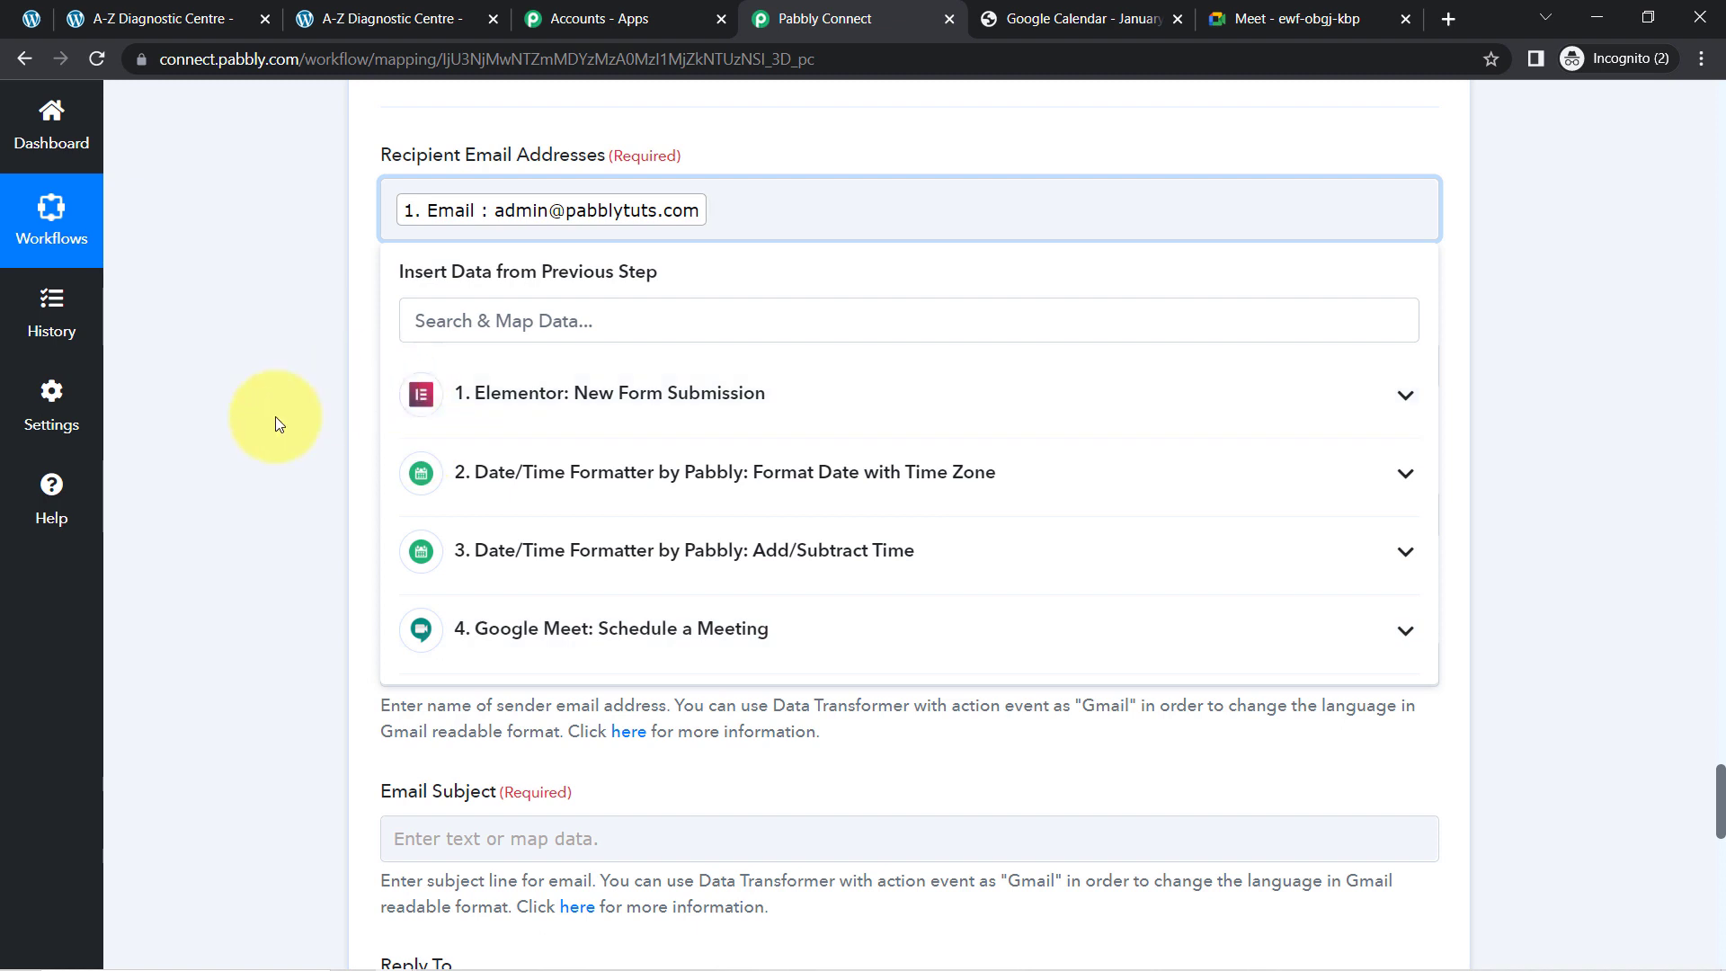
click(271, 419)
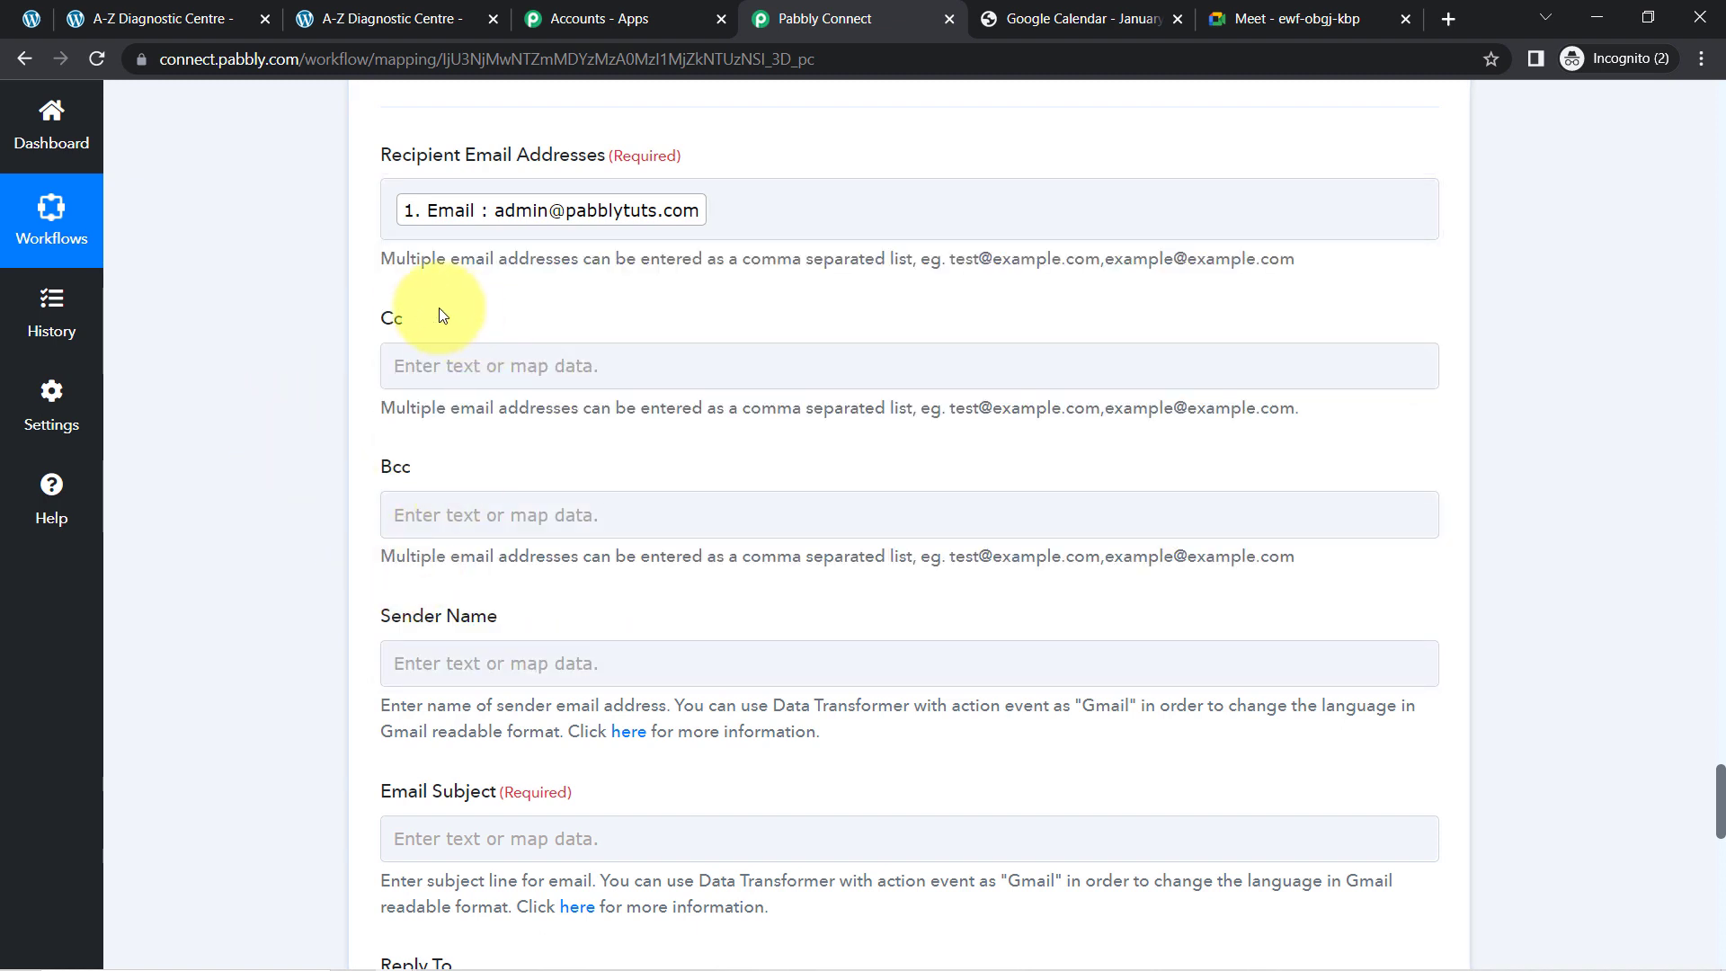
- Set the sender name to Pabbly and the email subject to "Appoitment is Confirmed", leaving Cc and Bcc empty
double_click(387, 316)
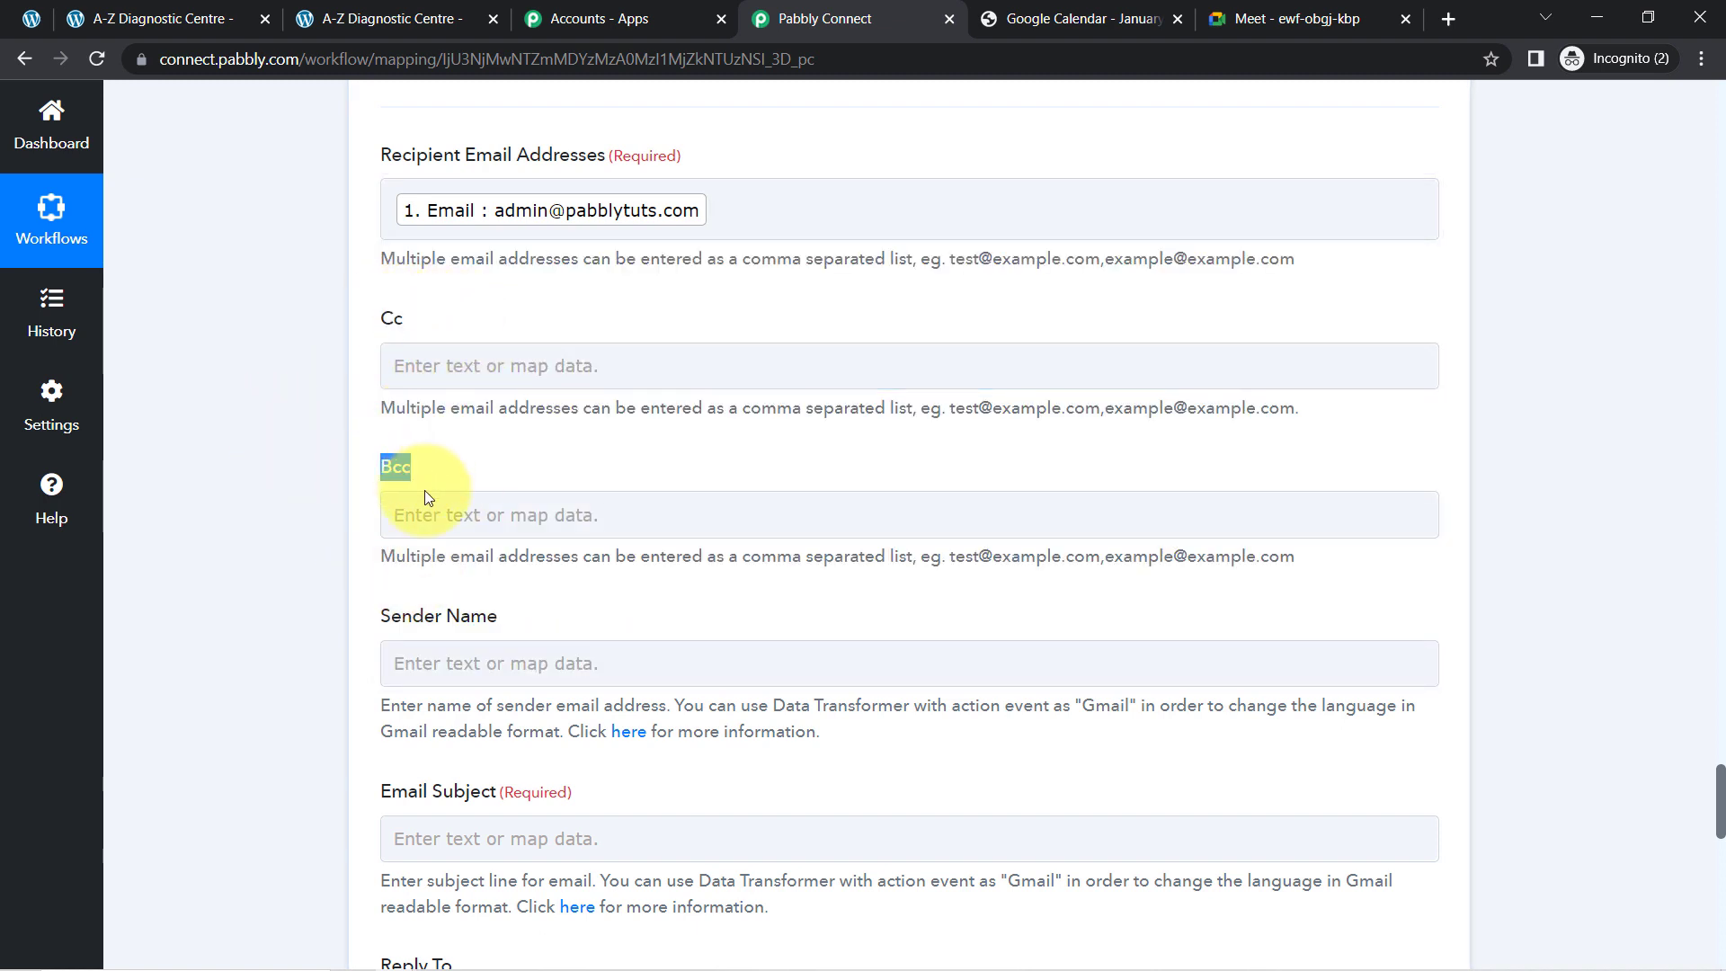
click(459, 662)
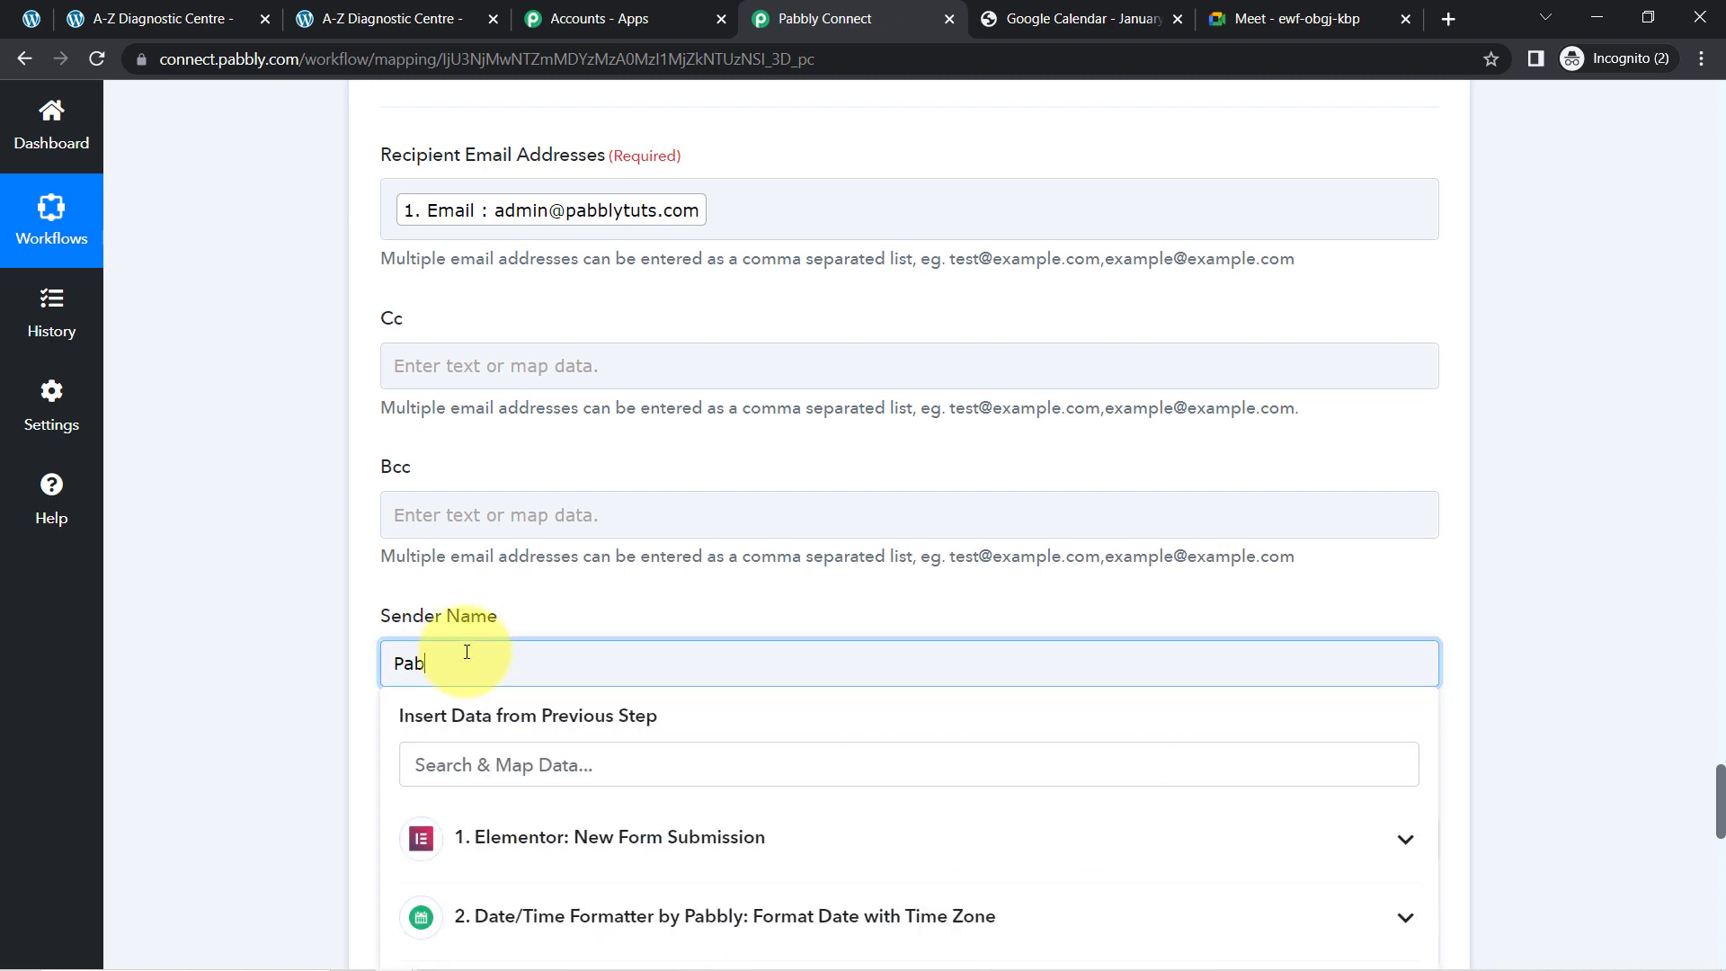
click(320, 659)
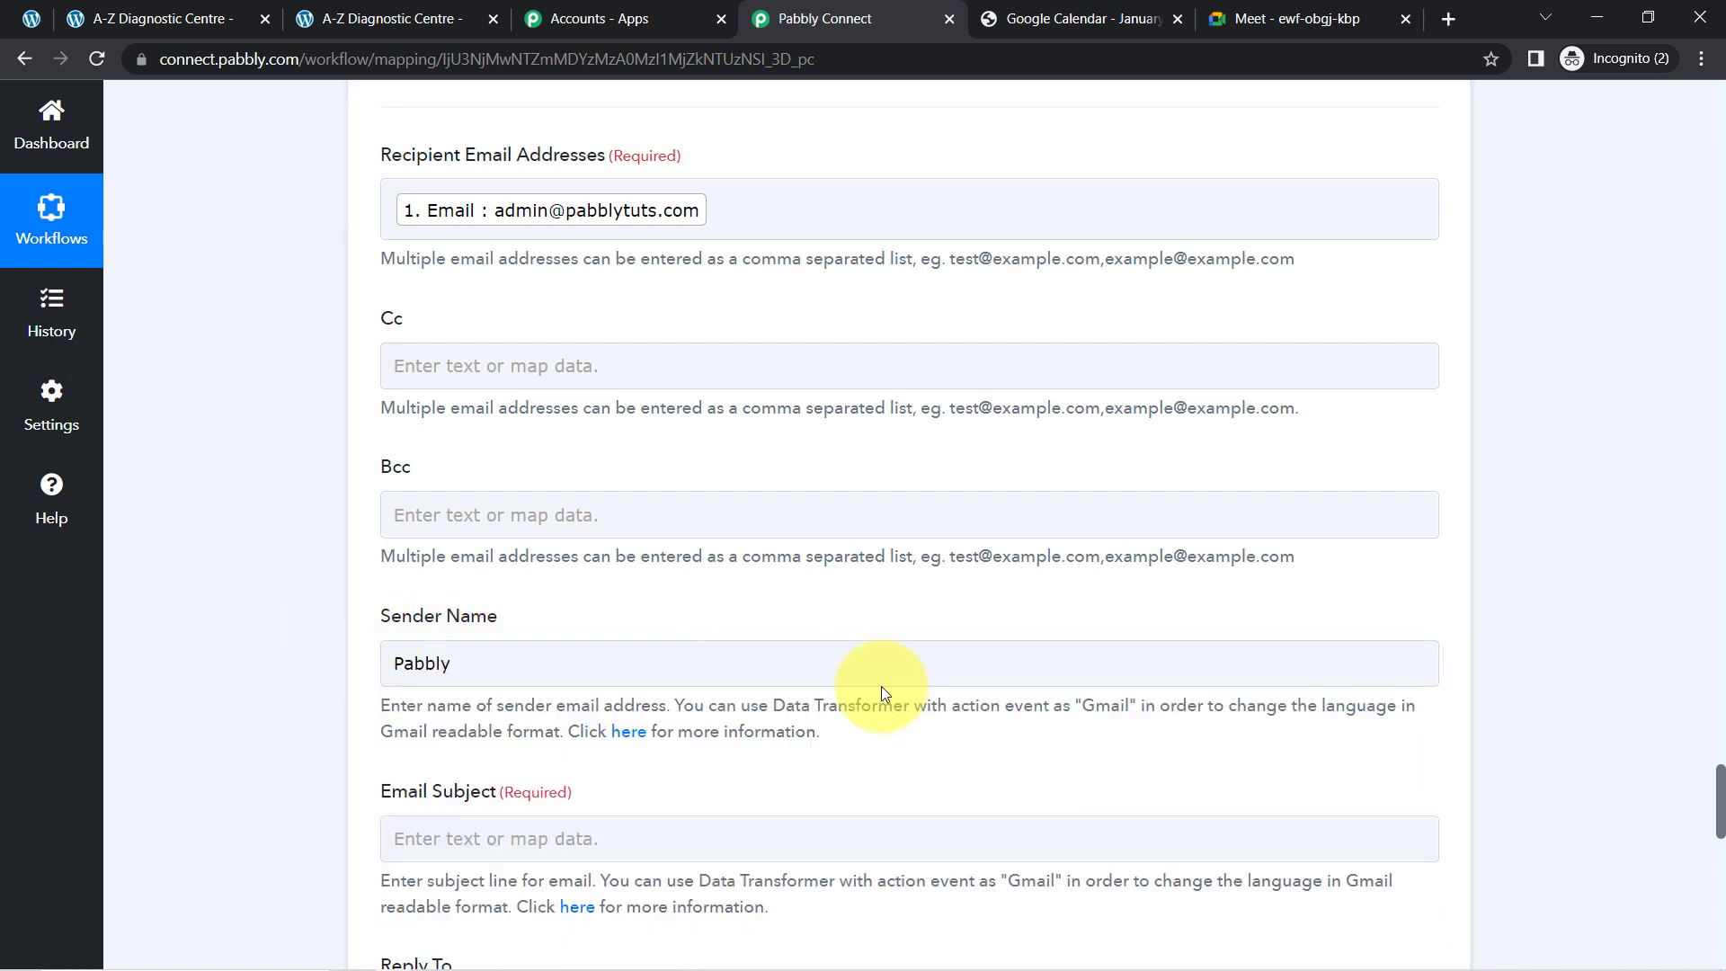
drag(1722, 790, 1722, 809)
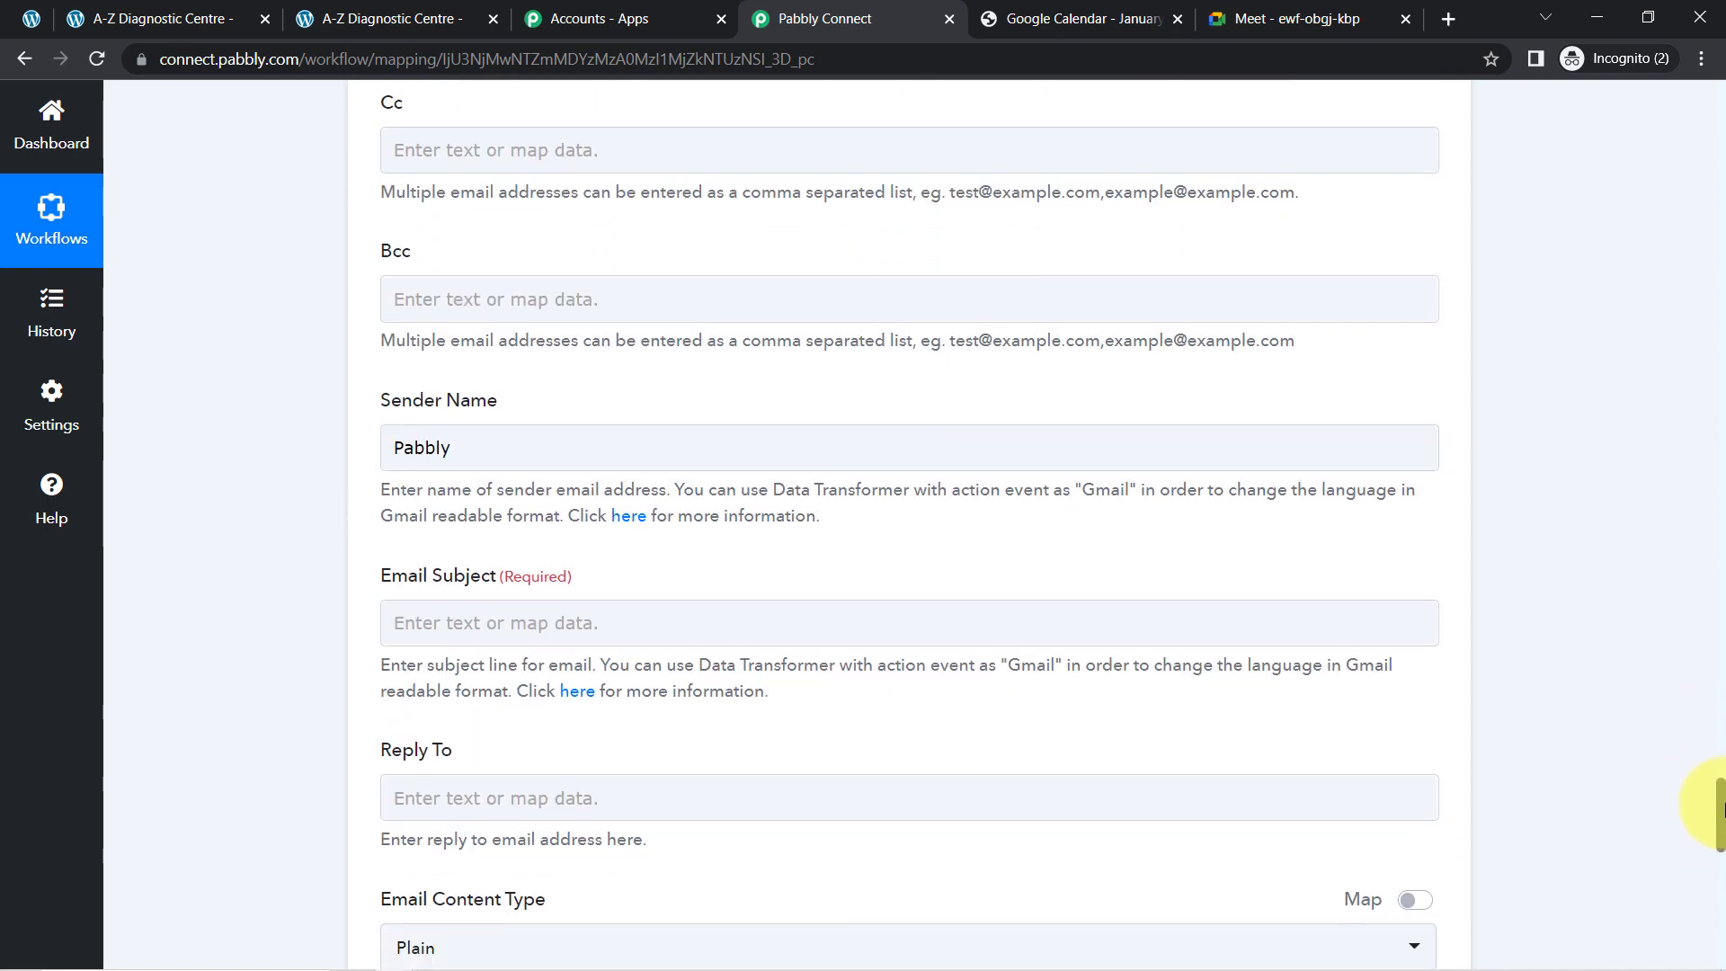
scroll(1718, 809, down, 2)
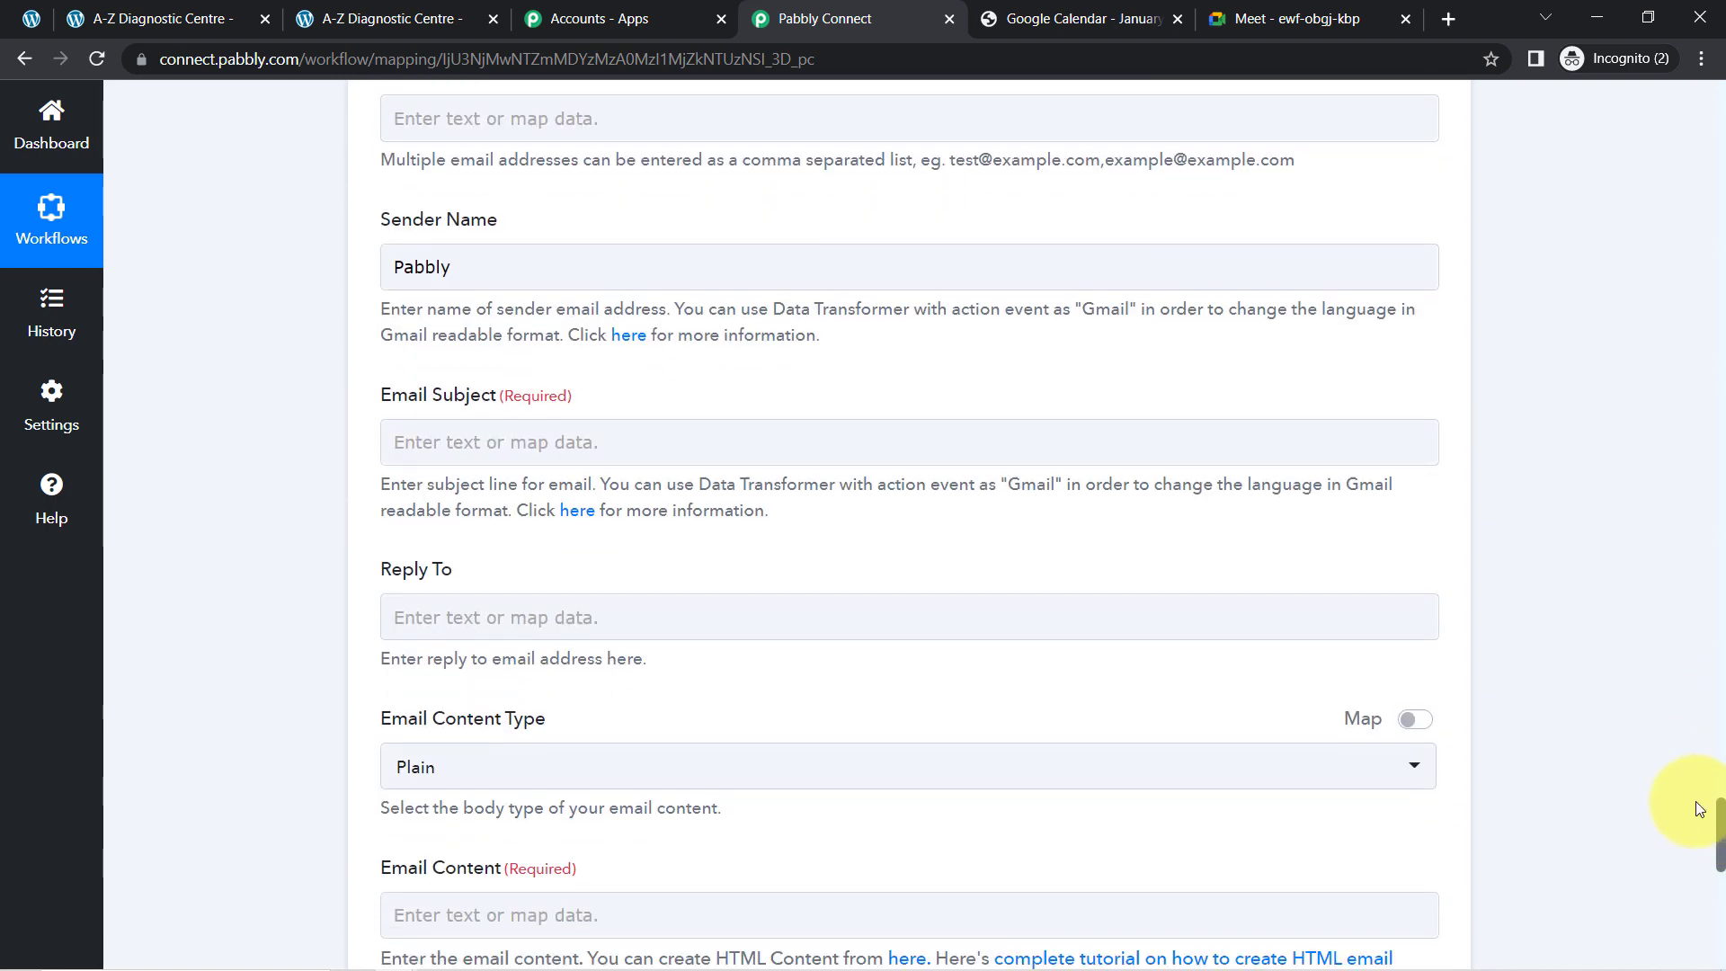
click(673, 450)
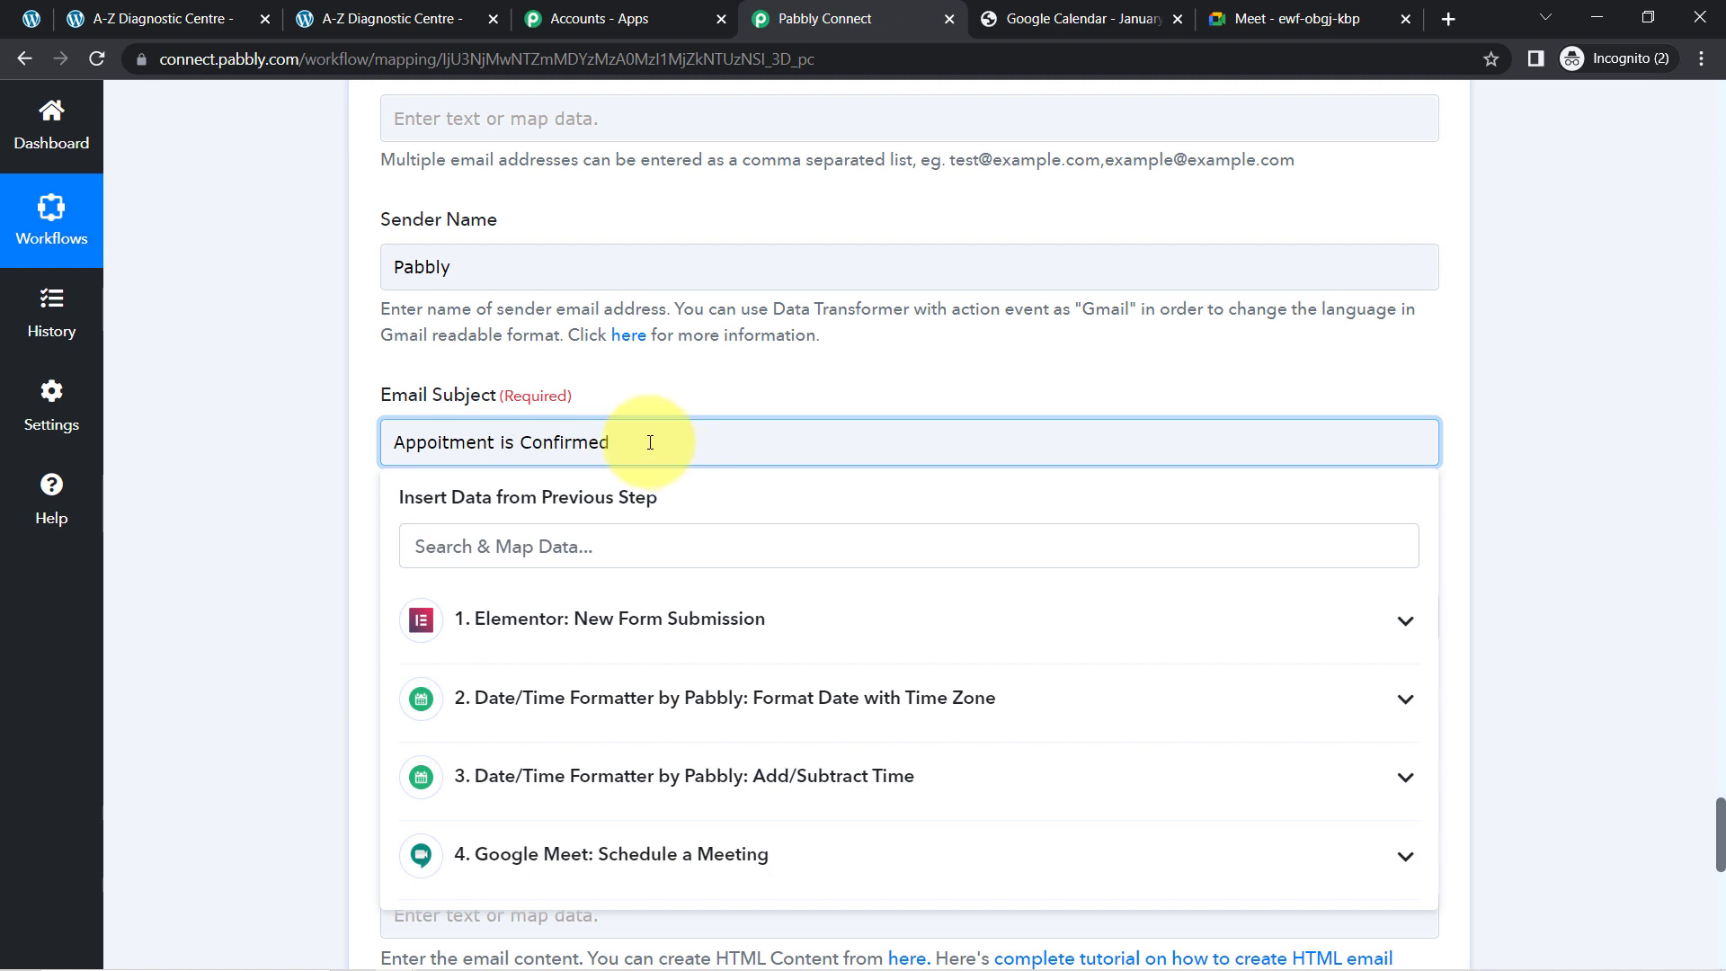
click(266, 546)
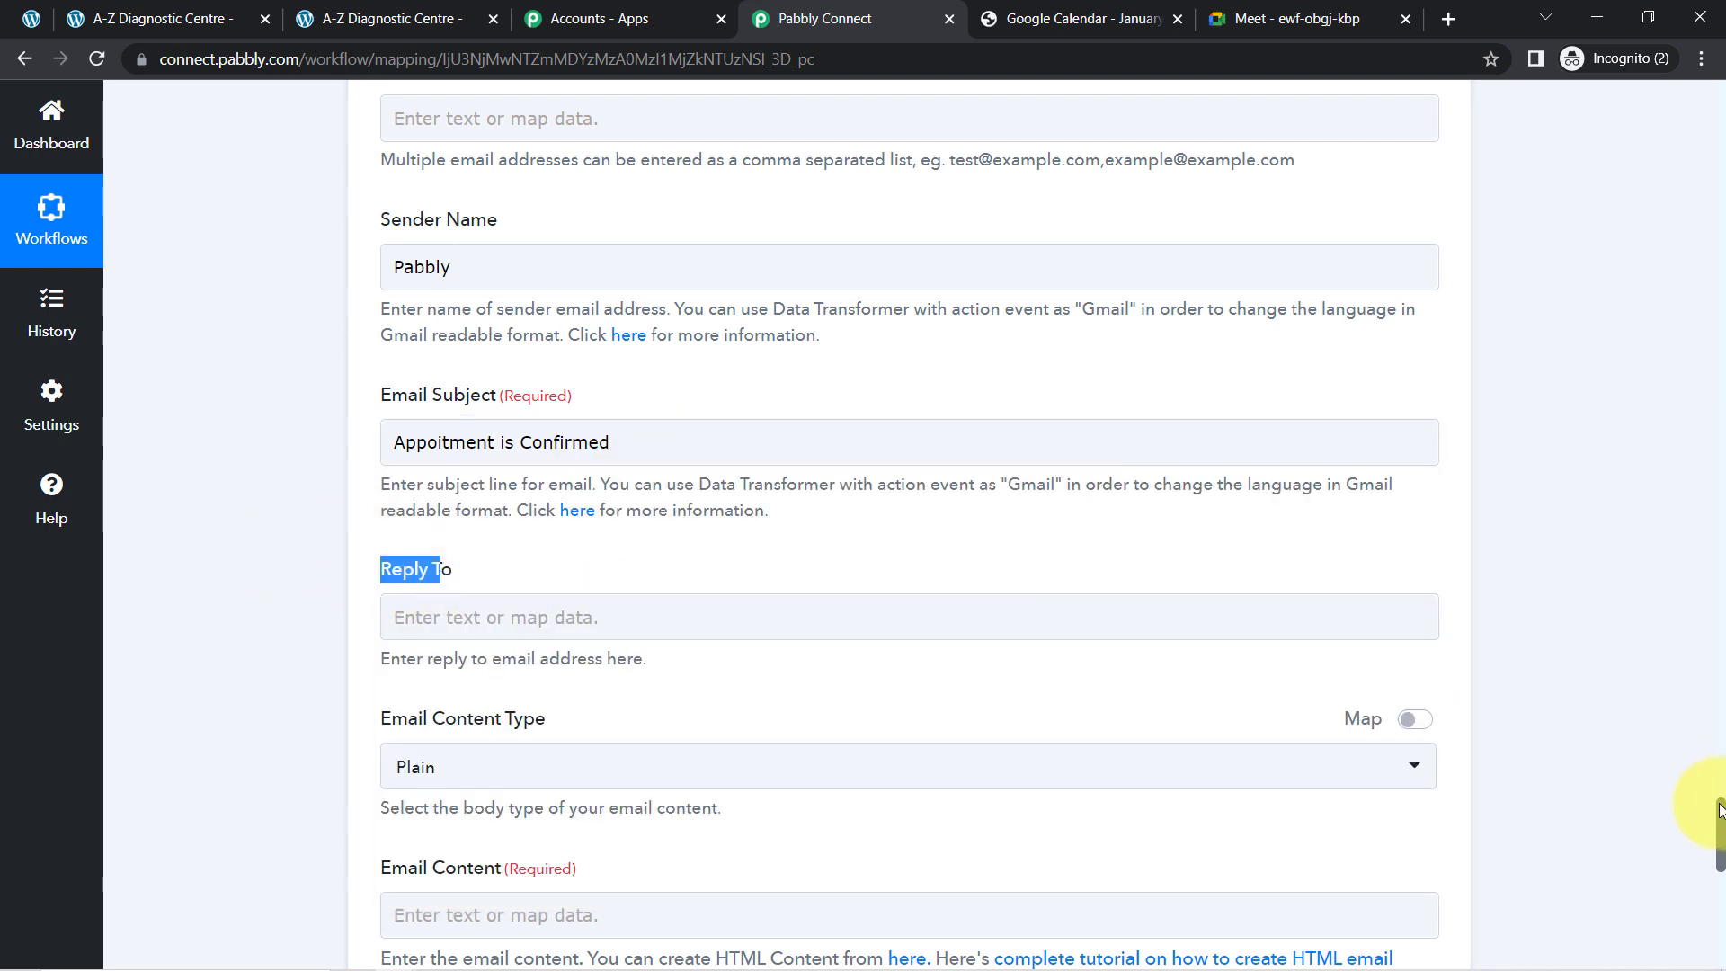
- Leave Reply To empty and choose Plain as the email content type
drag(1719, 809, 1719, 840)
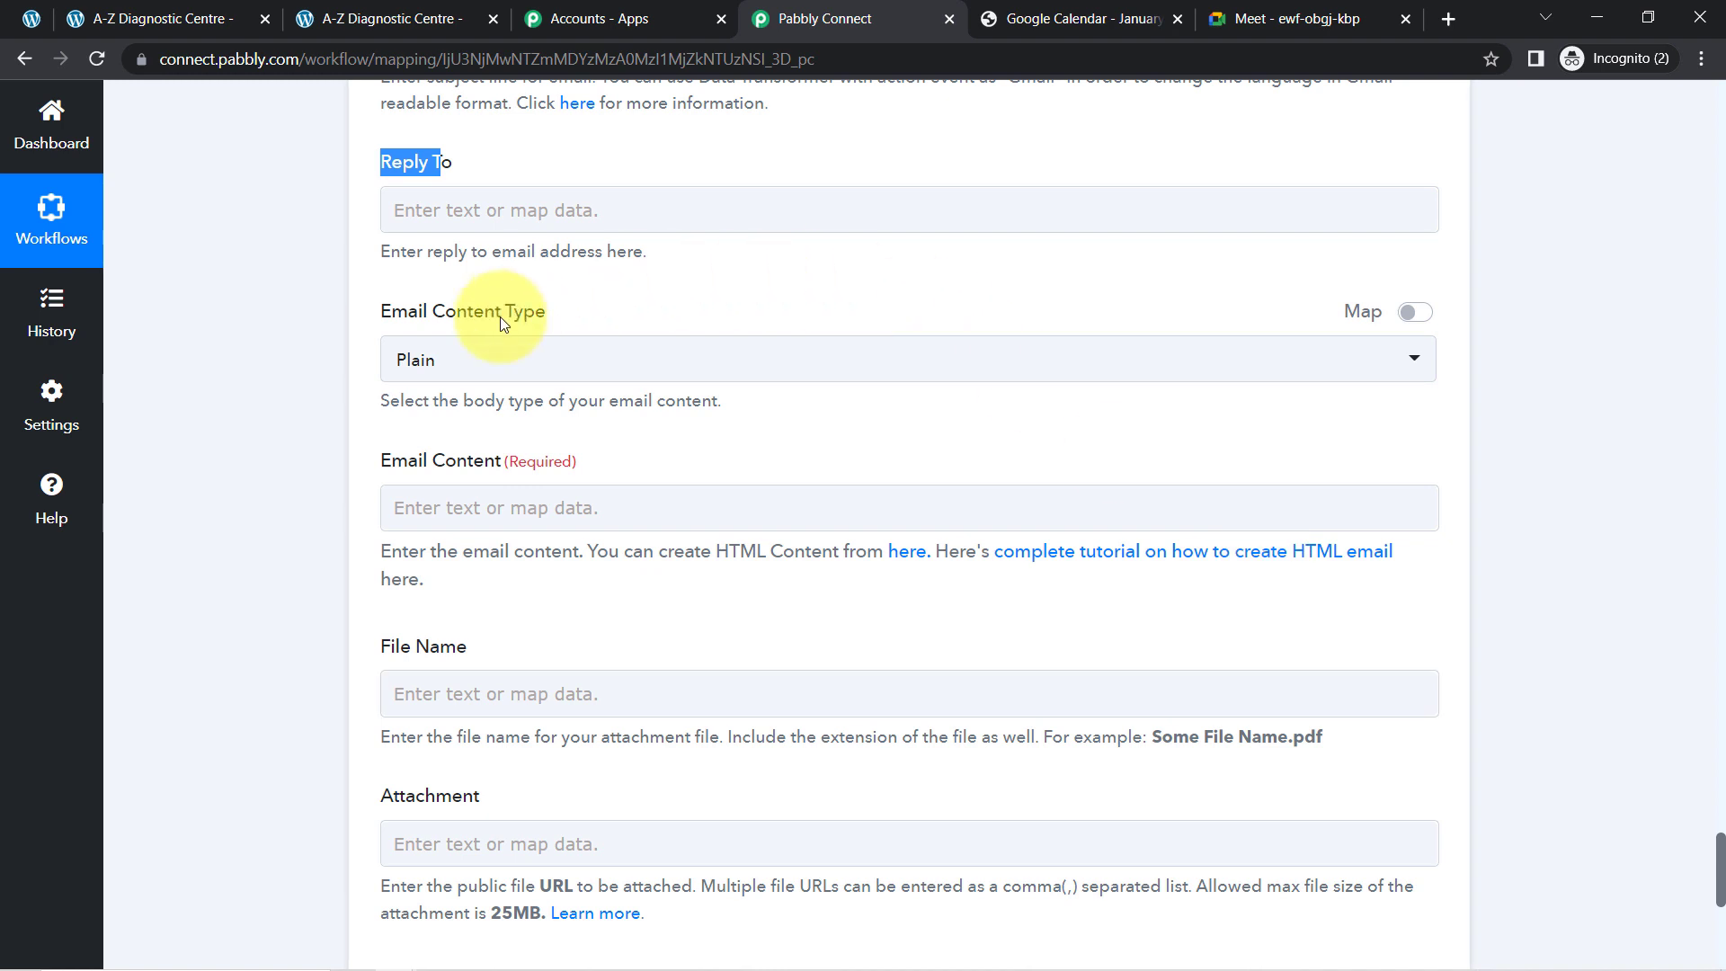
click(439, 358)
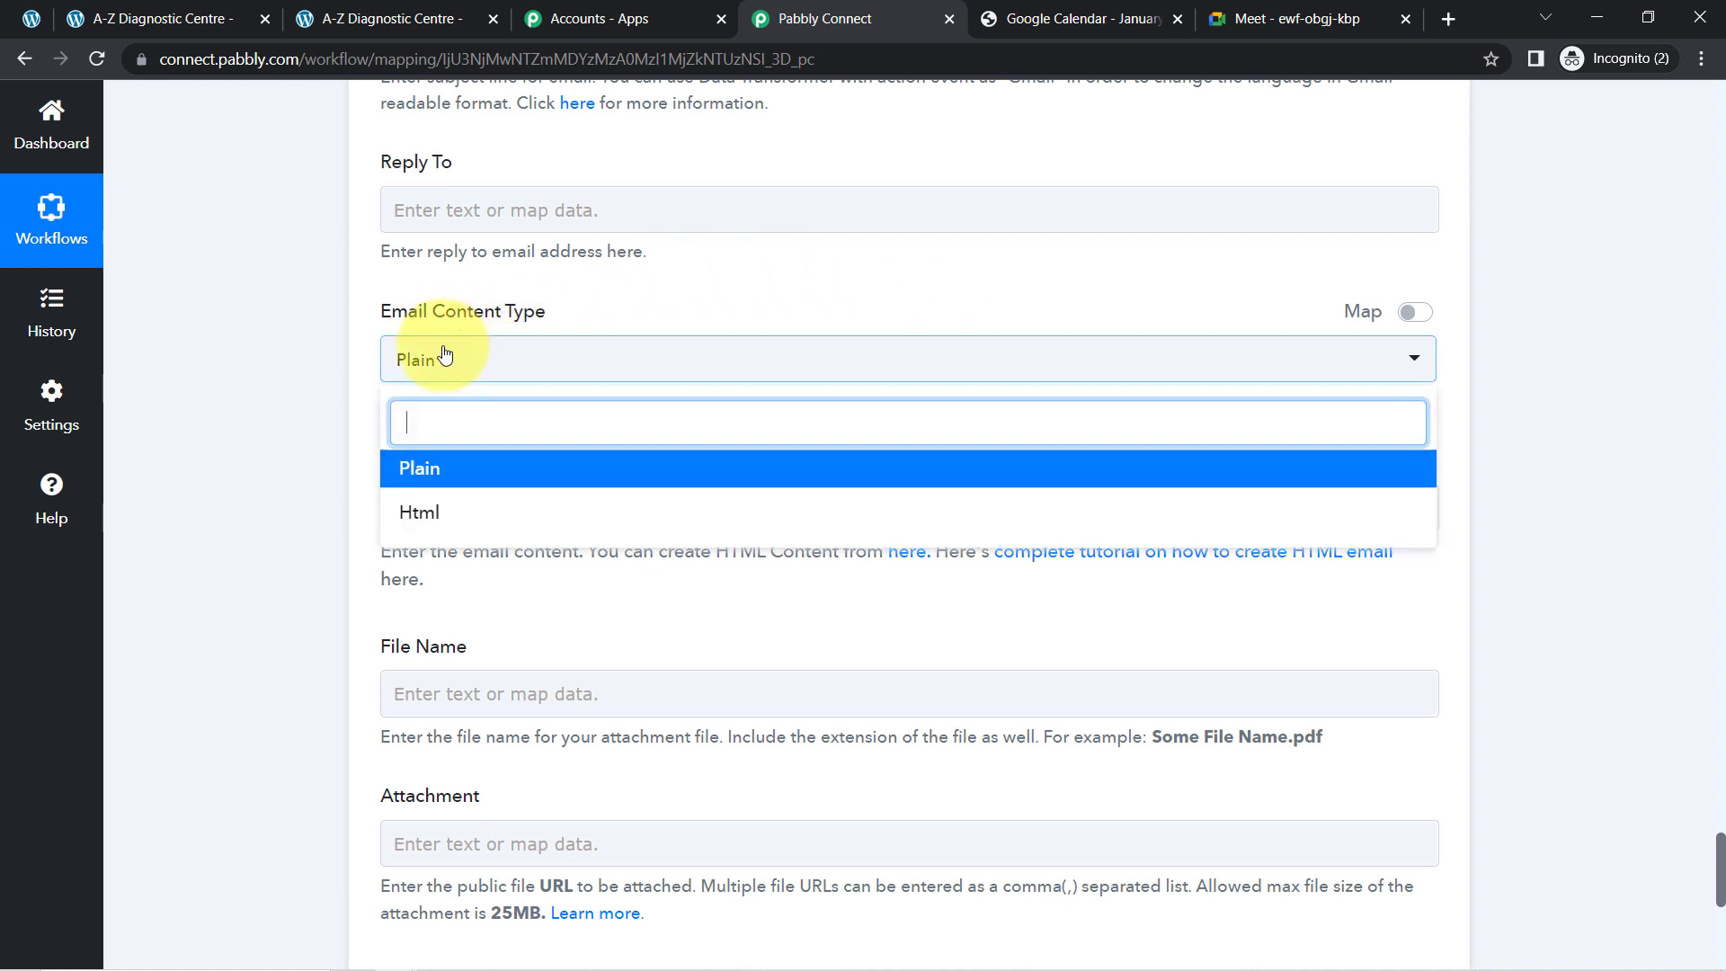
click(432, 471)
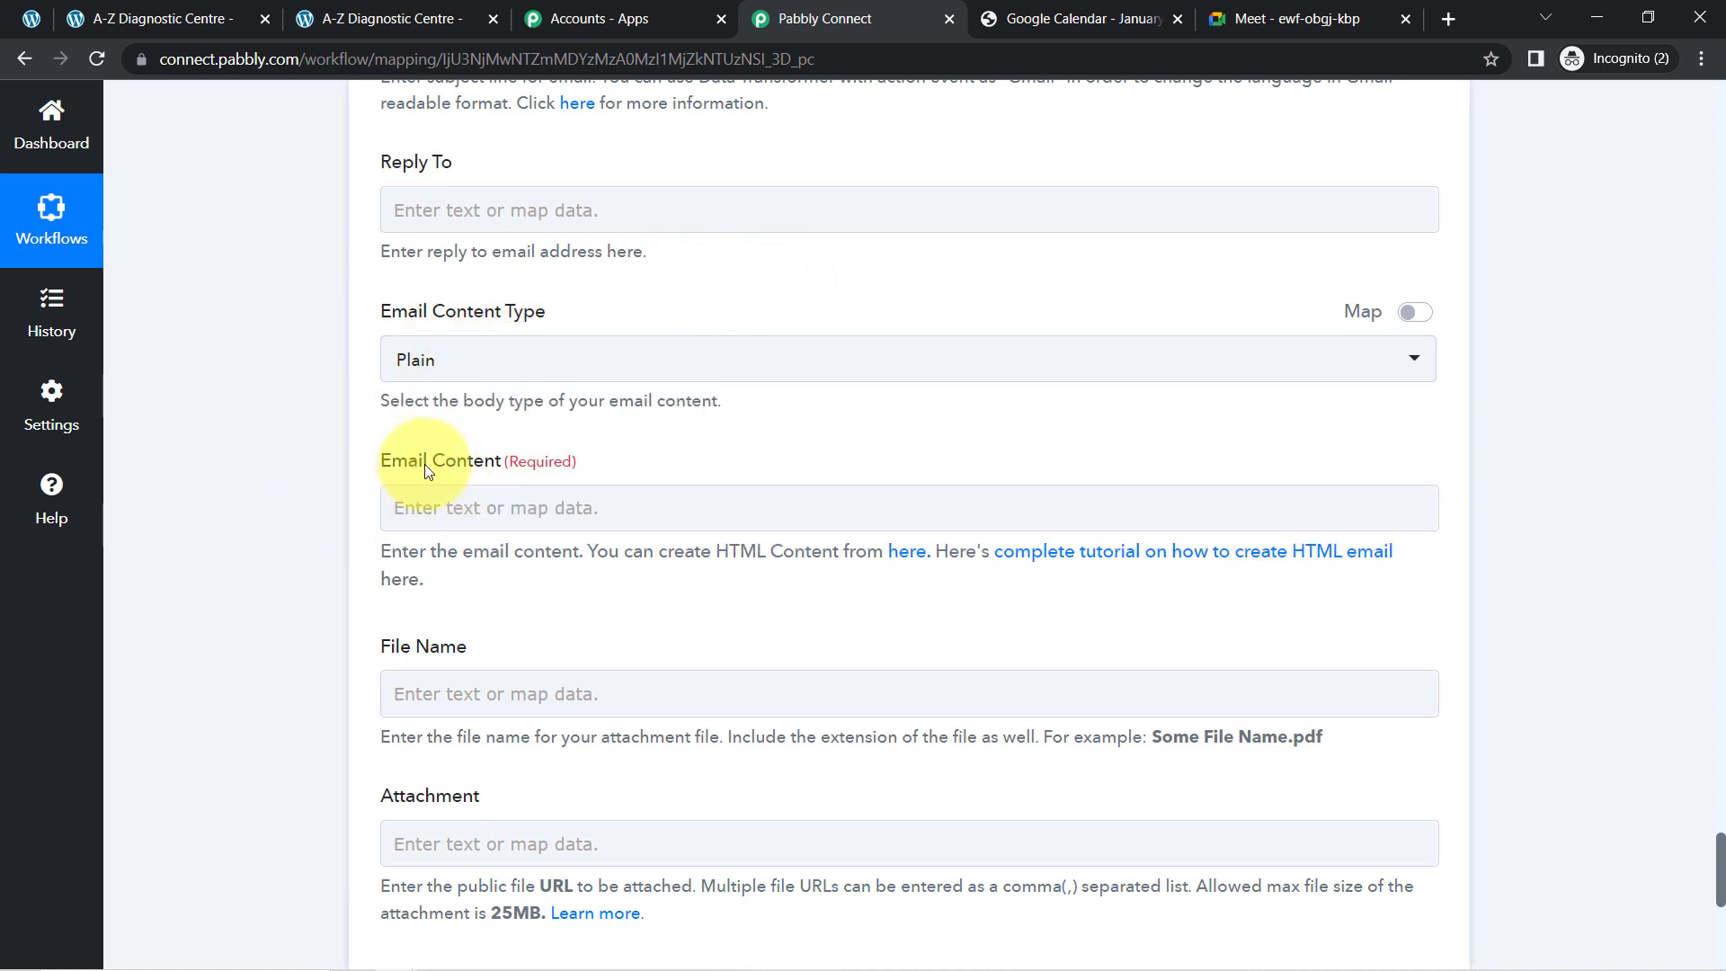
- Start the email content with "Hello" followed by the Name value mapped from the Elementor submission
drag(406, 464, 584, 464)
click(512, 511)
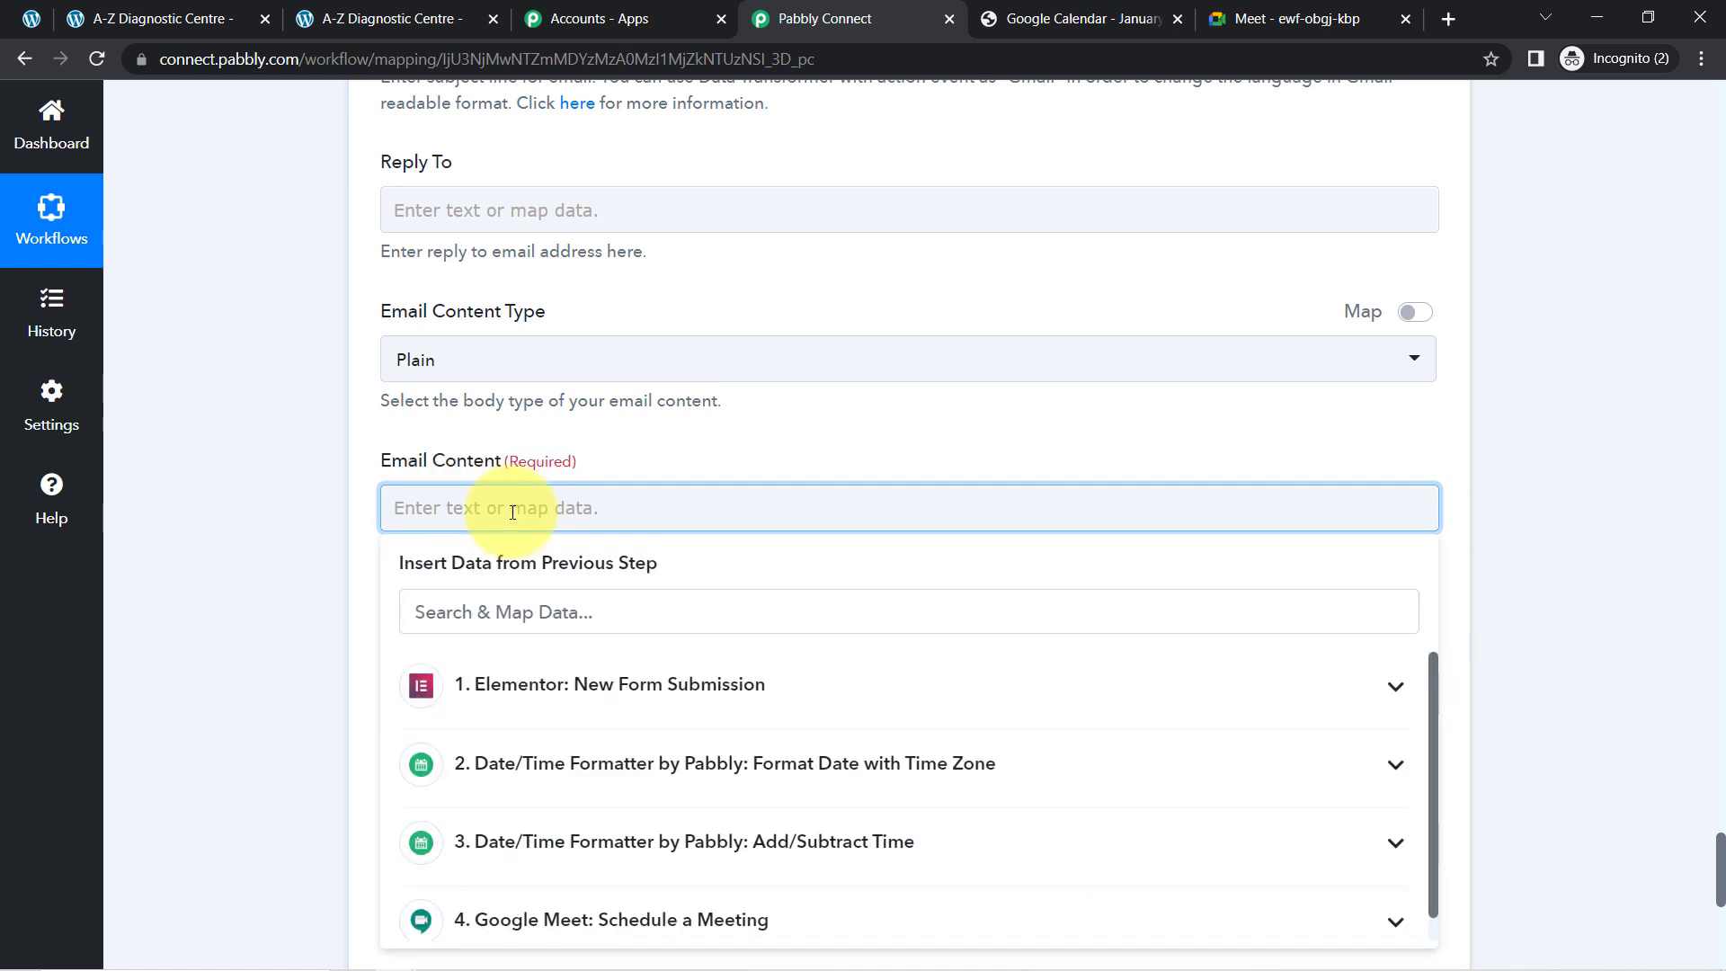
text(Hello)
click(512, 693)
click(480, 604)
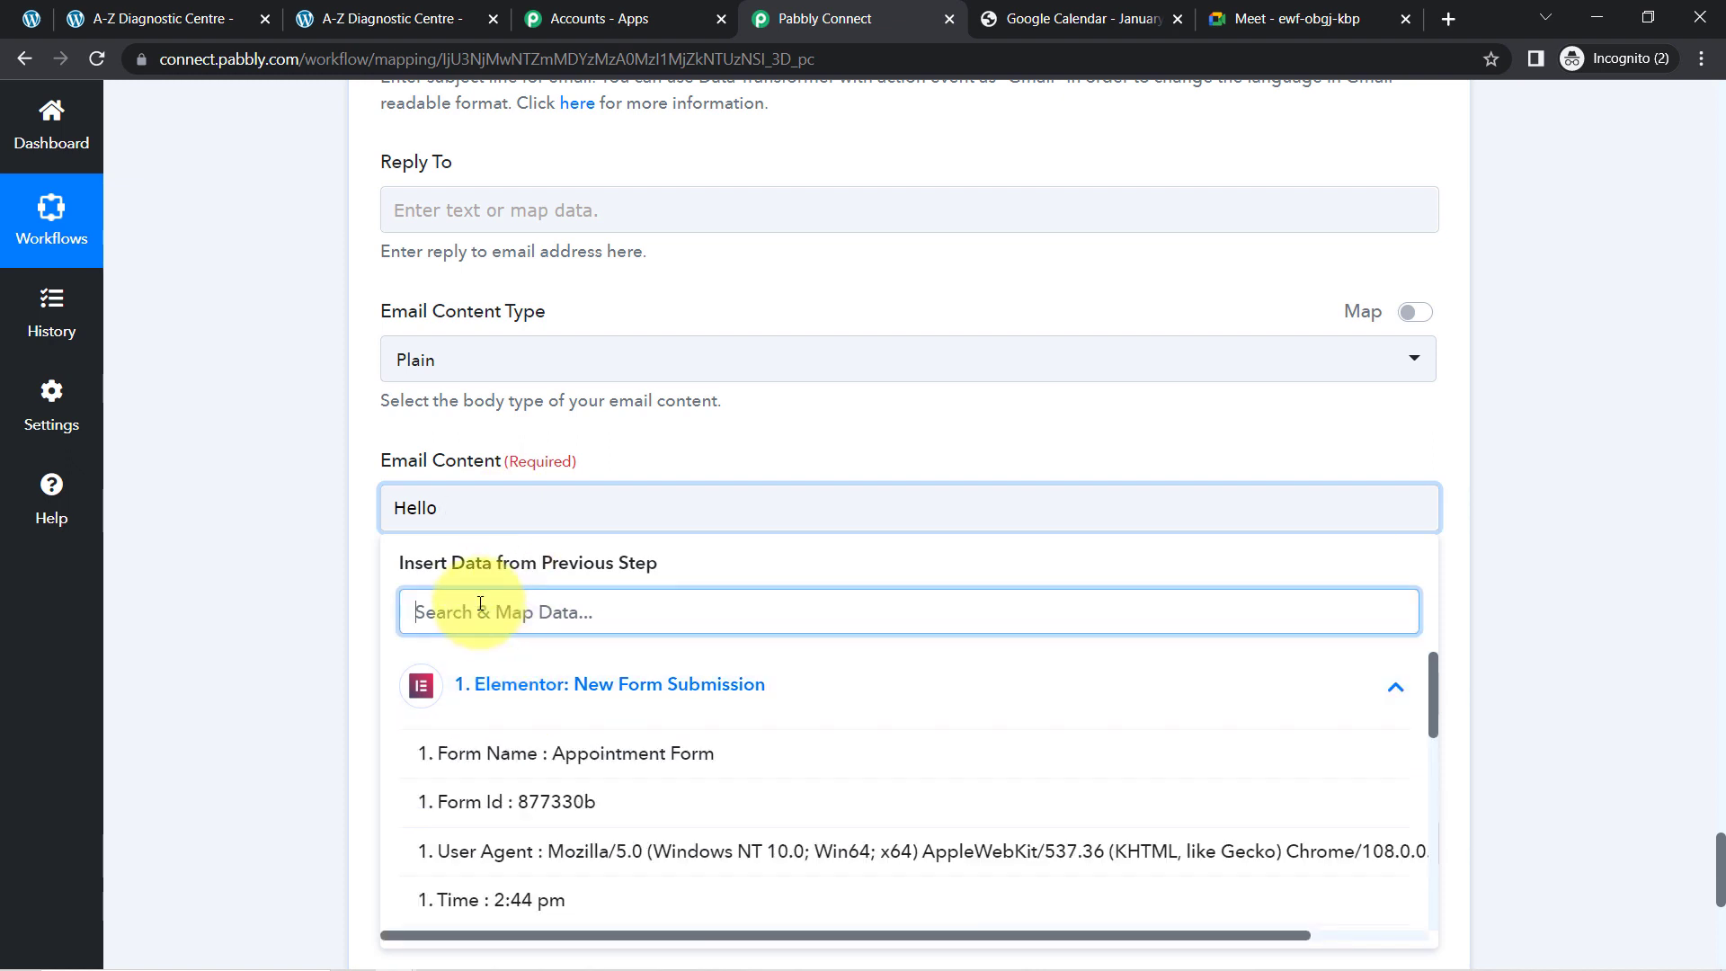
text(name)
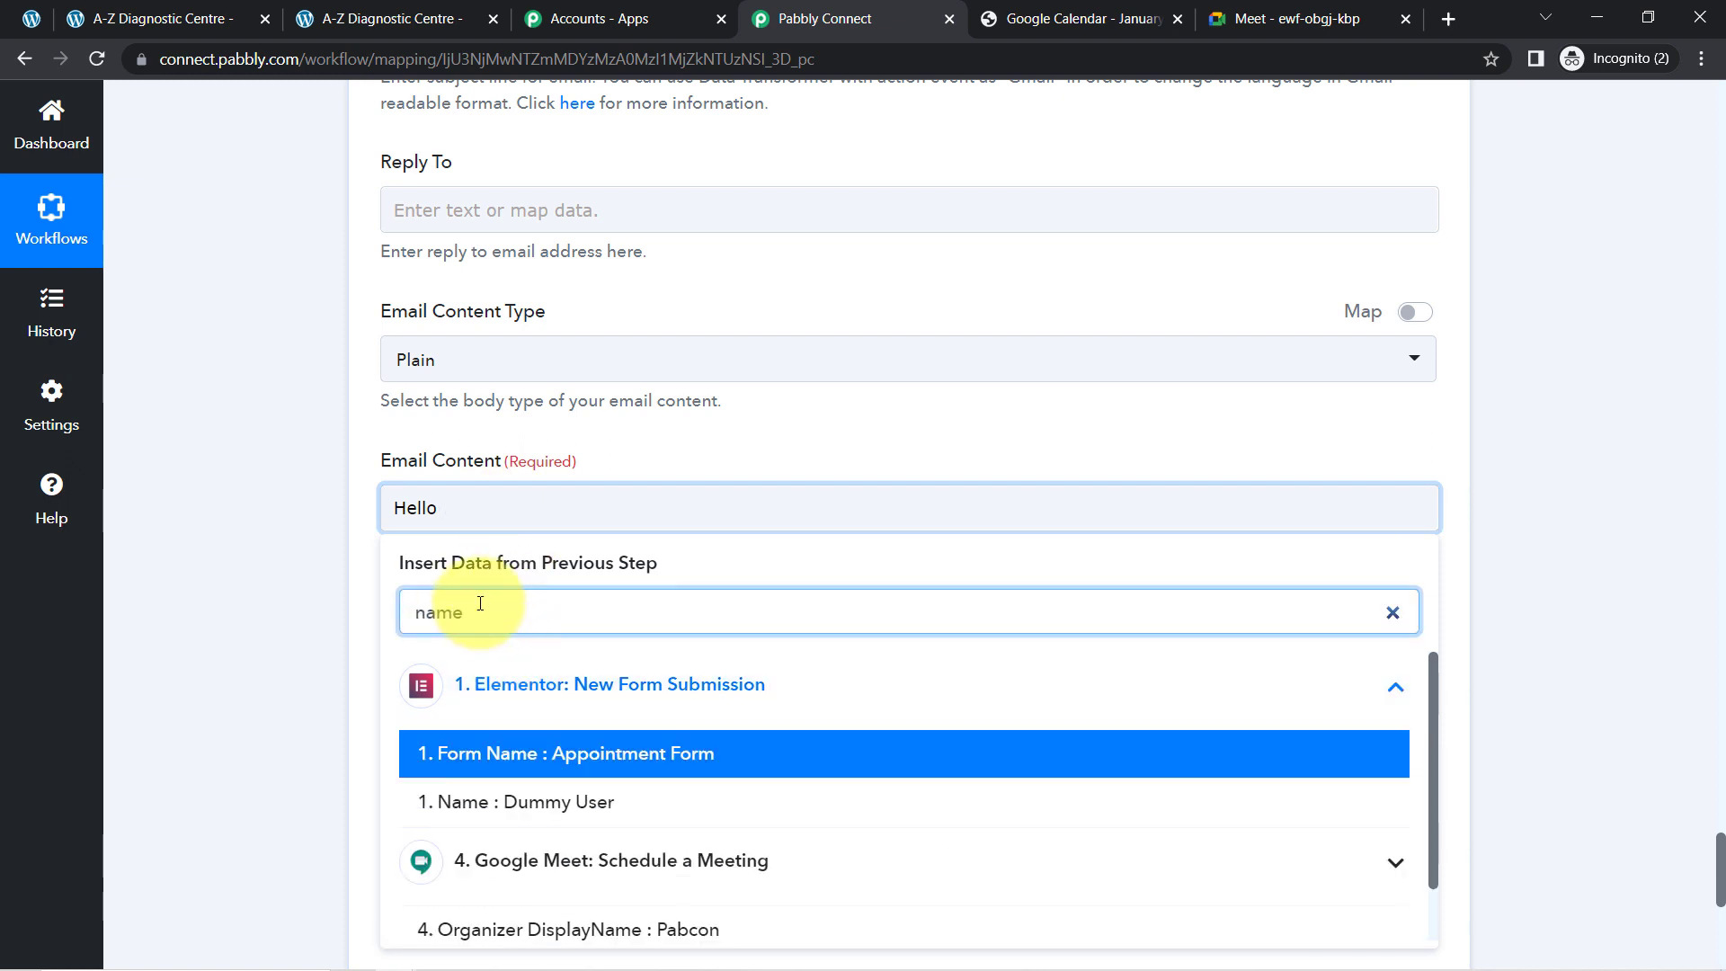
click(598, 799)
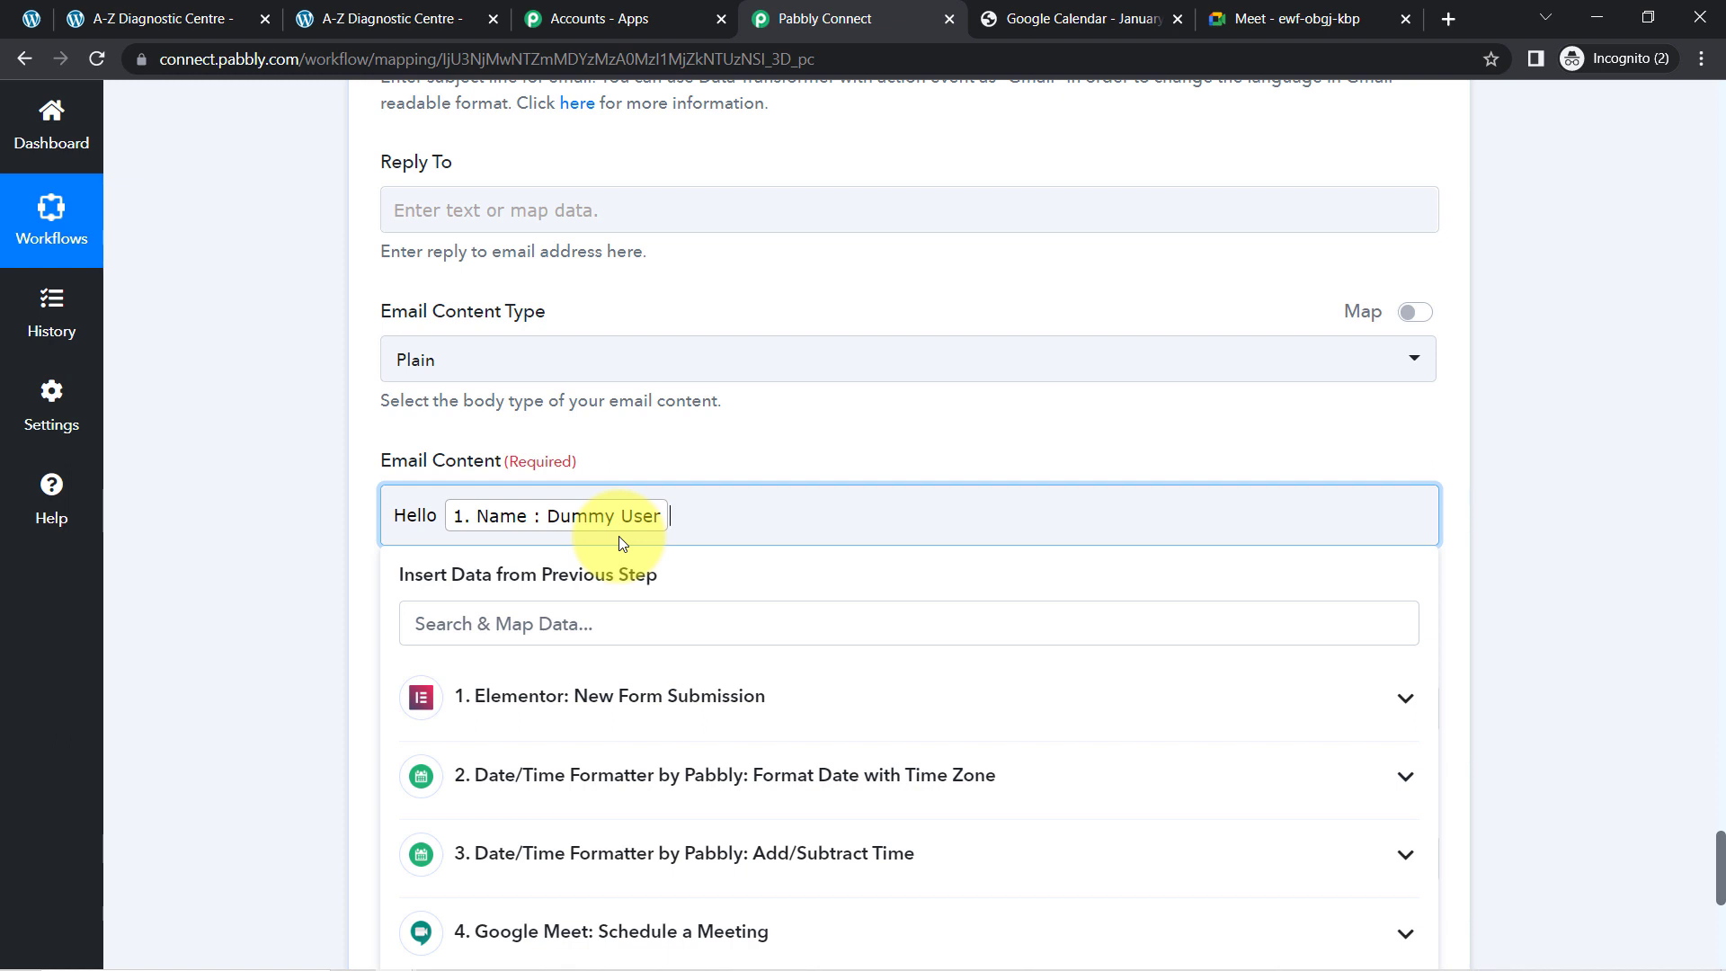
- Add a comma after the mapped name and write "The Appointment has been scheduled for" on a new line
text(,)
key(Return)
text(The Ap)
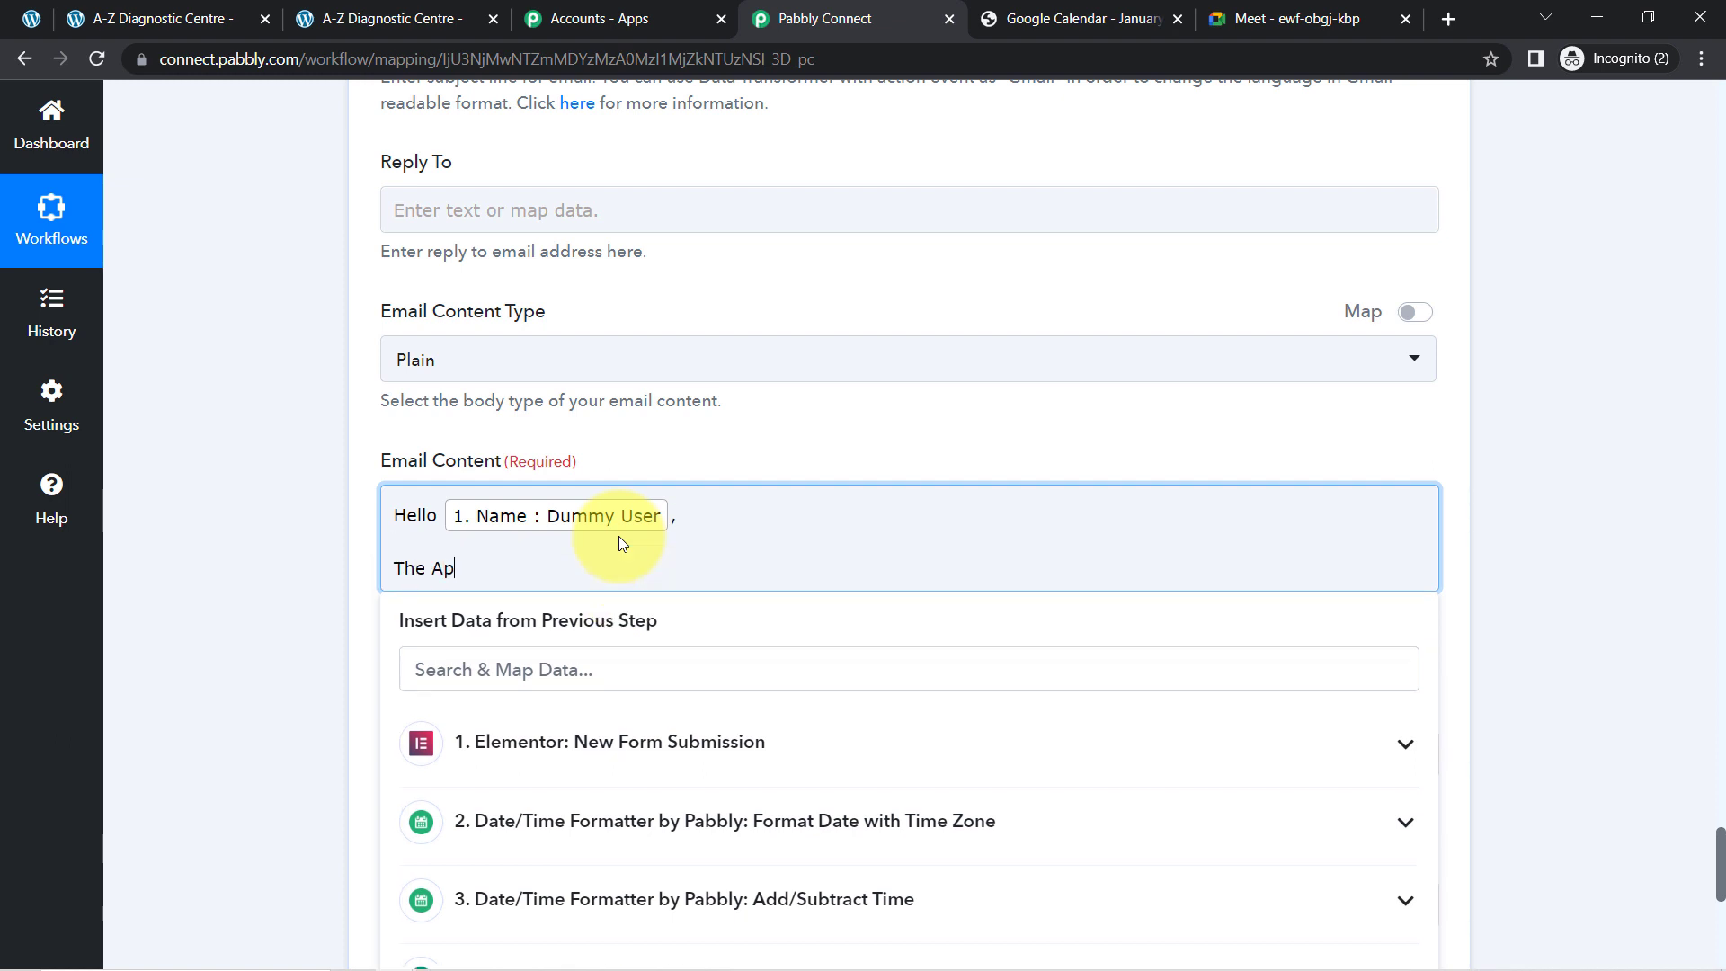
text(pointment has been scheculed for)
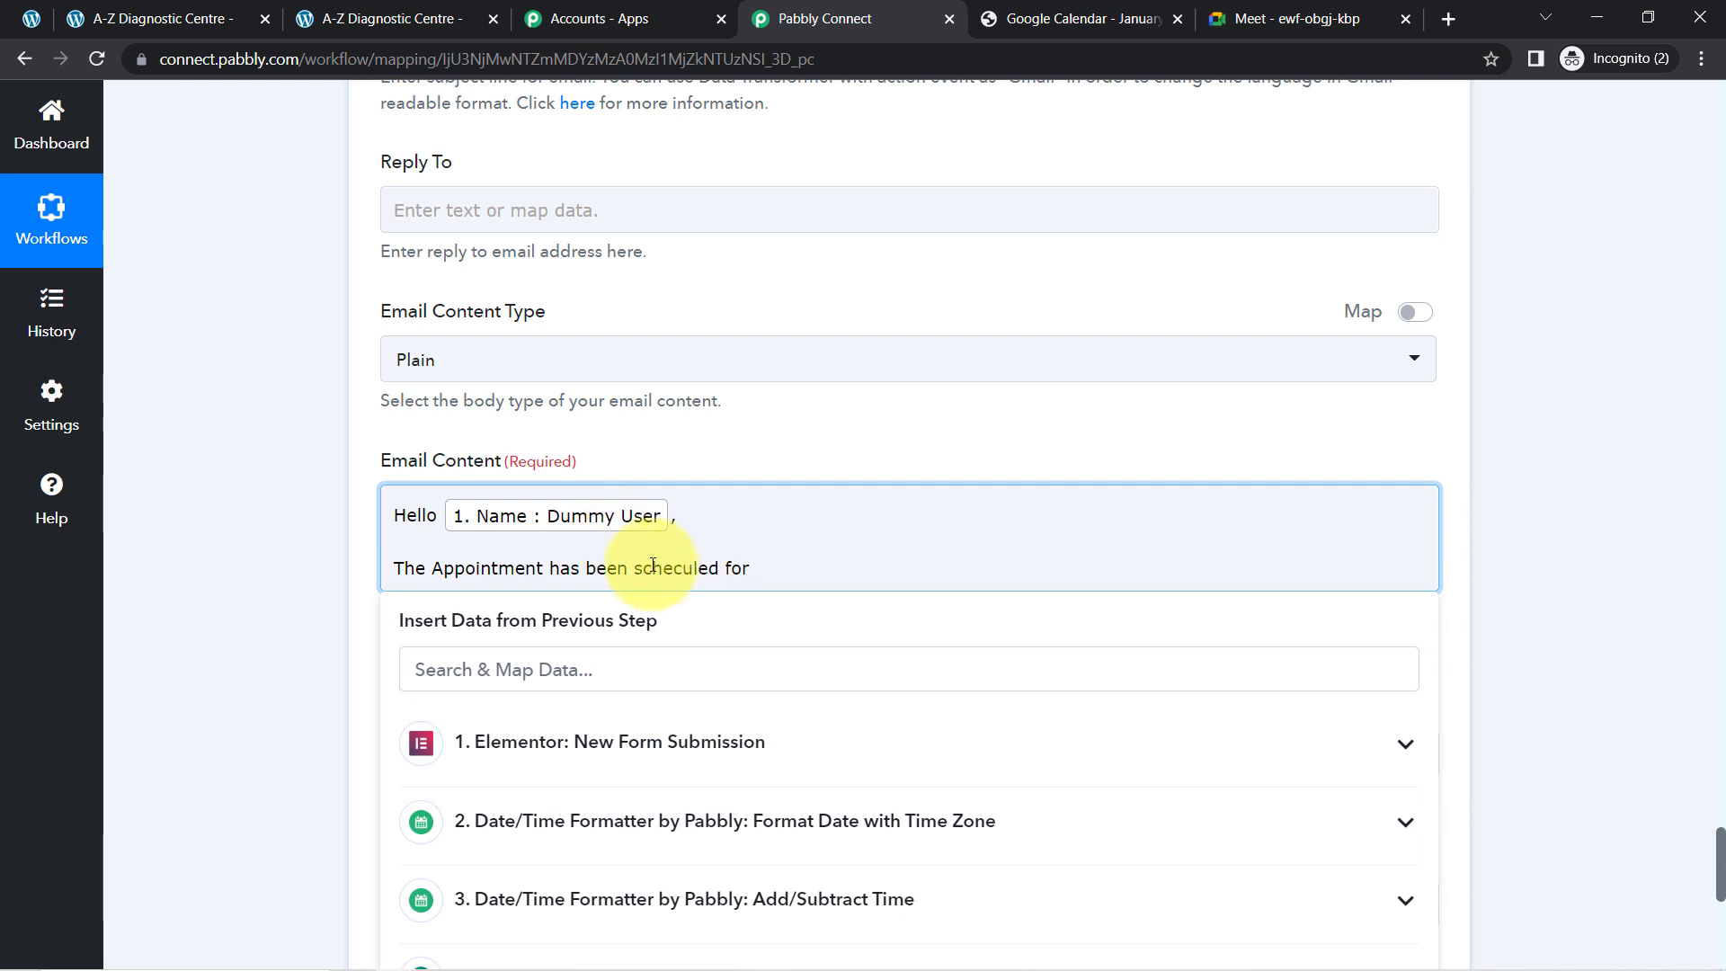
drag(653, 568, 641, 568)
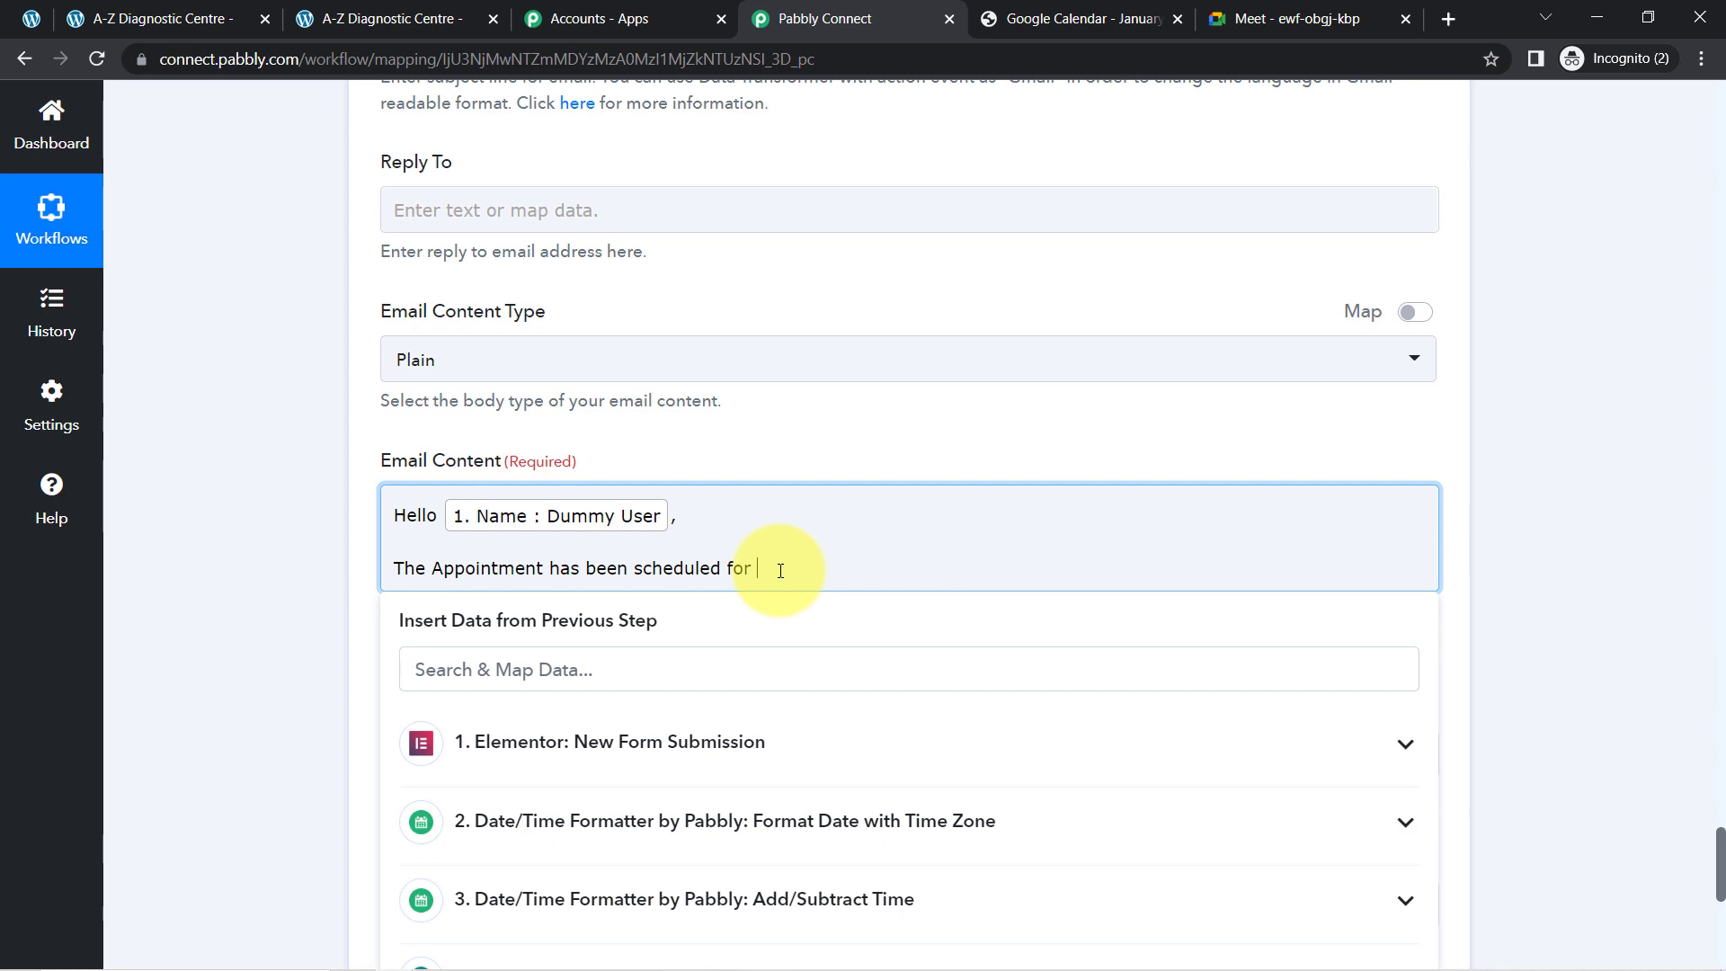
drag(1719, 876, 1721, 890)
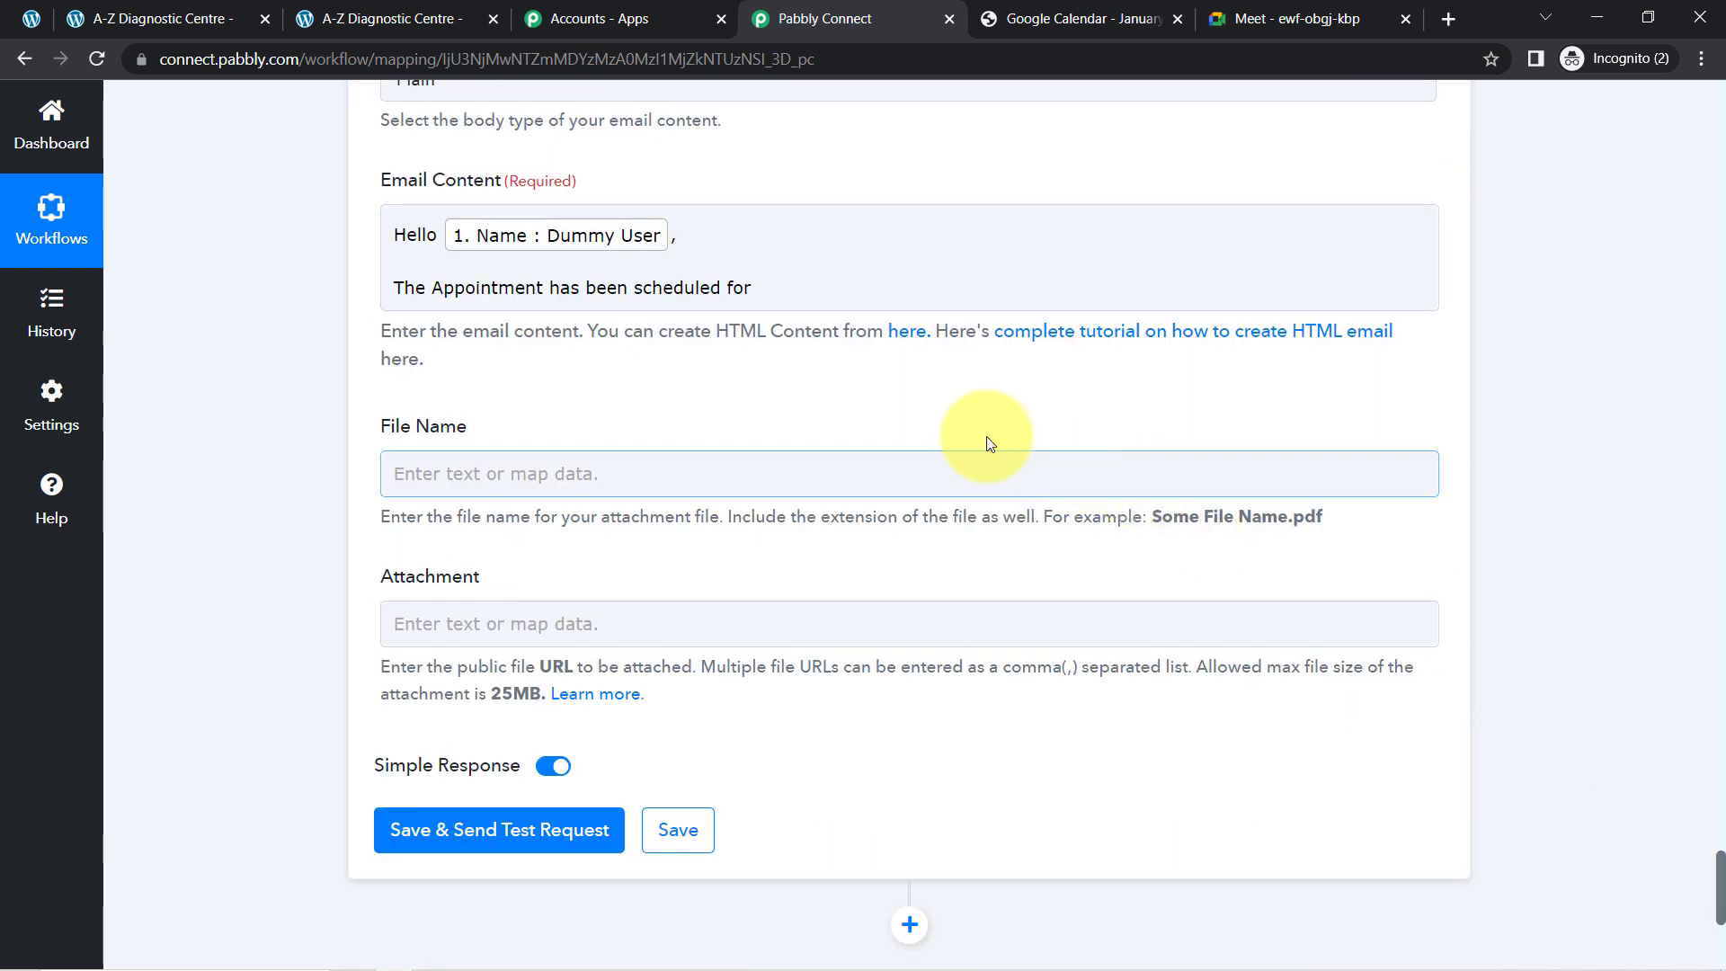
click(782, 283)
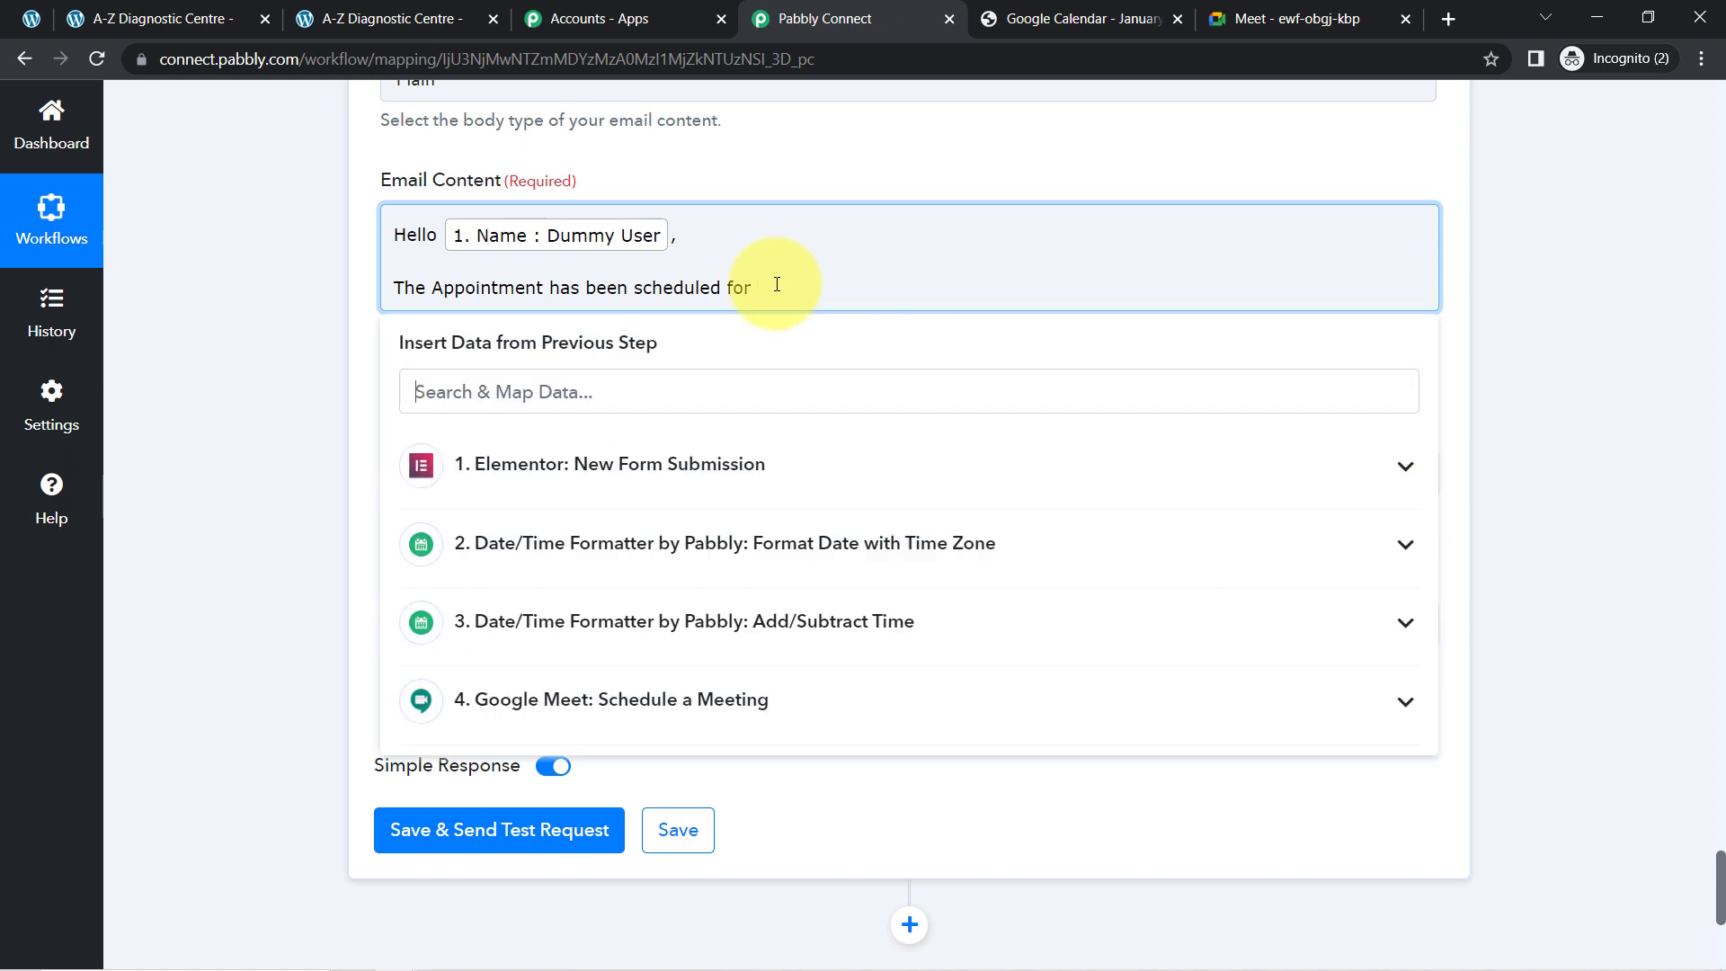
click(549, 550)
click(539, 724)
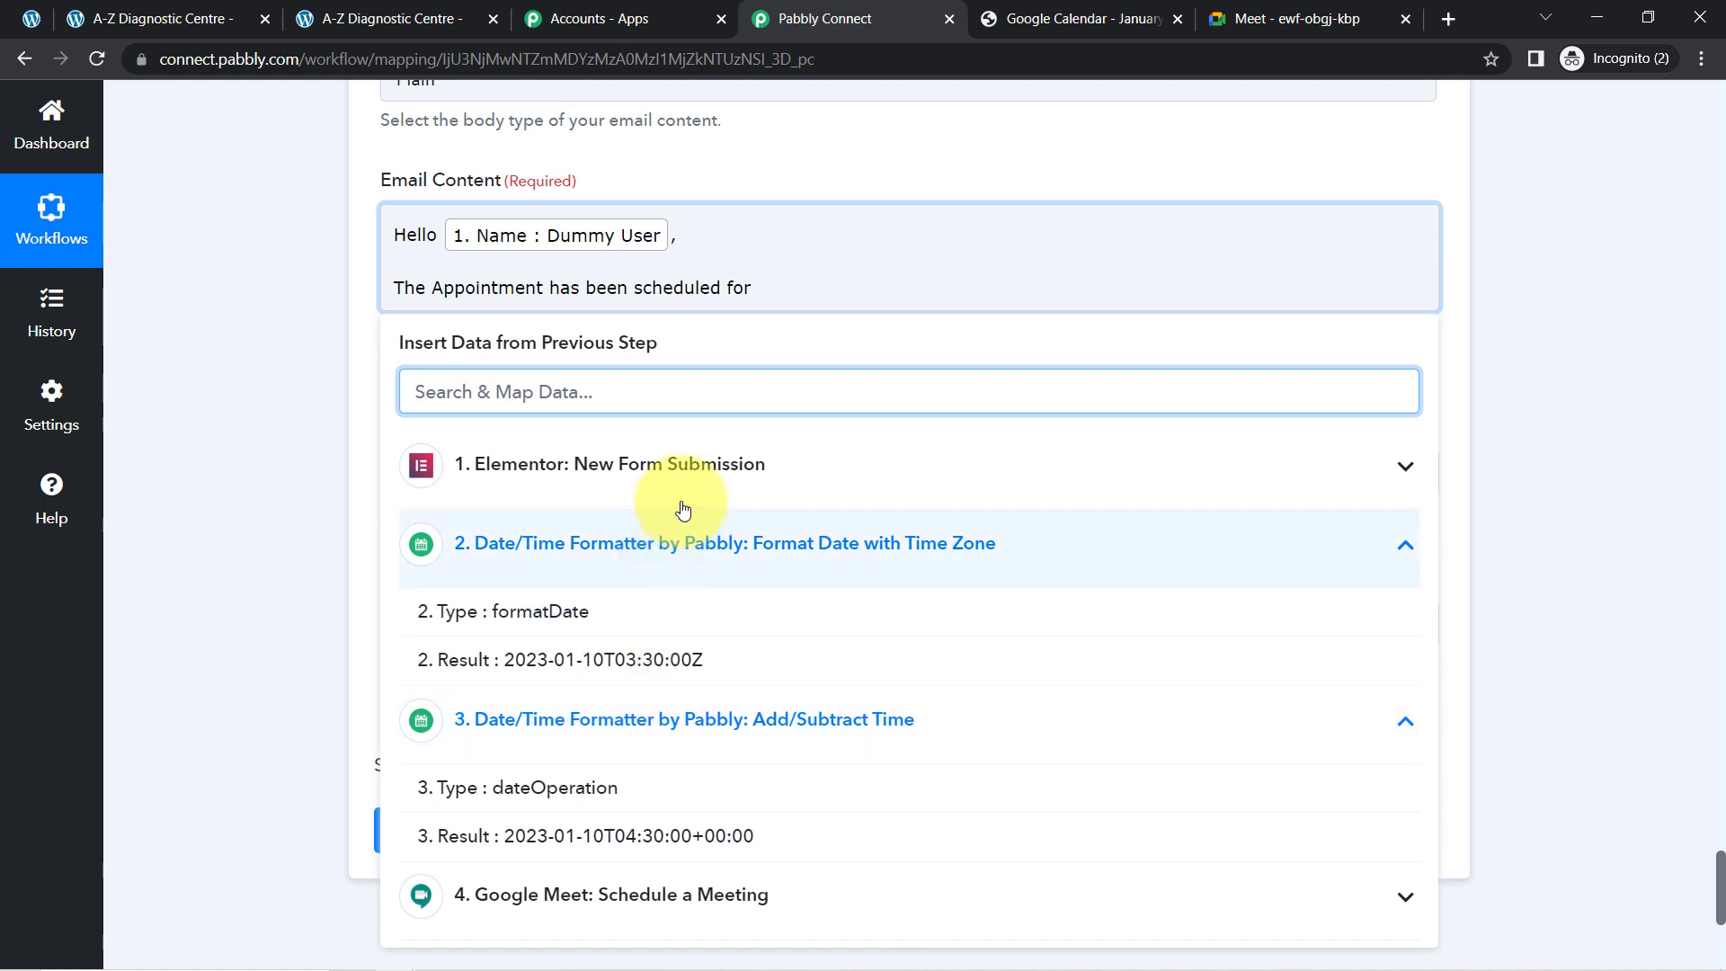
click(697, 462)
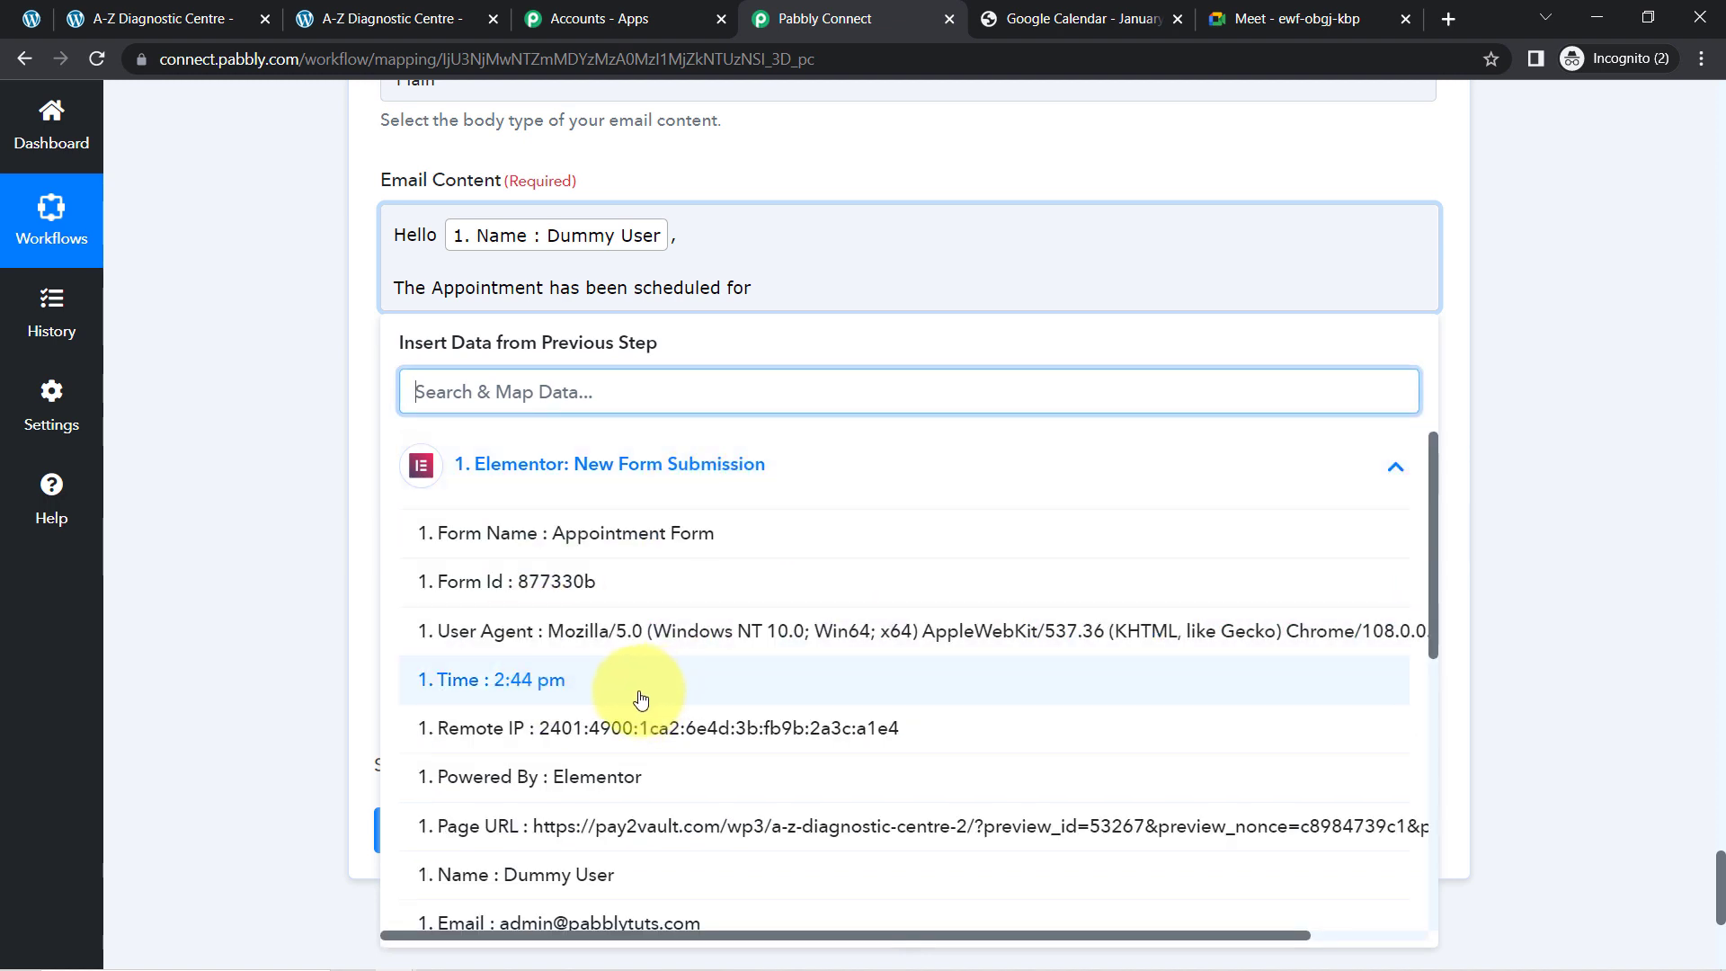
click(1429, 537)
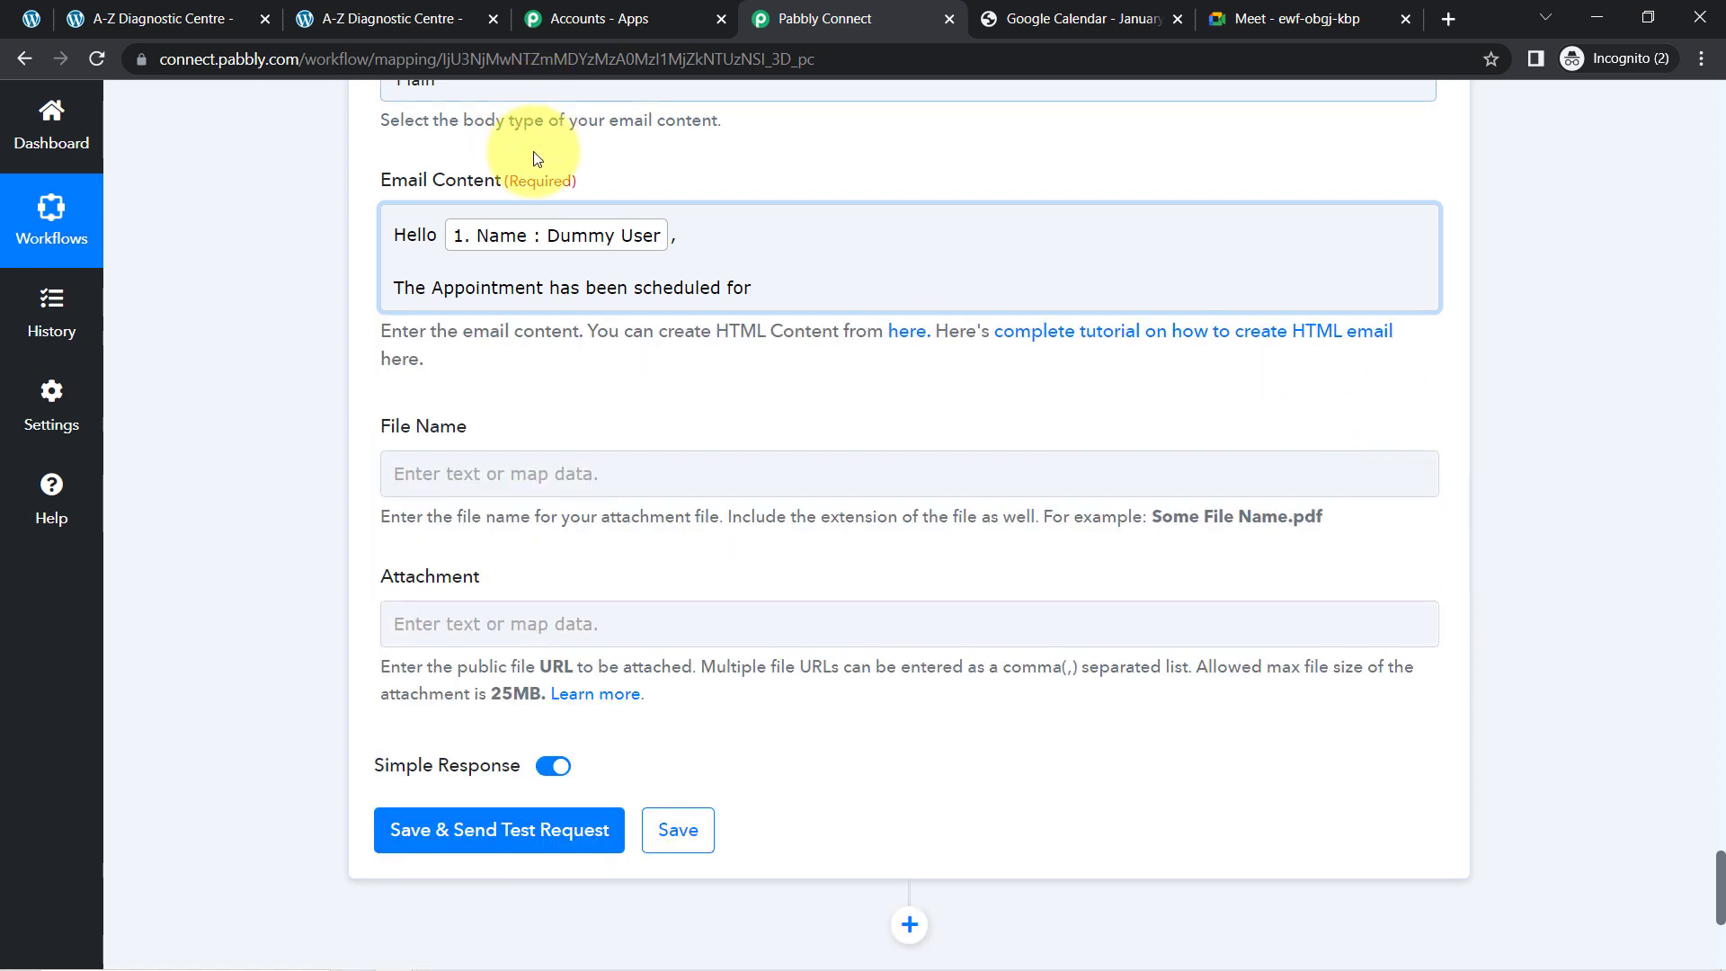
- Insert the Elementor submission's Appointment Date after "scheduled for" in the email content, followed by a comma
click(773, 296)
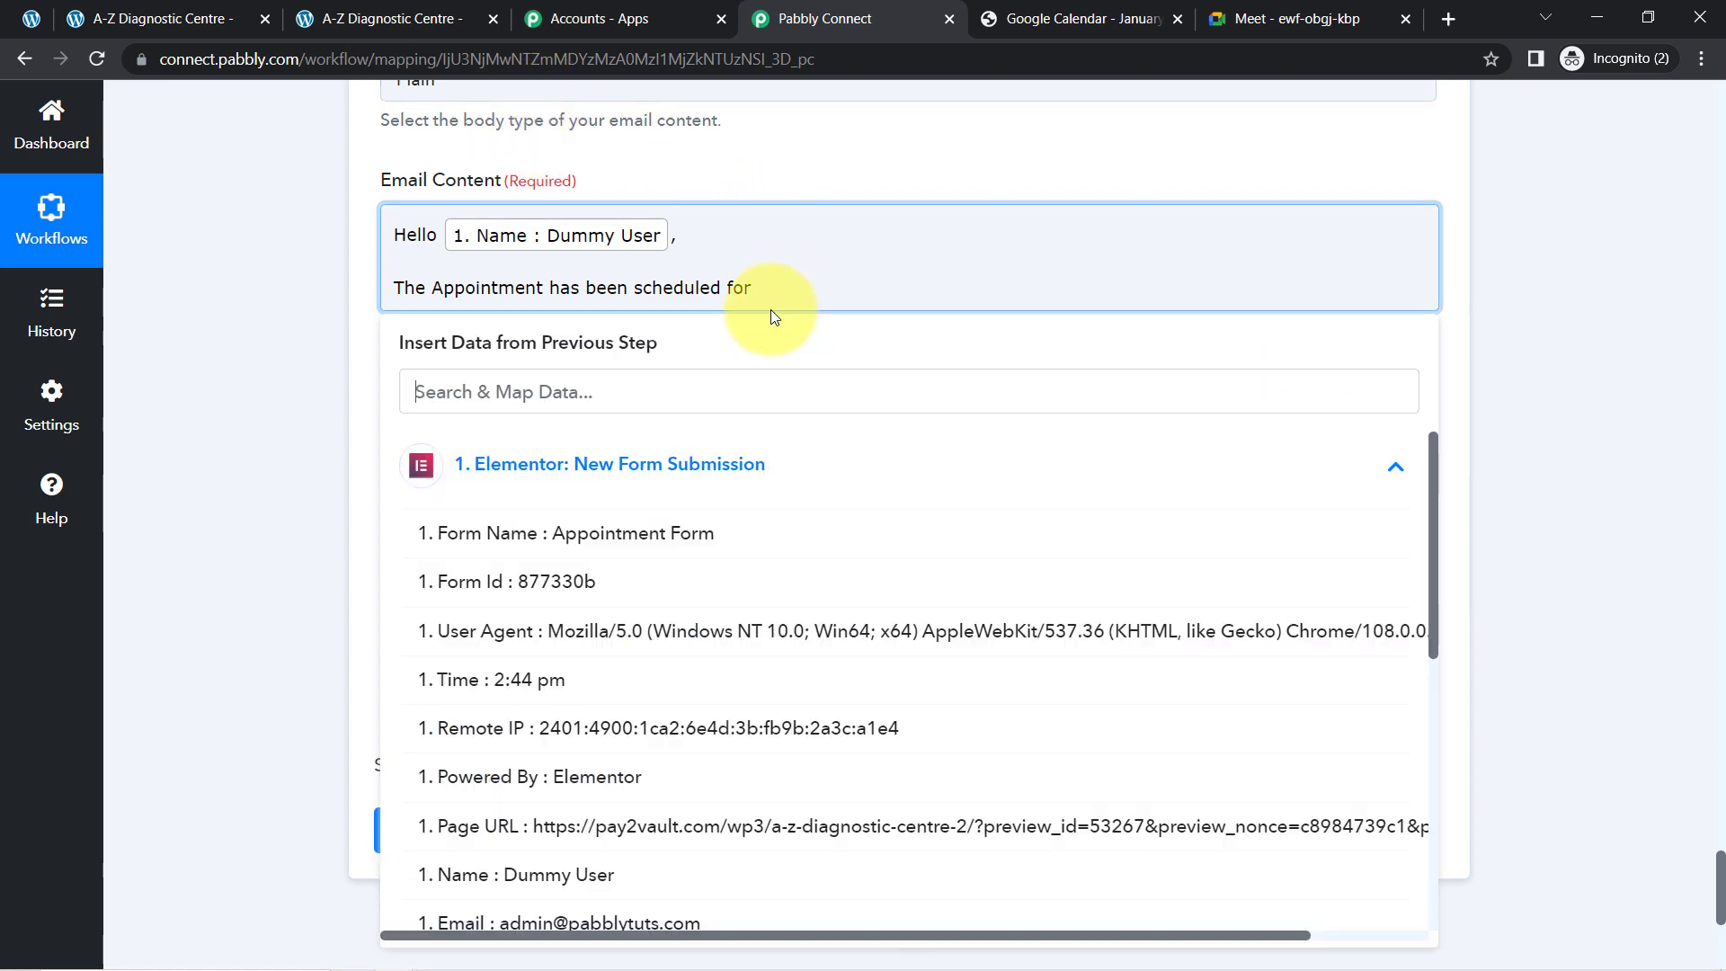
click(516, 392)
text(app)
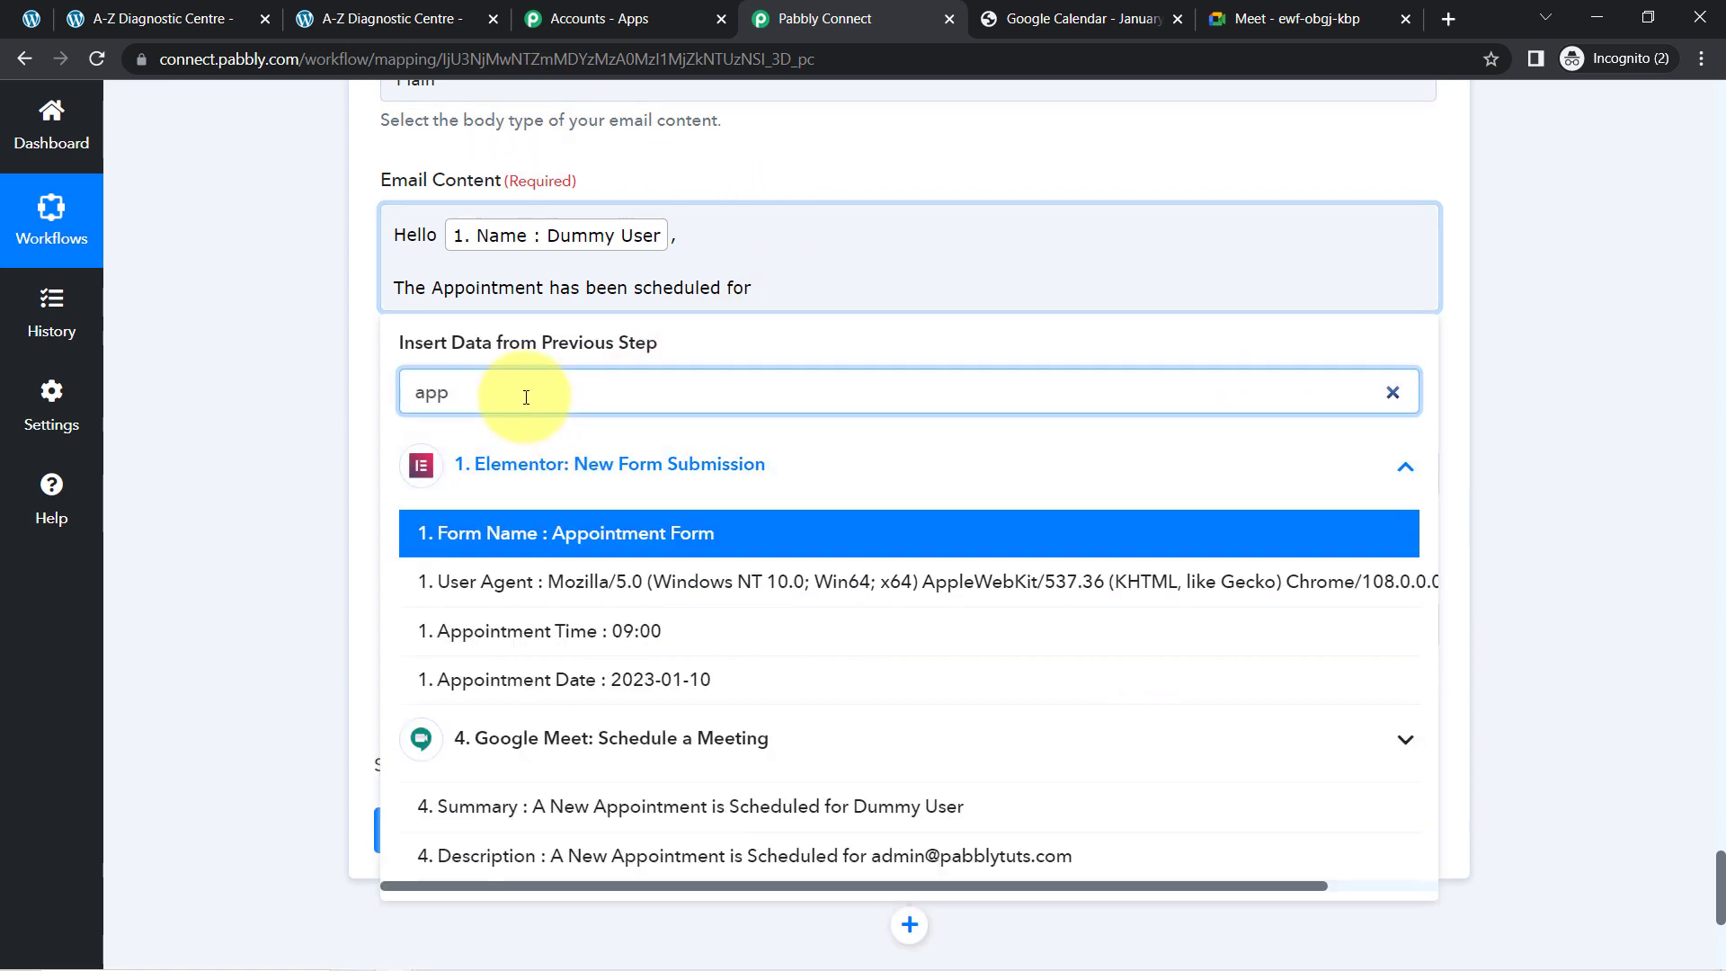
click(678, 681)
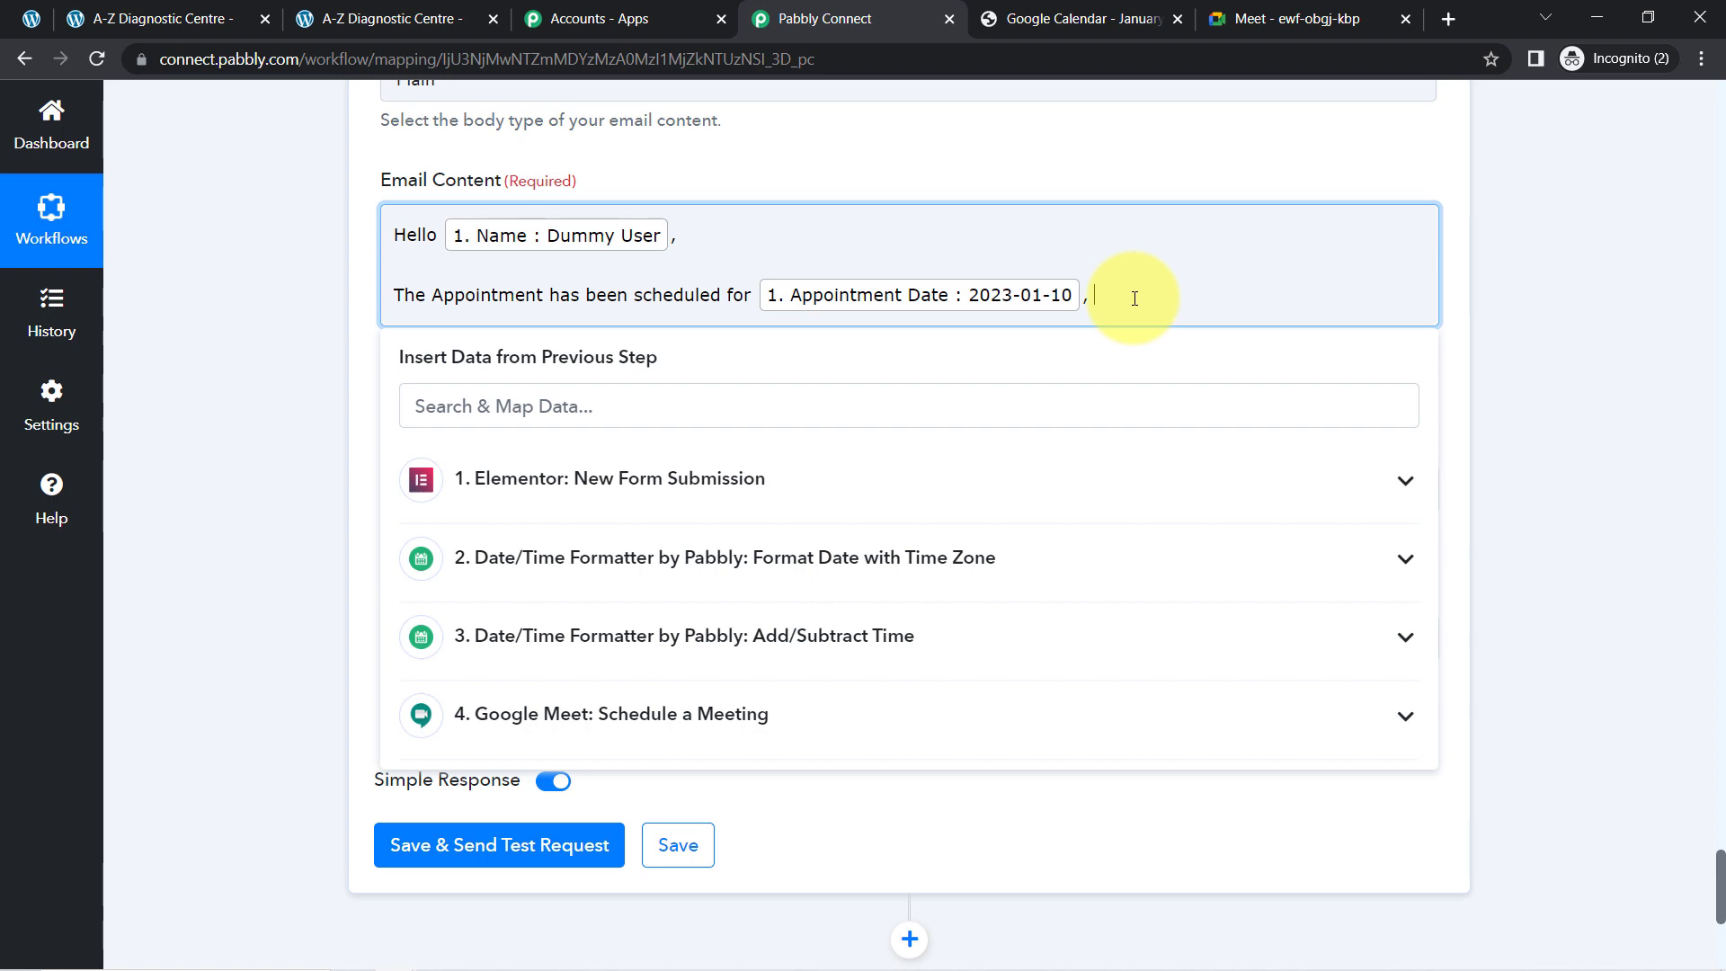
- Insert the Elementor submission's Appointment Time after the mapped date and place the cursor at the line's end
click(541, 406)
text(app)
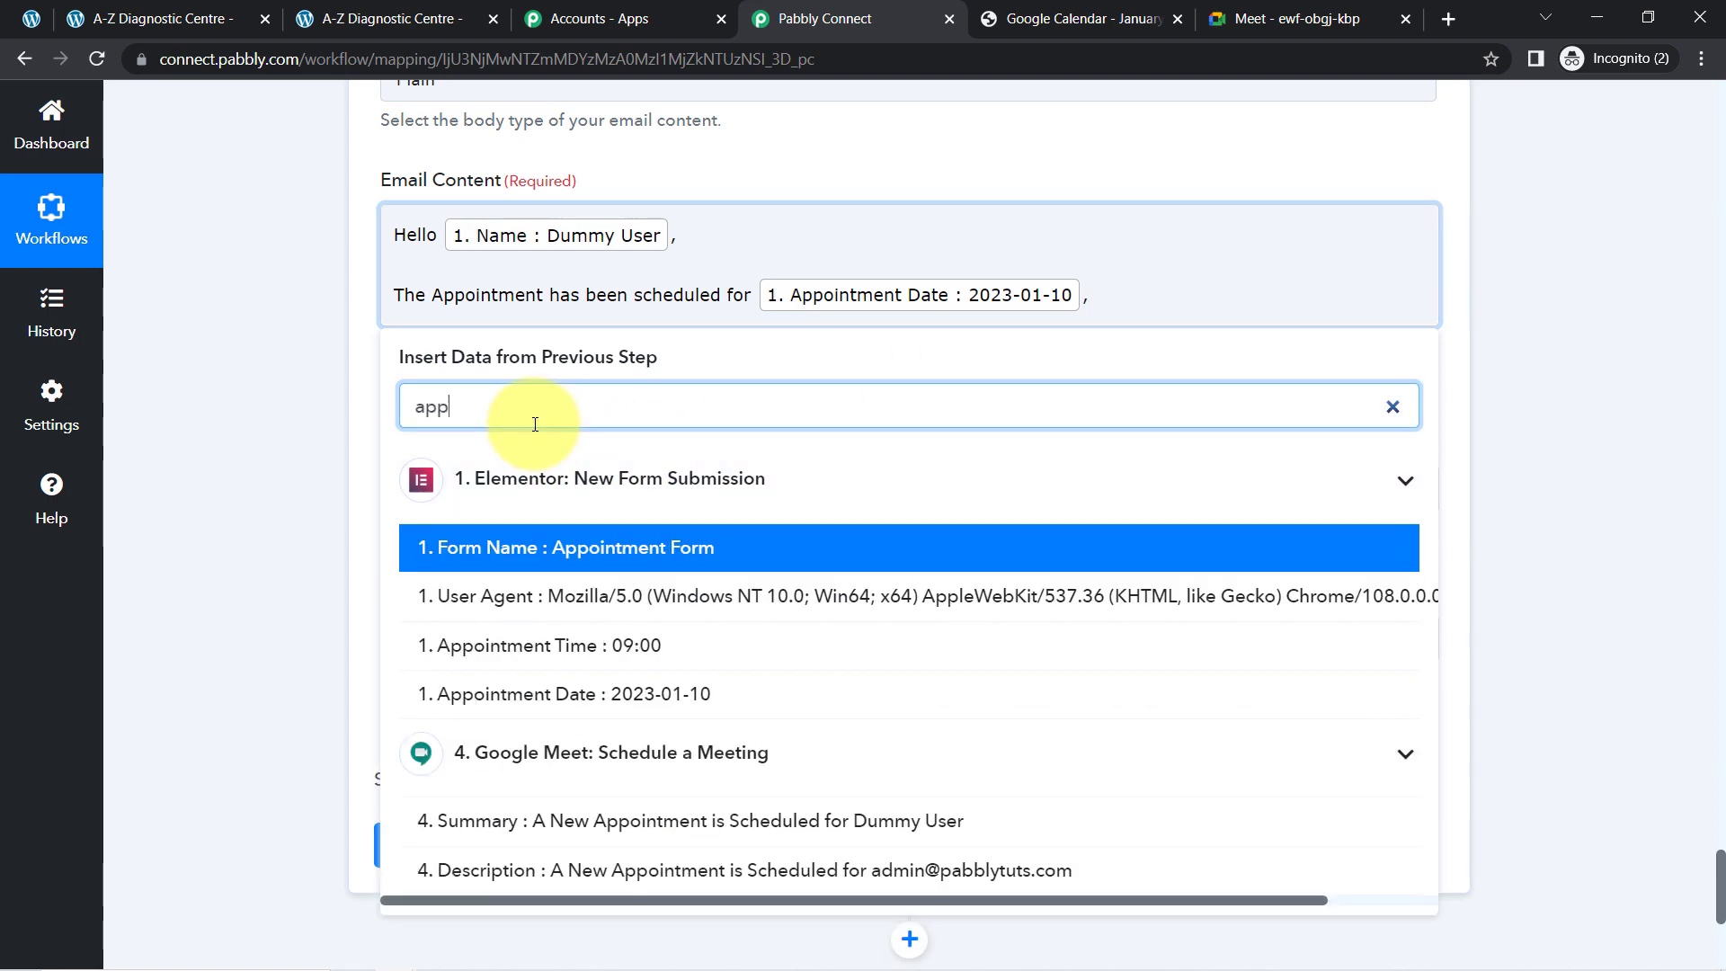
click(578, 661)
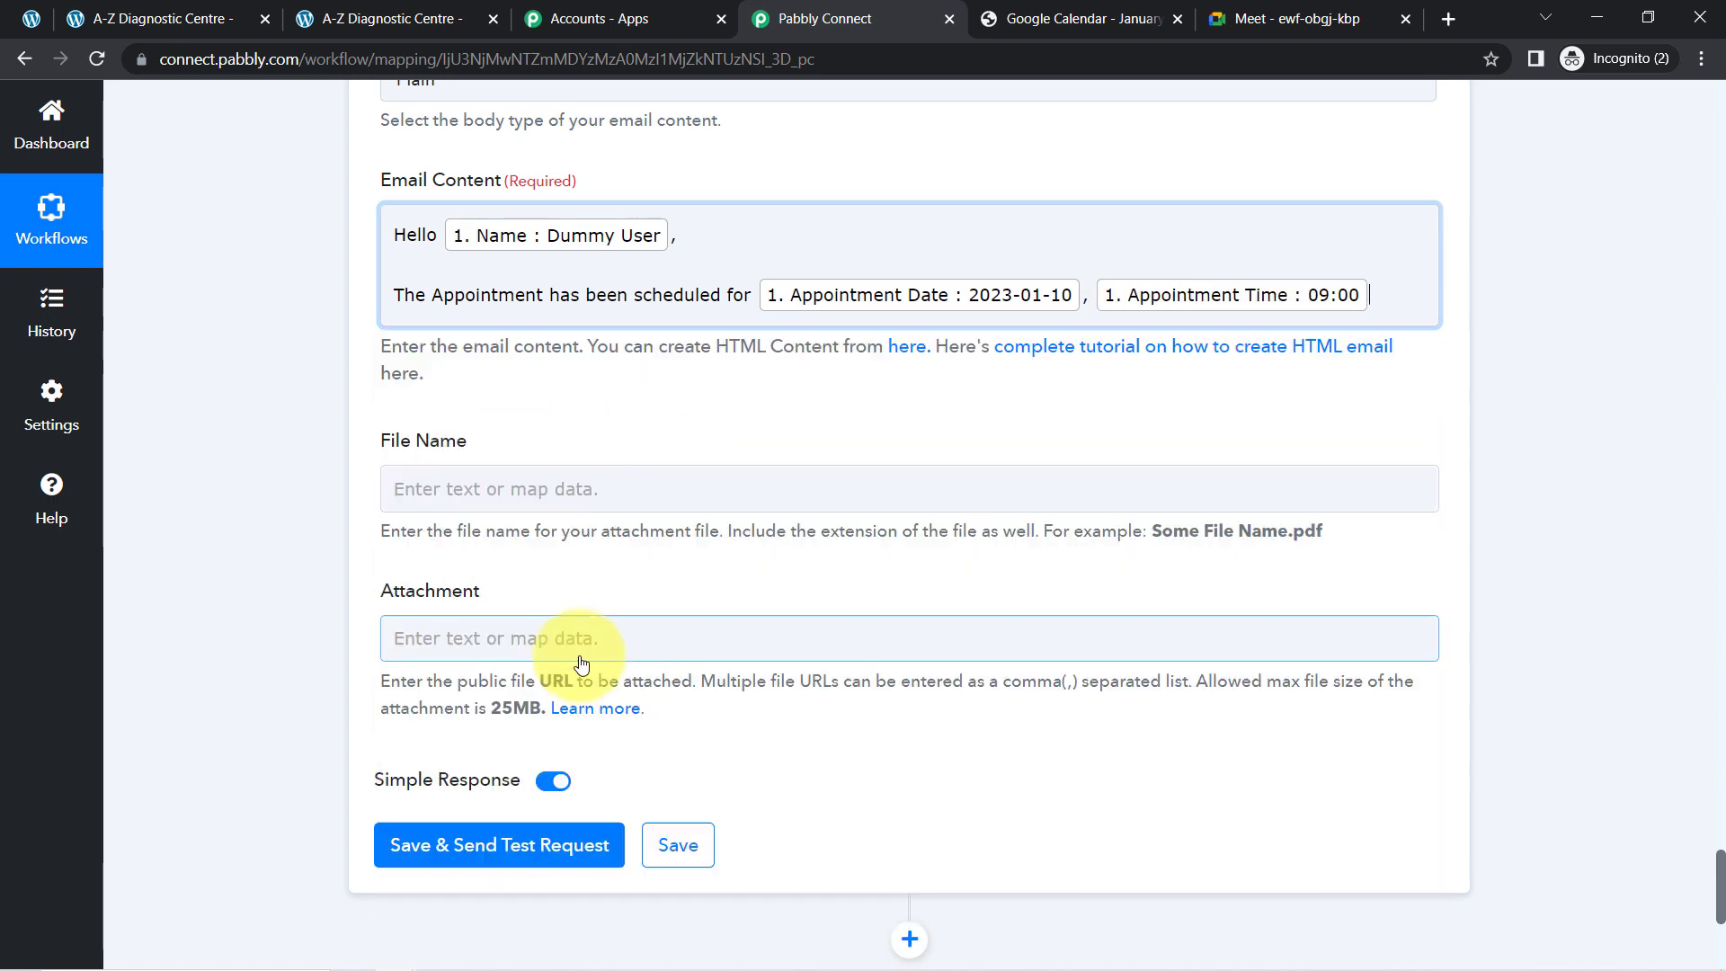
click(293, 489)
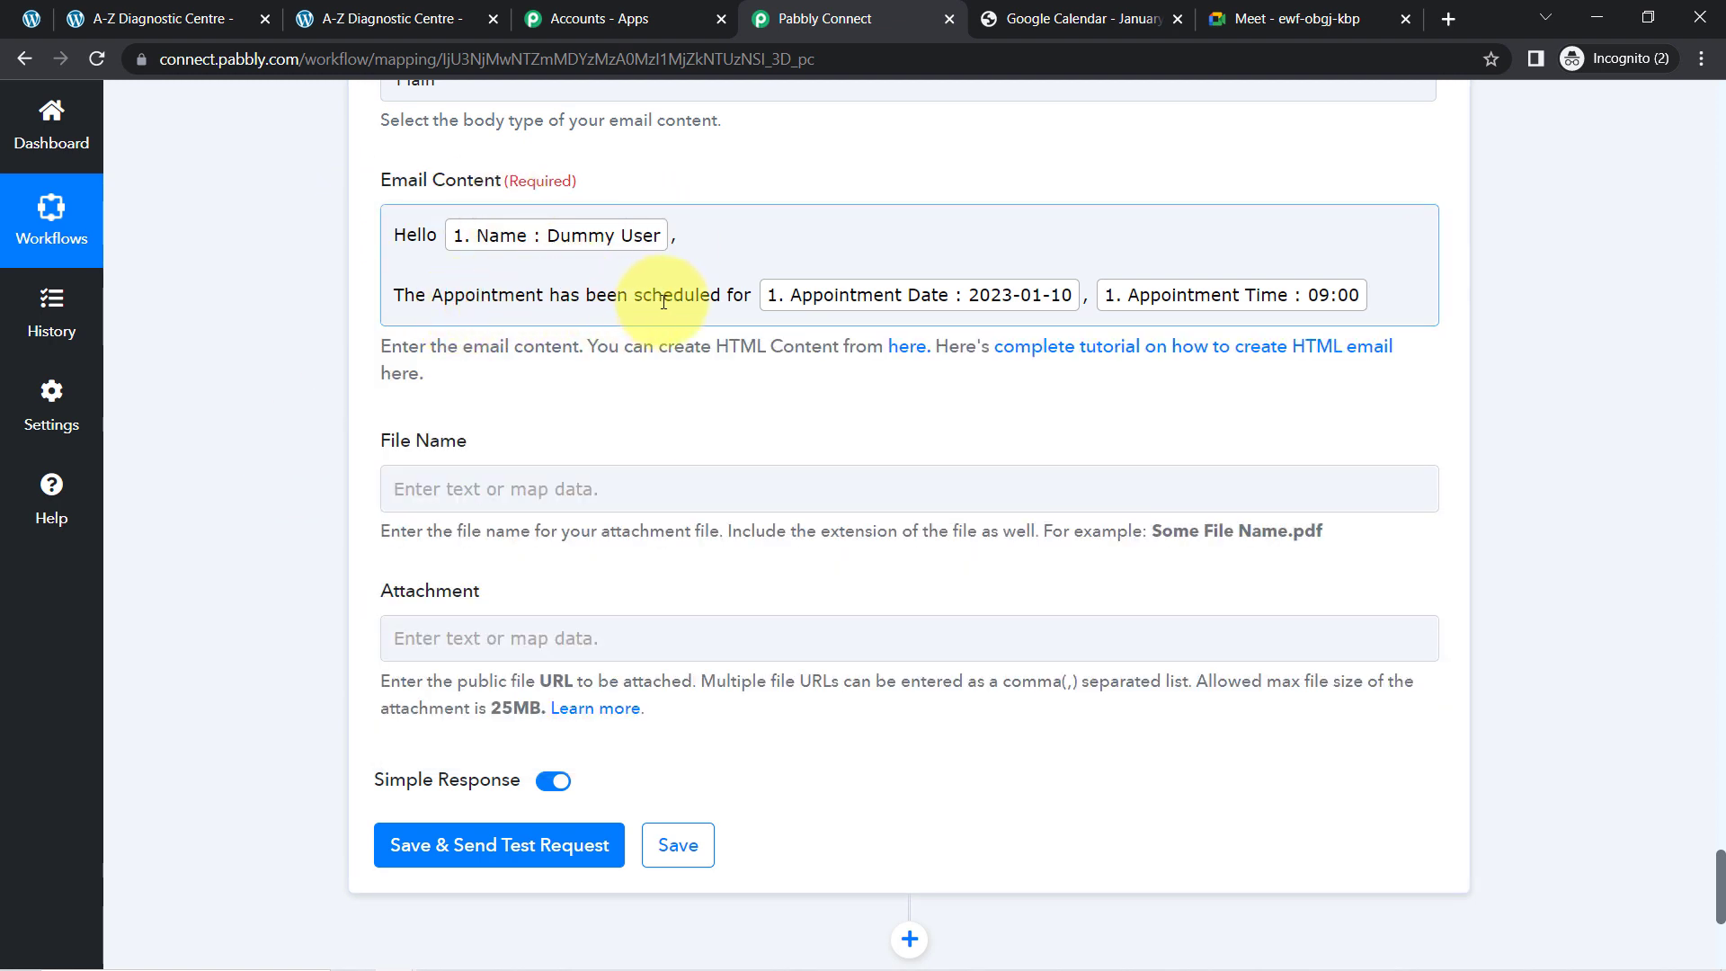
click(1394, 286)
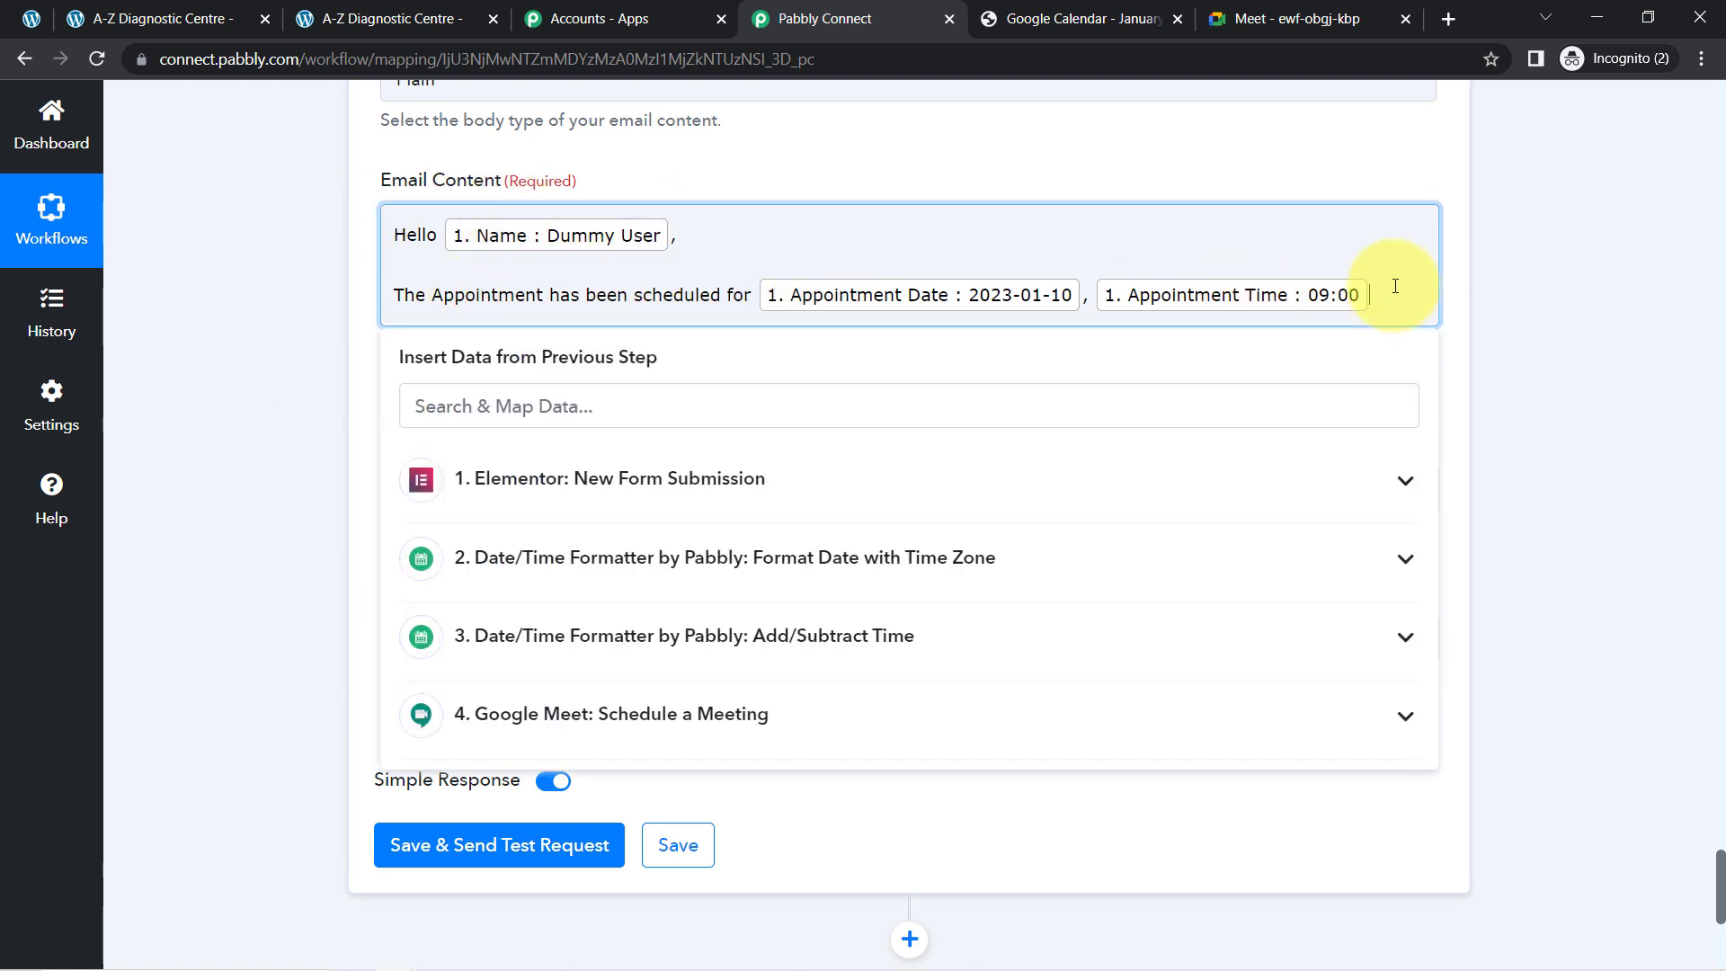
- Add the line "Here you can join the meeting:" to the email content, followed by the HangoutLink value mapped from the Google Meet step
key(Return)
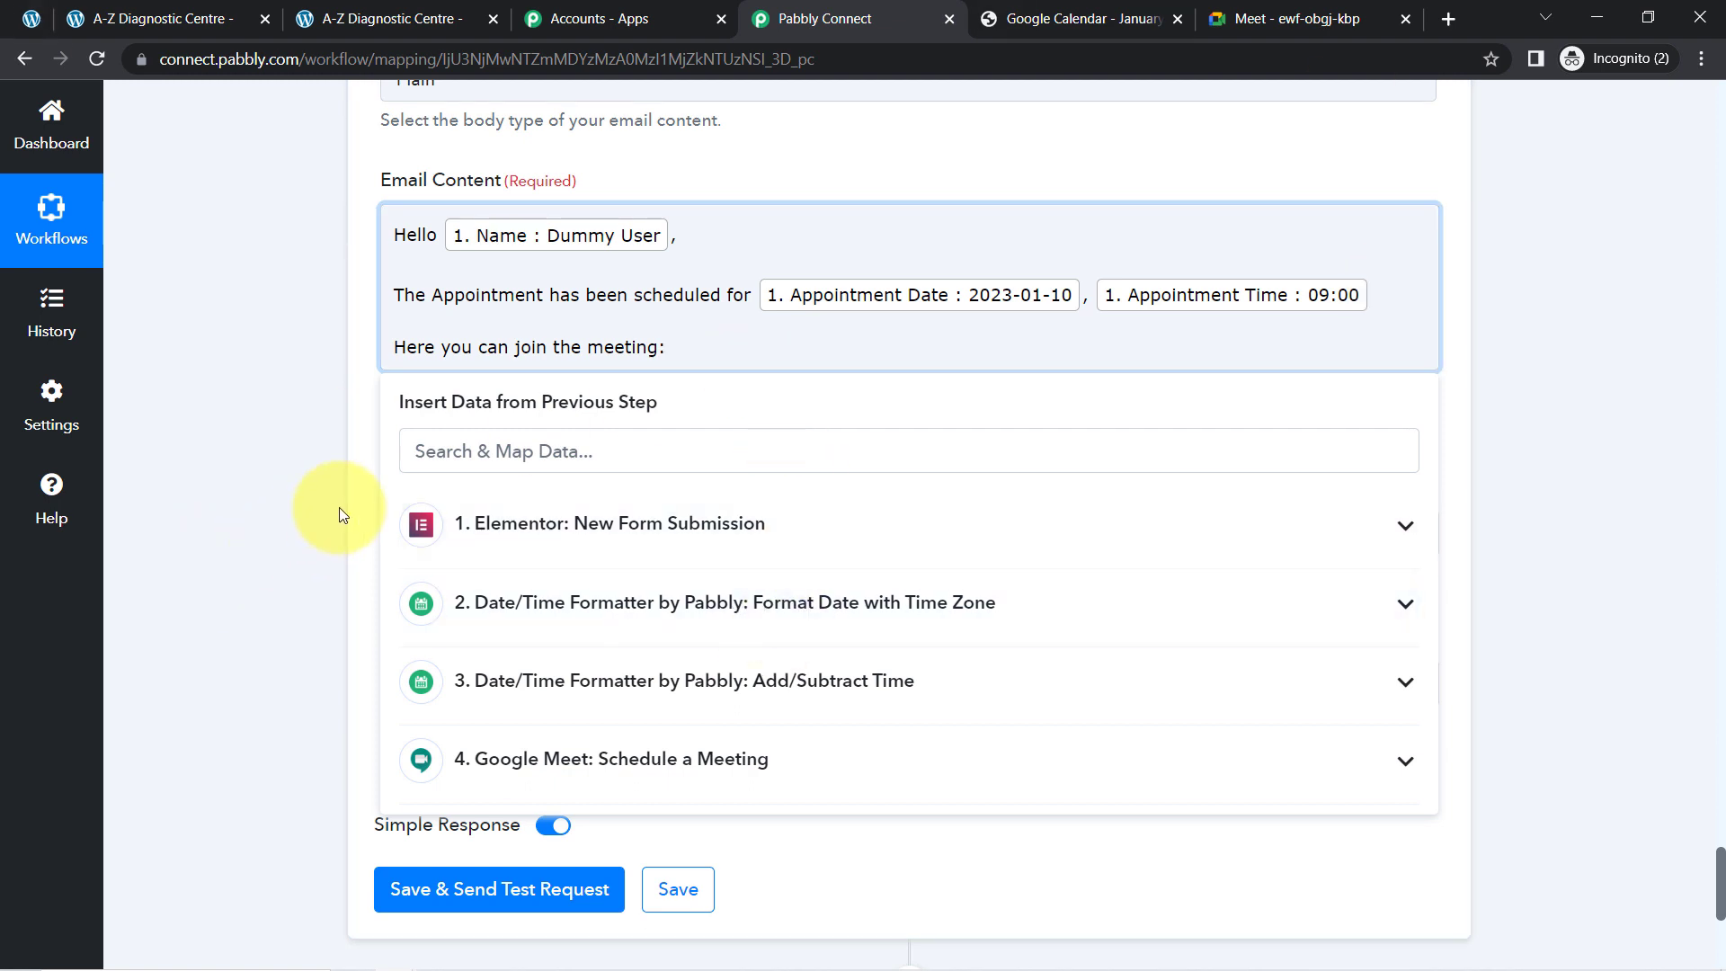
click(437, 452)
text(m)
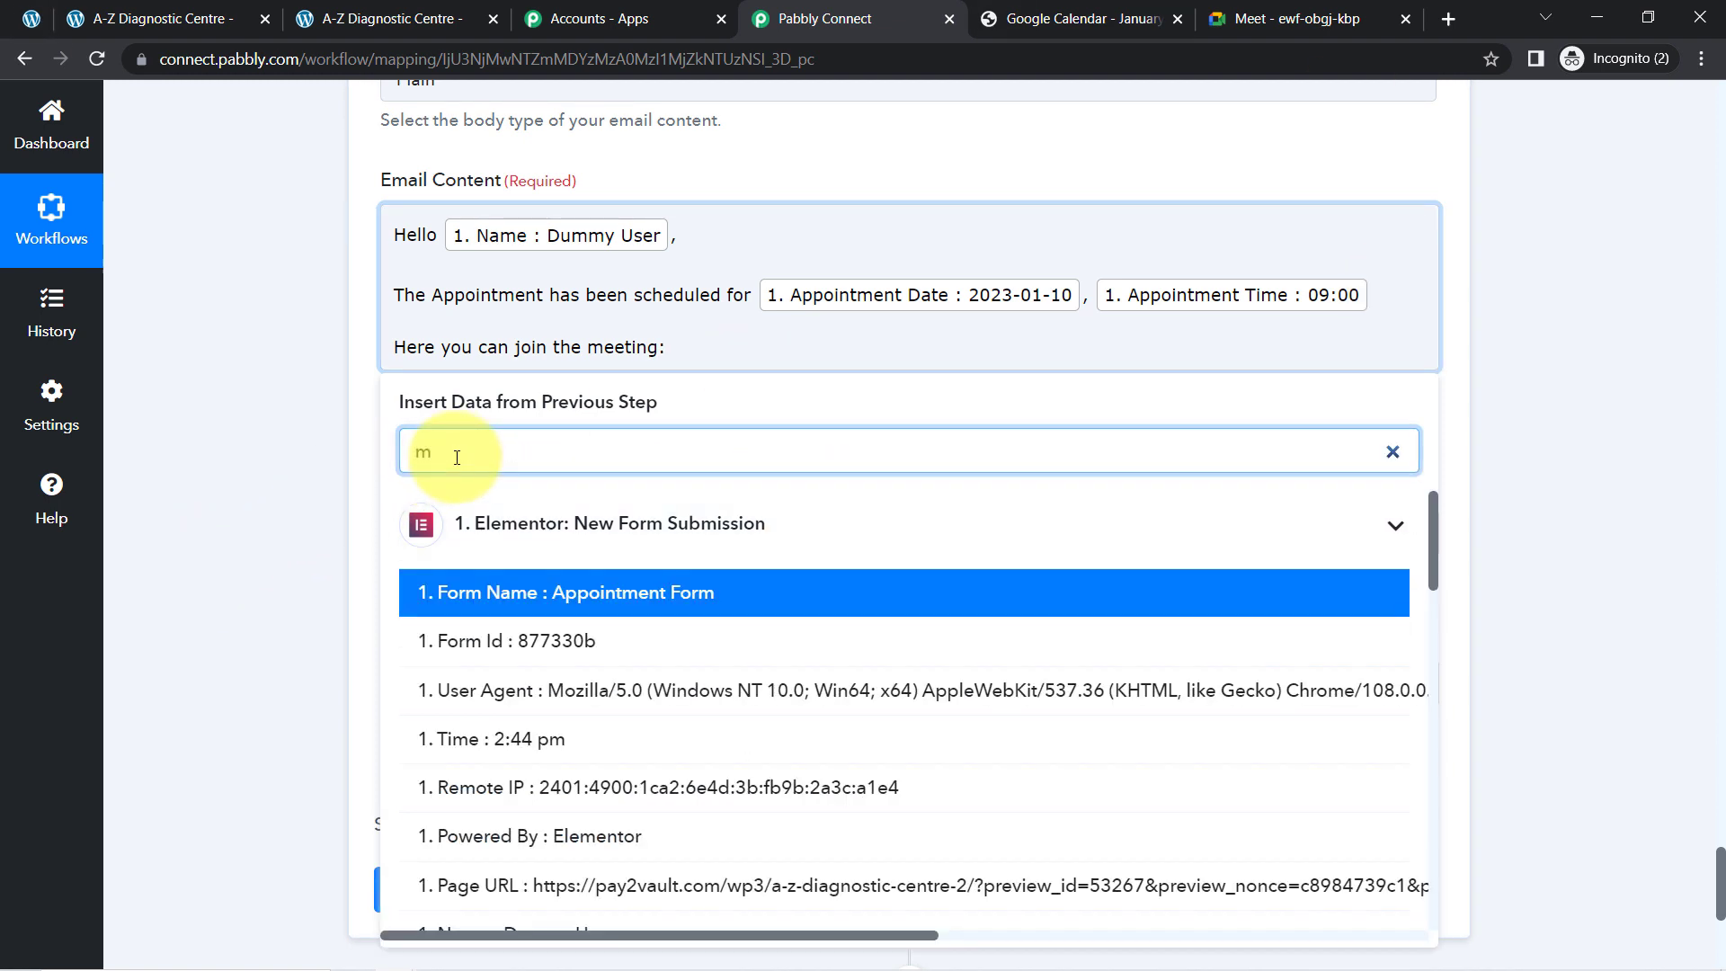
key(BackSpace)
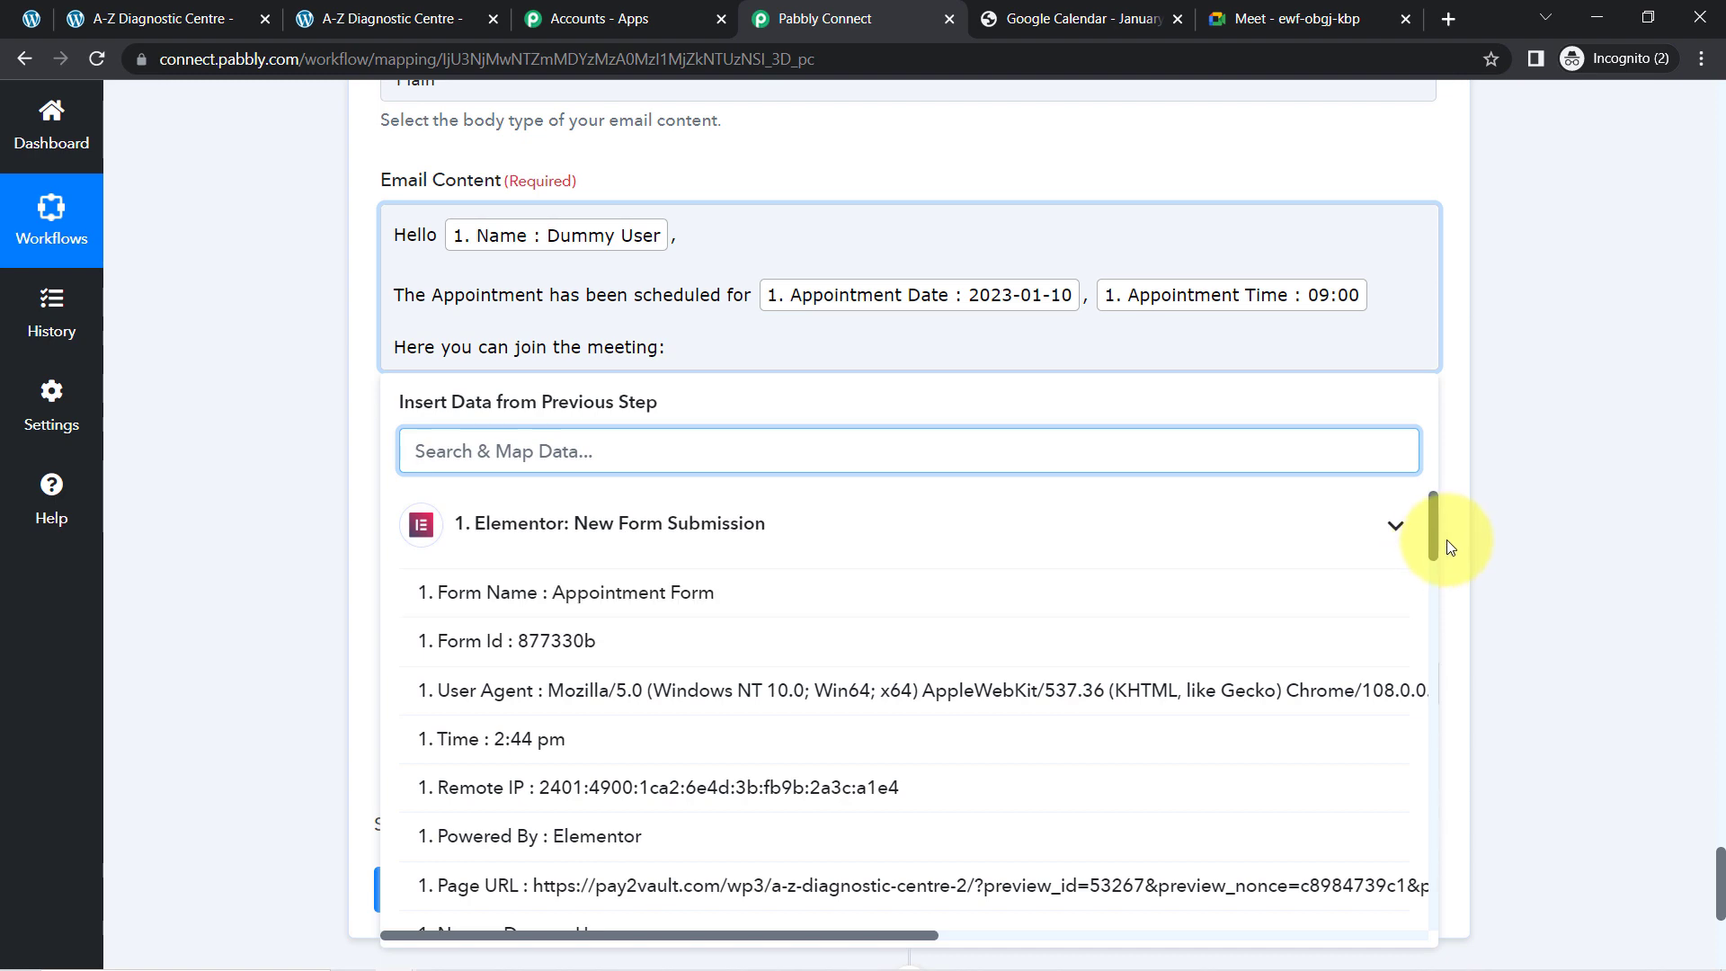
drag(1429, 535, 1430, 703)
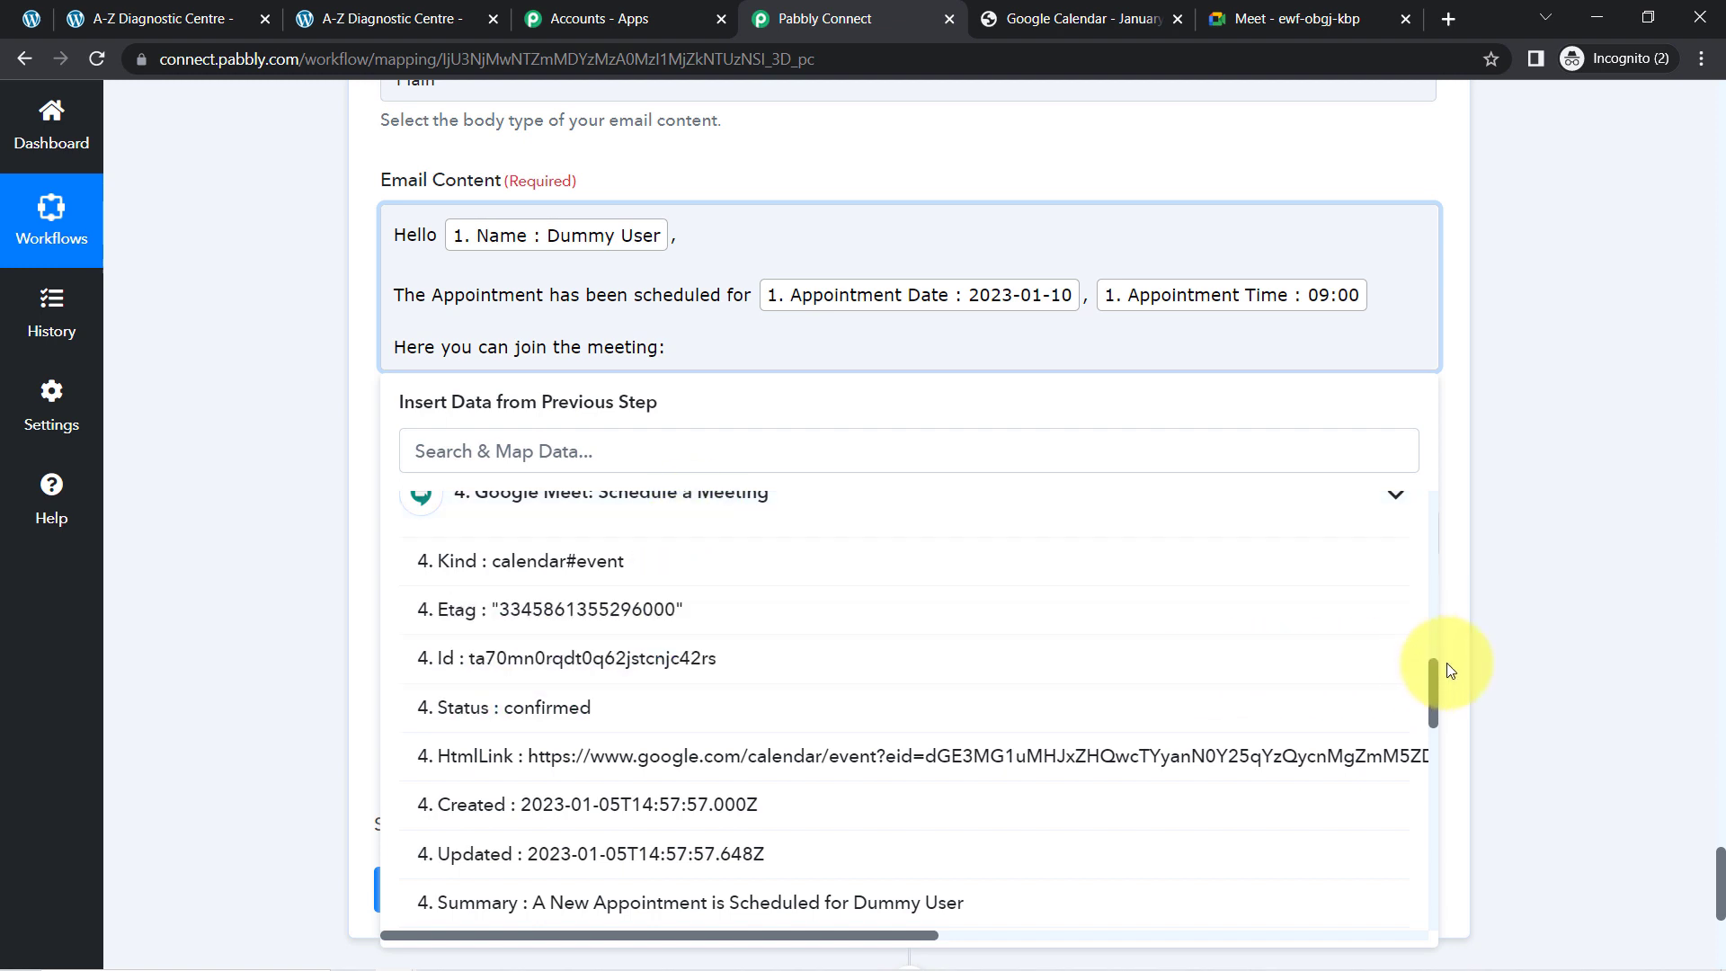
drag(1435, 674, 1408, 820)
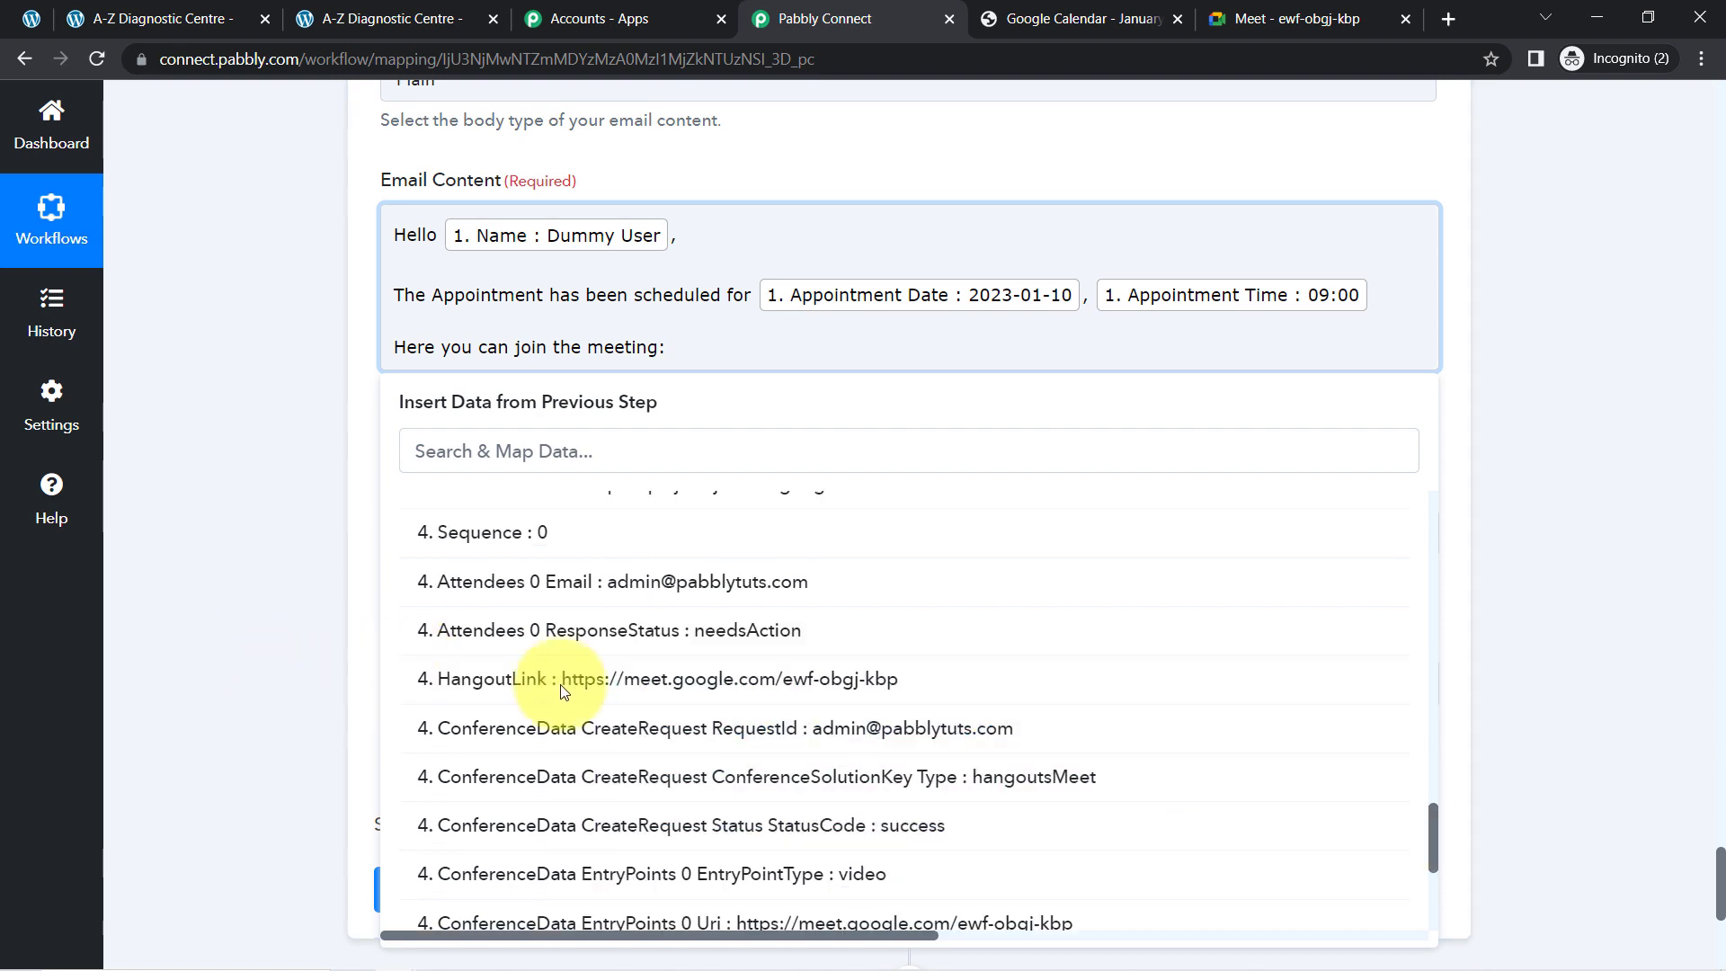
click(698, 690)
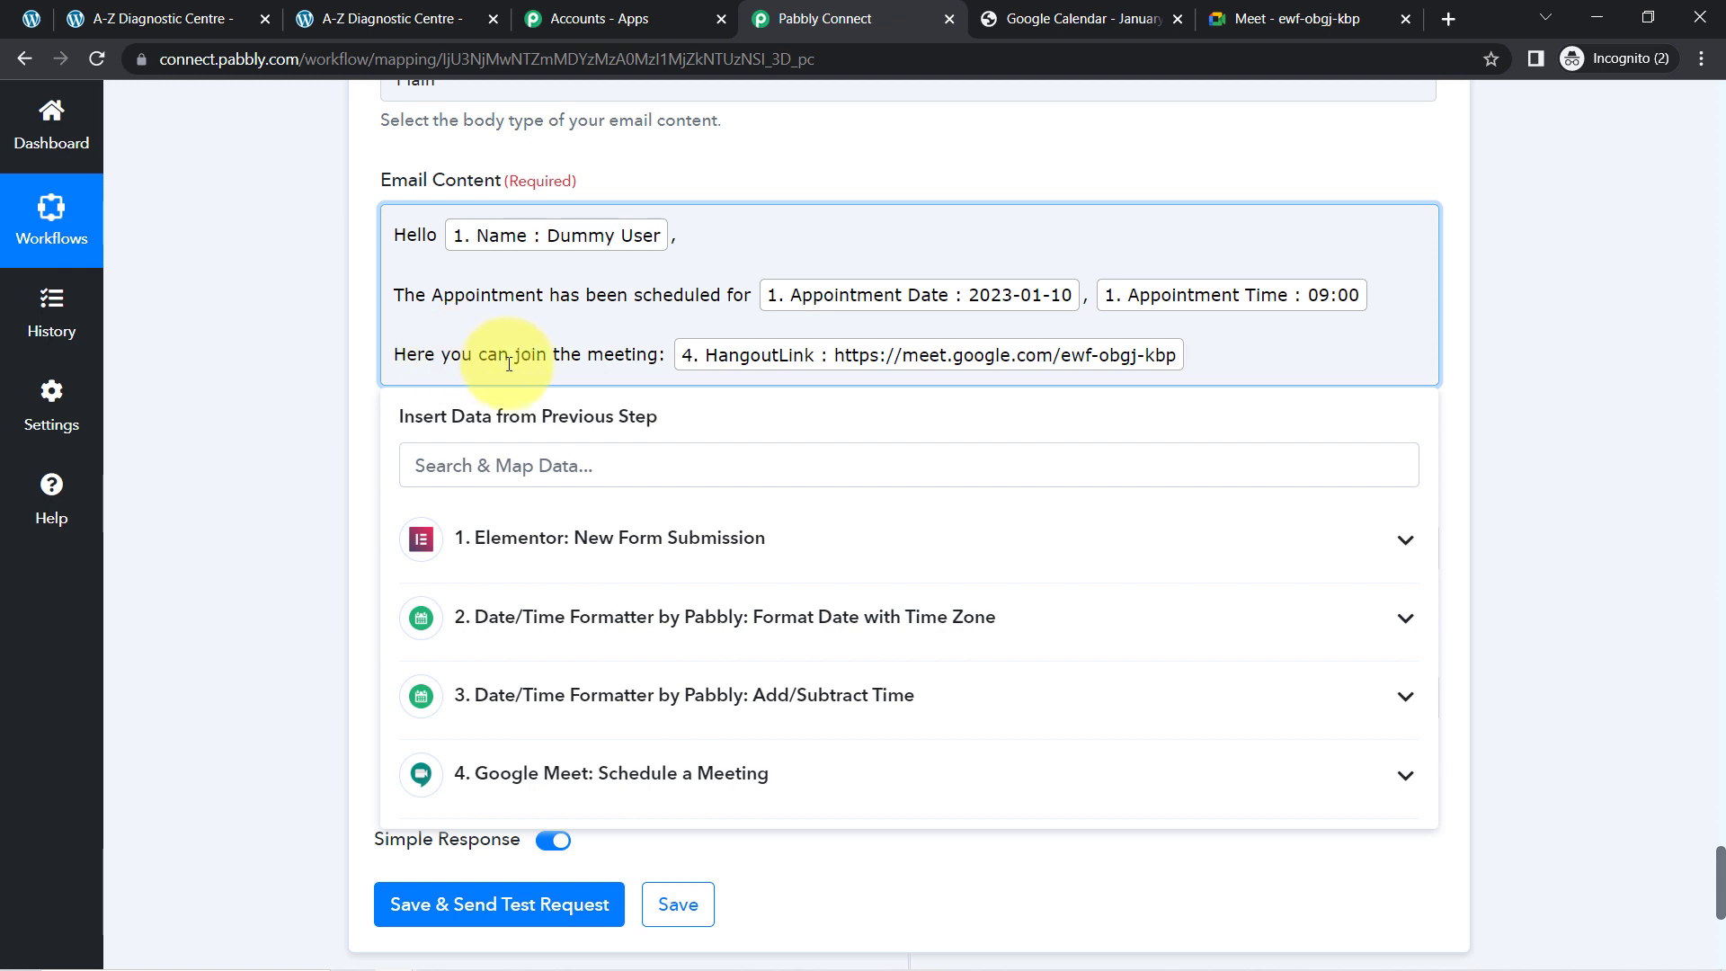
- End the email content with the sign-off "Regards," and "Pabbly Team" on separate lines below the meeting link
click(1222, 358)
key(Return)
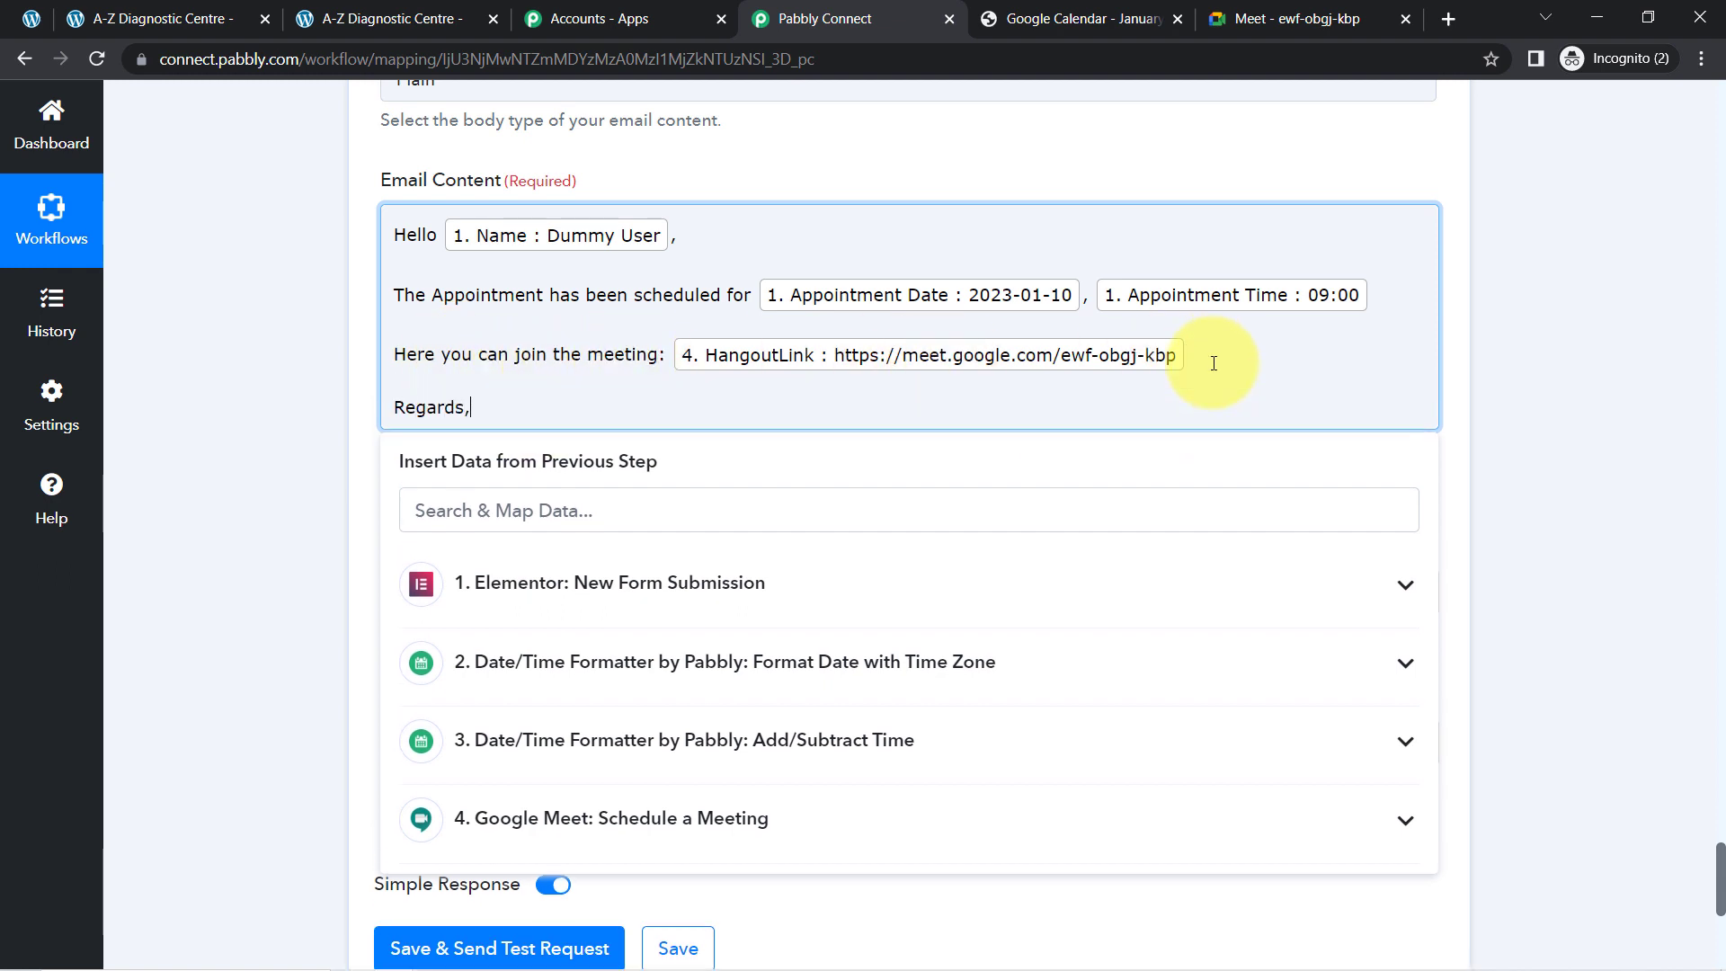
text(Regards,)
key(Return)
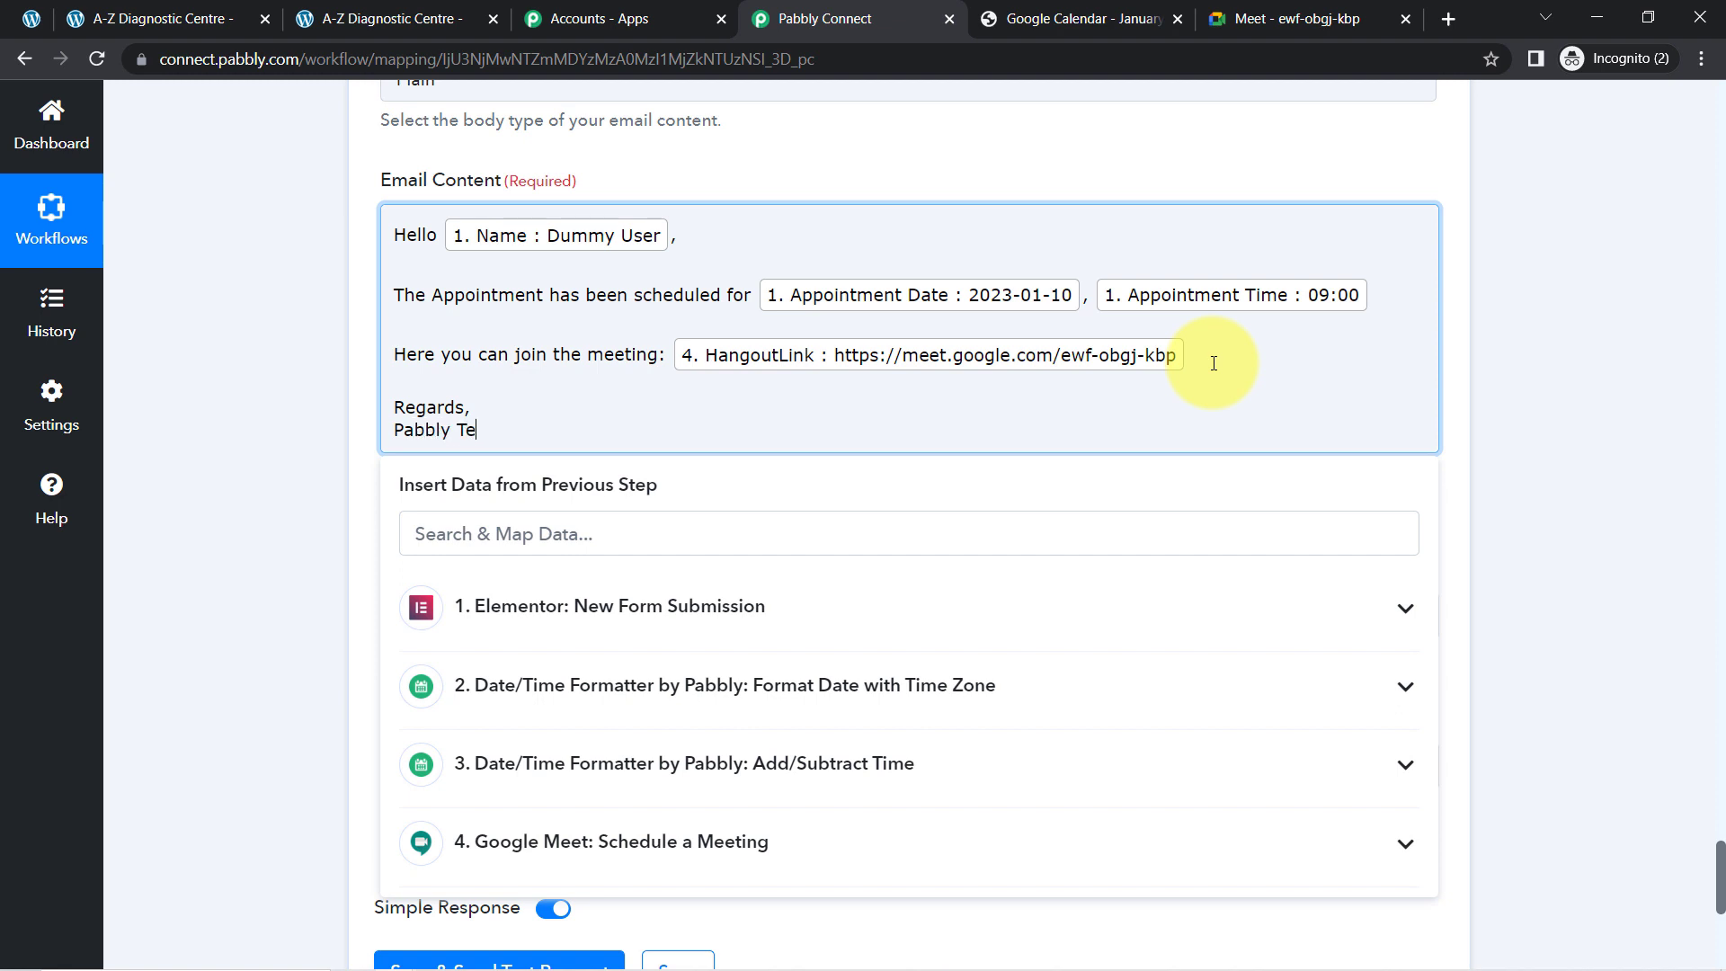
click(277, 650)
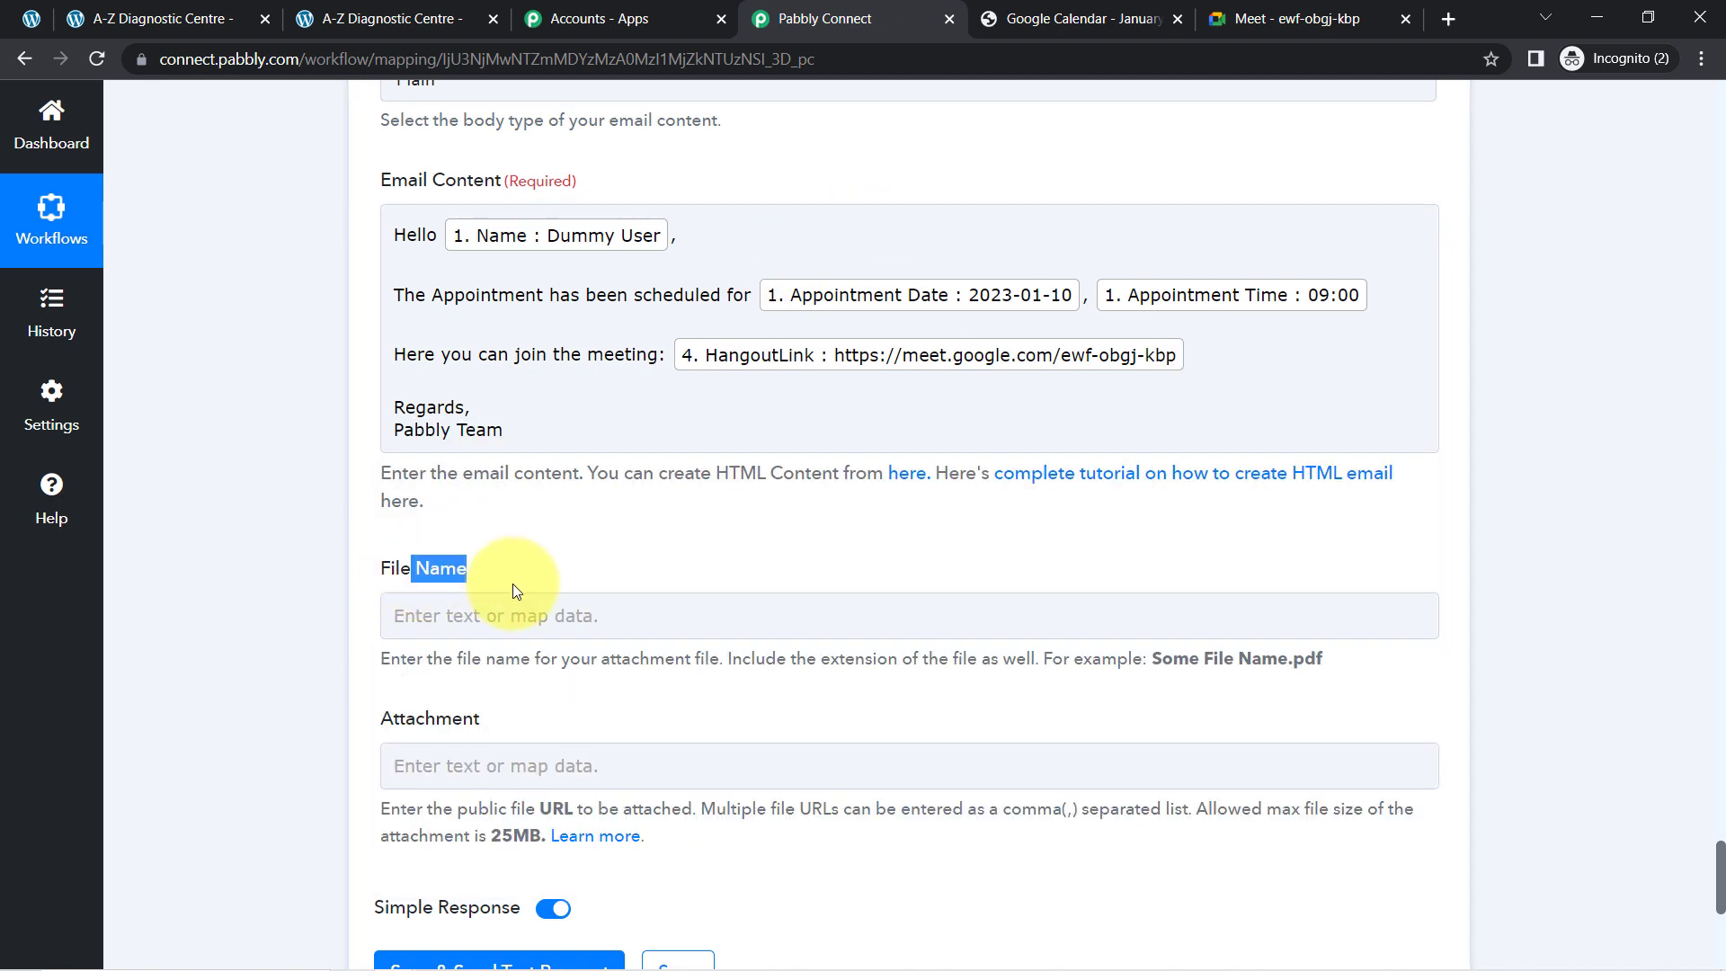
- Open gmail.com in a new browser tab and decline the unsubscribe suggestion shown above the inbox
scroll(1719, 888, down, 1)
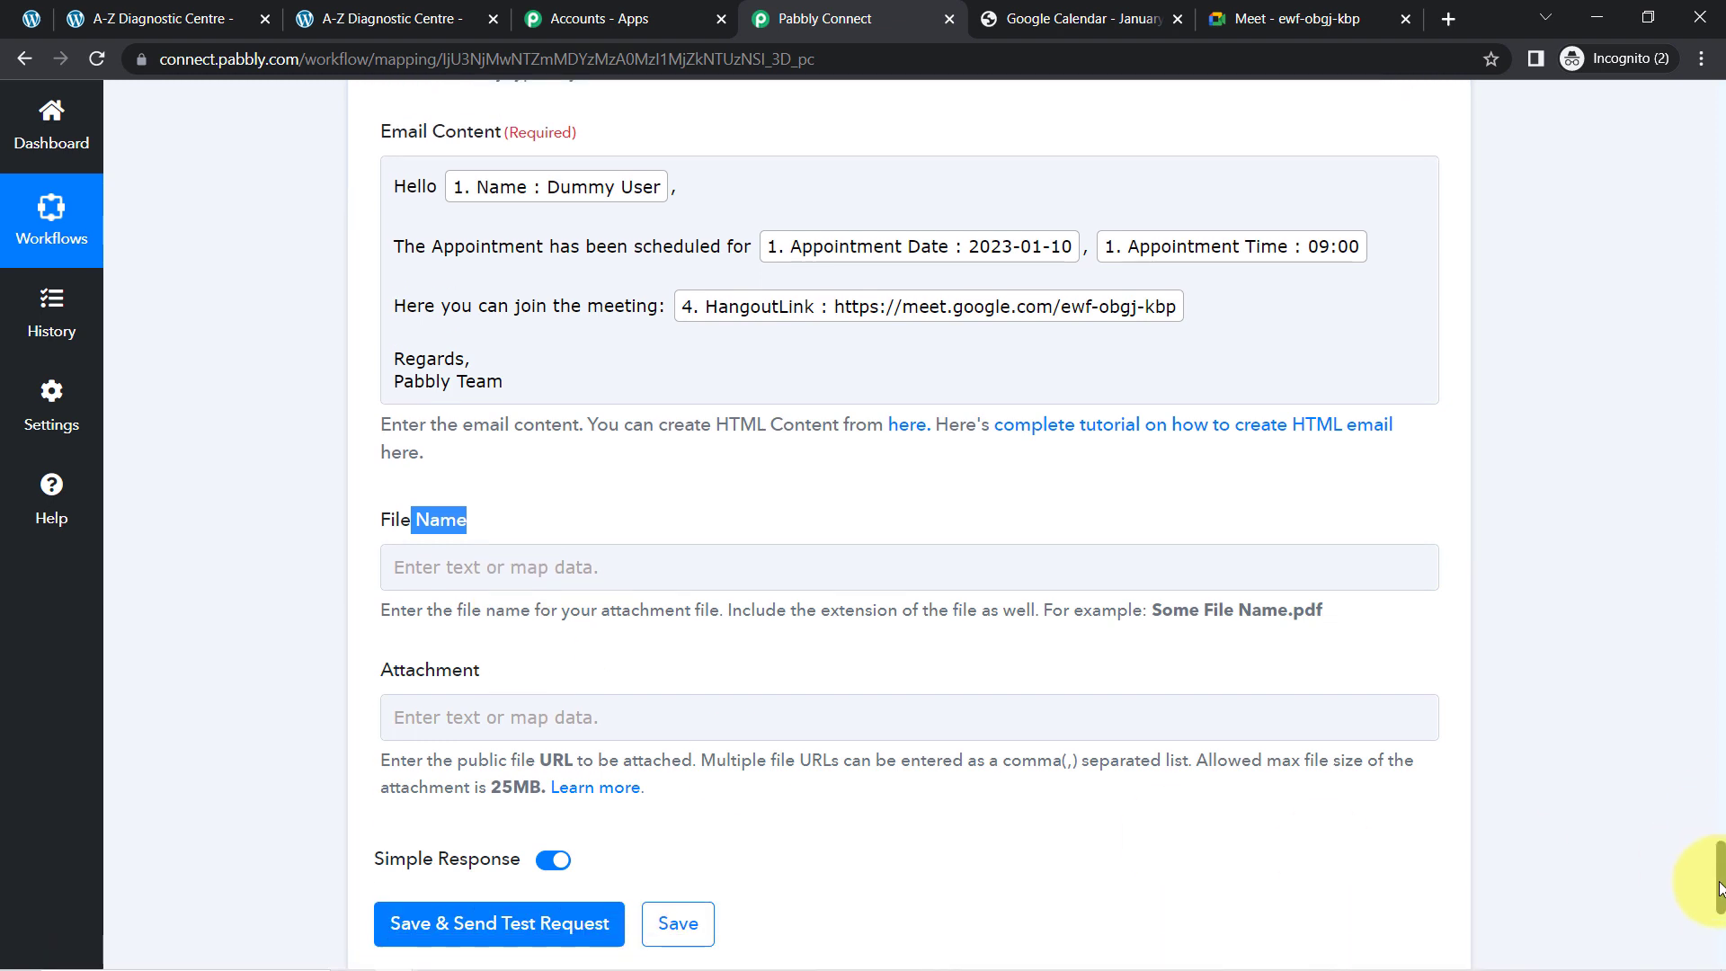
scroll(1718, 888, down, 7)
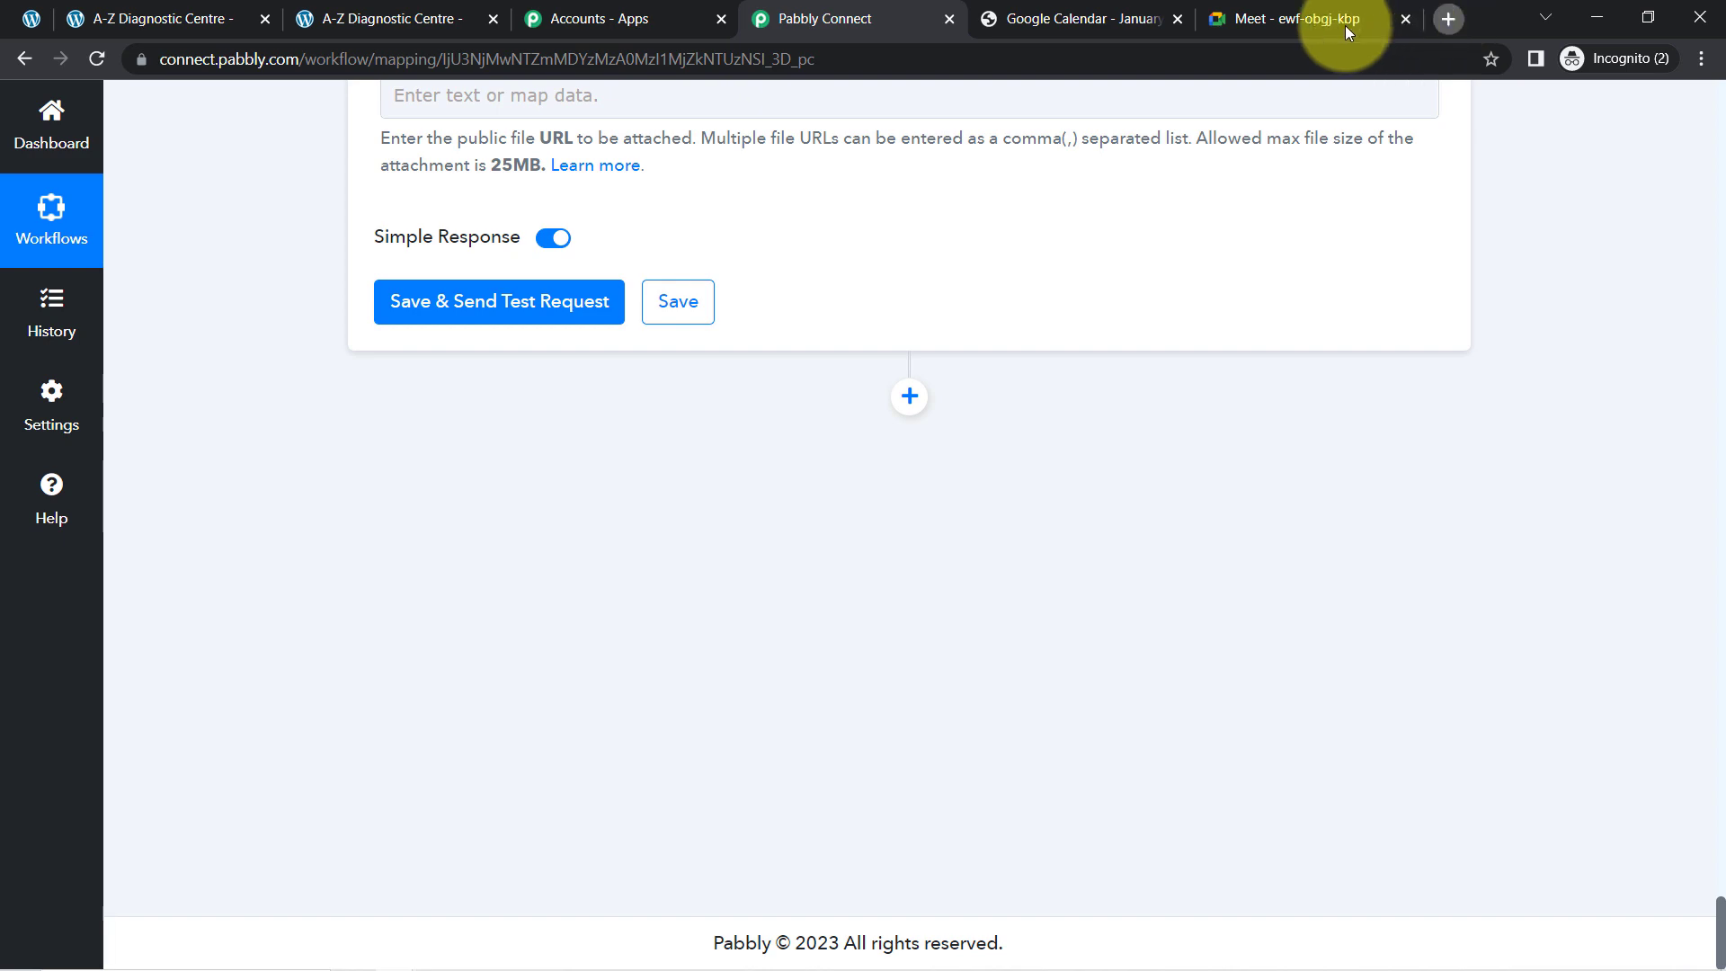
click(1448, 19)
text(gmail.com)
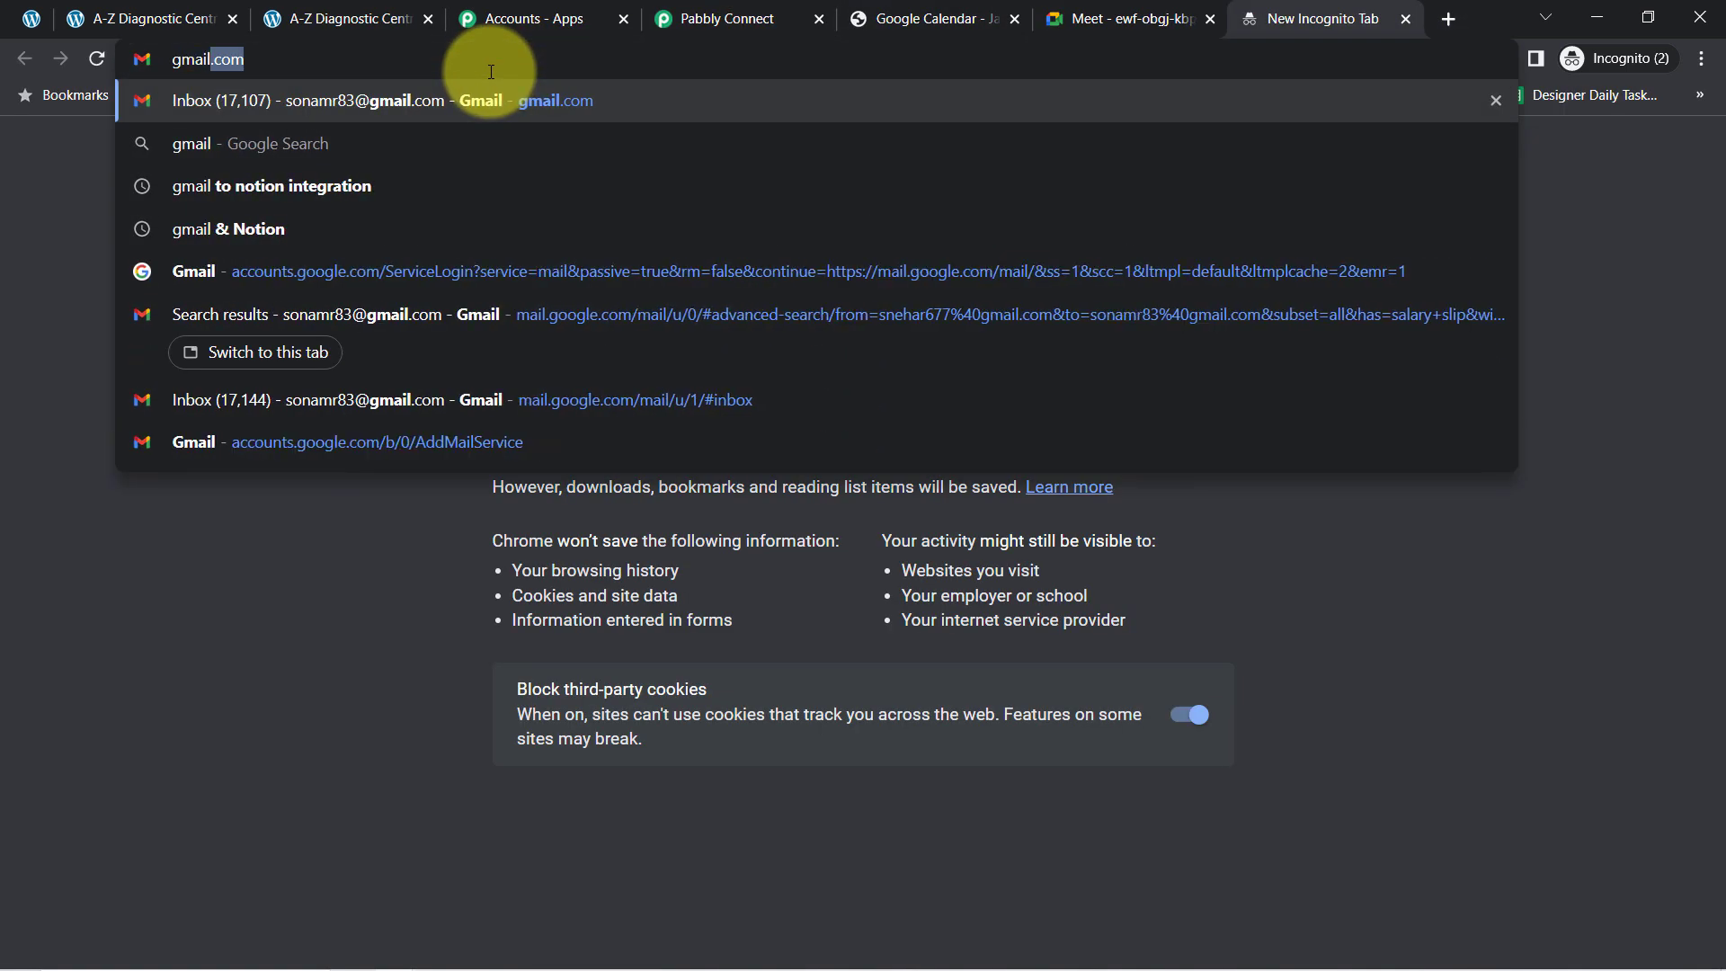
key(Return)
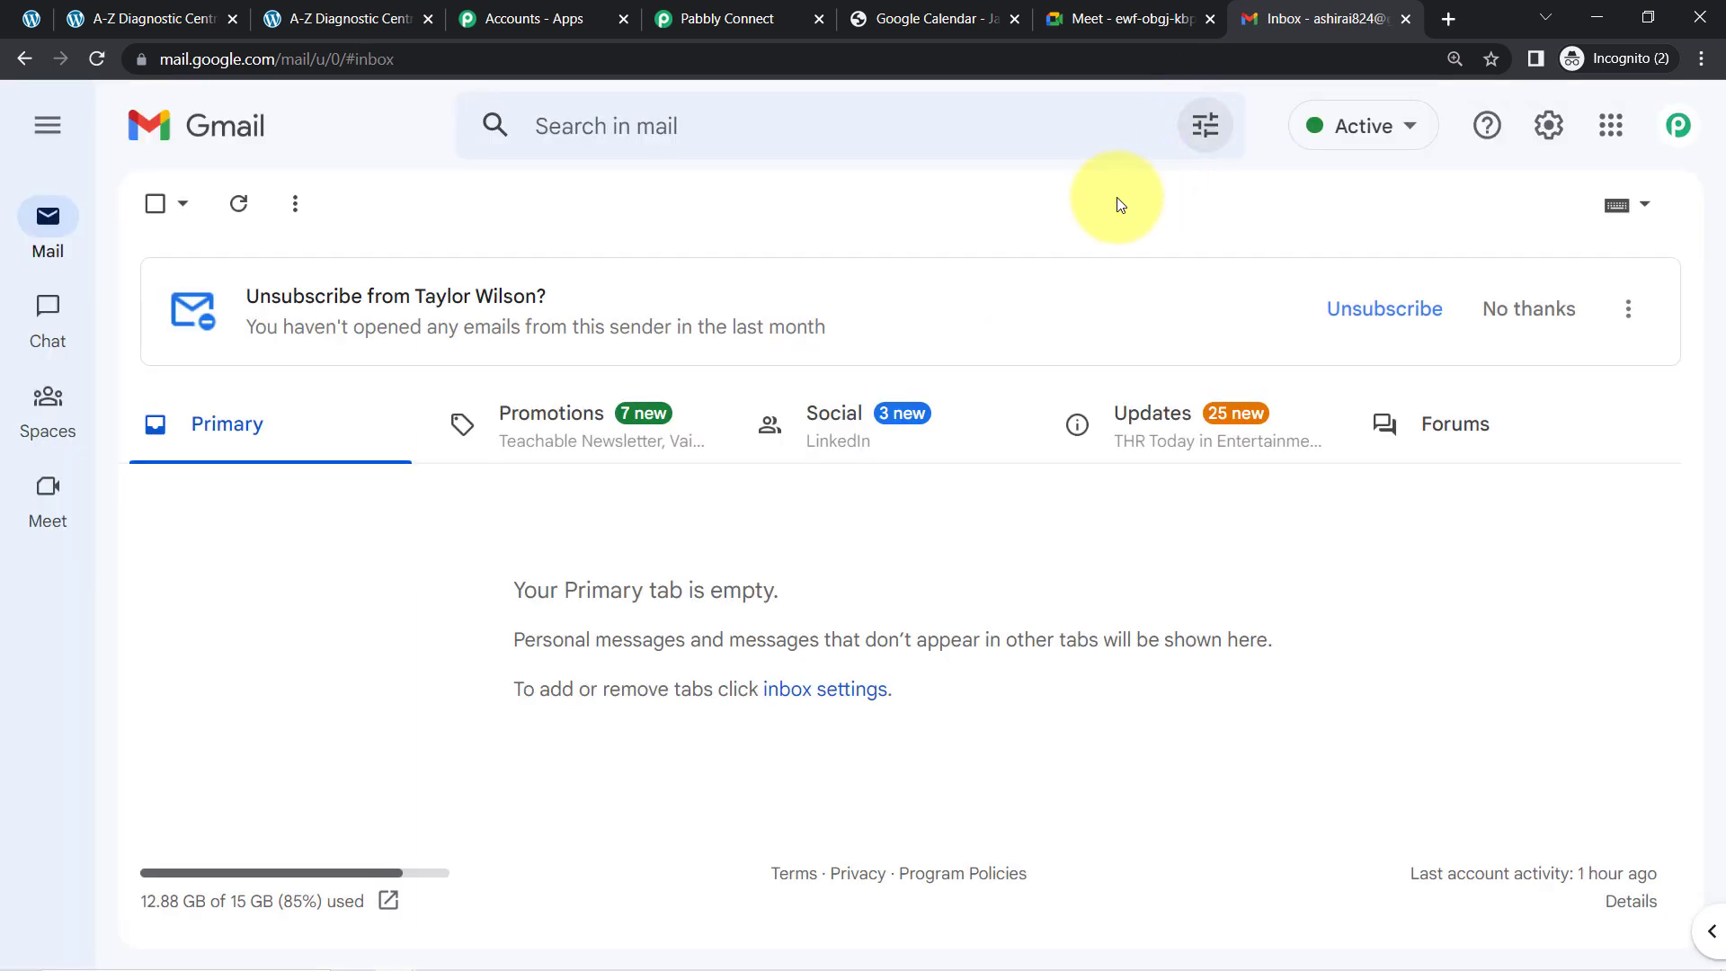
click(1526, 326)
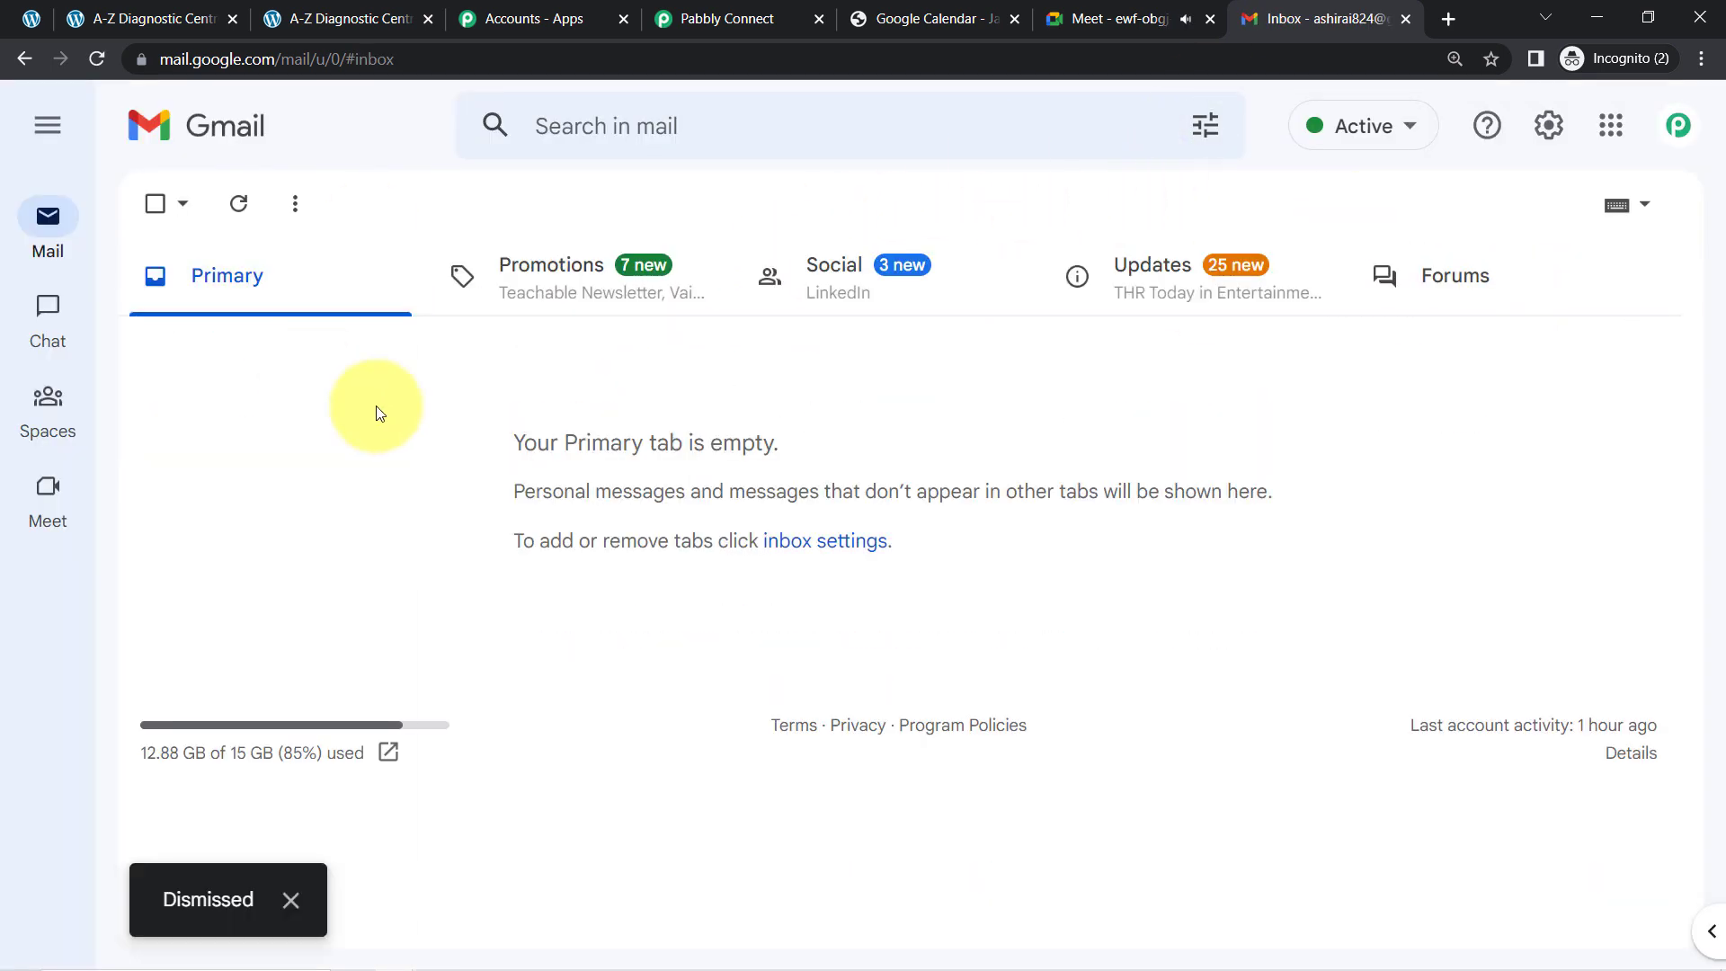
- Switch back to Pabbly Connect, save the Gmail action and send its test request
click(717, 17)
click(493, 724)
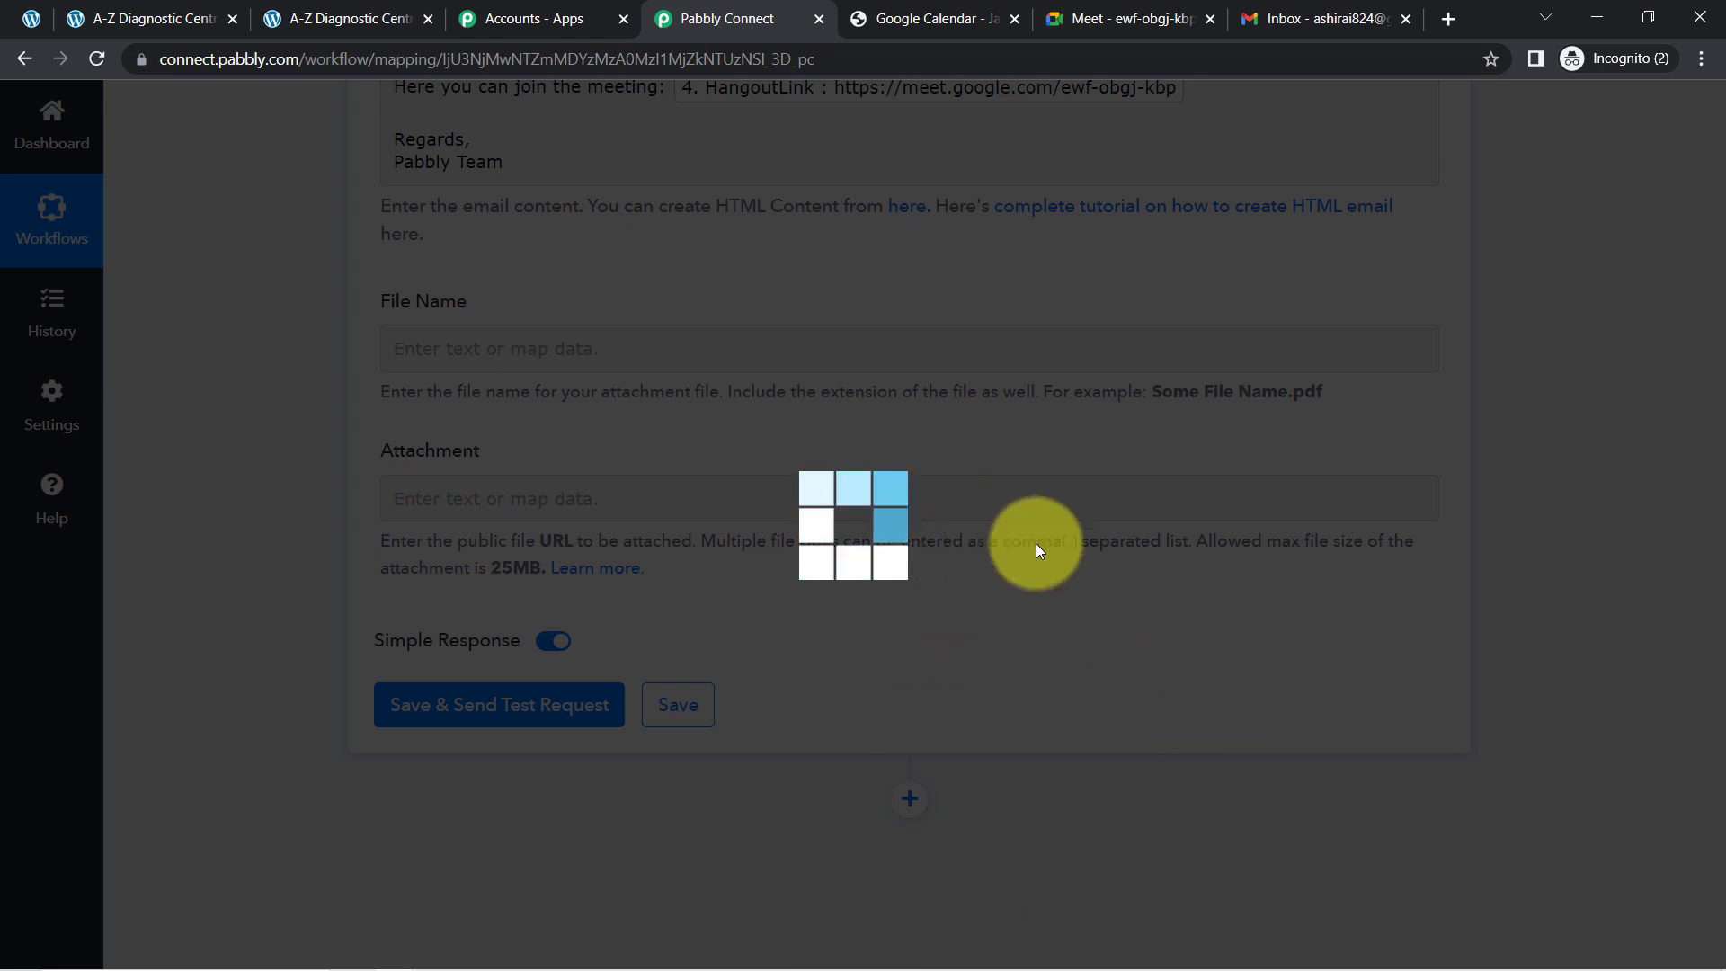
- Switch to Gmail, refresh the inbox, open the "Appoitment is Confirmed" email and check its greeting, appointment details, meeting link and sign-off
click(1329, 12)
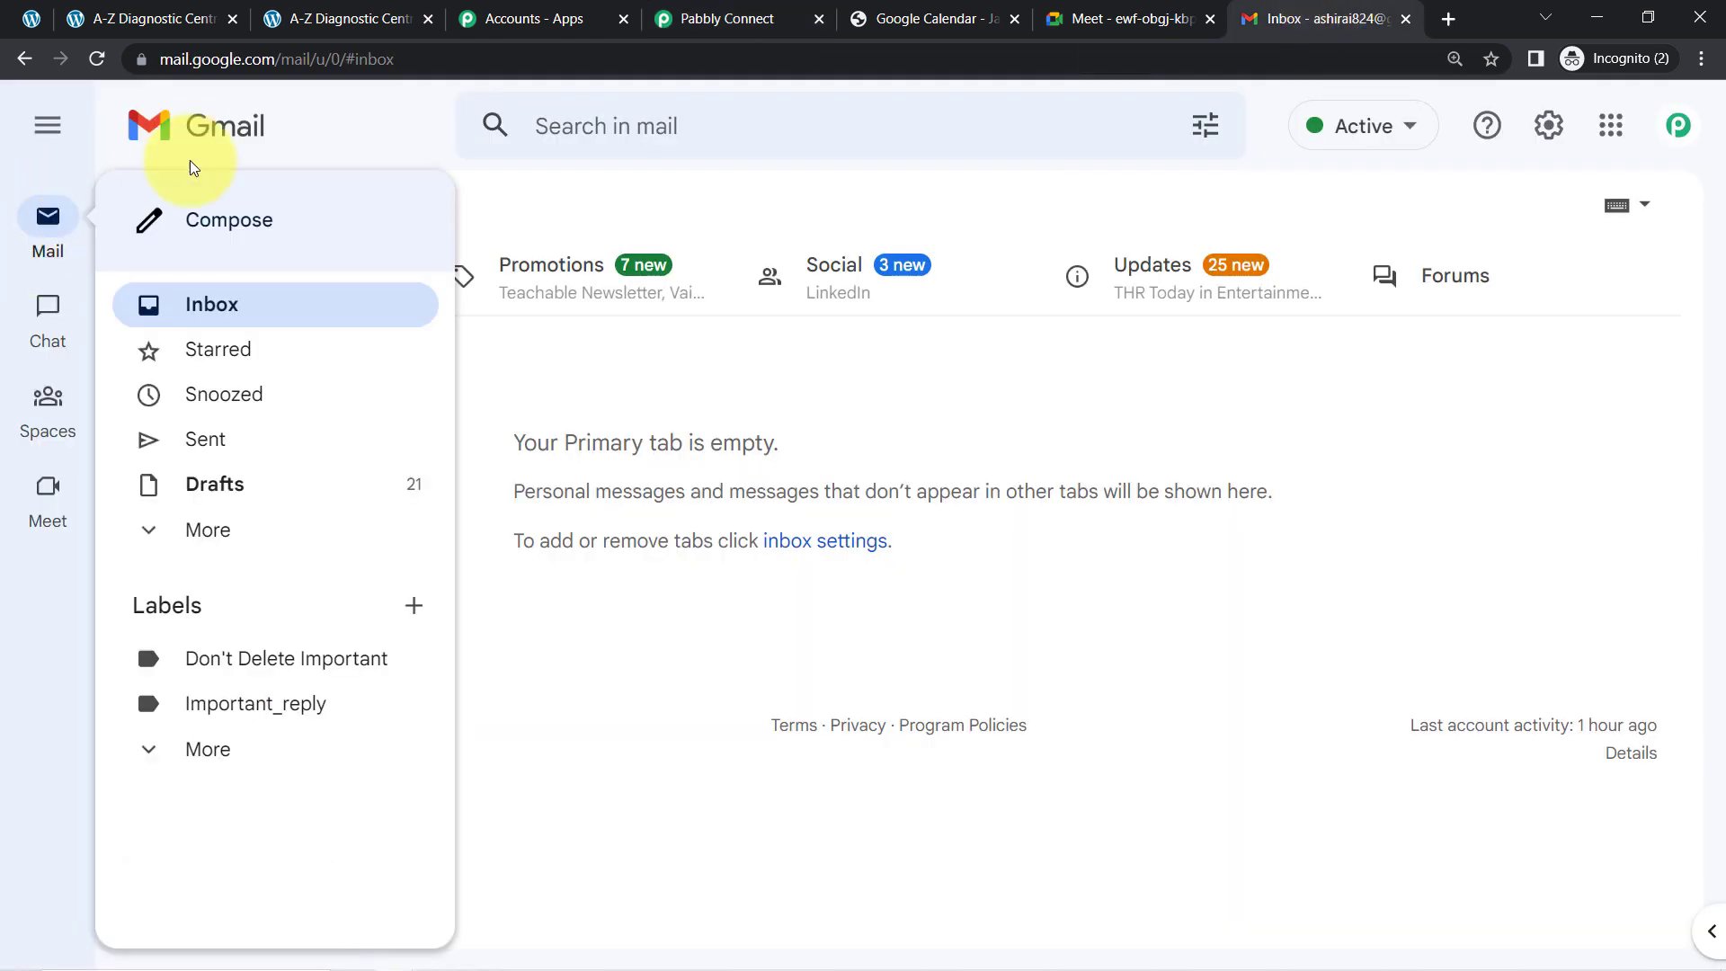
click(239, 203)
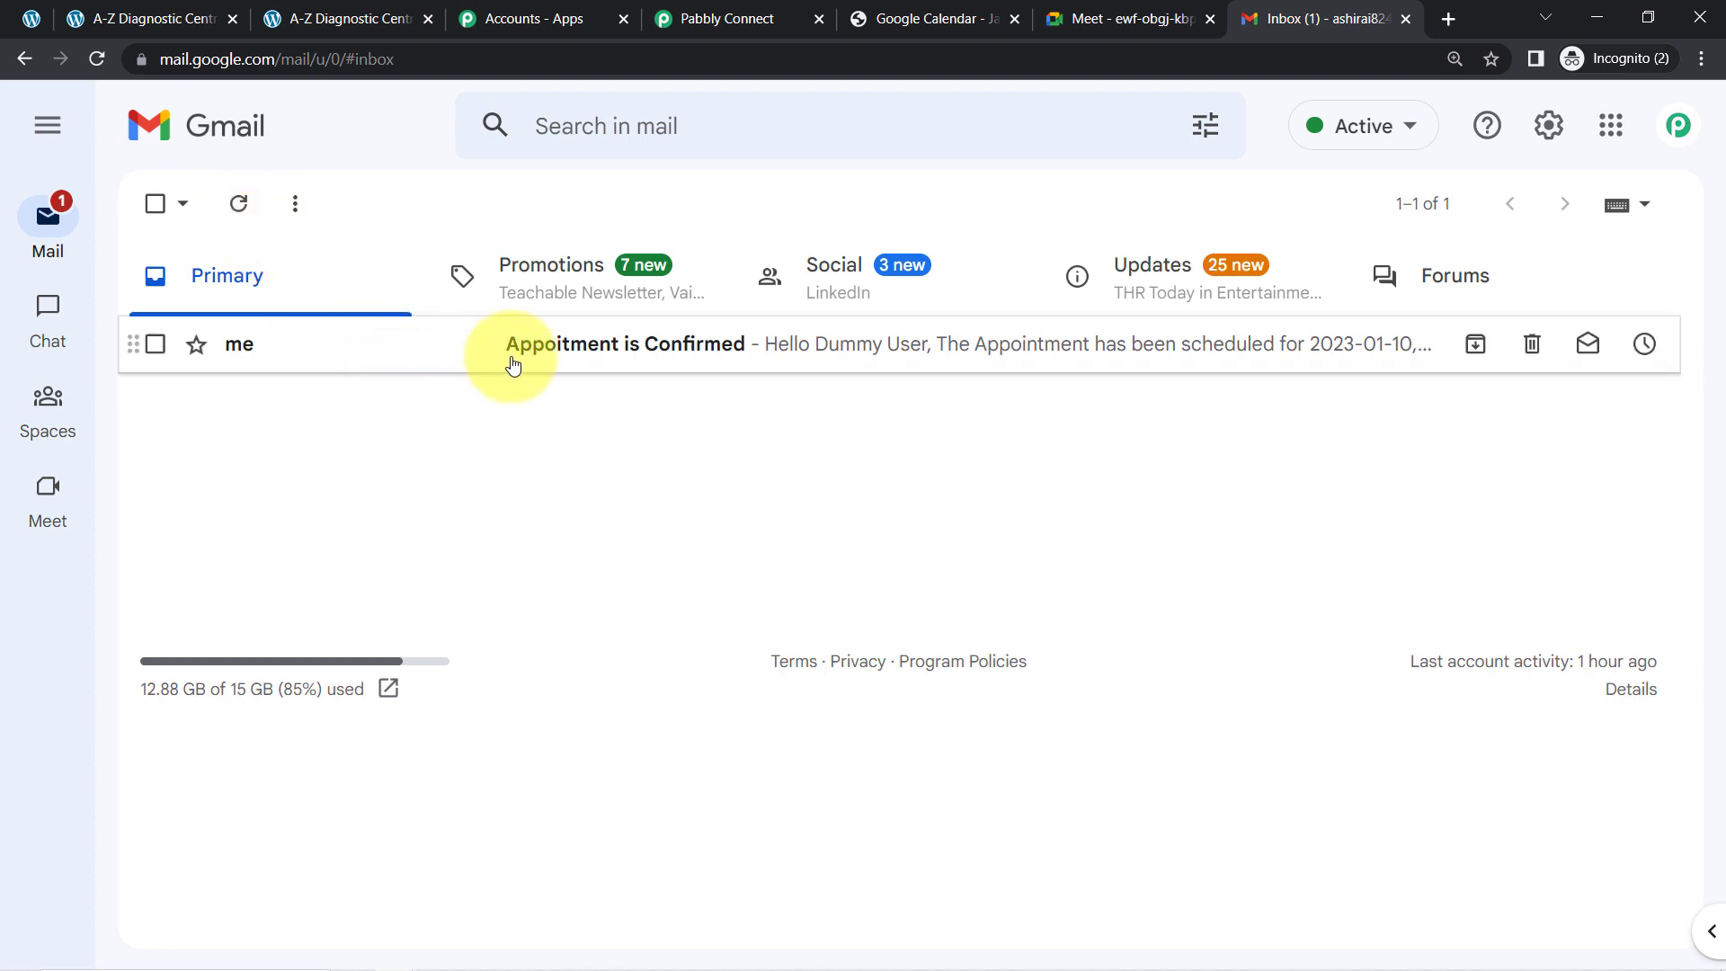
click(620, 356)
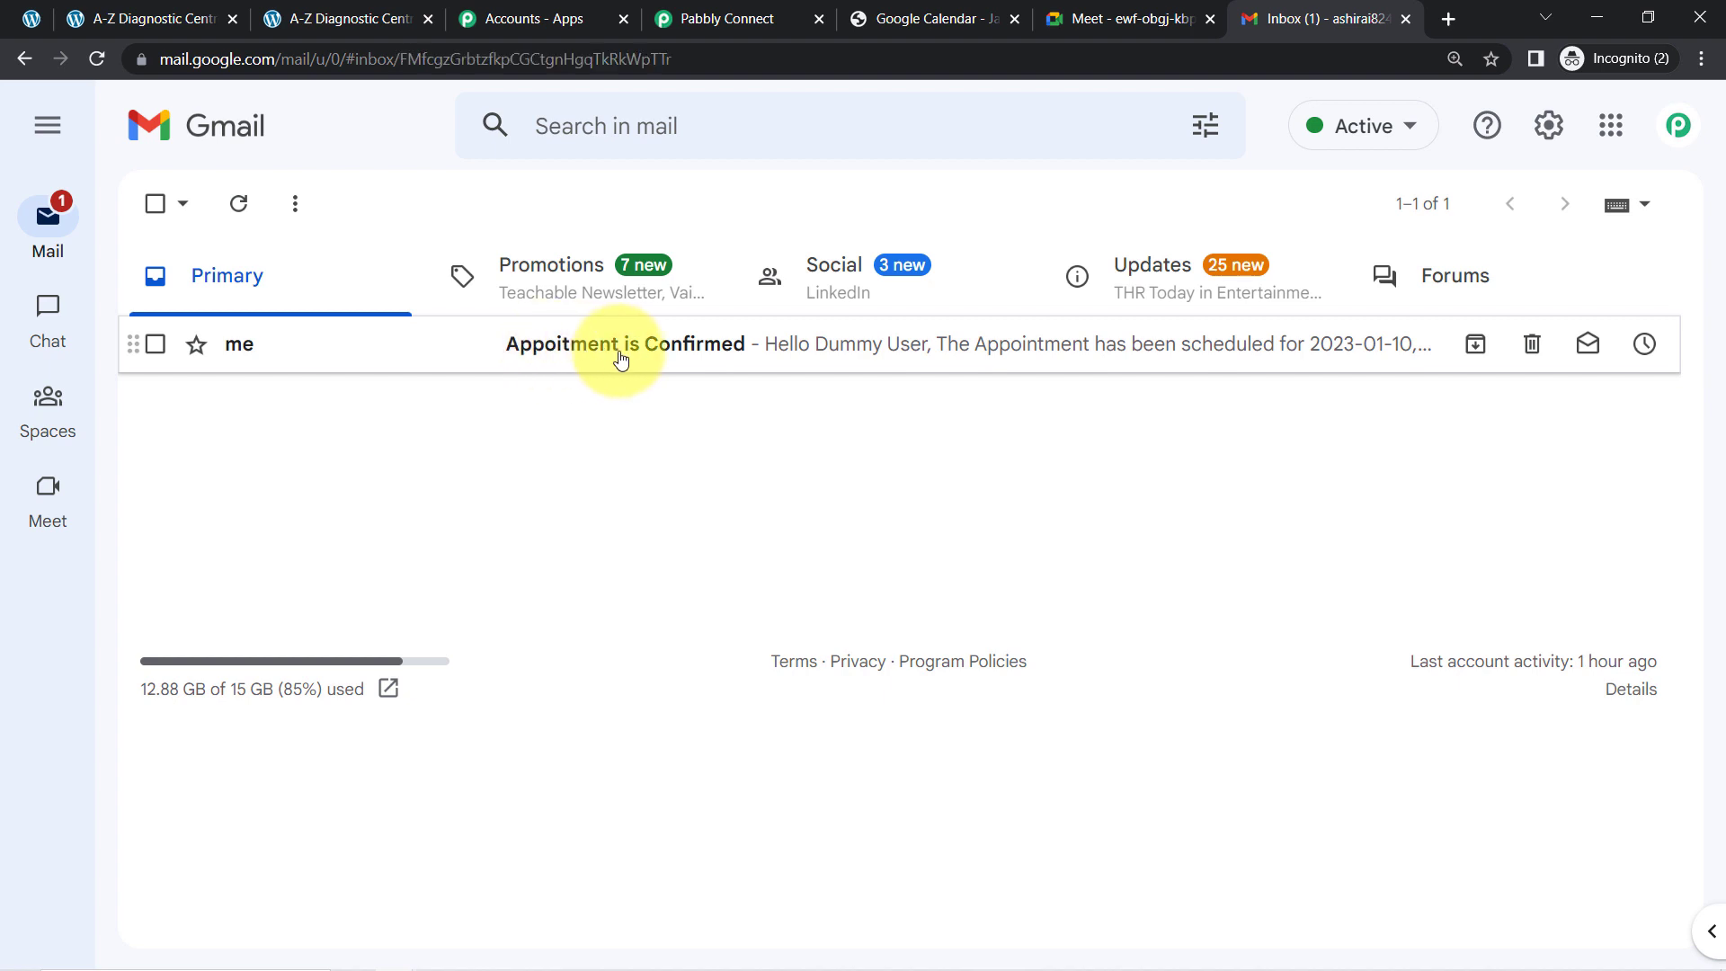
drag(216, 434, 639, 478)
click(649, 480)
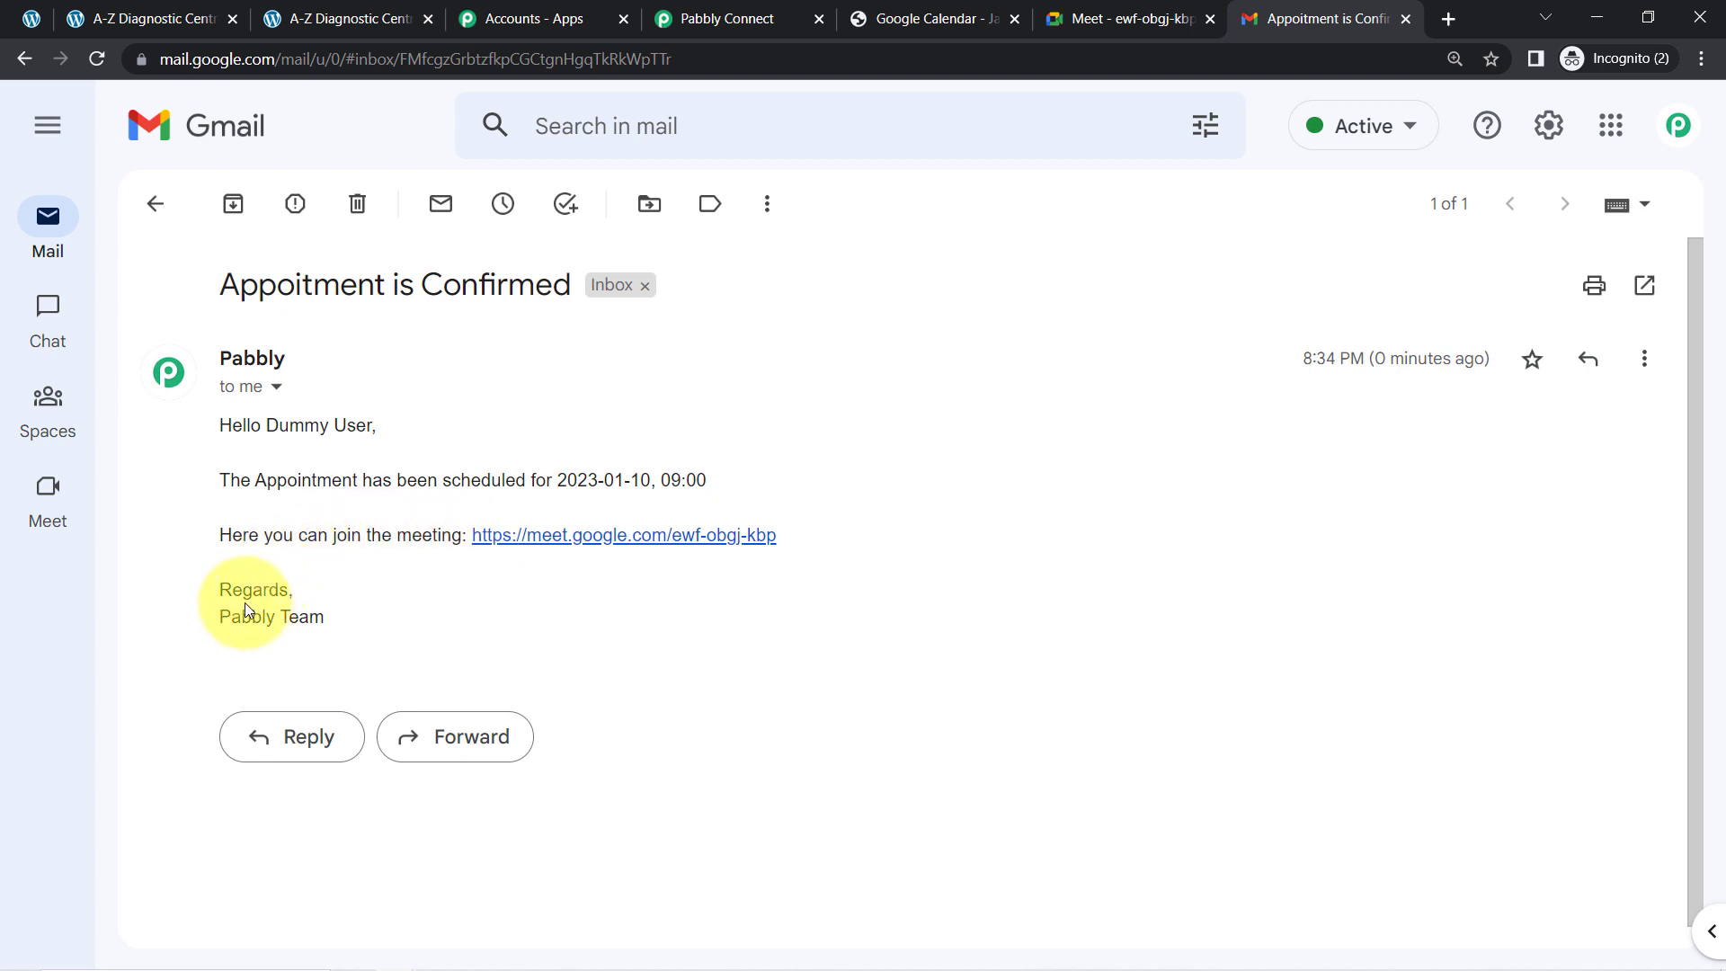
drag(231, 424, 331, 636)
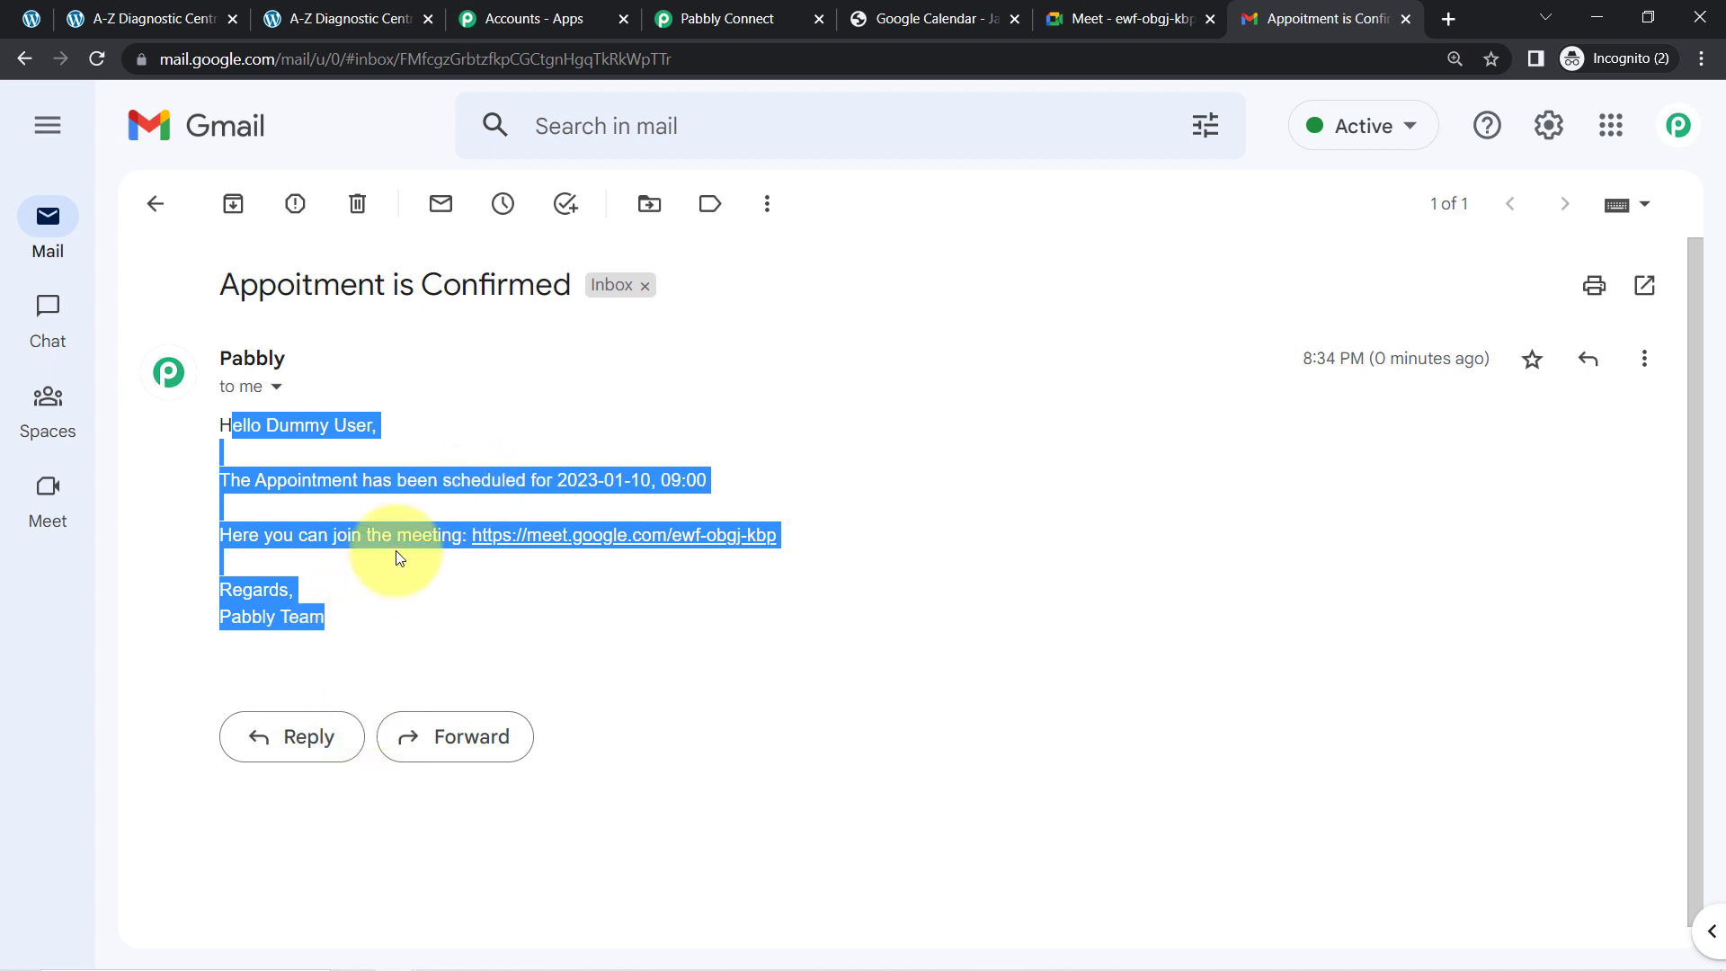
- Review the website's appointment form and the January 10 appointment in Google Calendar, and return to Pabbly Connect
click(179, 11)
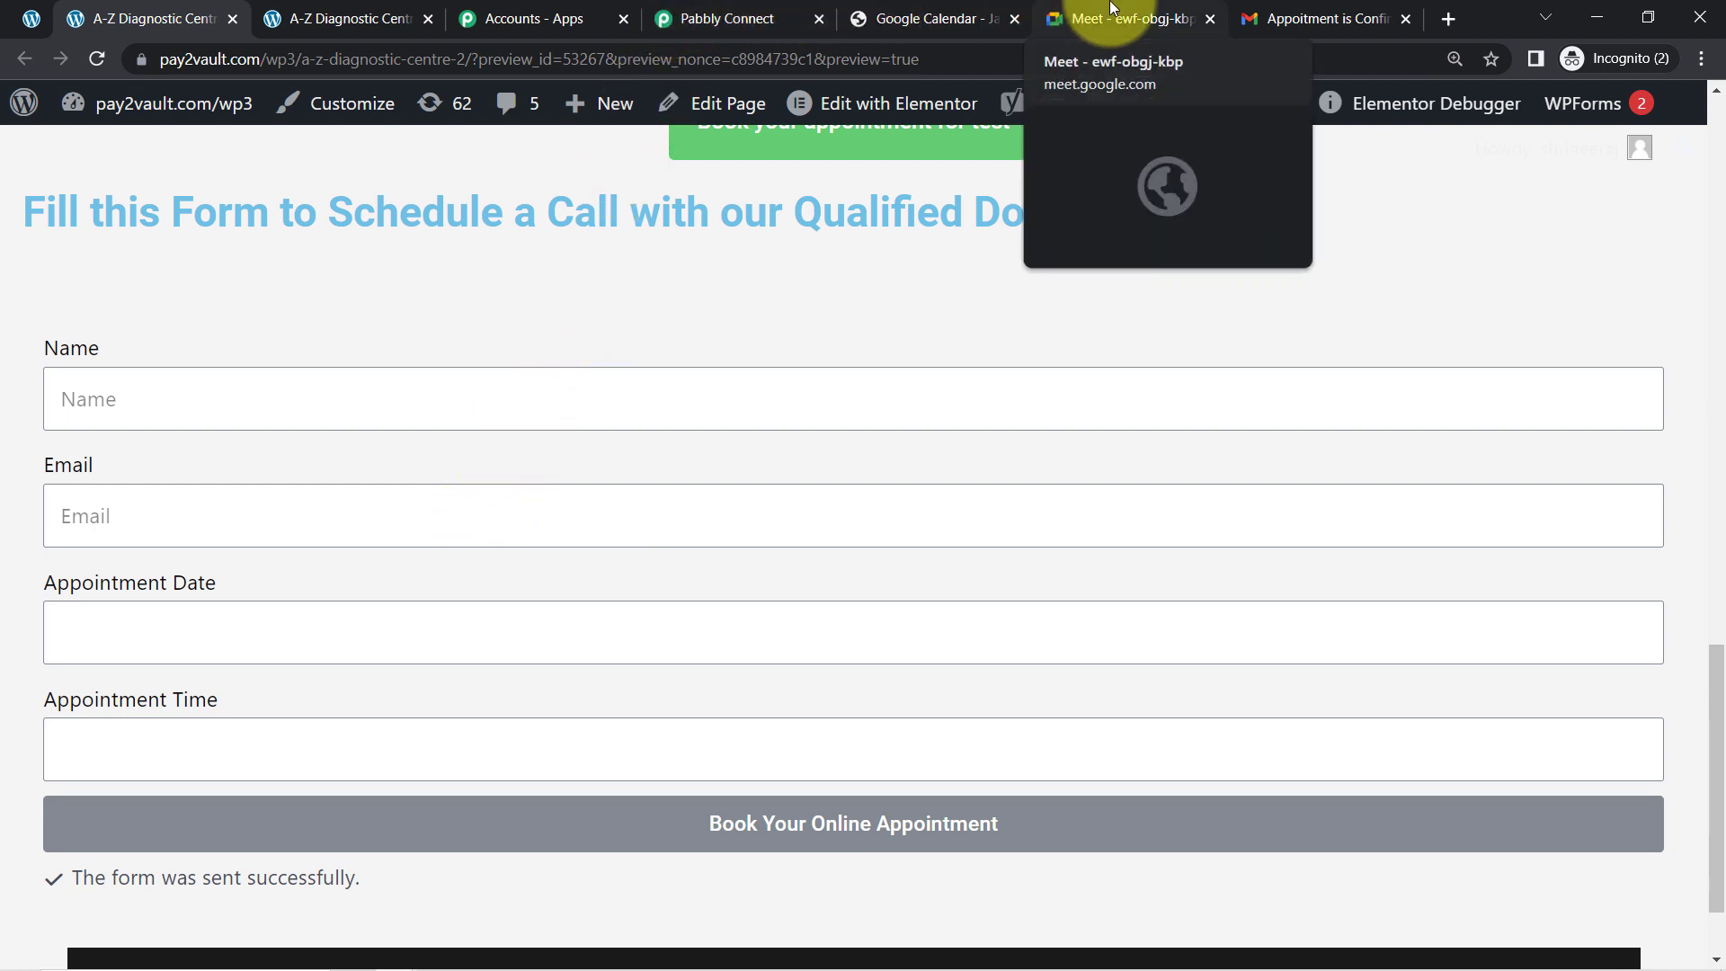
click(914, 10)
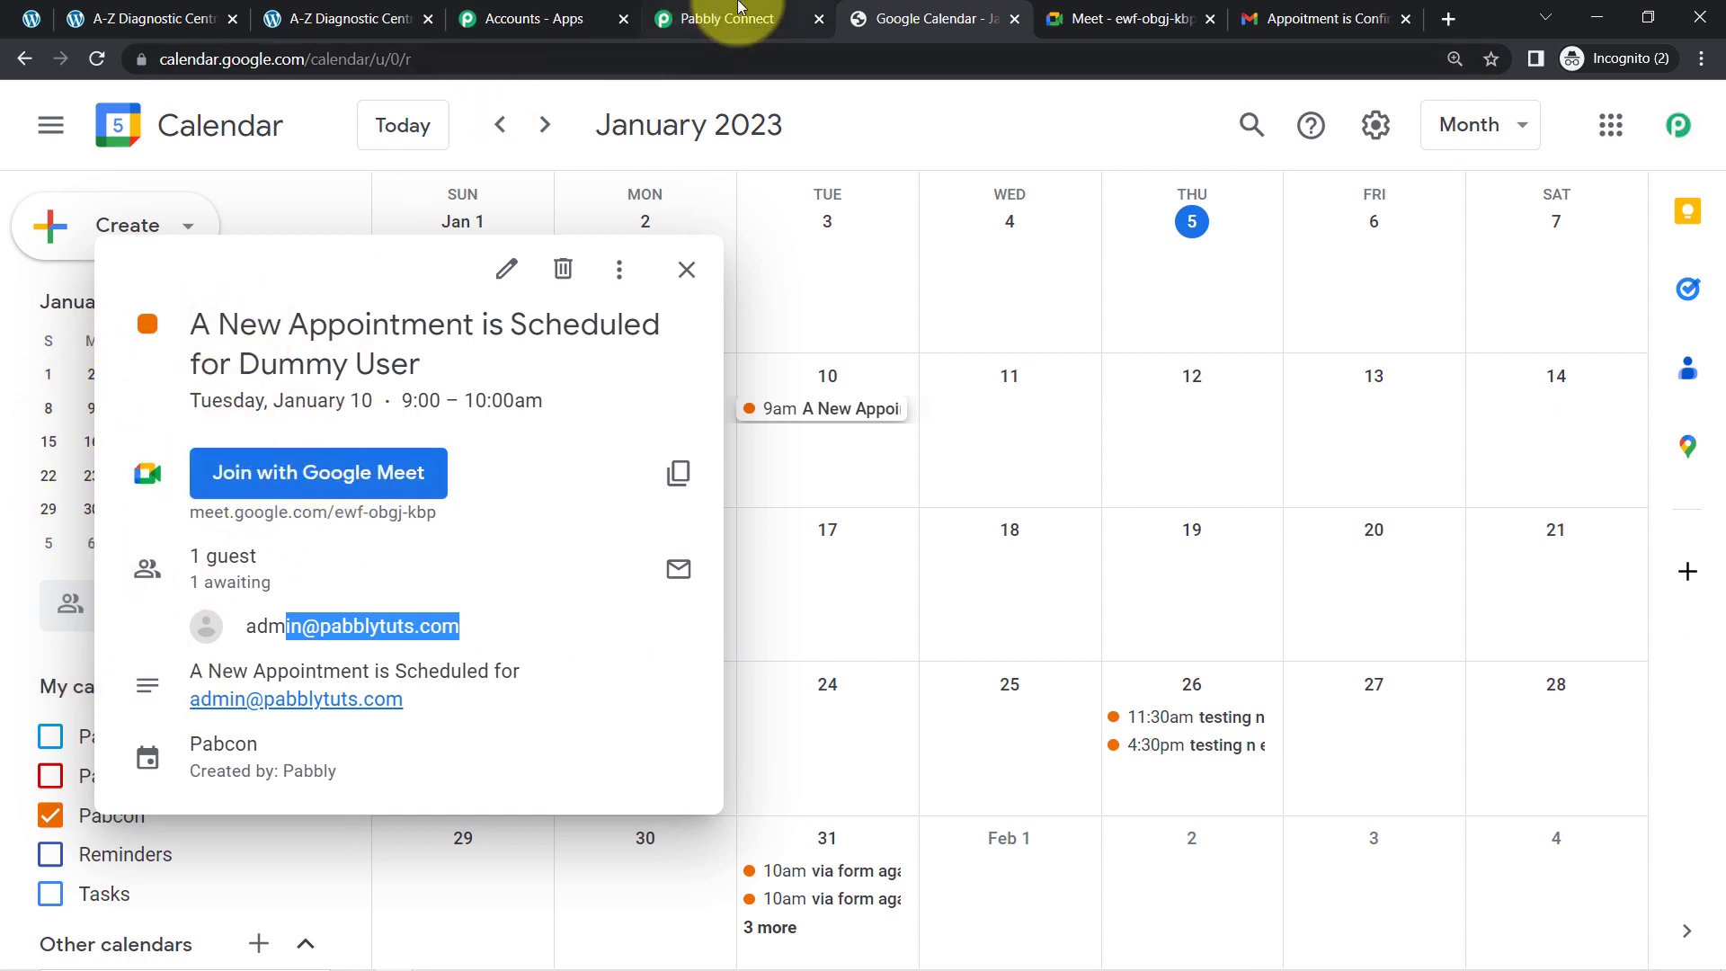
click(716, 18)
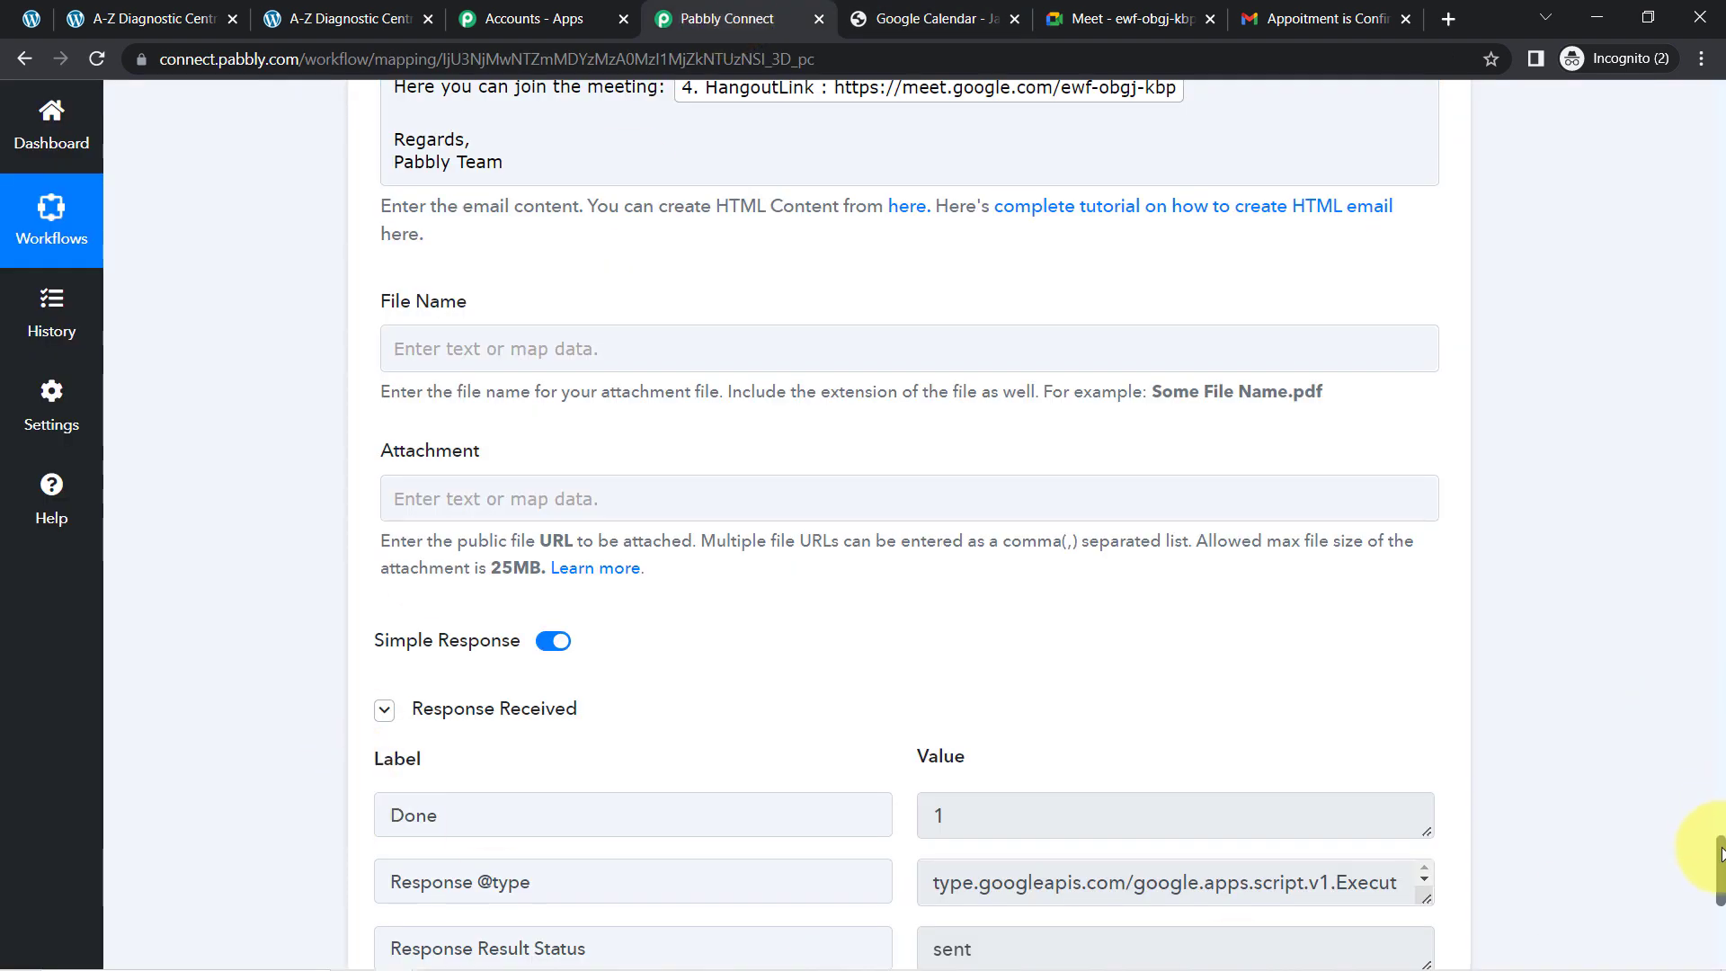
- Collapse the Elementor trigger and the Format Date with Time Zone action at the start of the workflow
drag(1721, 854, 1711, 242)
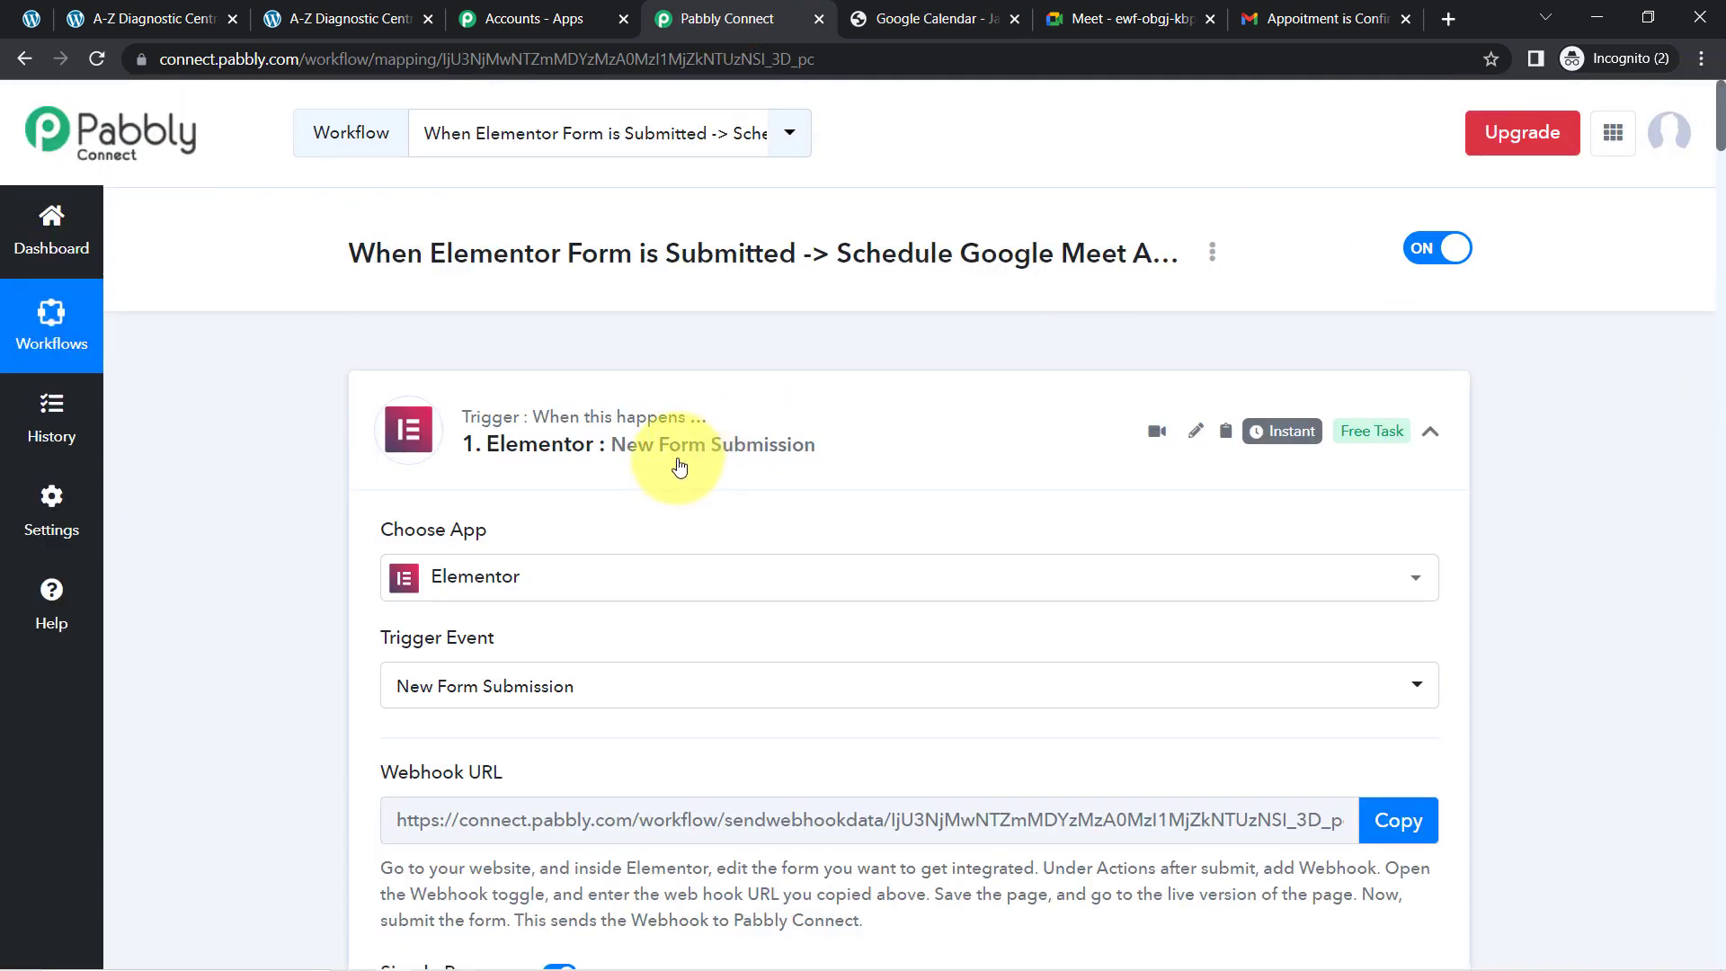
click(679, 465)
click(579, 670)
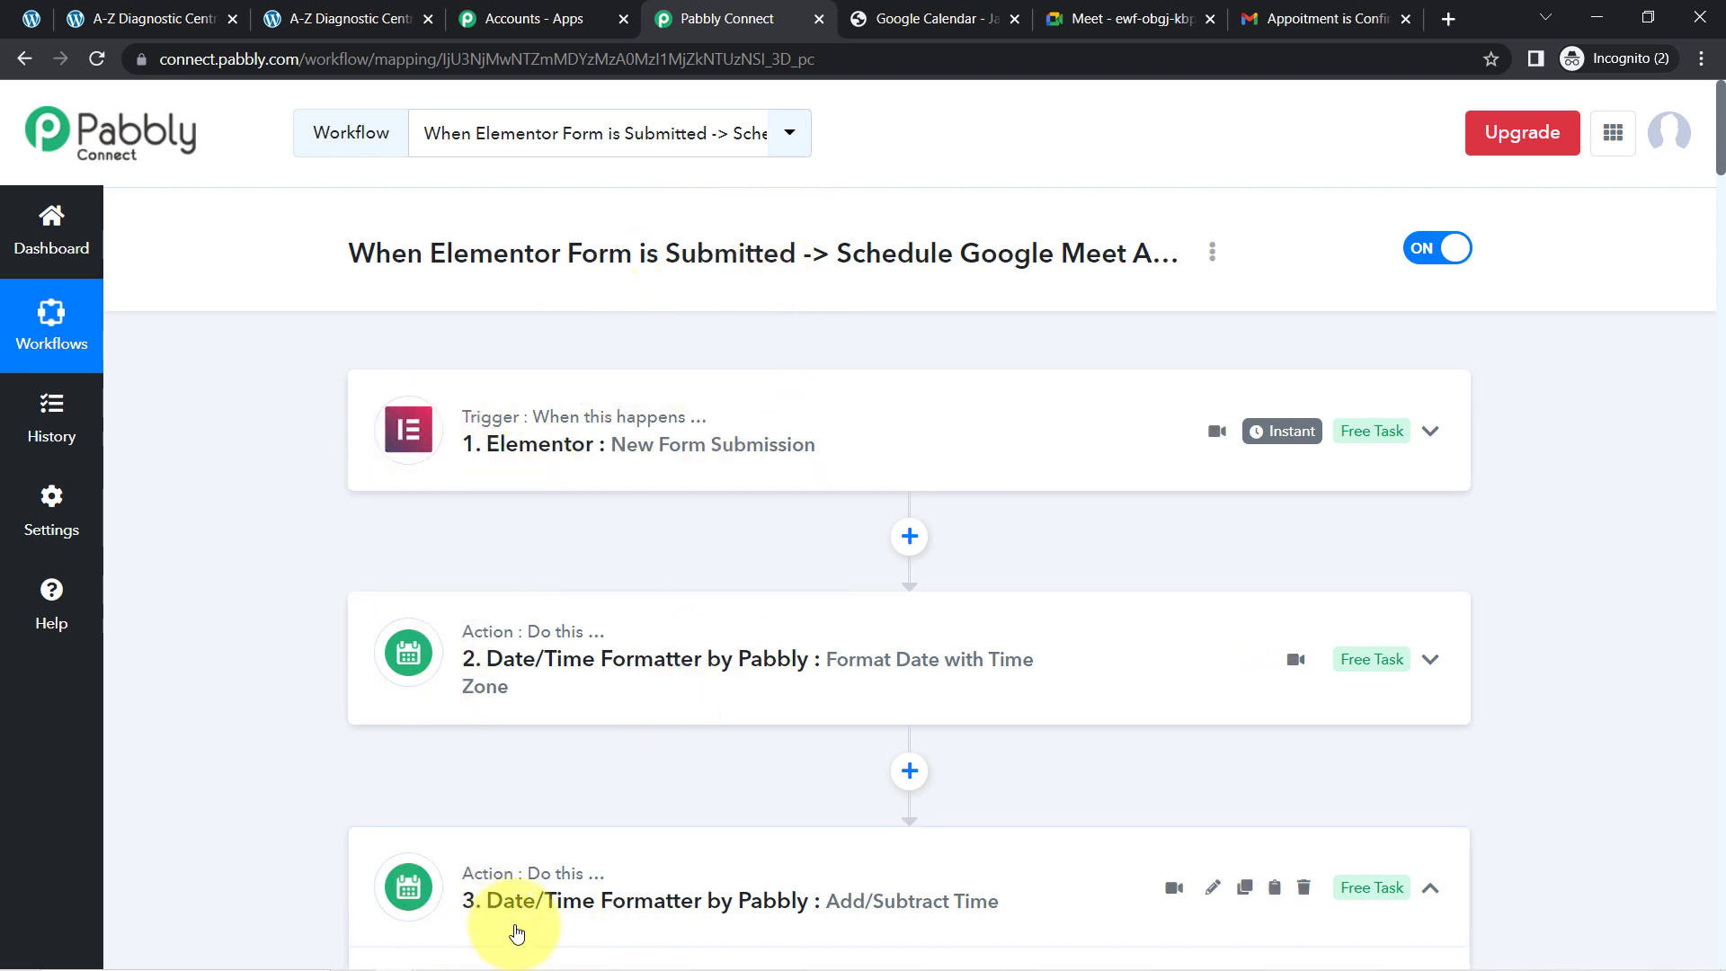
- Generate the share link for the workflow and focus the link text
click(1213, 250)
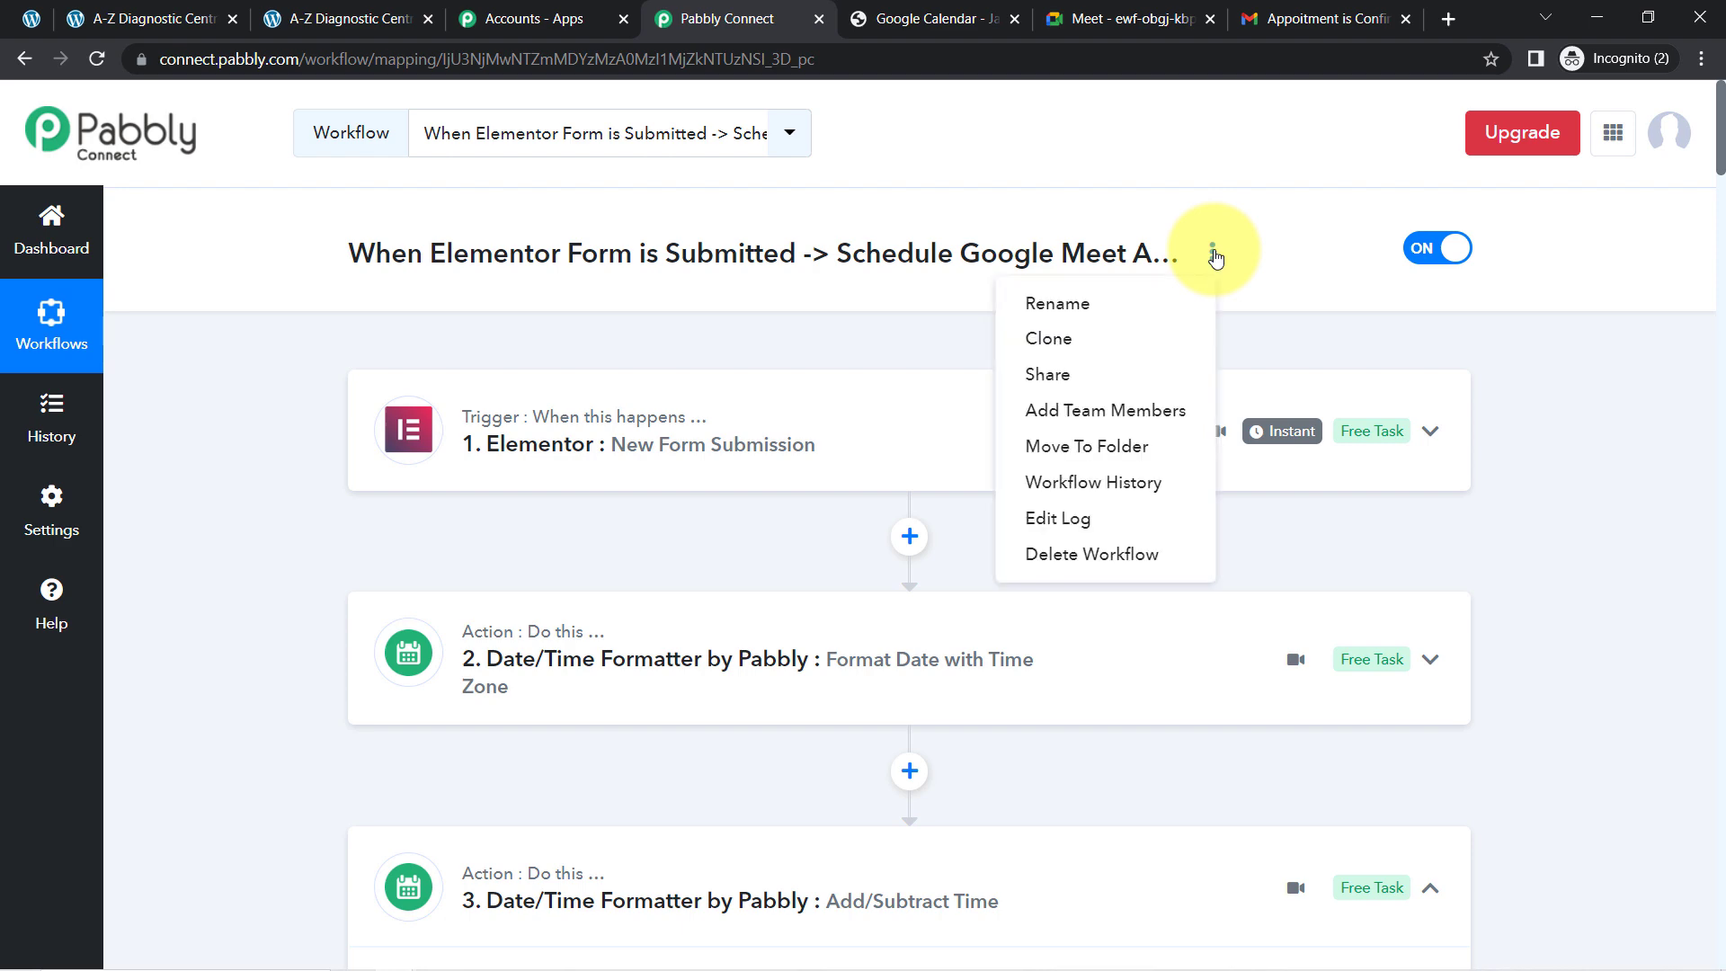
click(1185, 381)
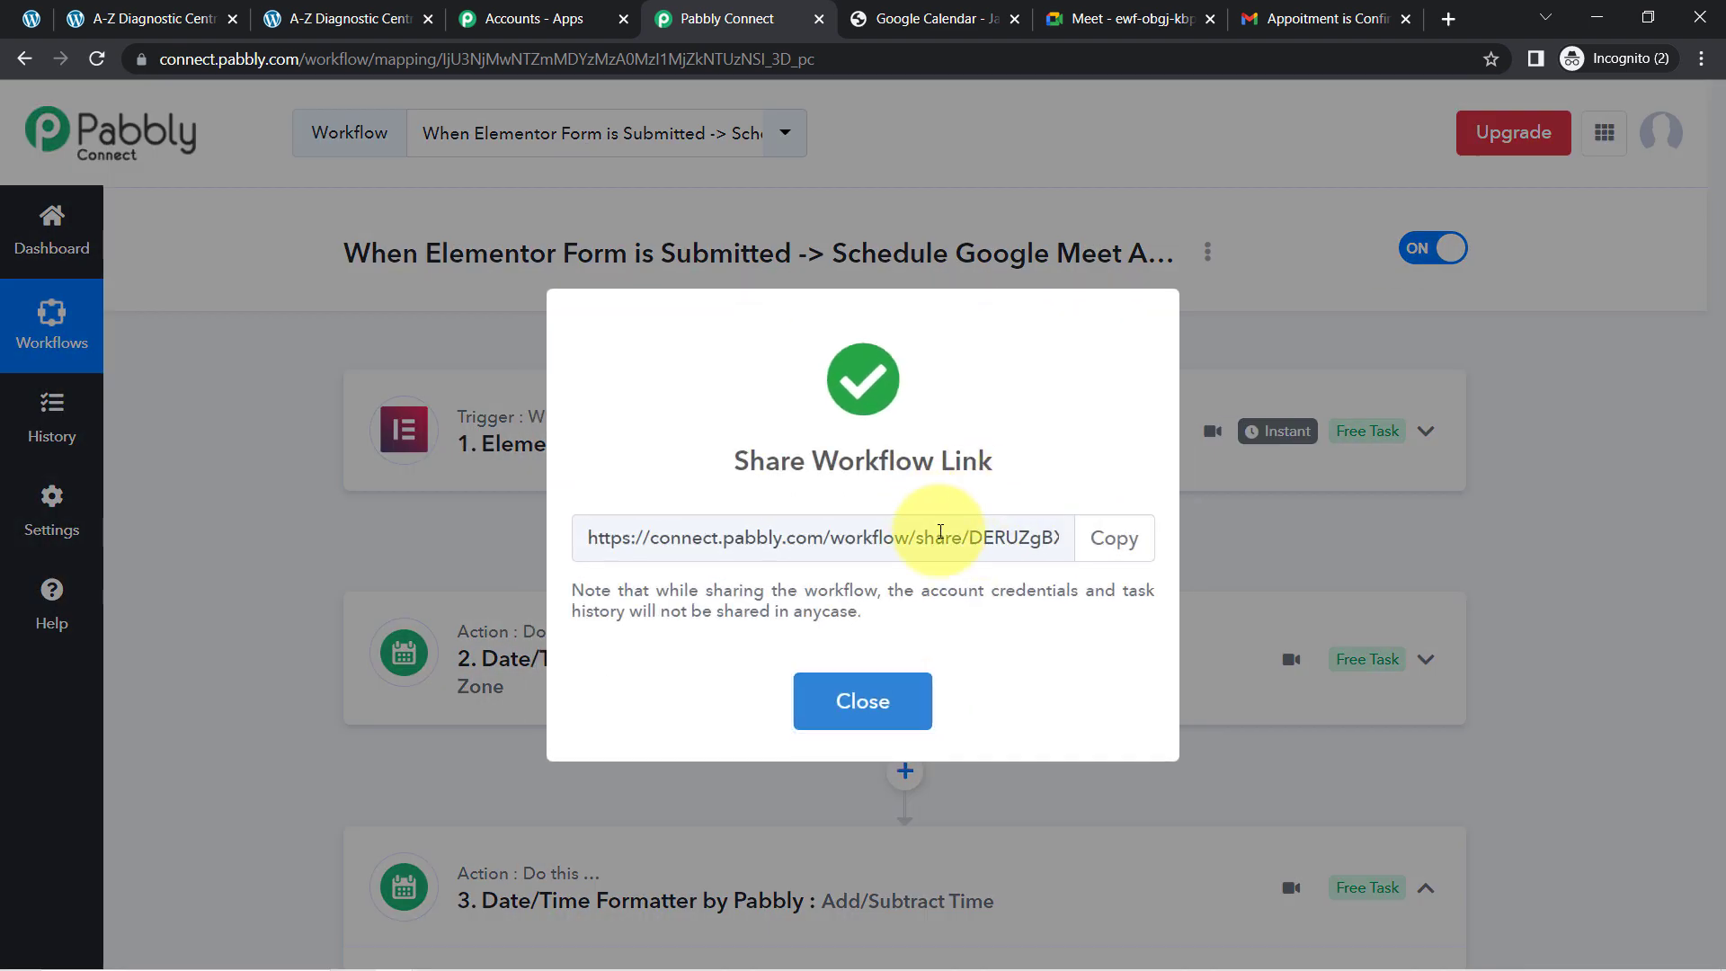
click(940, 531)
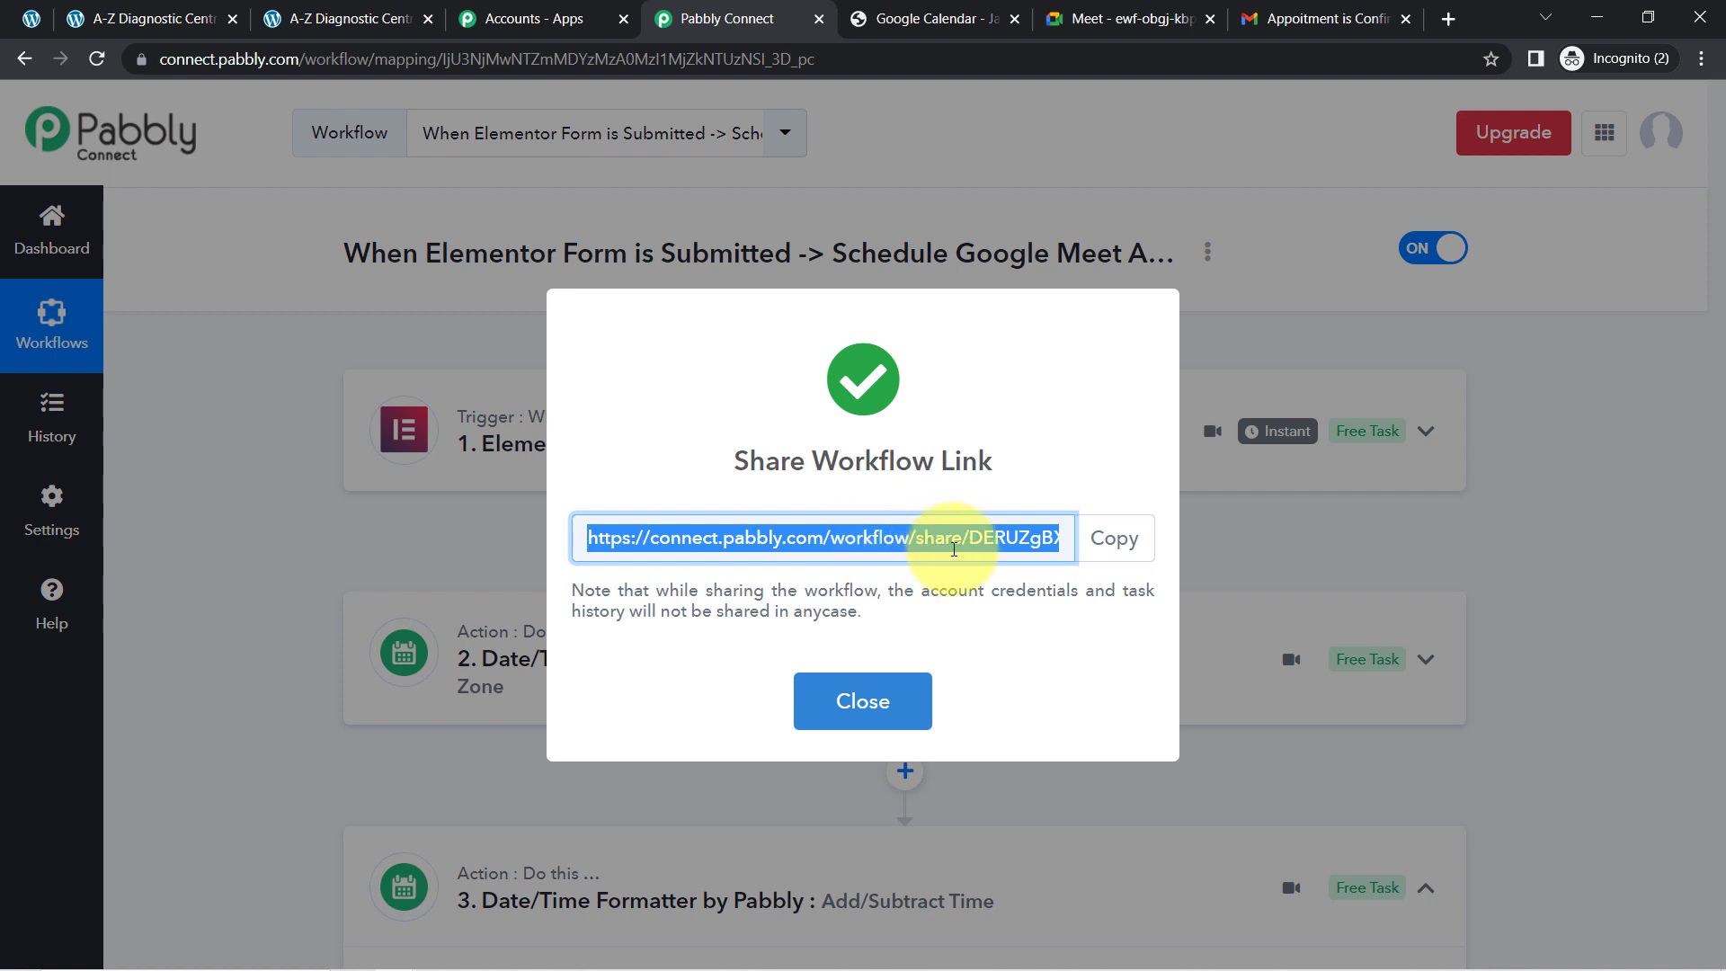
click(916, 539)
click(961, 536)
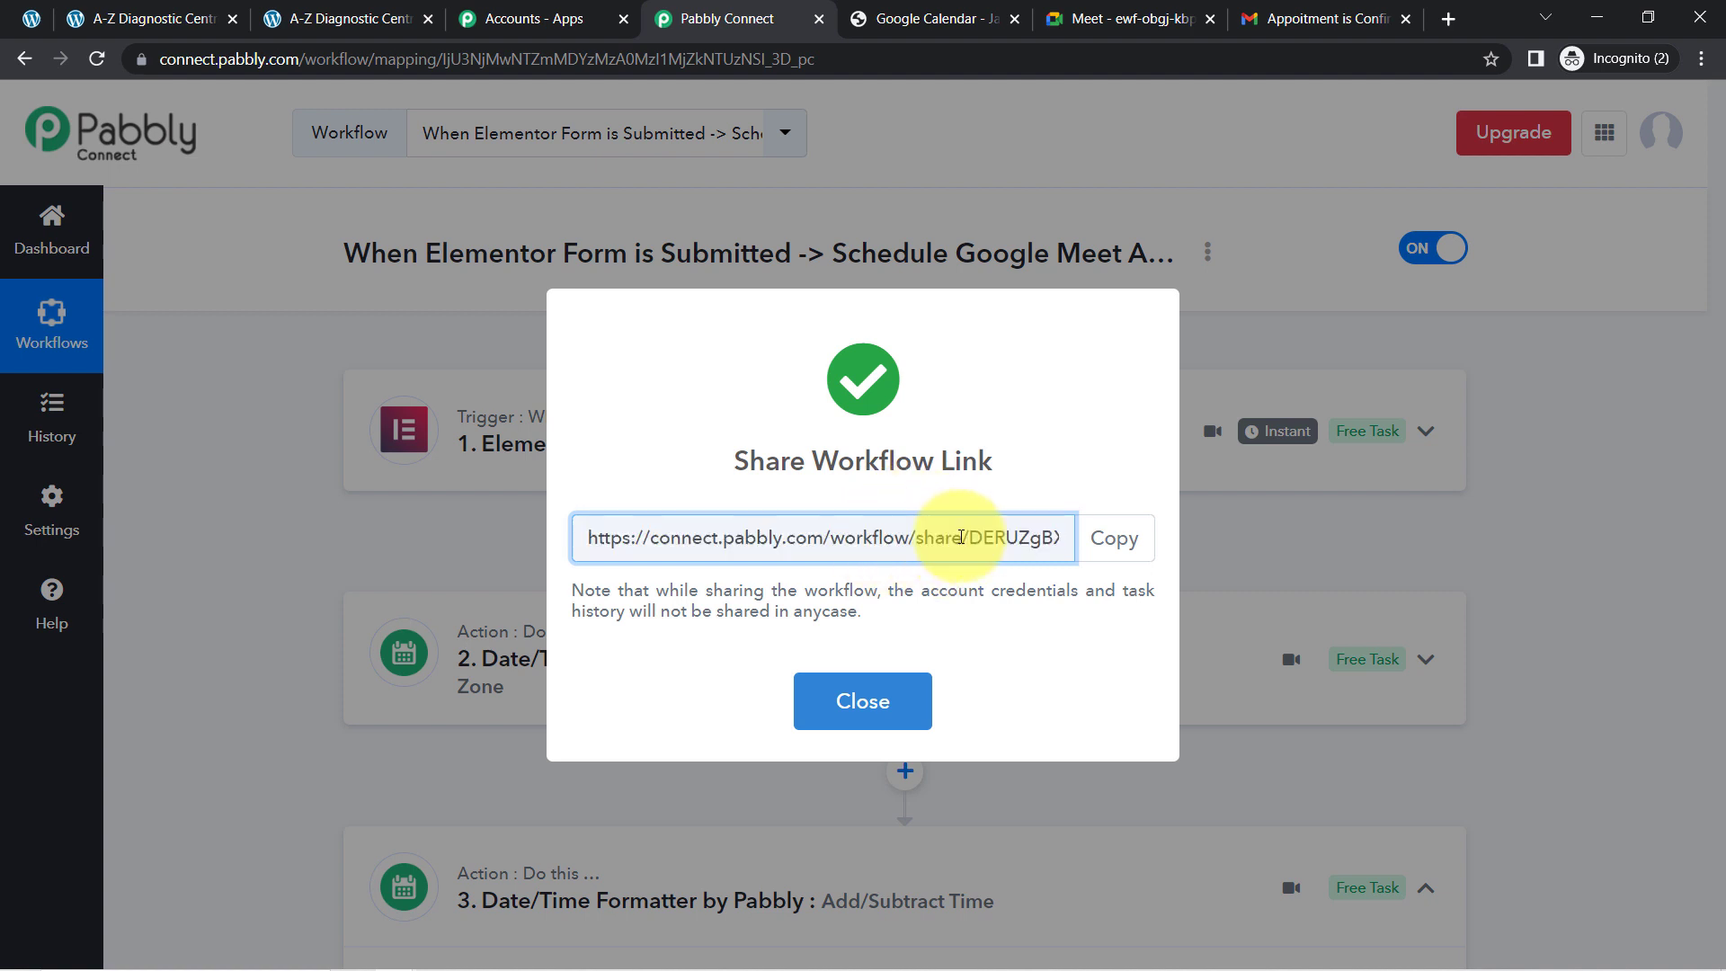